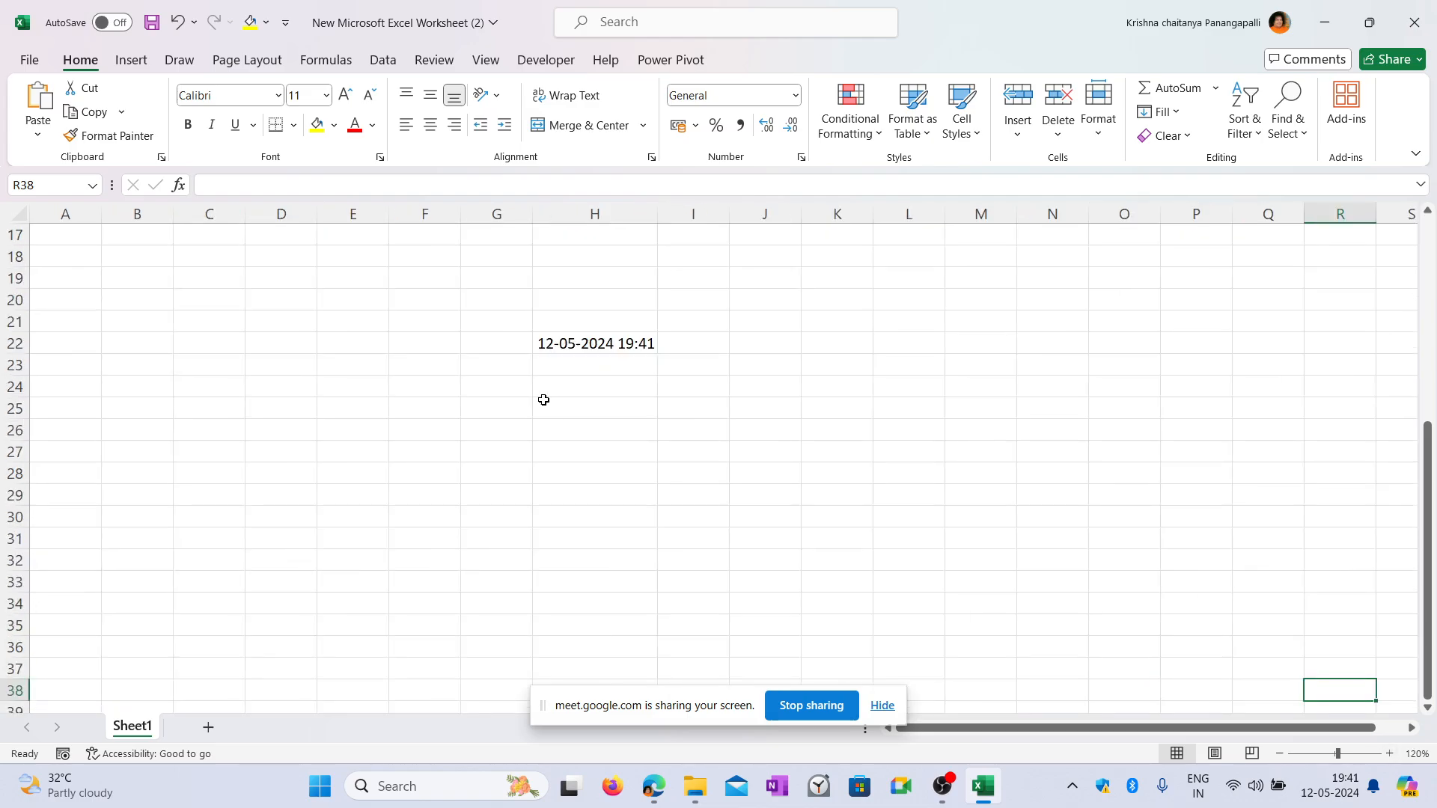
Clear the date-time cell H22 and re-enter the formula =NOW() in it.
left_click(629, 344)
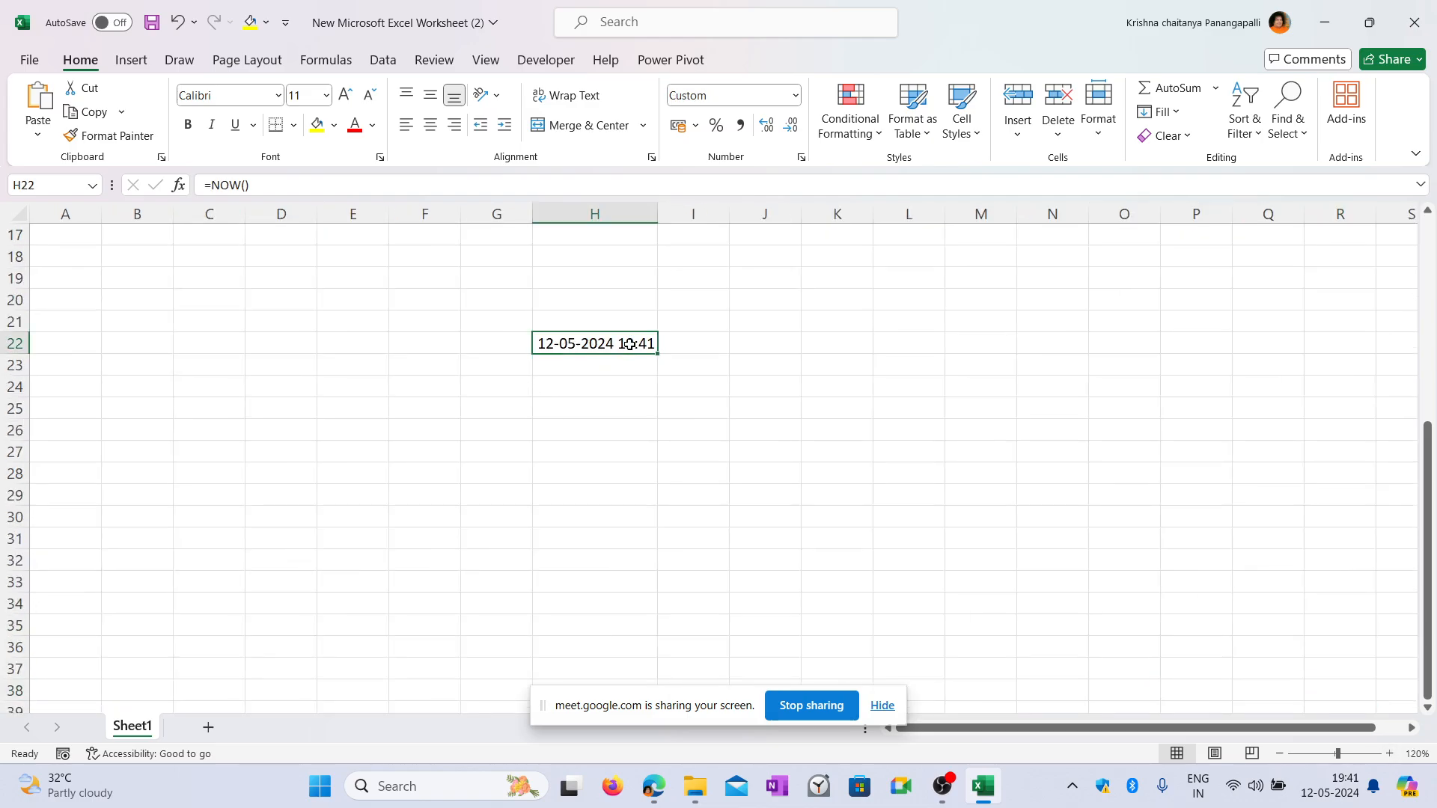
key("Delete")
type("=now")
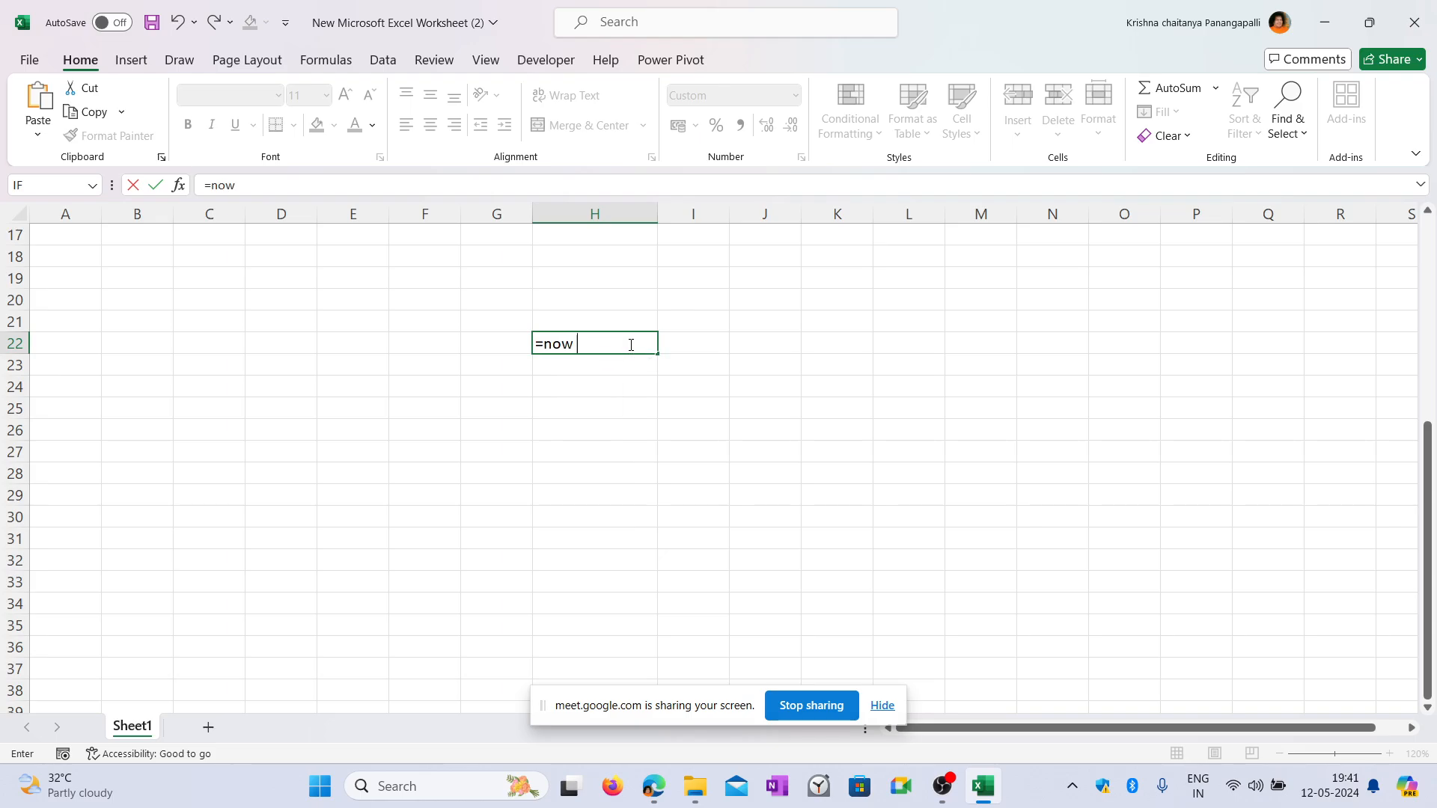
key("BackSpace")
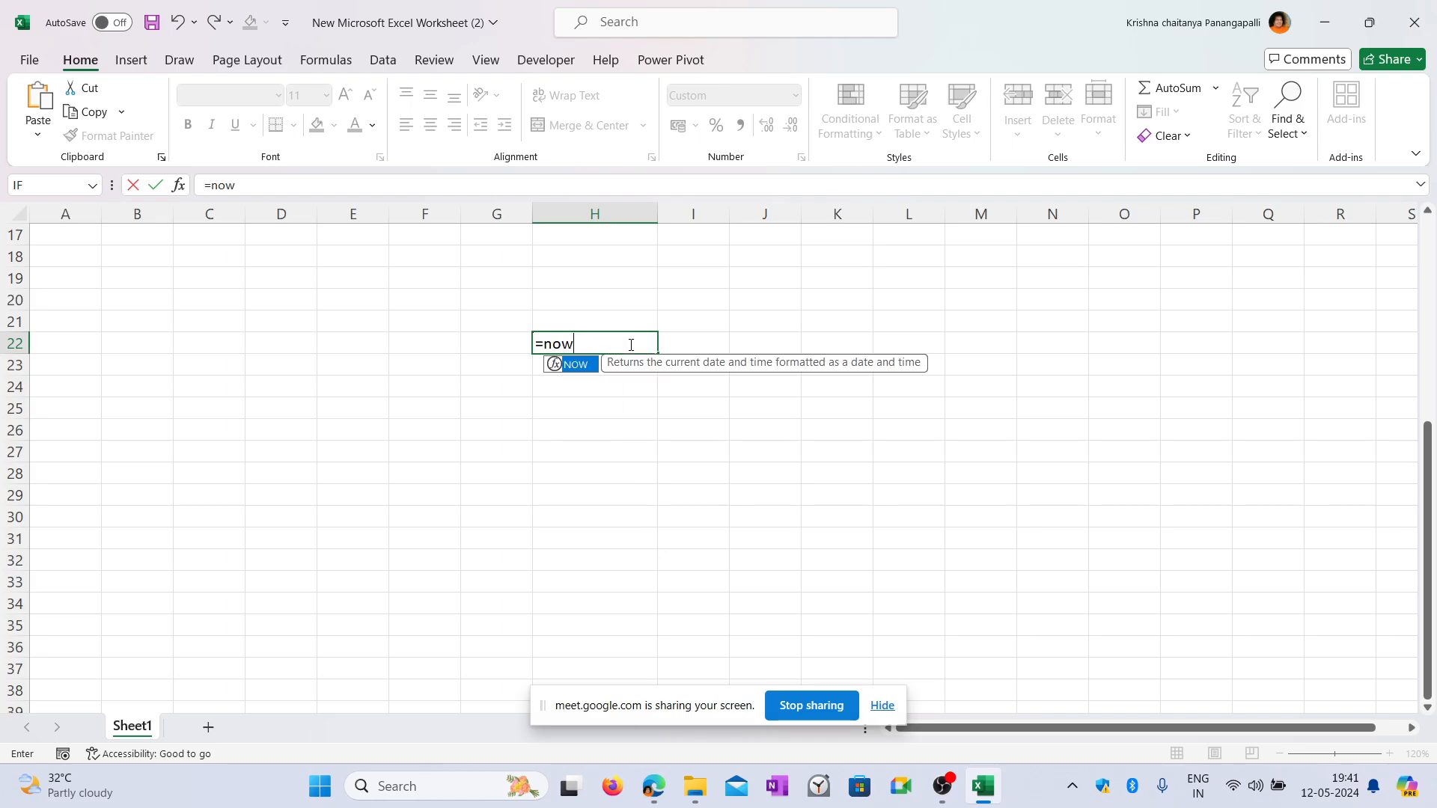
type("()")
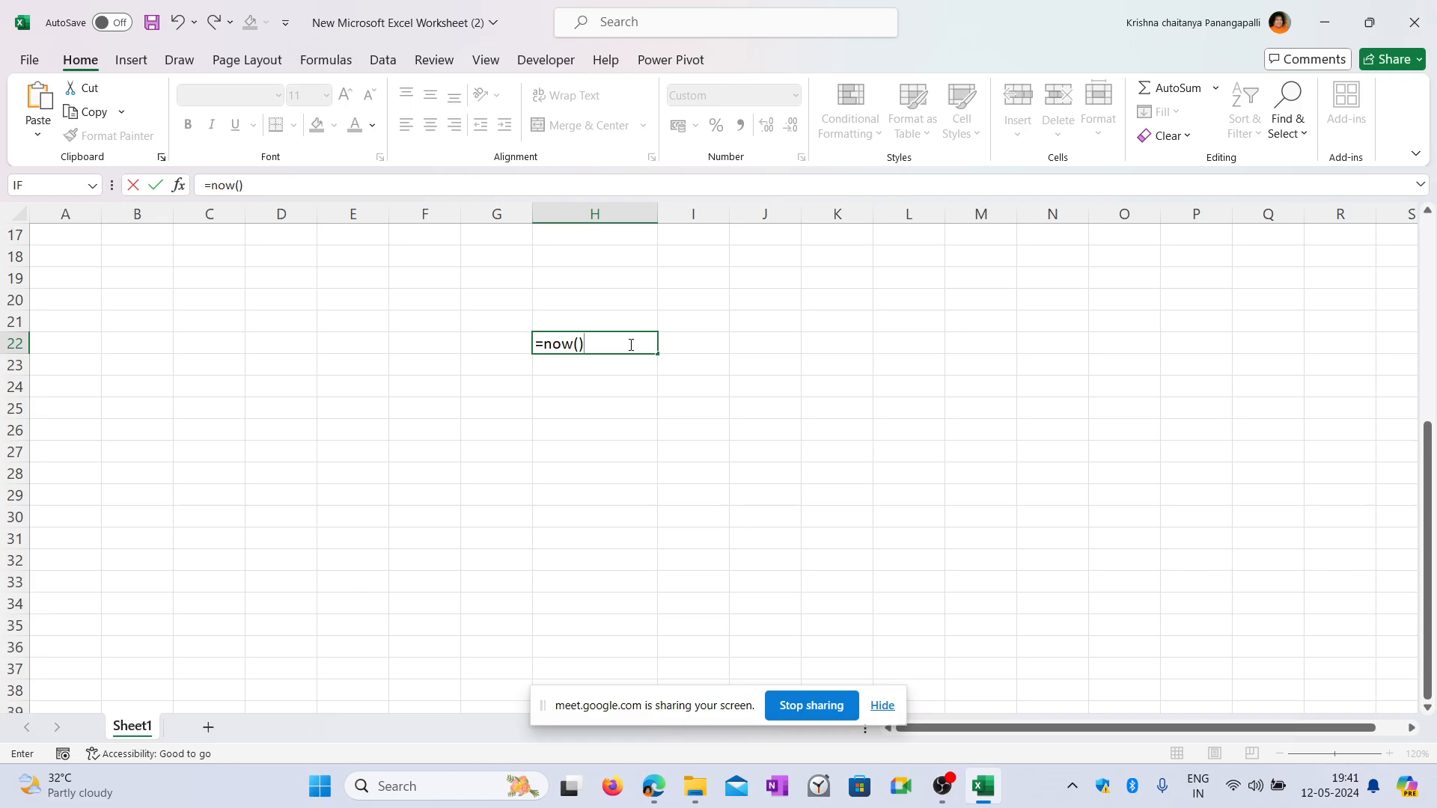
key("Return")
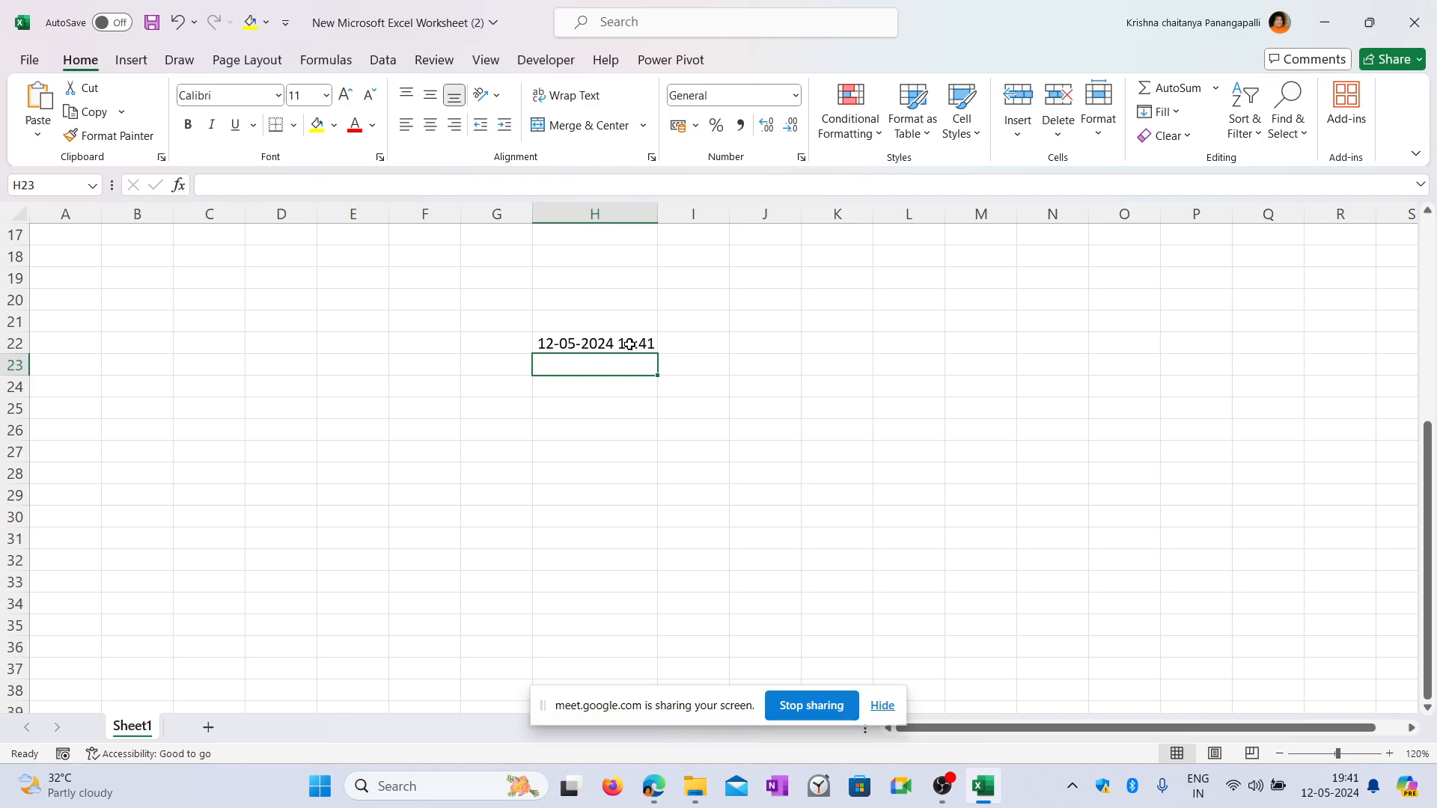
key("Up")
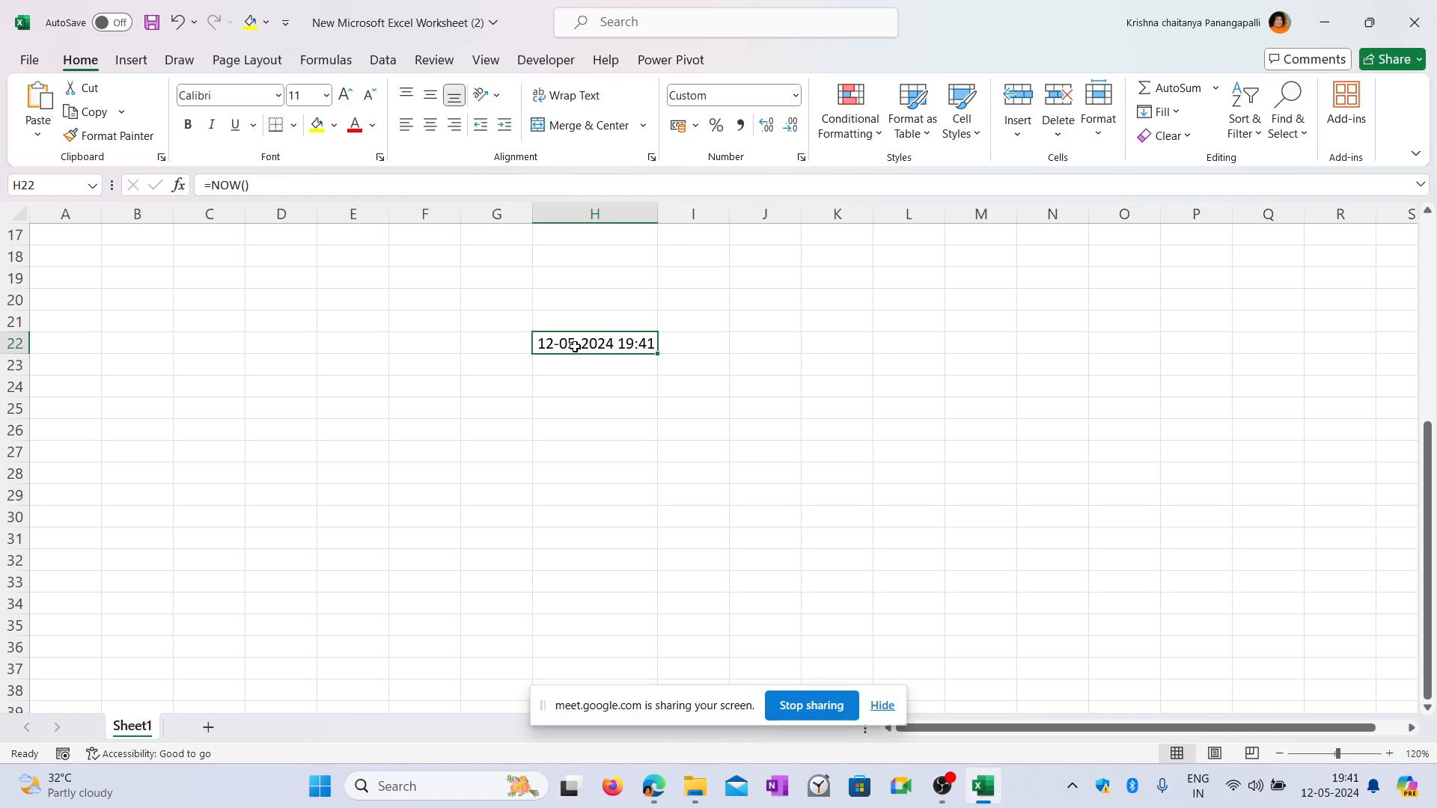
Enter the labels "dynamic" in K22 and "static" in K23.
left_click(829, 346)
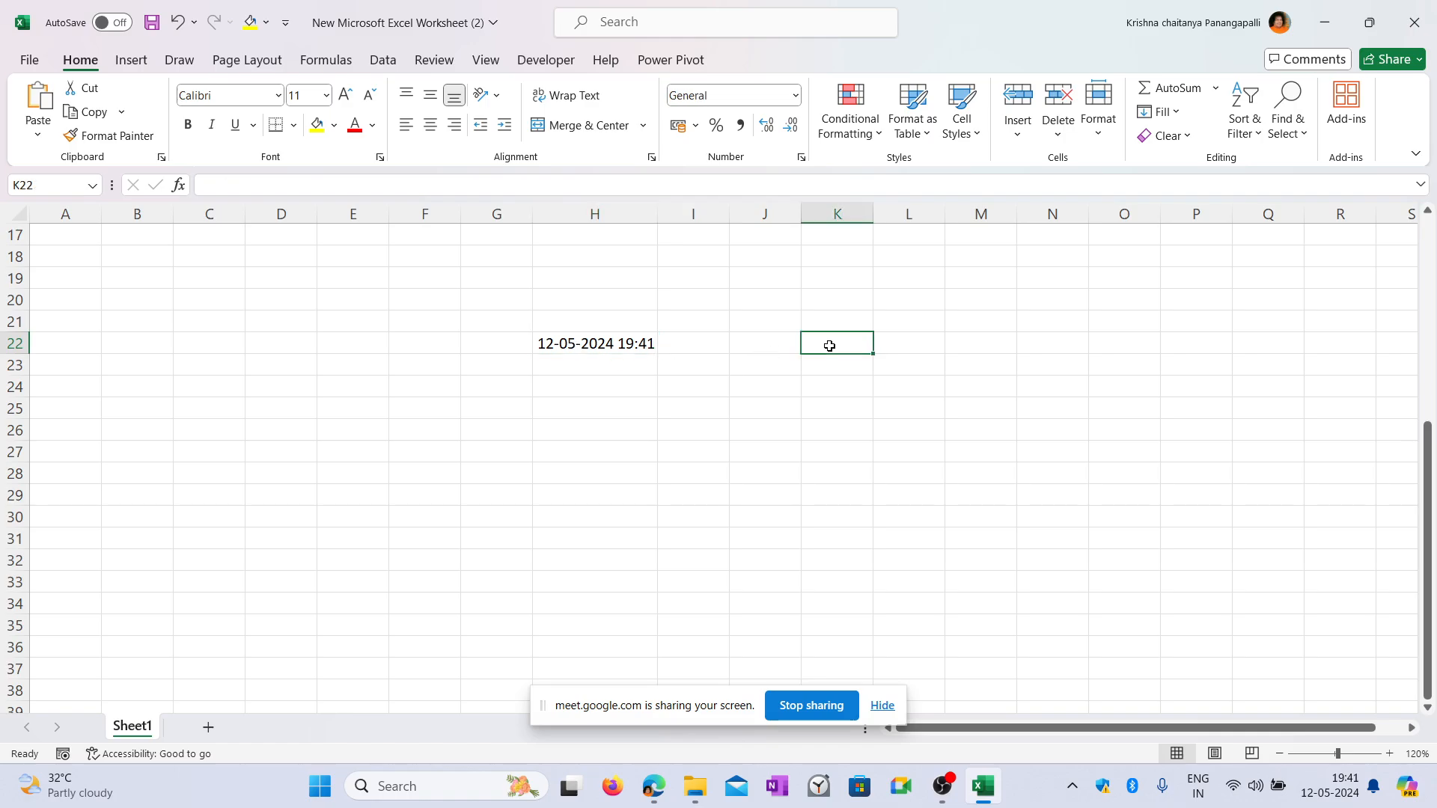
type("dynamic")
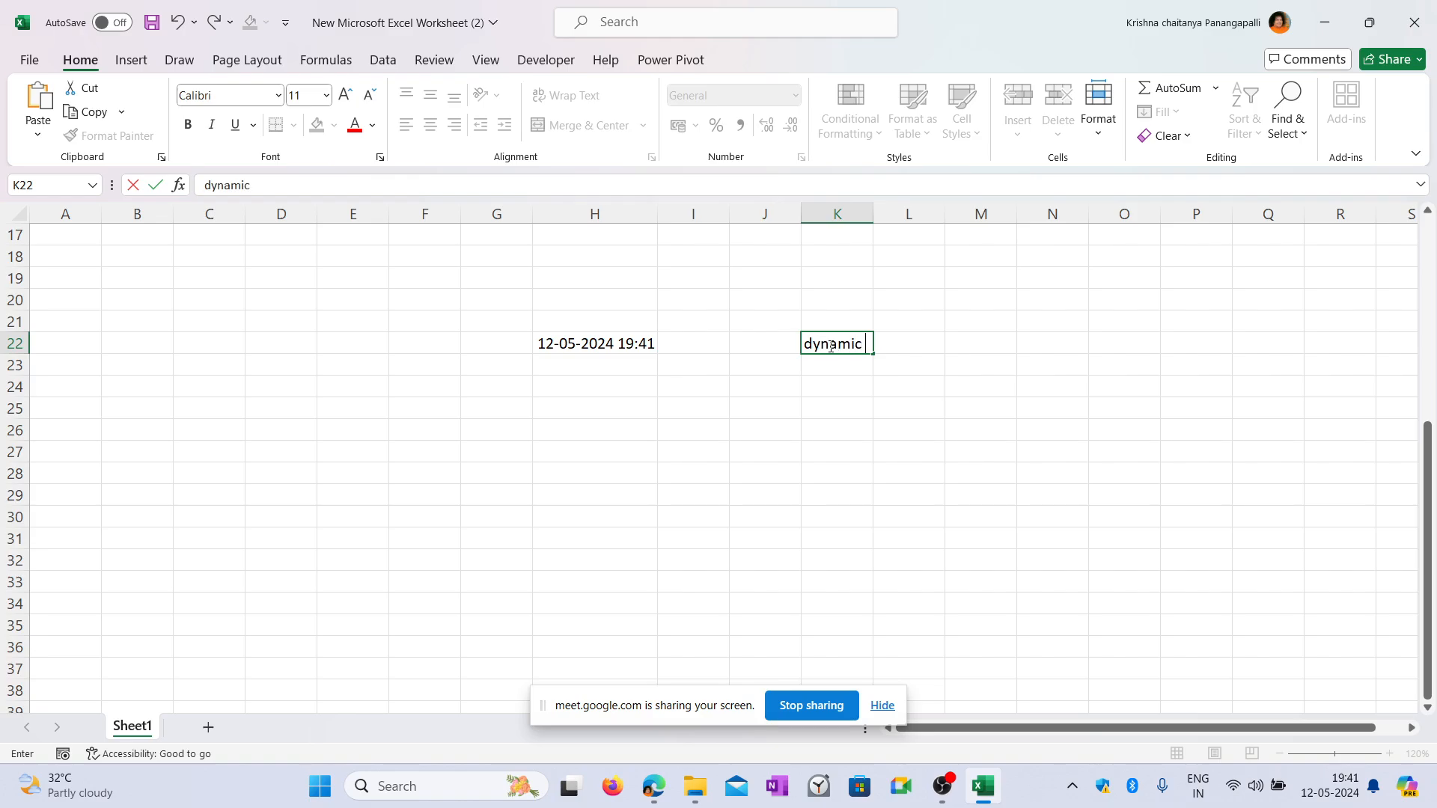
key("Tab")
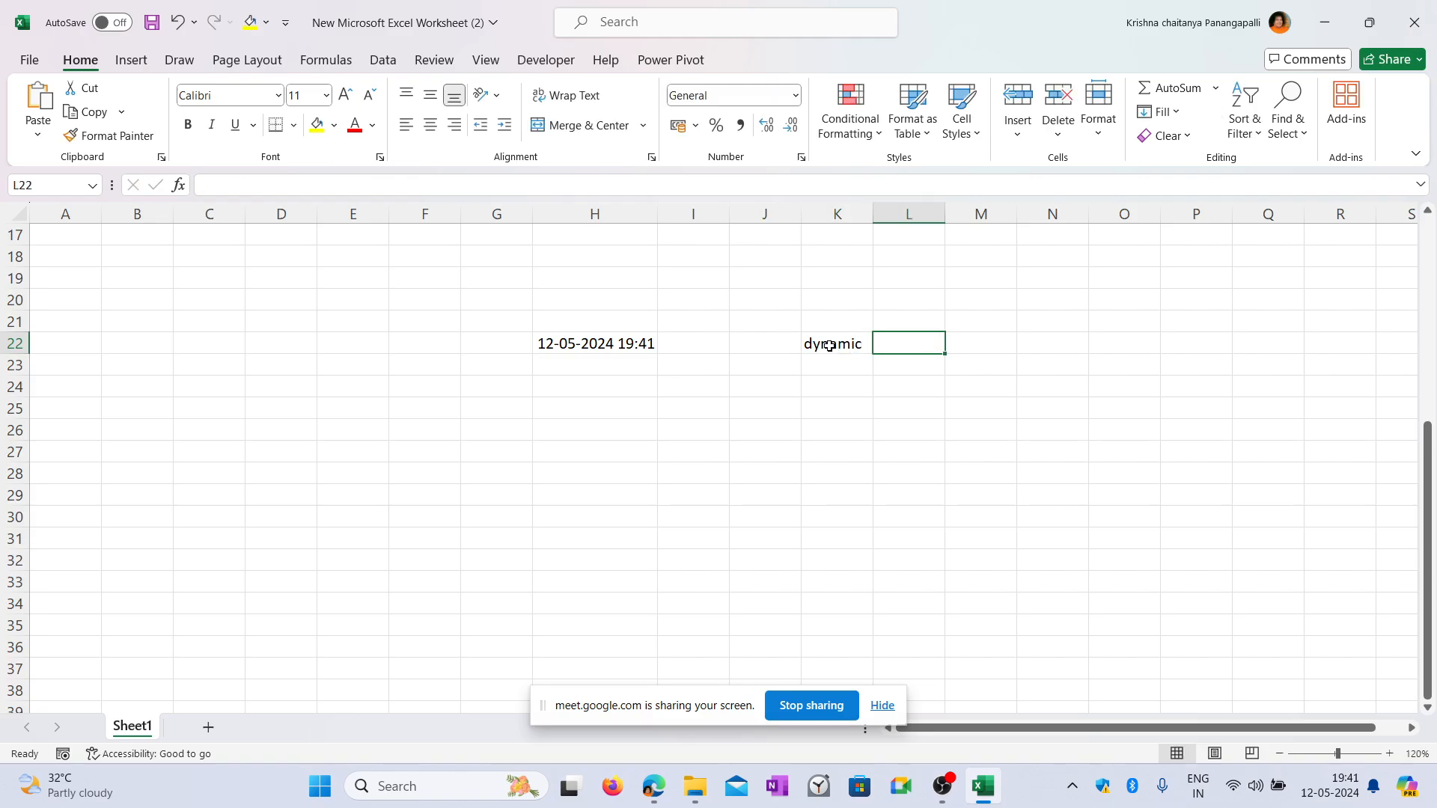
key("Down")
key("Down")
key("Left")
key("Up")
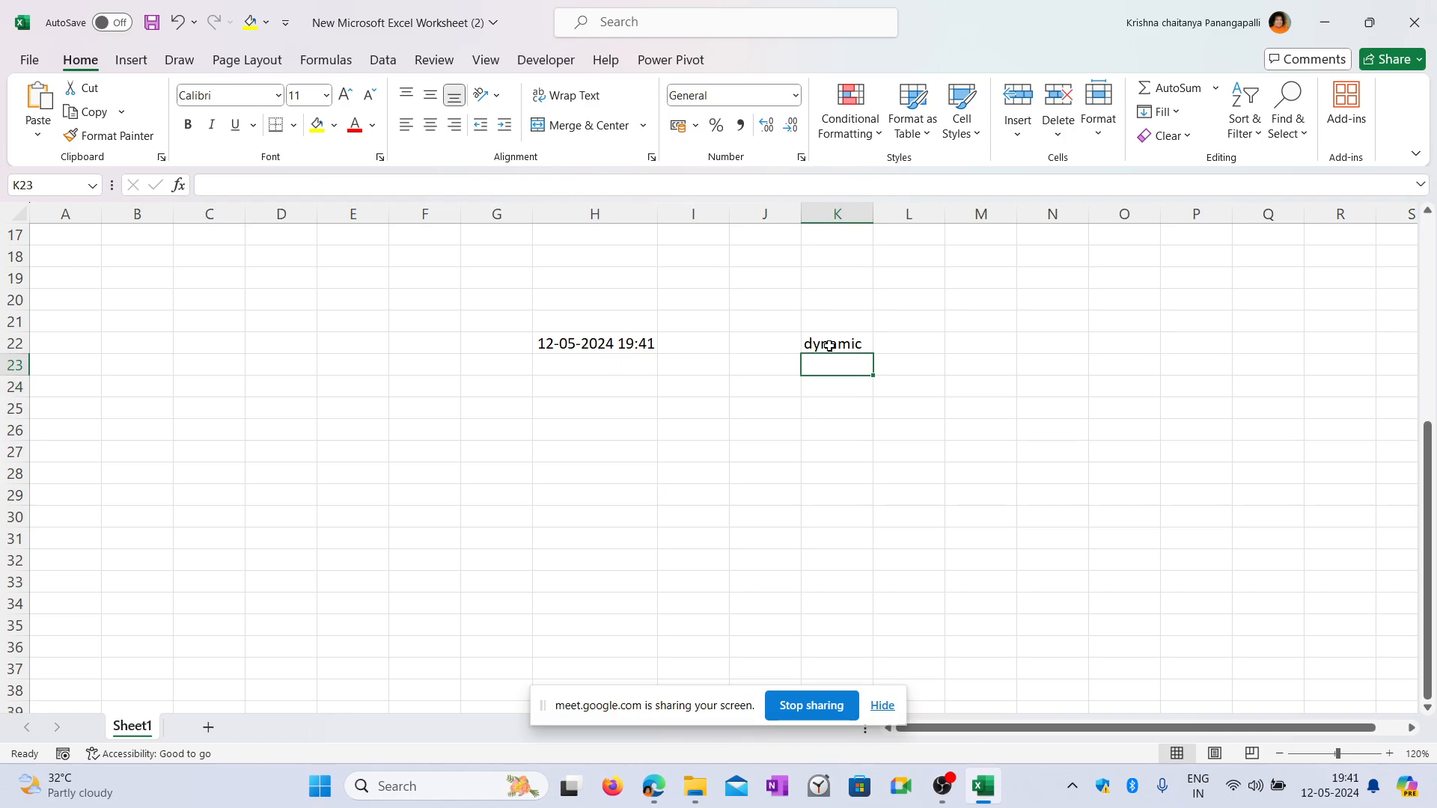
type("statis")
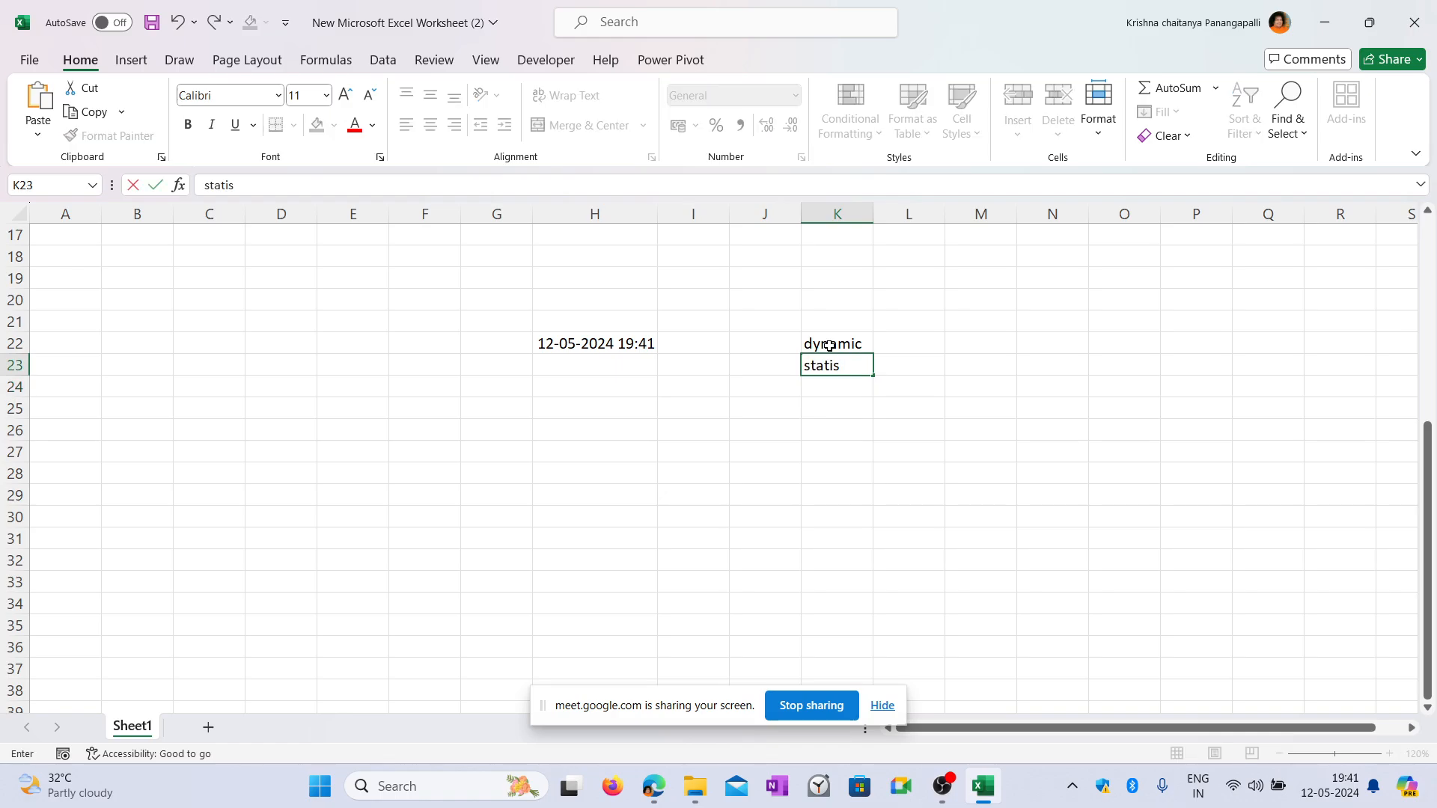
key("BackSpace")
type("c")
key("Up")
key("Right")
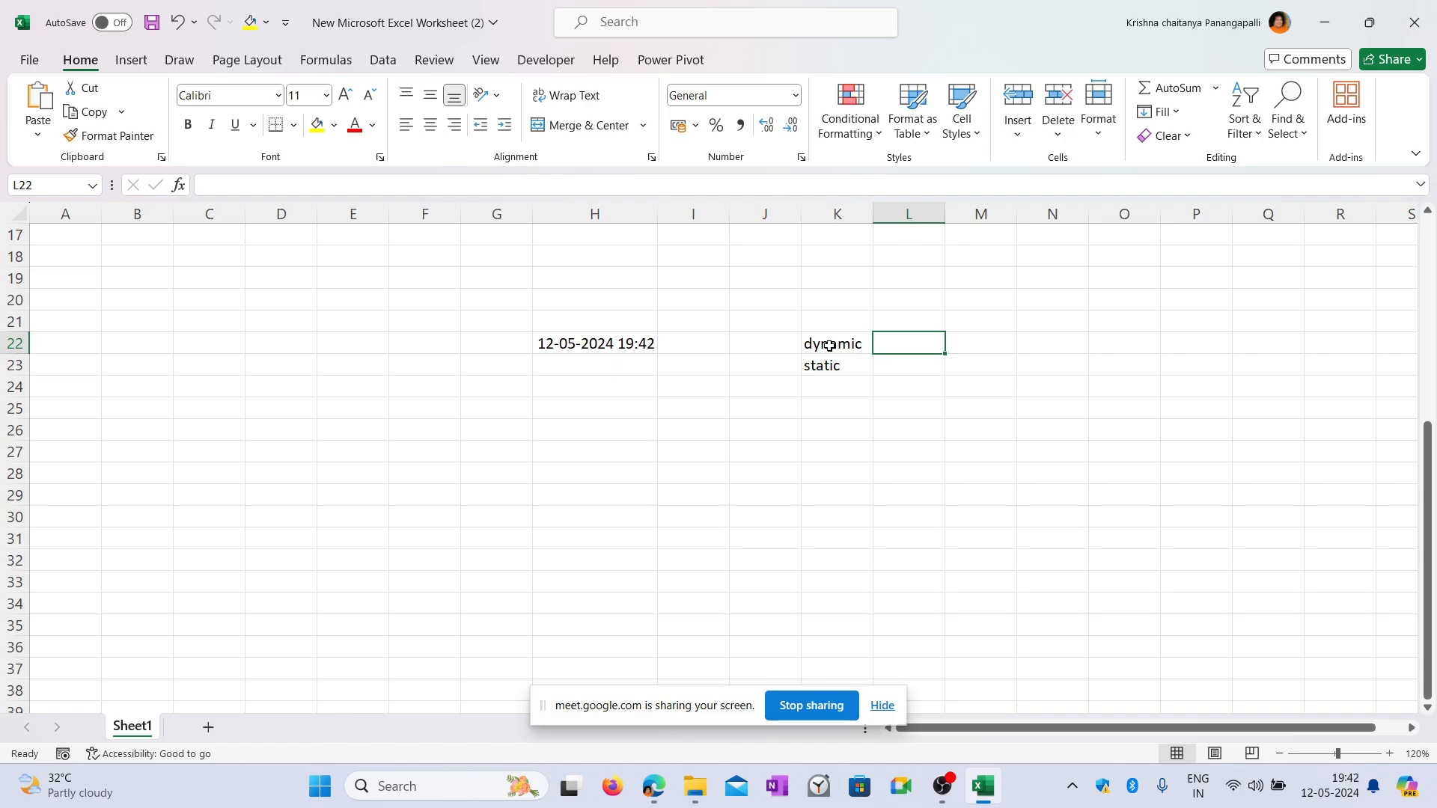
Enter the fixed date 12/5/2020 in cell G26.
key("Left")
key("Left")
key("Left")
key("Left")
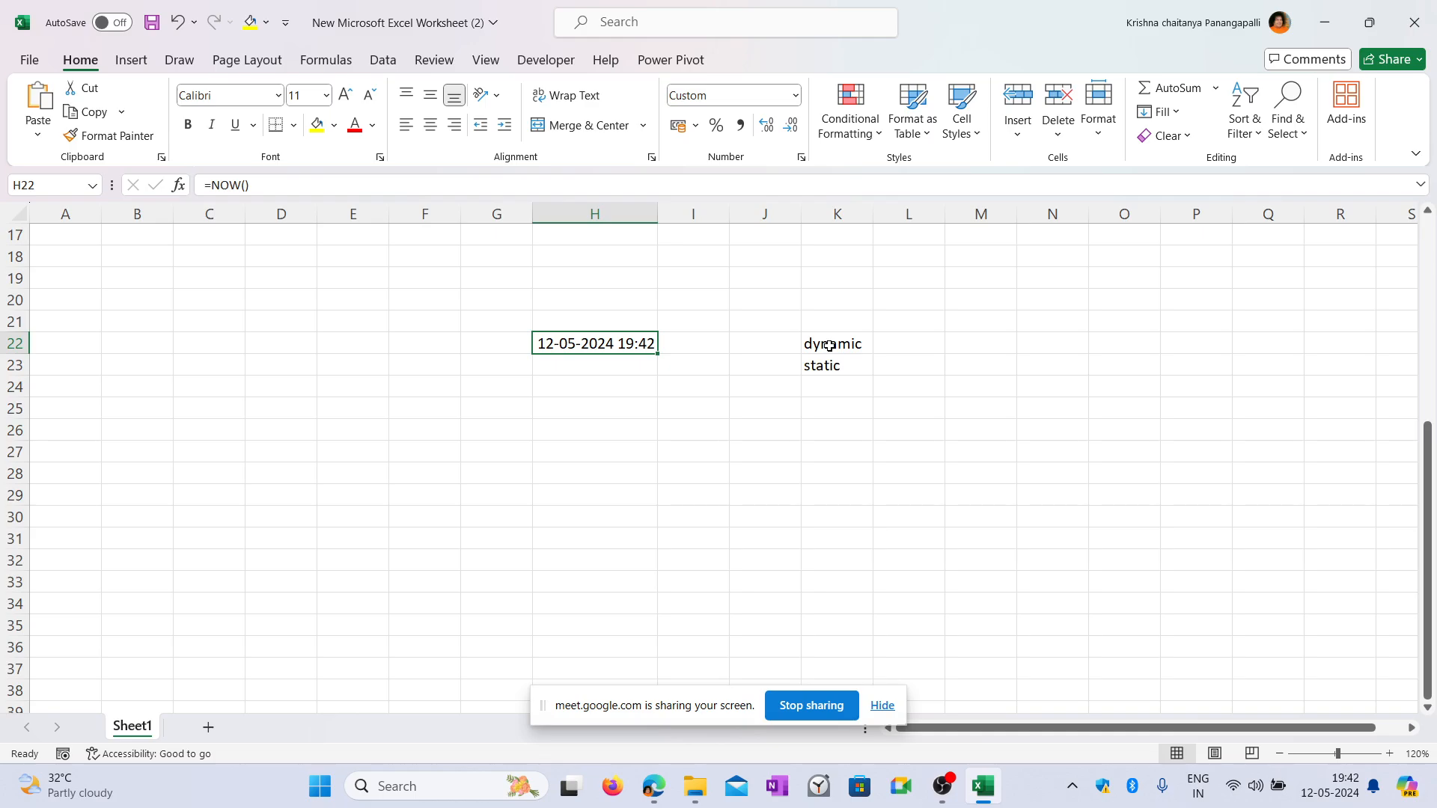
key("Down")
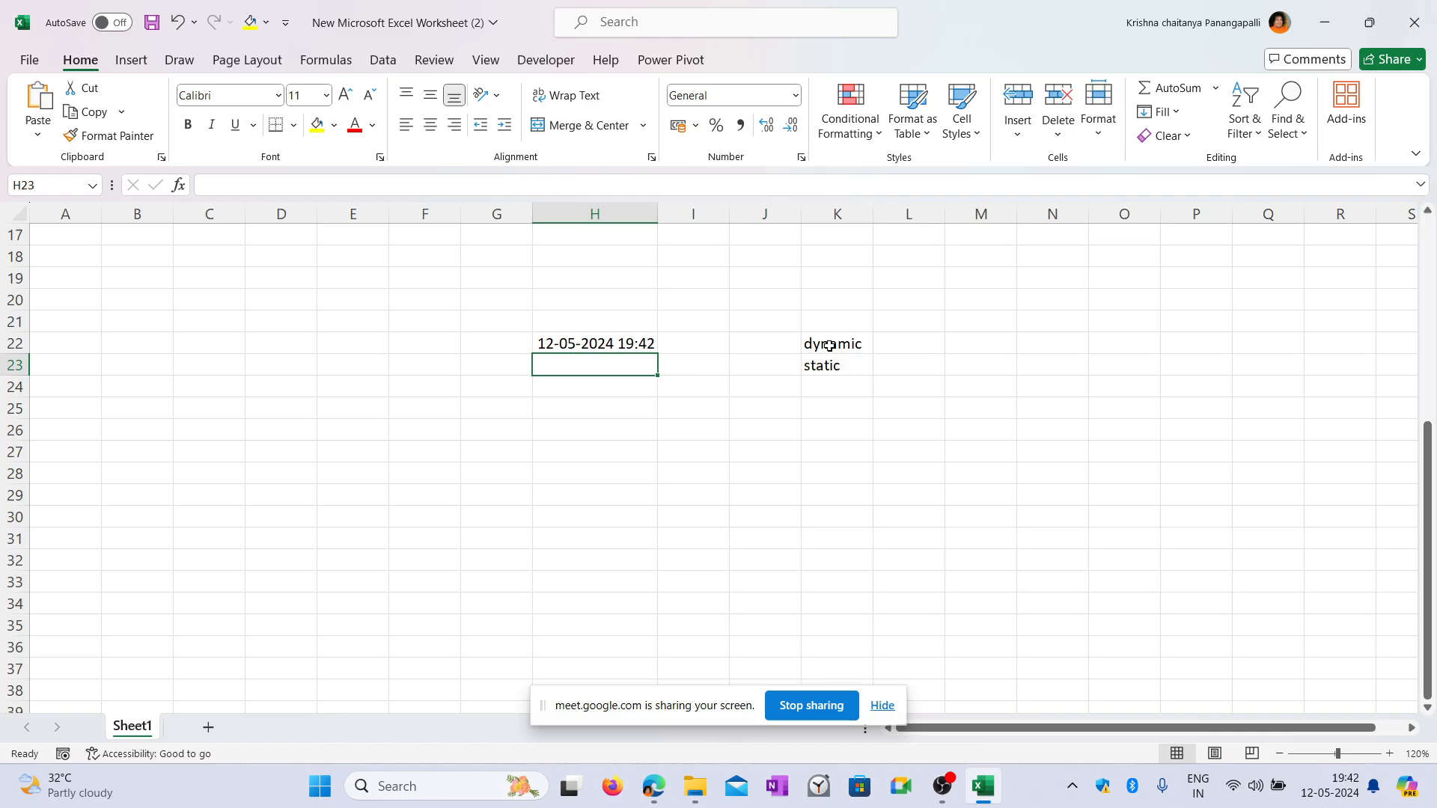
key("Down")
key("Down")
key("Down")
key("Left")
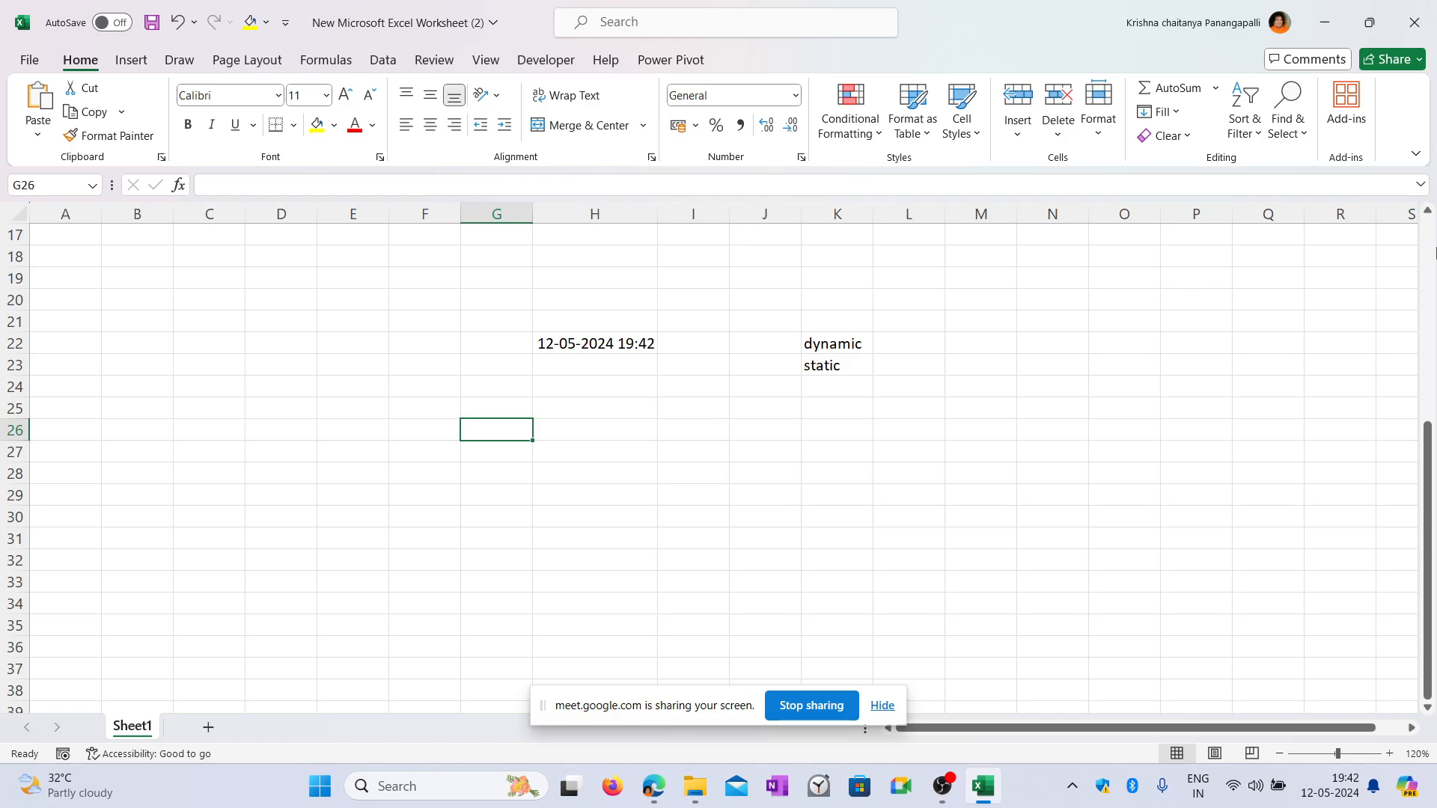
type("12/5/")
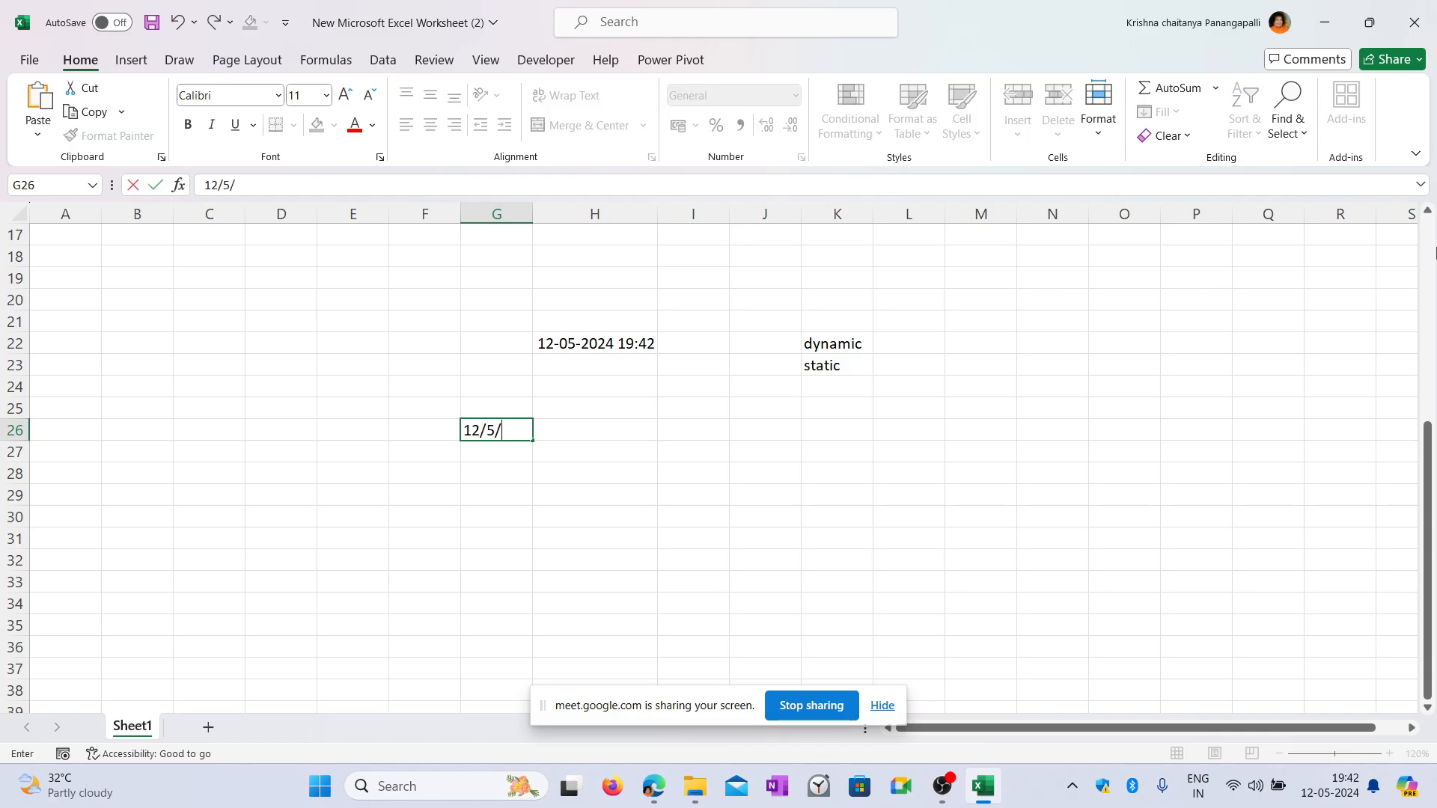
type("2020")
key("Tab")
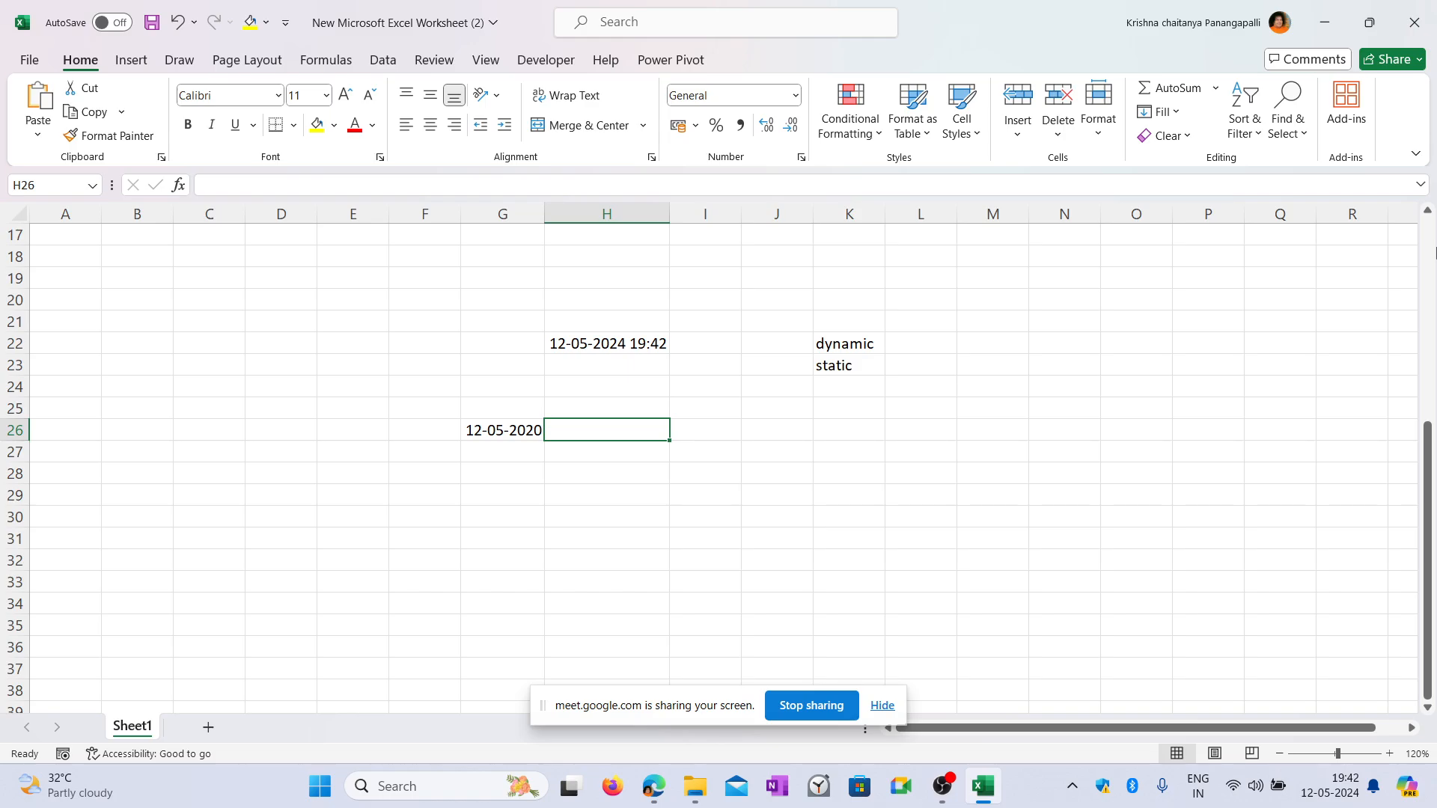
Enter the formula =NOW() in H26, beside the fixed date.
type("=now")
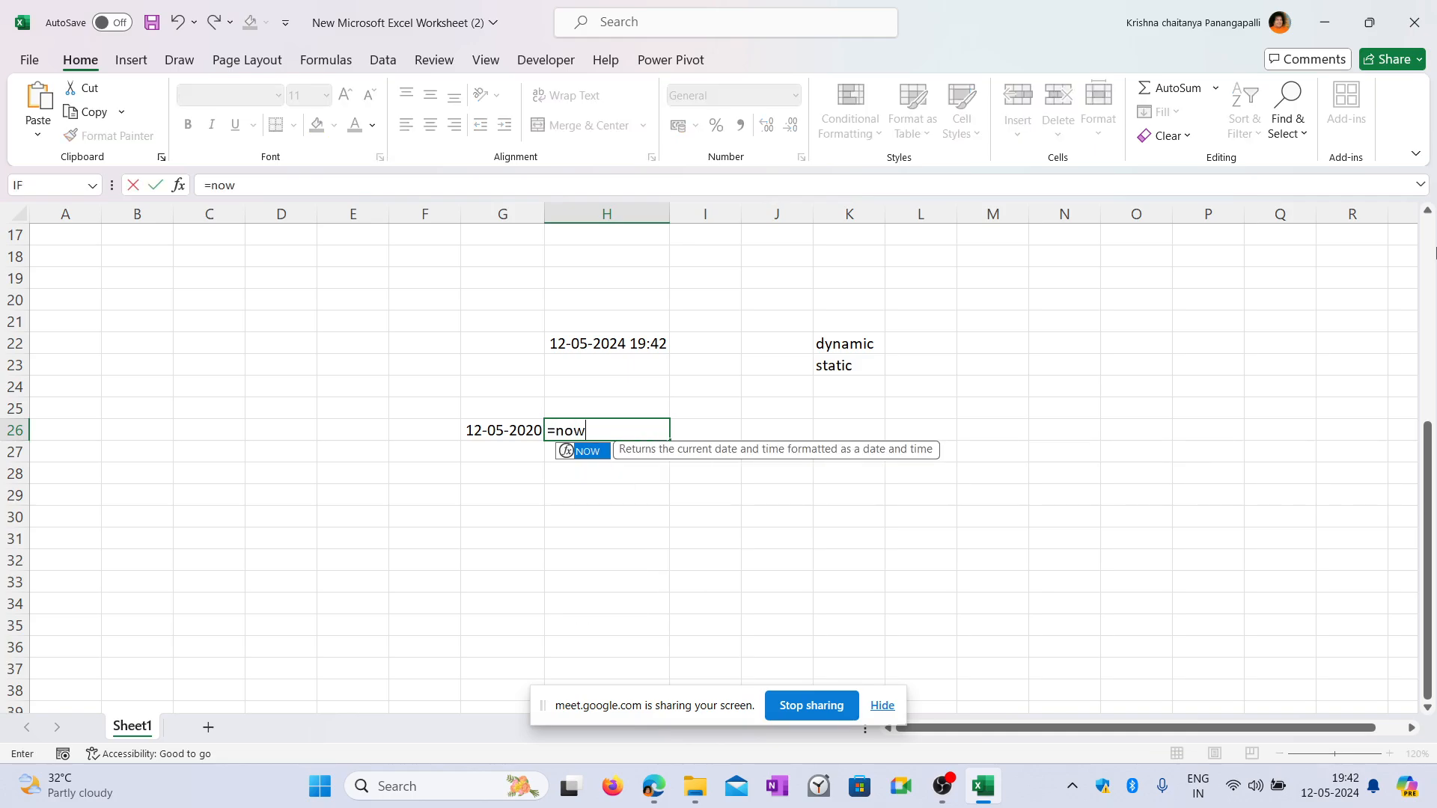
type("()")
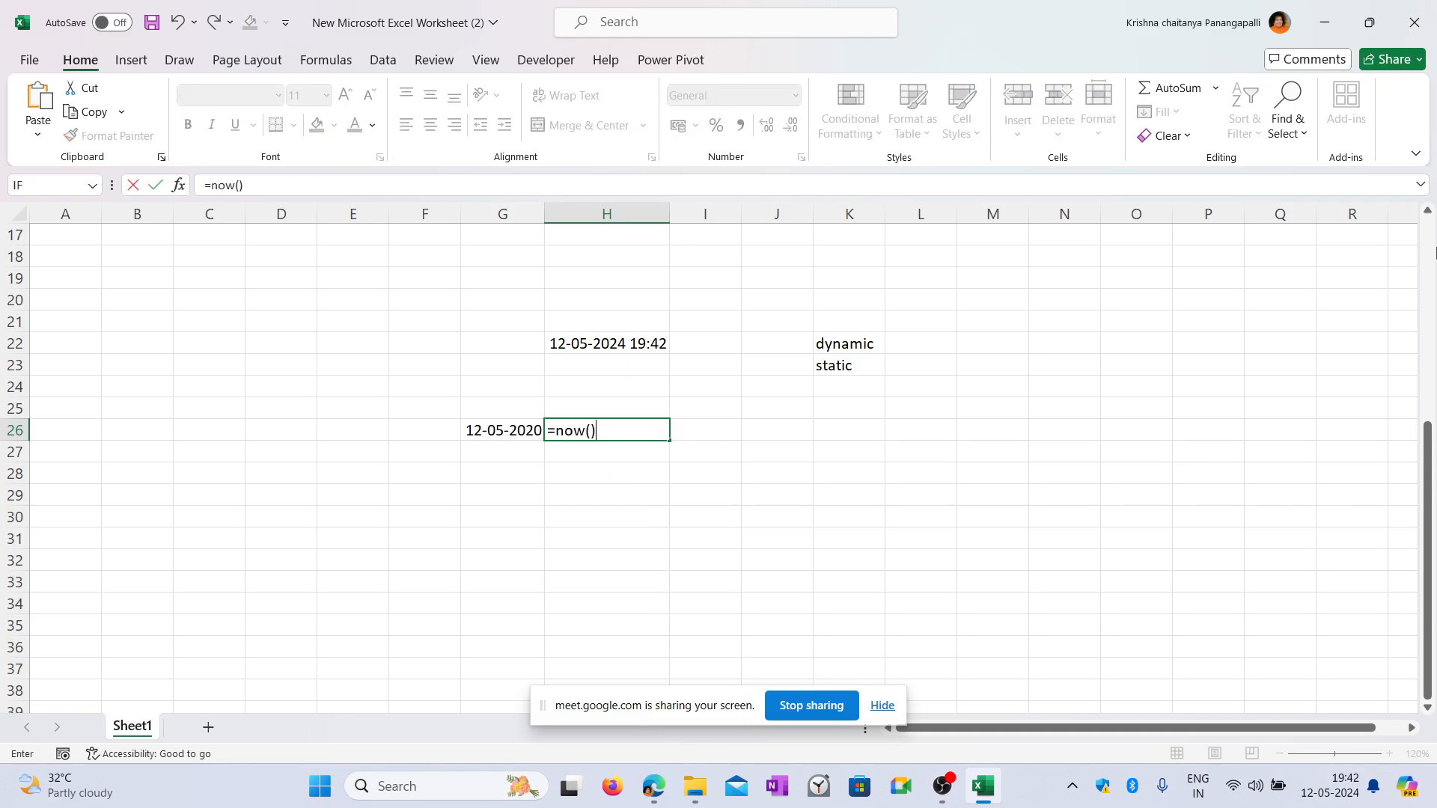
key("Tab")
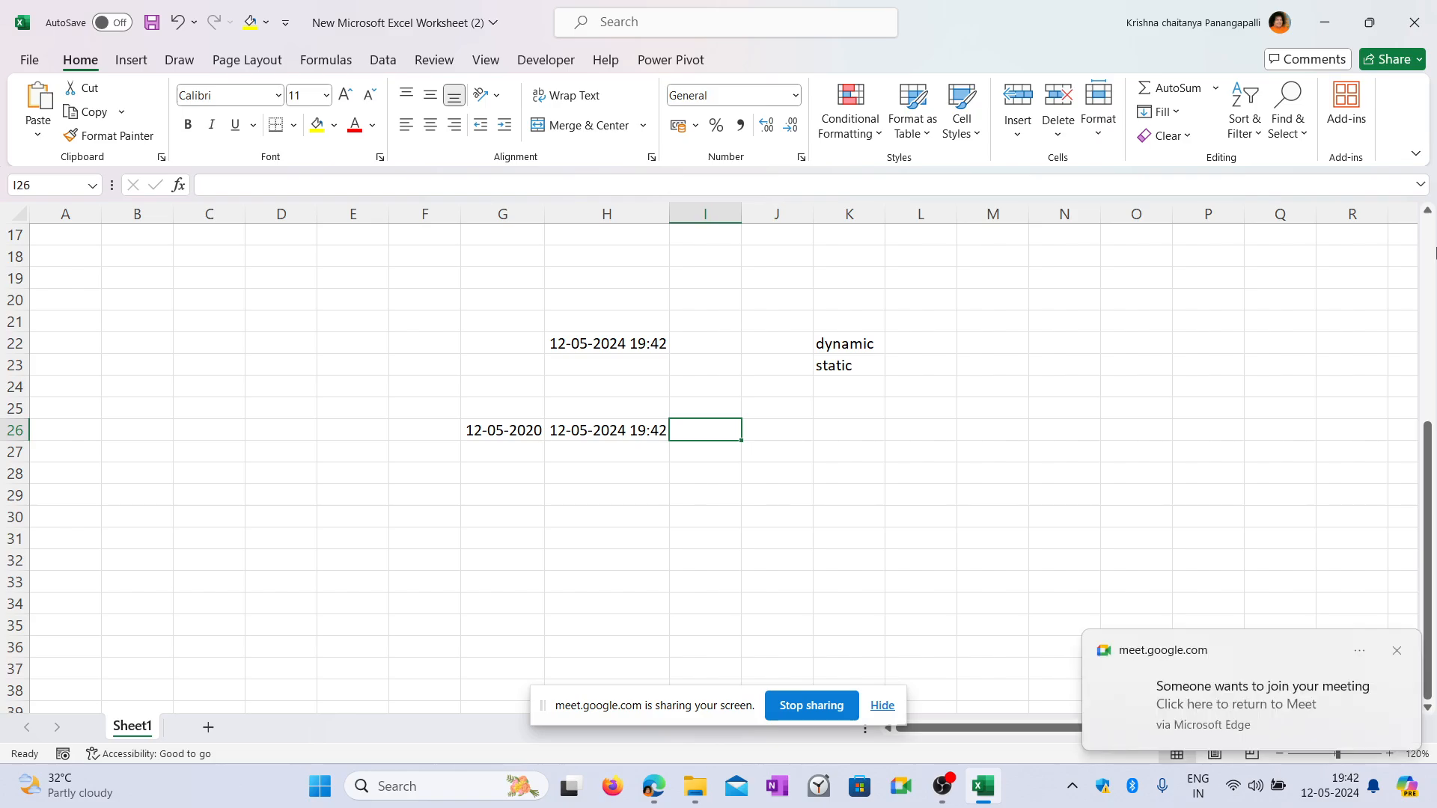
Enter the formula =G26-H26 in I26 to subtract the current date-time from the fixed date.
type("=")
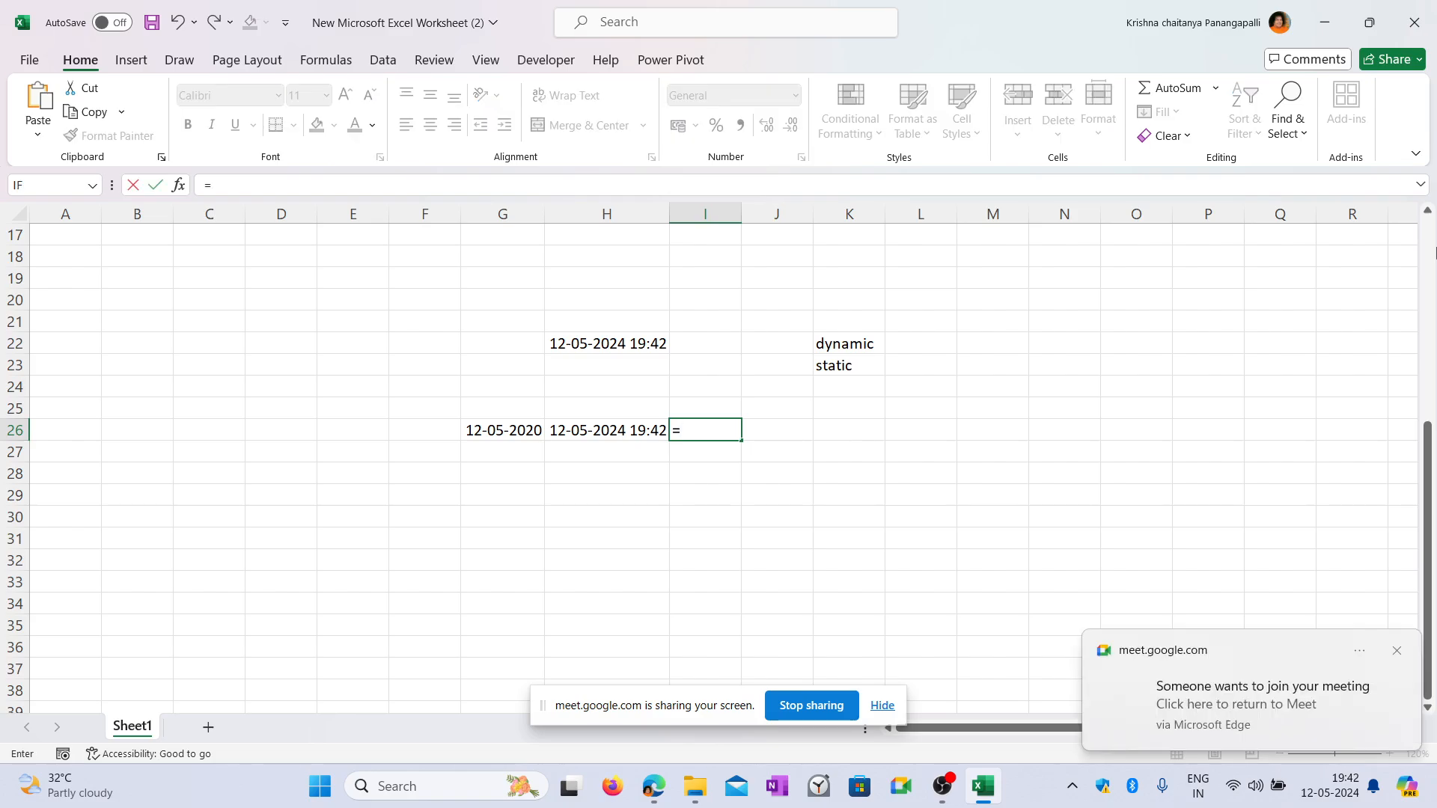
key("Left")
key("Left")
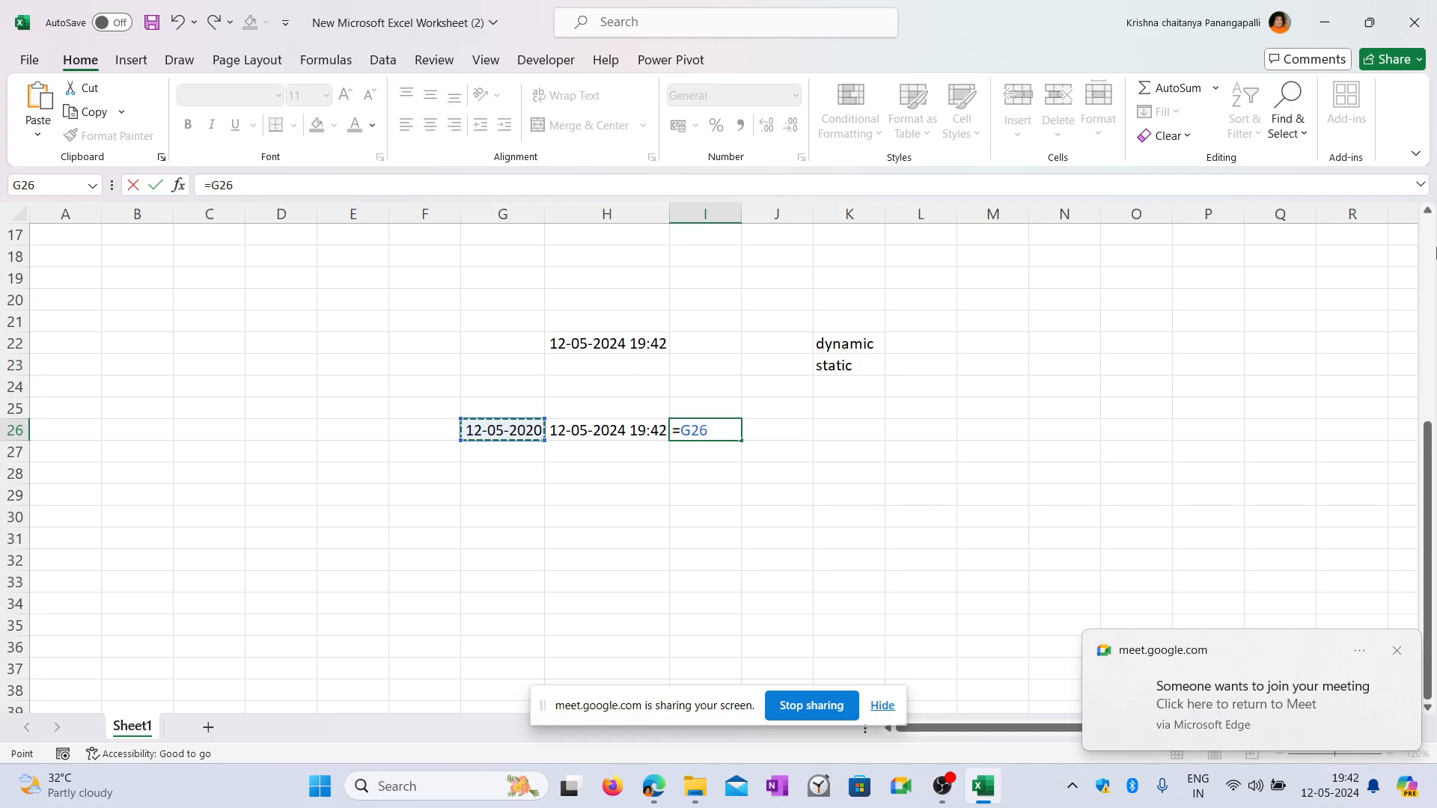
type("-")
key("Right")
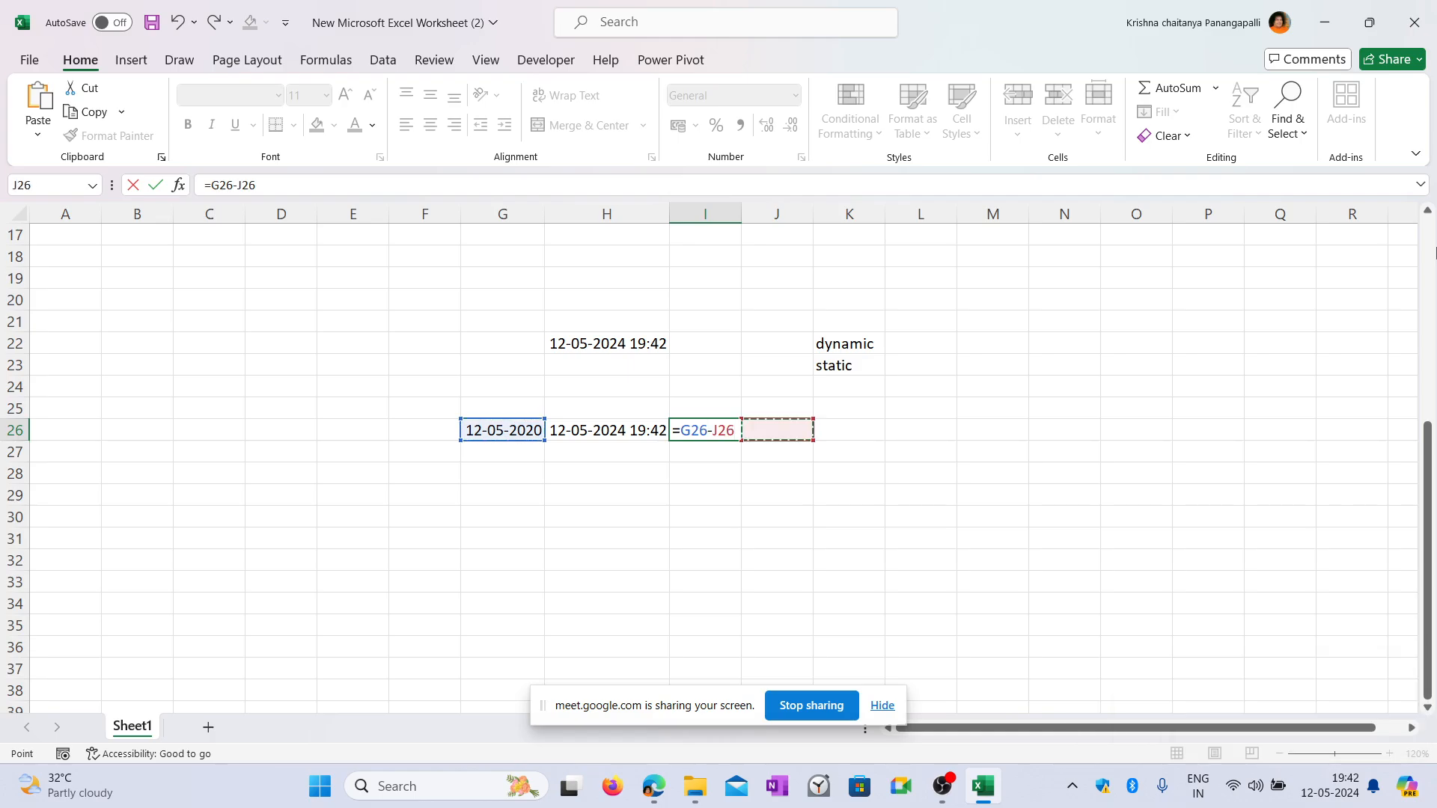
key("Left")
key("Return")
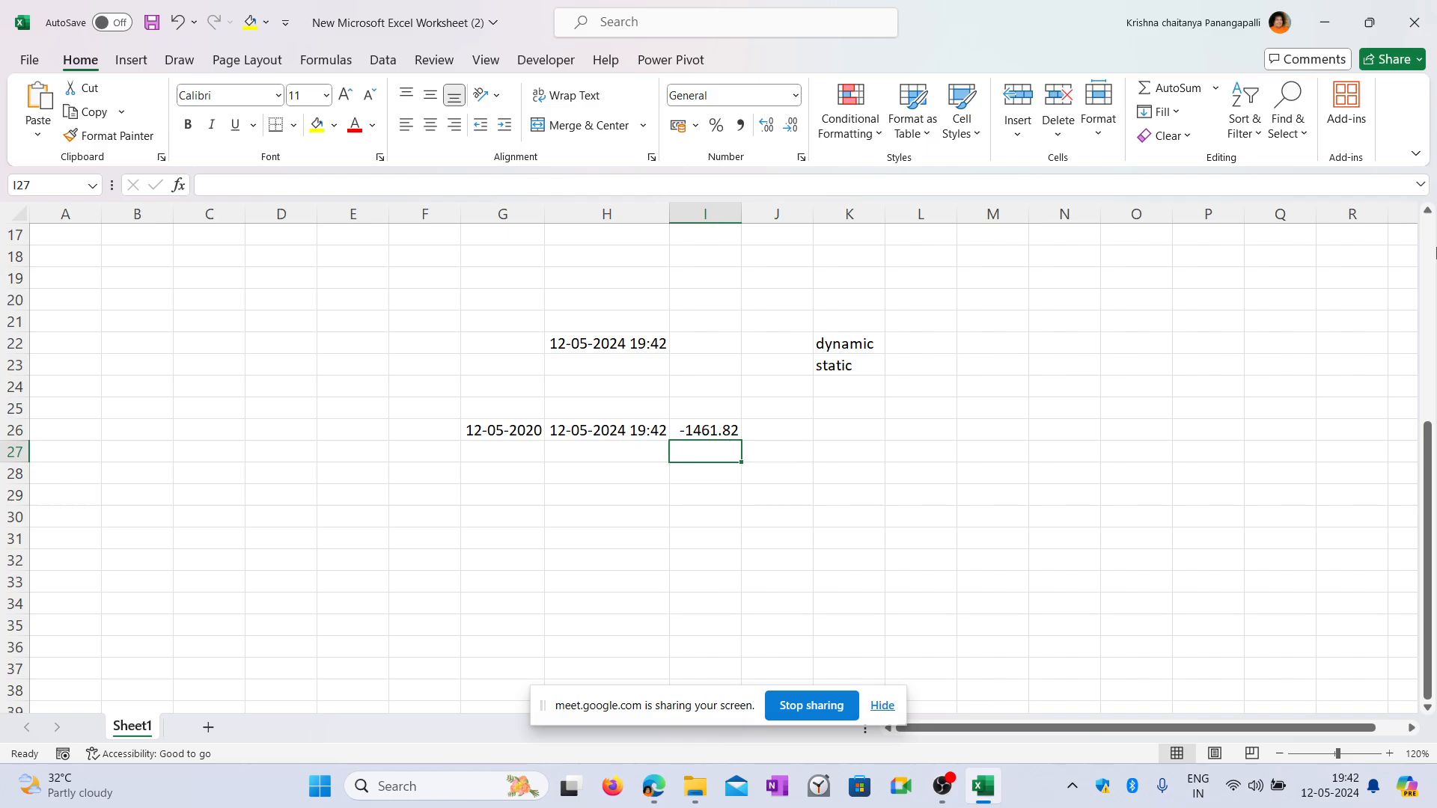
Clear the subtraction formula in I26 and the NOW formula in H26.
left_click(705, 433)
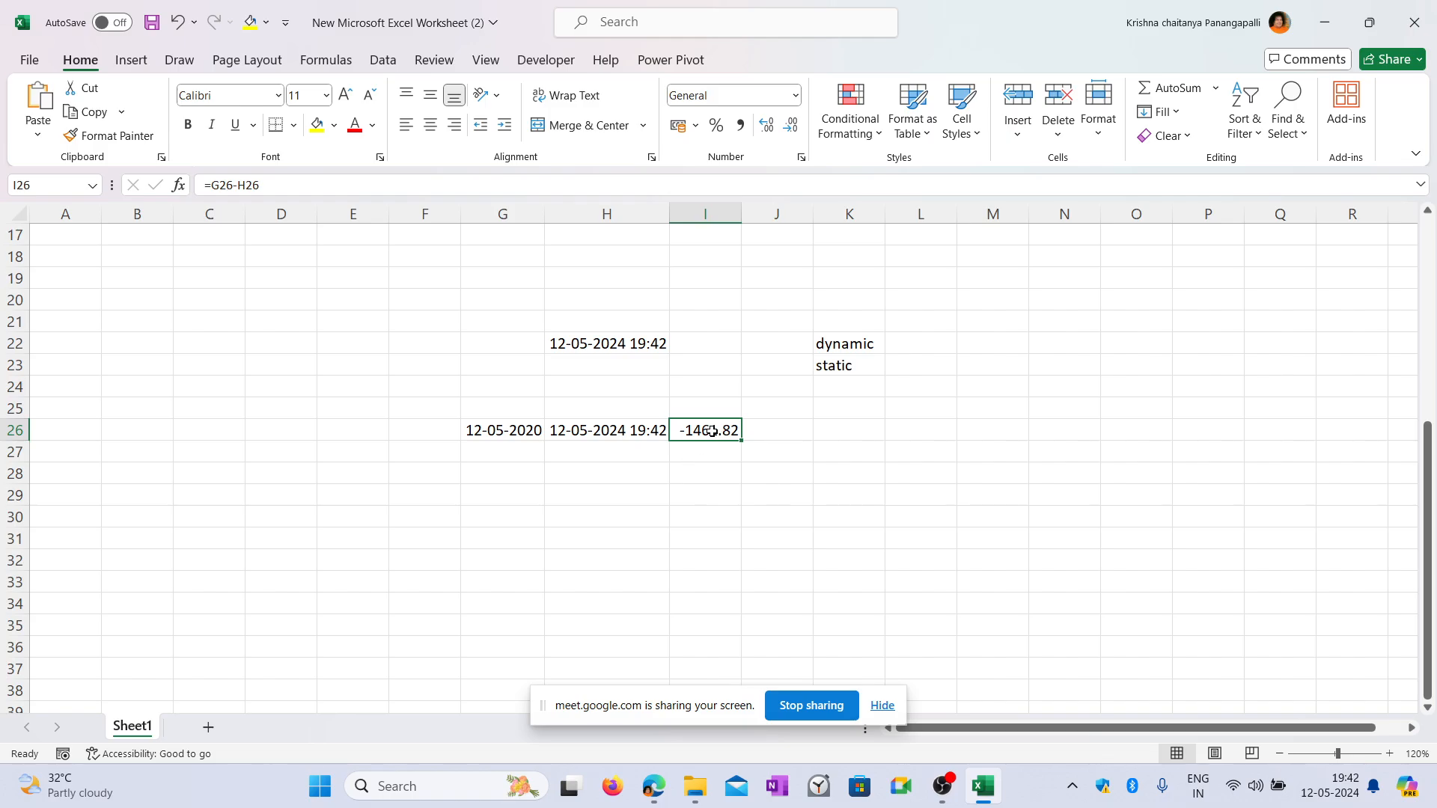
key("Delete")
key("Left")
key("Left")
key("Right")
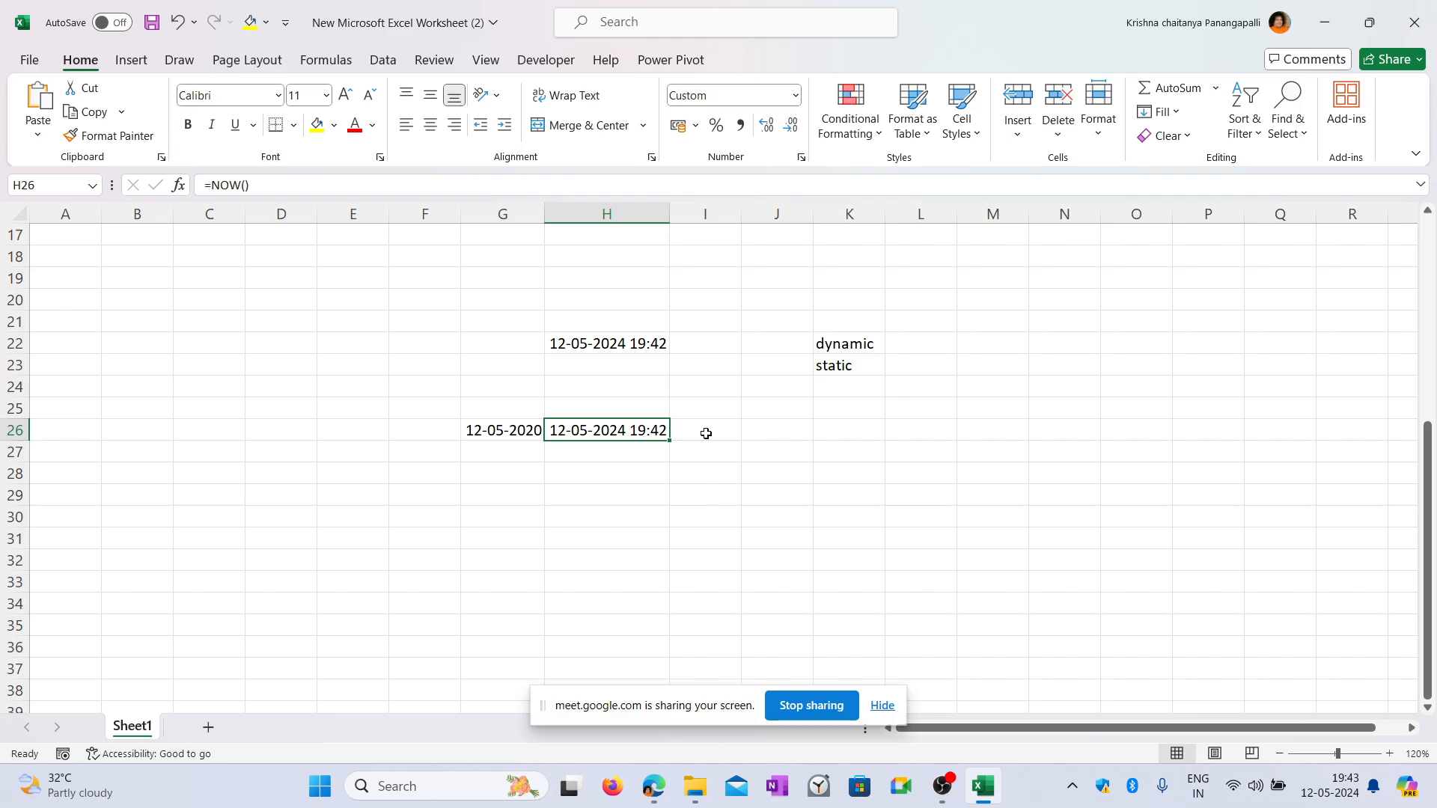
key("BackSpace")
Enter the label "Today" in cell K26.
key("Right")
key("Right")
key("Right")
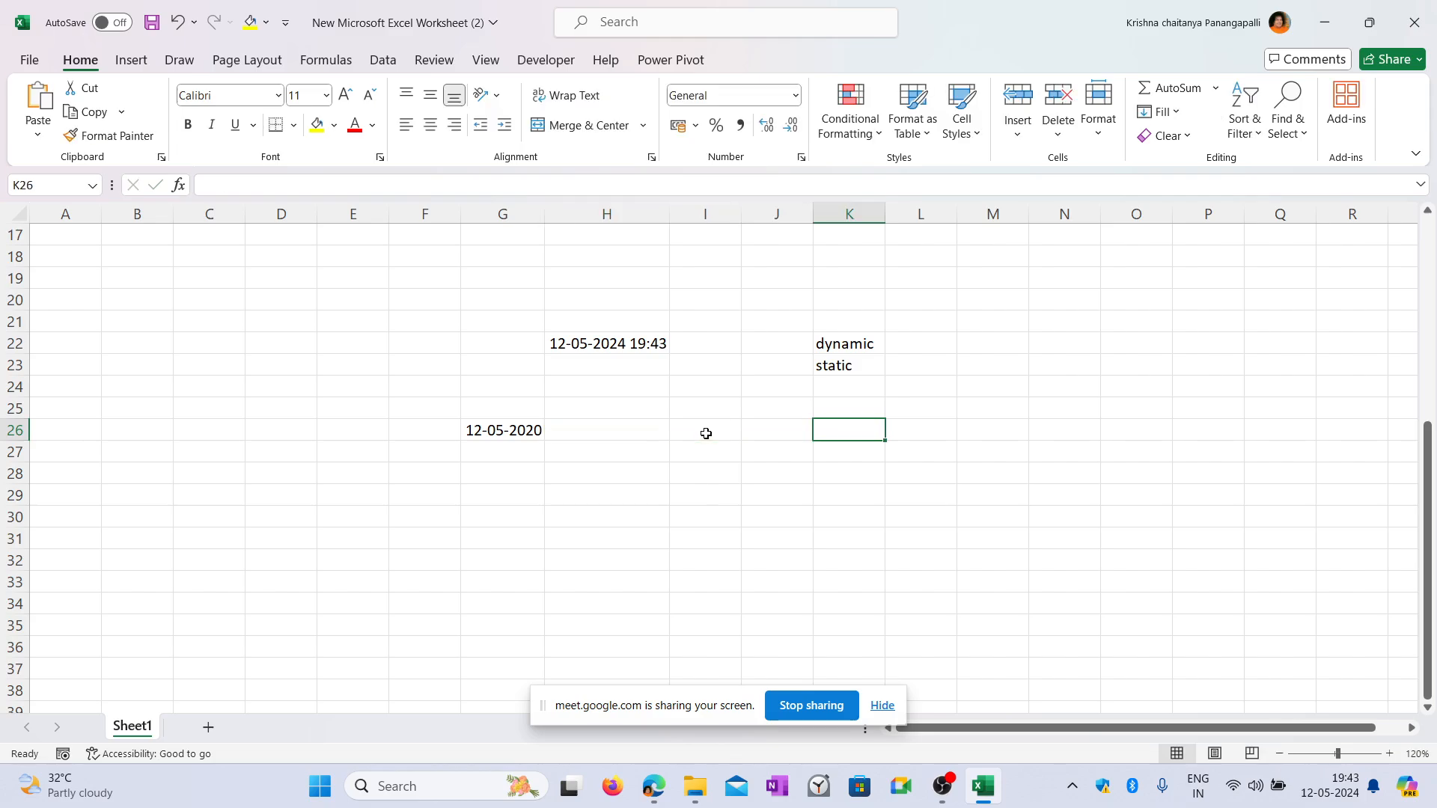
type("TOday")
key("BackSpace")
key("BackSpace")
key("BackSpace")
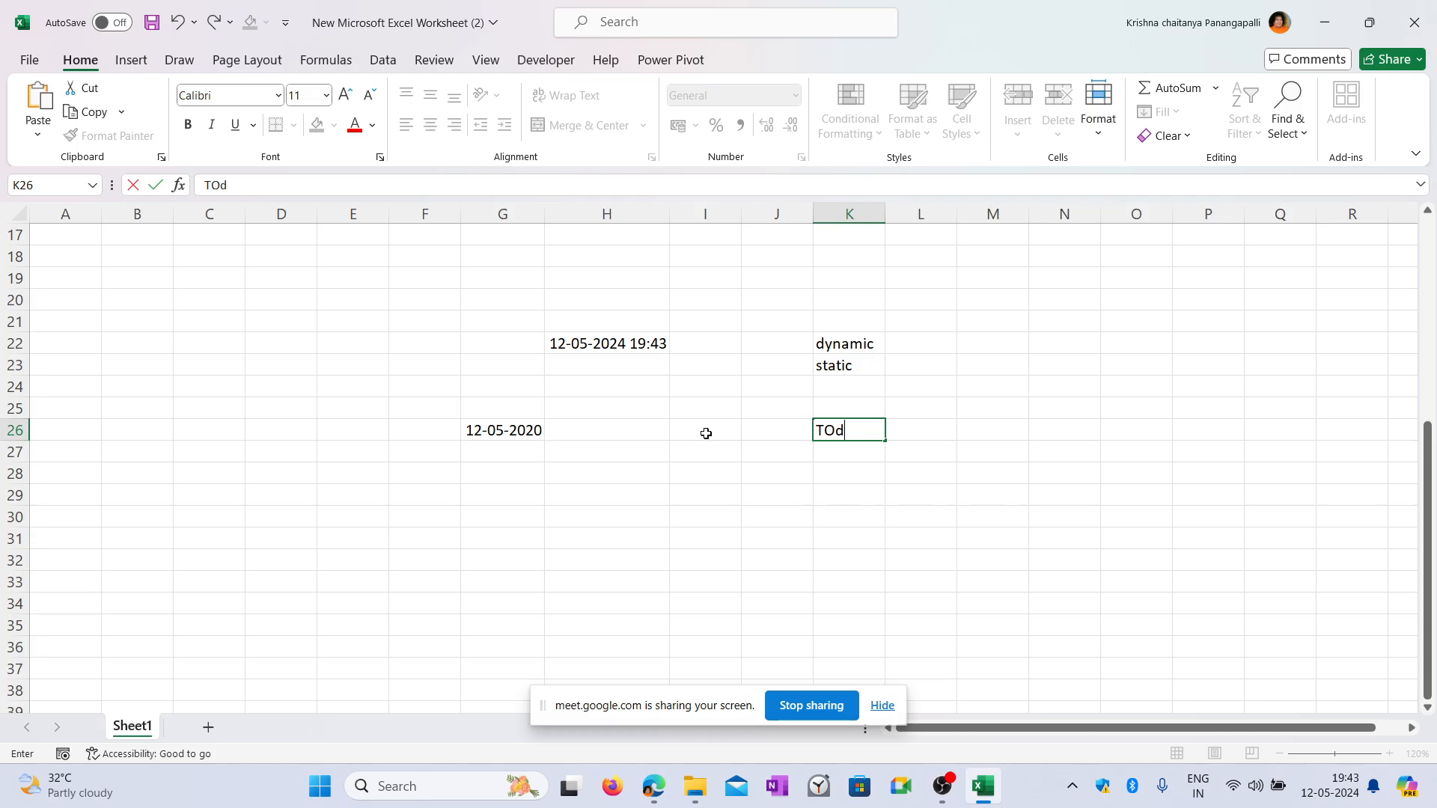
key("BackSpace")
type("oday")
key("Return")
Enter the formula =TODAY() in H26 and select that cell to show its formula.
key("Left")
key("Left")
key("Left")
key("Up")
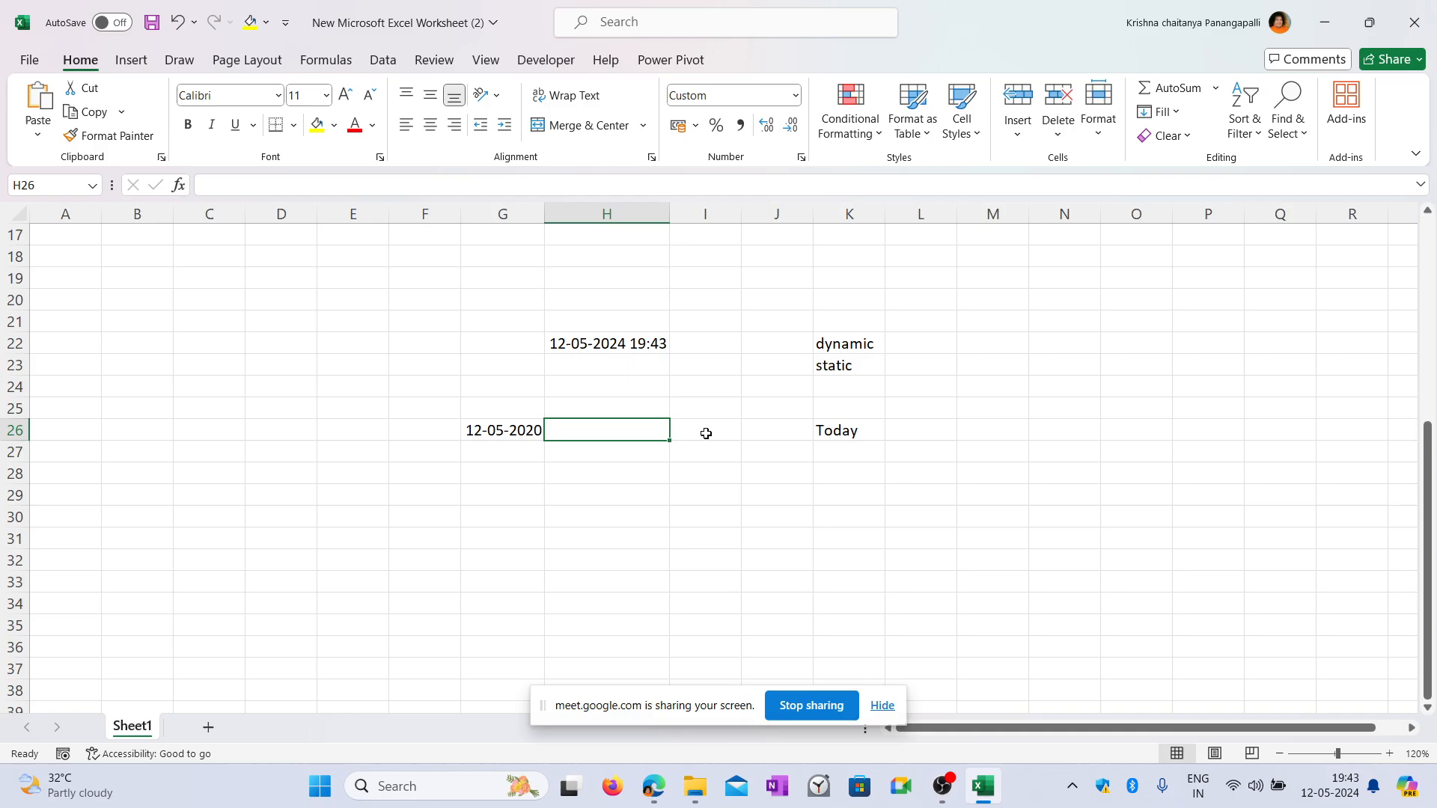
type("=TOday")
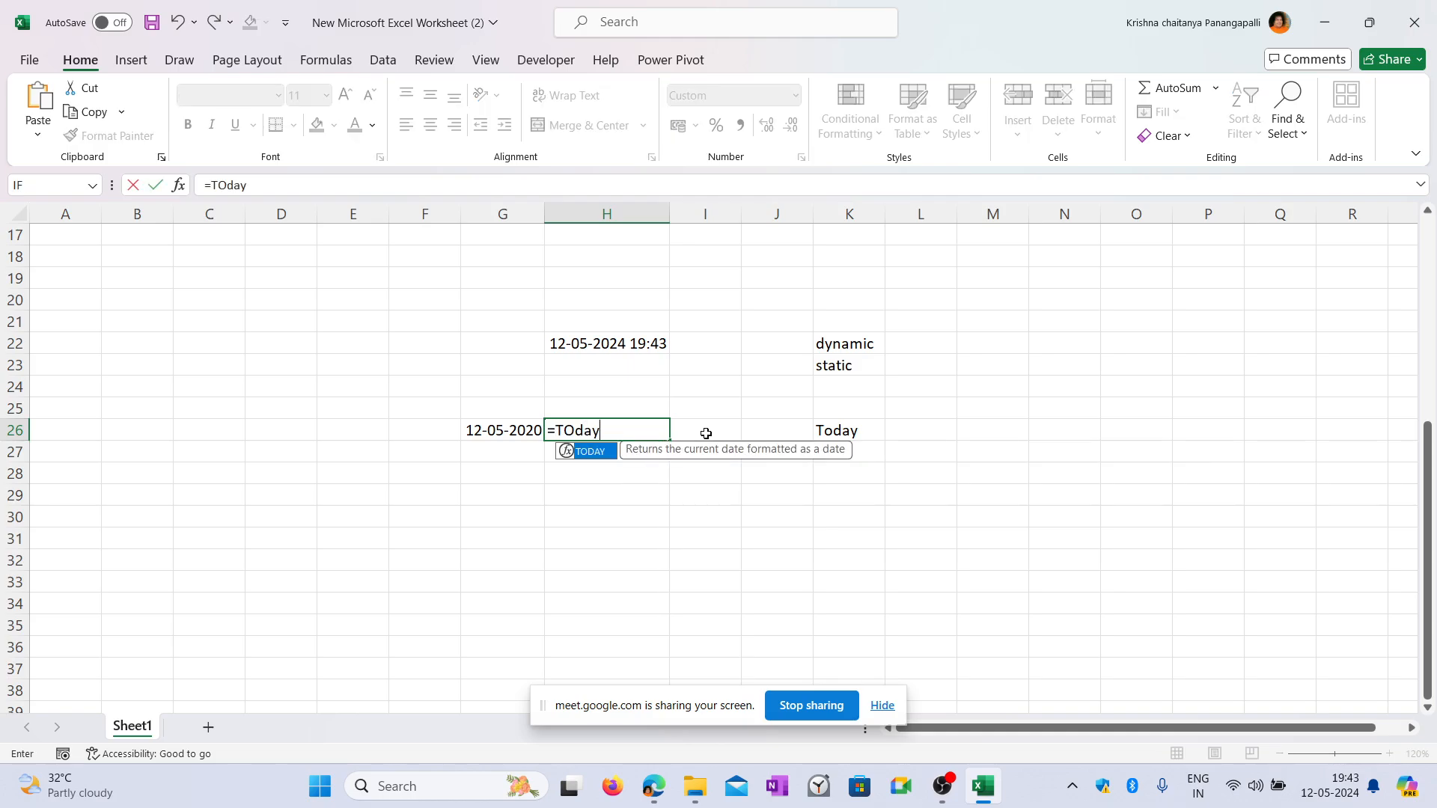
key("Tab")
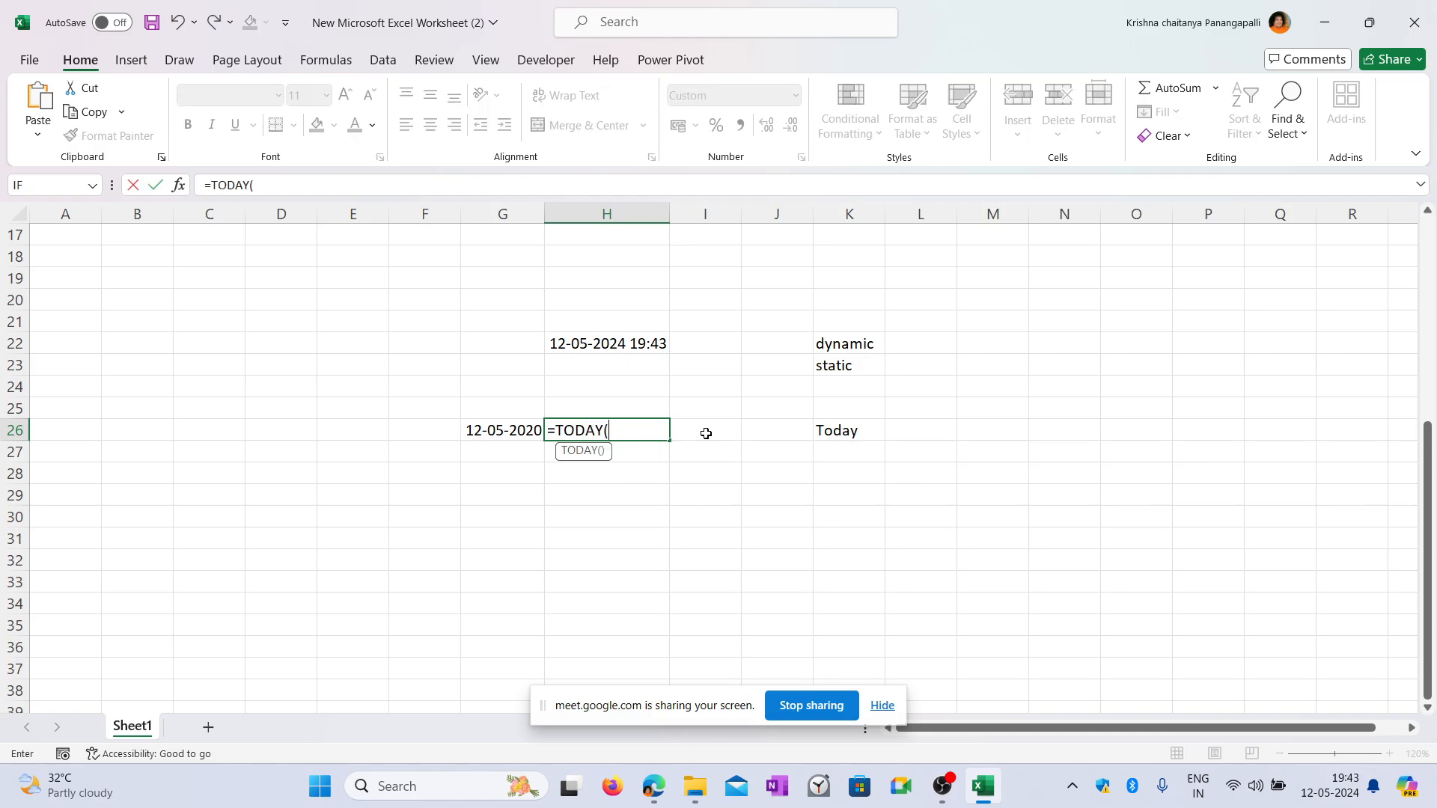
type(")")
key("Return")
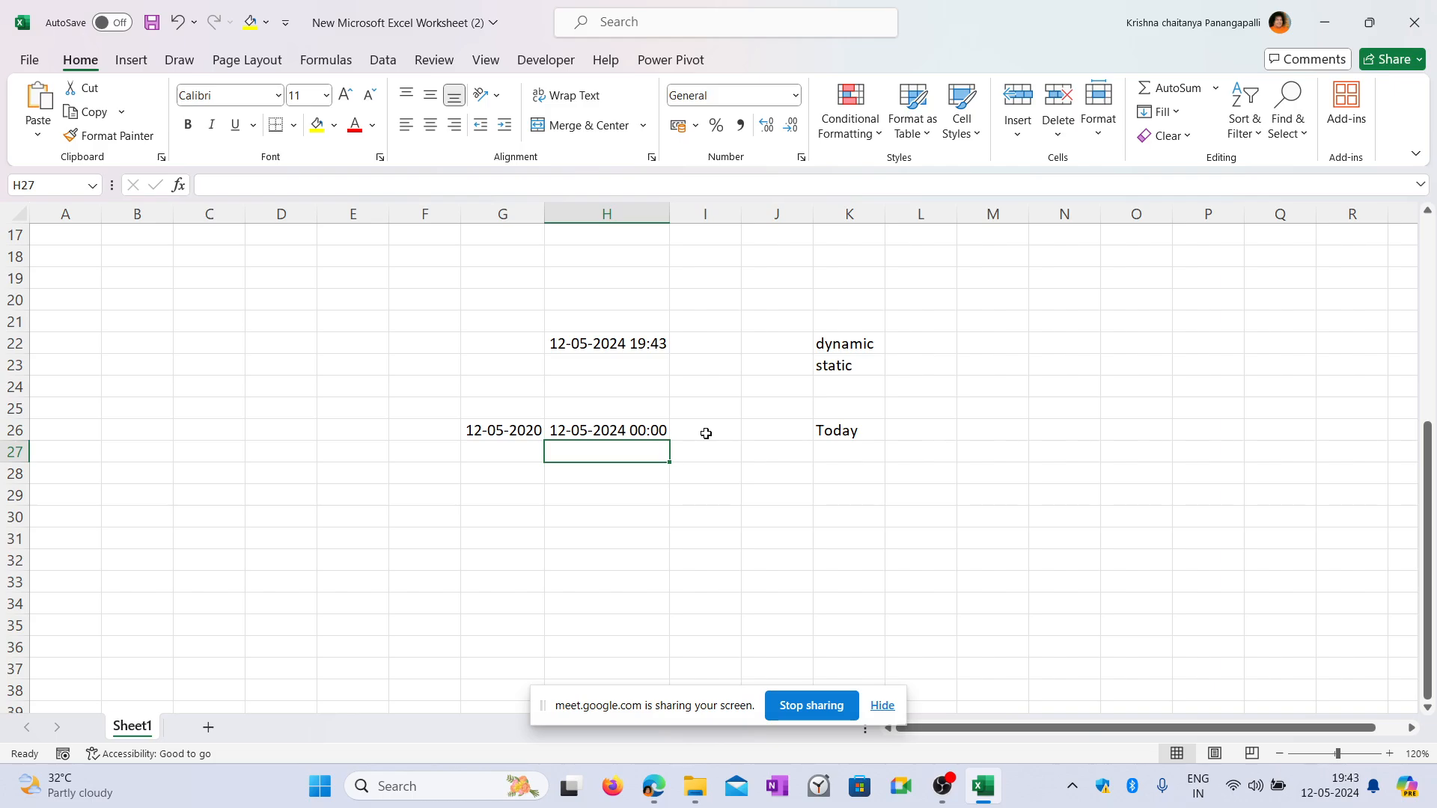
left_click(616, 422)
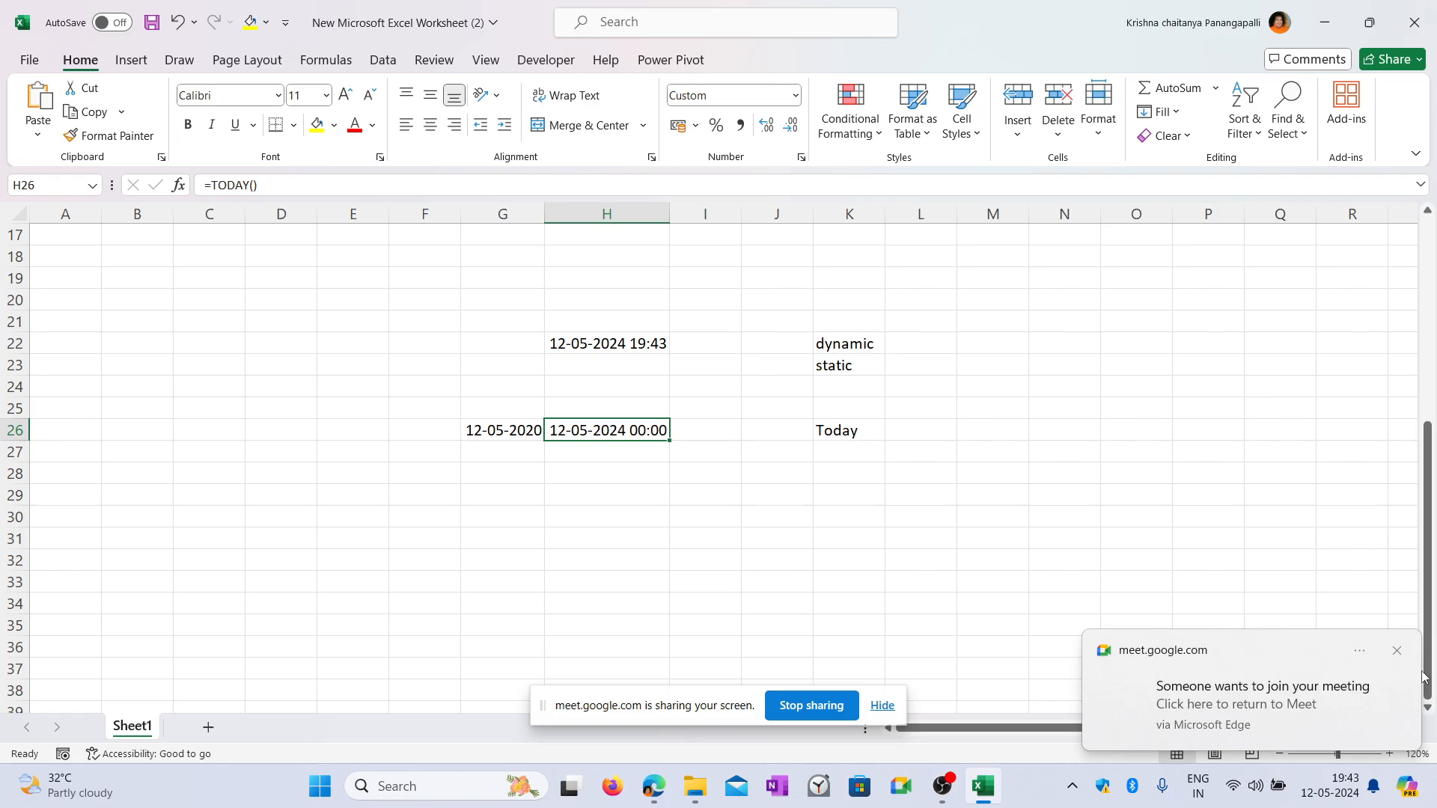
Dismiss the meeting notification and switch to the Exceljet 101 Excel functions PDF in Microsoft Edge.
left_click(1396, 651)
left_click(653, 786)
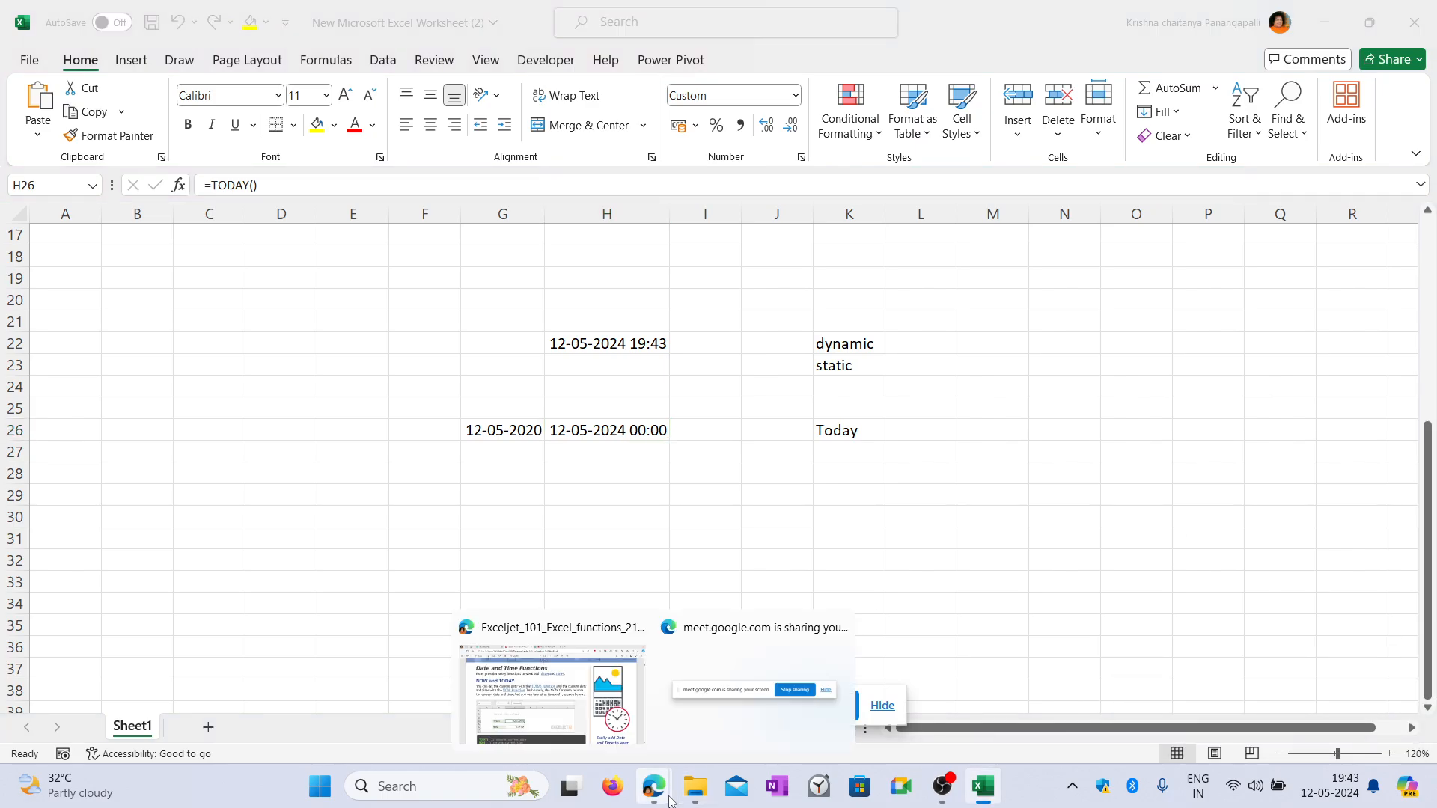
left_click(573, 692)
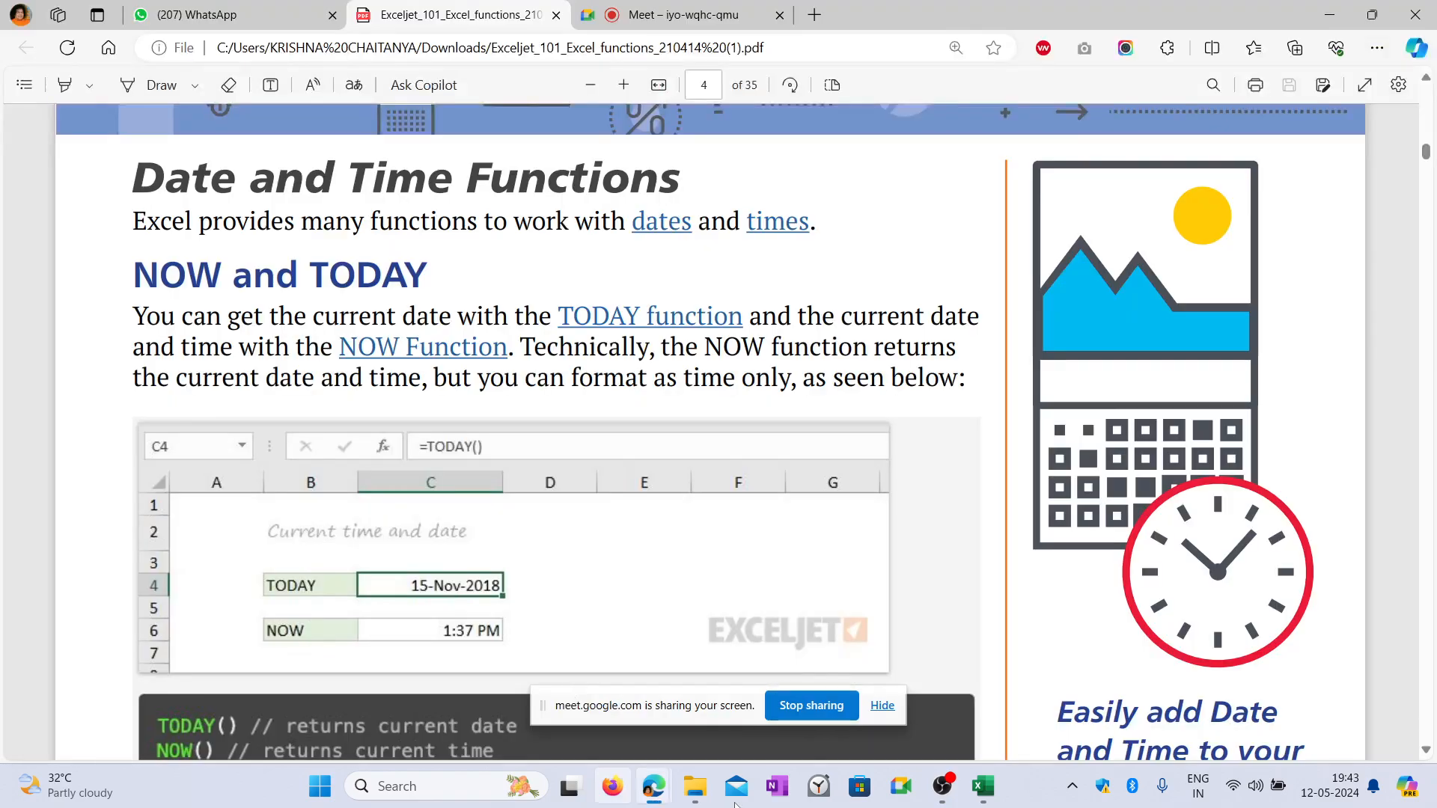
Admit the waiting participant to the Google Meet call and switch back to the Excel worksheet.
left_click(671, 13)
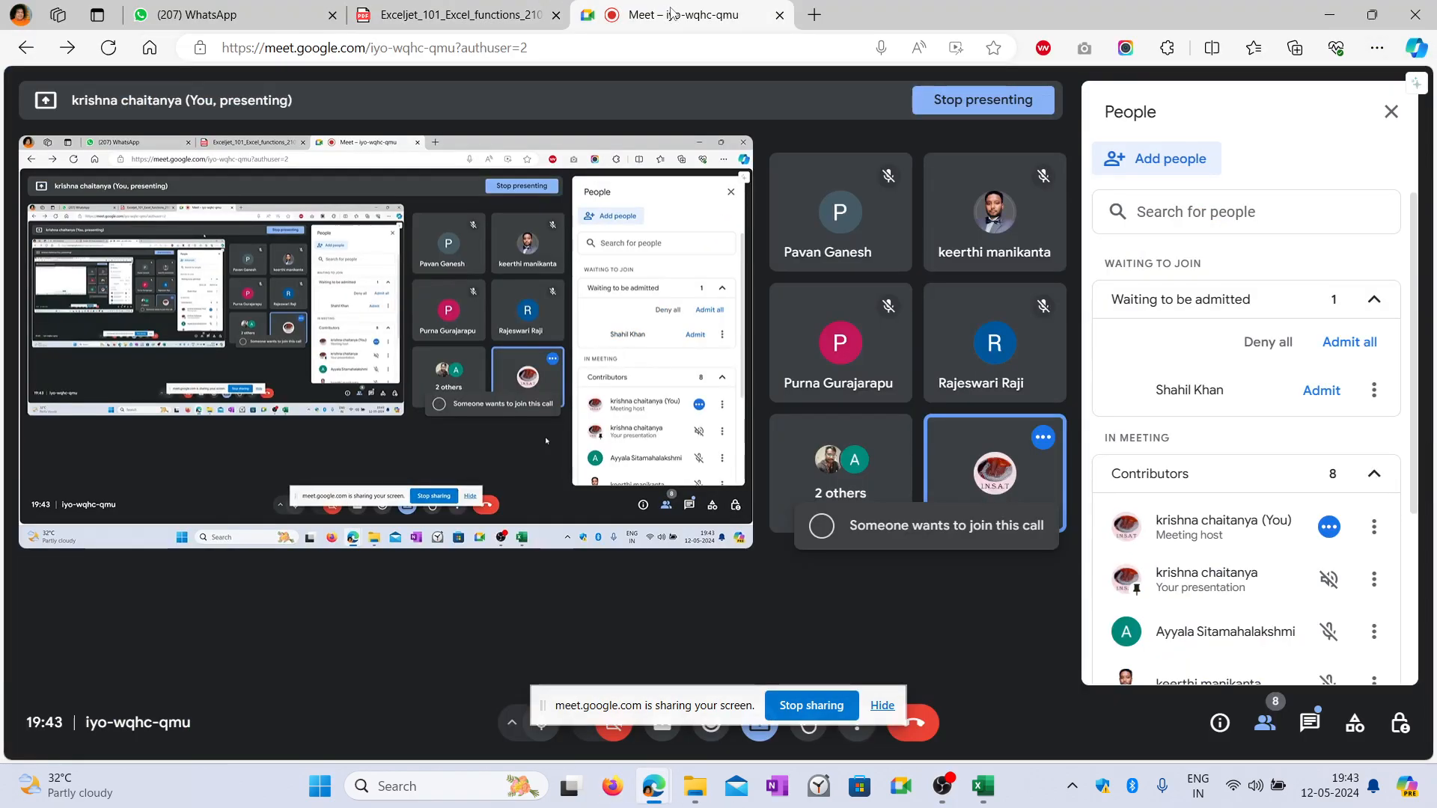
left_click(1352, 346)
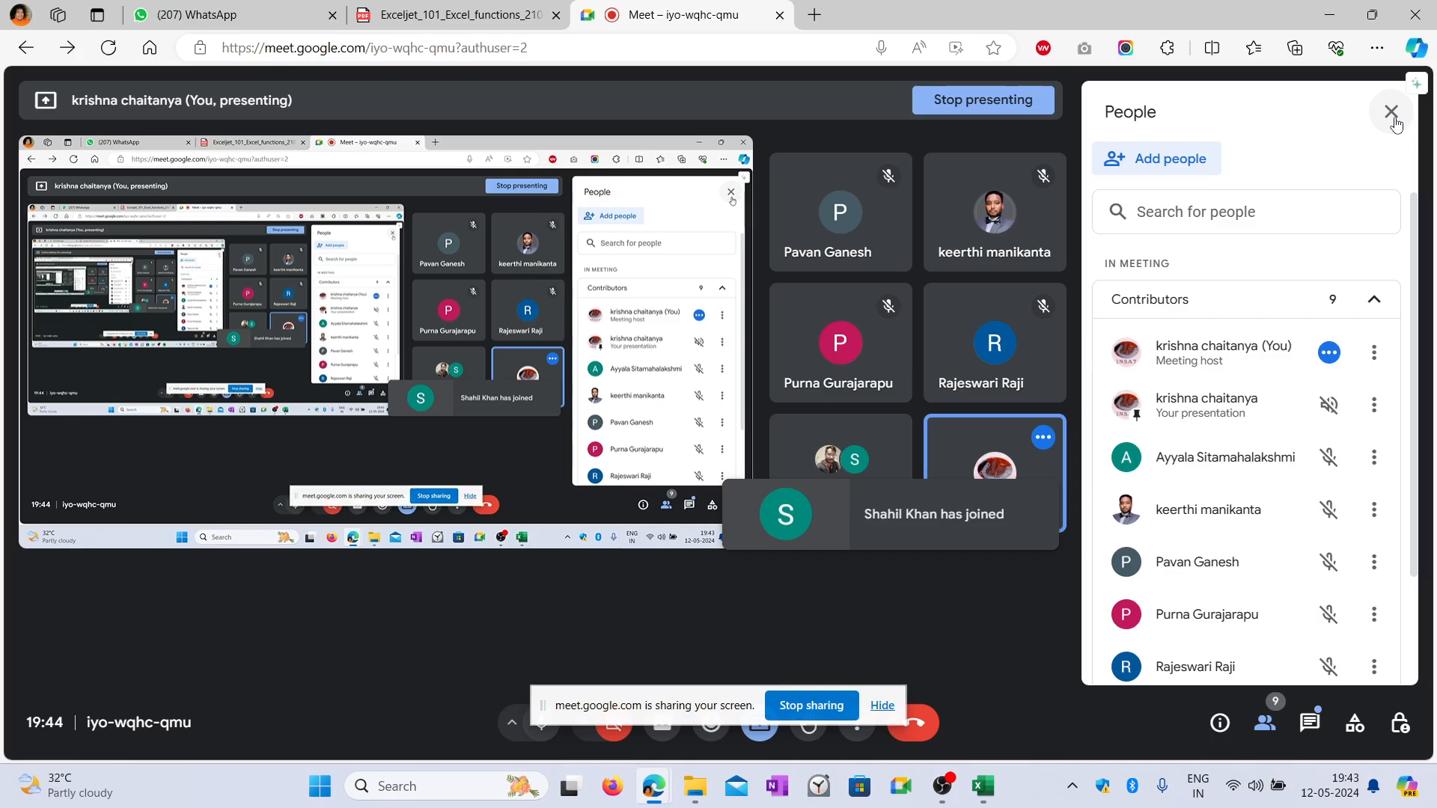
key("alt+Tab")
left_click(742, 470)
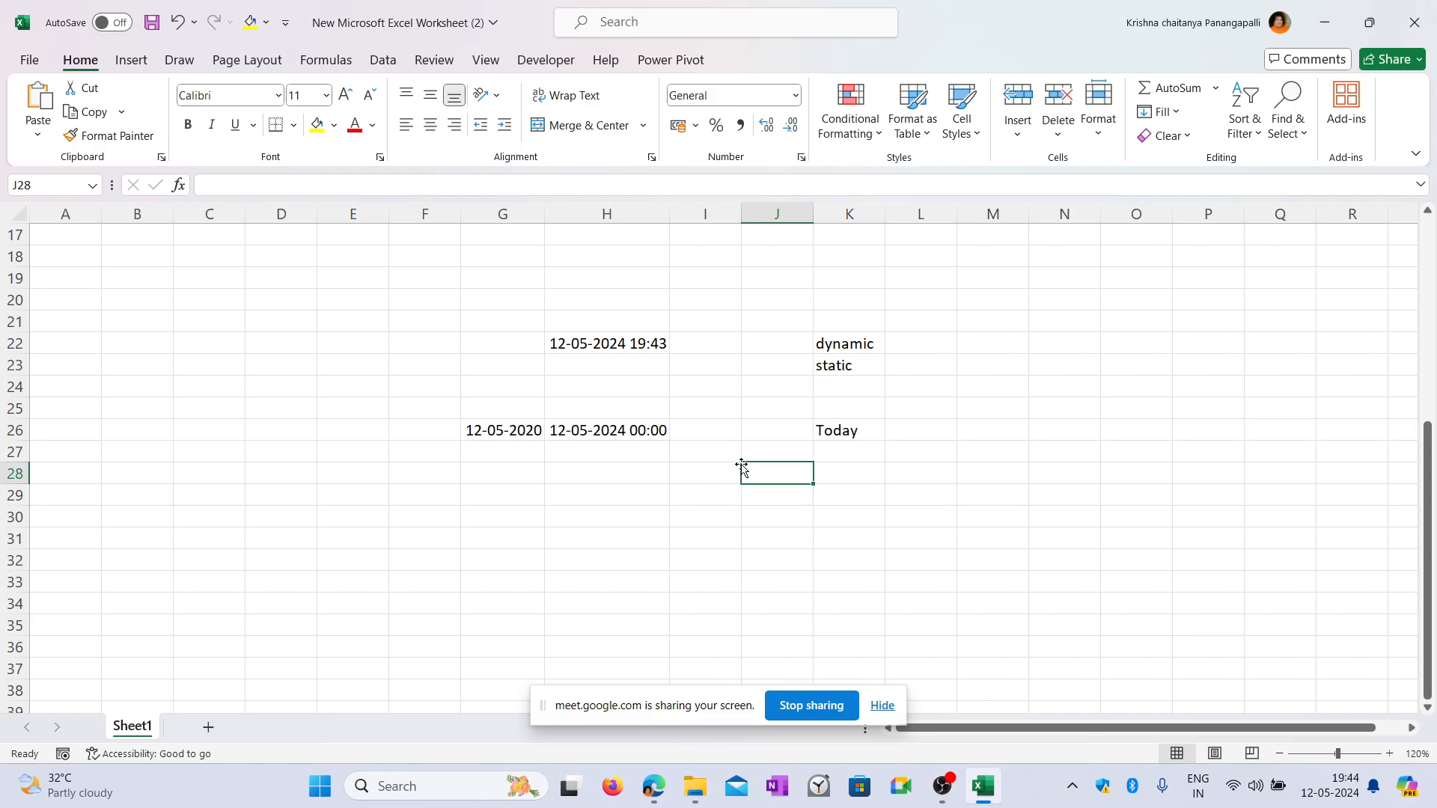
Format the TODAY result in H26 as a short date without the time.
left_click(636, 430)
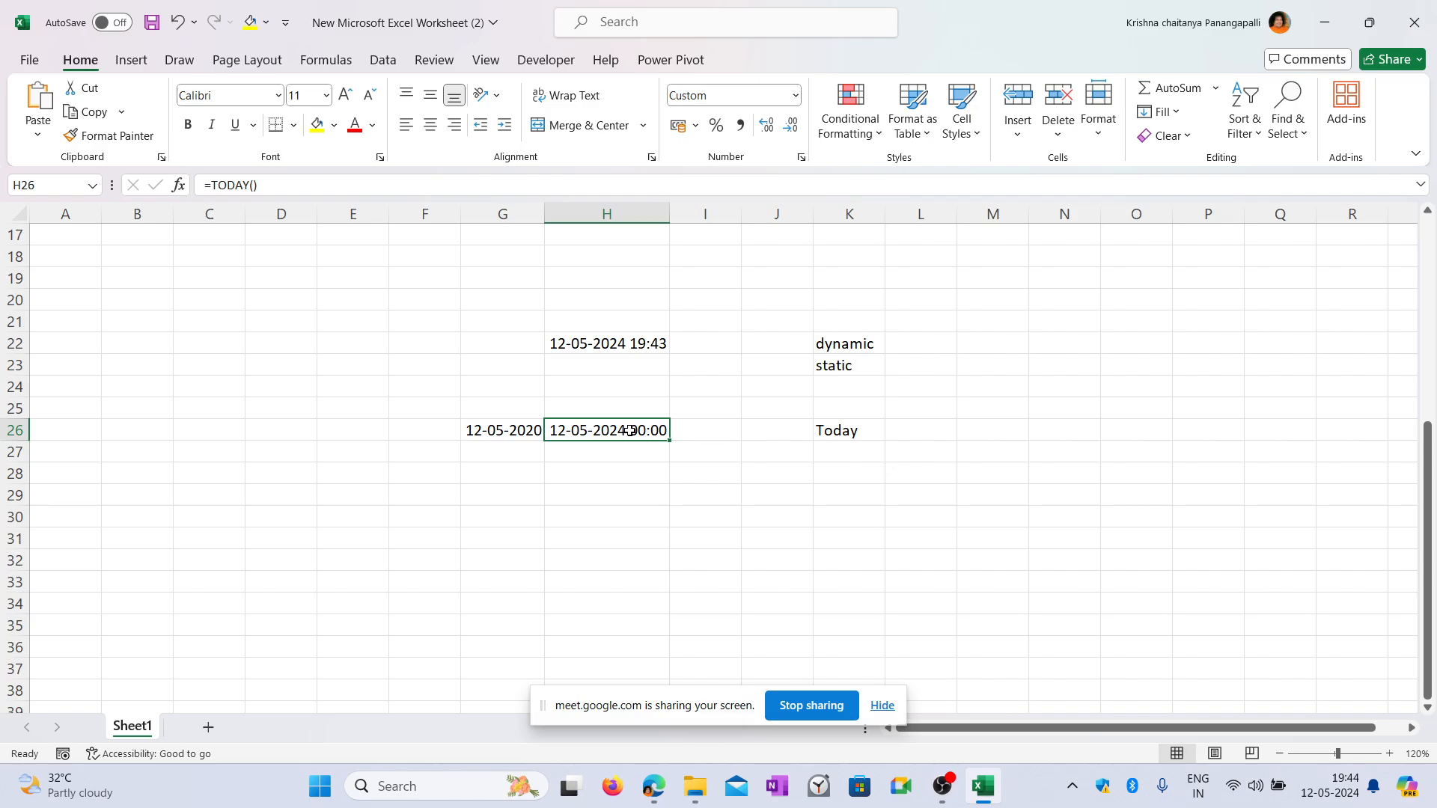
left_click(795, 95)
left_click(780, 314)
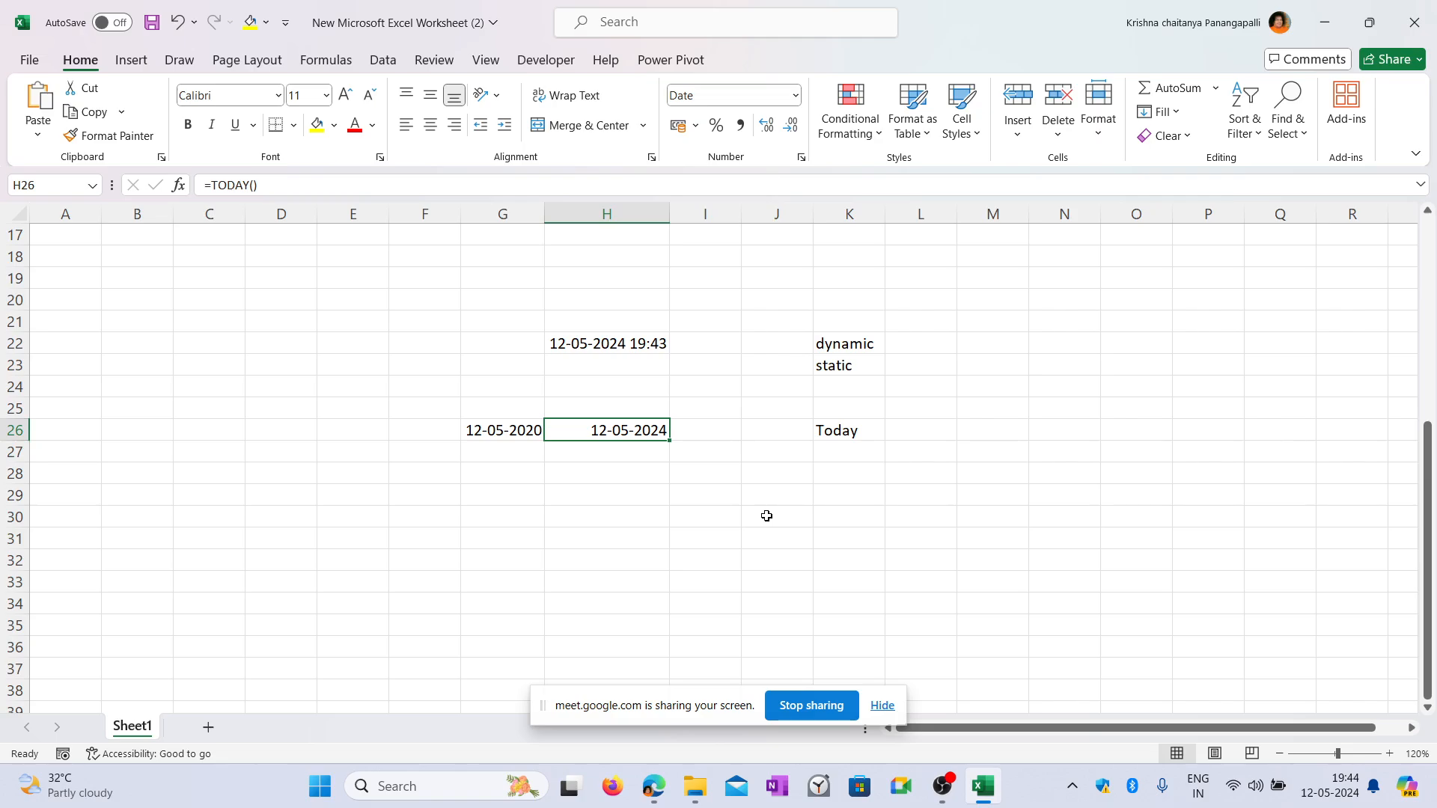
Enter the formula =H26-G26 in I26 and select that cell to show its formula.
left_click(713, 429)
type("=")
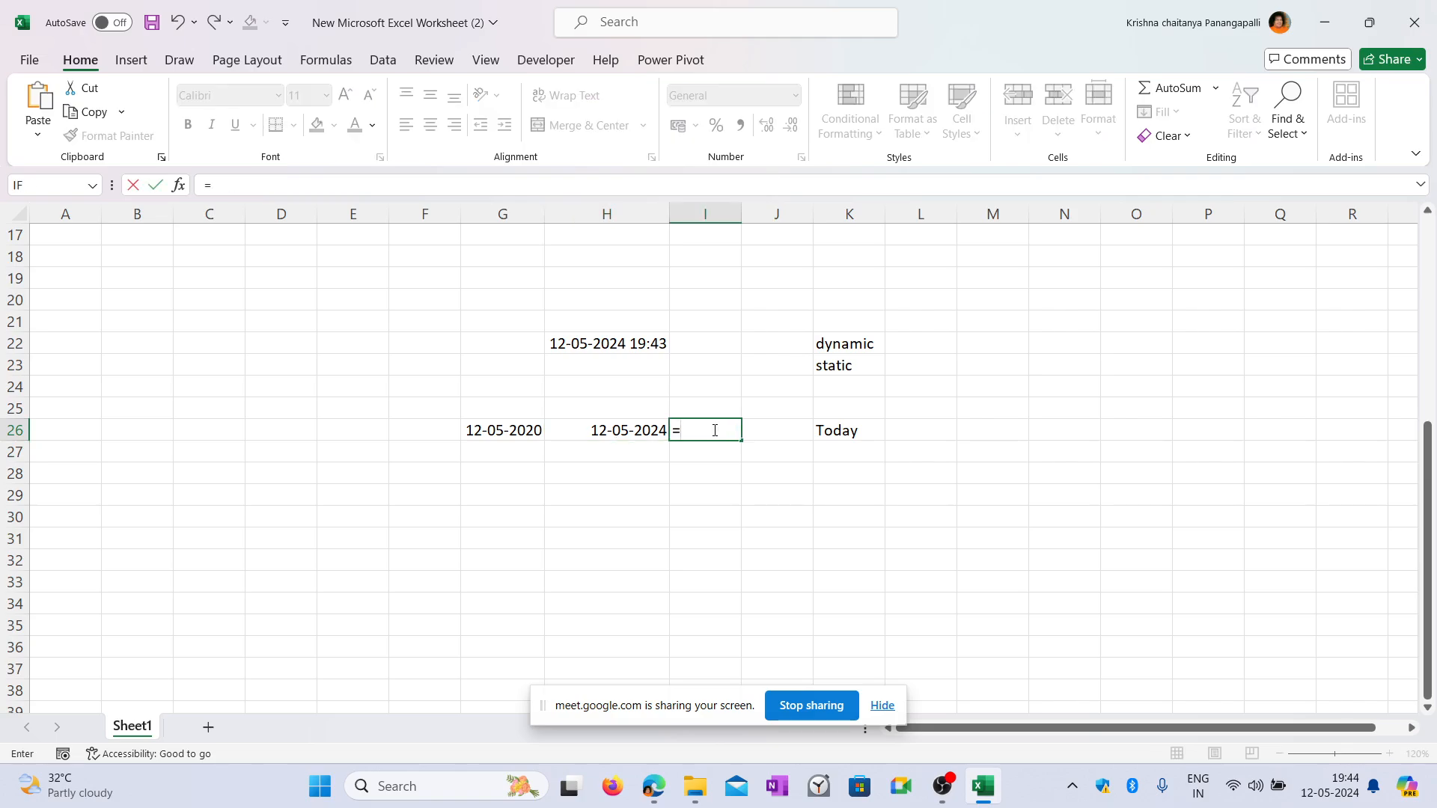
key("Left")
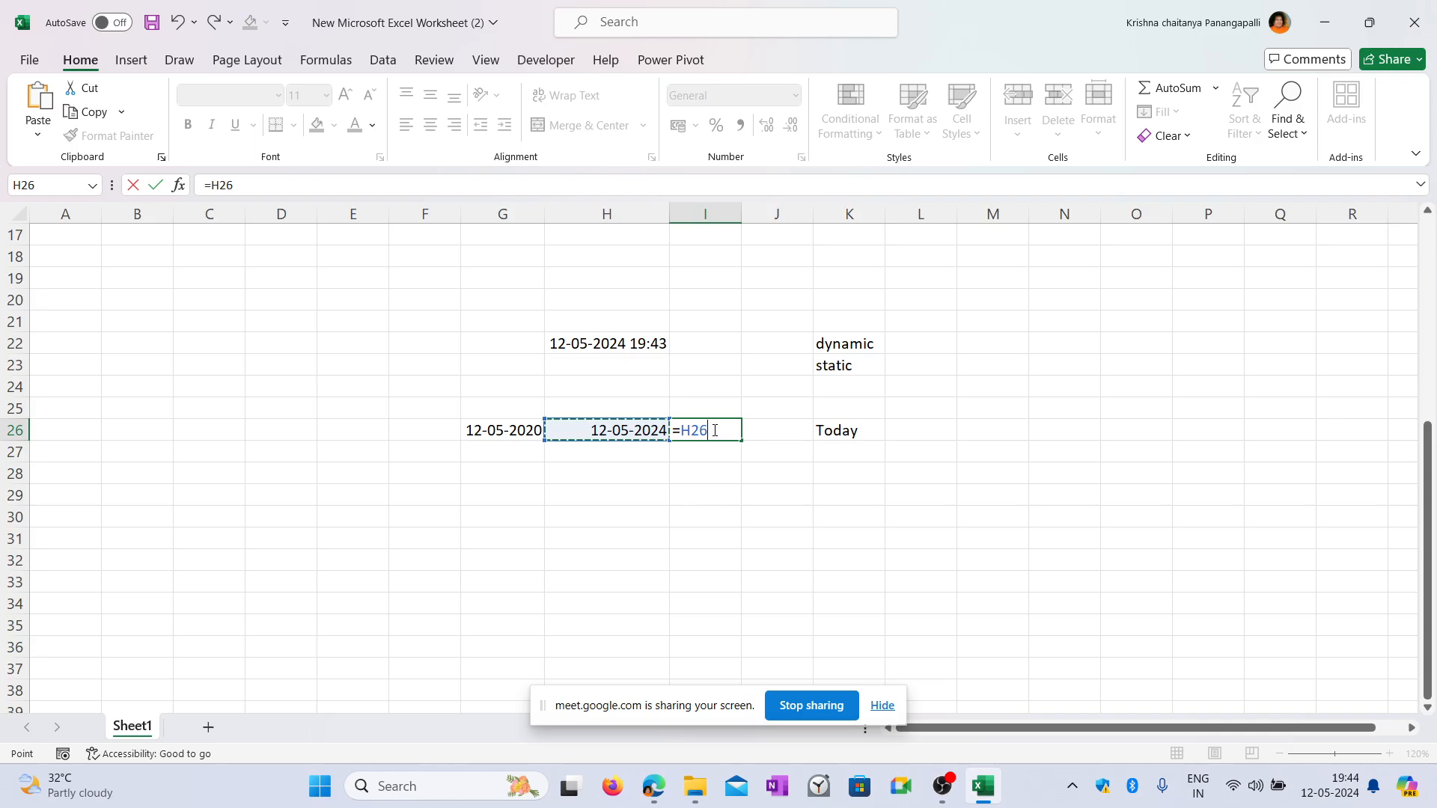
type("-")
key("Left")
key("Left")
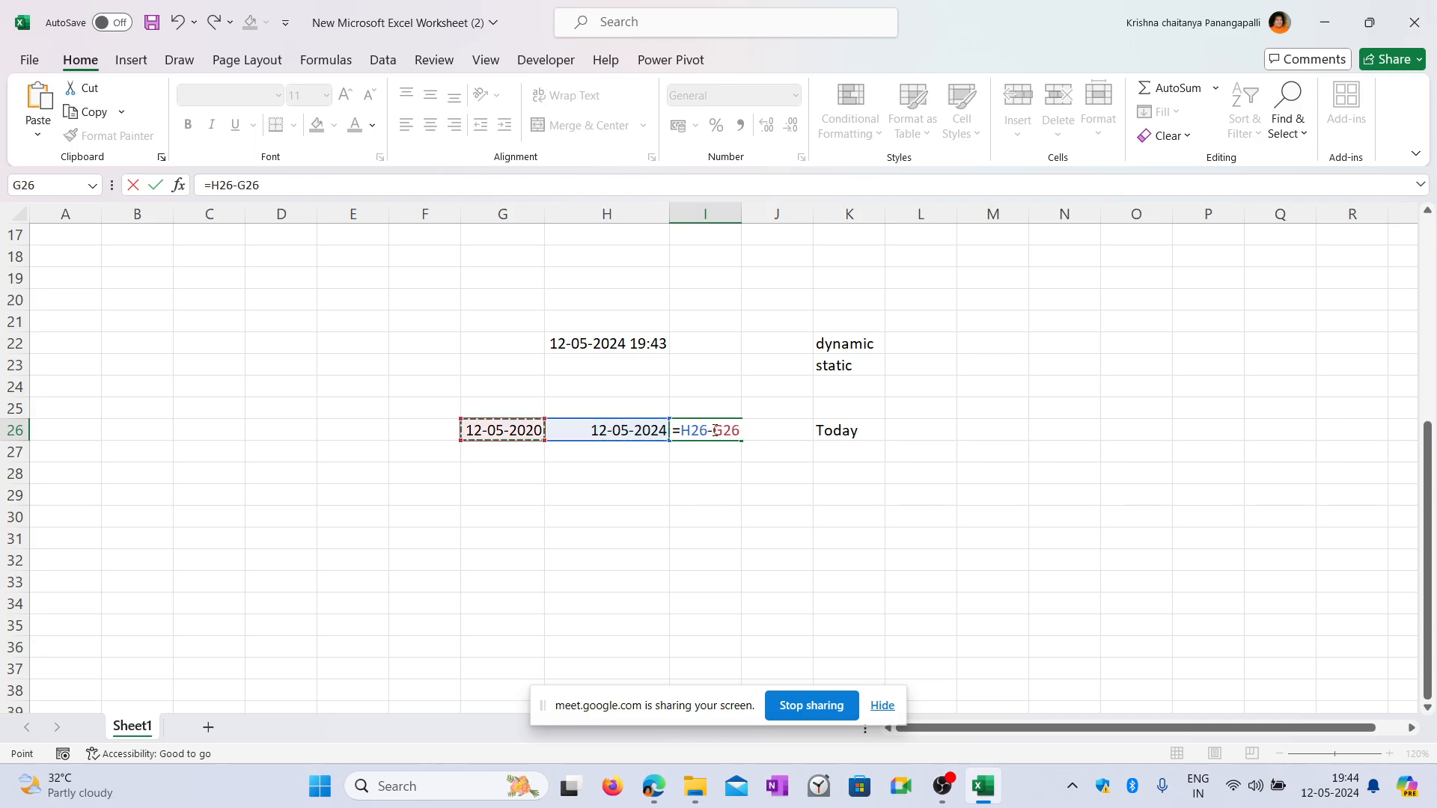
key("Return")
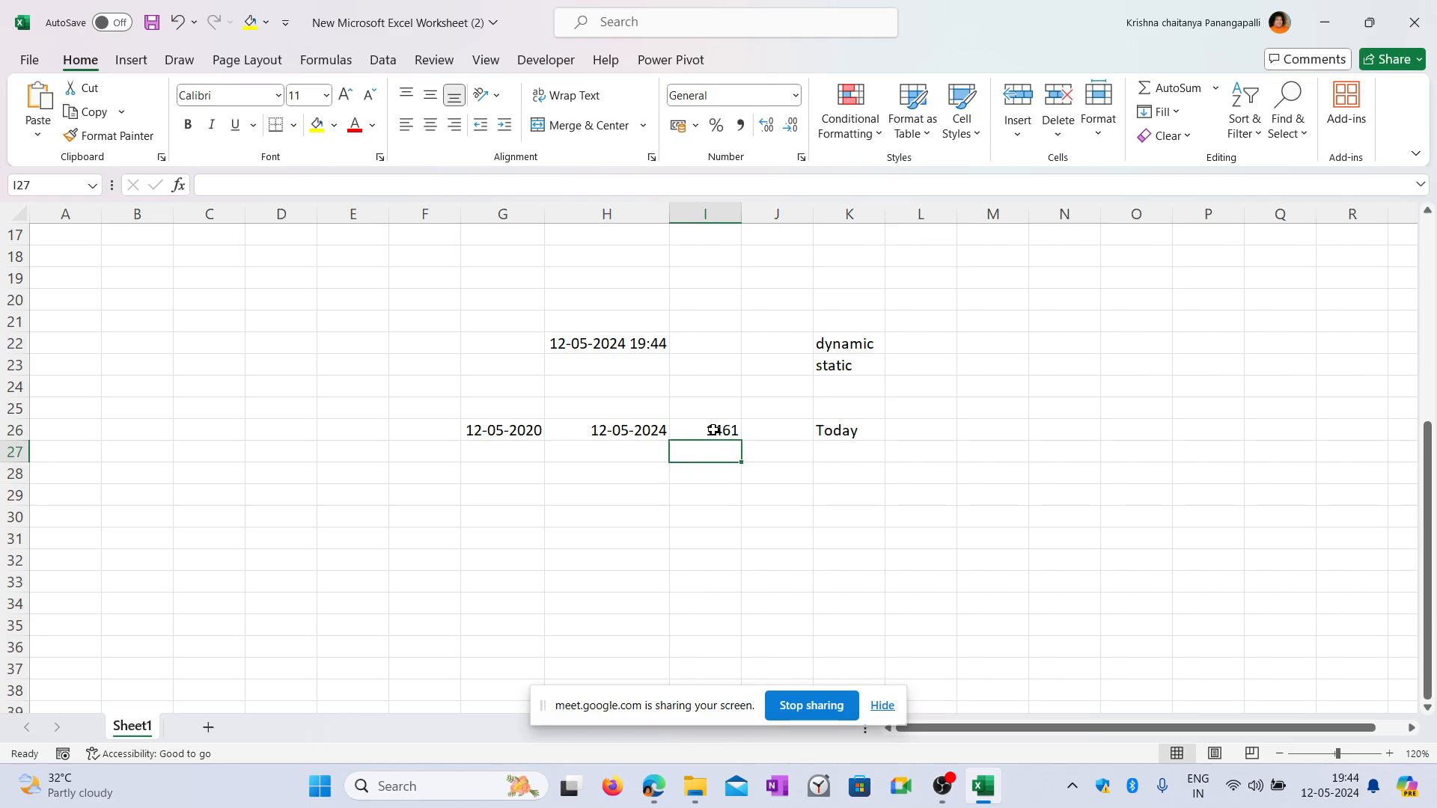
left_click(713, 430)
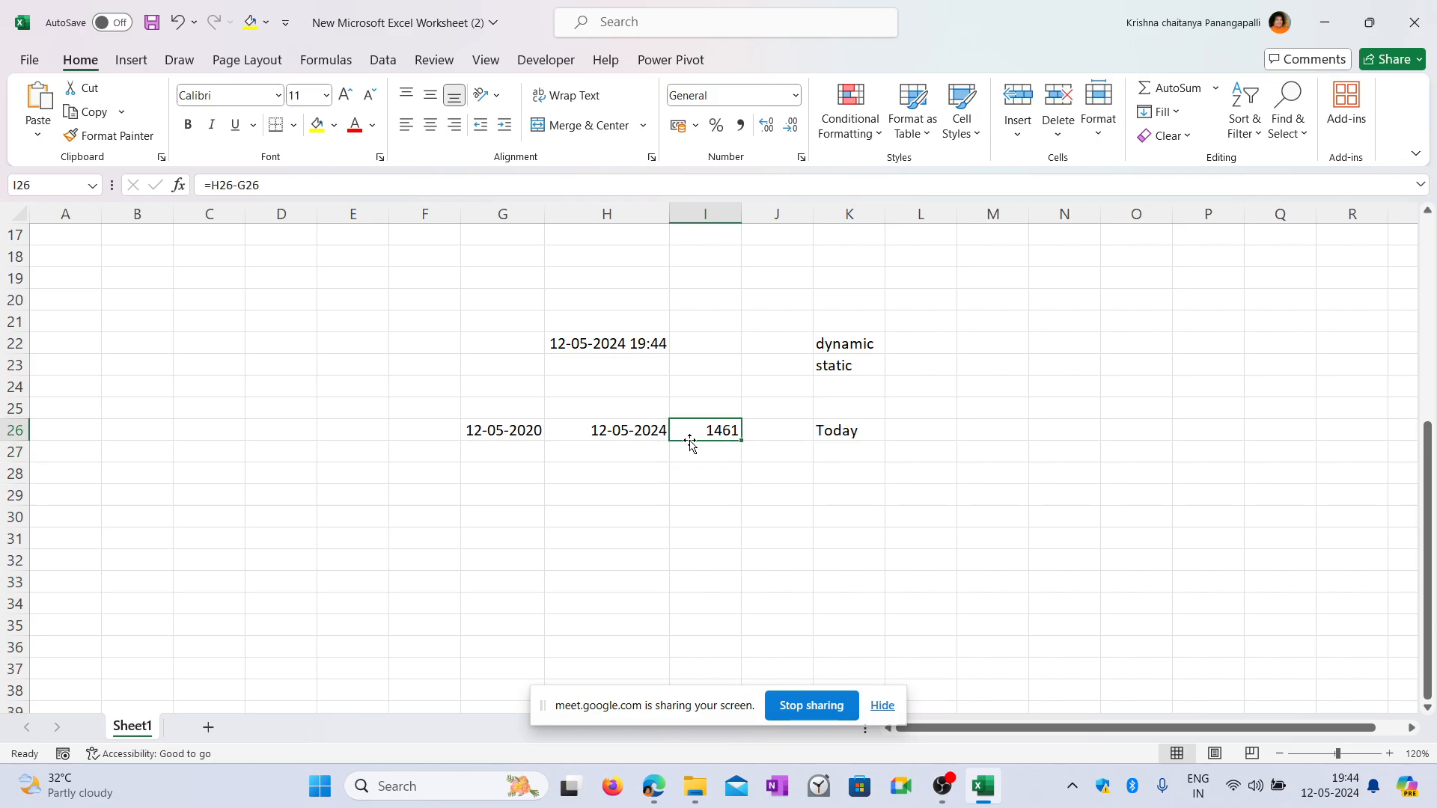
Zoom the sheet to 130% and enter the heading "Today" in H25 above the TODAY formula.
left_click(1390, 753)
scroll(920, 429, "down", 4)
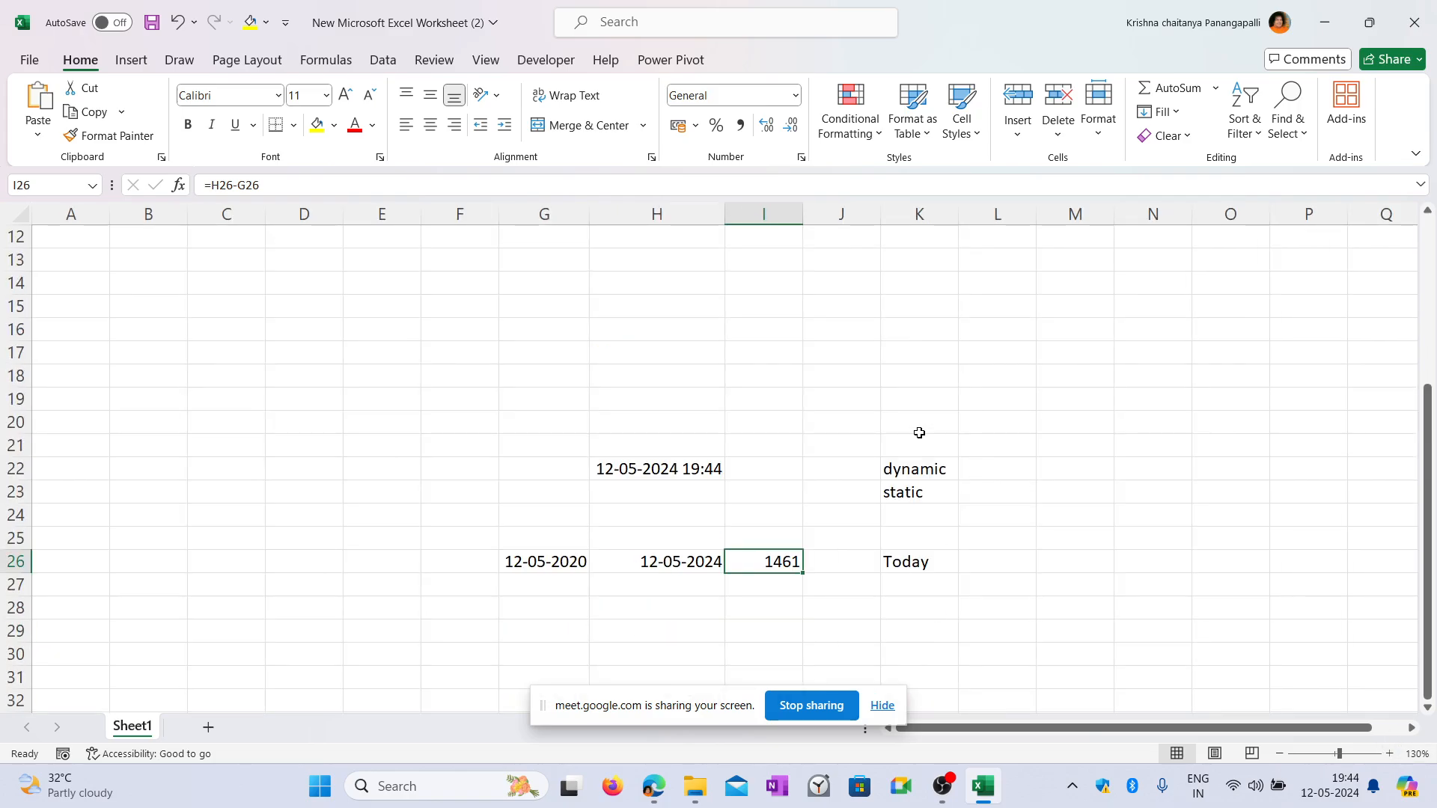
left_click(654, 278)
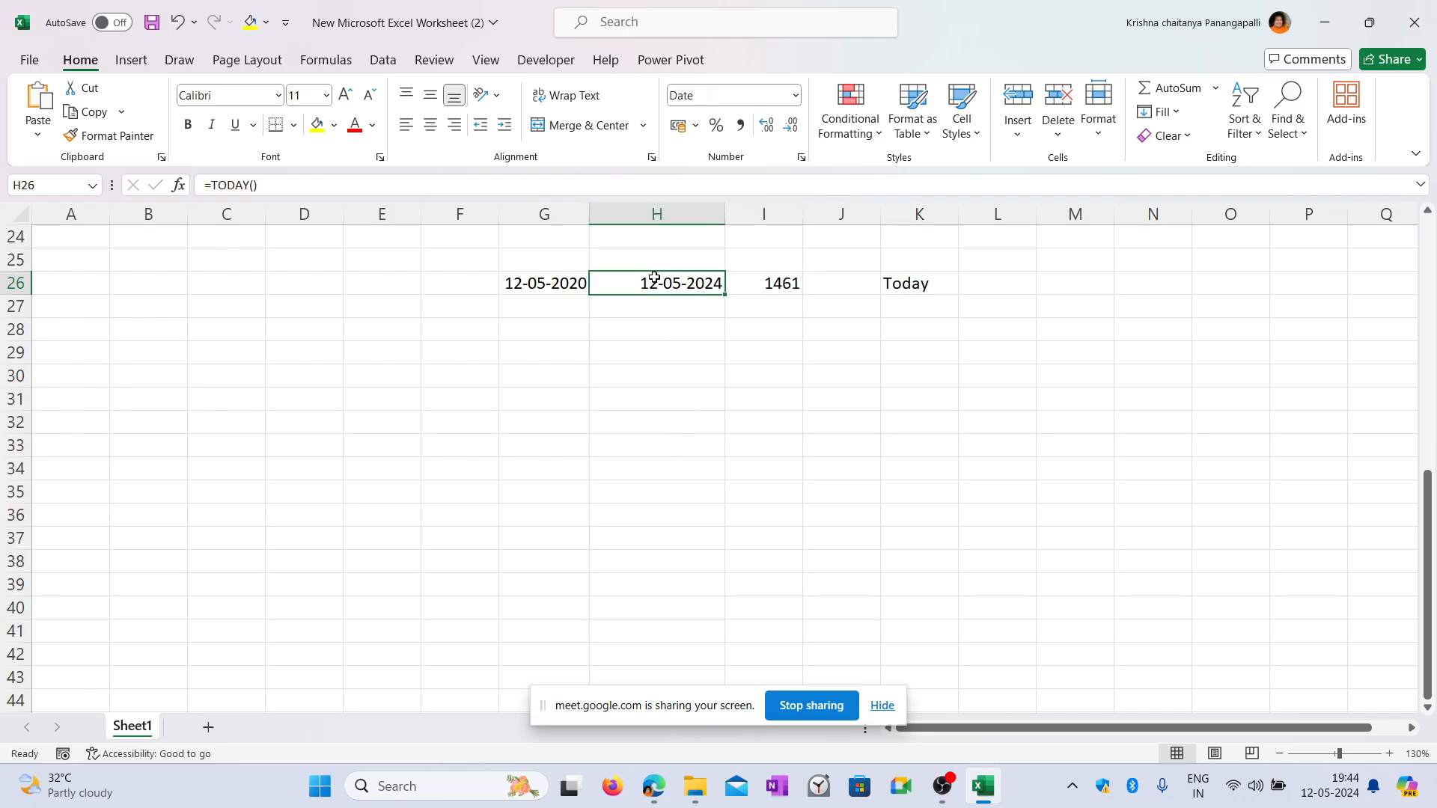
key("Up")
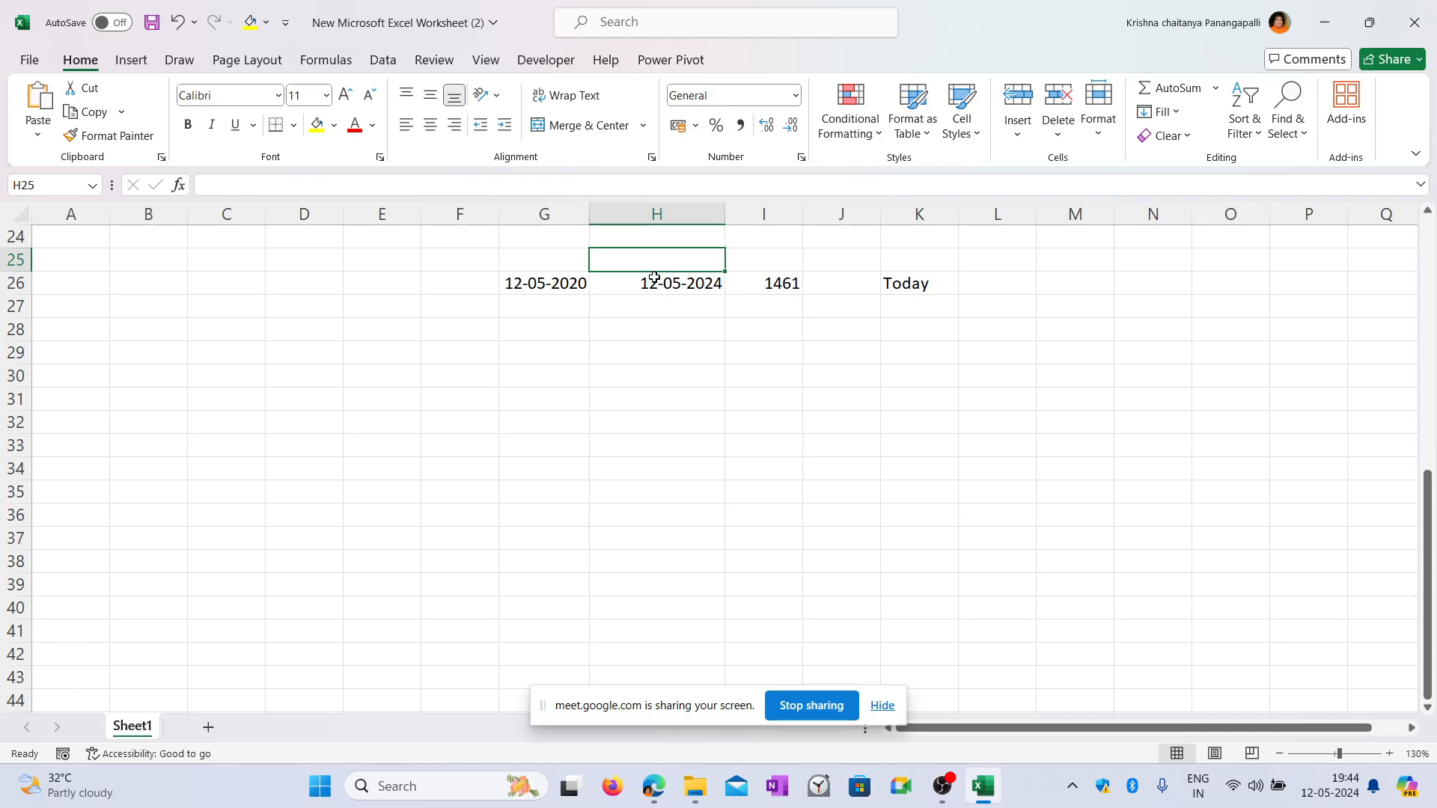
type("TOday")
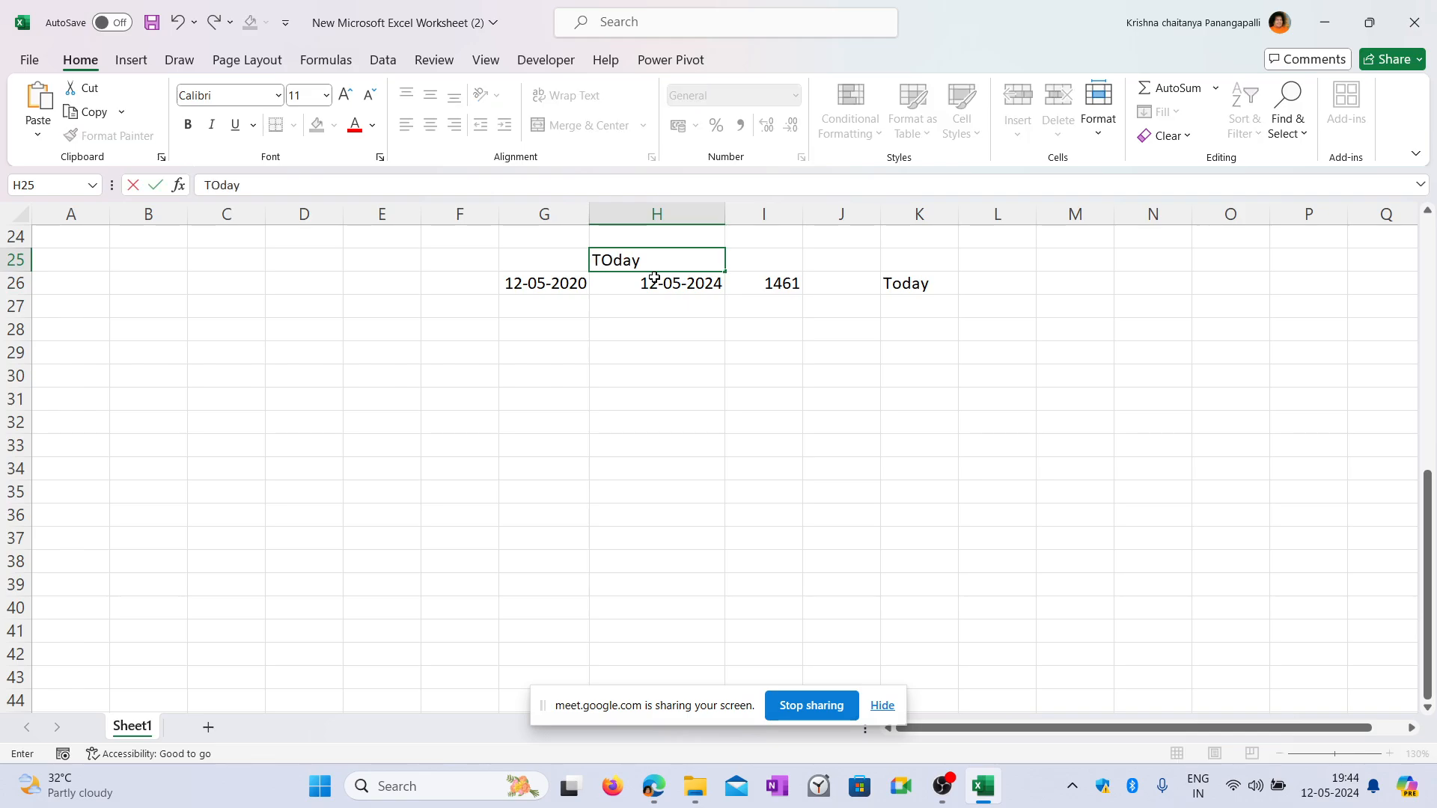
key("BackSpace")
key("BackSpace")
key("BackSpace")
key("BackSpace")
type("Today")
key("Left")
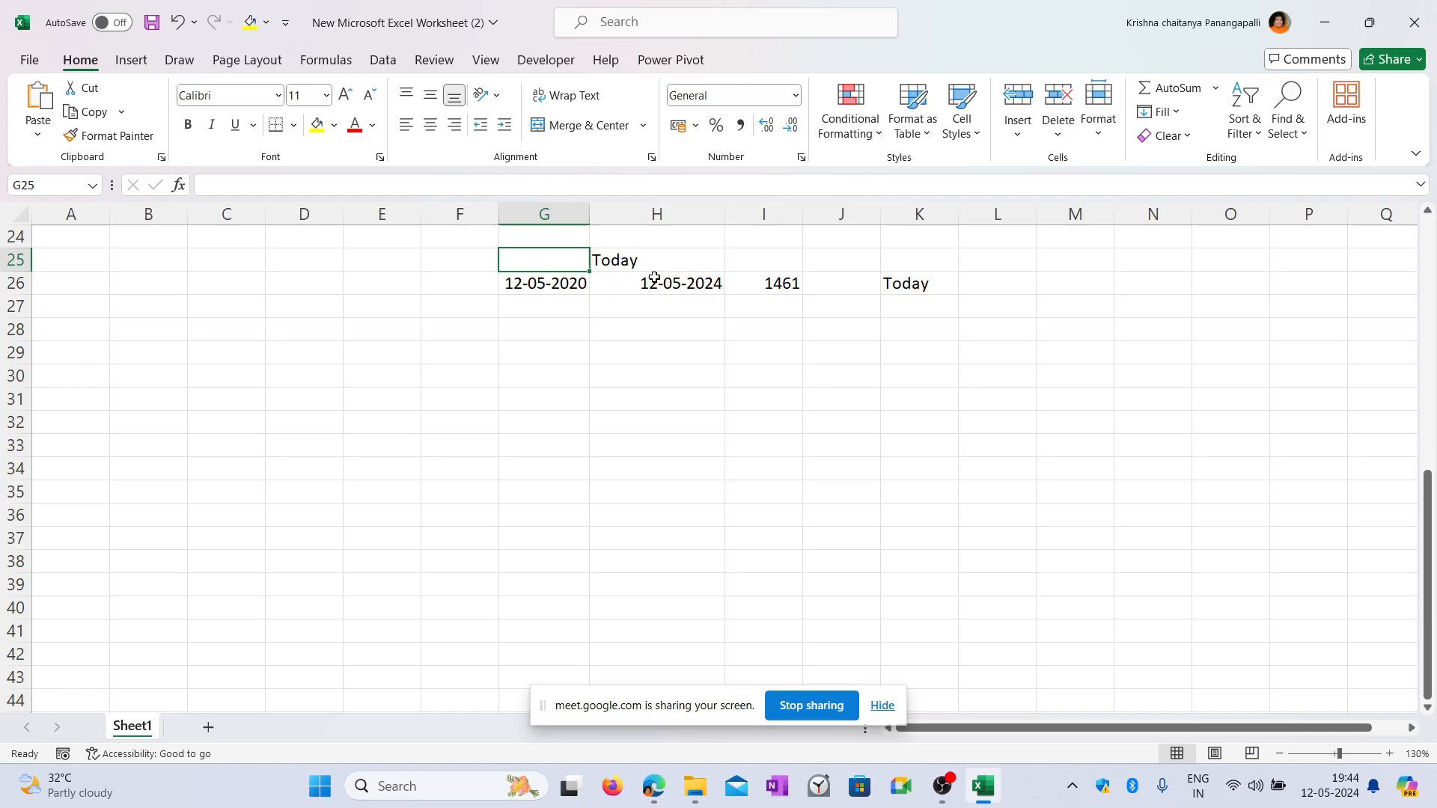
Enter the heading "Joining date" in G25 and select the TODAY formula in H26.
type("Joining date")
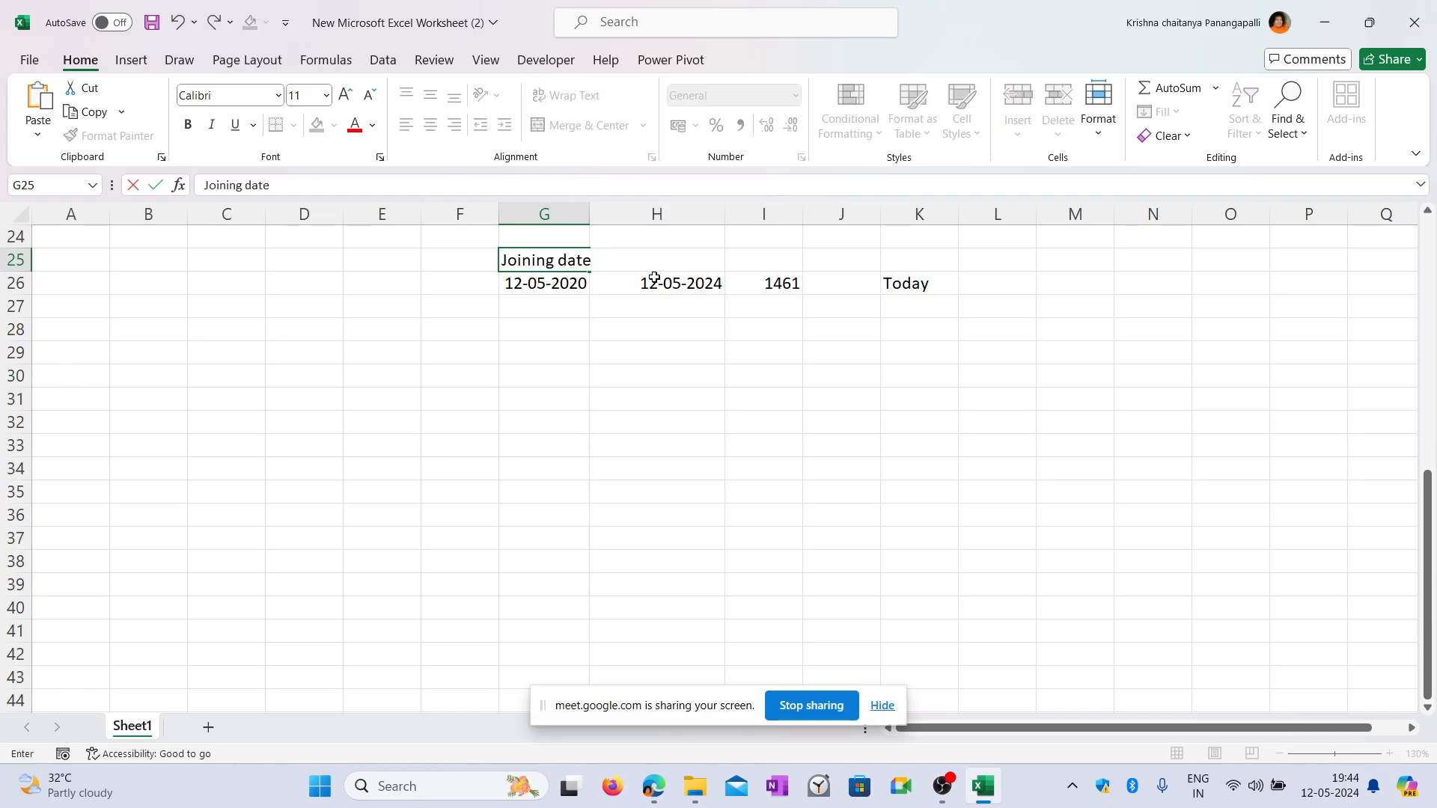
key("Right")
key("Down")
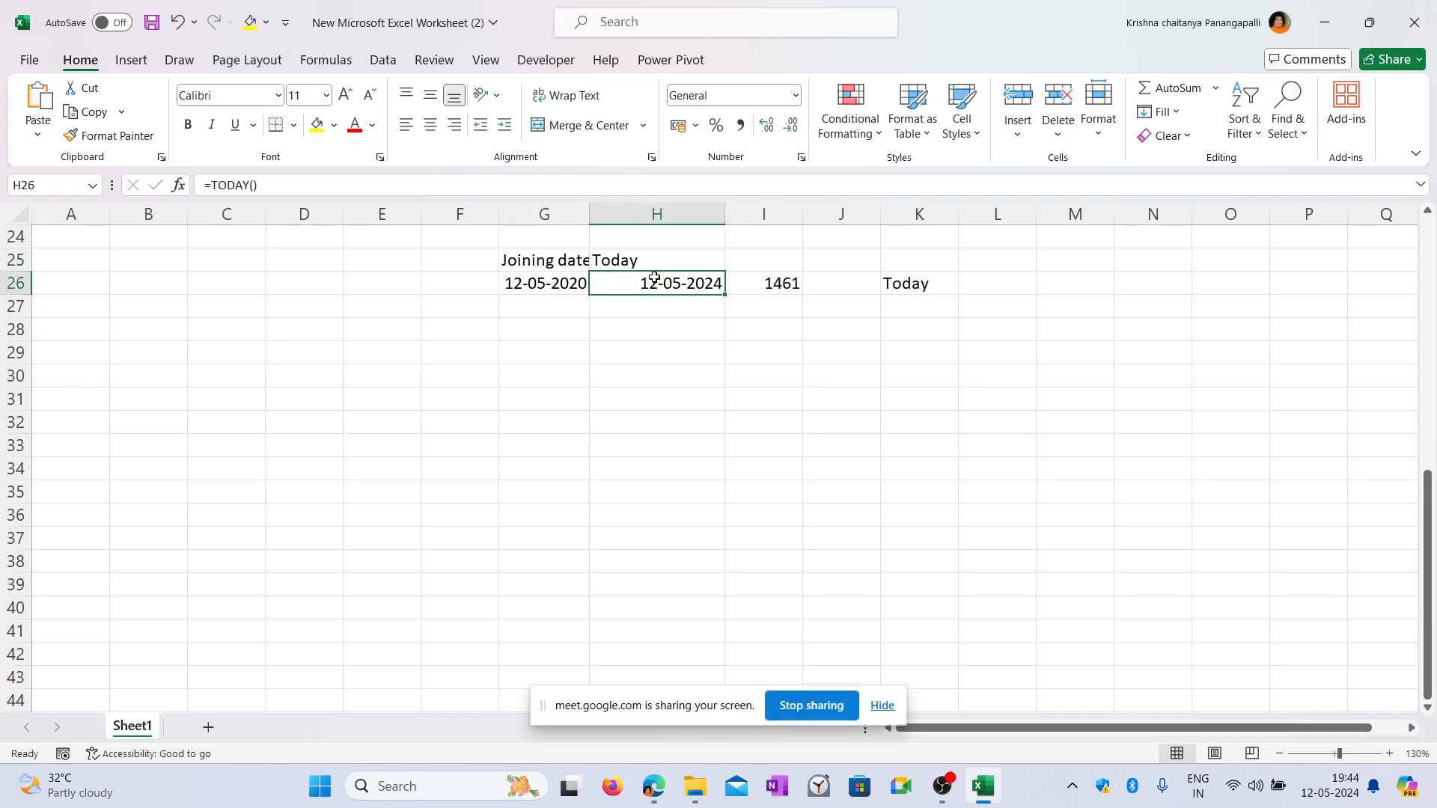
Enter the first employee's name in F26, beside the existing joining date.
key("Down")
key("Left")
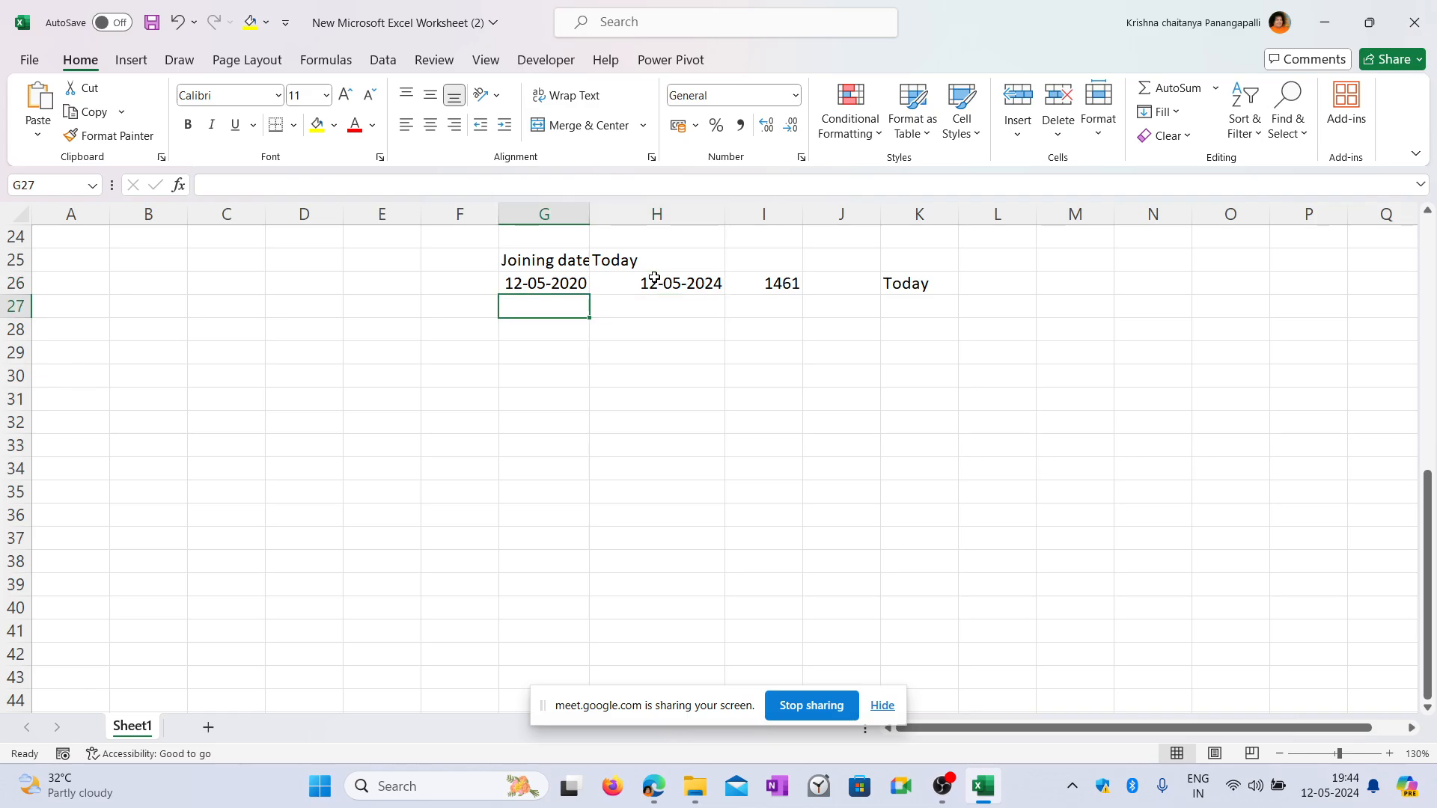
key("Down")
key("Up")
key("Left")
key("Up")
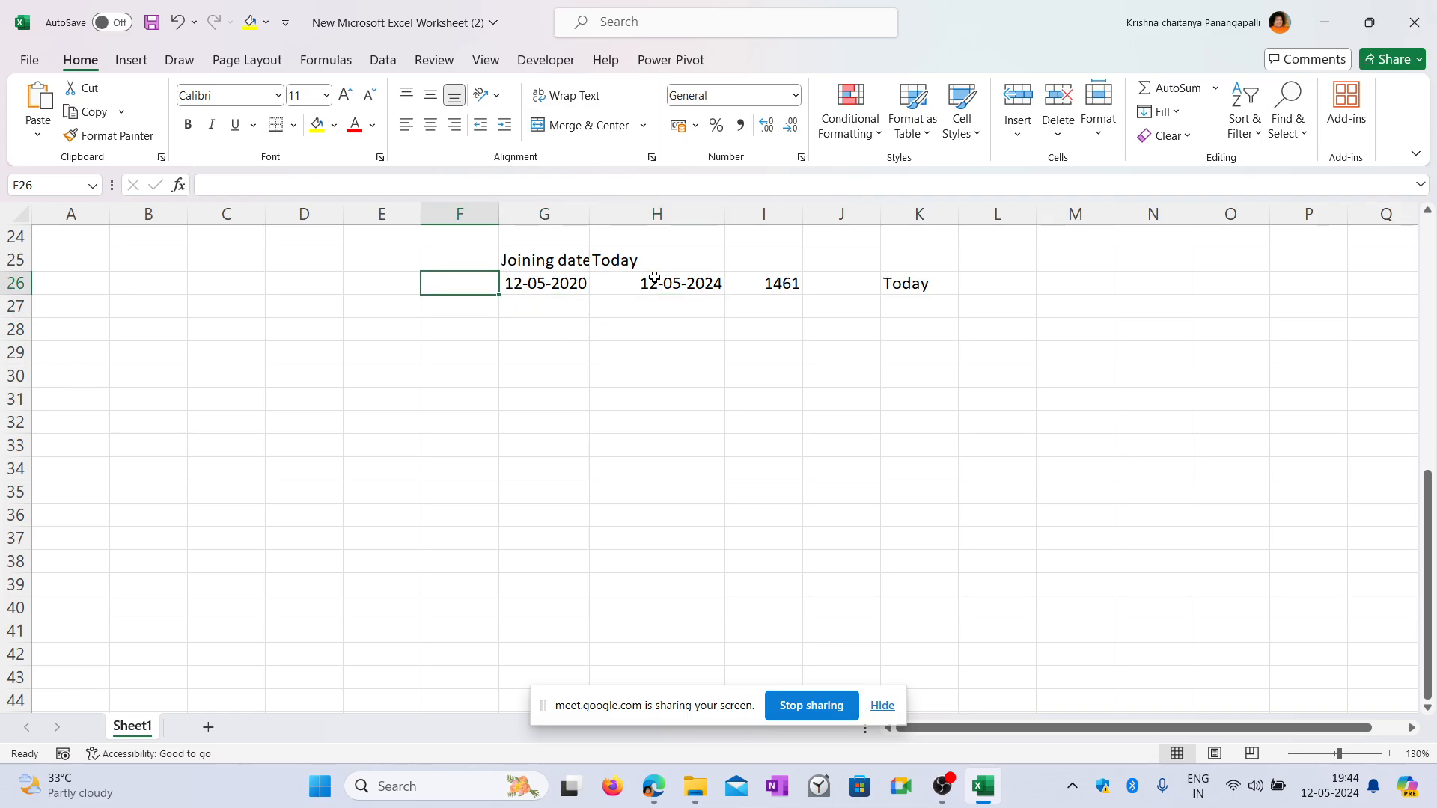
type("rma")
key("BackSpace")
key("BackSpace")
type("a")
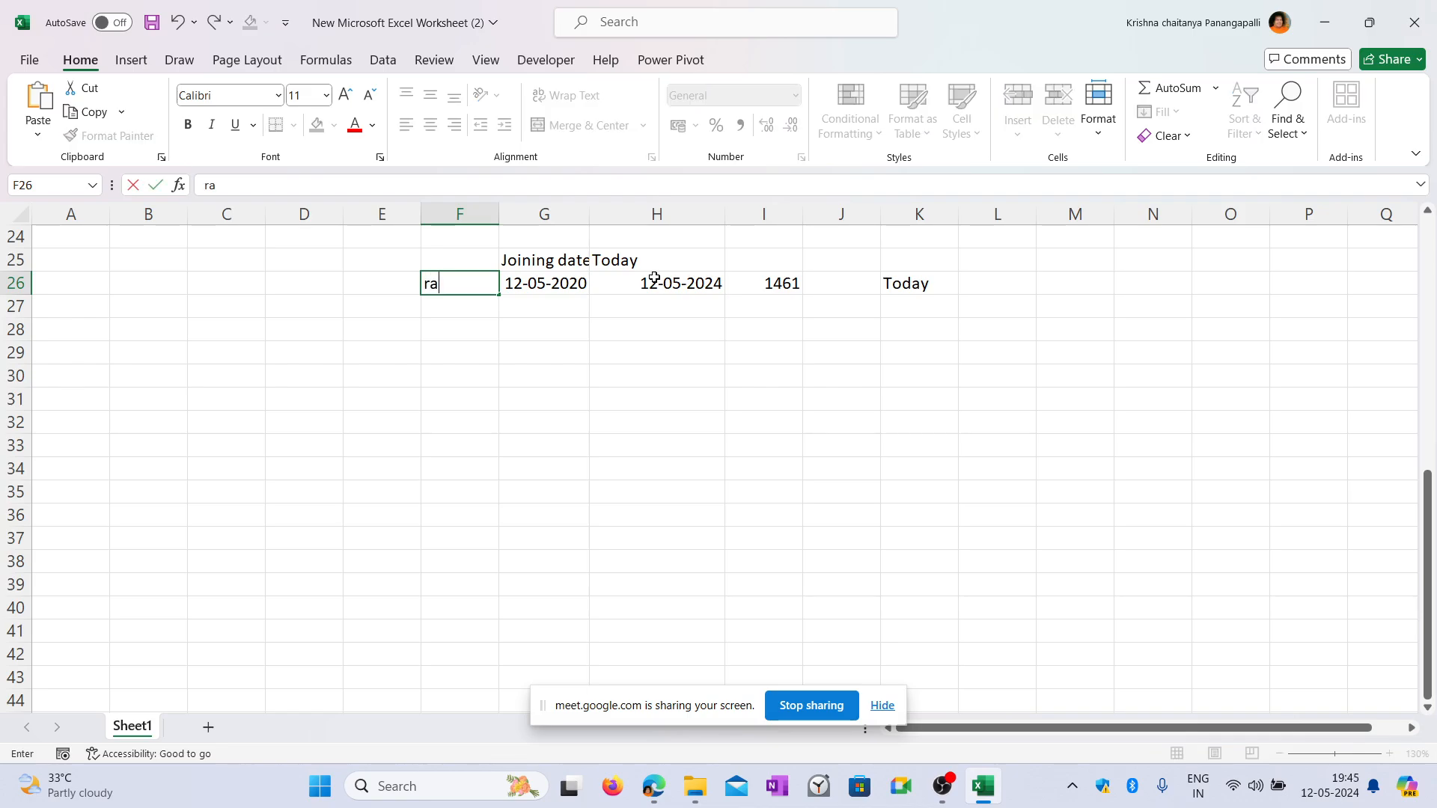
type("mu")
key("Return")
Enter the second employee's name in F27 and the joining date 13/5/2020 in G27.
type("la")
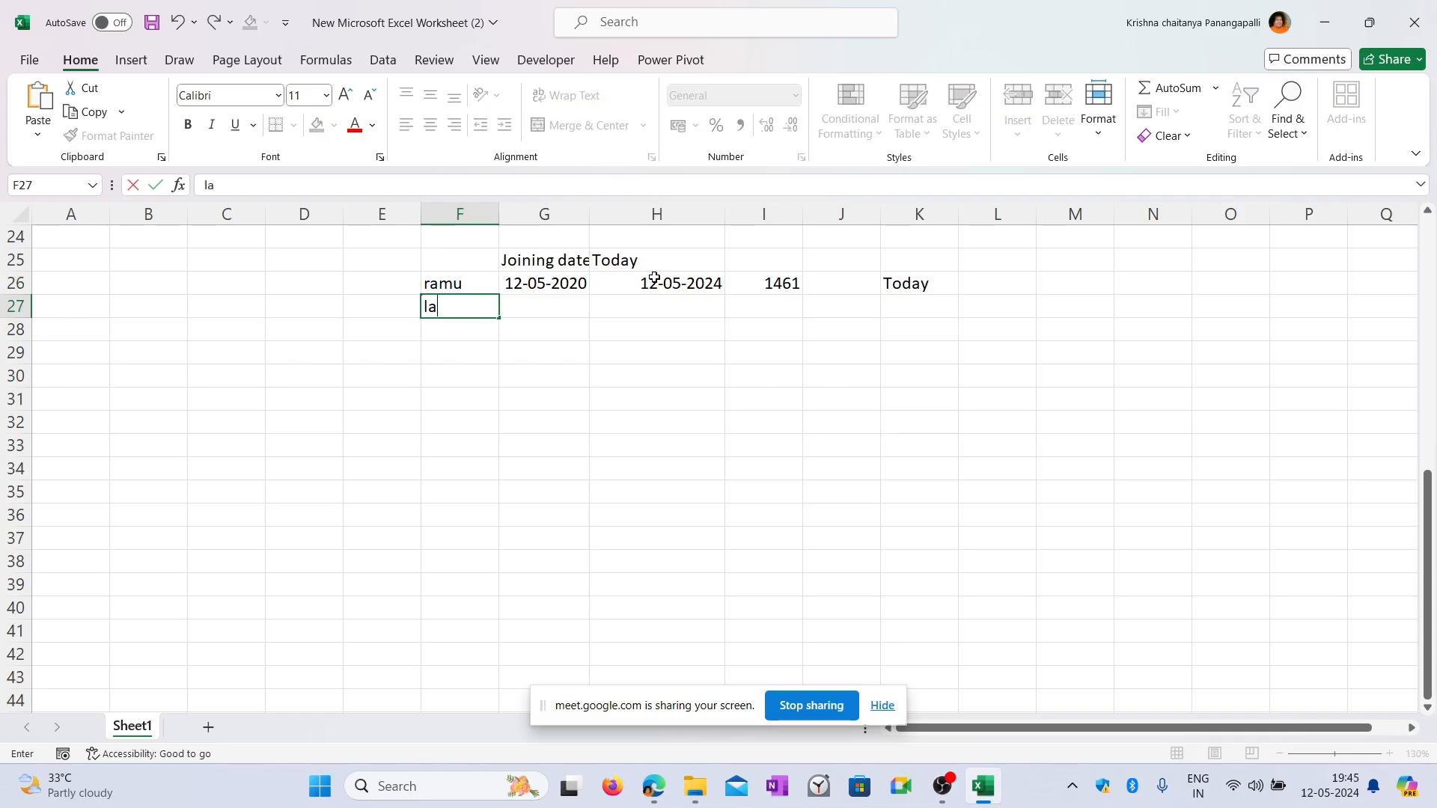
type("kshman")
key("Tab")
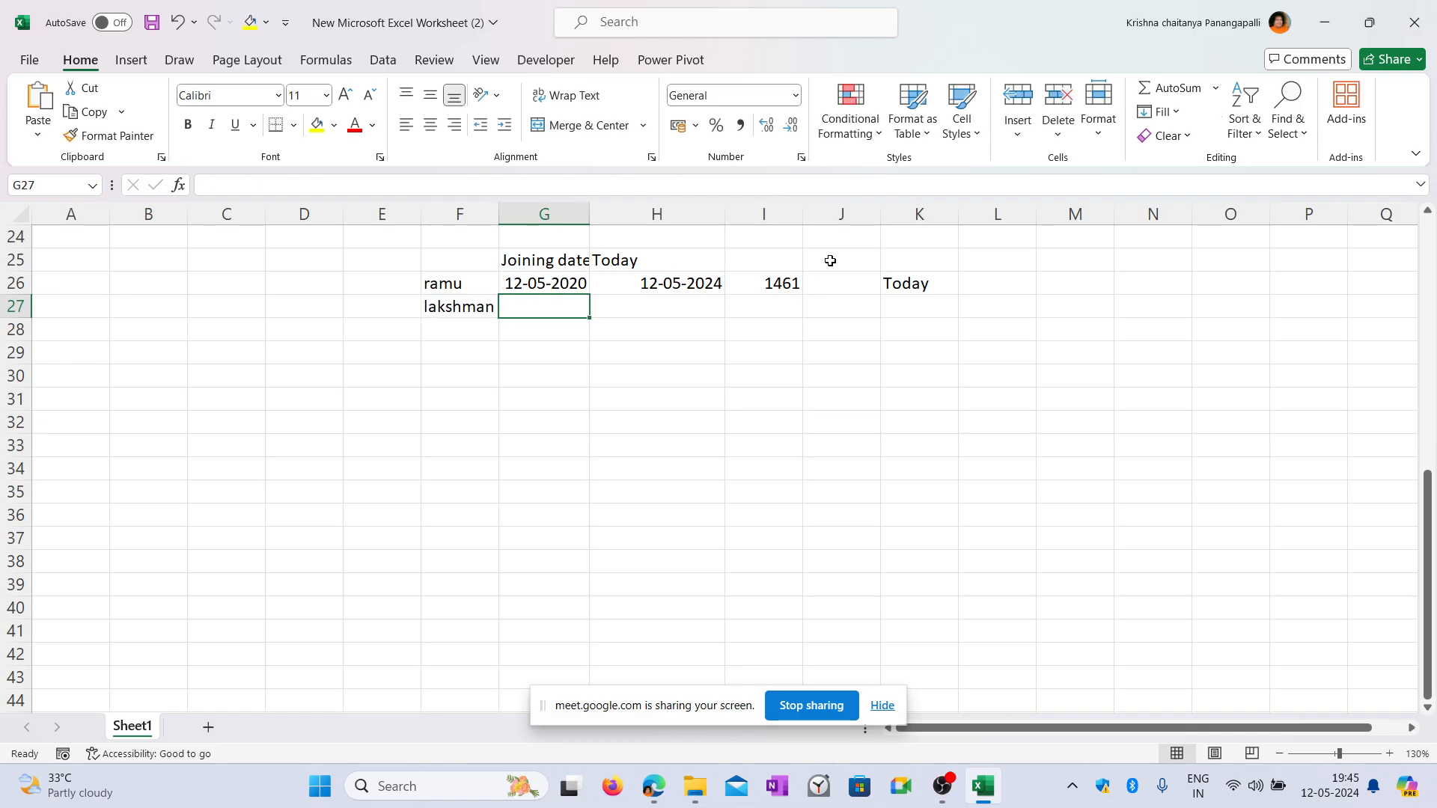
type("13/5/")
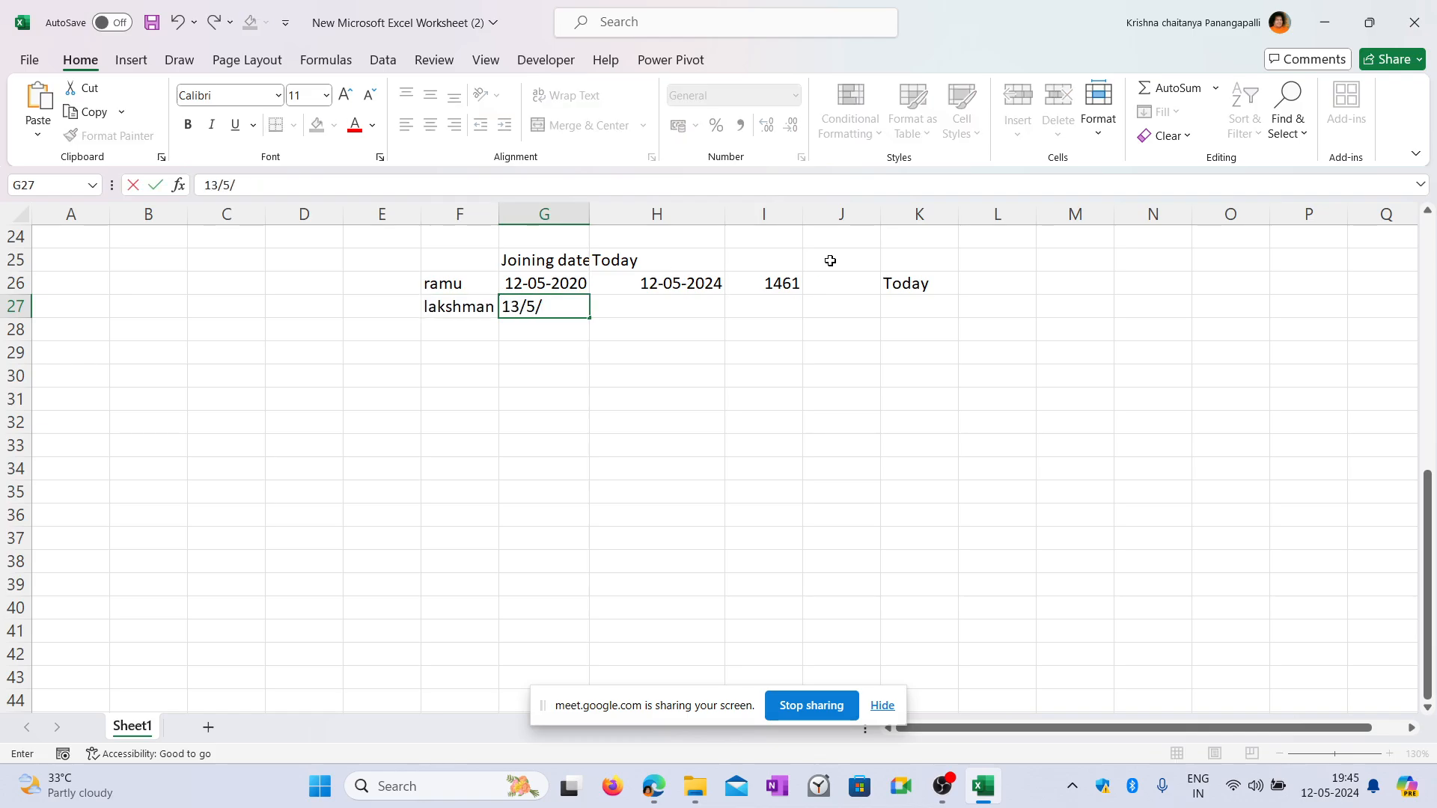
type("2020")
key("Tab")
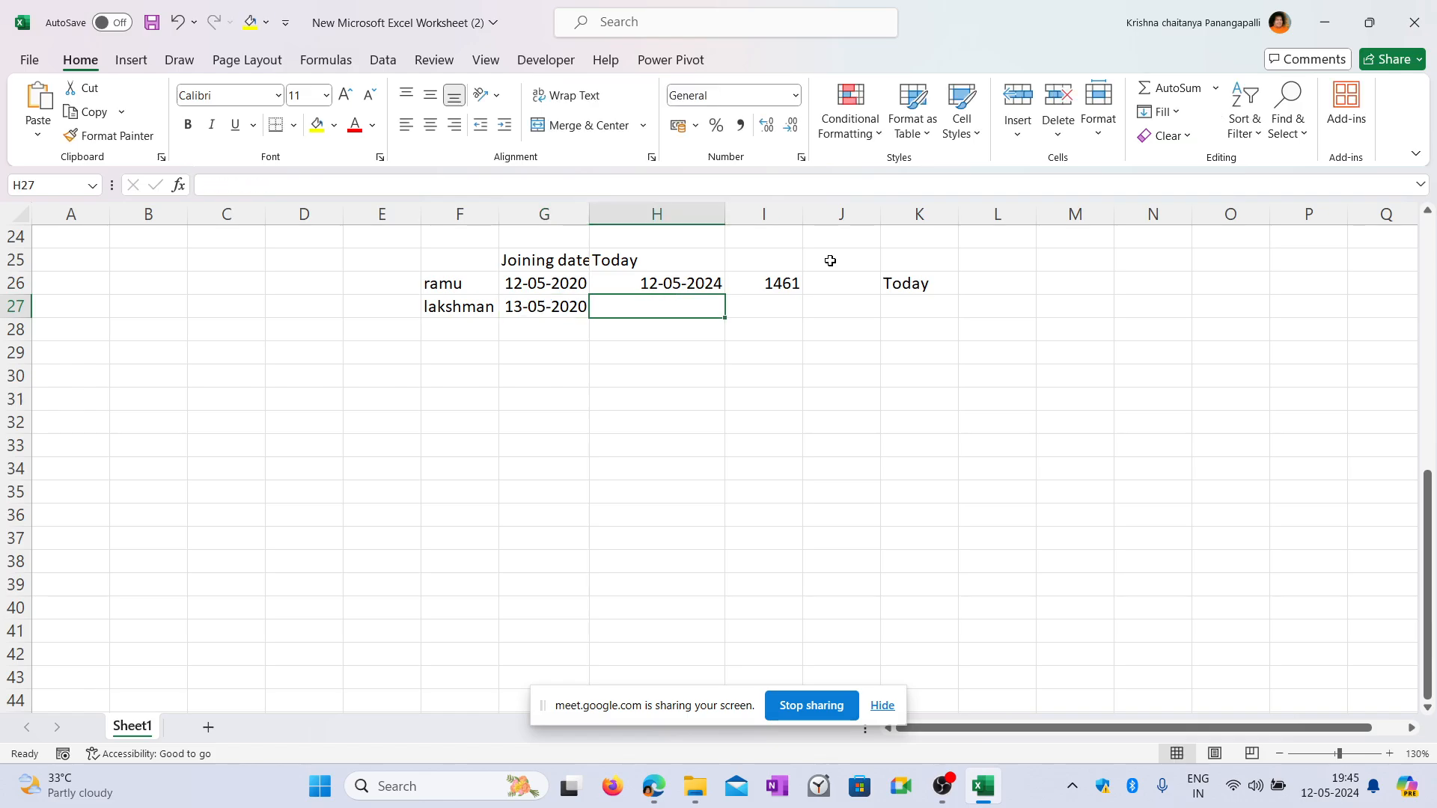
Enter the formula =TODAY() in H27 for the second employee.
type("=Today")
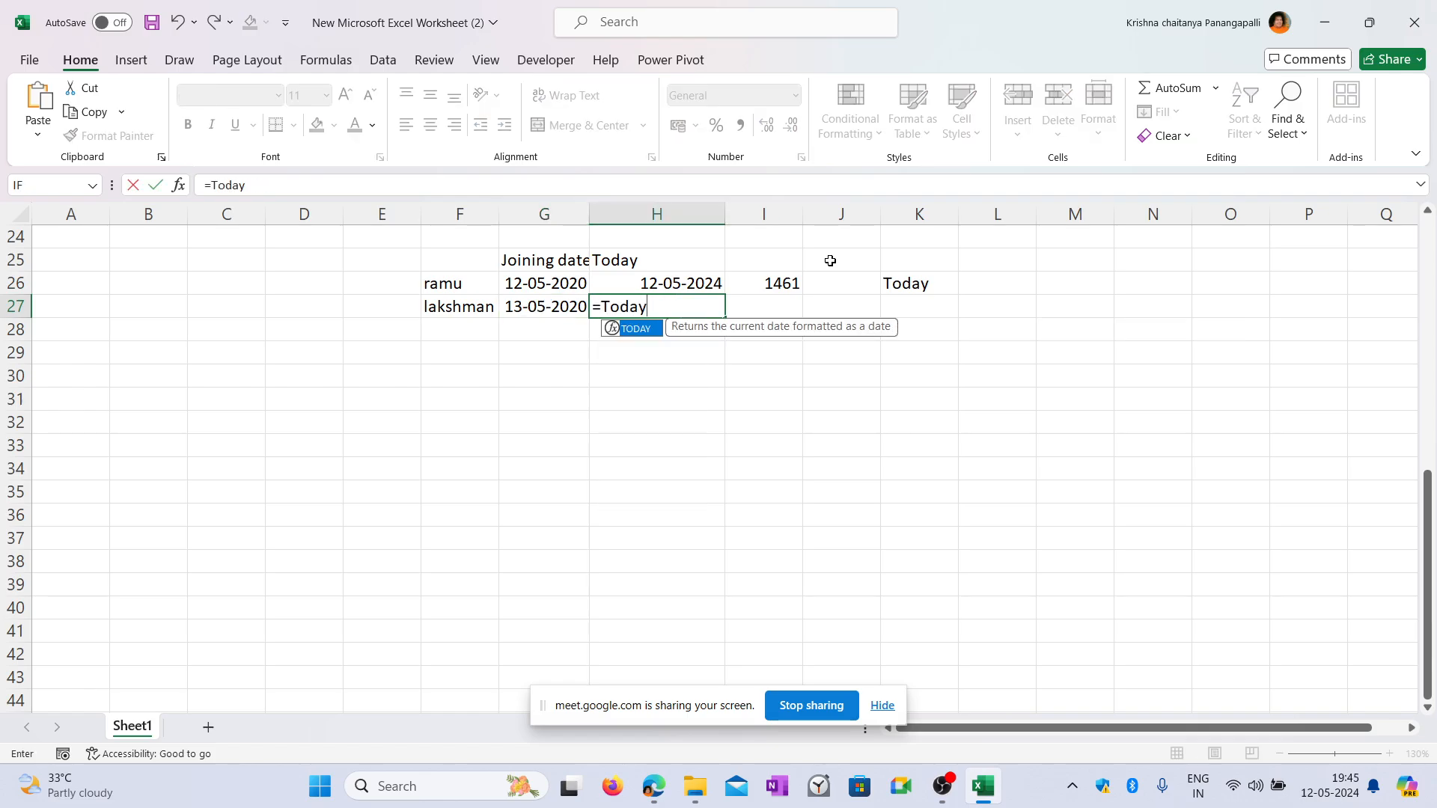
type("*")
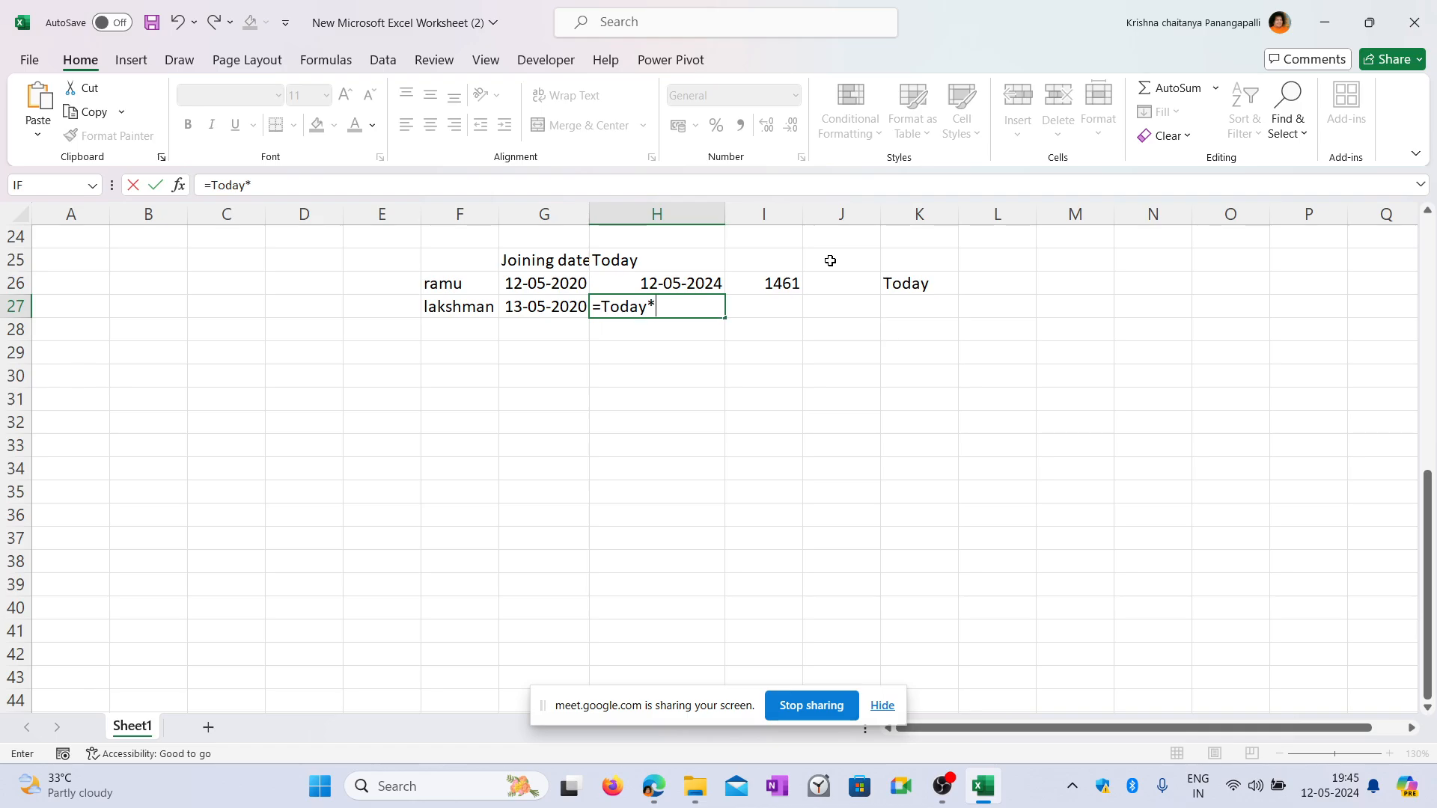
key("BackSpace")
type("()")
key("Return")
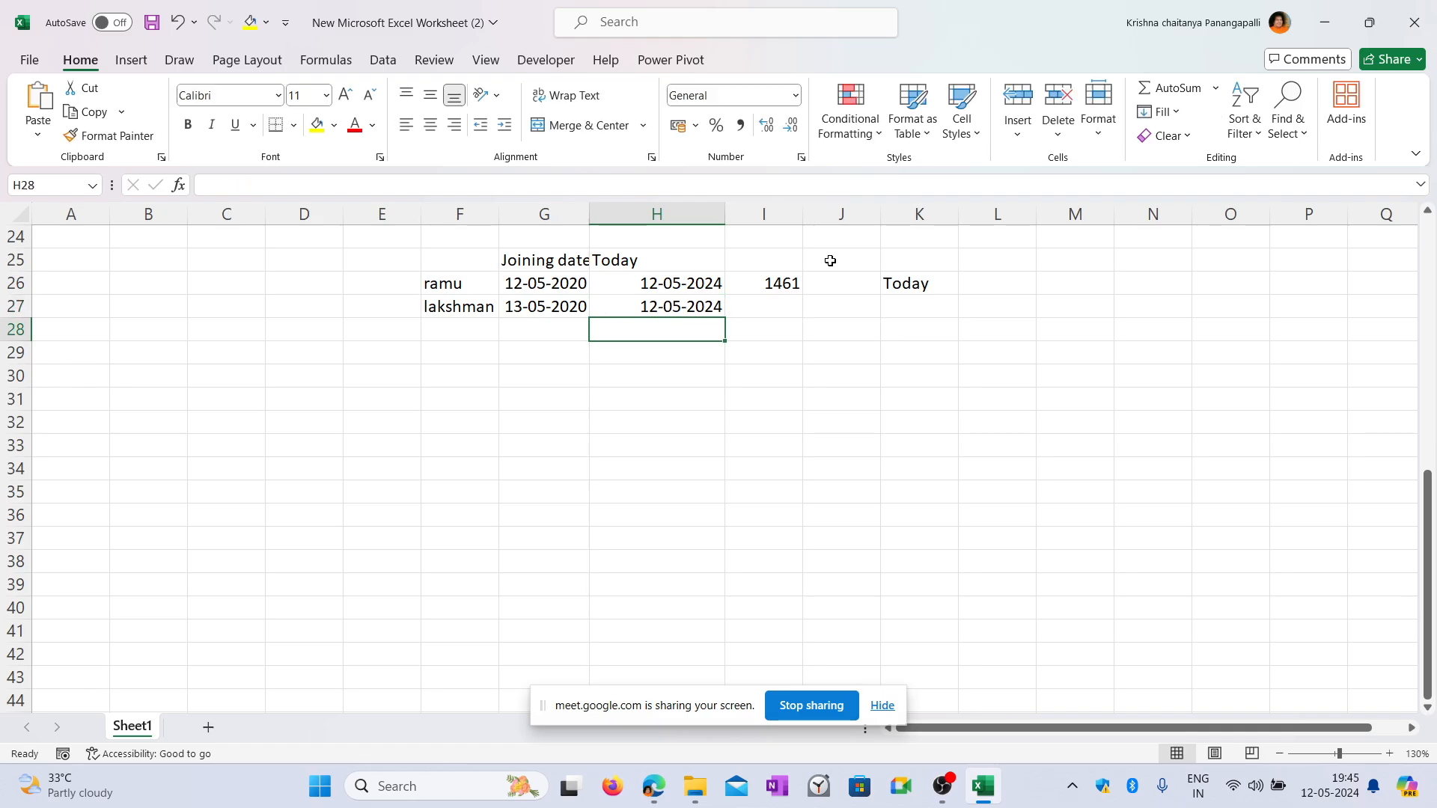
Try the subtraction formula =H27-H27 in I27 and clear it from the cell.
key("Up")
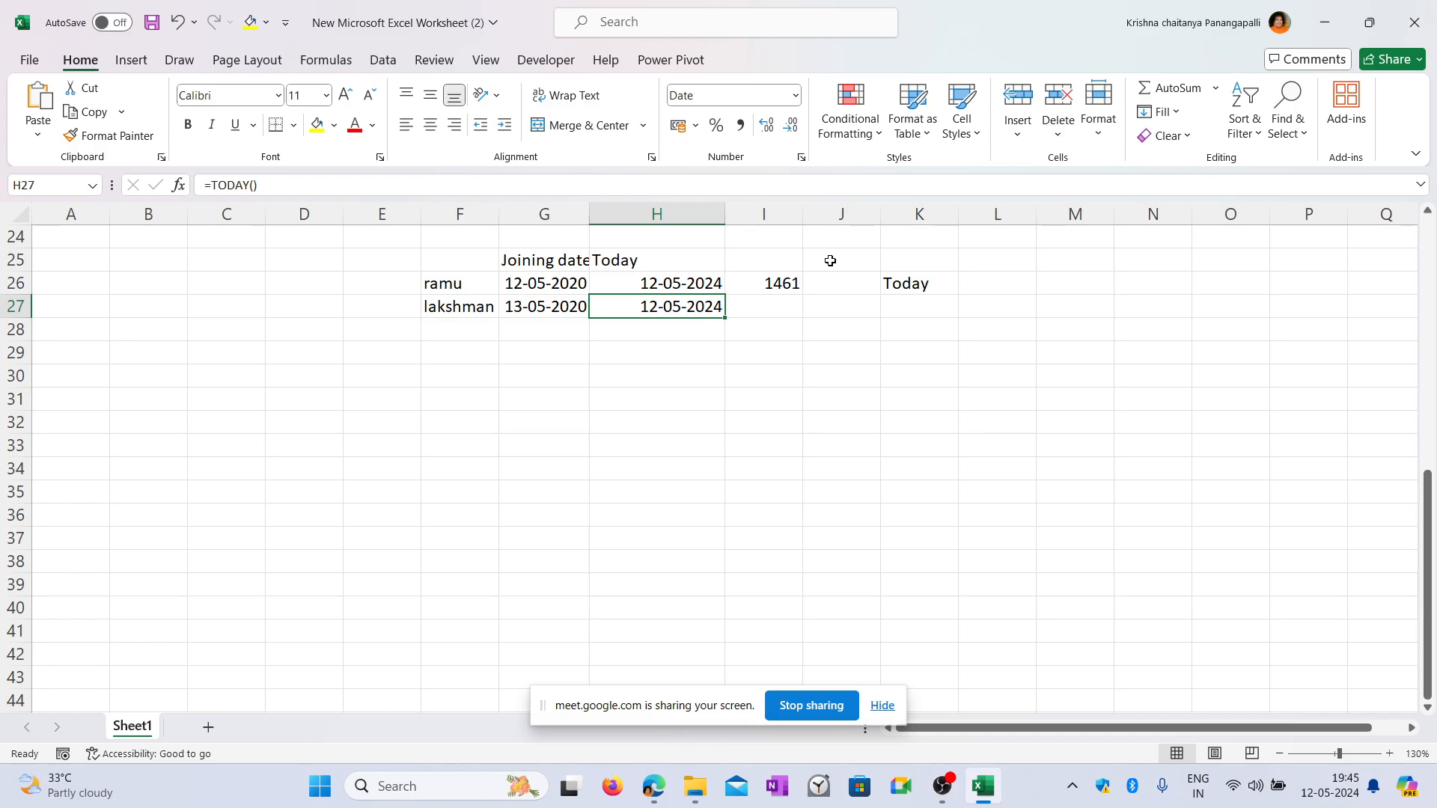
key("Right")
type("=")
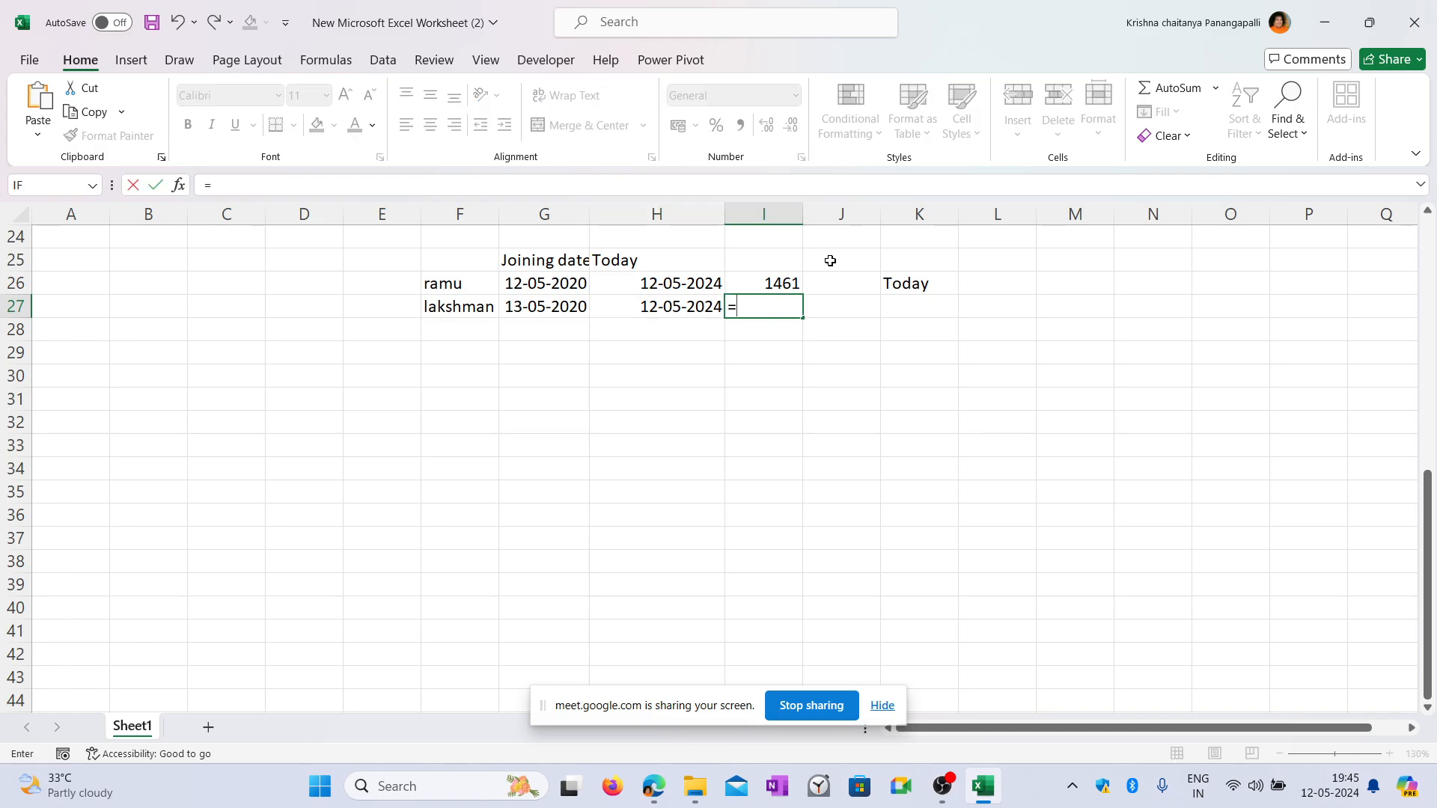
key("Left")
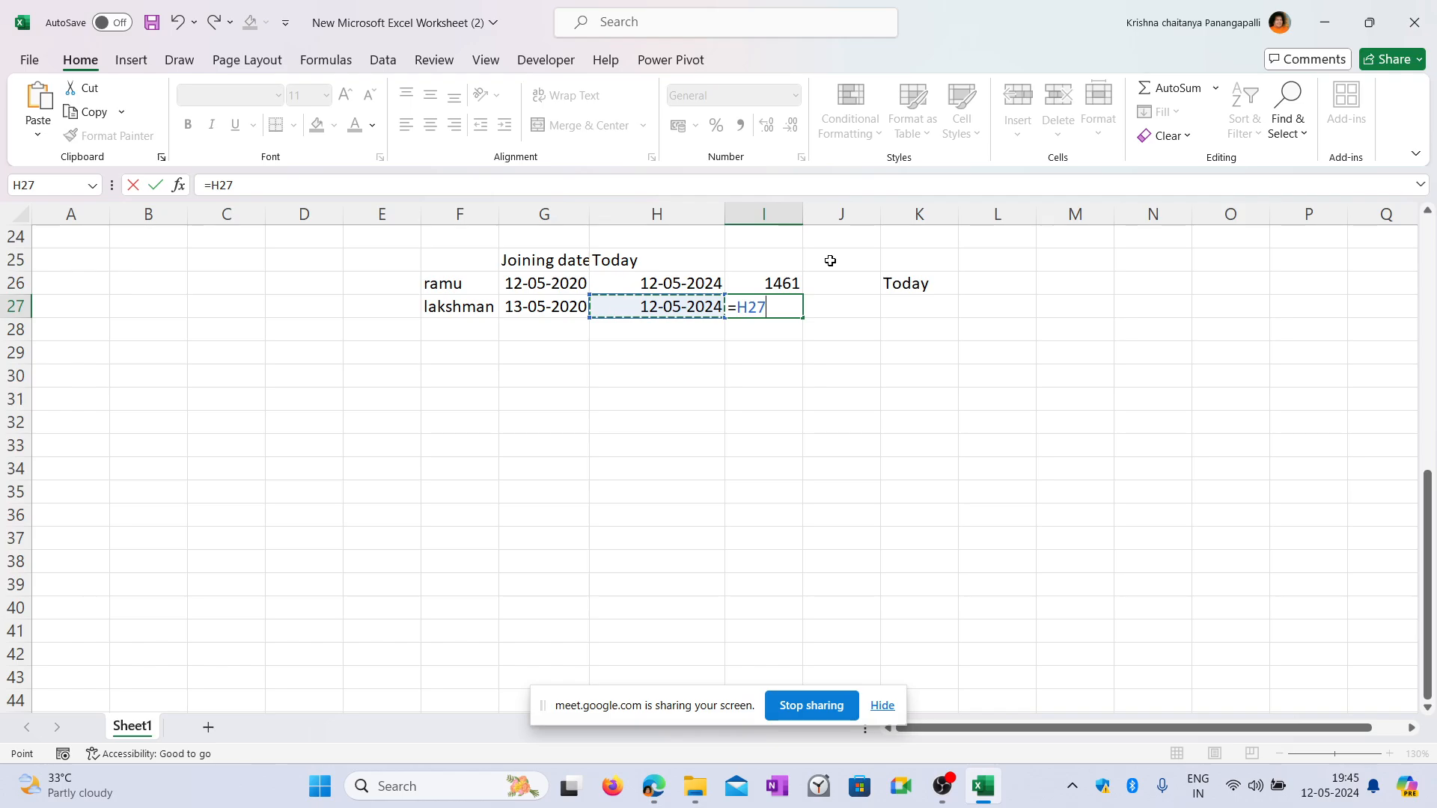
type("-")
key("Left")
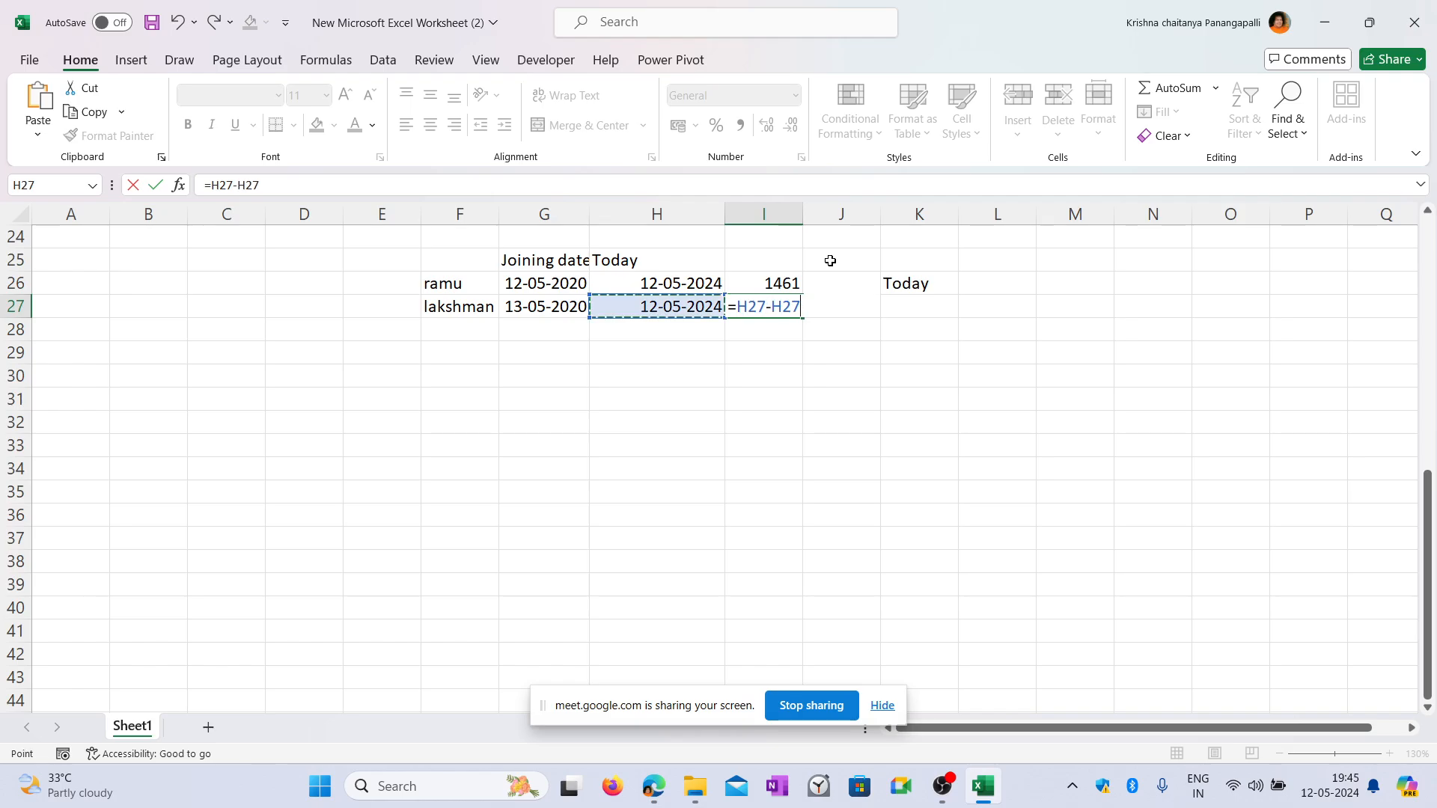
key("Return")
key("Up")
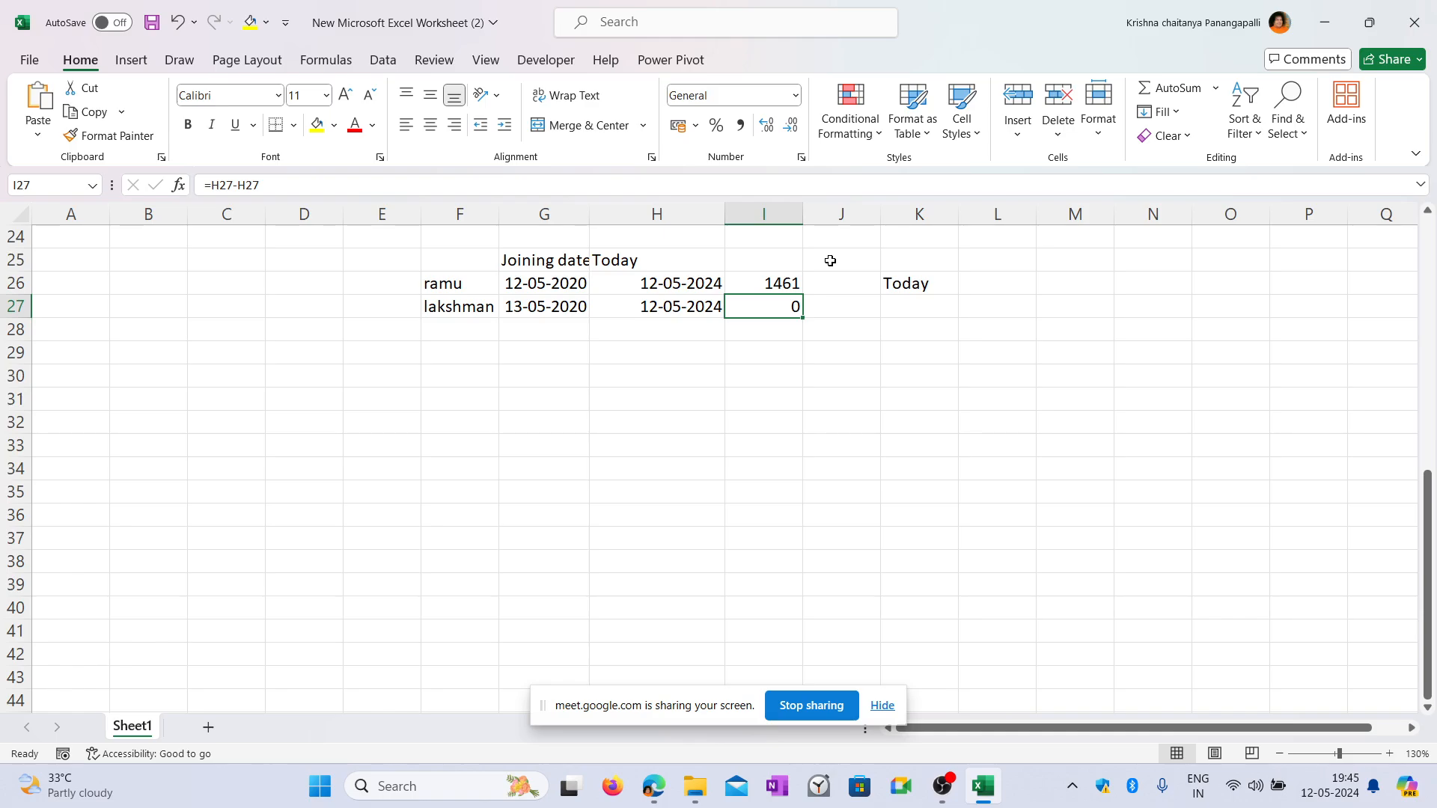
key("Delete")
Enter the subtraction formula =H27-G27 in I27 to calculate the second employee's days since joining.
type("=")
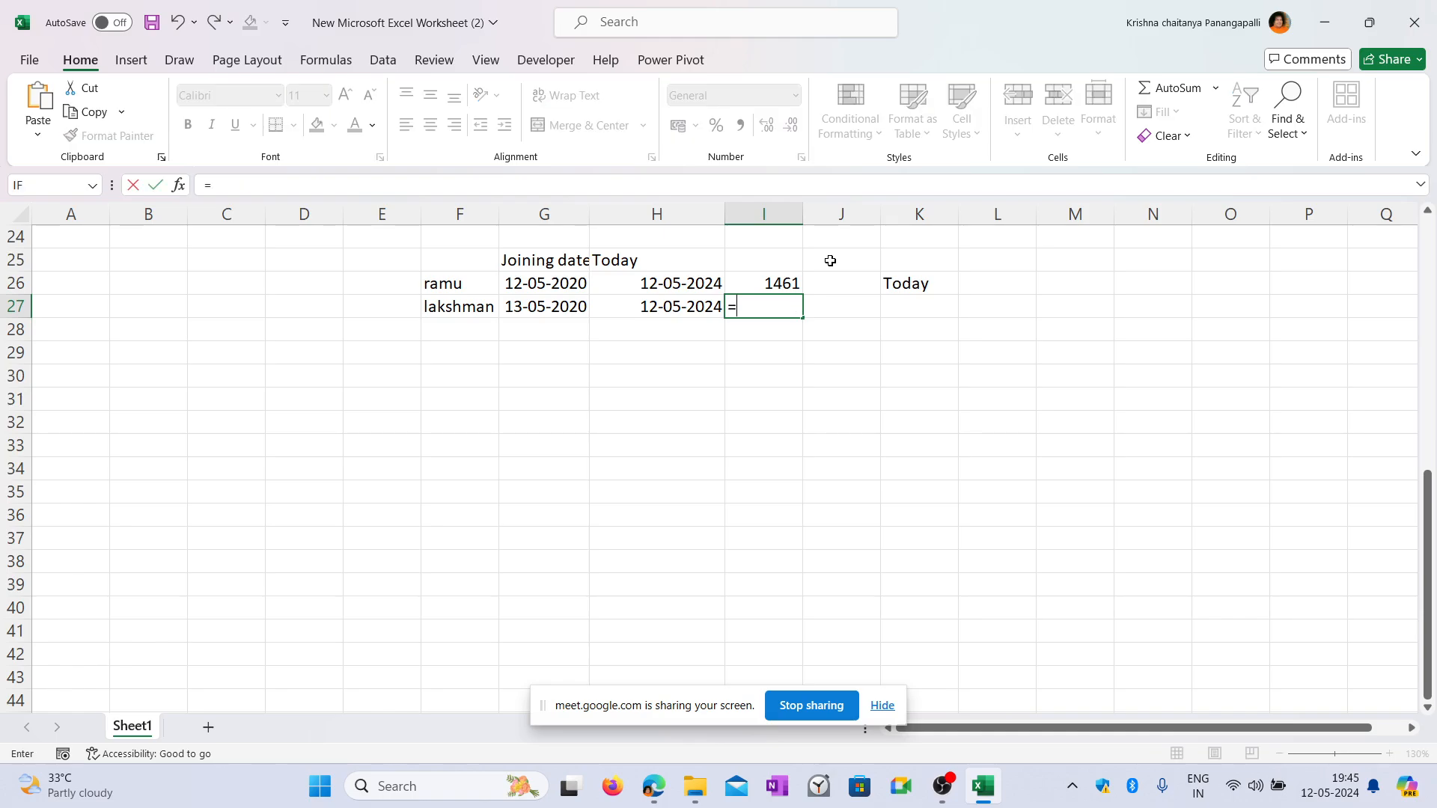
key("Left")
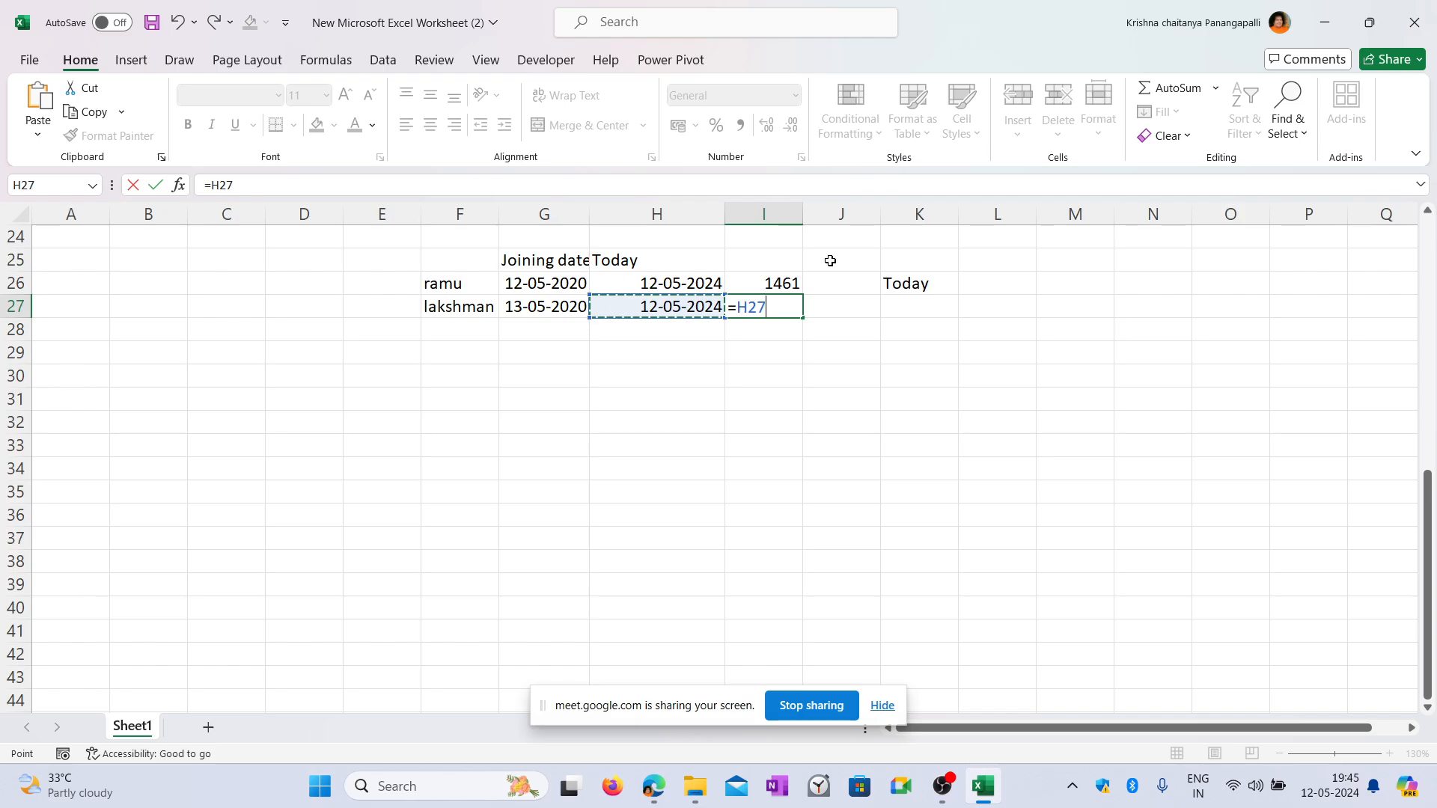
type("-")
key("Left")
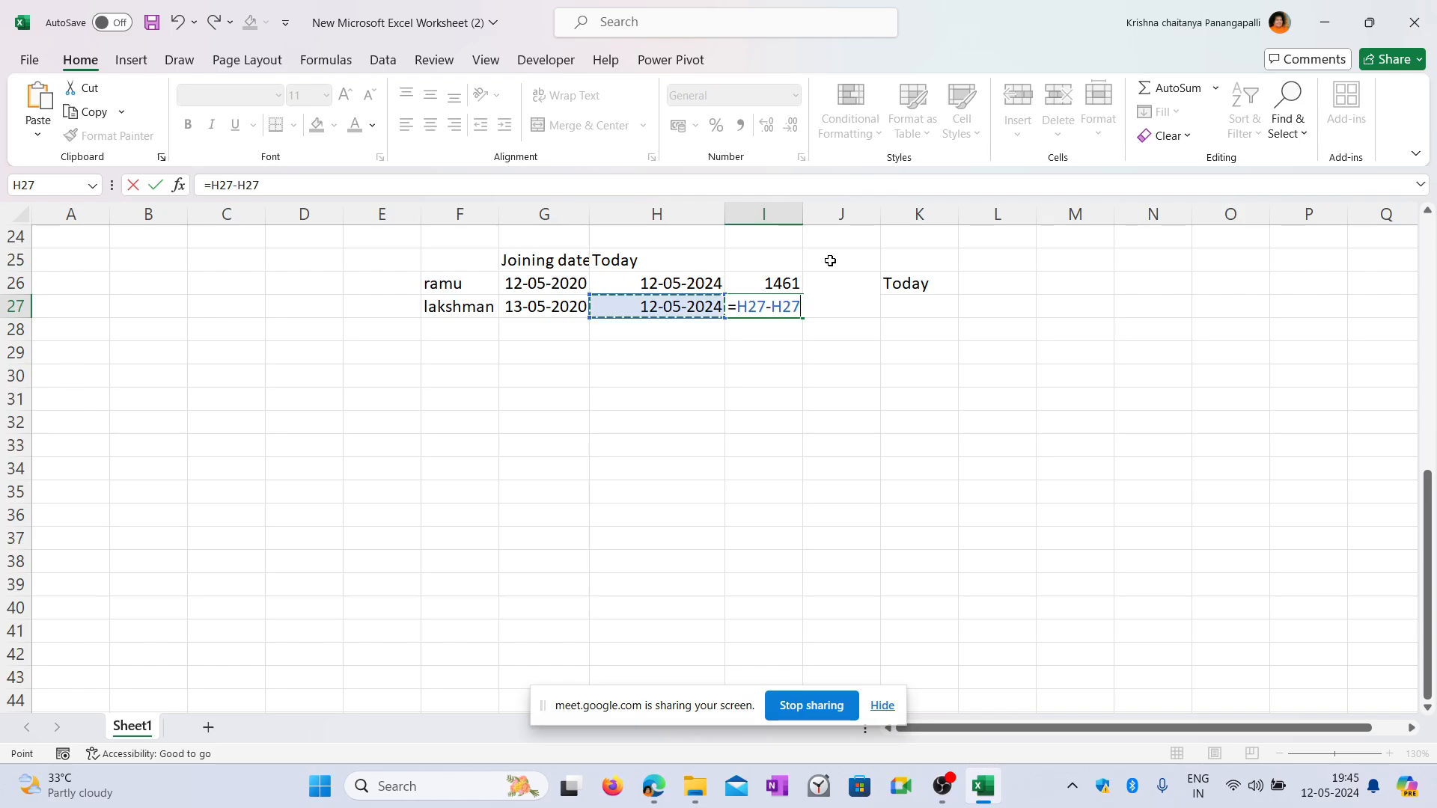
key("Left")
key("Return")
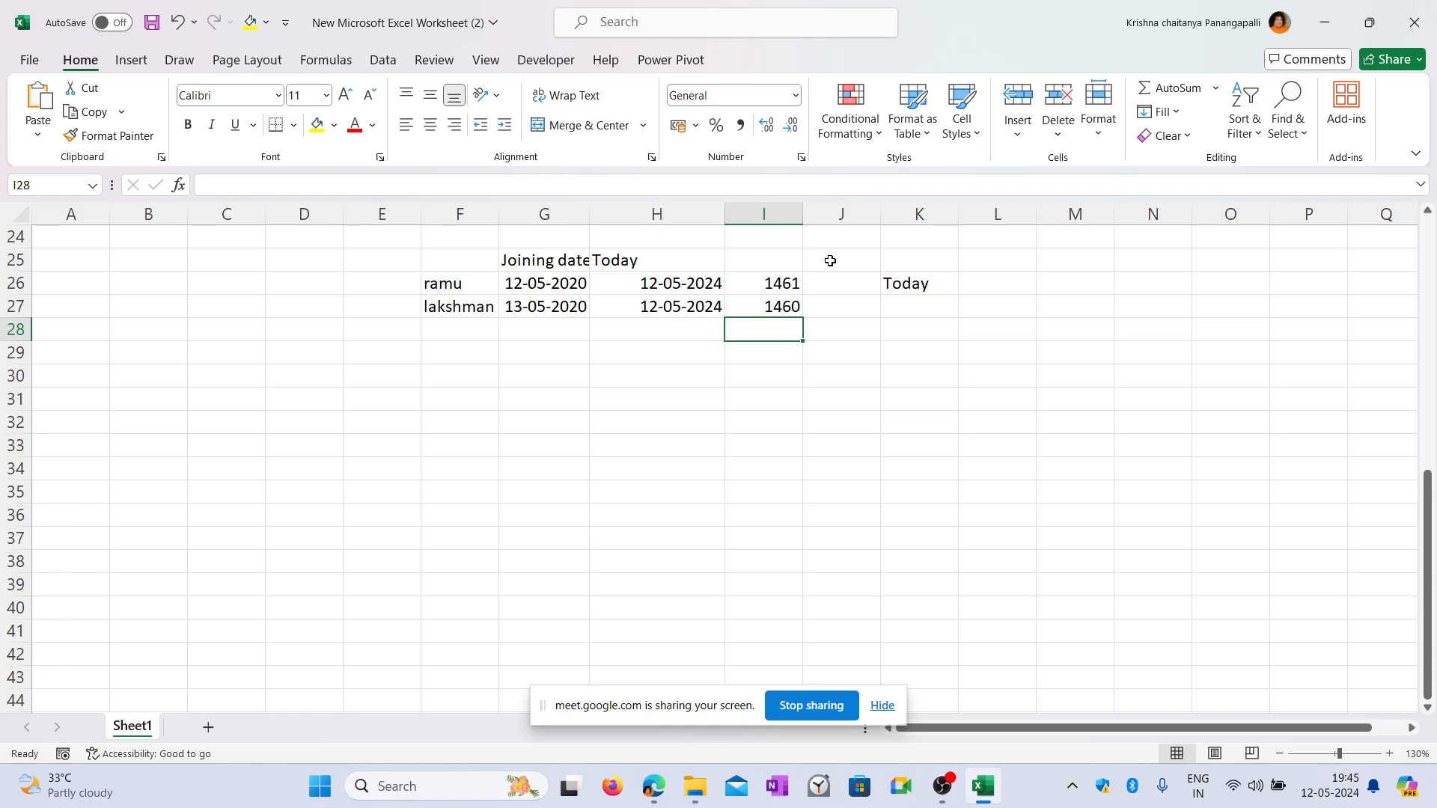
key("Up")
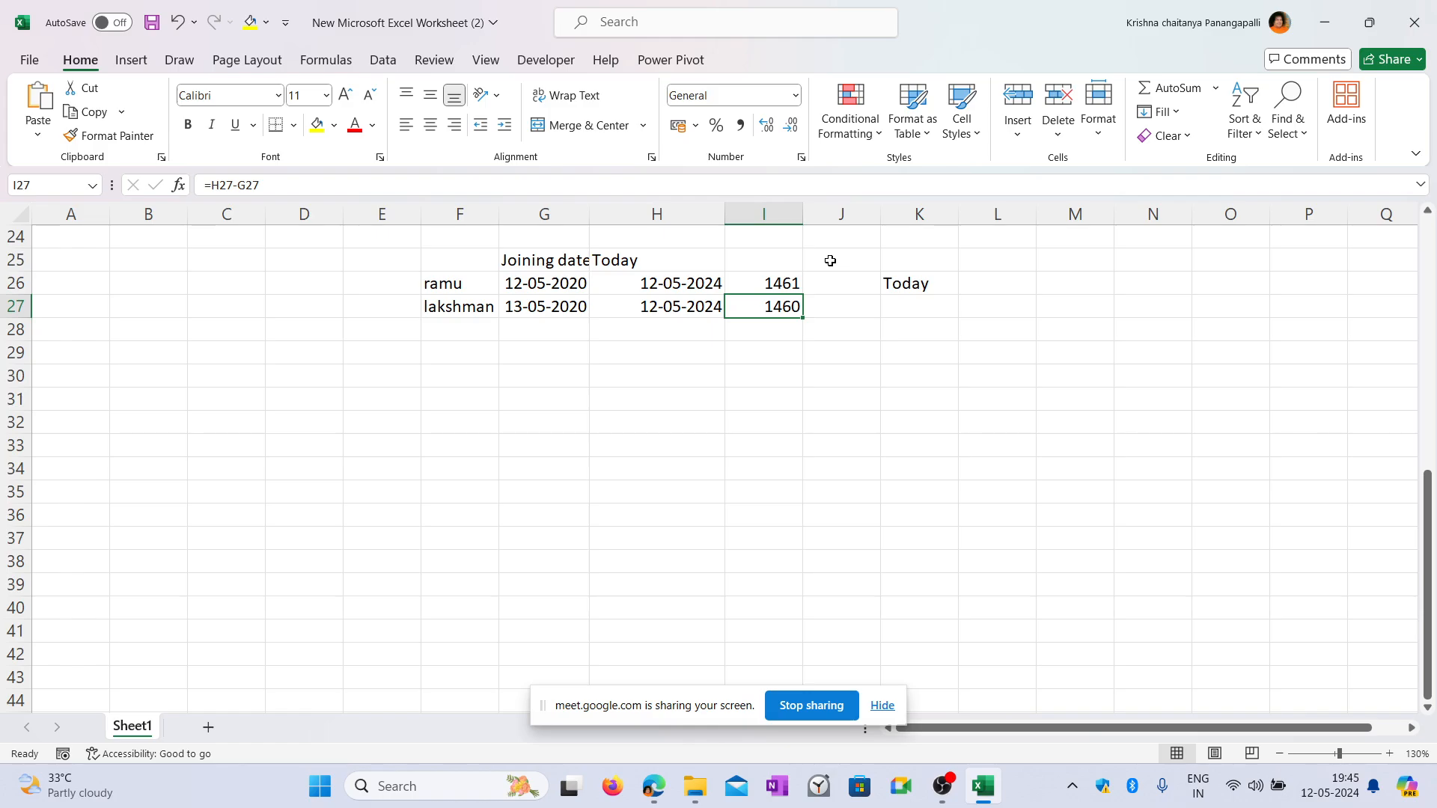
Try the formula =(H26-G26)/365 in I26 to convert the first employee's days to years, and undo it.
left_click(775, 282)
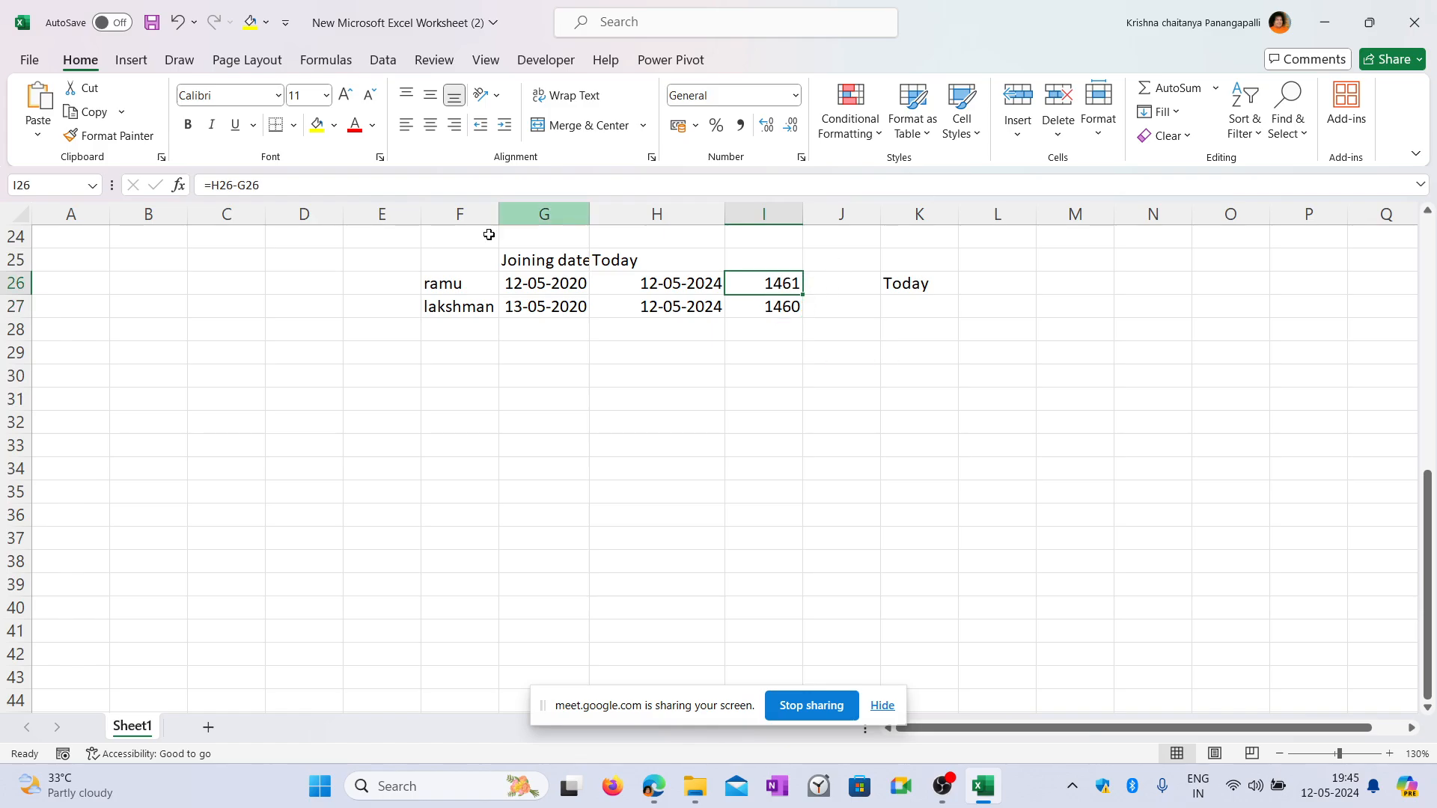
left_click(209, 184)
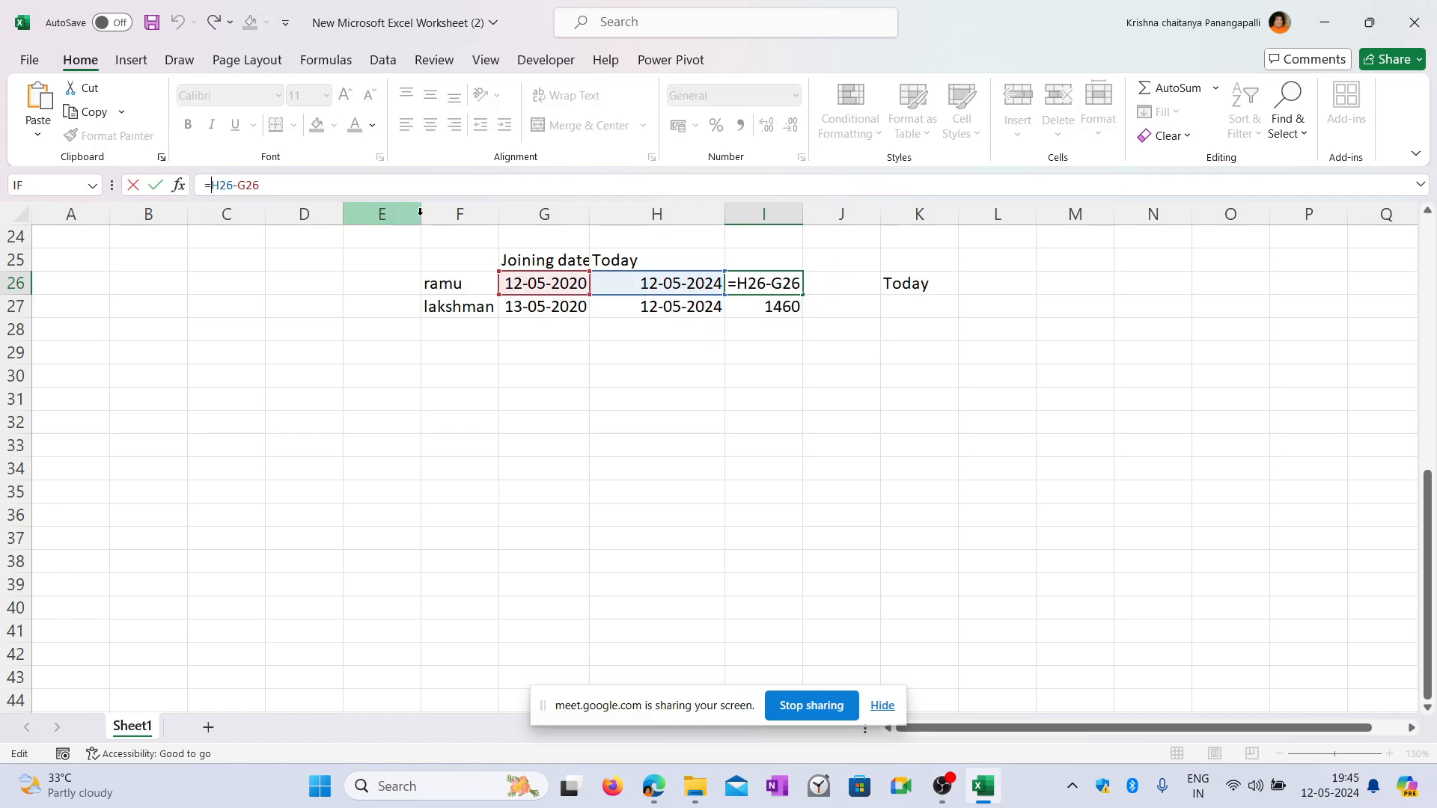
type("(")
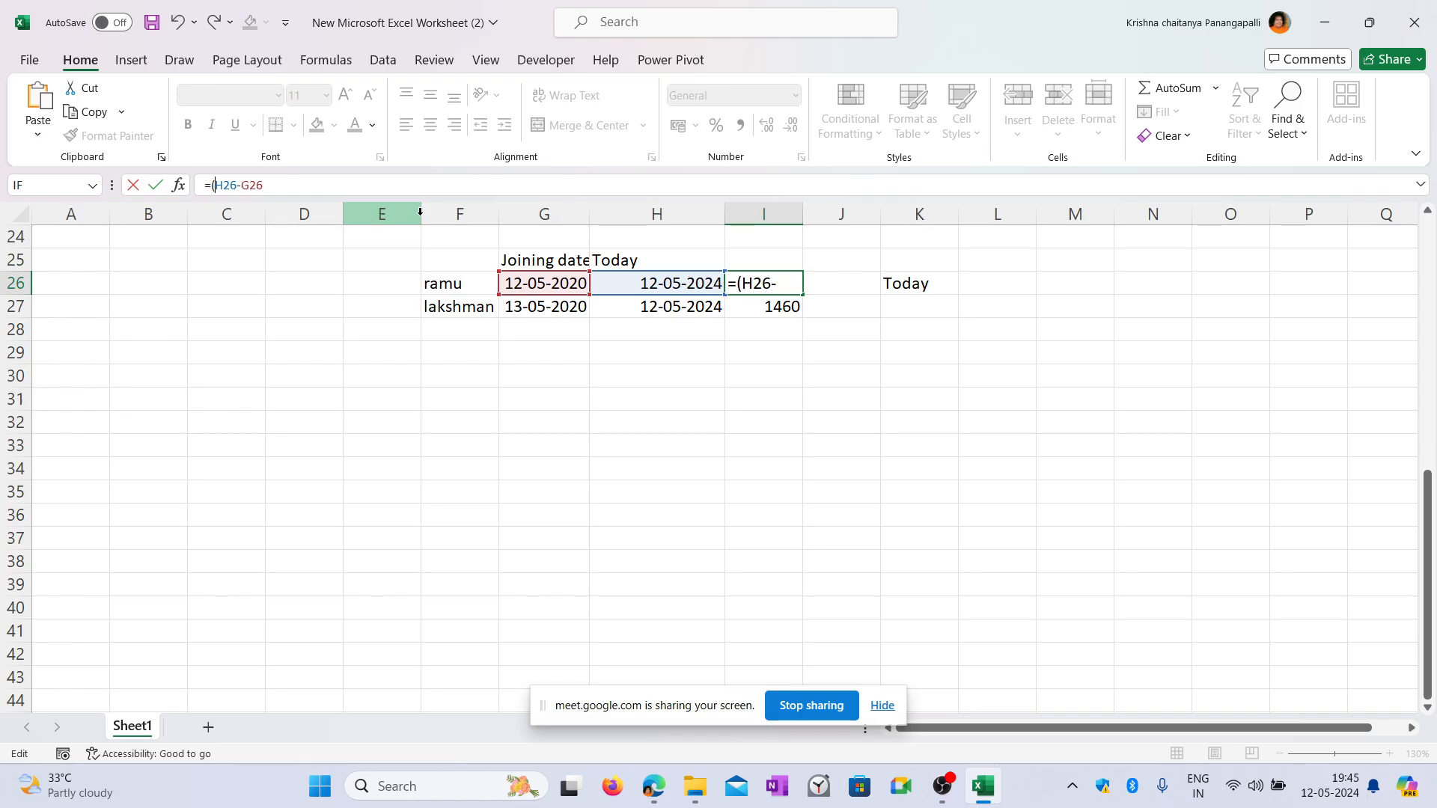
key("Right")
key("Right")
key("Right")
key("Right")
key("Right")
key("Right")
type("/365")
key("Return")
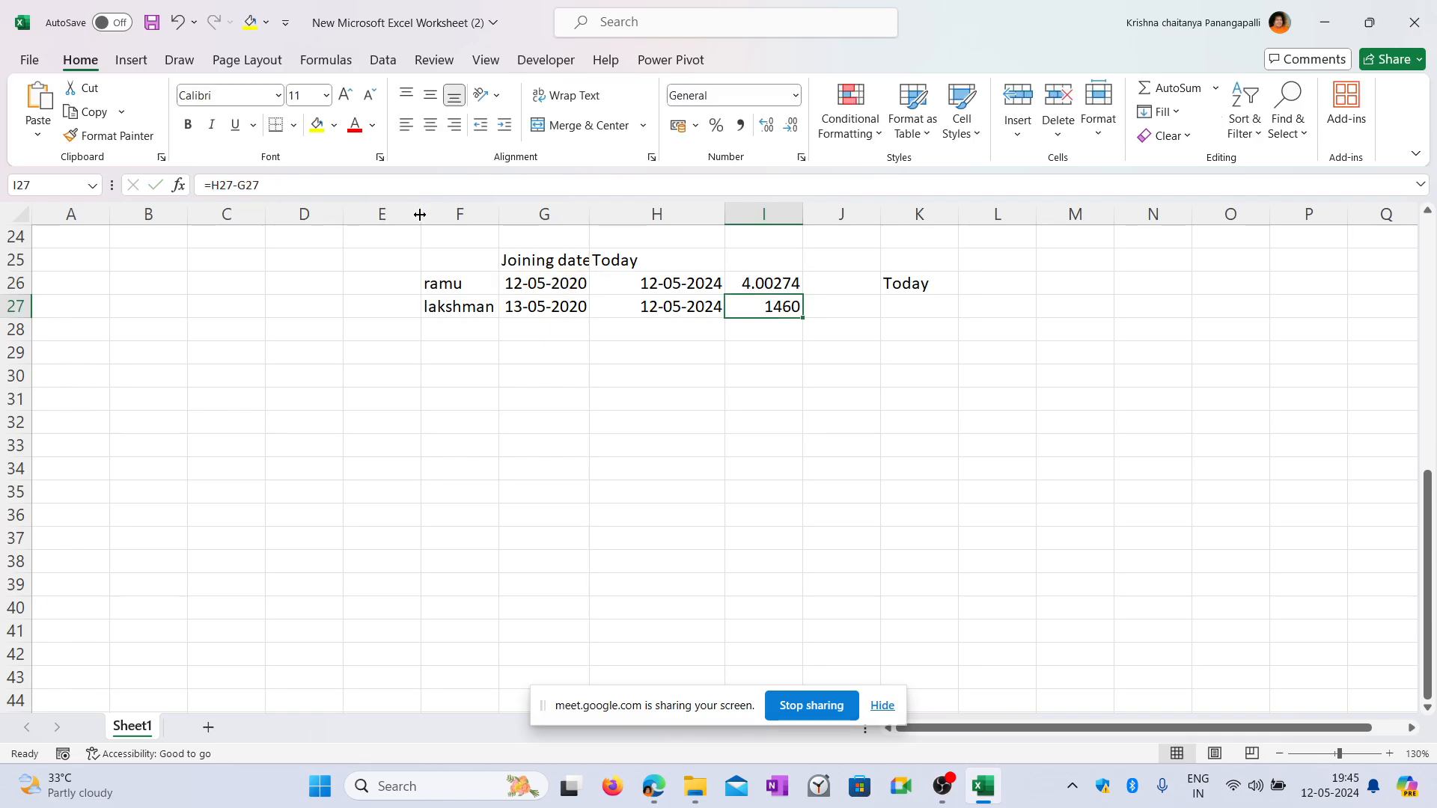
left_click(770, 284)
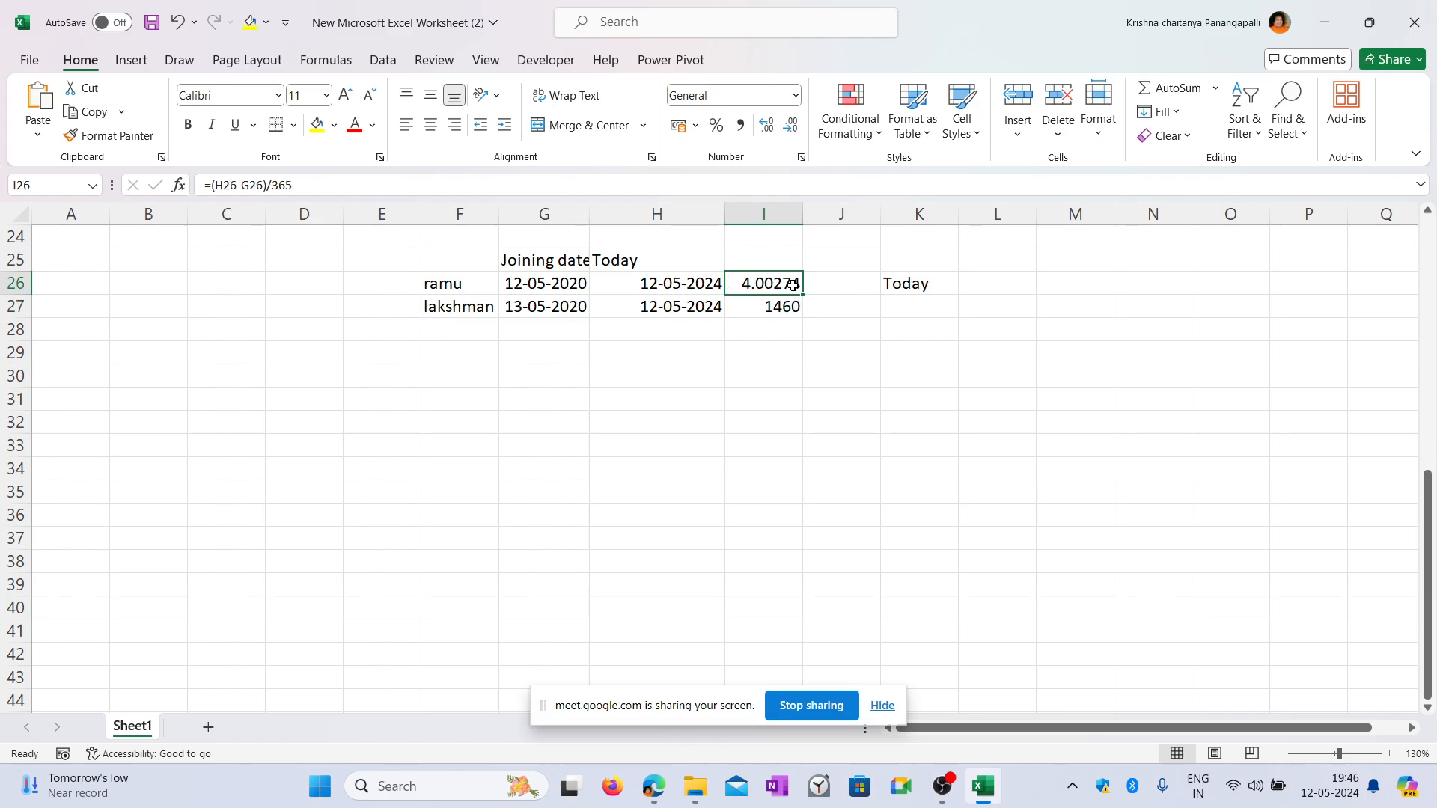
key("ctrl+z")
Clear the formula from I27 and fill the subtraction formula from I26 down to I27.
left_click(783, 309)
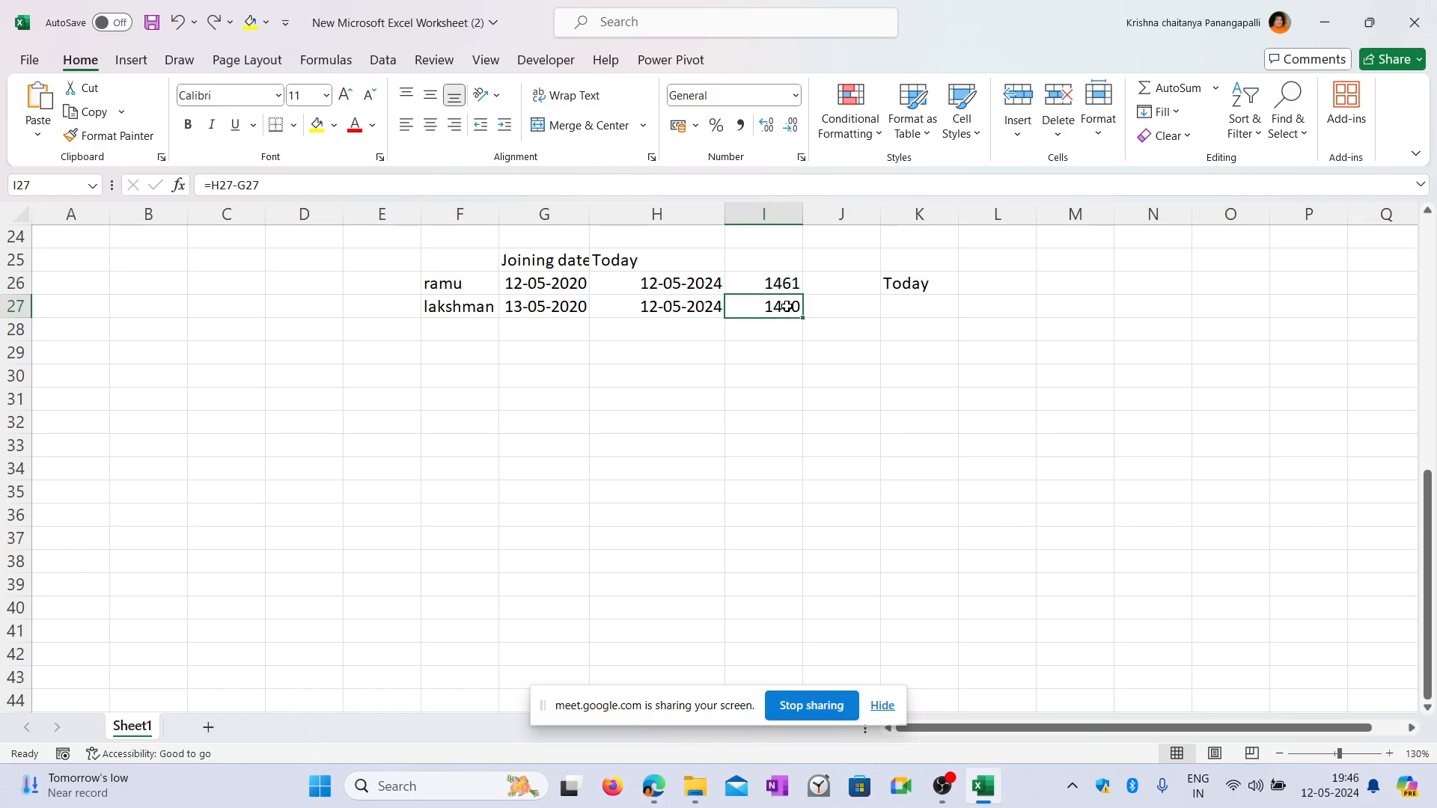
key("Delete")
left_click(796, 282)
left_click(661, 278)
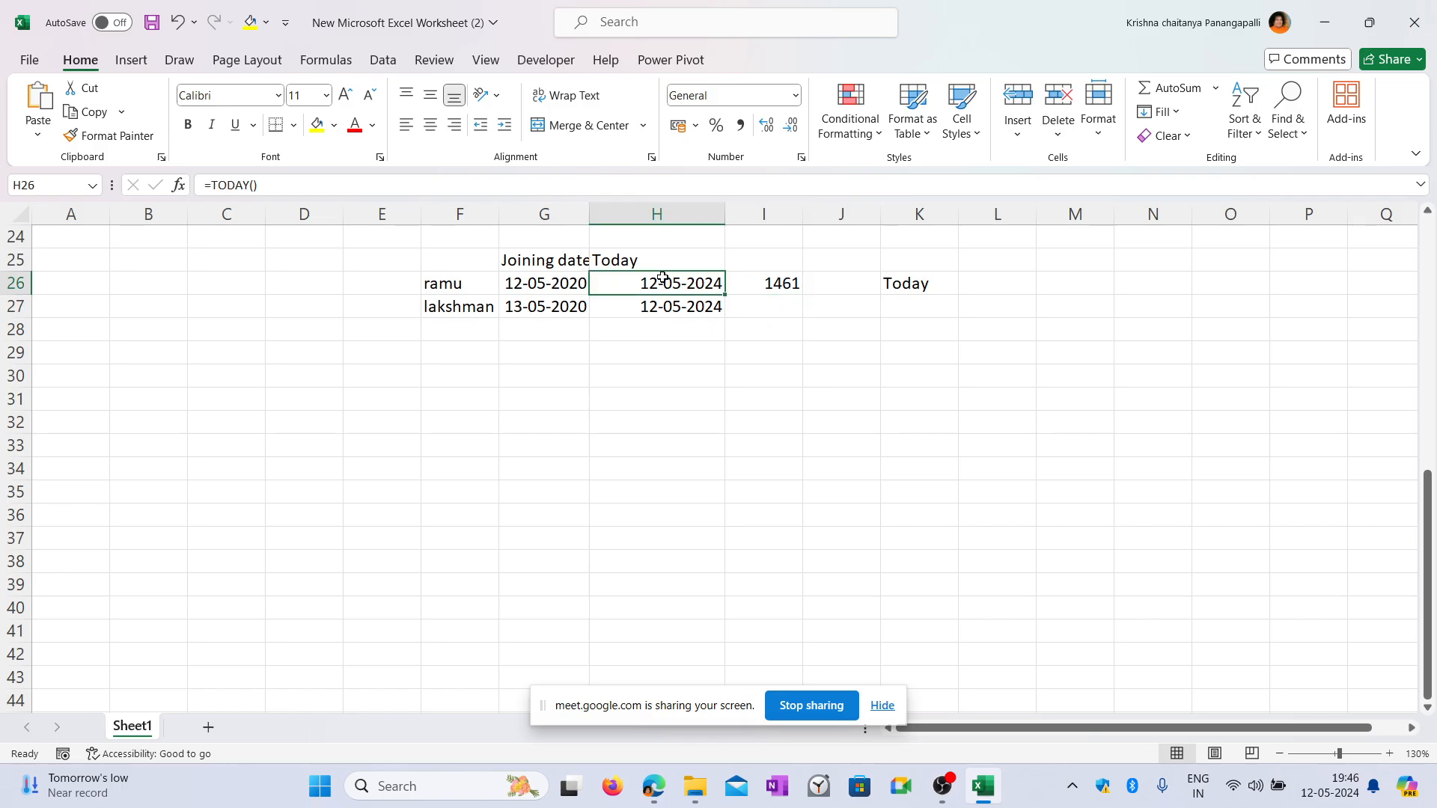
left_click(548, 292)
left_click(778, 283)
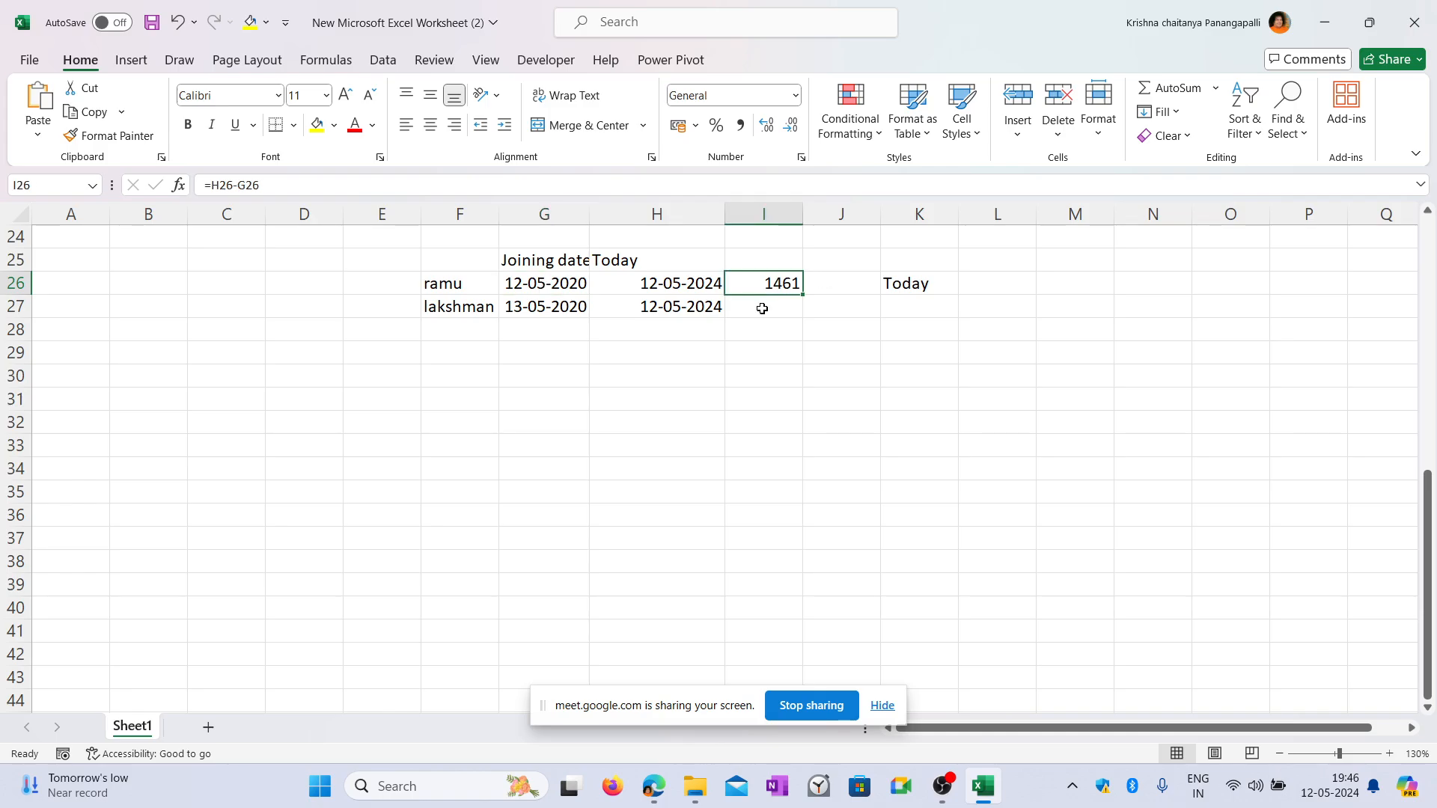
left_click(795, 301)
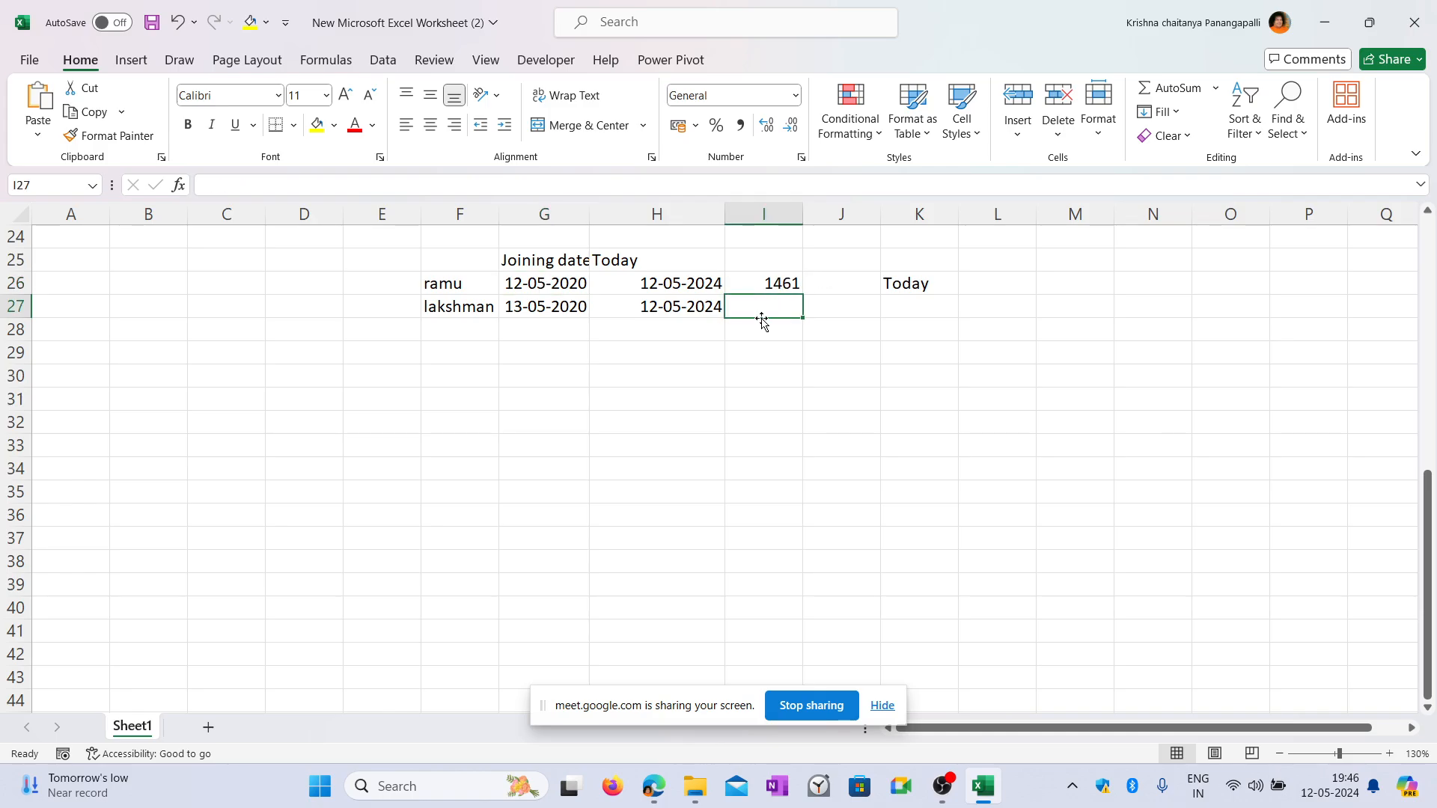
left_click(783, 284)
left_click_drag(802, 296, 805, 318)
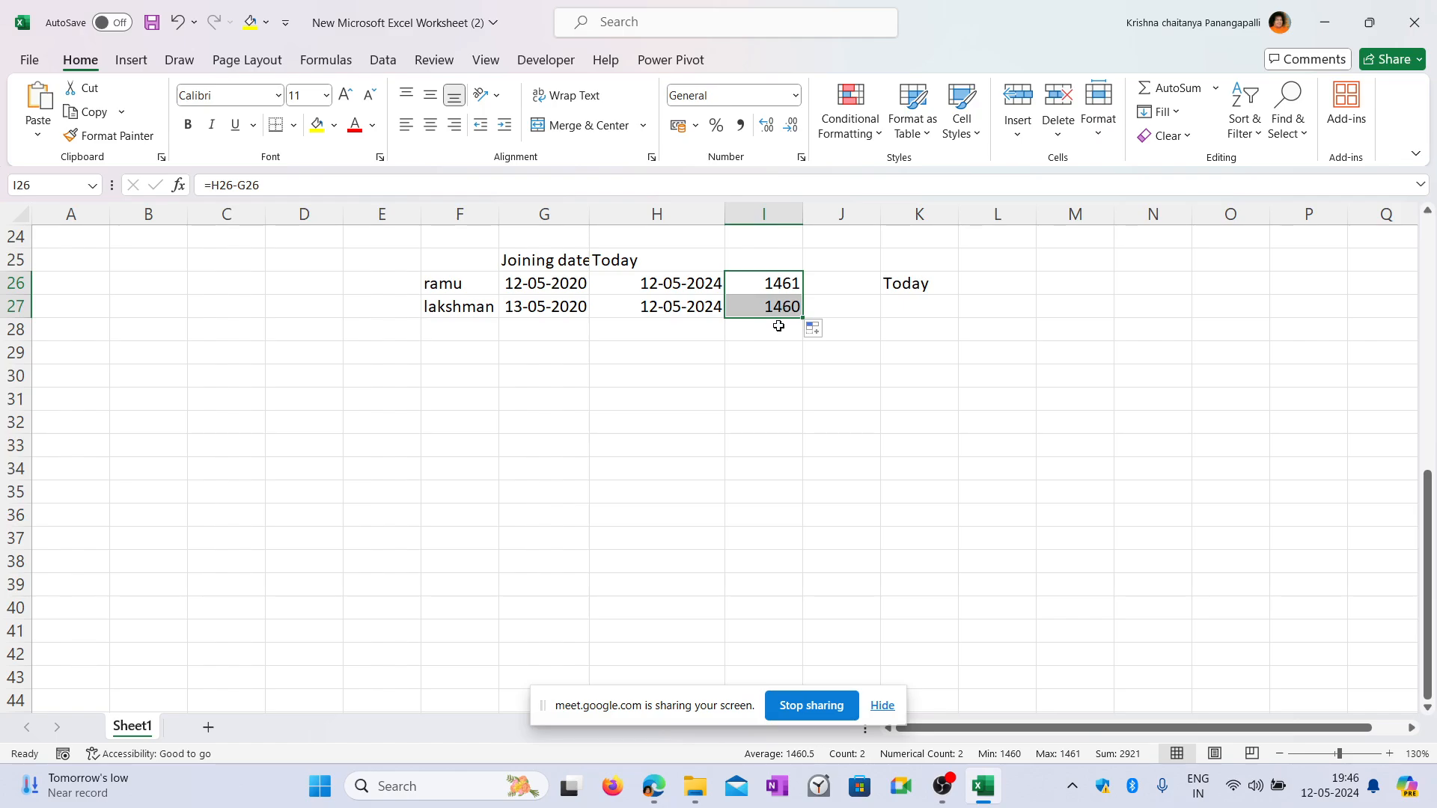
Examine the first employee's day-count formula in I26 and the today and joining dates it refers to in row 26.
left_click(779, 275)
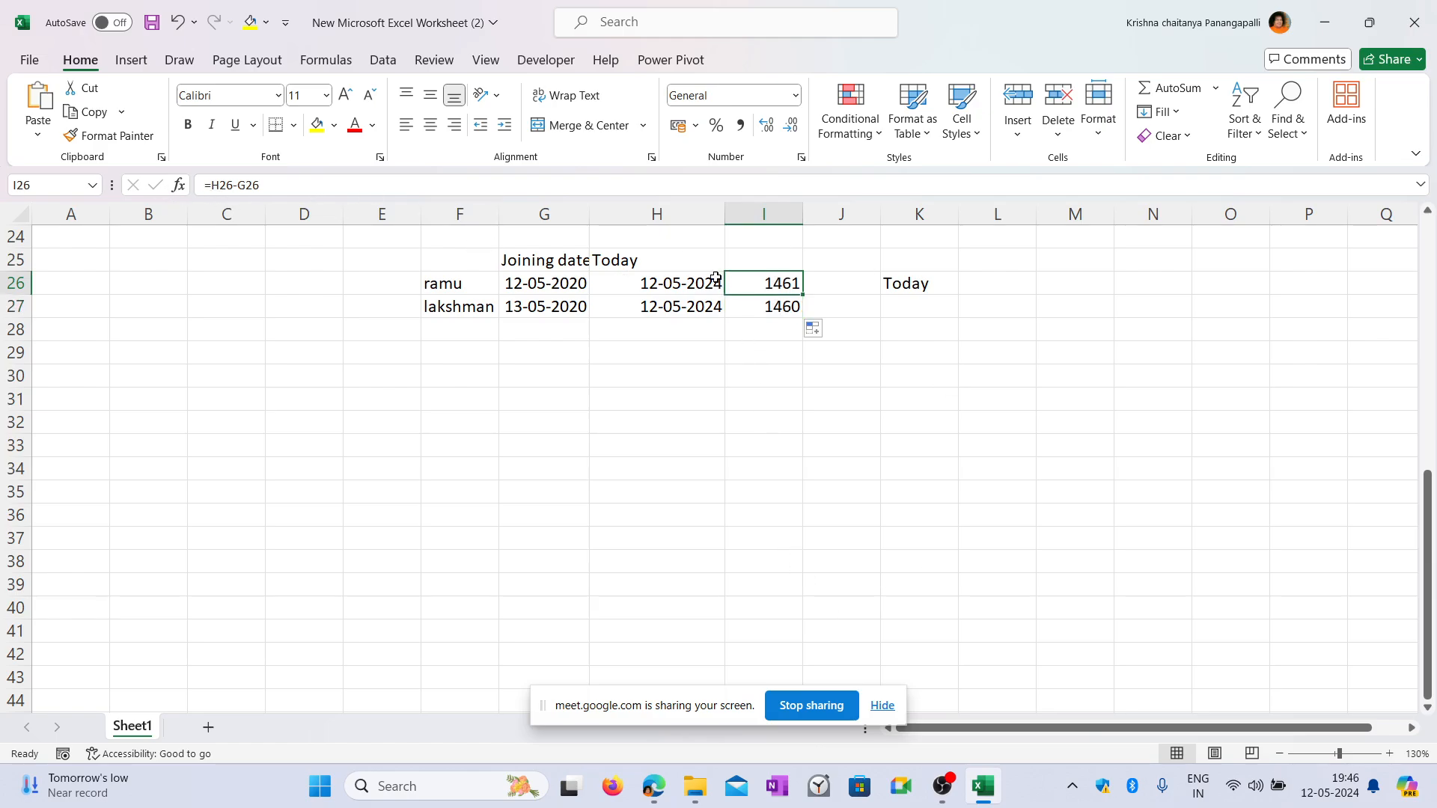
left_click(448, 284)
left_click(778, 283)
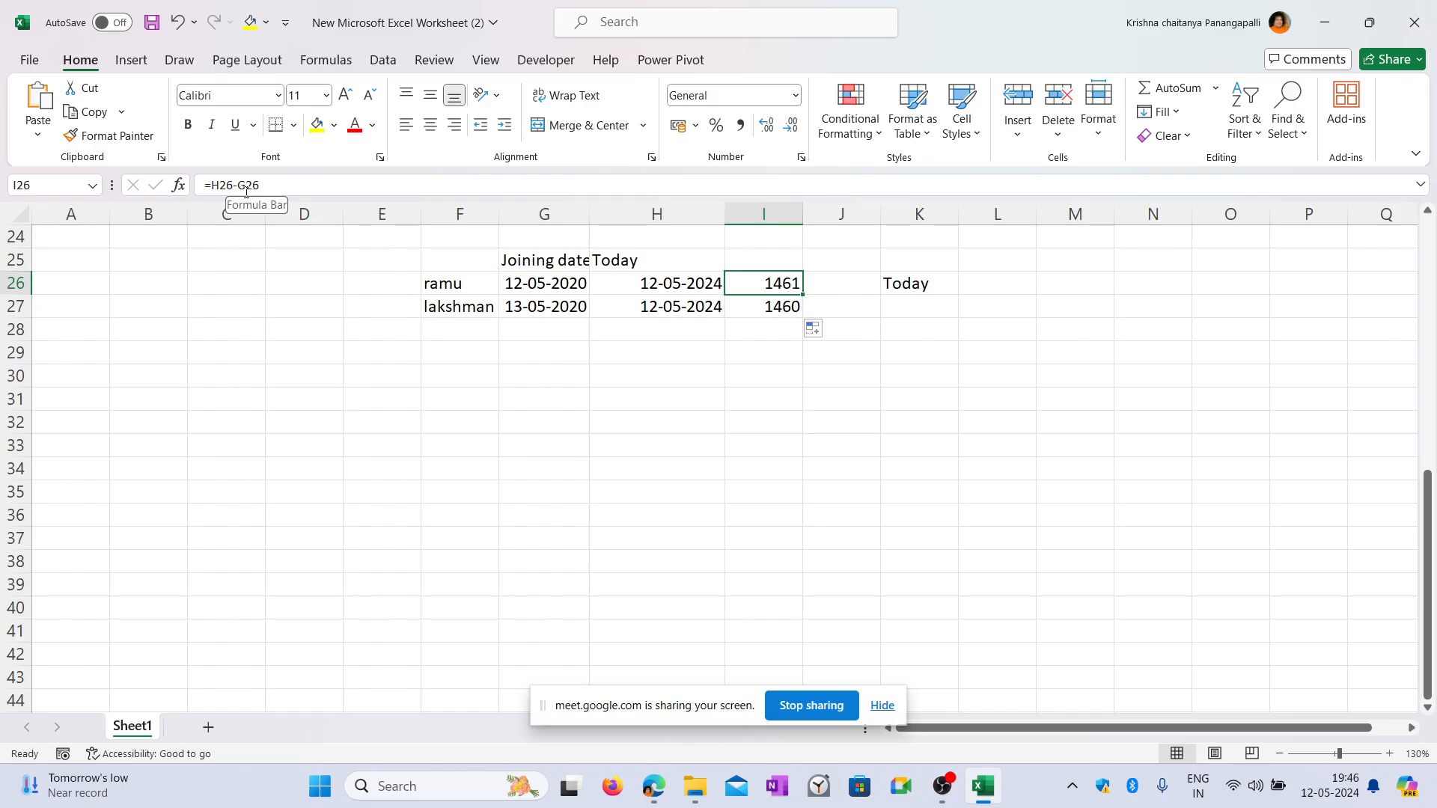
left_click(672, 283)
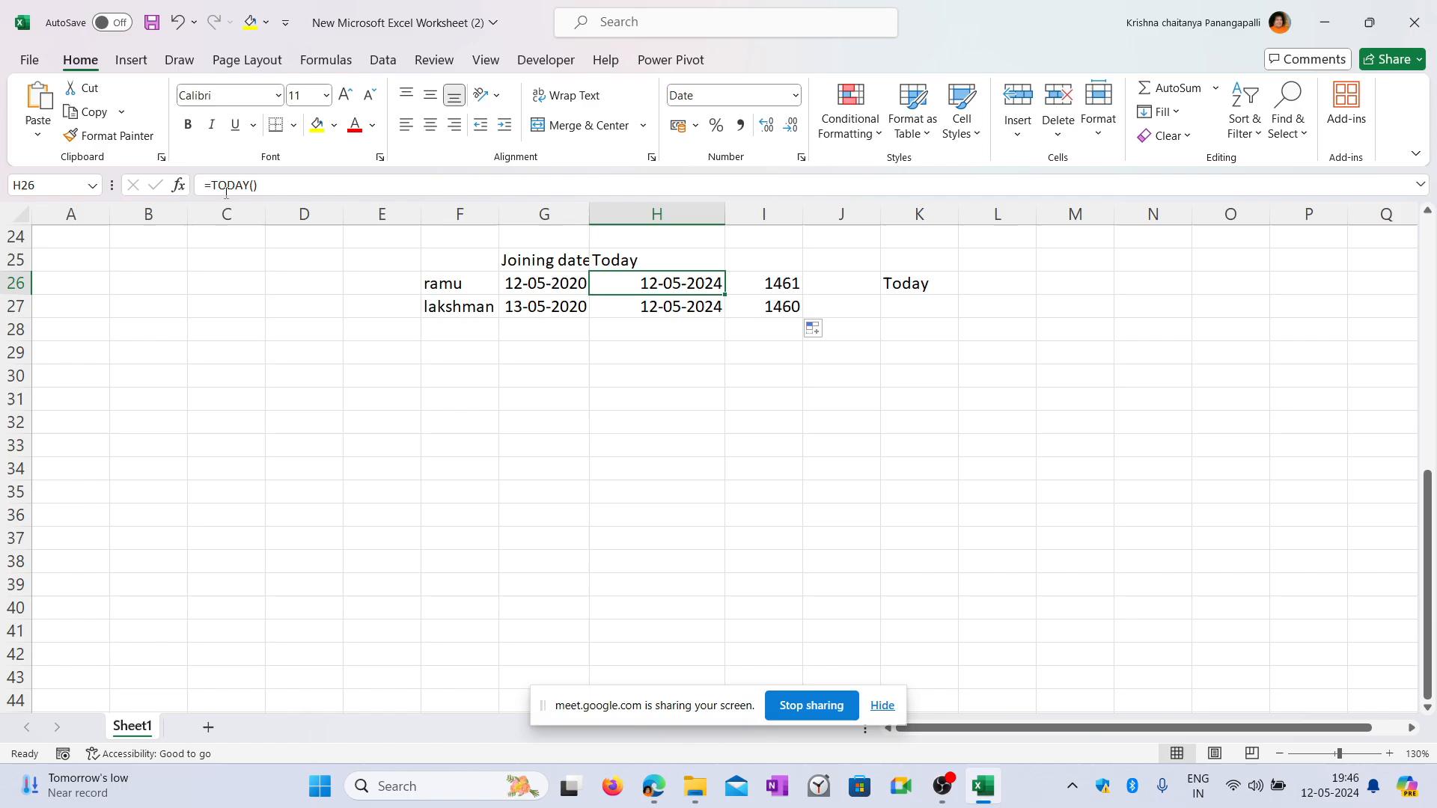
left_click(532, 283)
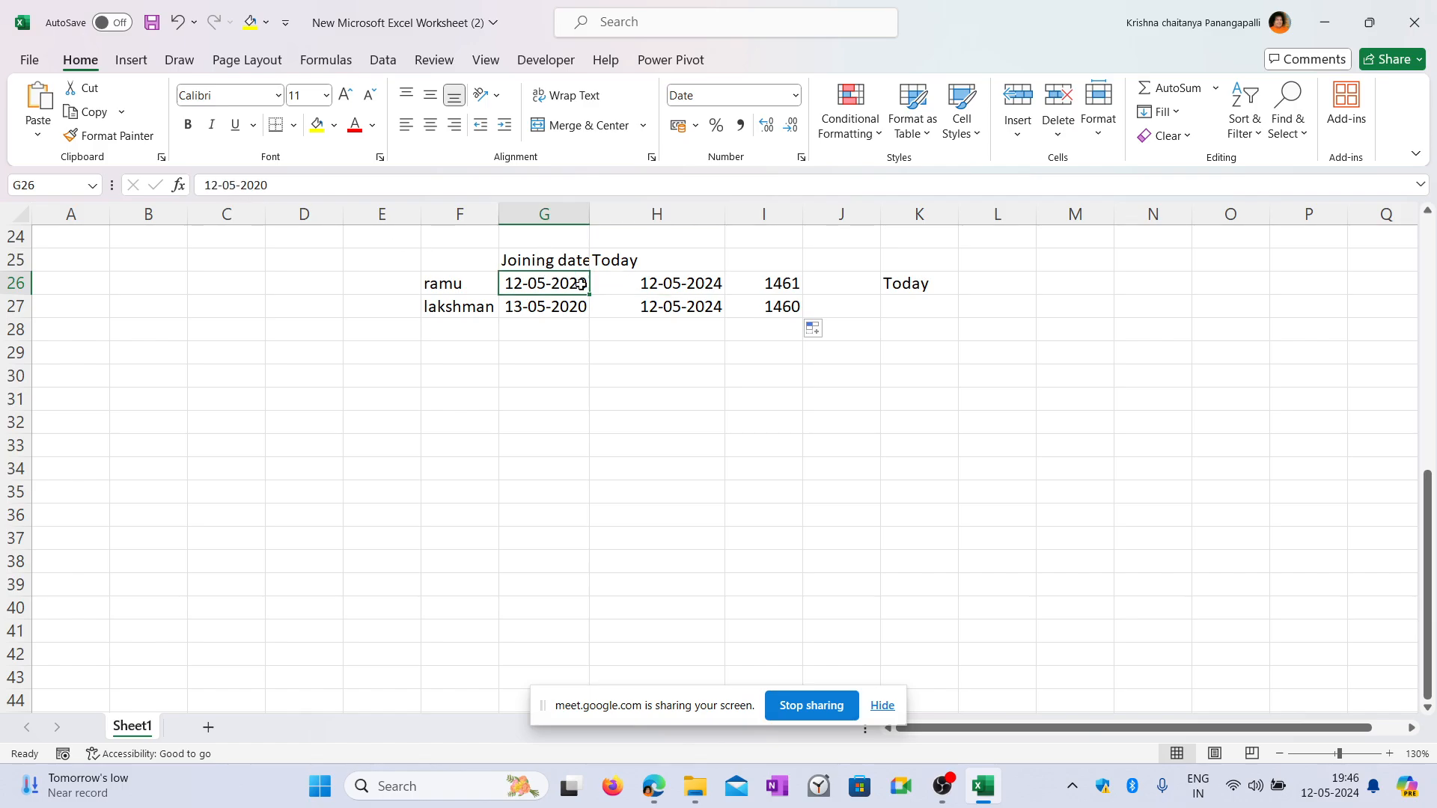
left_click(657, 282)
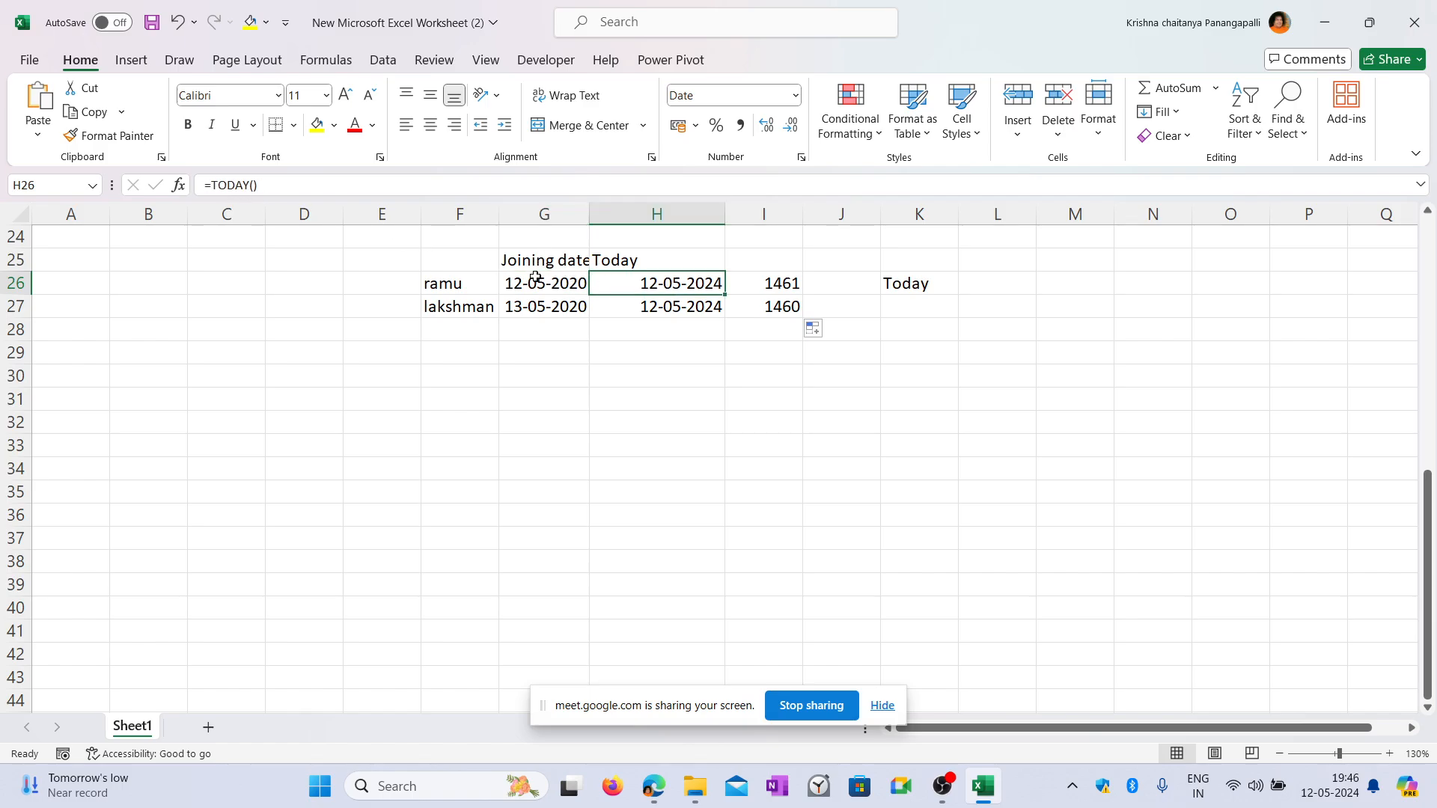
left_click(530, 284)
left_click(779, 285)
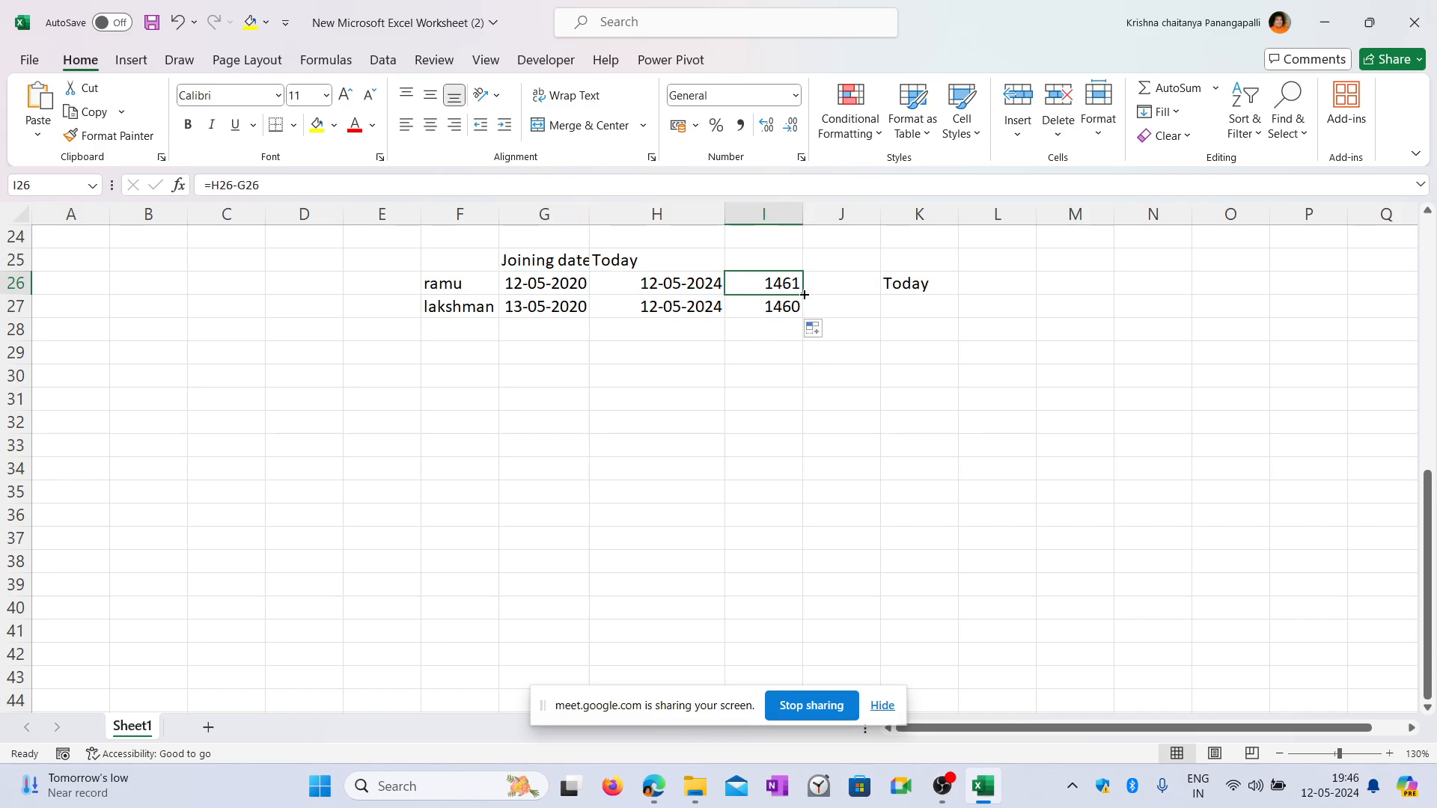
Clear I27 again and copy the day-count formula from I26 into it by autofill.
left_click(788, 308)
key("Delete")
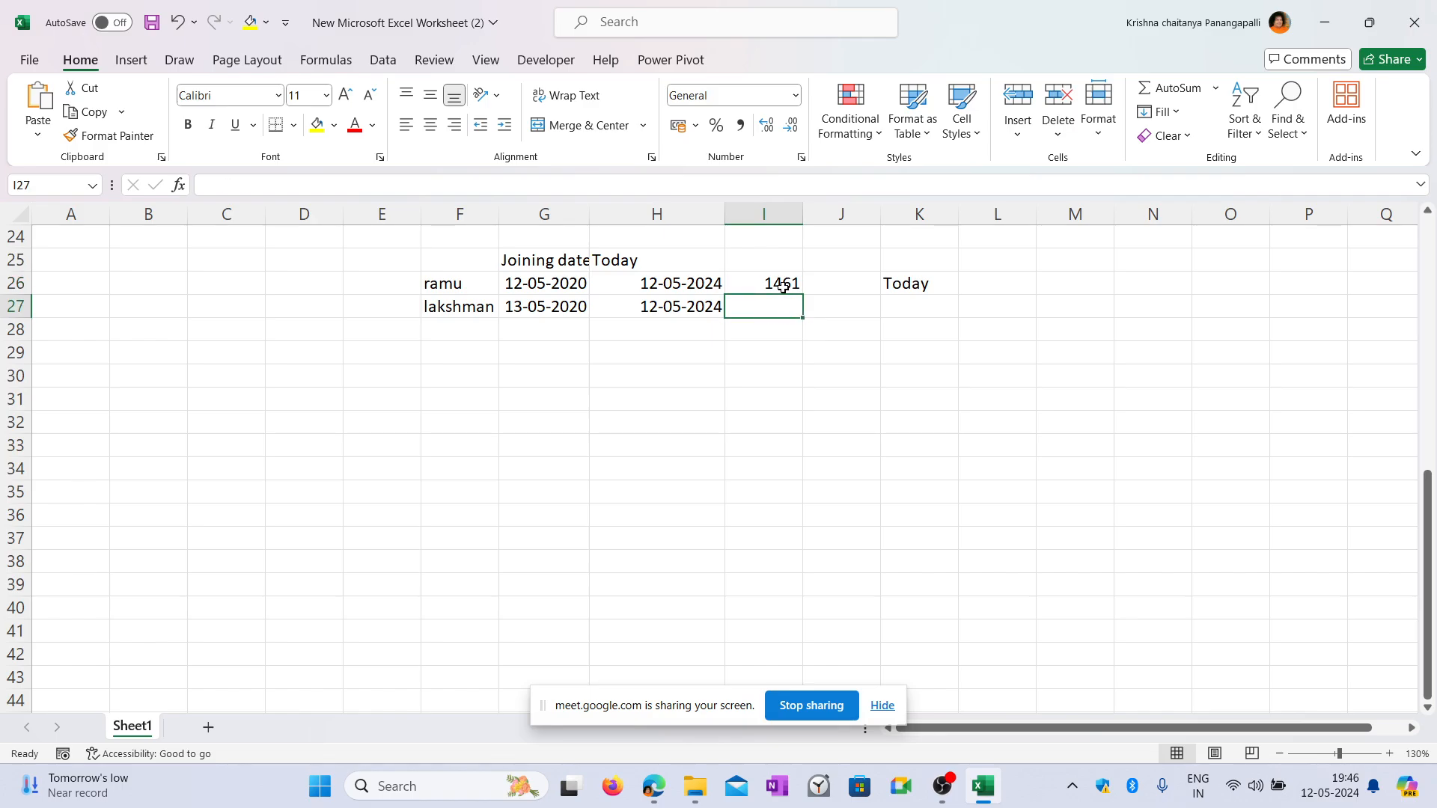
left_click(784, 287)
left_click_drag(802, 294, 797, 316)
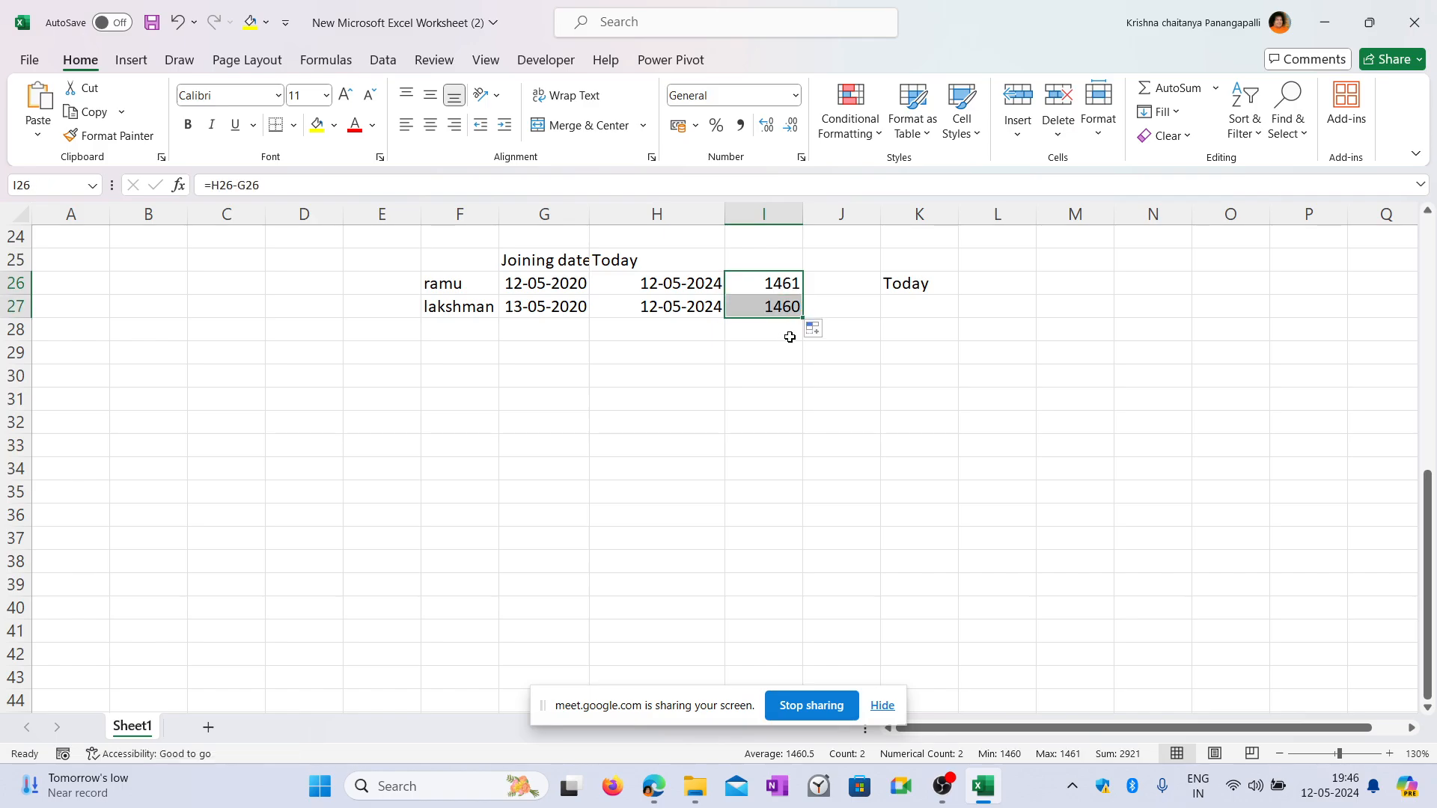
Compare the day-count formulas in I26 and I27 with the TODAY and joining-date cells they reference.
left_click(788, 282)
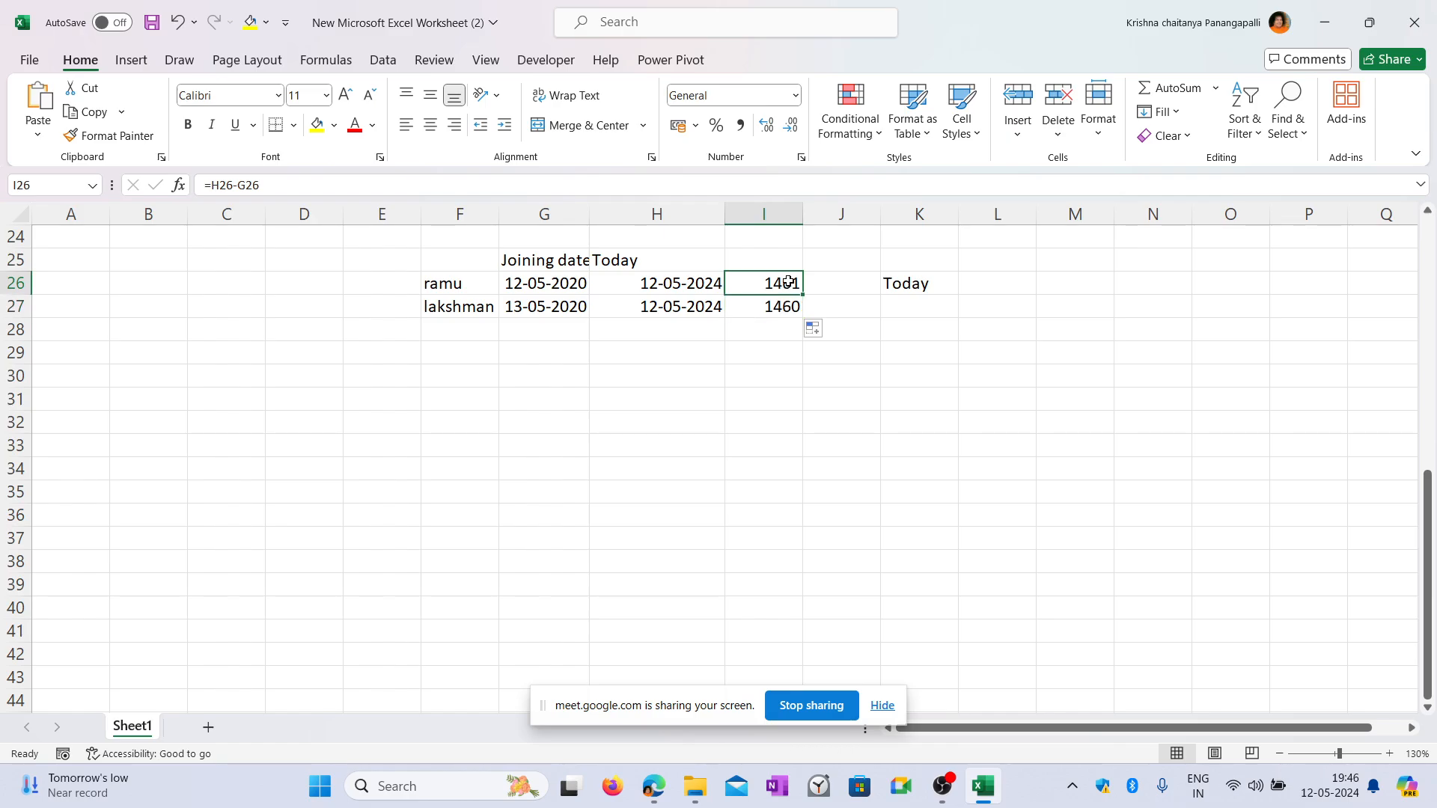
left_click(773, 307)
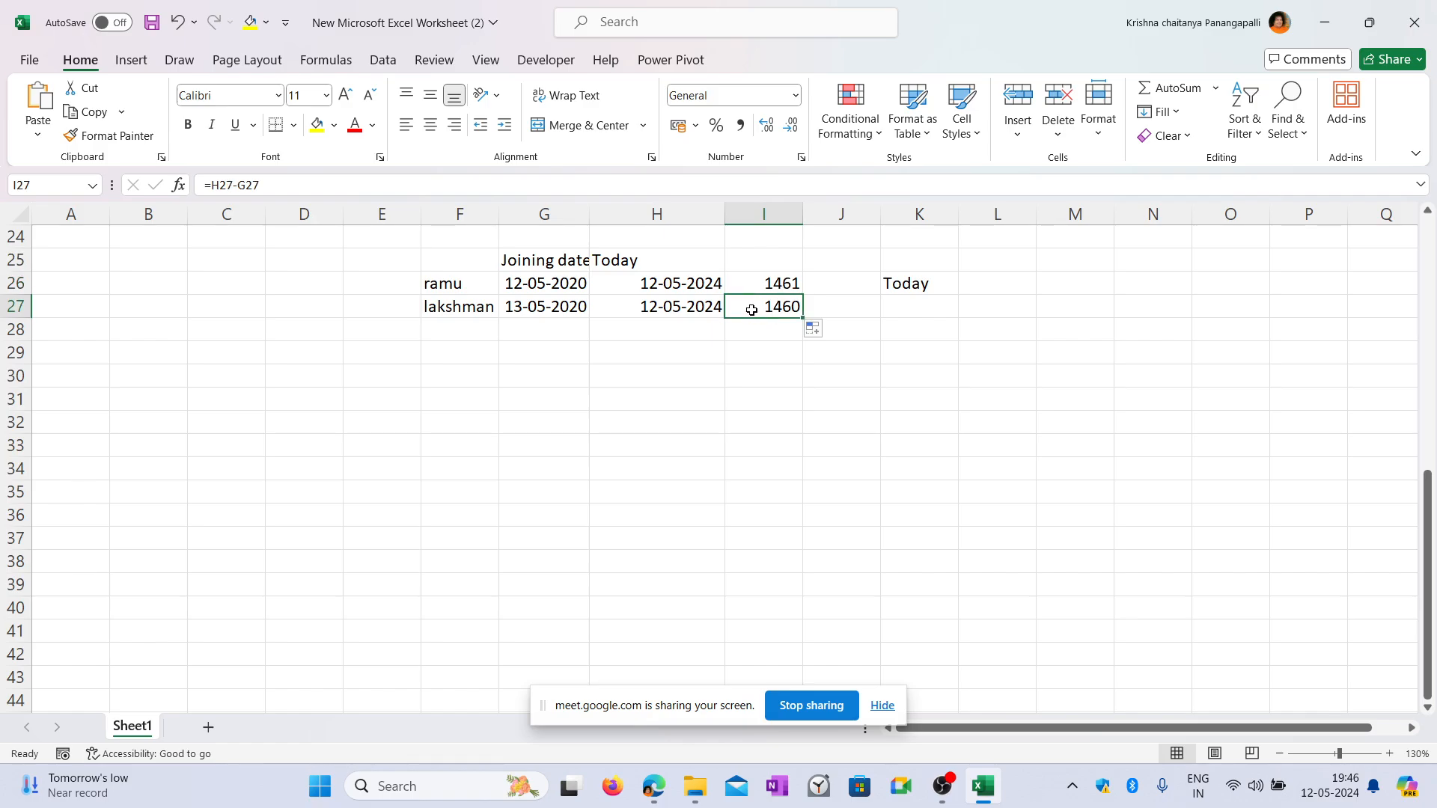
left_click(679, 306)
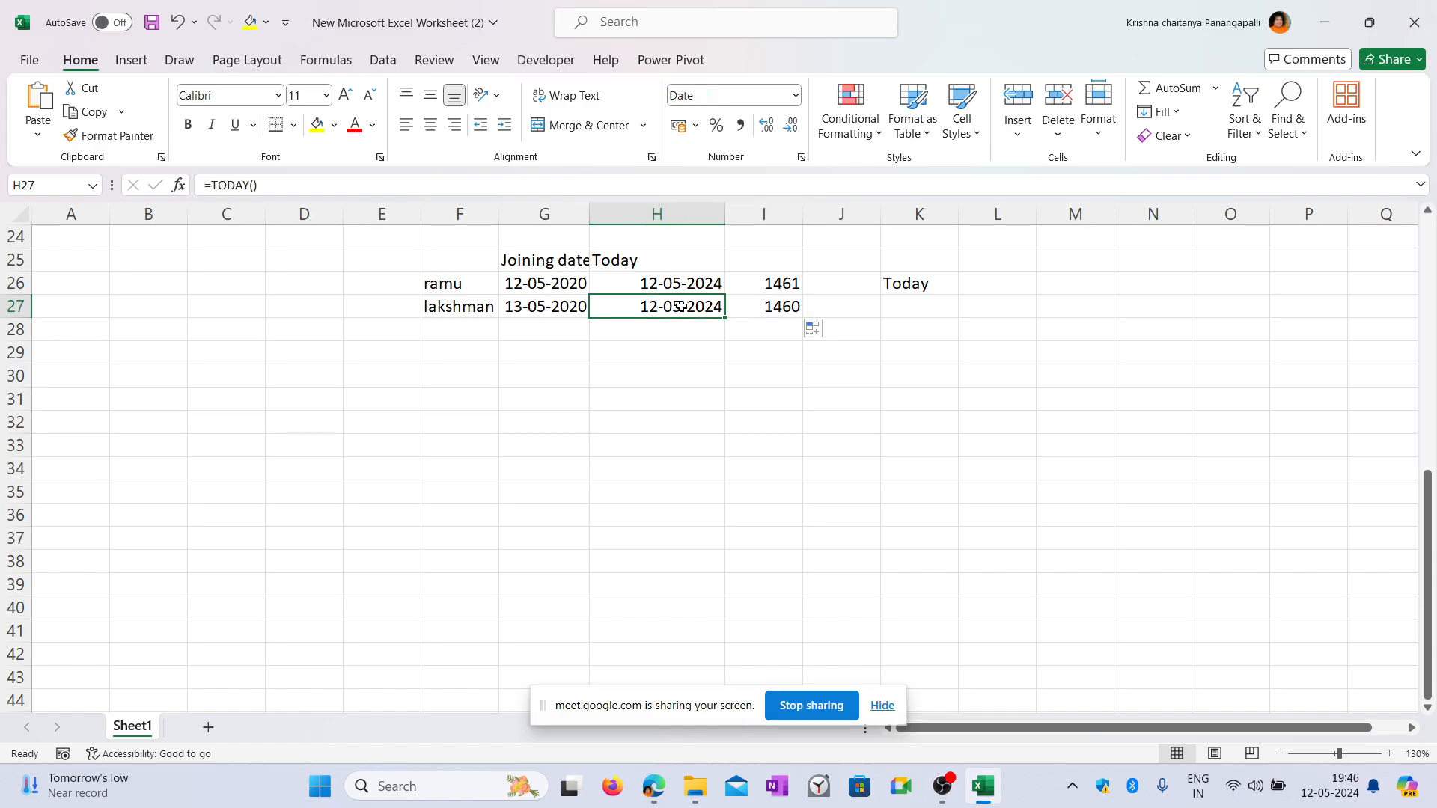
left_click(535, 313)
left_click(773, 306)
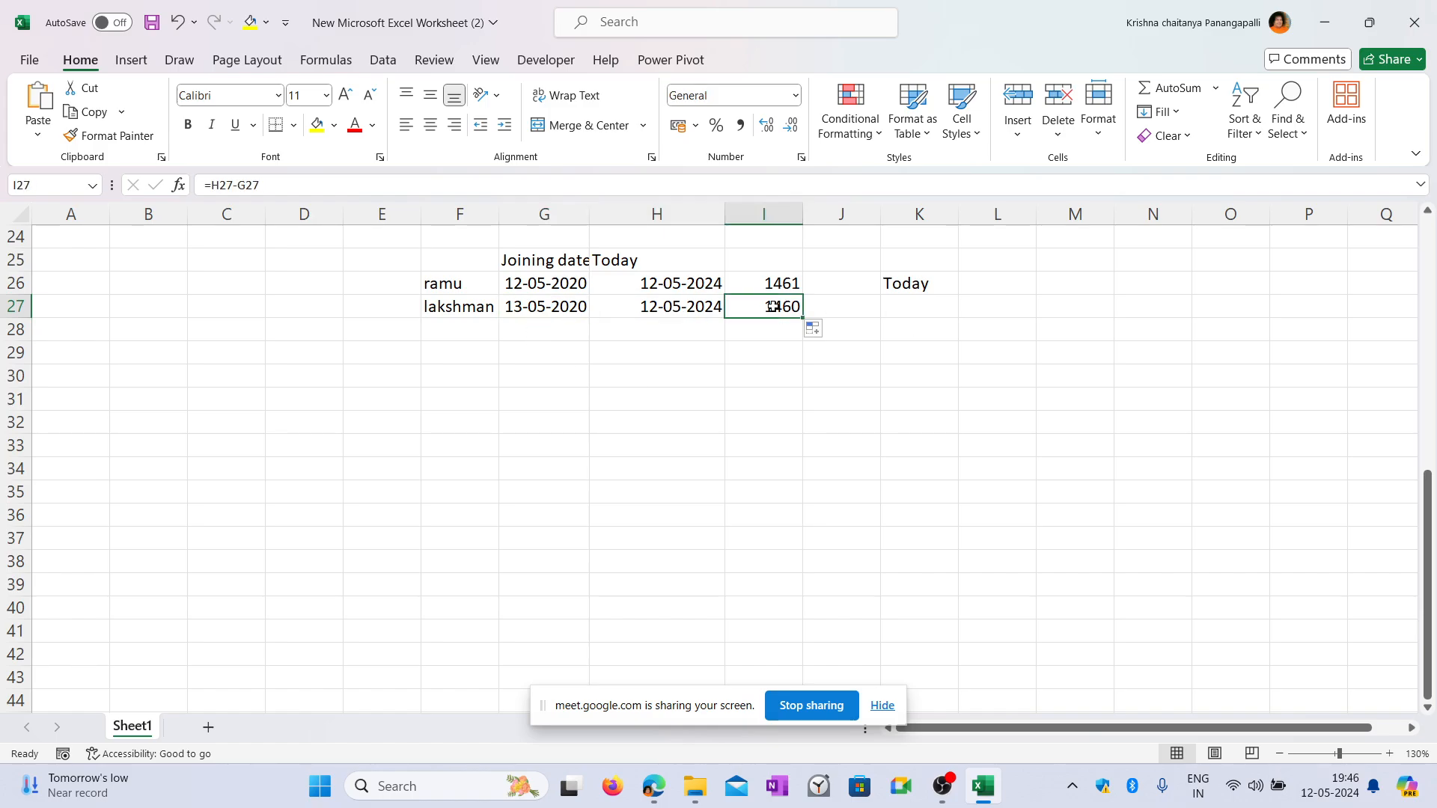
left_click(671, 282)
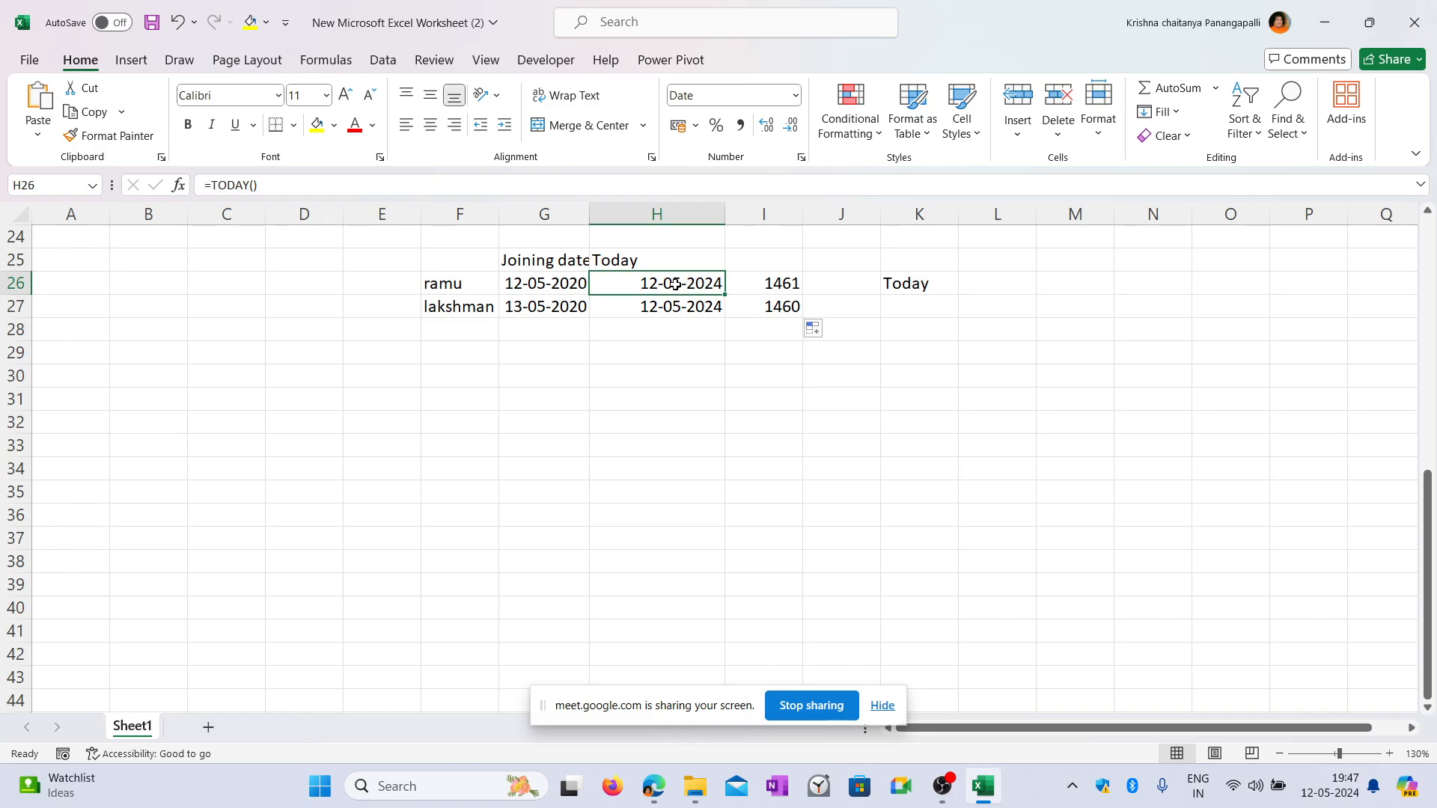
left_click(806, 426)
left_click(773, 288)
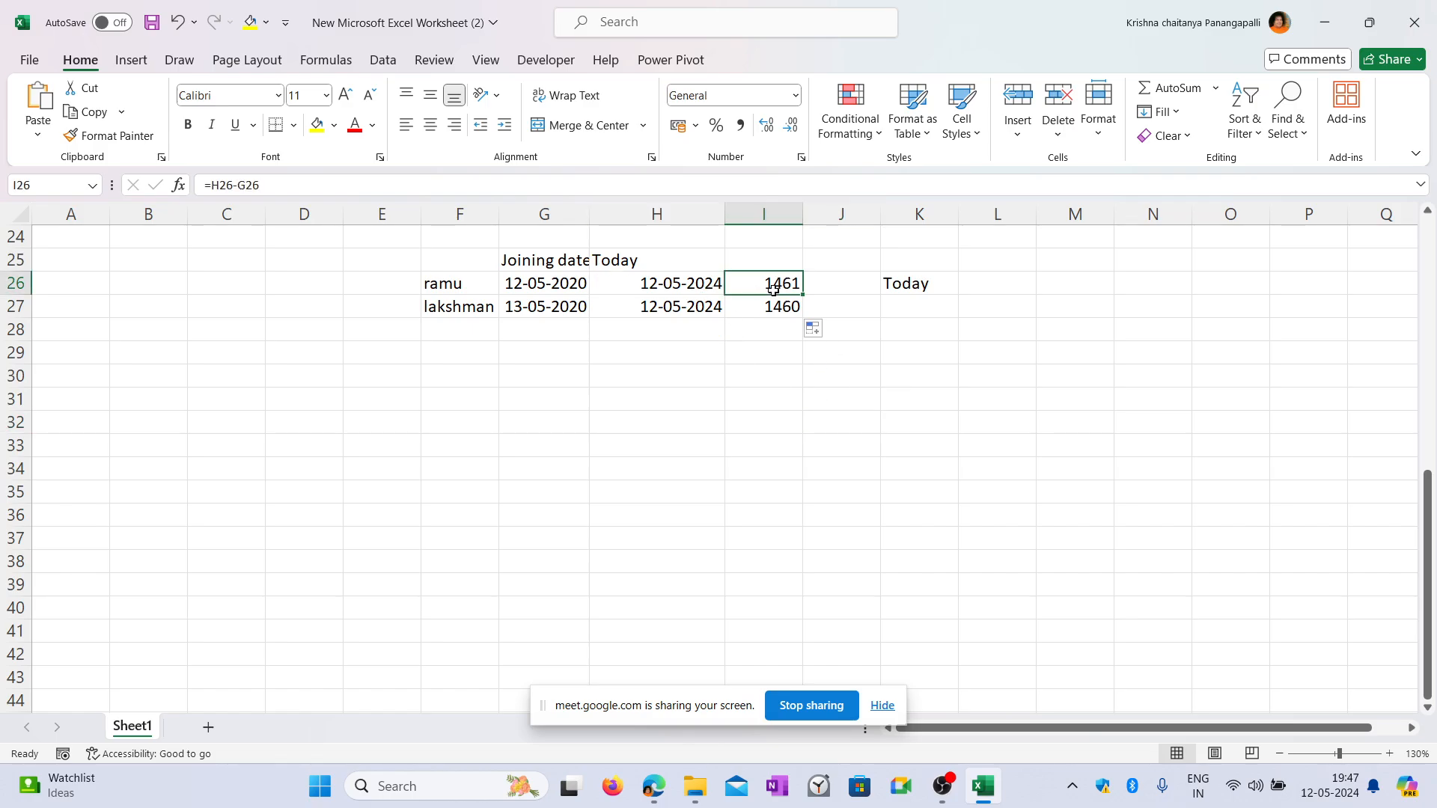
left_click(576, 284)
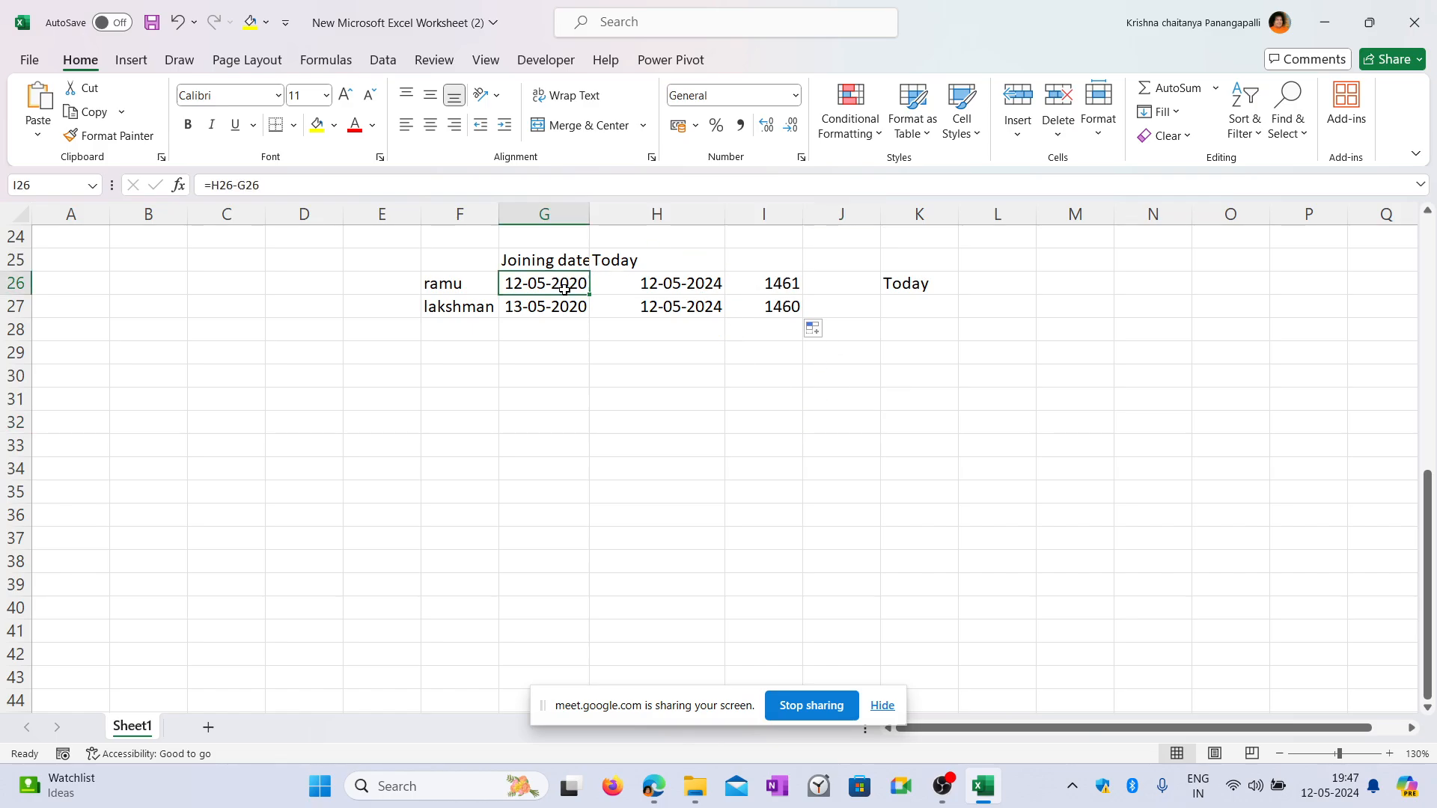
left_click(670, 288)
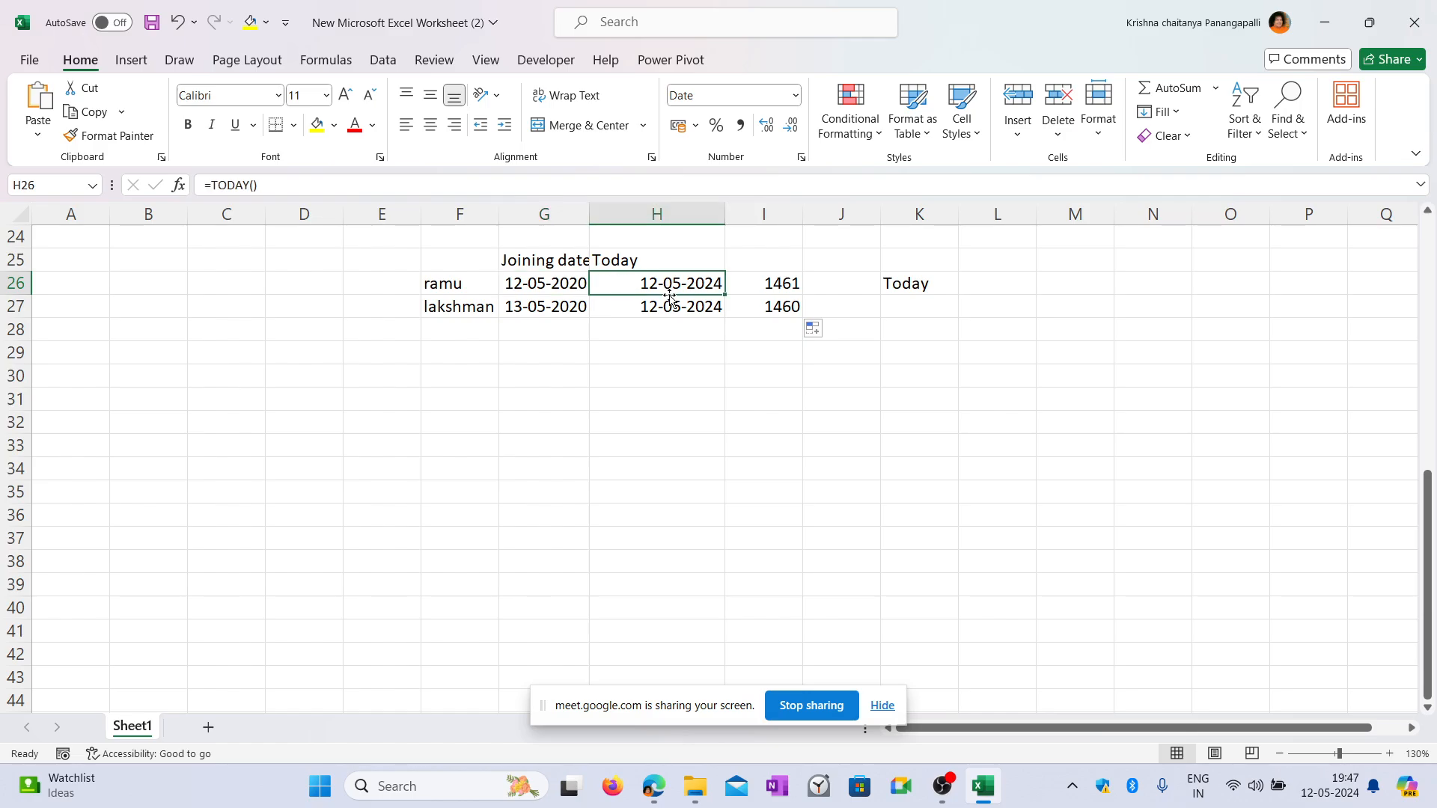
left_click(780, 292)
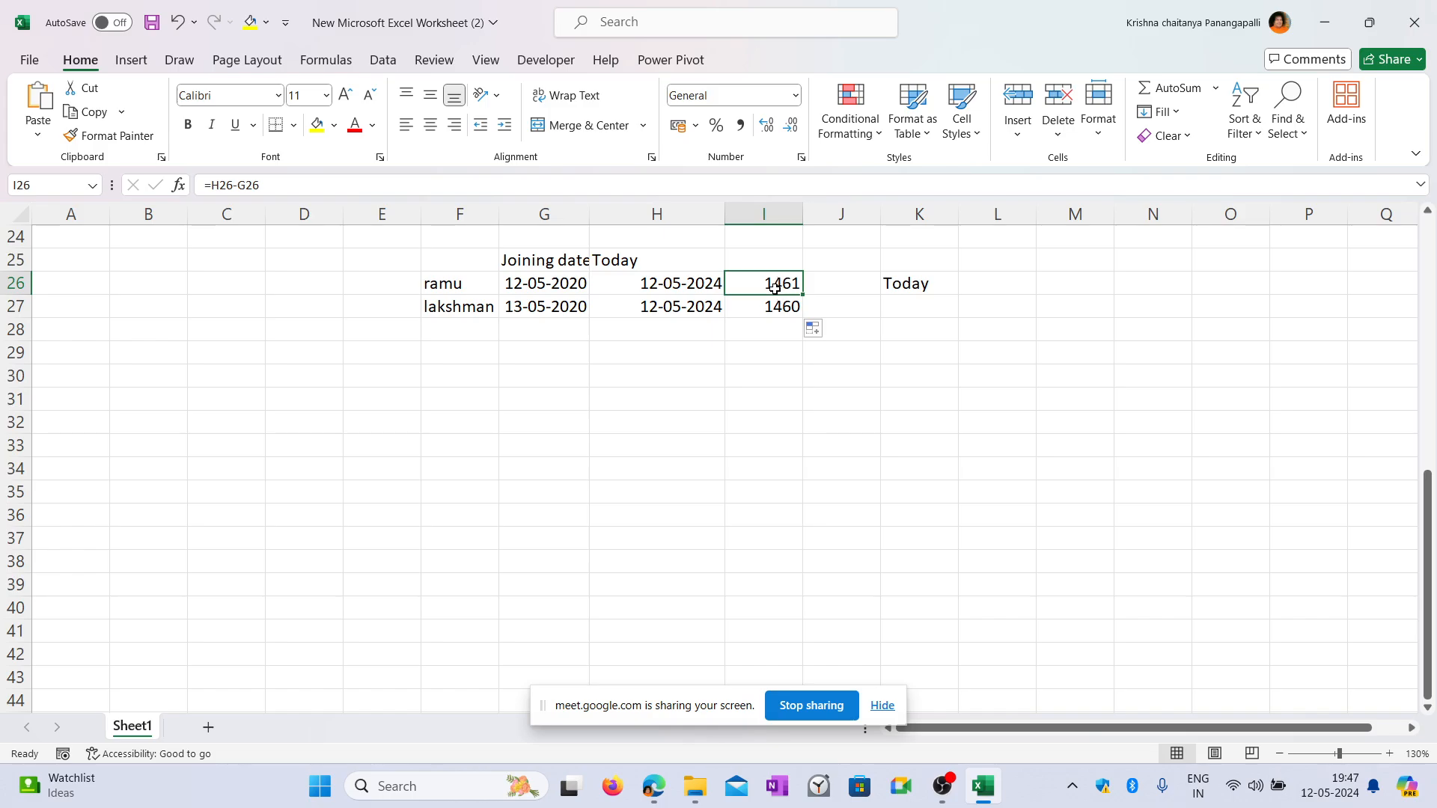
Clear the whole joining-date example from the range F25:K27.
left_click_drag(435, 259, 914, 312)
key("Delete")
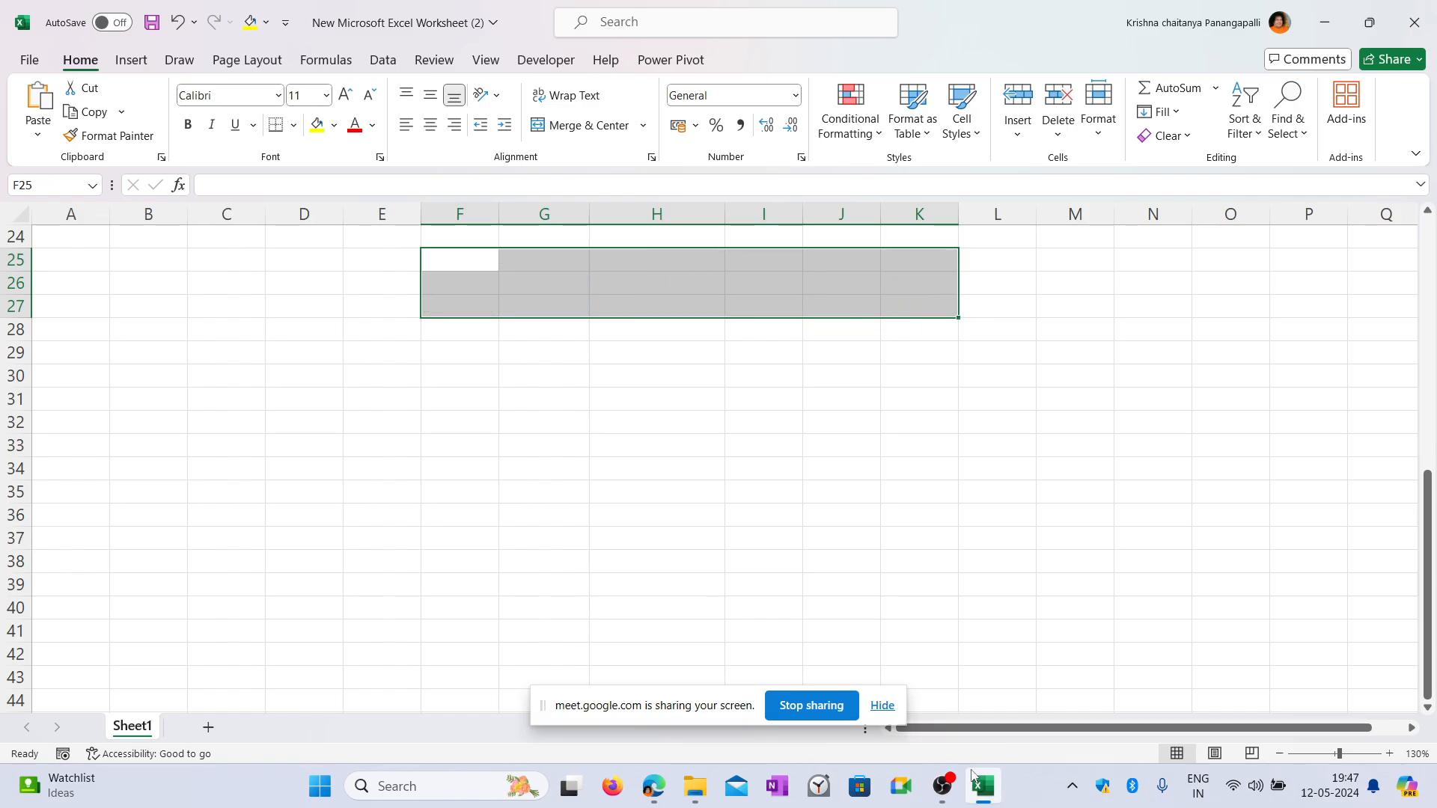
Switch to the Exceljet 101 functions PDF in Edge and read the TODAY and NOW notes through to the date shortcut.
mouse_move(653, 785)
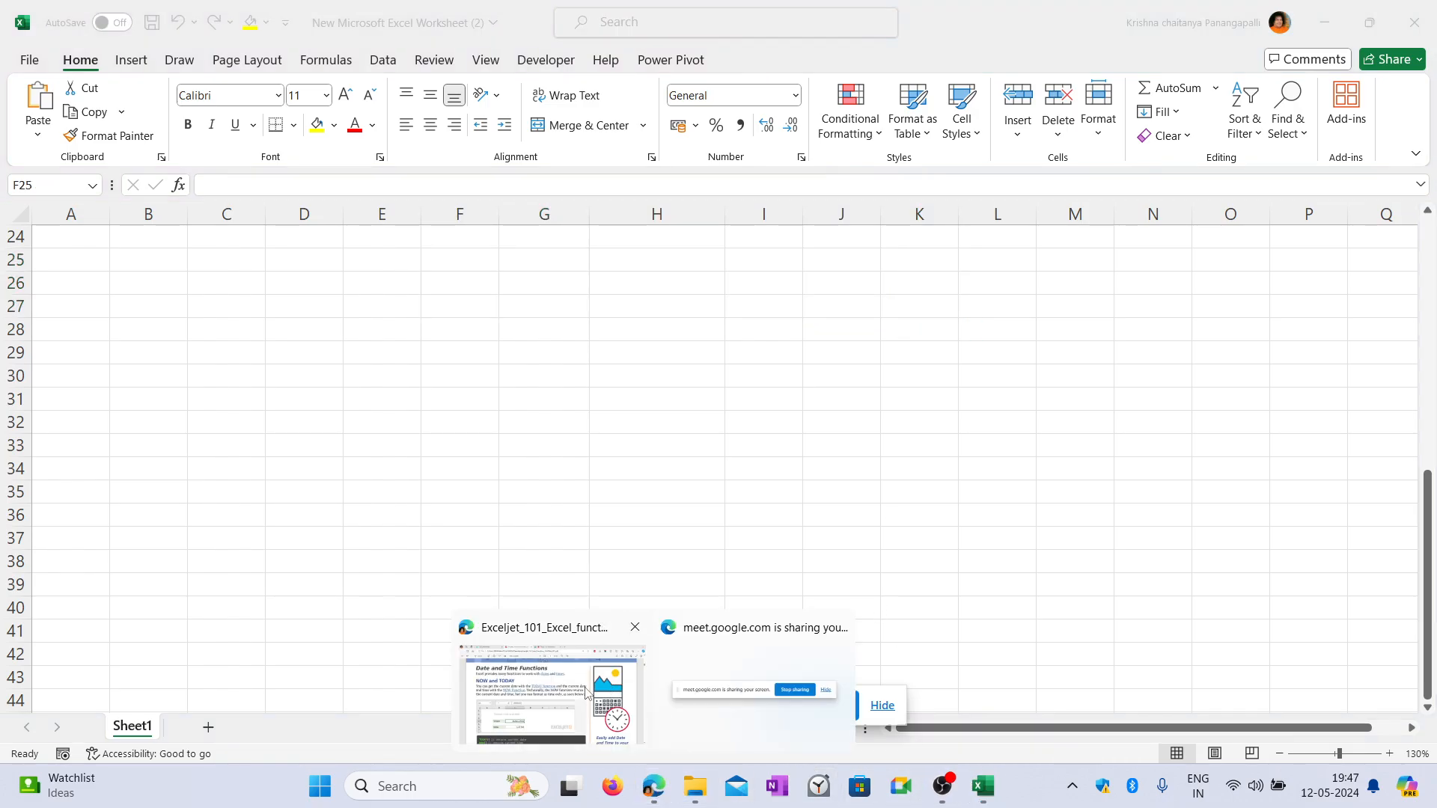
left_click(591, 694)
scroll(530, 292, "down", 5)
scroll(327, 281, "up", 1)
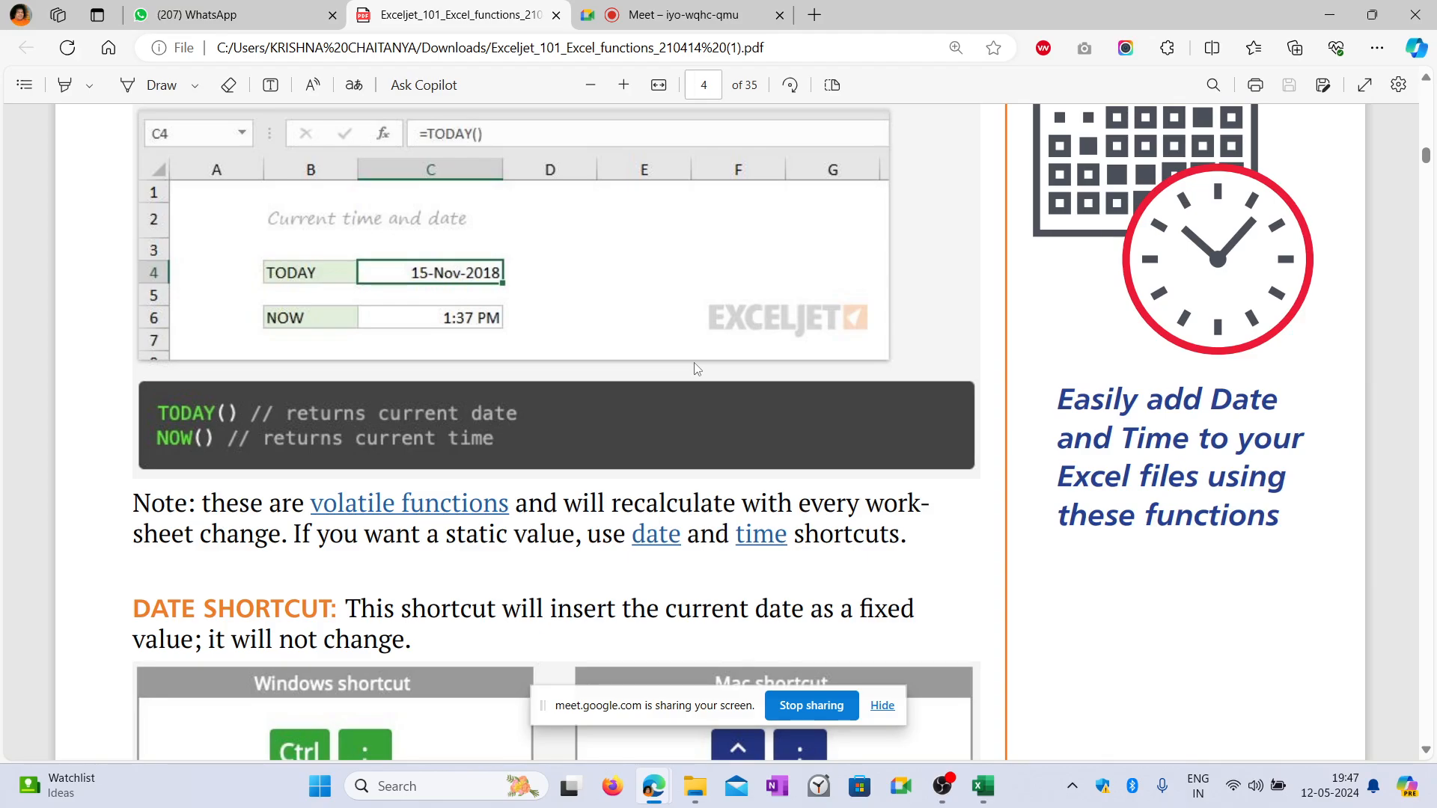
Read the PDF's date and time shortcut notes and the DAY, MONTH, YEAR and DATE section on the following page.
scroll(723, 502, "down", 4)
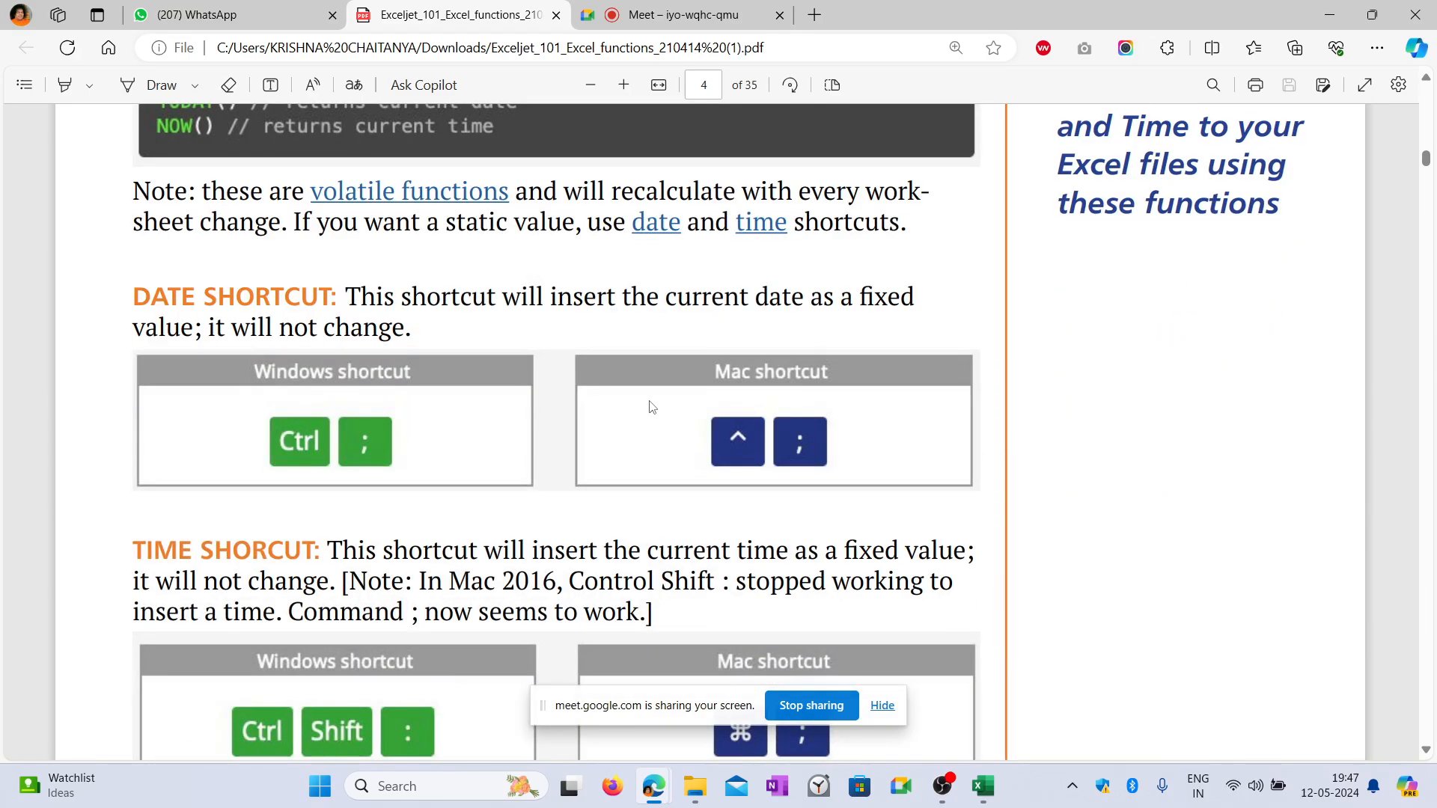
scroll(636, 419, "up", 3)
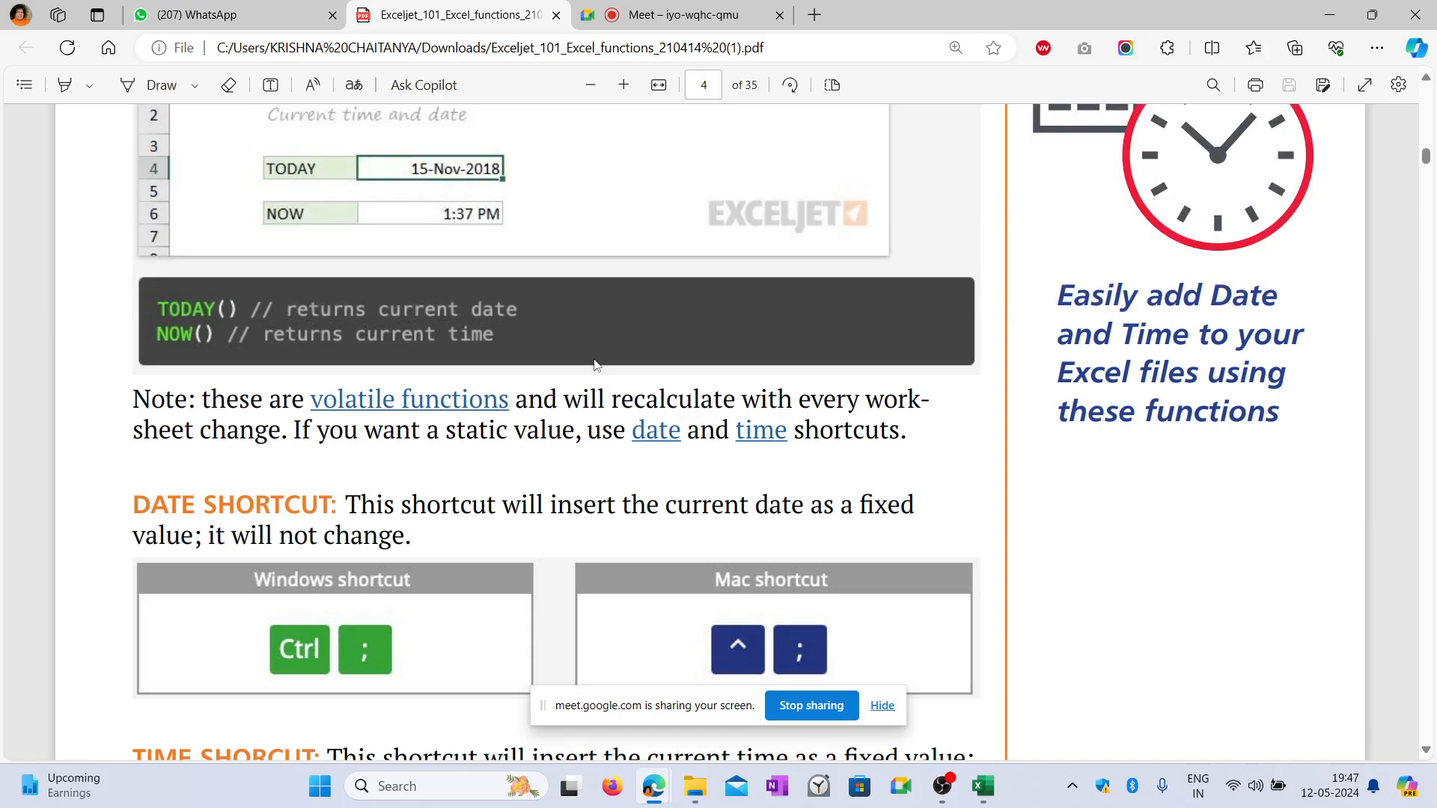
scroll(594, 364, "down", 5)
scroll(571, 359, "down", 5)
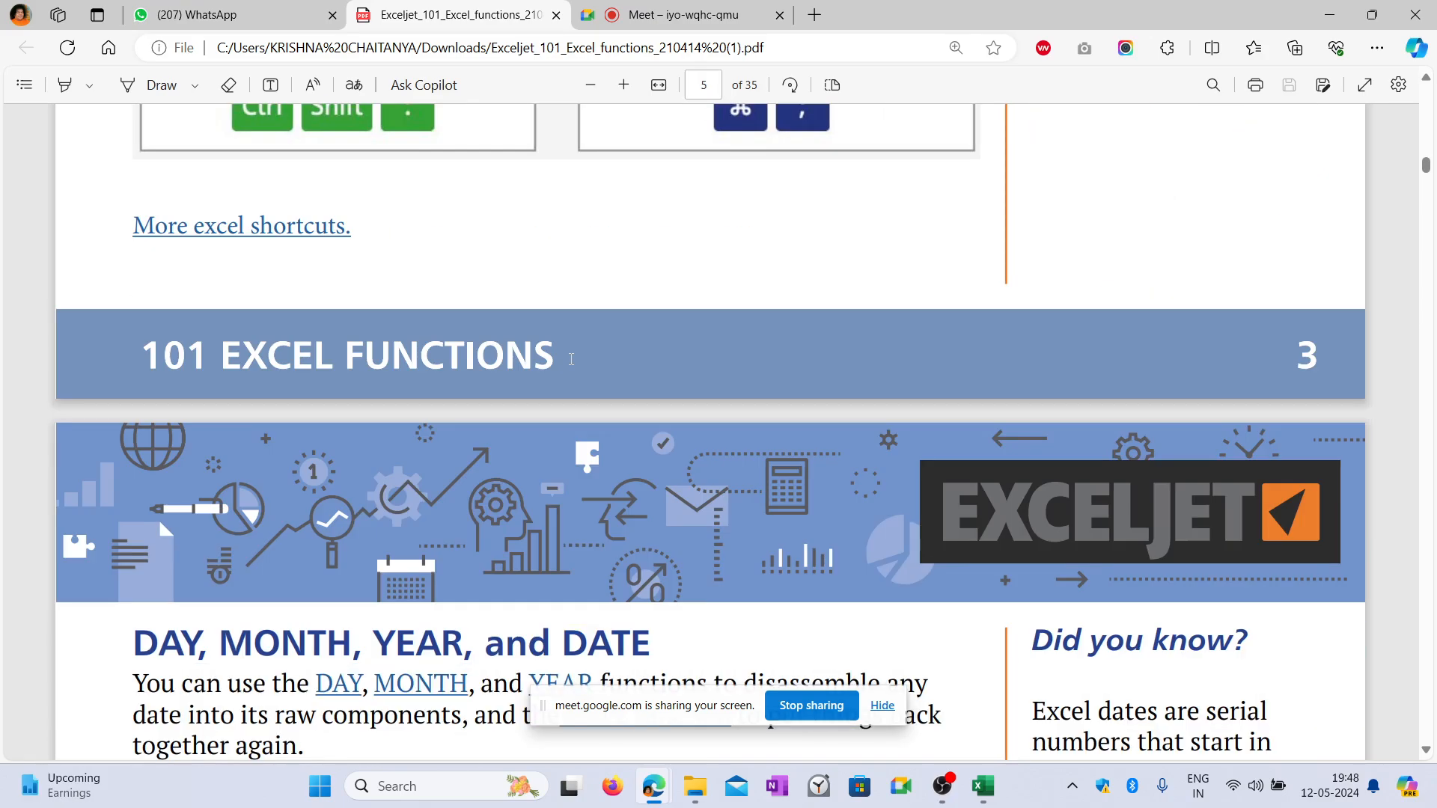
scroll(606, 340, "up", 1)
scroll(607, 341, "down", 5)
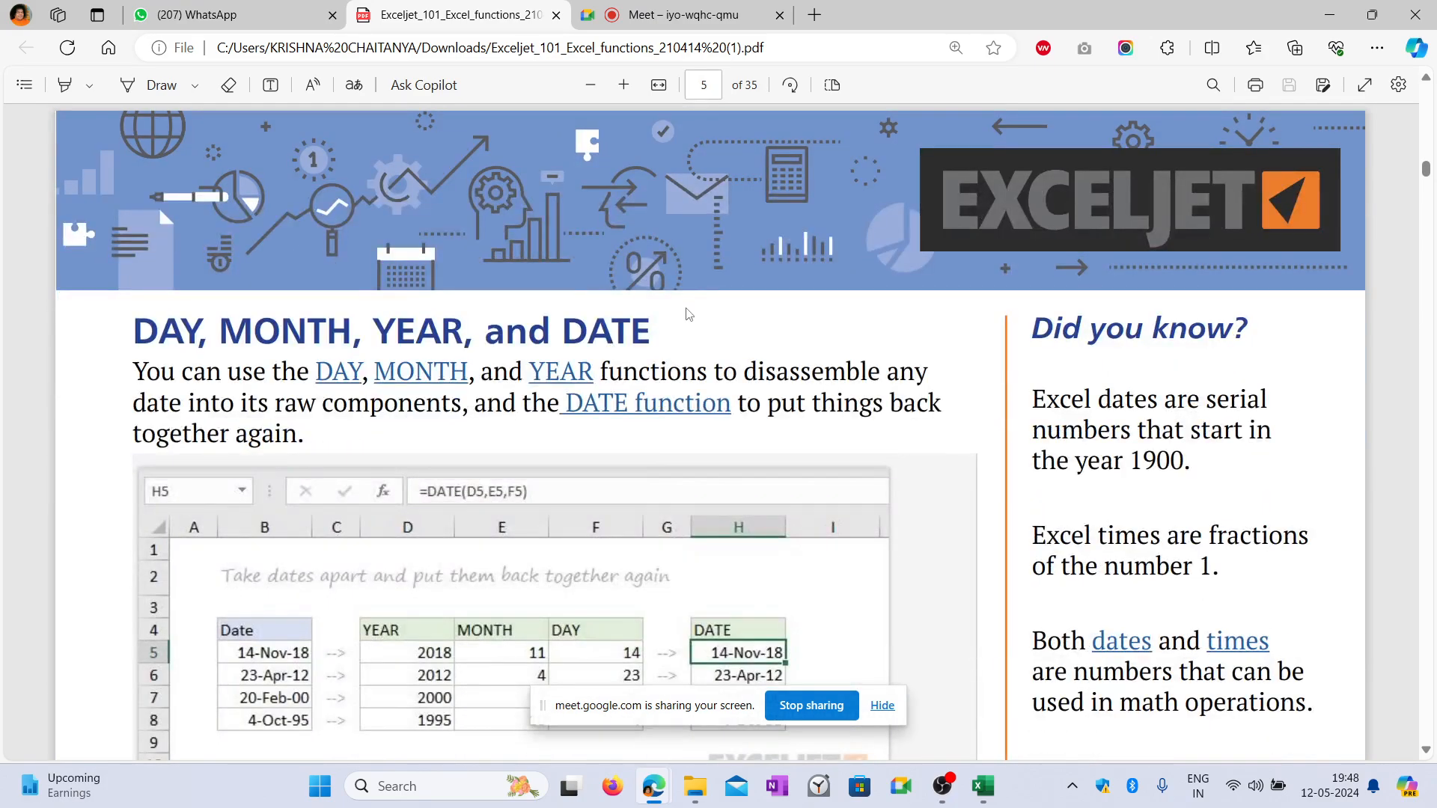
scroll(681, 318, "down", 2)
scroll(679, 330, "up", 3)
scroll(488, 361, "down", 3)
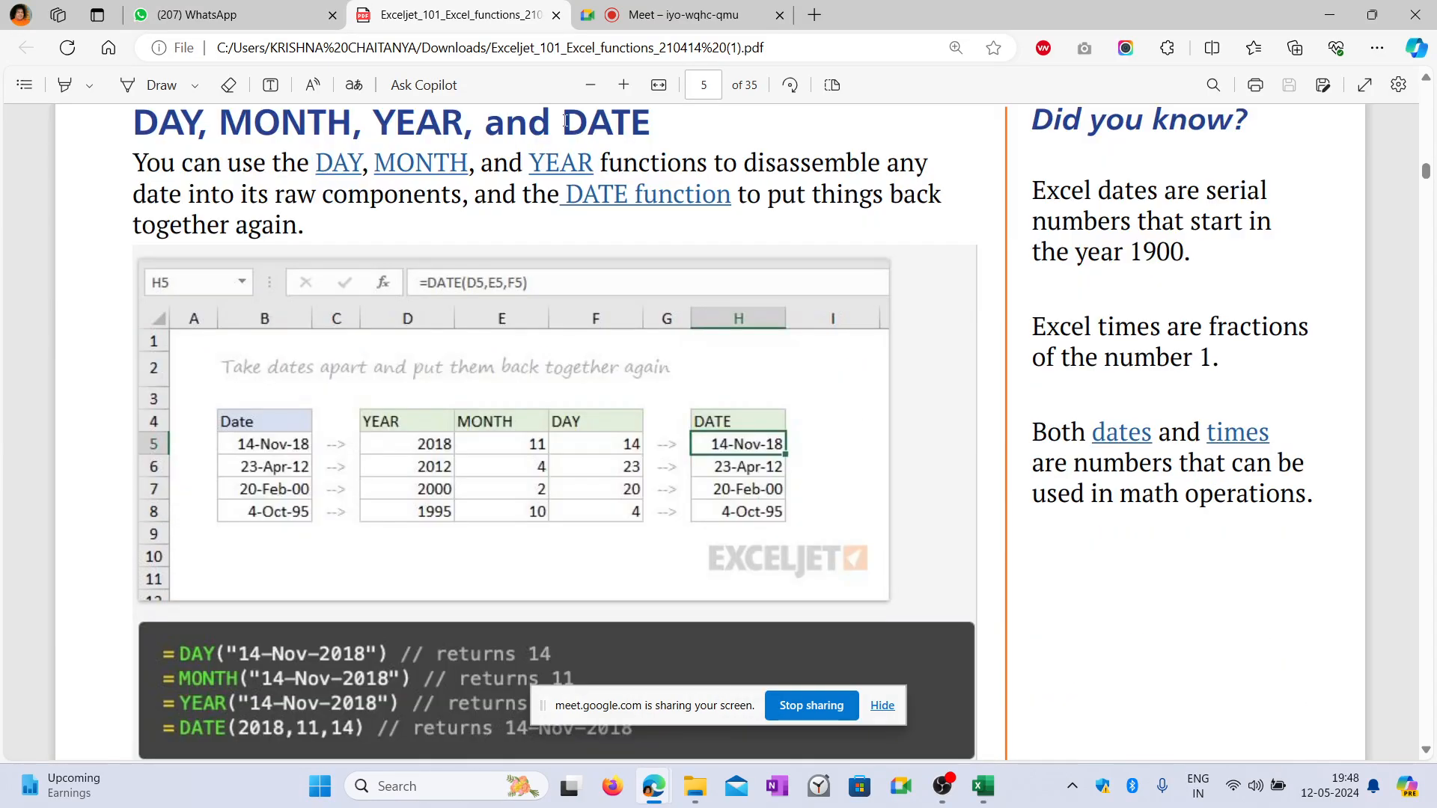
Switch to the Excel worksheet and enter a sample date of birth in G30.
key("alt+Tab")
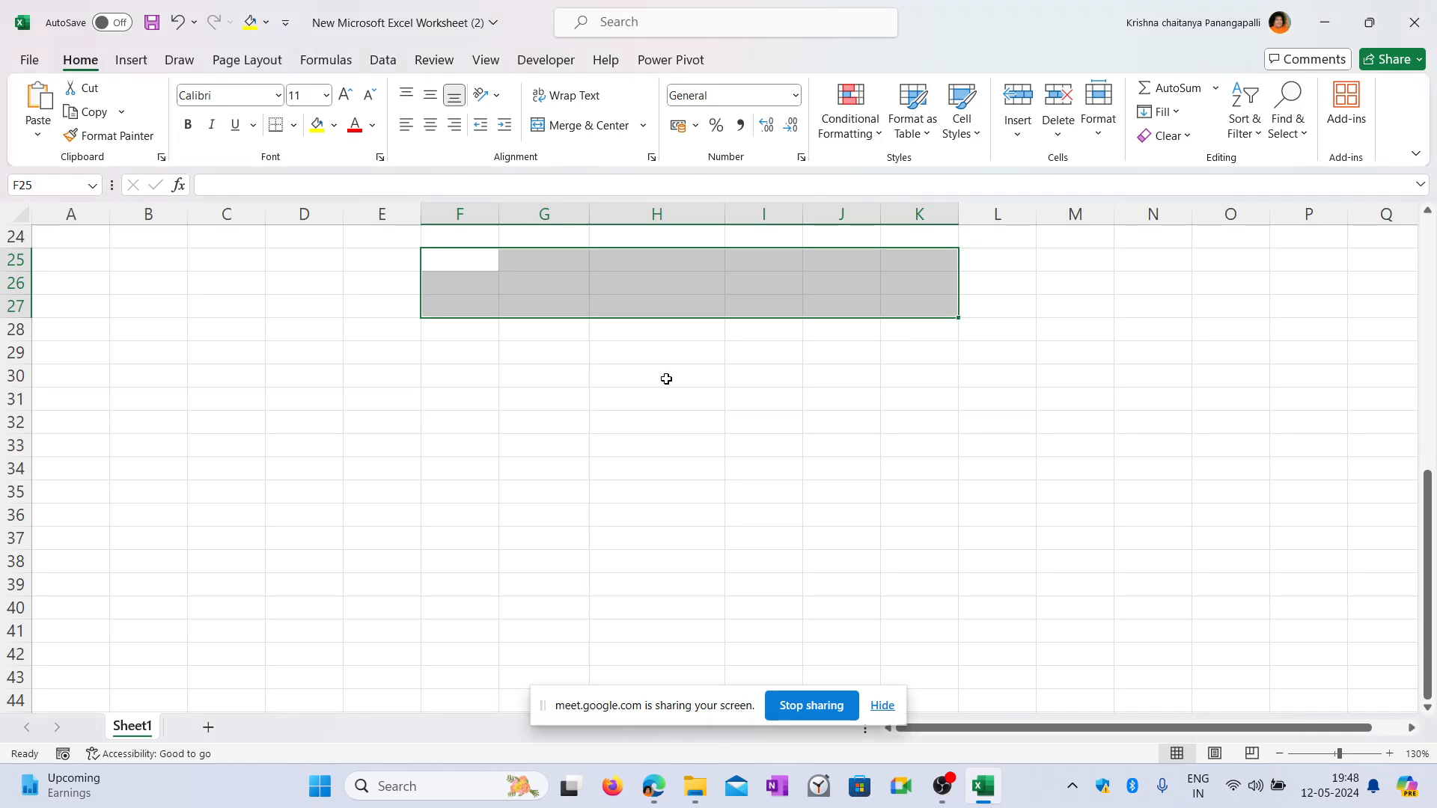
left_click(557, 378)
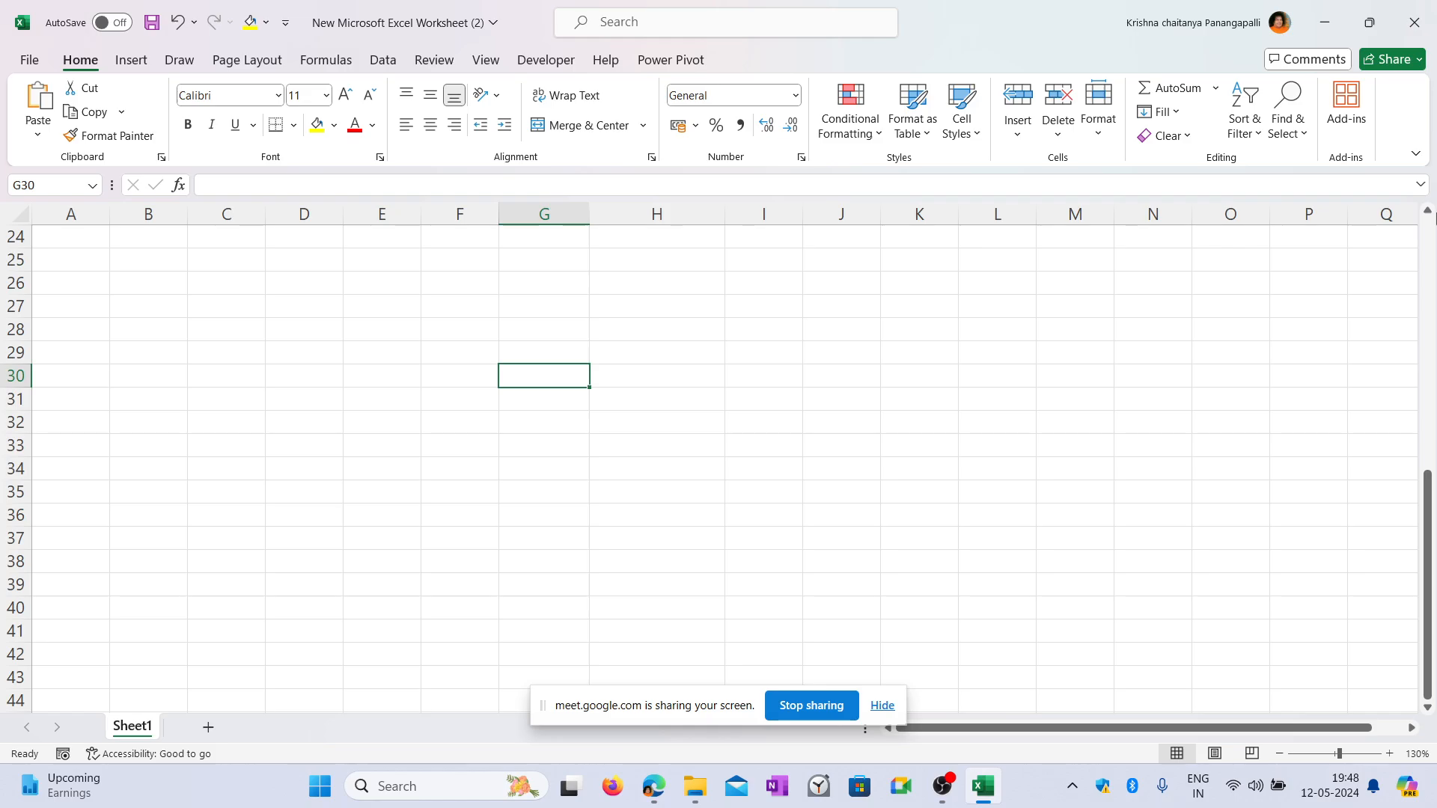
type("23/")
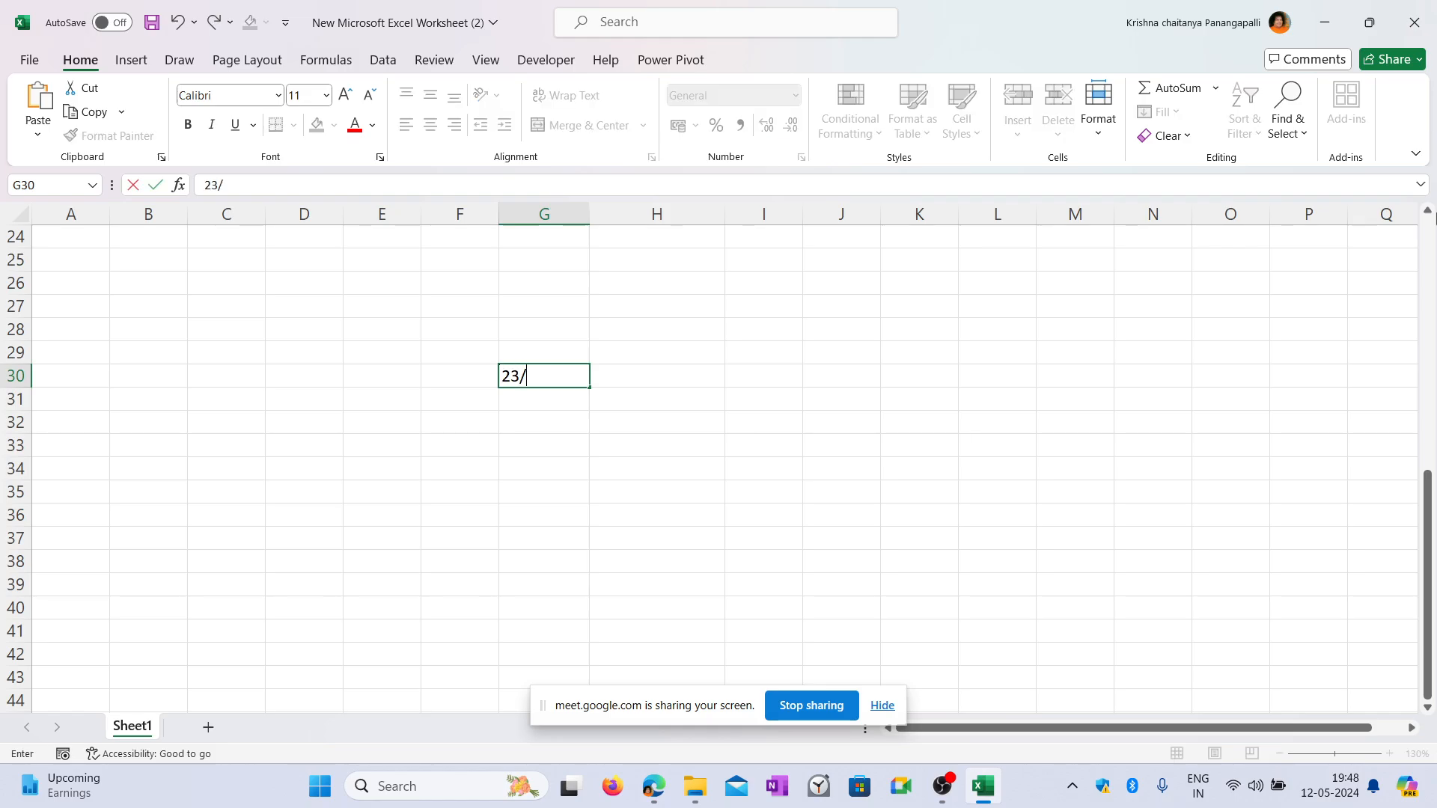
type("11/1926")
key("Tab")
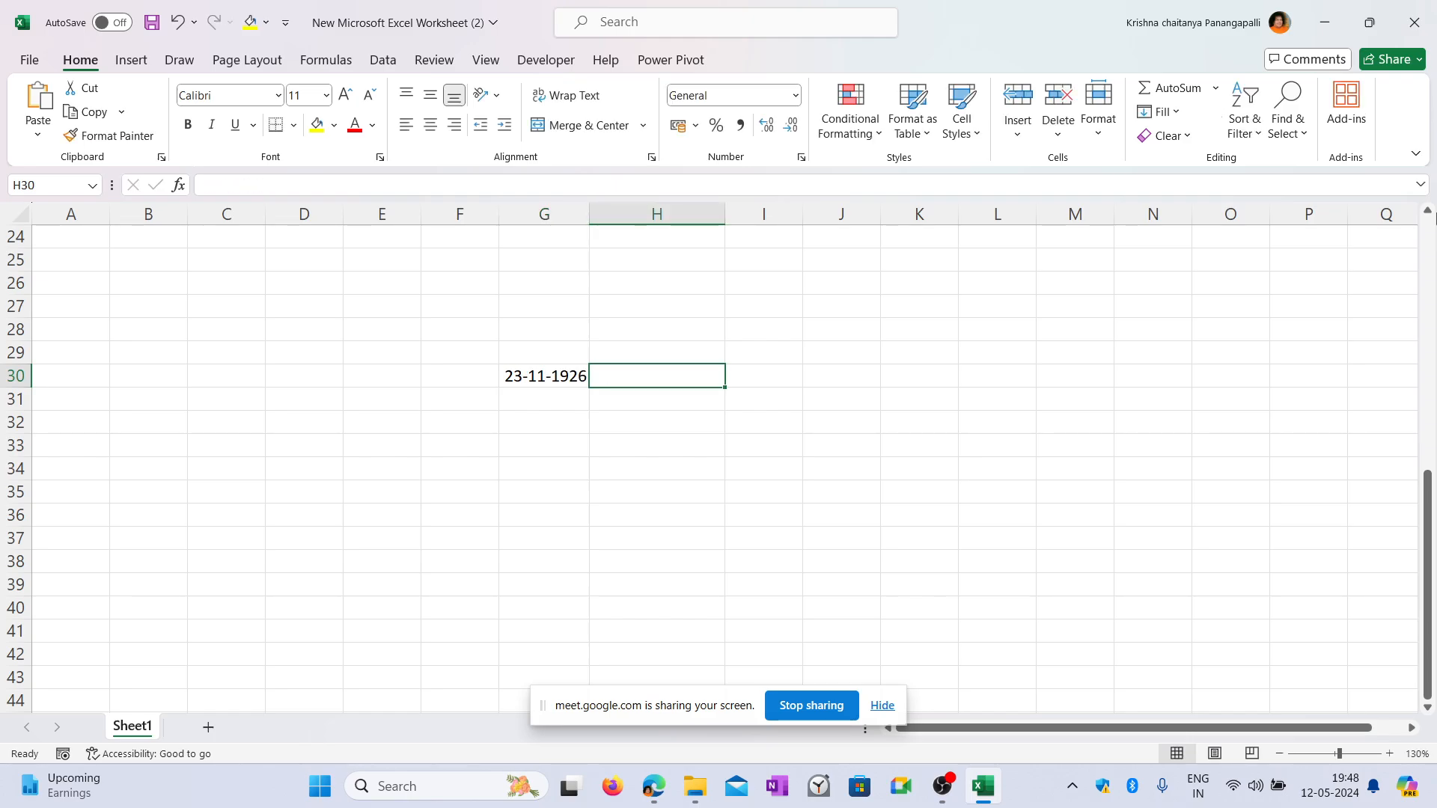
Add the heading DOB in G29 and autofill the date from G30 down to G39.
key("Down")
key("Up")
key("Up")
key("Left")
key("Down")
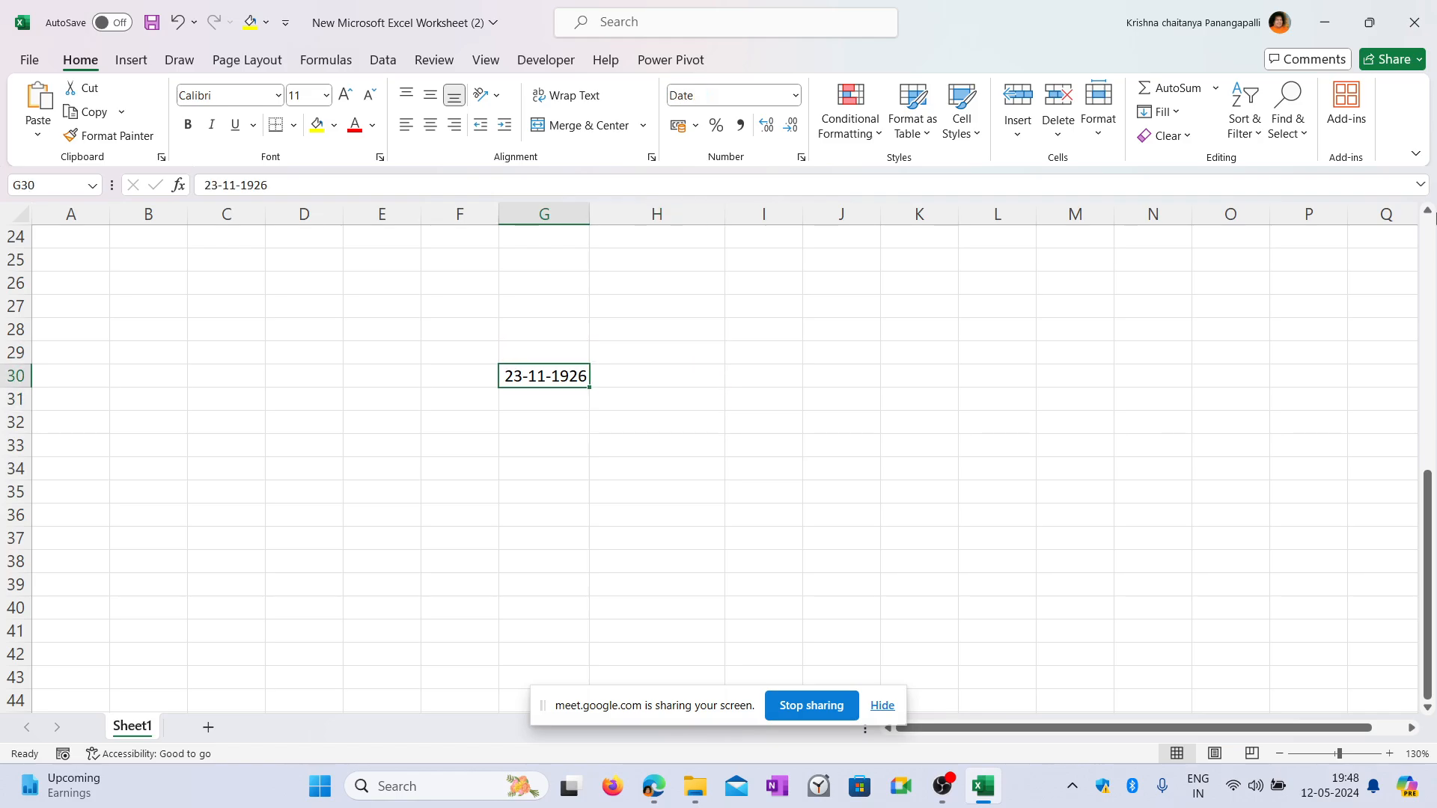
key("Up")
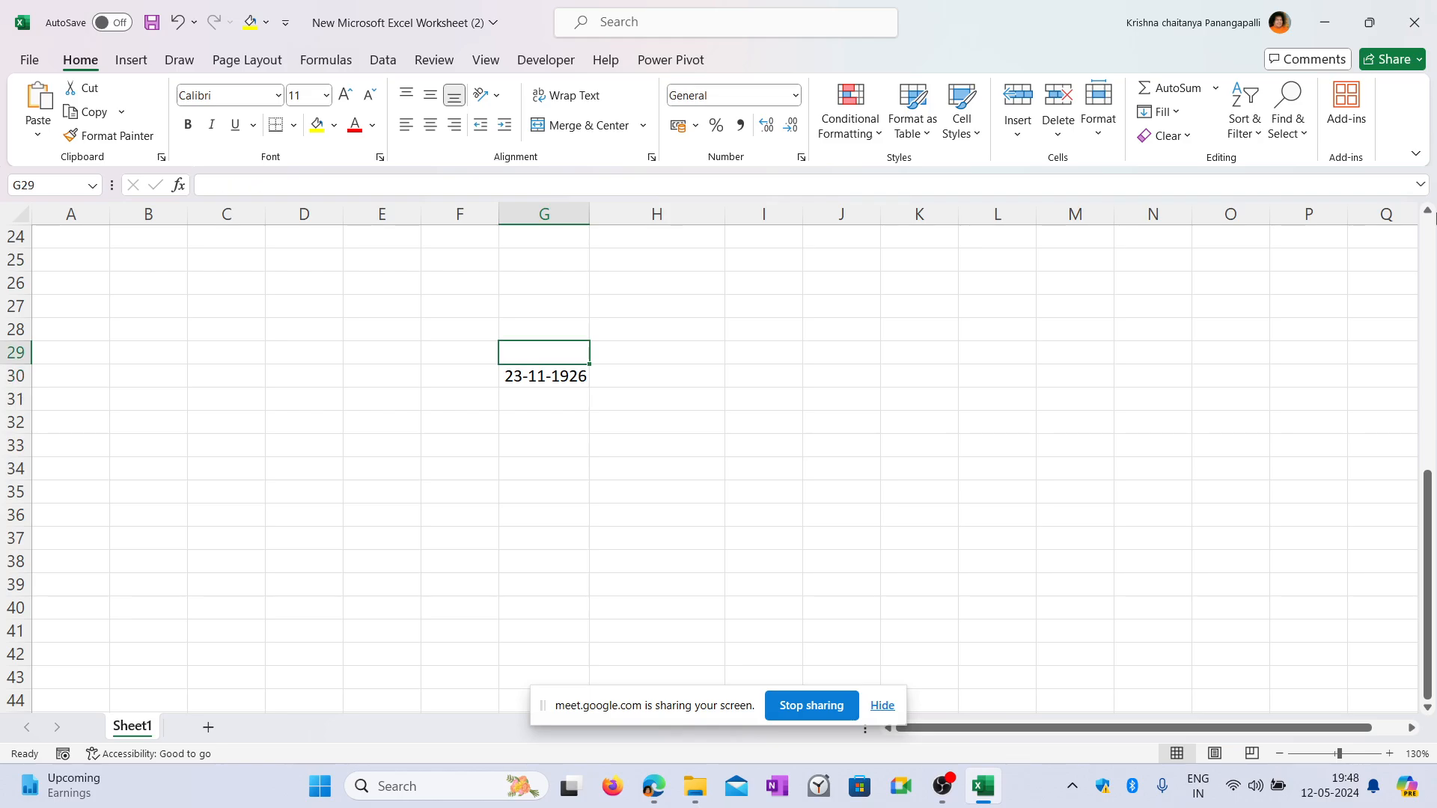
type("DOB")
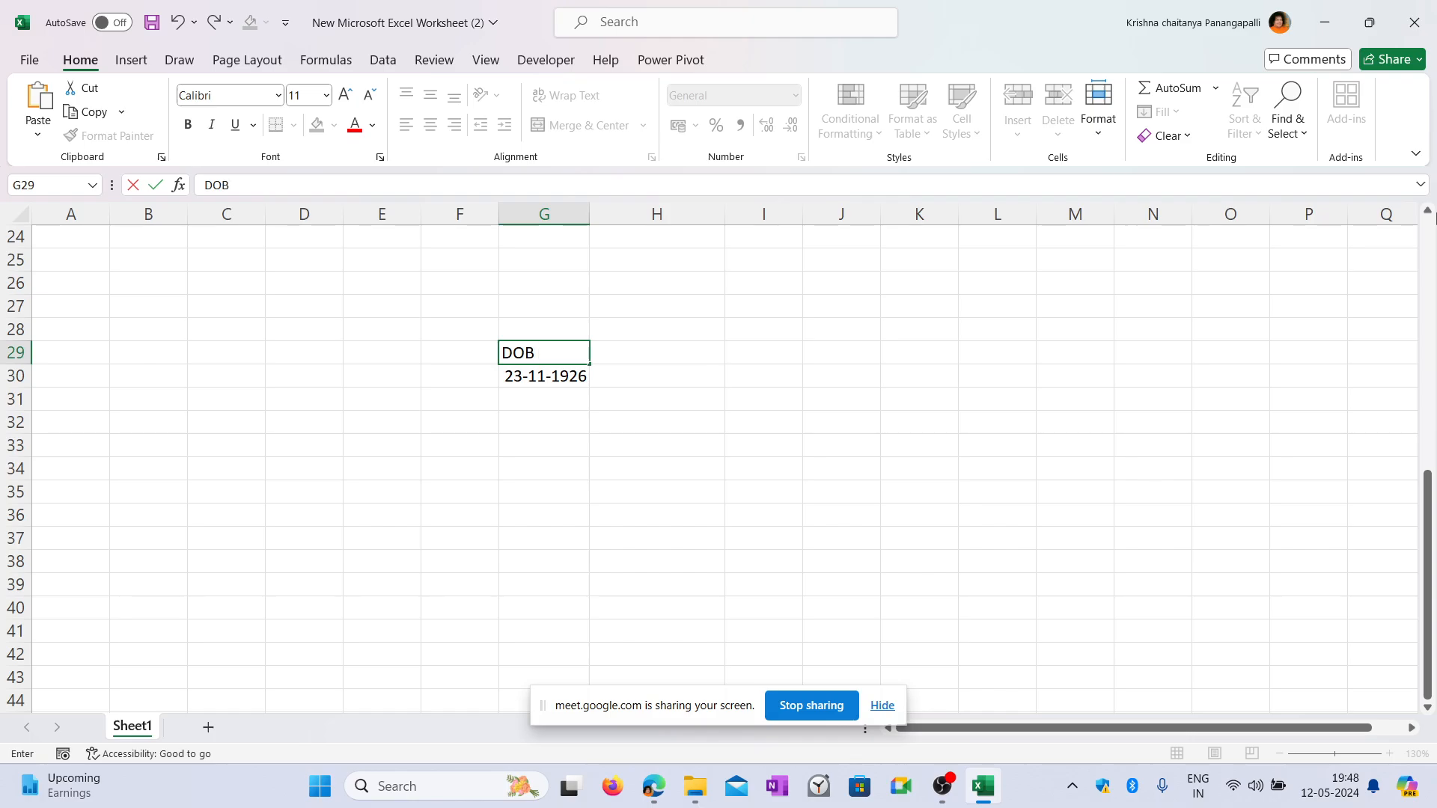
key("Return")
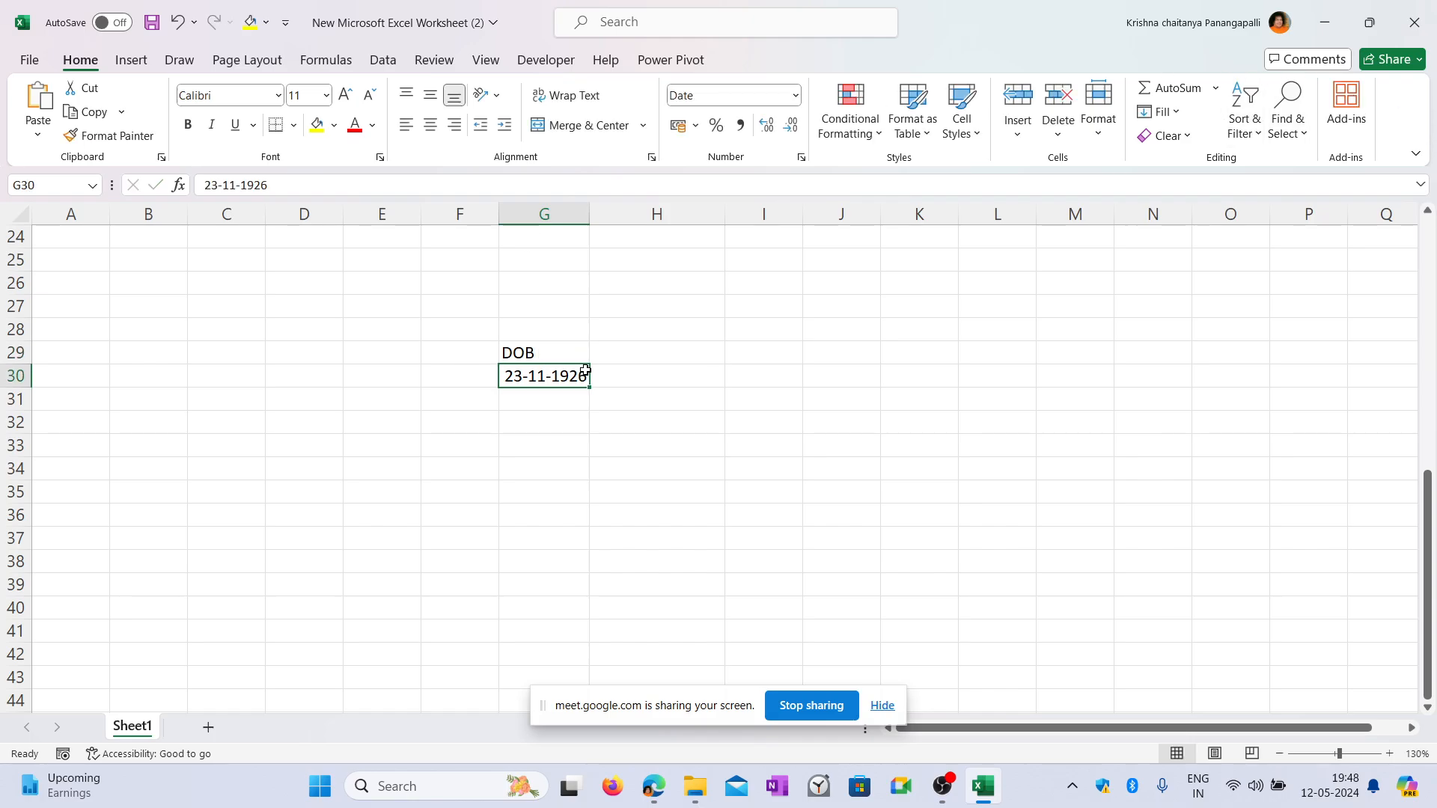
left_click_drag(588, 387, 573, 597)
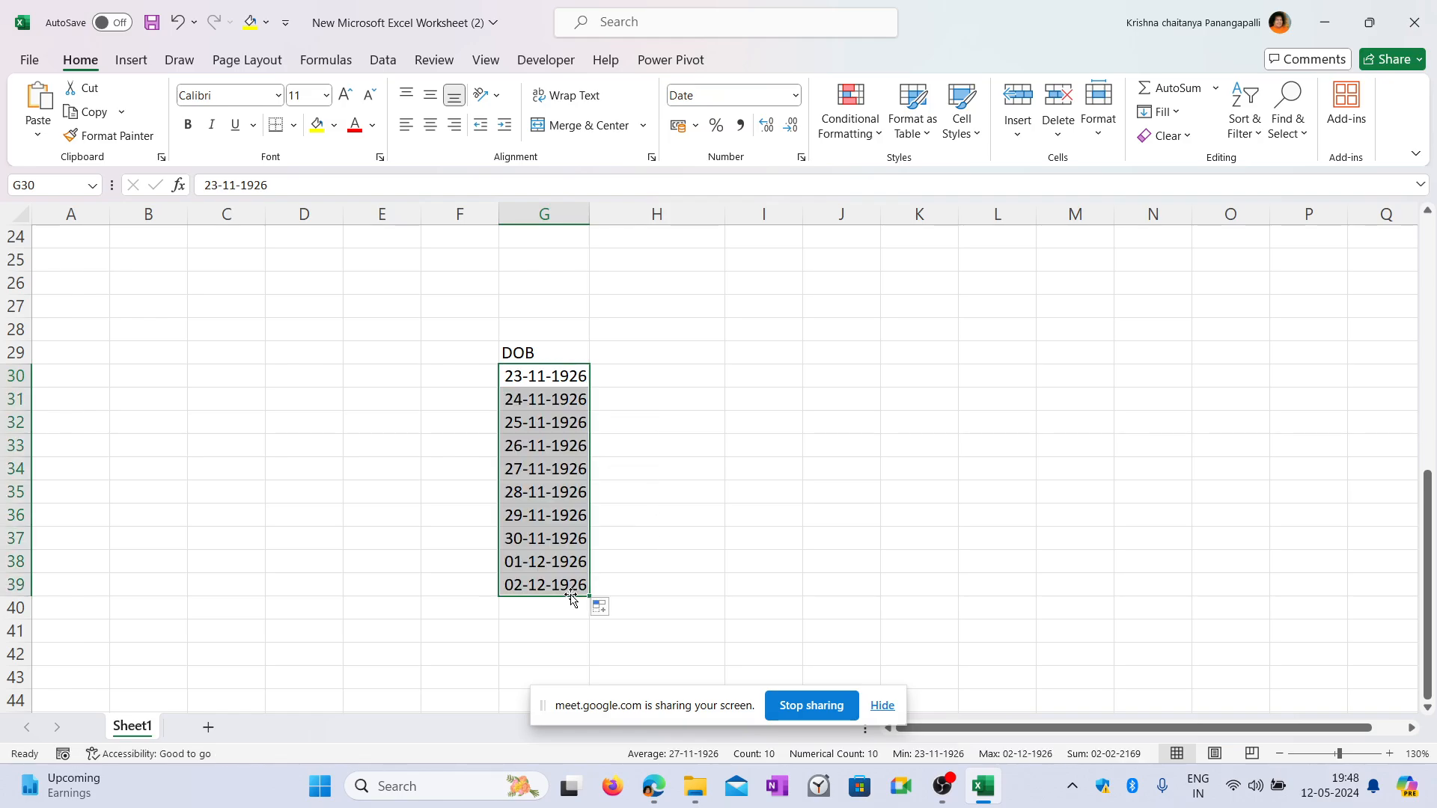
left_click(648, 536)
Add the heading YEAR in H29 and enter the formula =YEAR(G30) in H30.
left_click(638, 352)
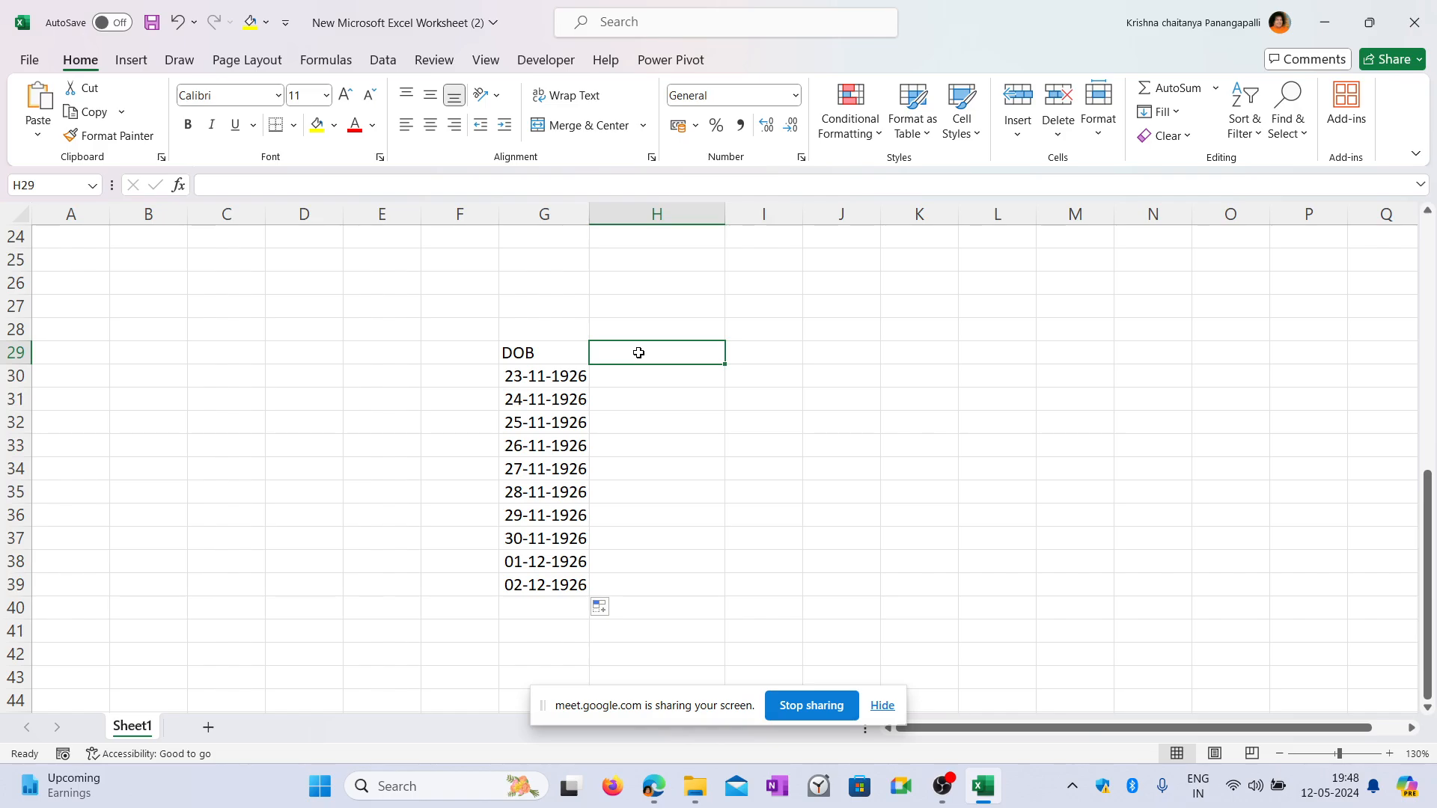
type("YEAR")
key("Return")
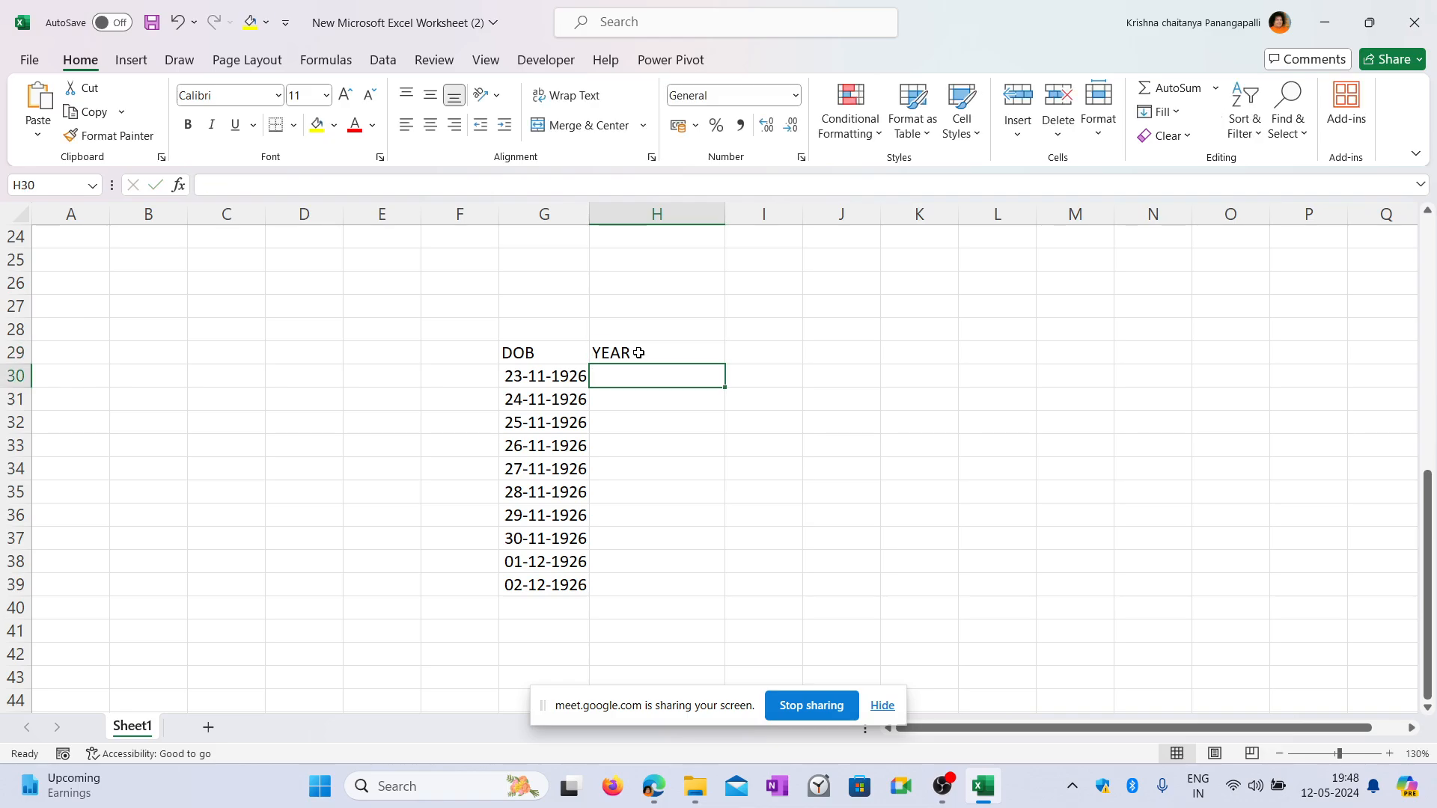
type("=YEAR")
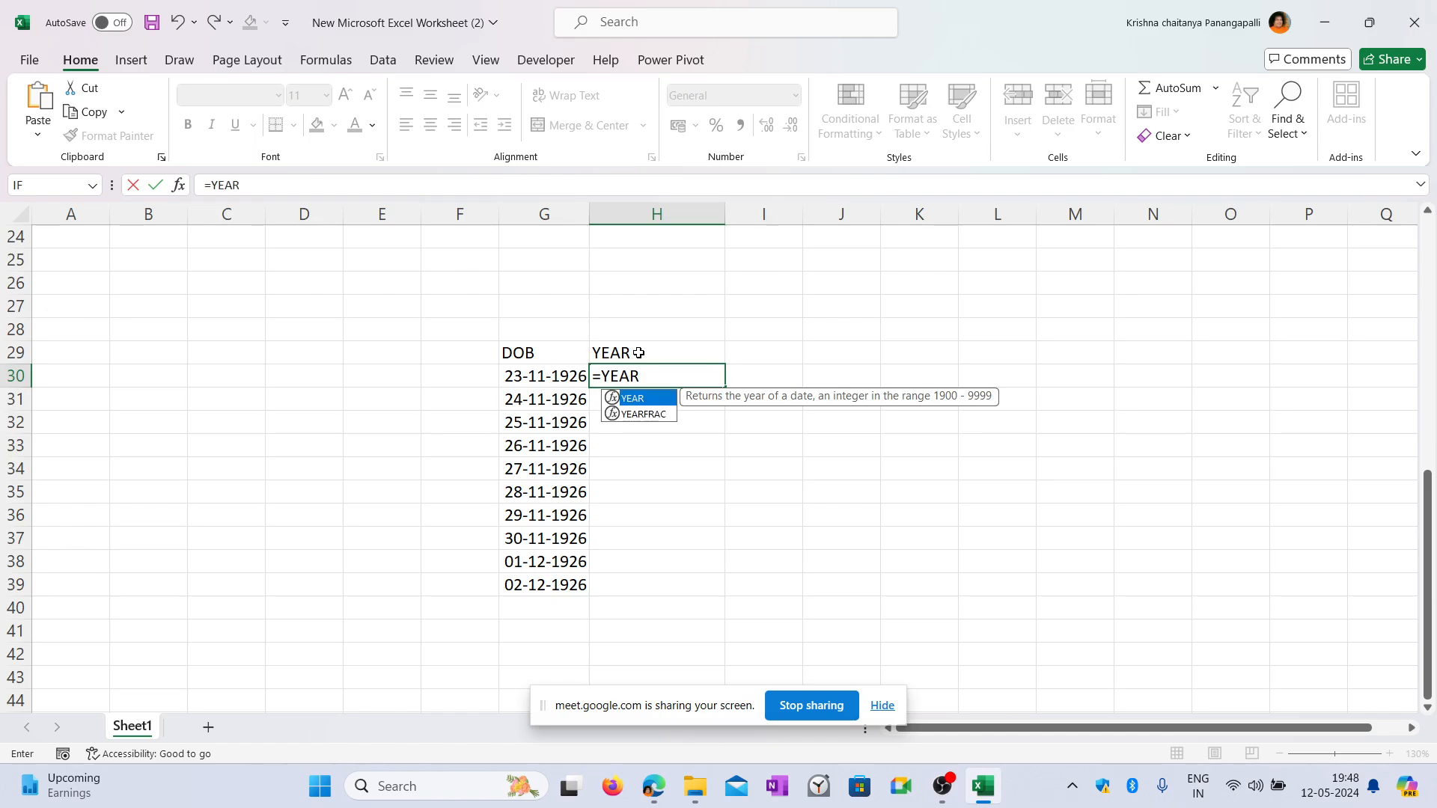
type("(")
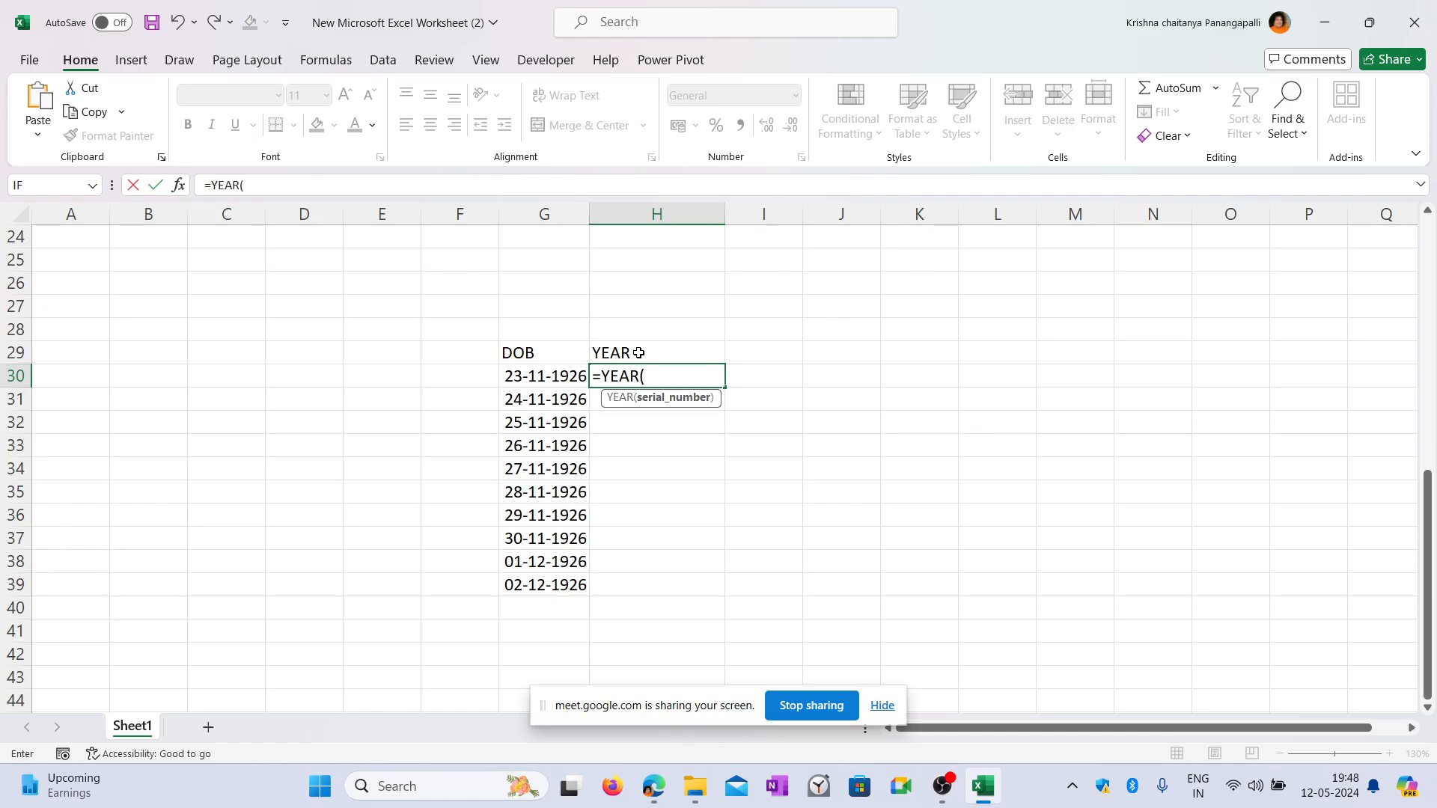
left_click(563, 378)
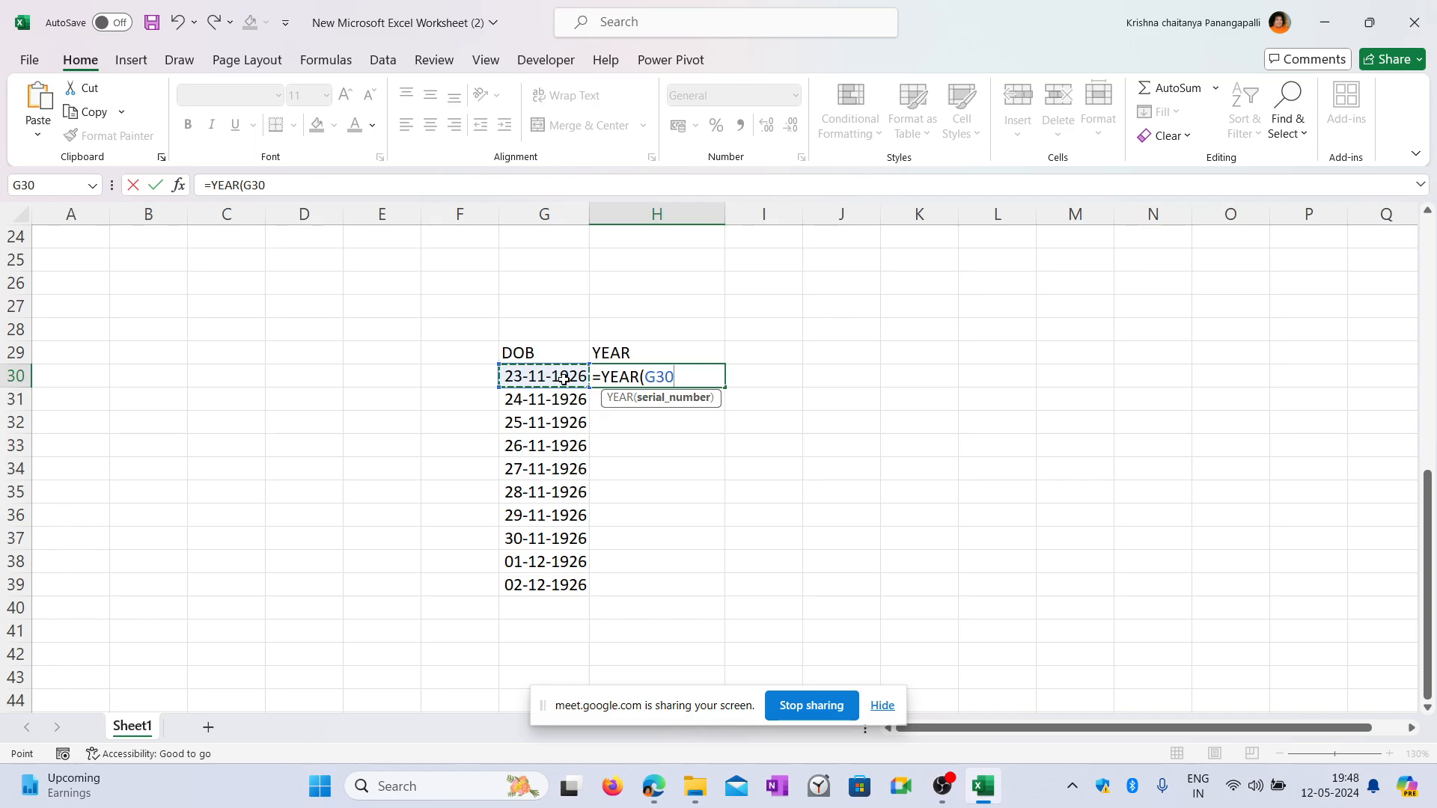
type(")")
key("Return")
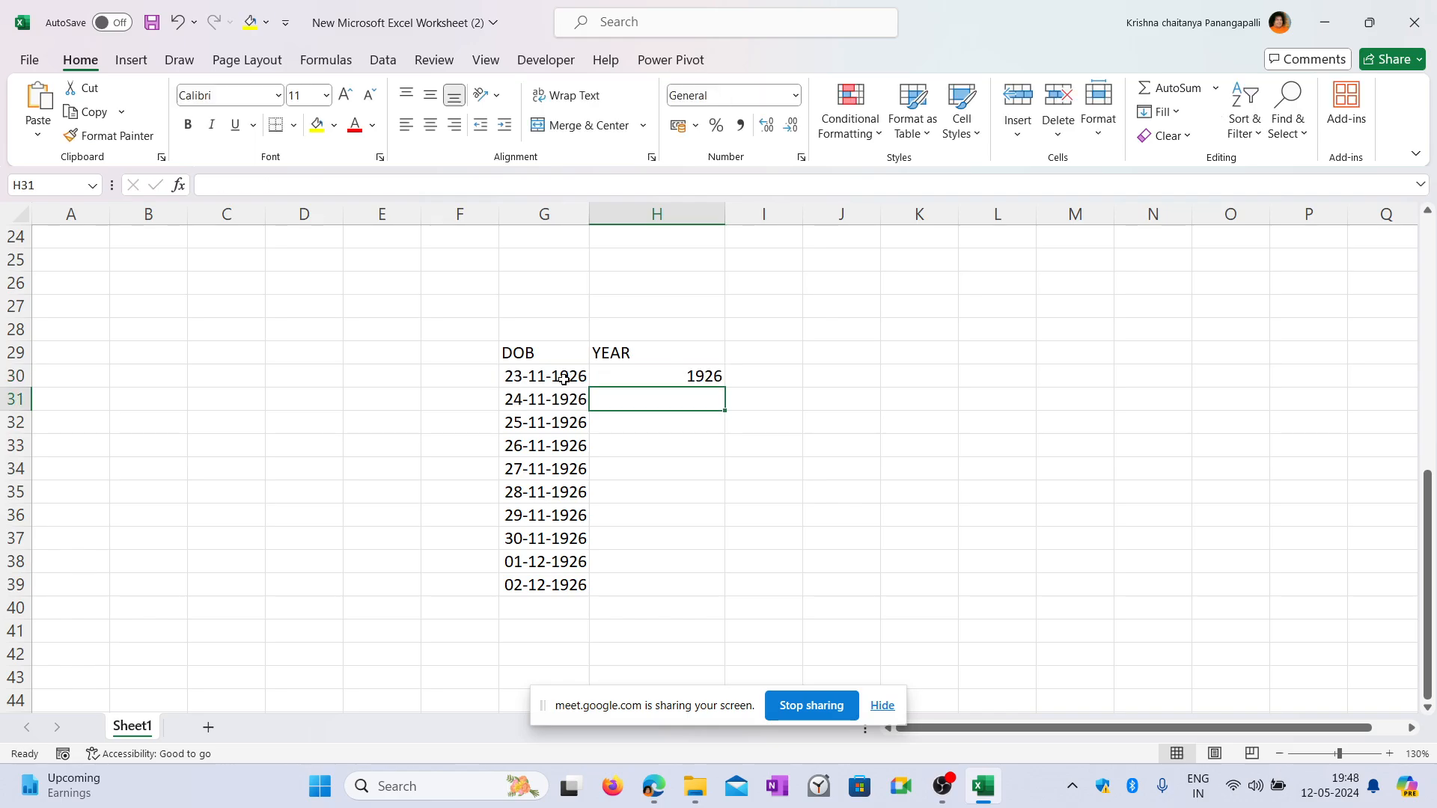
Autofill the YEAR formula from H30 down to H39.
left_click(643, 383)
left_click(683, 399)
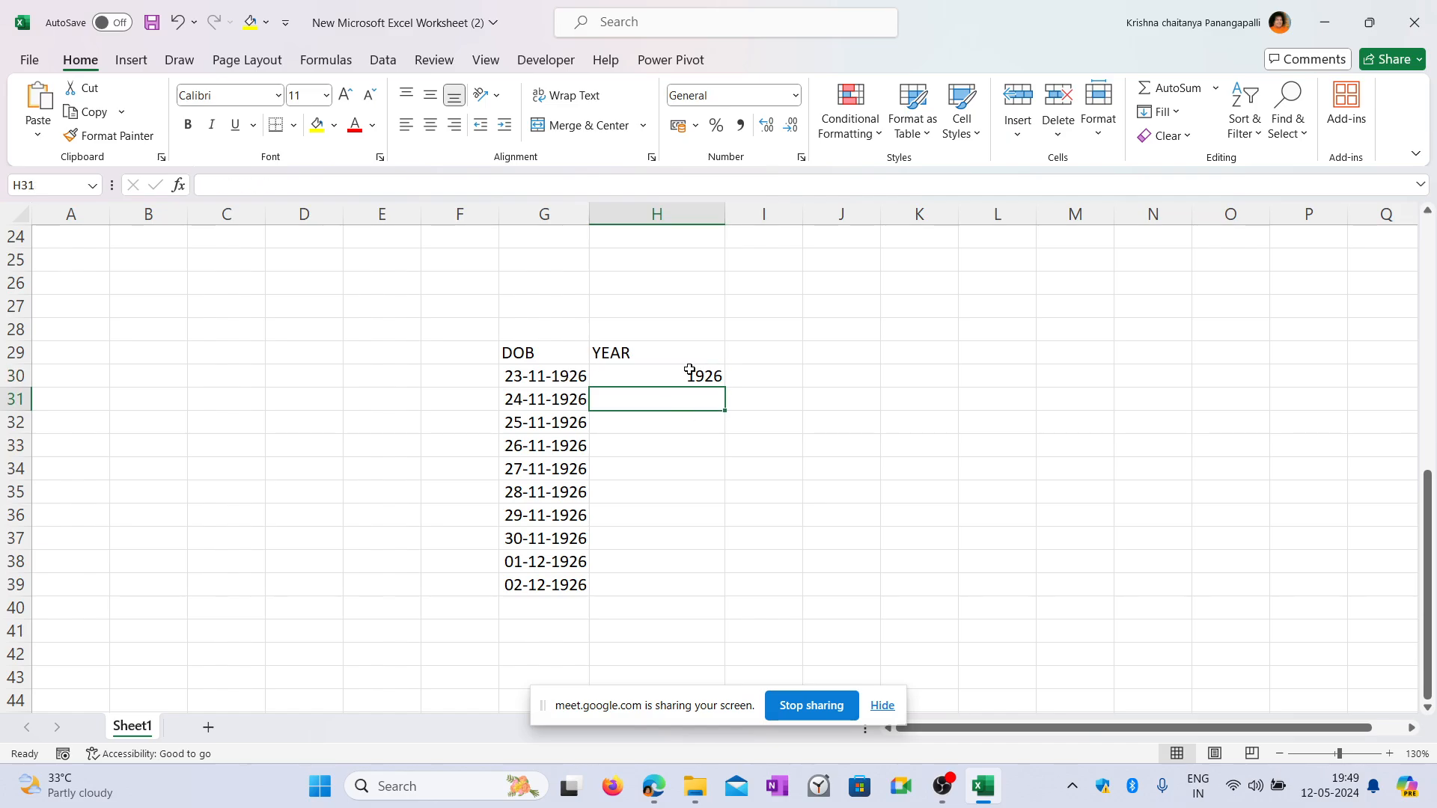
left_click(689, 372)
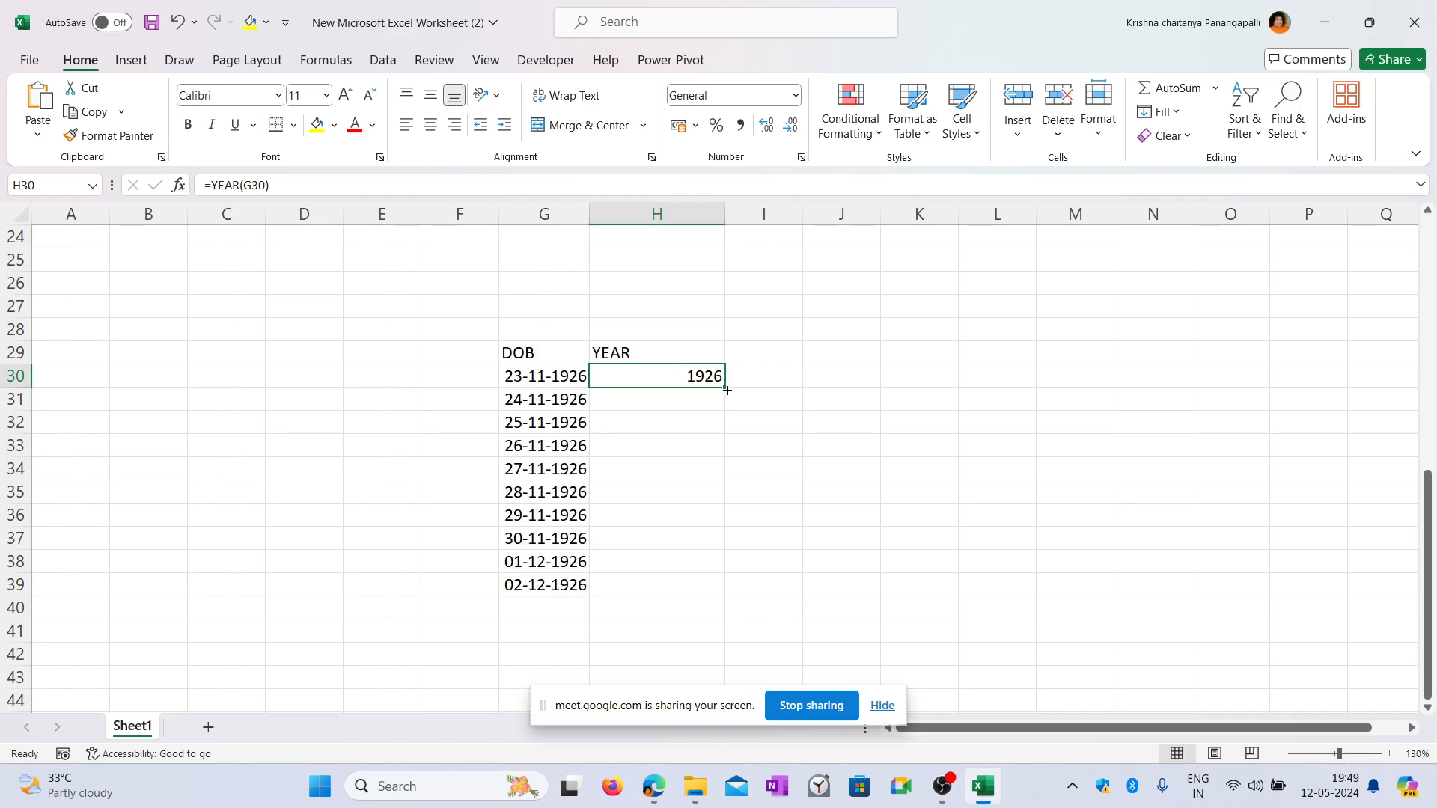
left_click_drag(724, 387, 705, 588)
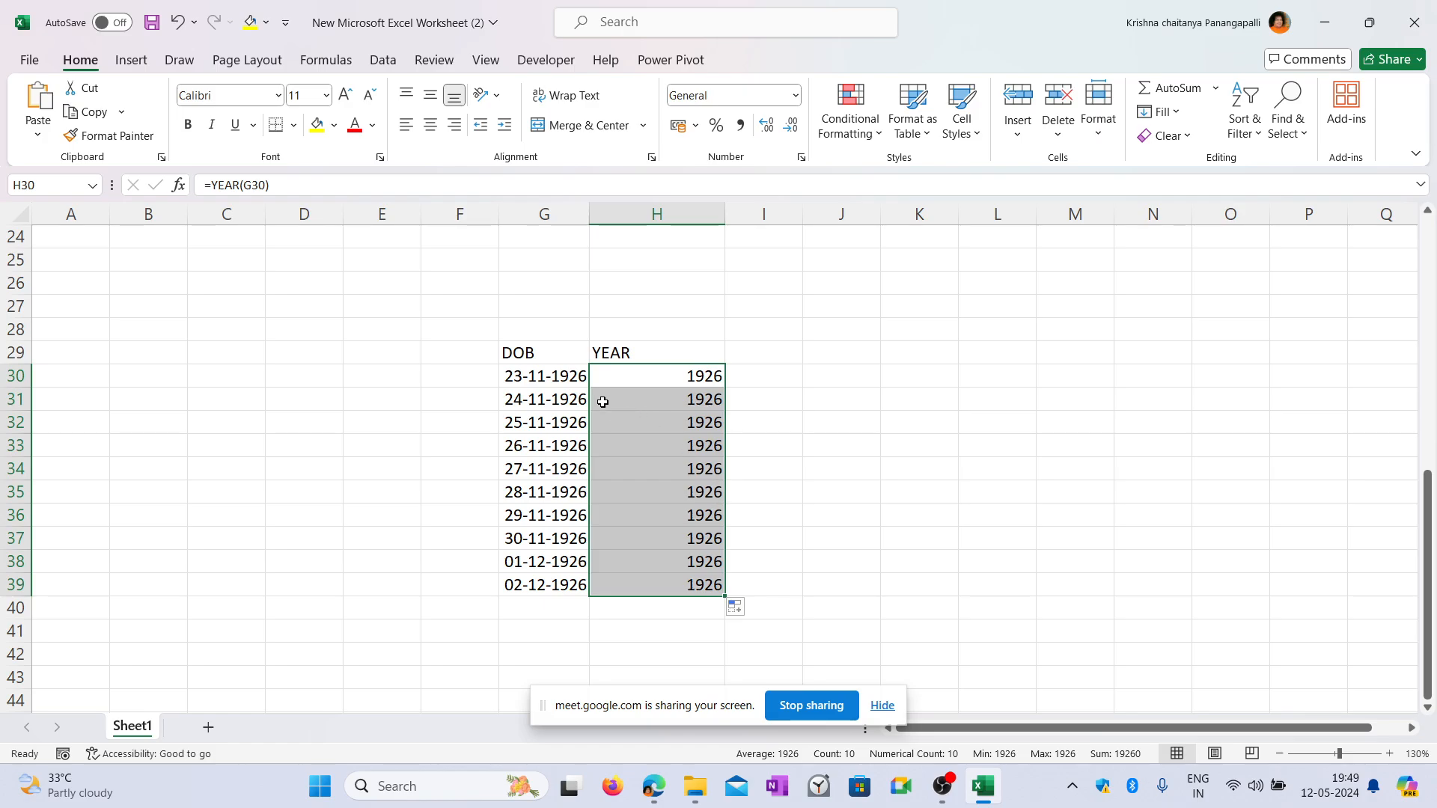
Change the year of the date in G31 to 1927 and check the YEAR formula in H31.
left_click(552, 403)
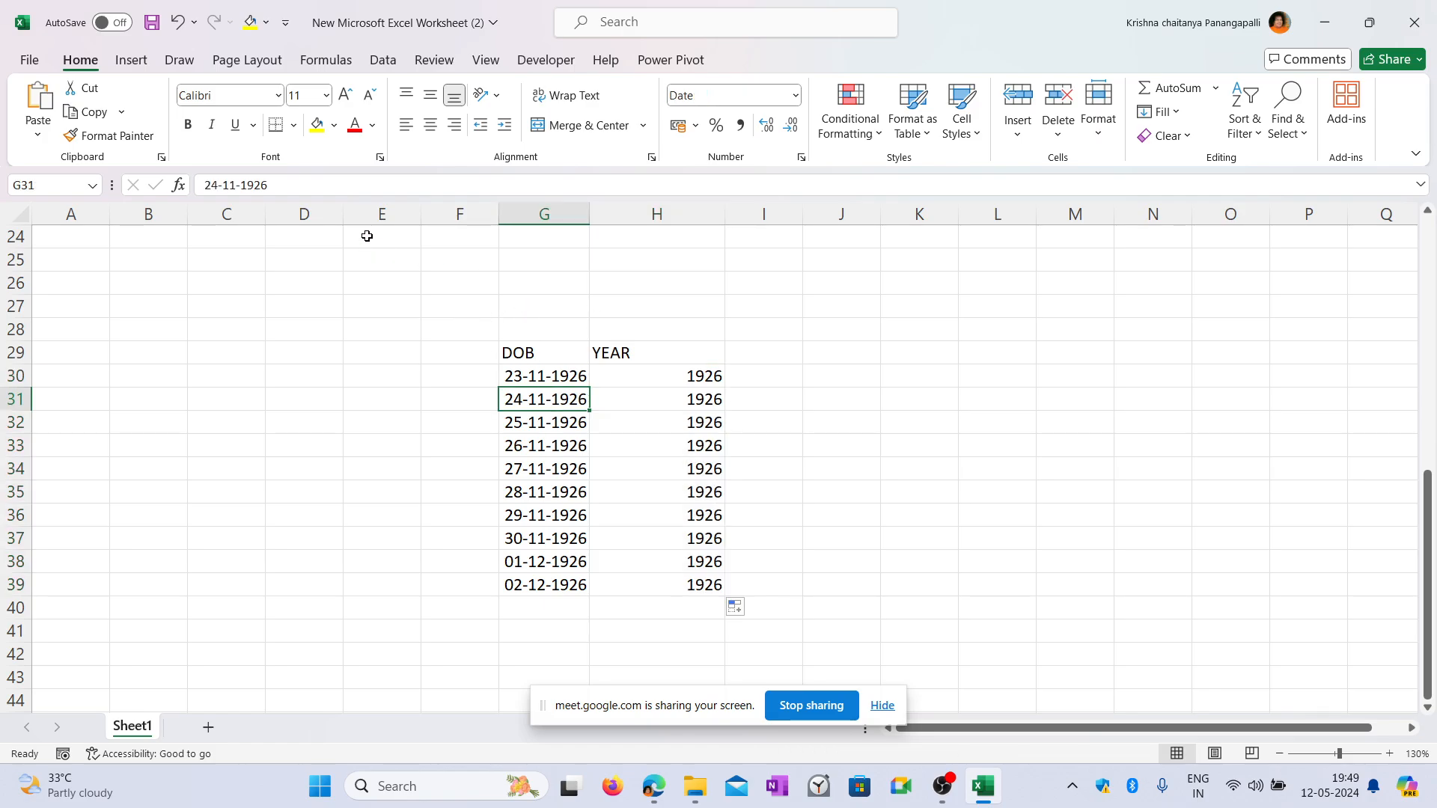
left_click(289, 184)
key("BackSpace")
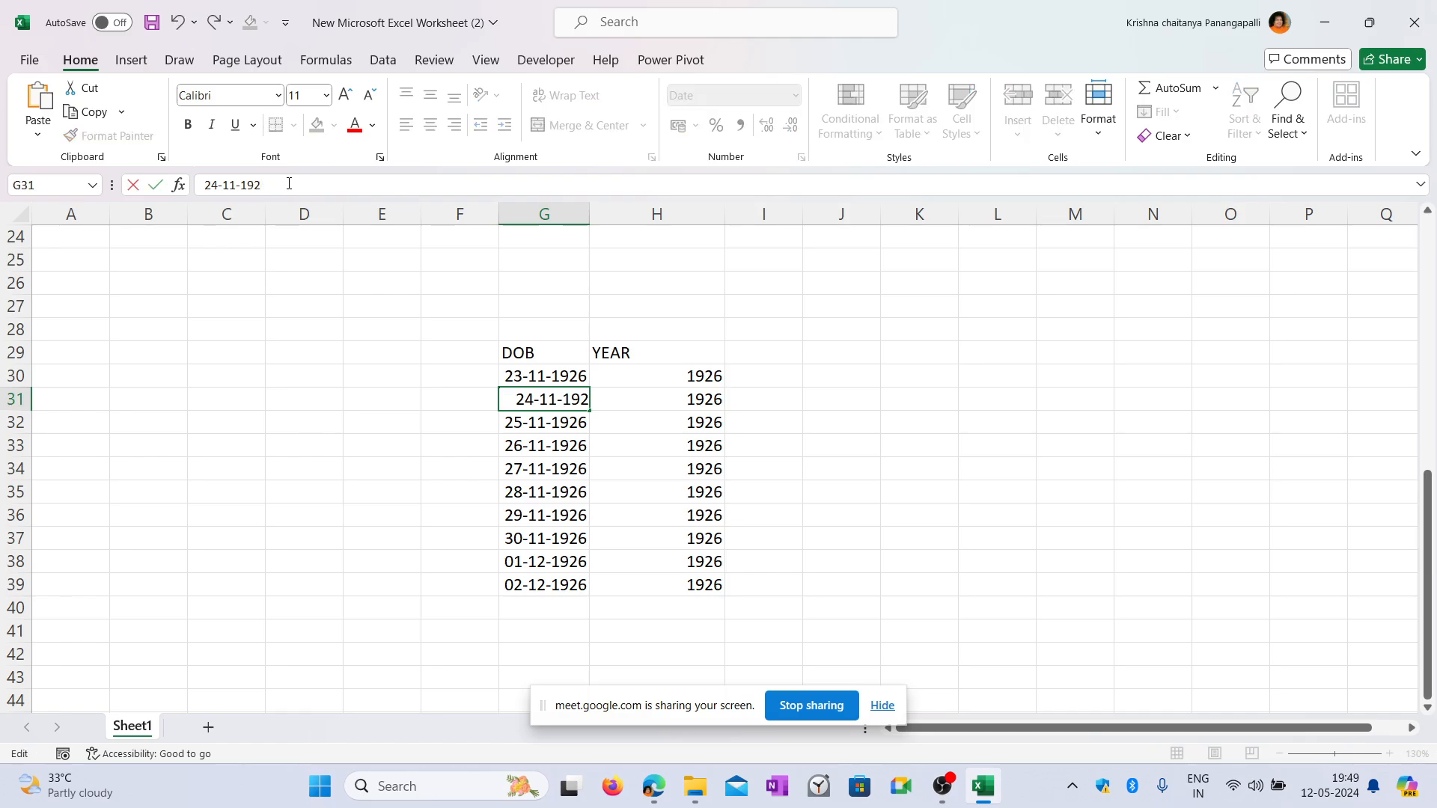
type("7")
key("Return")
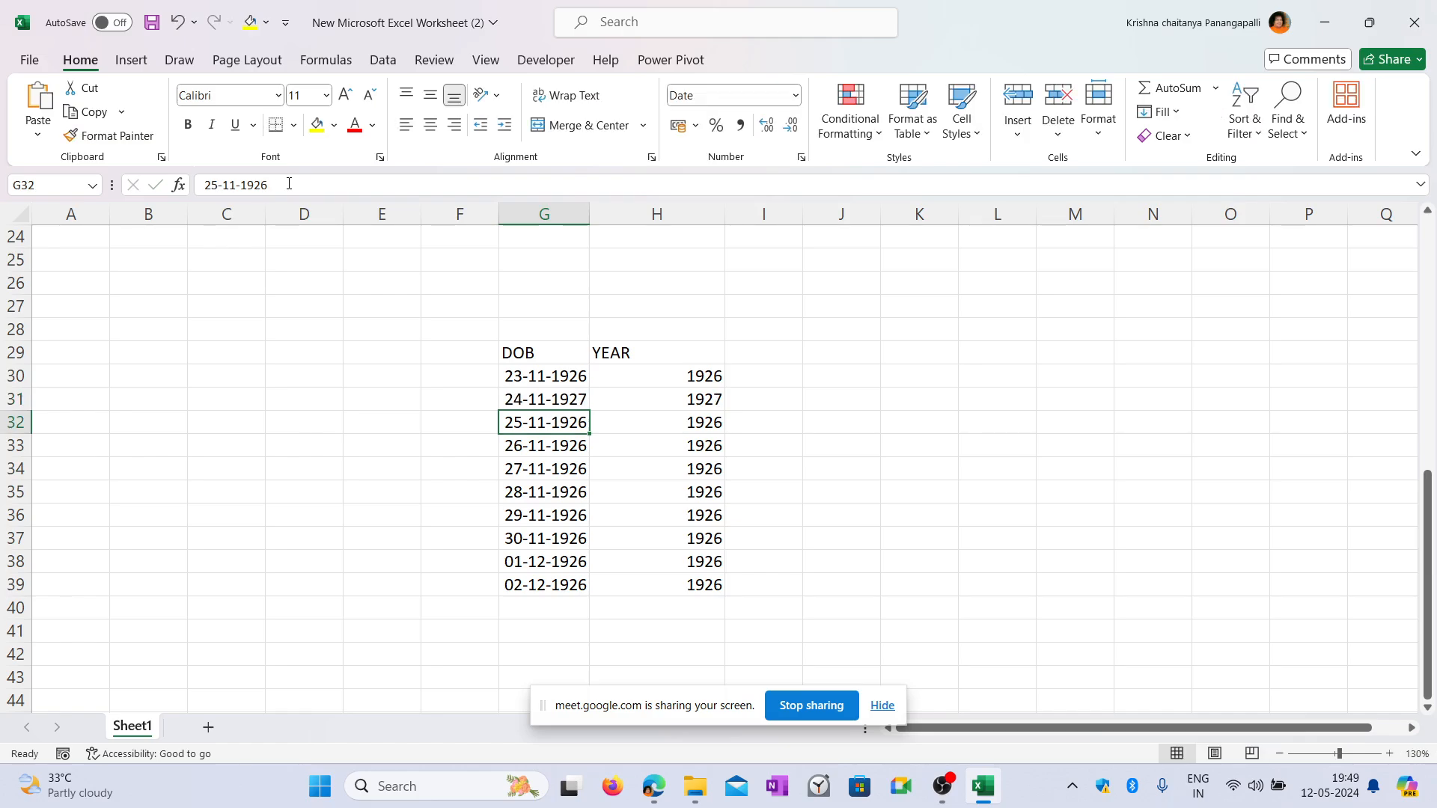
left_click(687, 404)
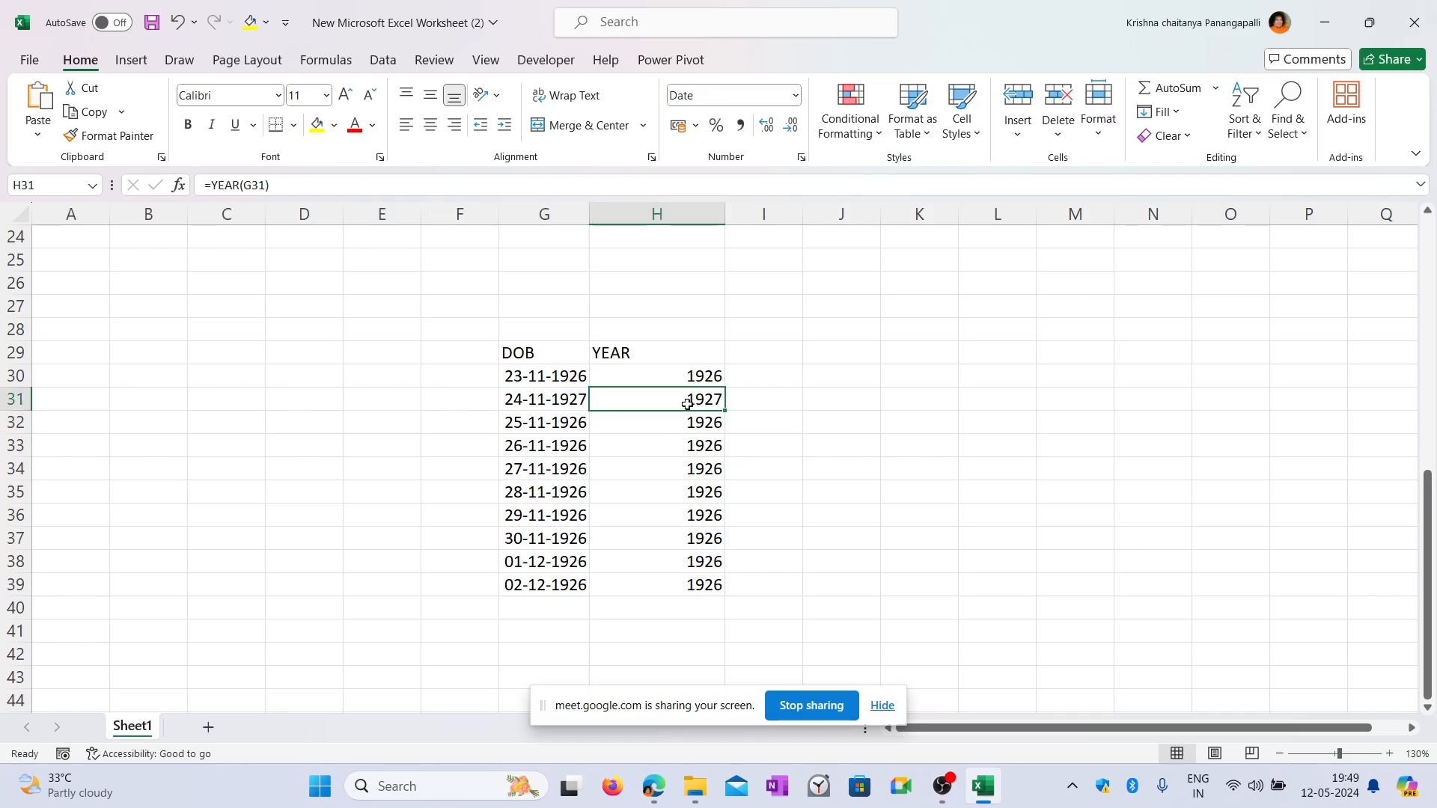
Change the year of the date in G34 to 1929 and check the YEAR formula in H34.
left_click(576, 474)
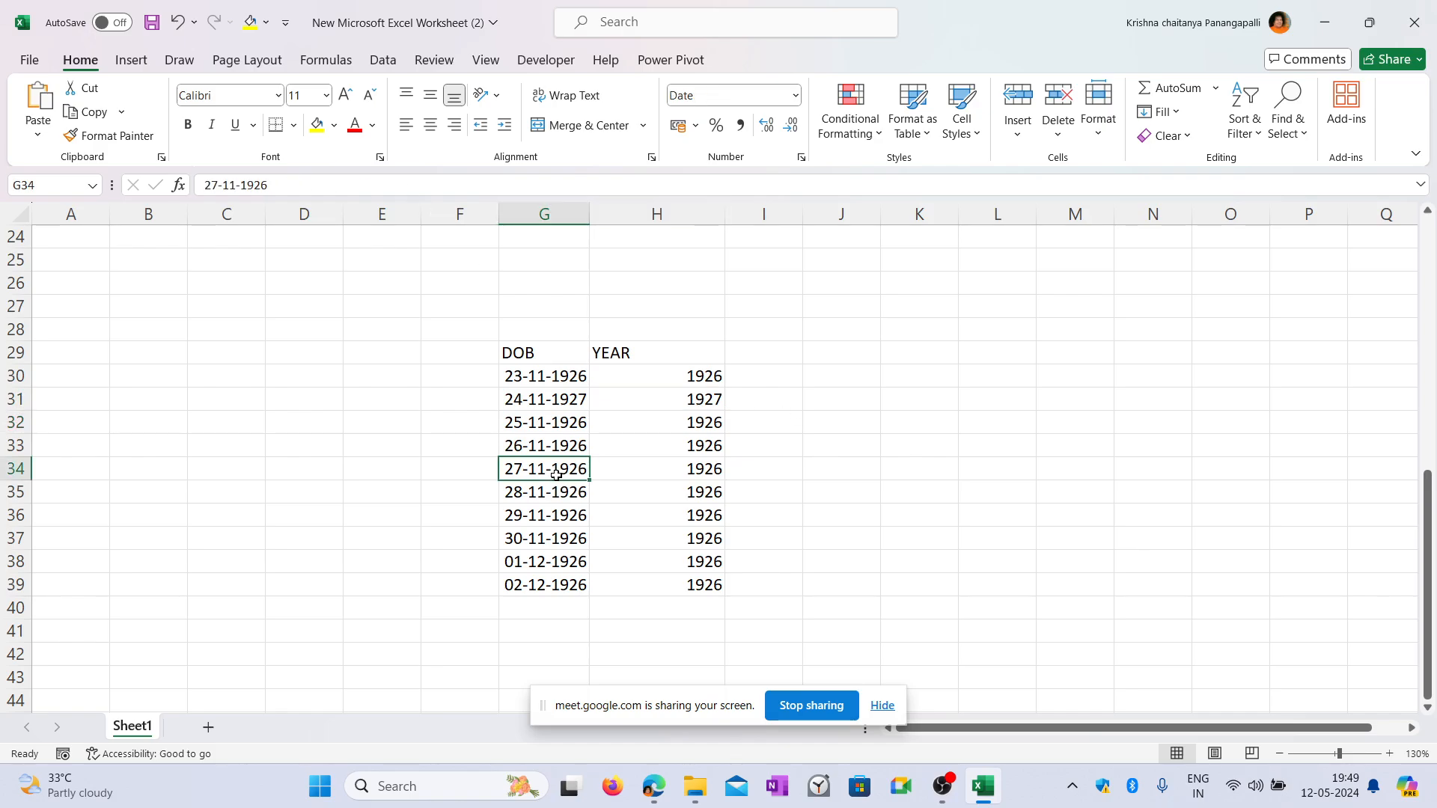
left_click(356, 184)
key("BackSpace")
type("9")
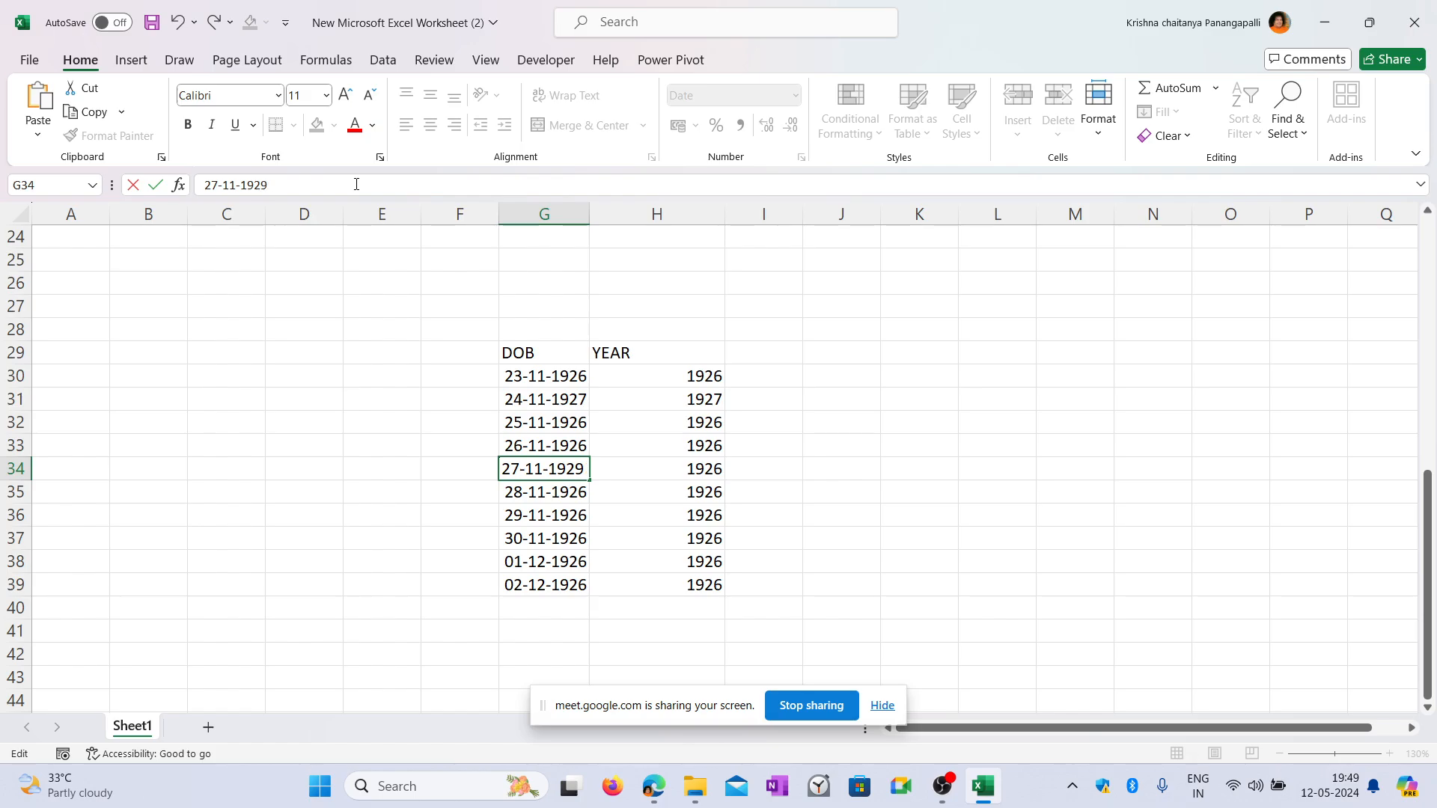
key("Return")
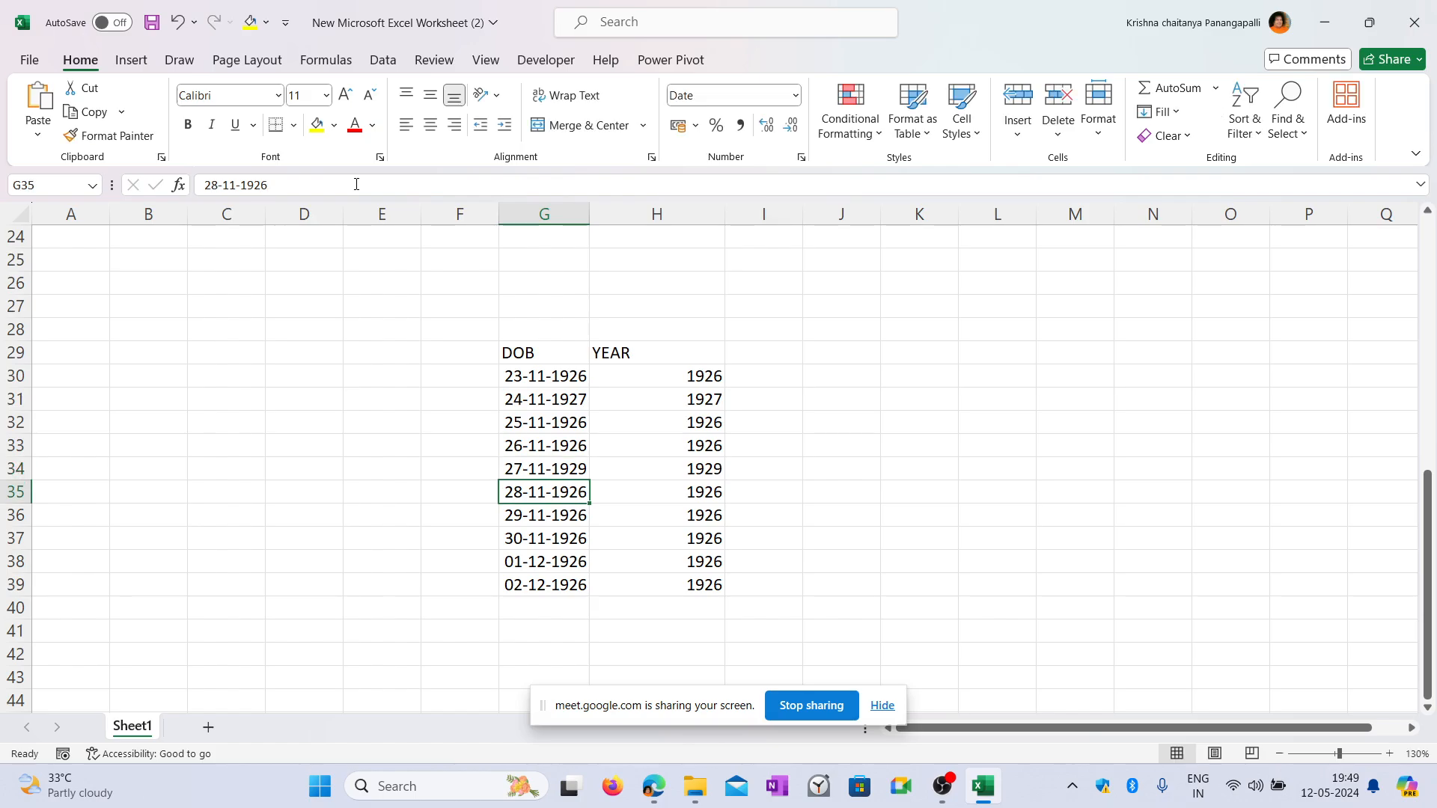
key("Right")
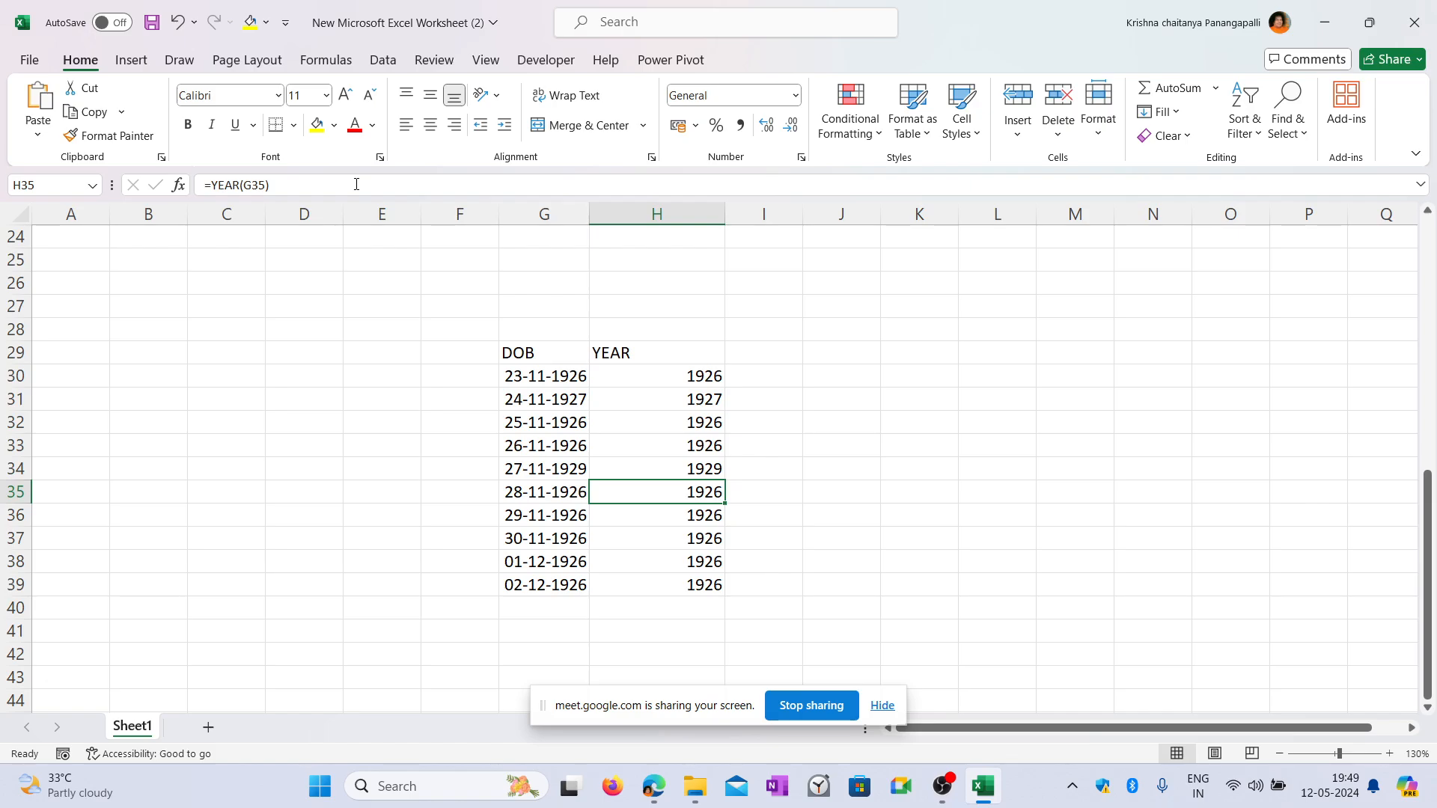
left_click(703, 473)
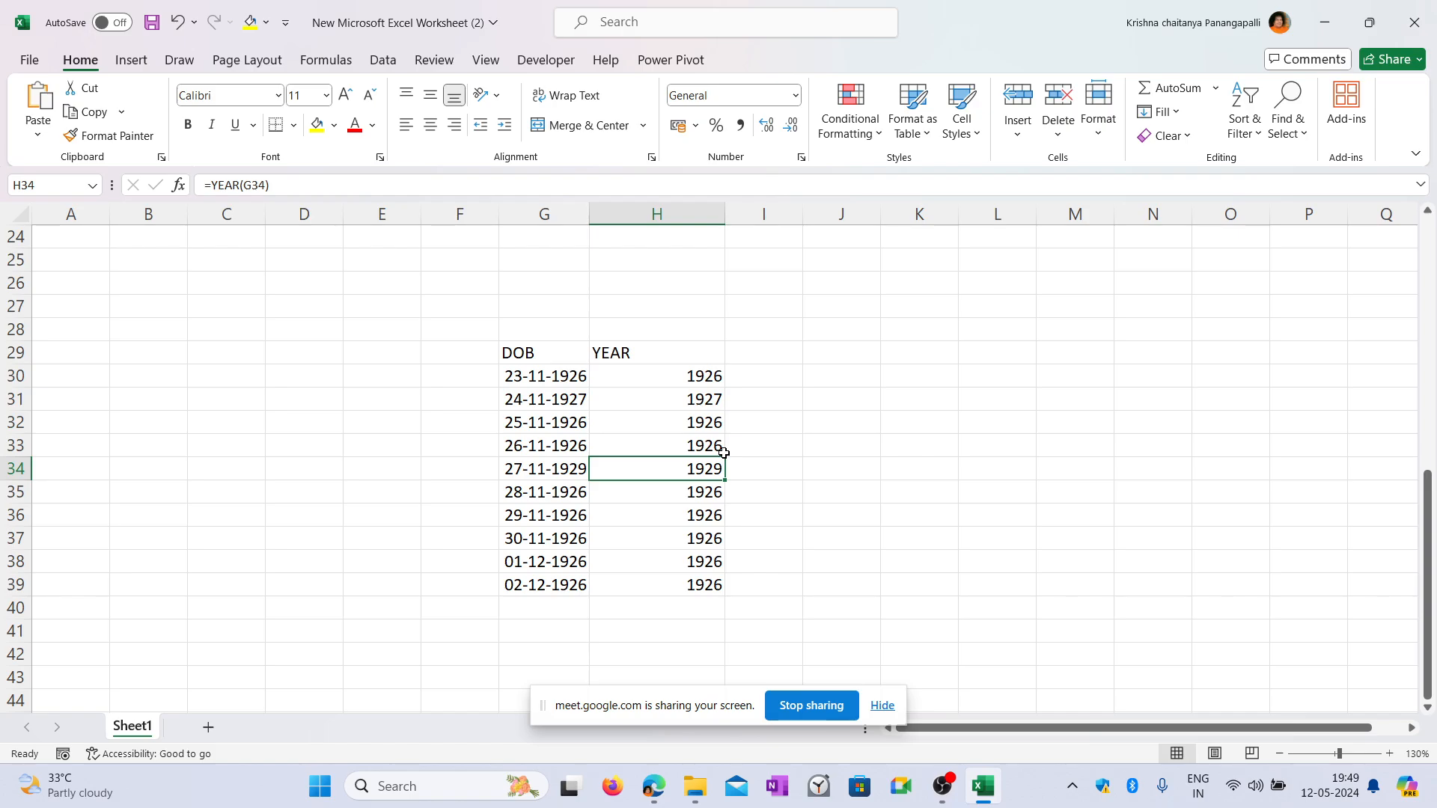
Add the heading MONTH in I29 beside the YEAR column.
left_click(754, 360)
type("moN")
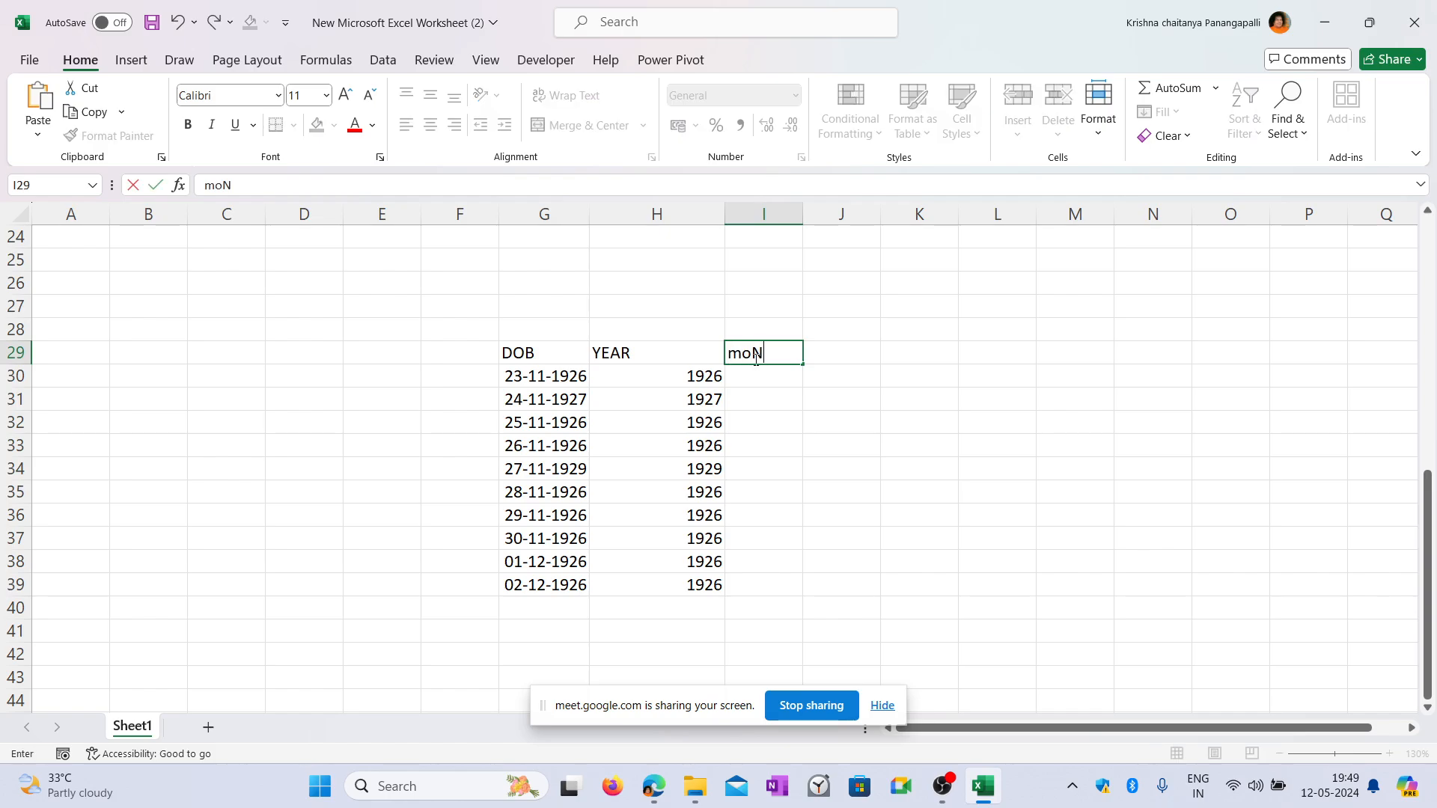
key("BackSpace")
key("BackSpace")
key("BackSpace")
type("MONTH")
key("Return")
Enter =MONTH(G30) in I30 and autofill the formula down to I39.
type("=")
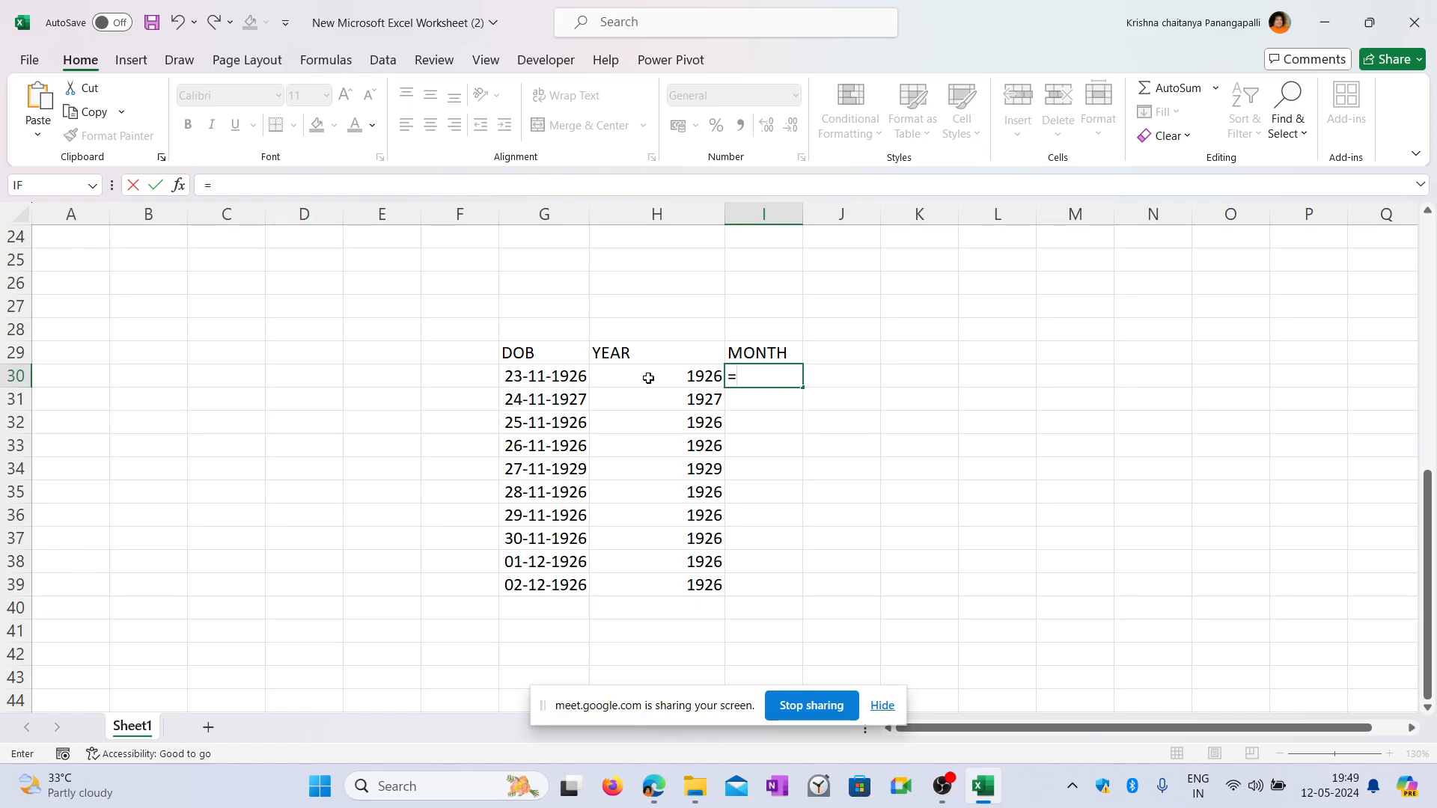
type("MO")
key("BackSpace")
type("MONTH")
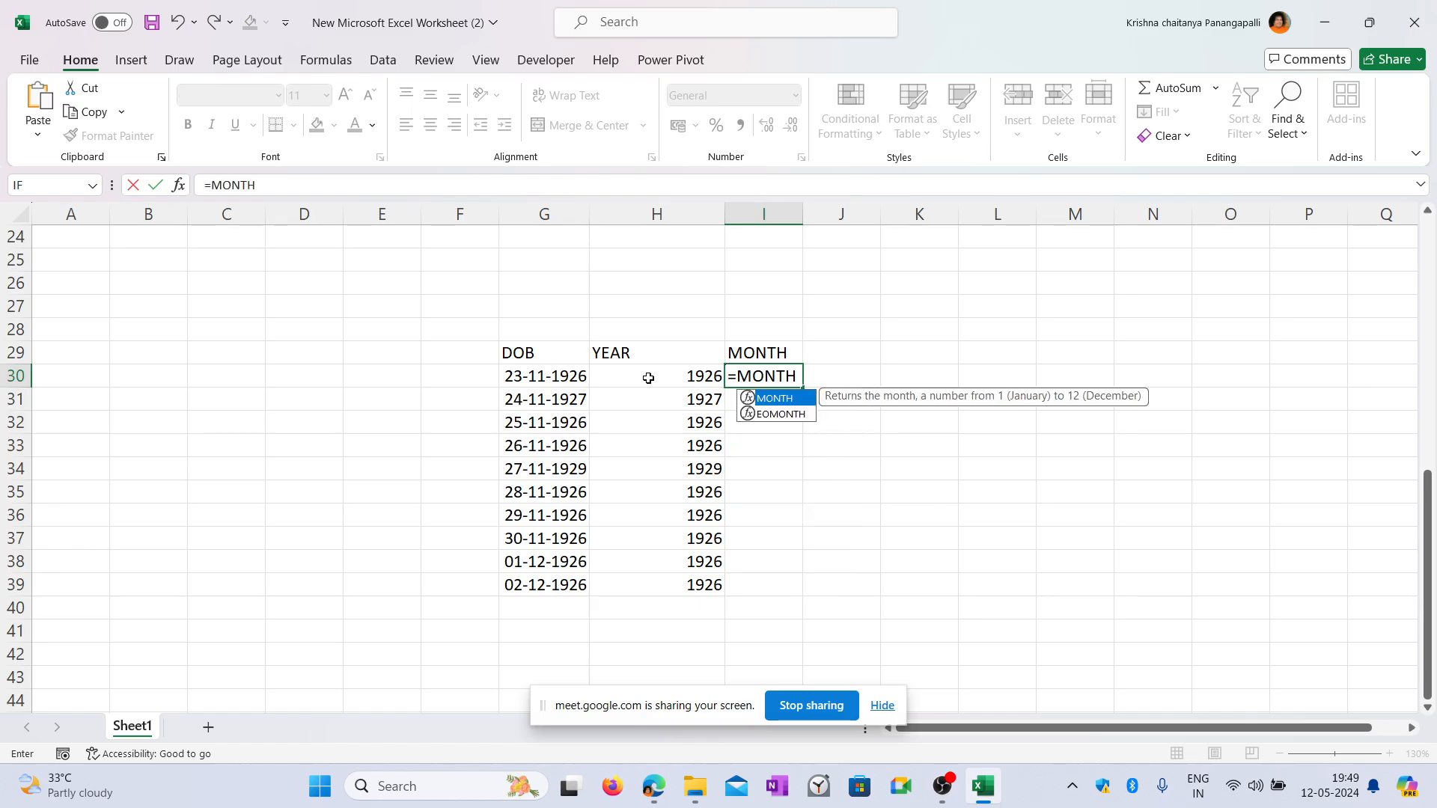
type("(")
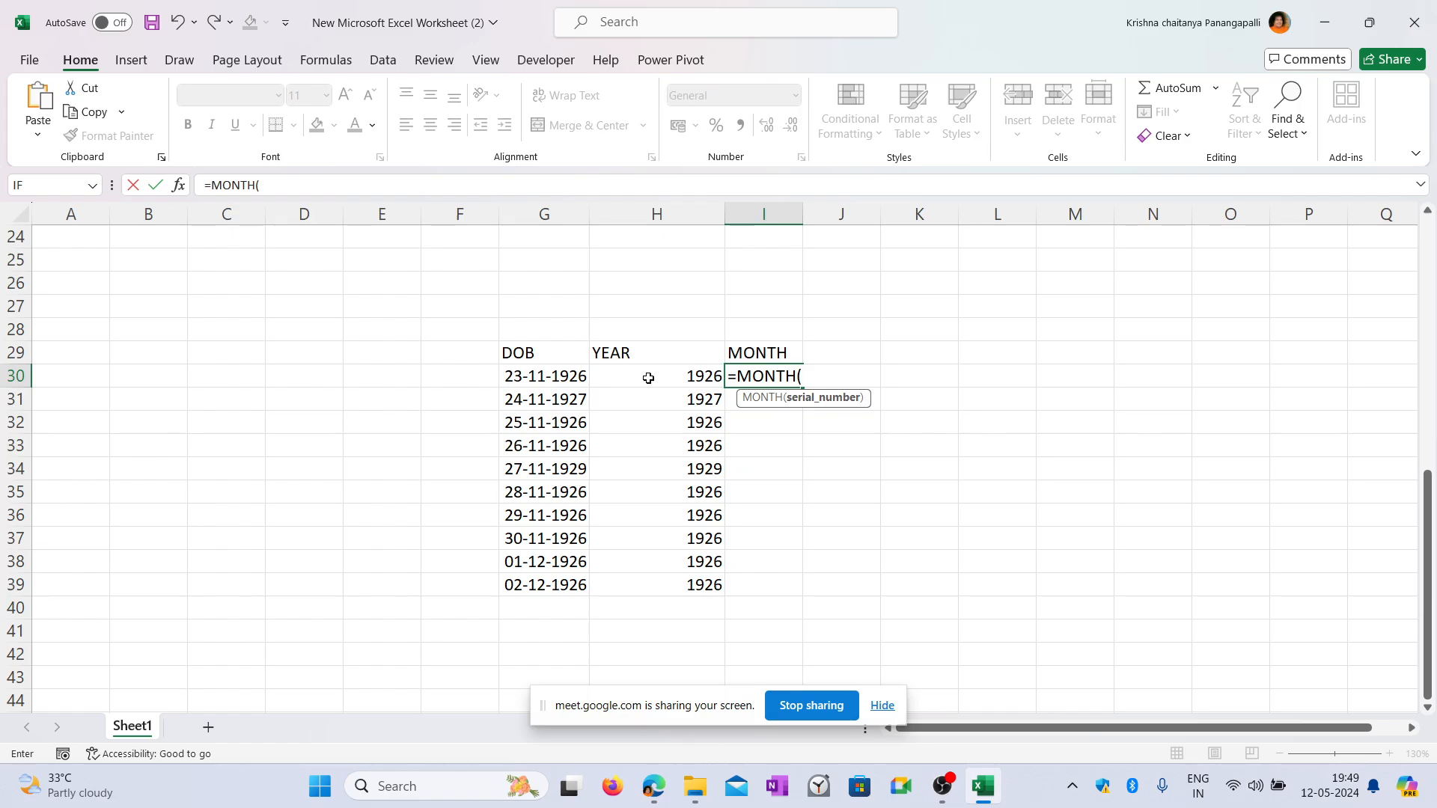
left_click(564, 374)
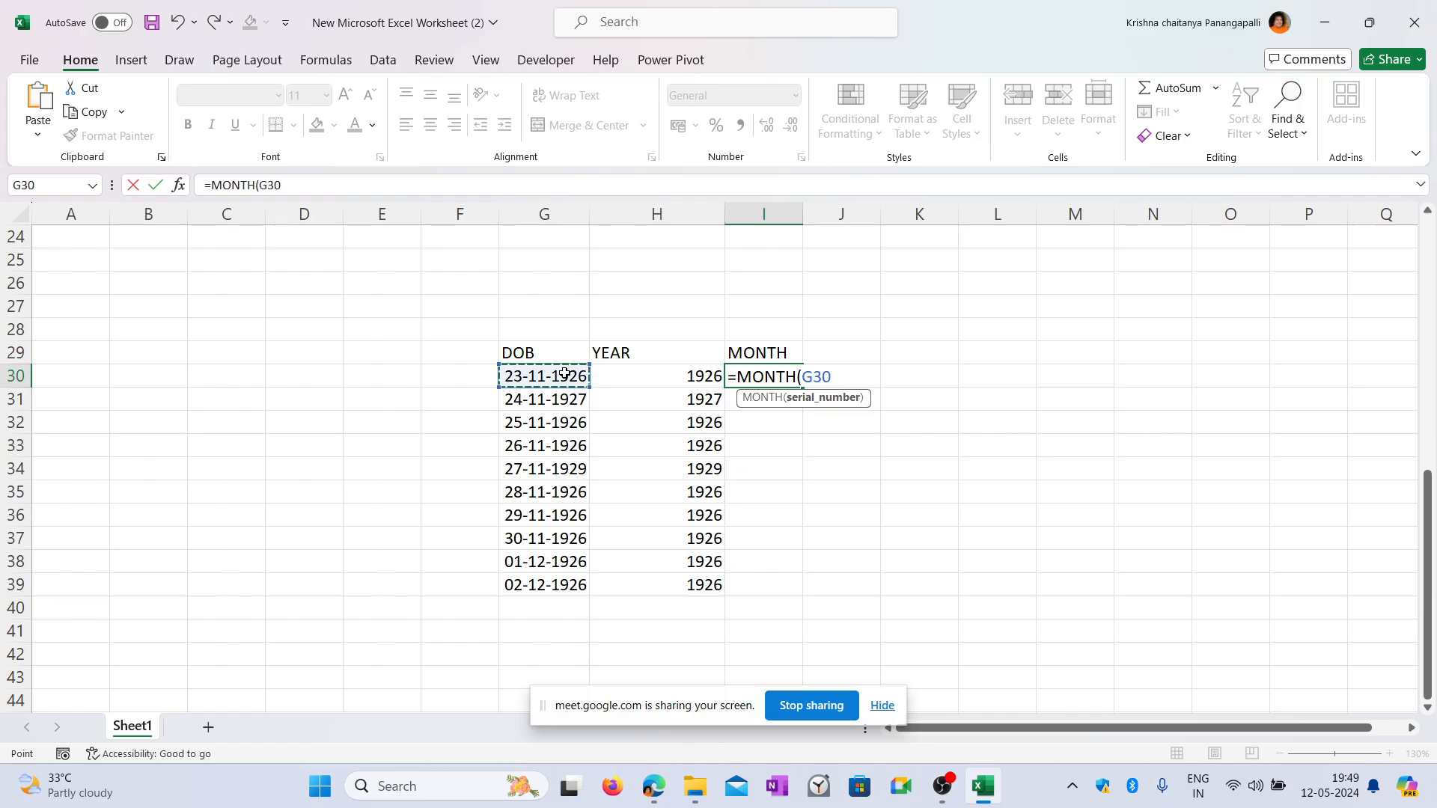
type(")")
key("Return")
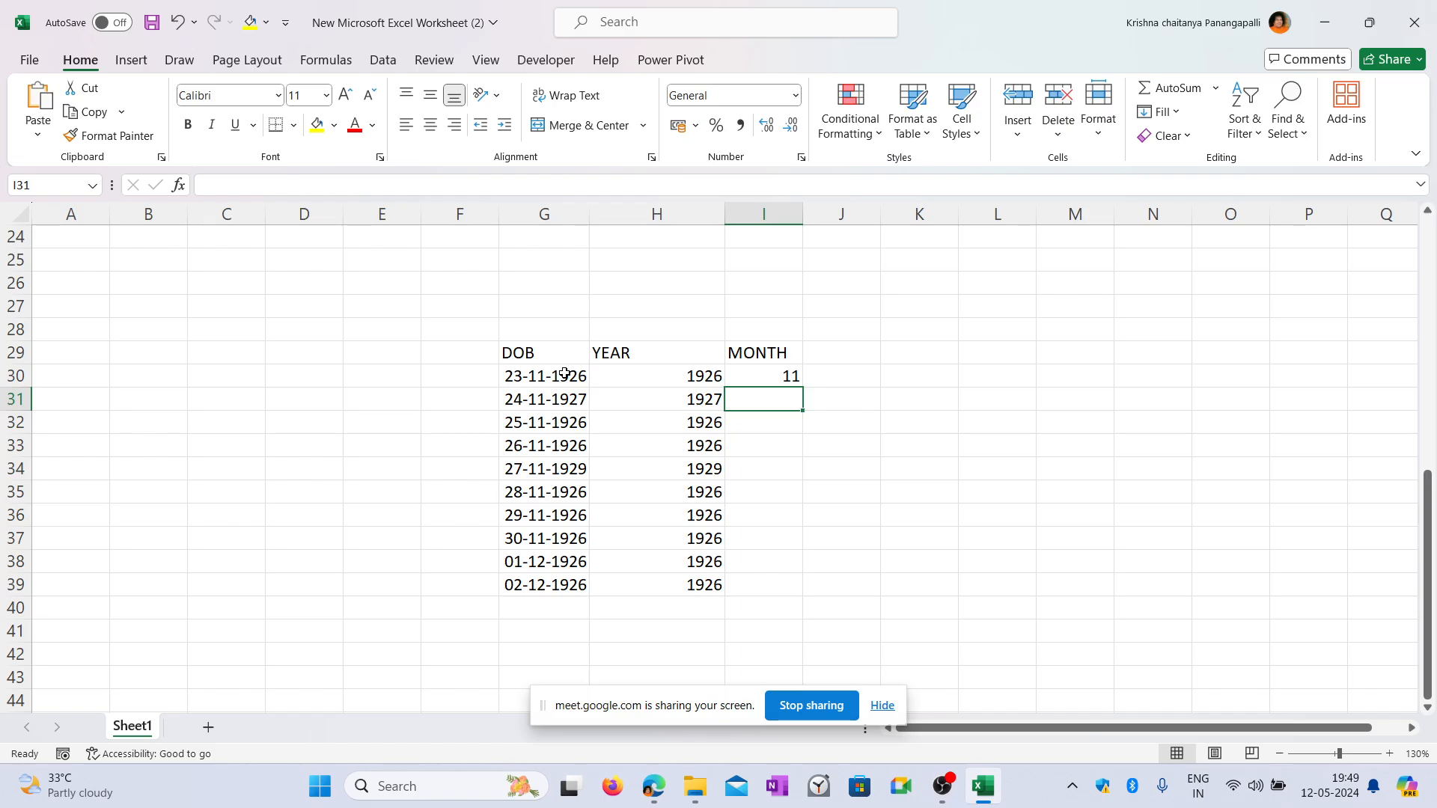
left_click(778, 375)
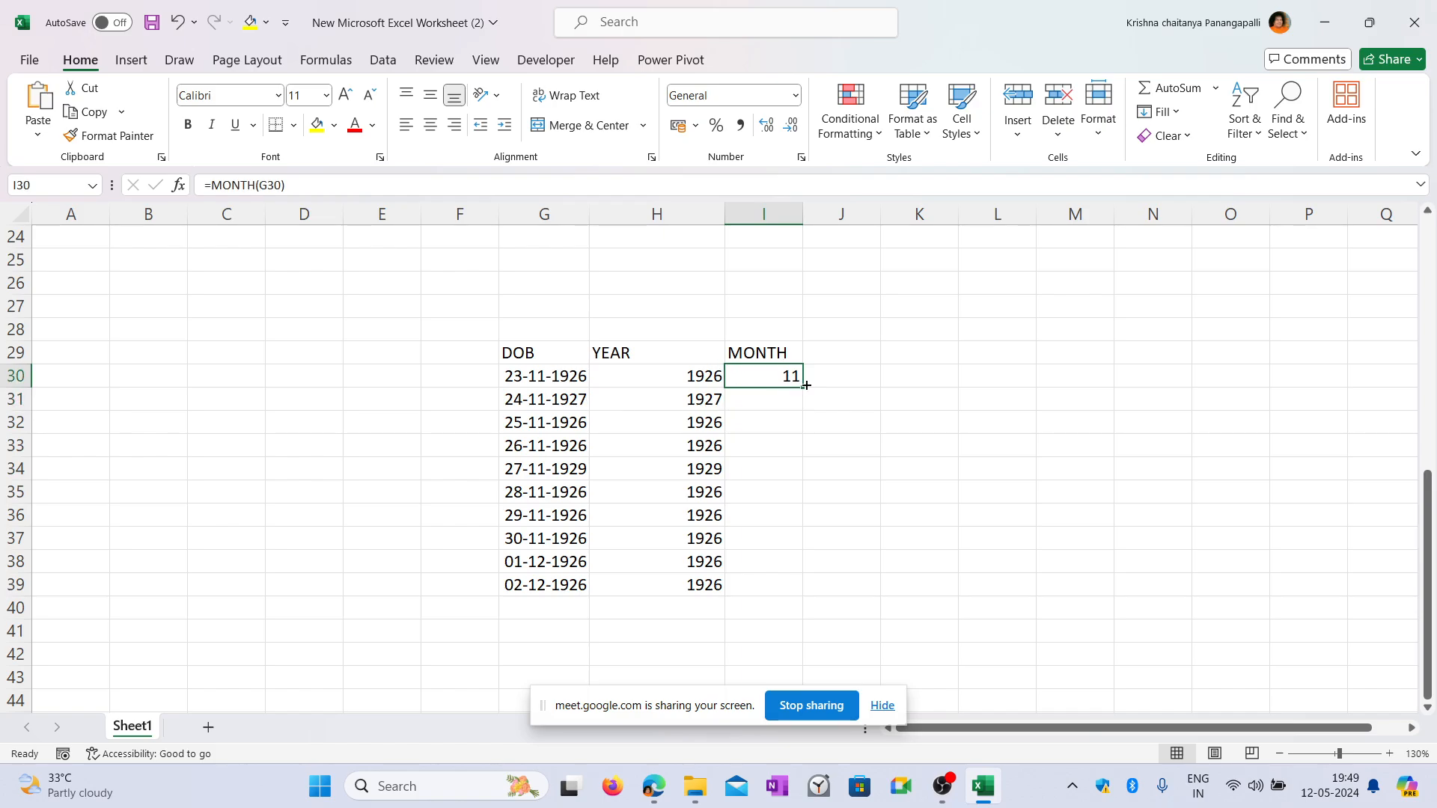
double_click(804, 387)
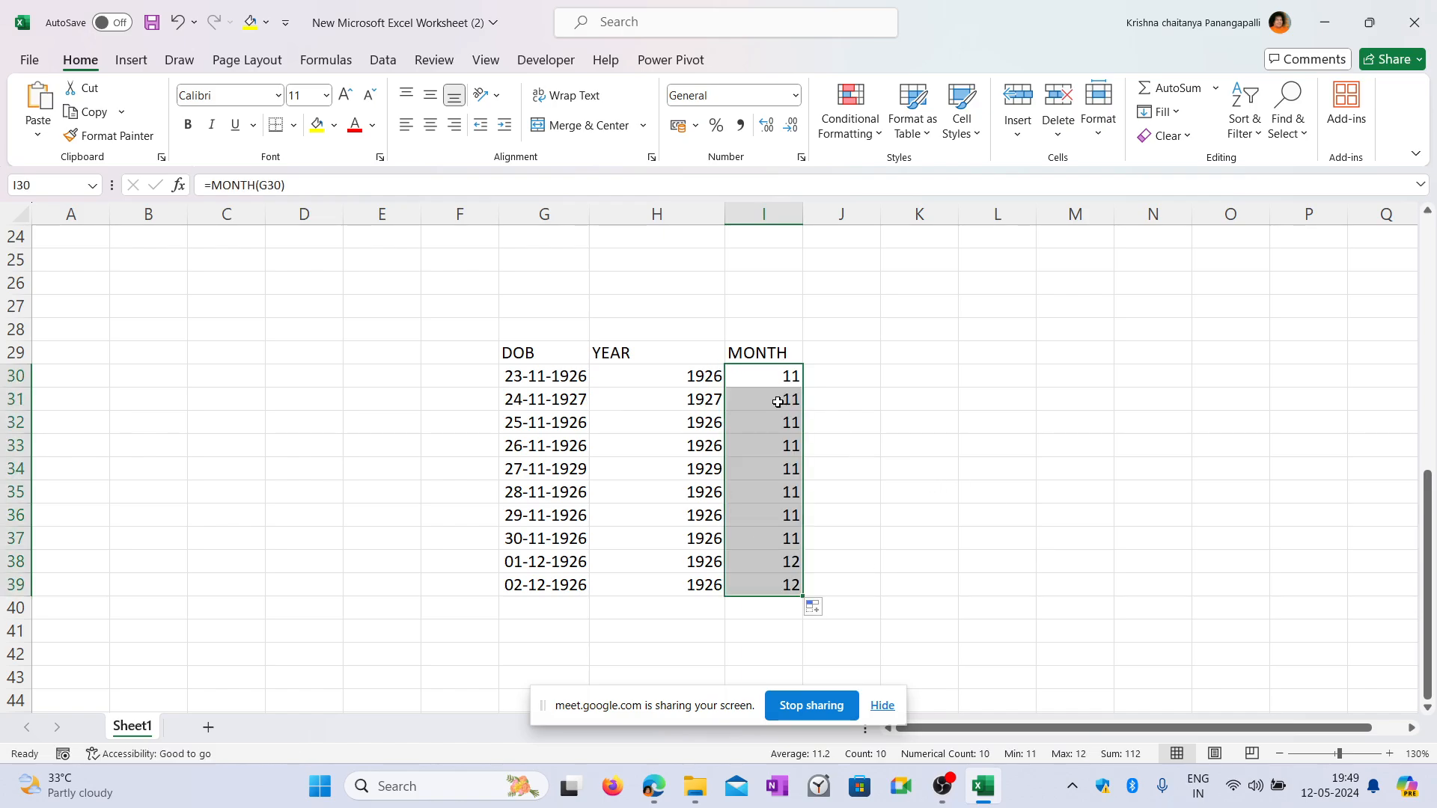
Compare the MONTH results in I38 and I39 with the dates in G38 and G39.
left_click(782, 499)
left_click(785, 585)
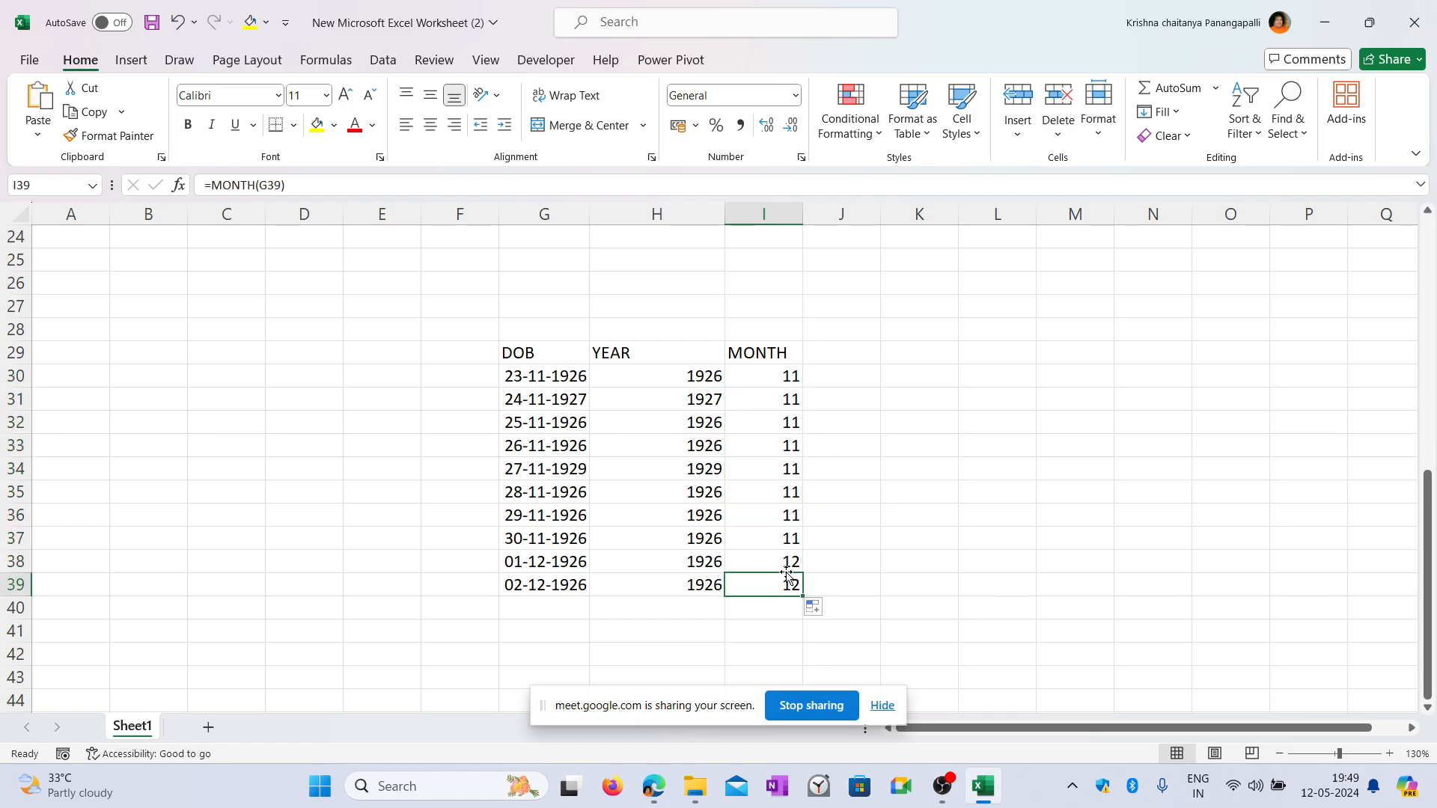
left_click(788, 563)
left_click(533, 562)
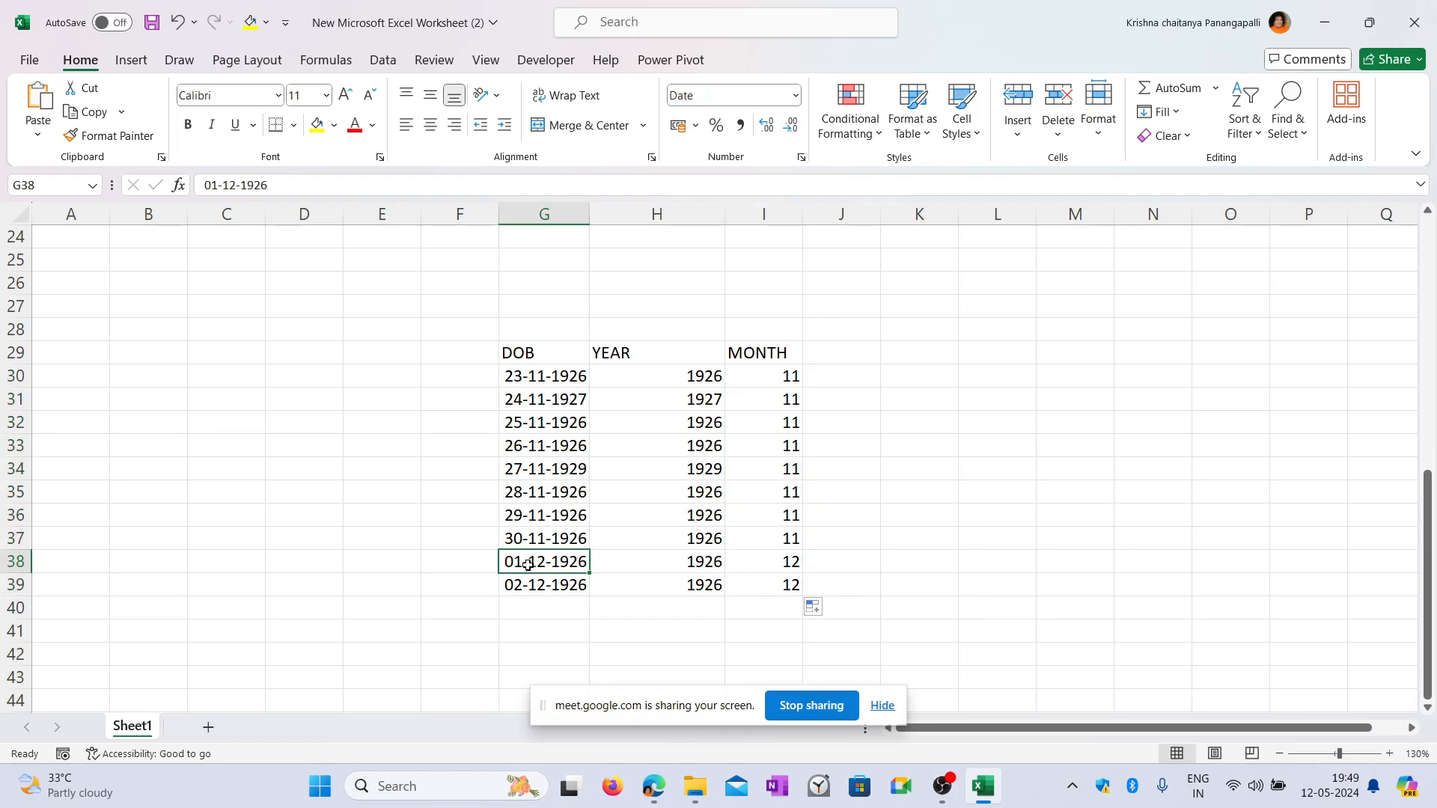
left_click(790, 561)
left_click(785, 585)
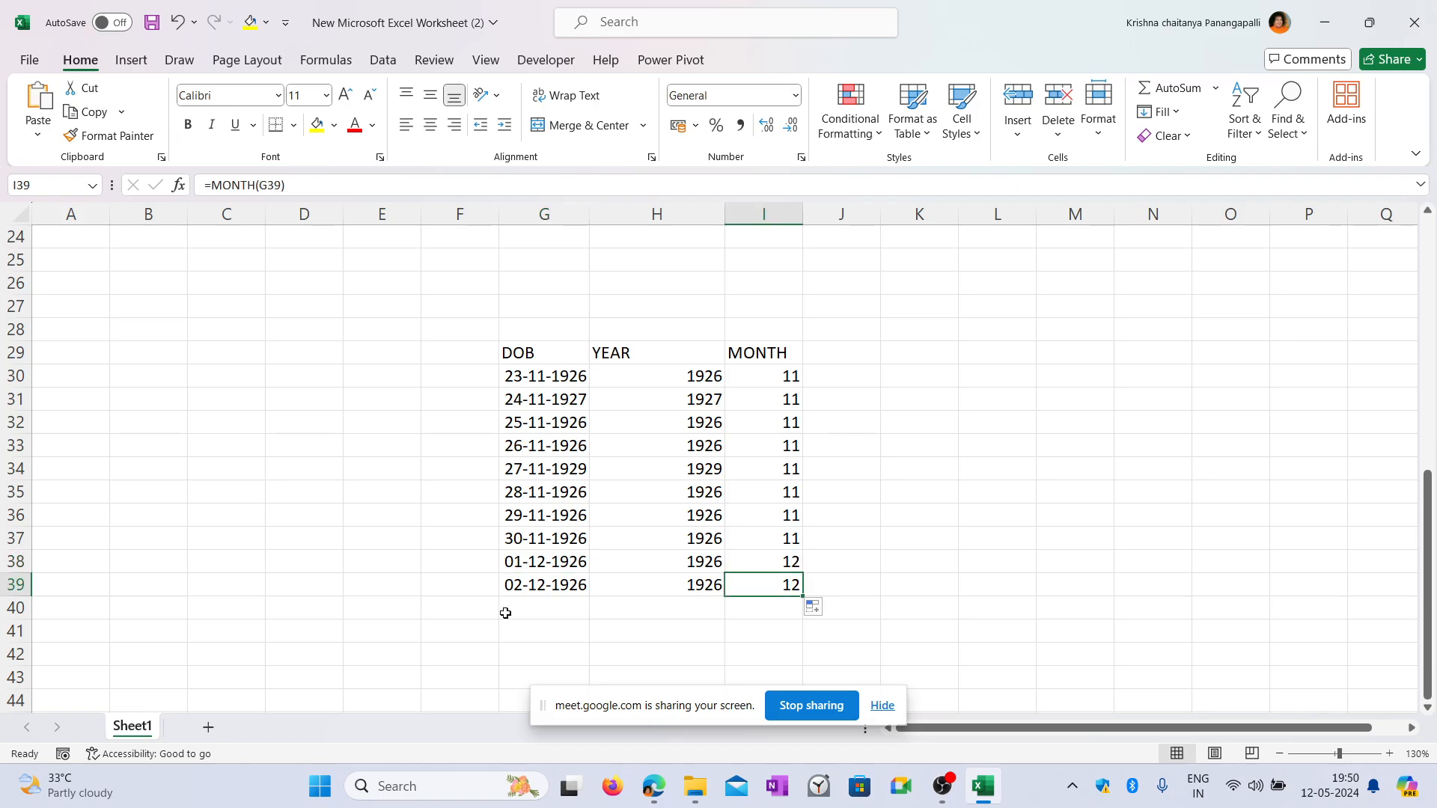
left_click(533, 585)
left_click(772, 581)
Replace the birth date in G32 with one from a different month and year, and check the YEAR and MONTH formulas in row 32.
left_click(578, 425)
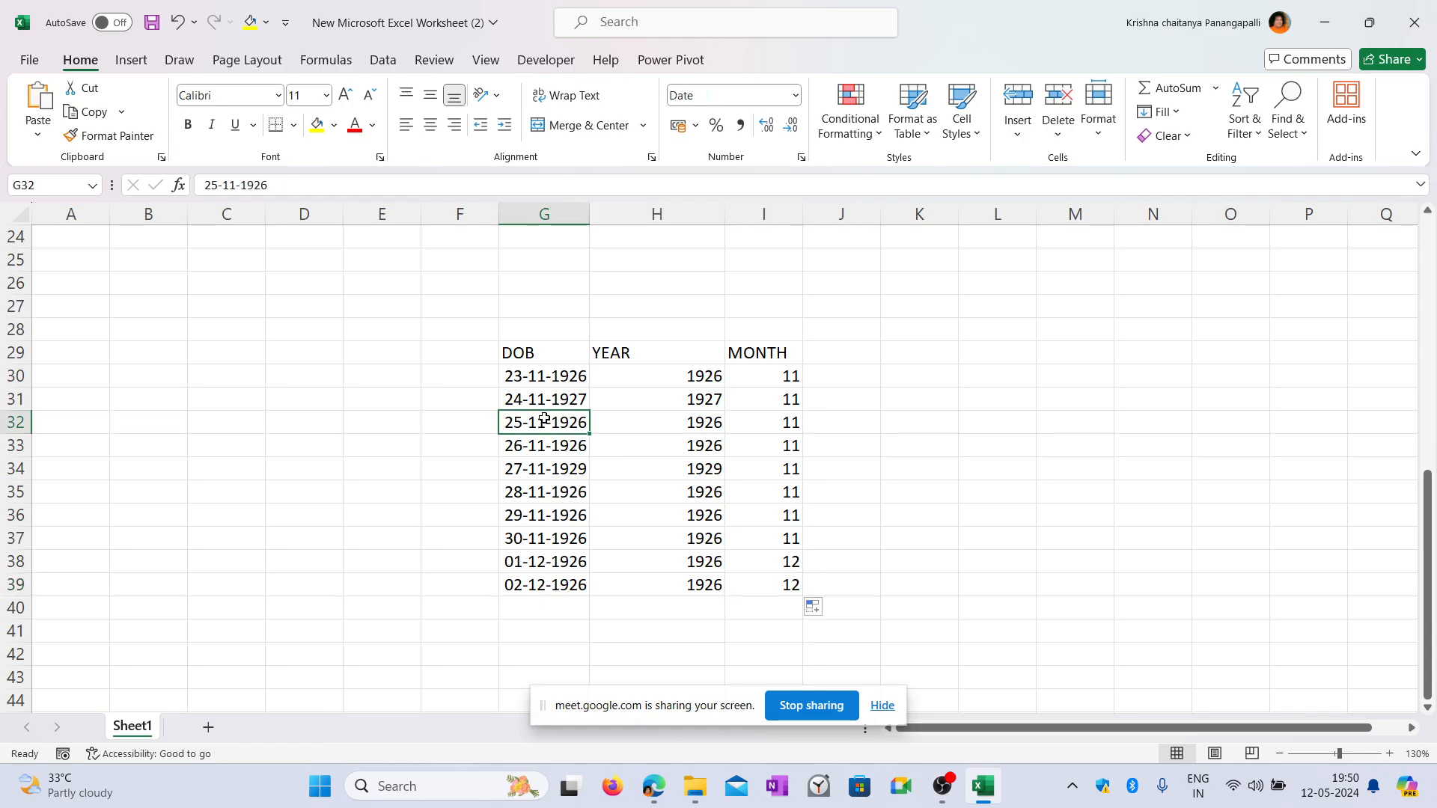
double_click(281, 180)
triple_click(281, 180)
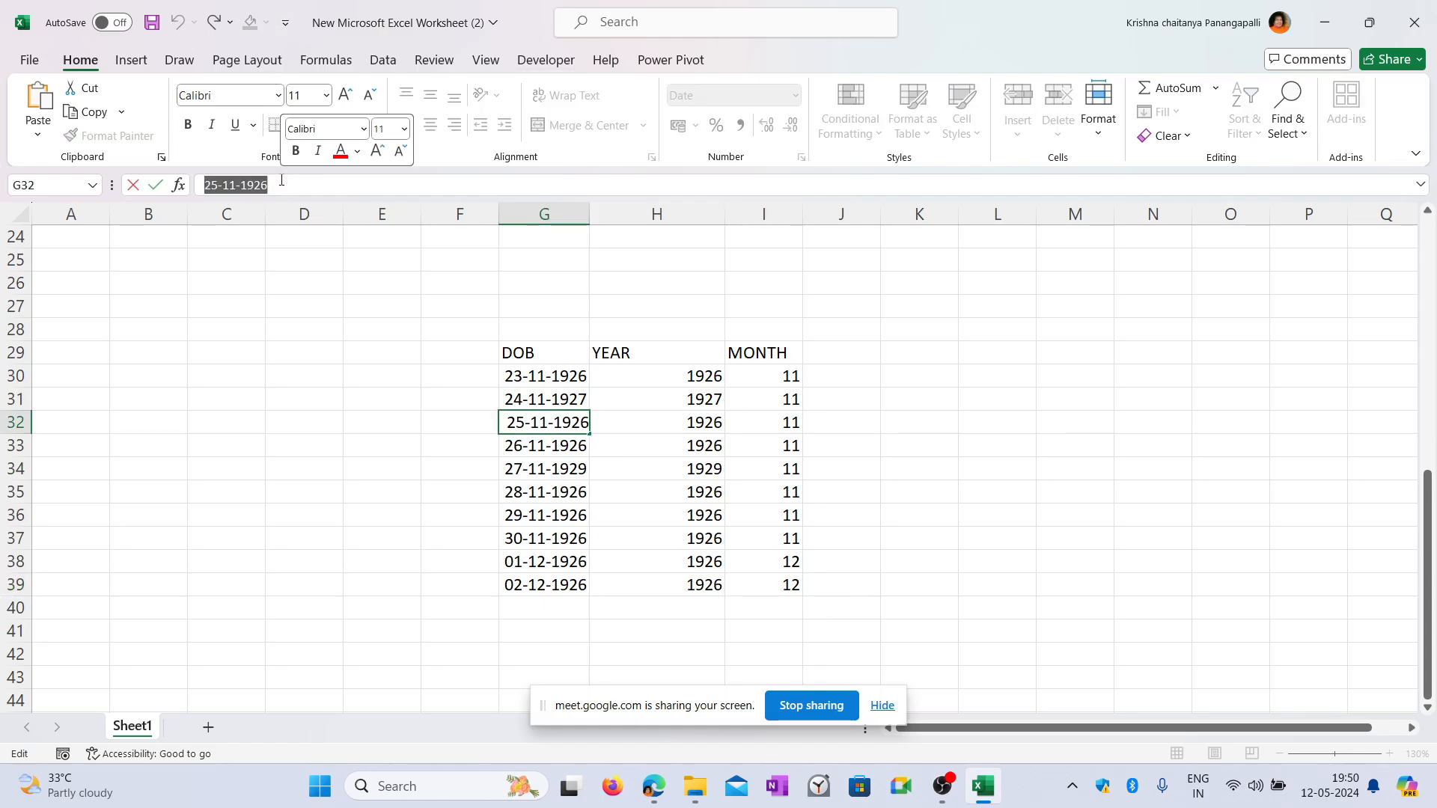
type("1/5/1")
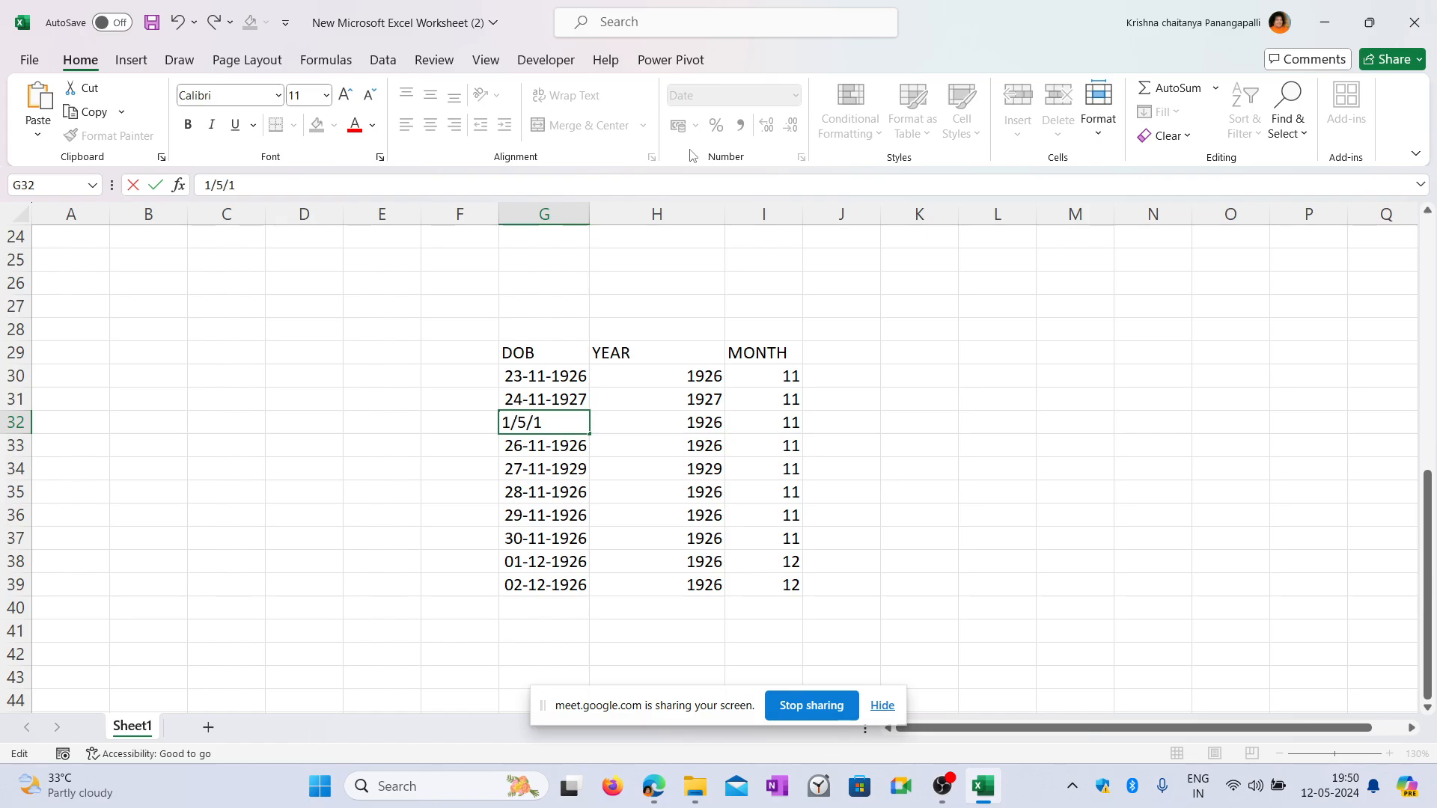
type("997")
key("Return")
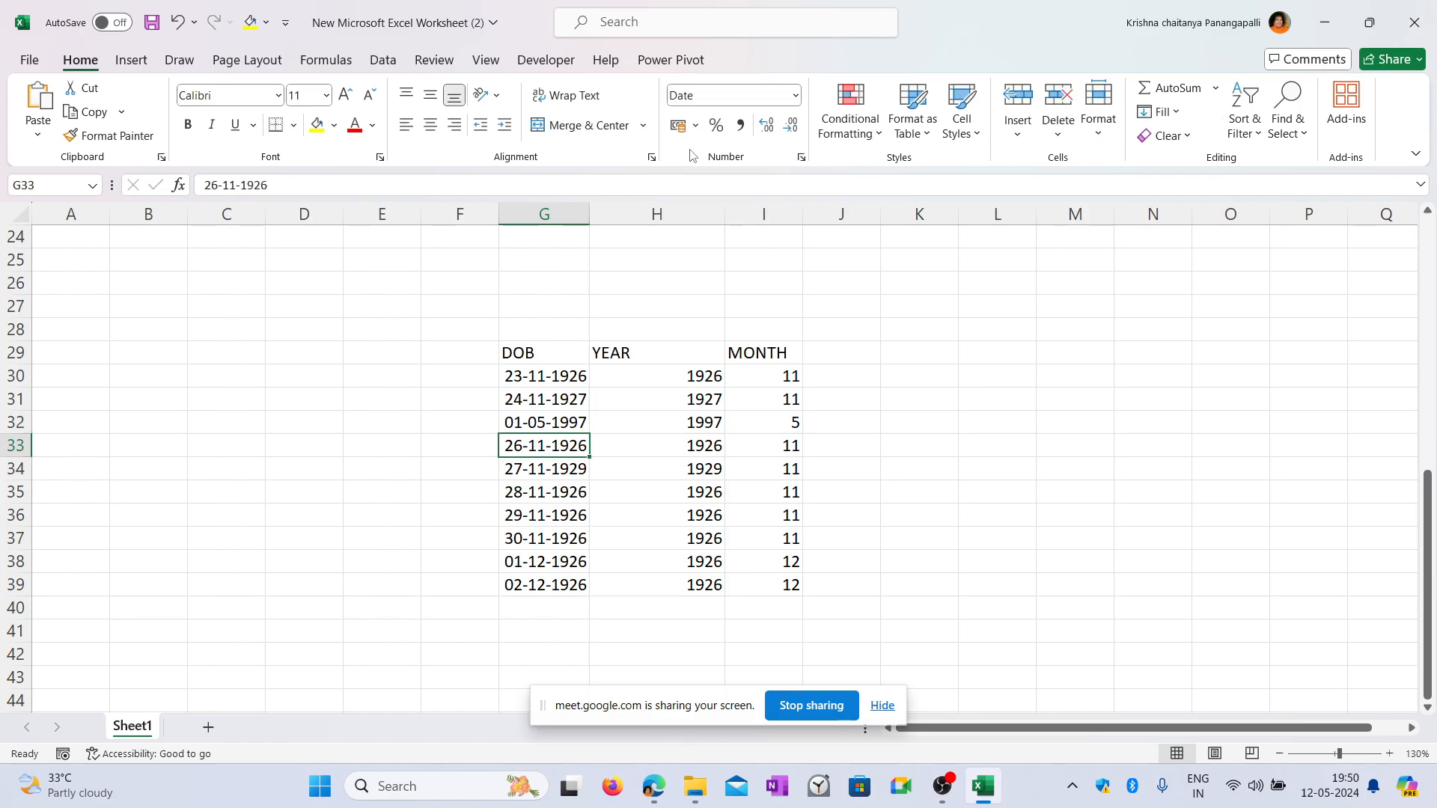
left_click(785, 419)
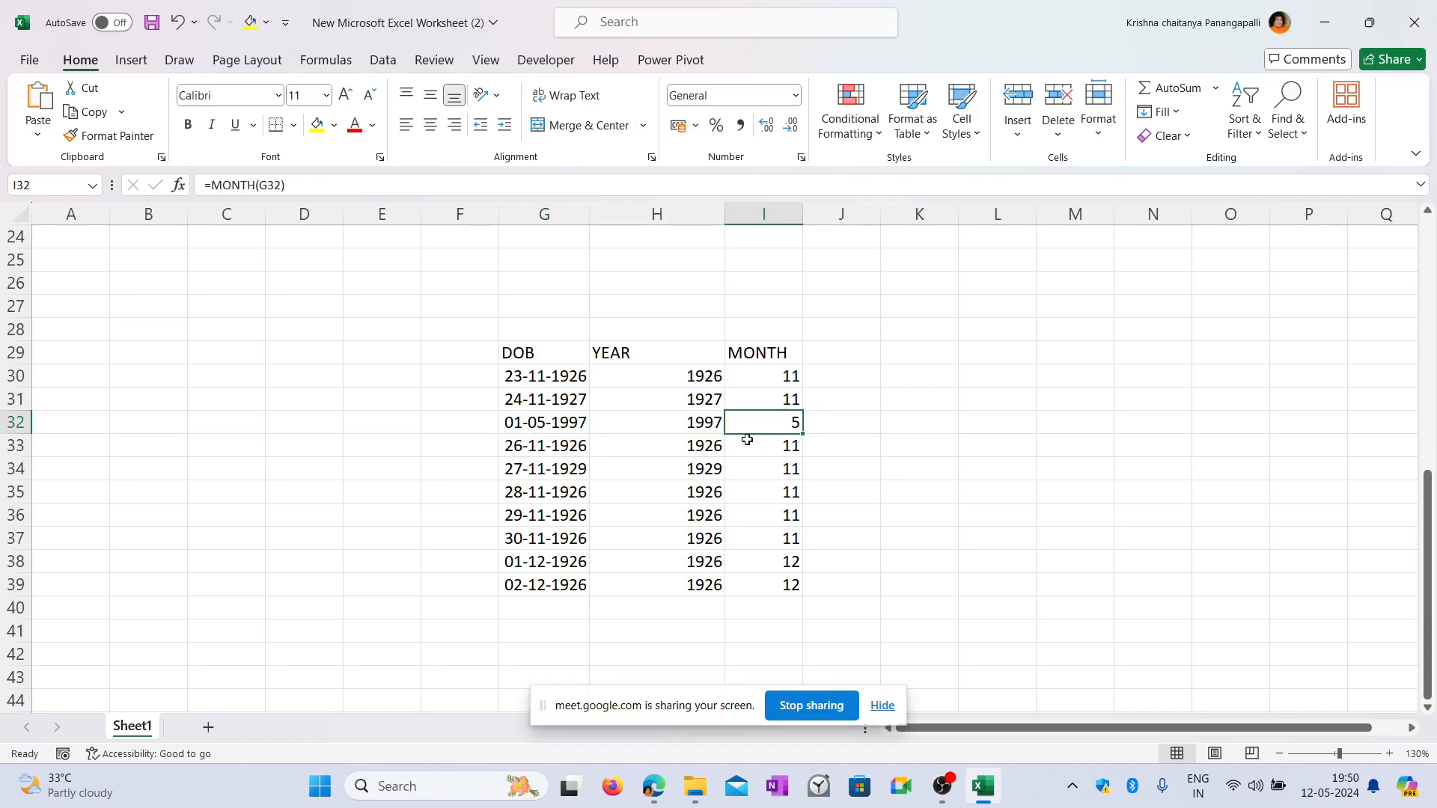
left_click(704, 425)
Add the heading DATE in J29 beside the MONTH column.
left_click(855, 353)
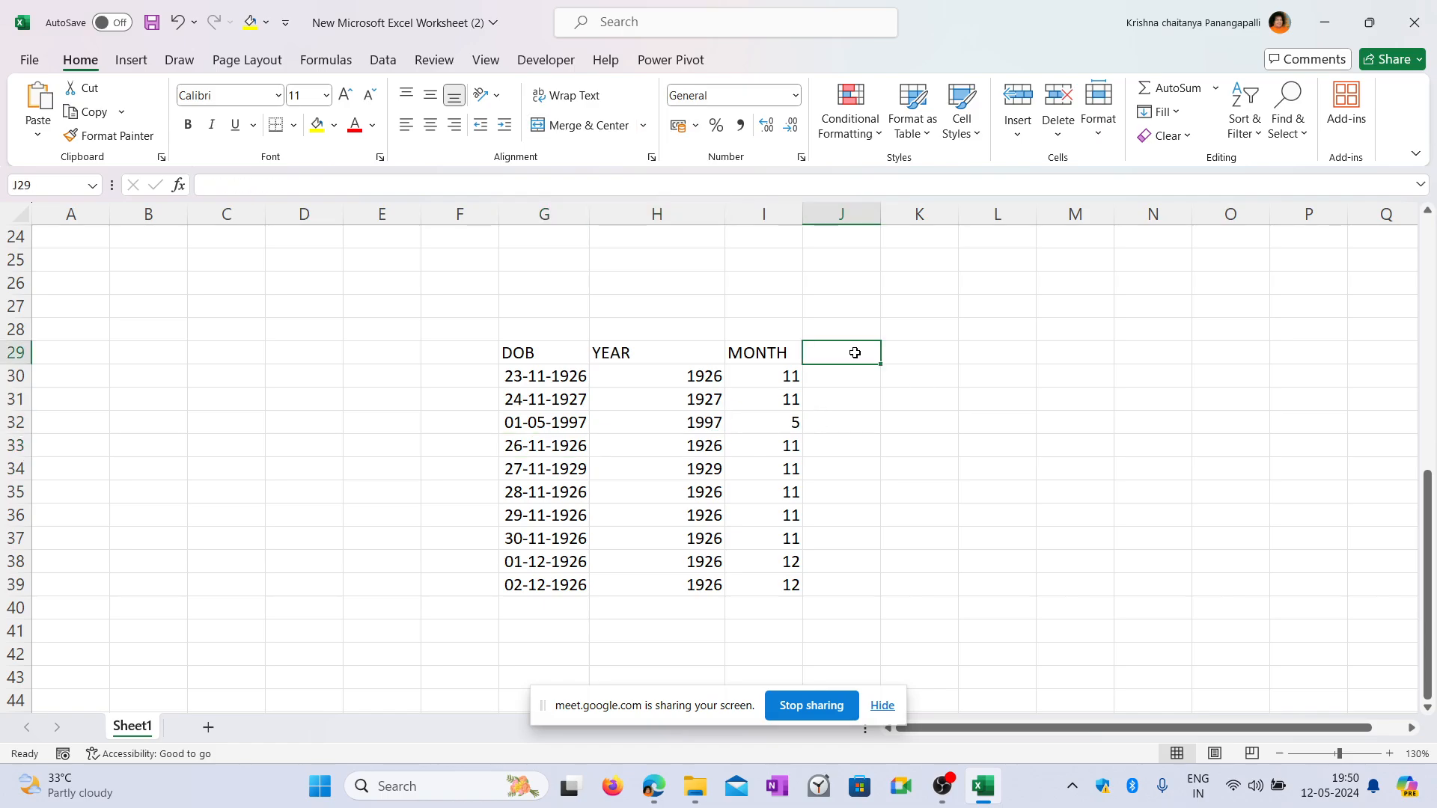
type("DATE")
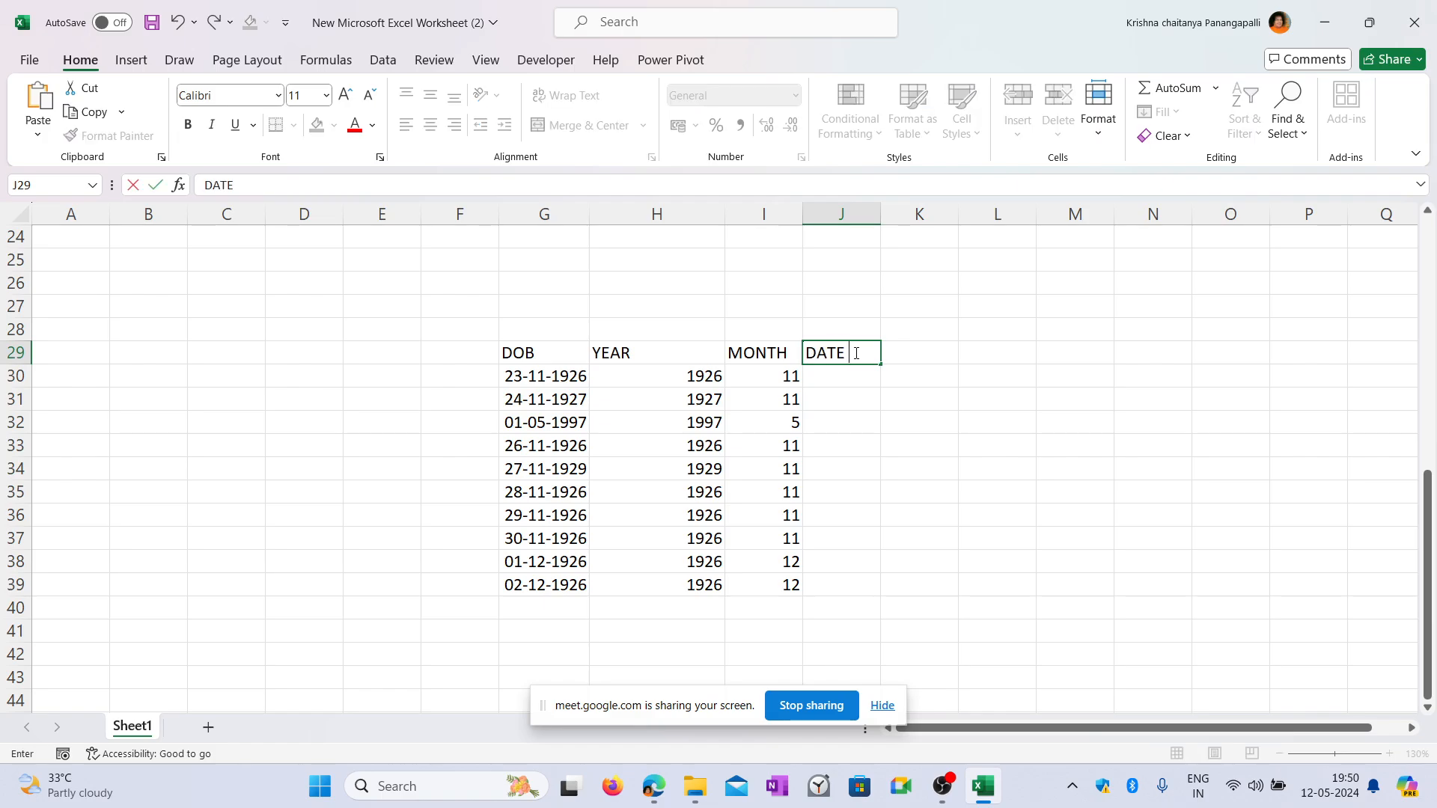
key("Return")
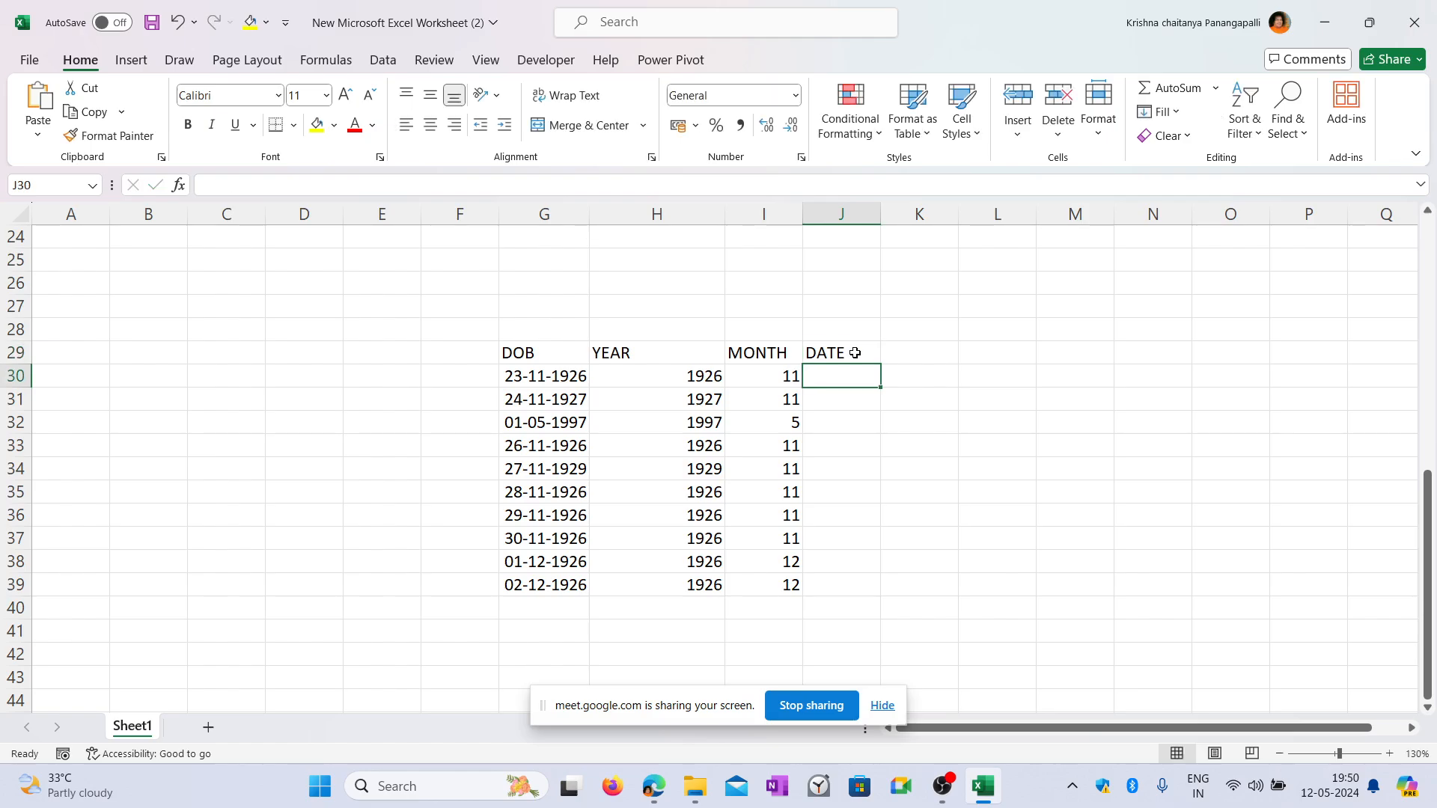
Try to extract the date in J30 with =DATE(G30), and clear the formula.
type("=DATE")
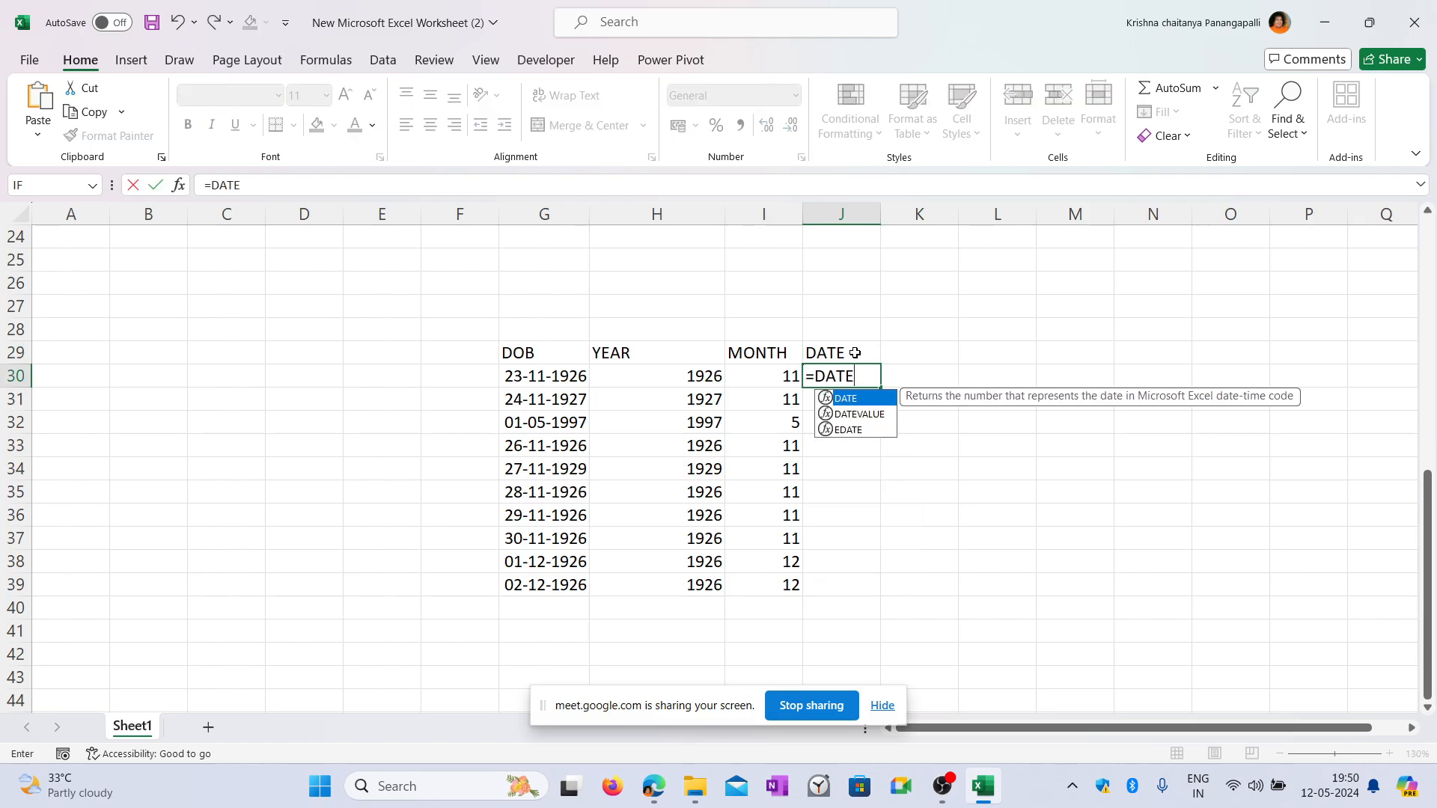
type("(0")
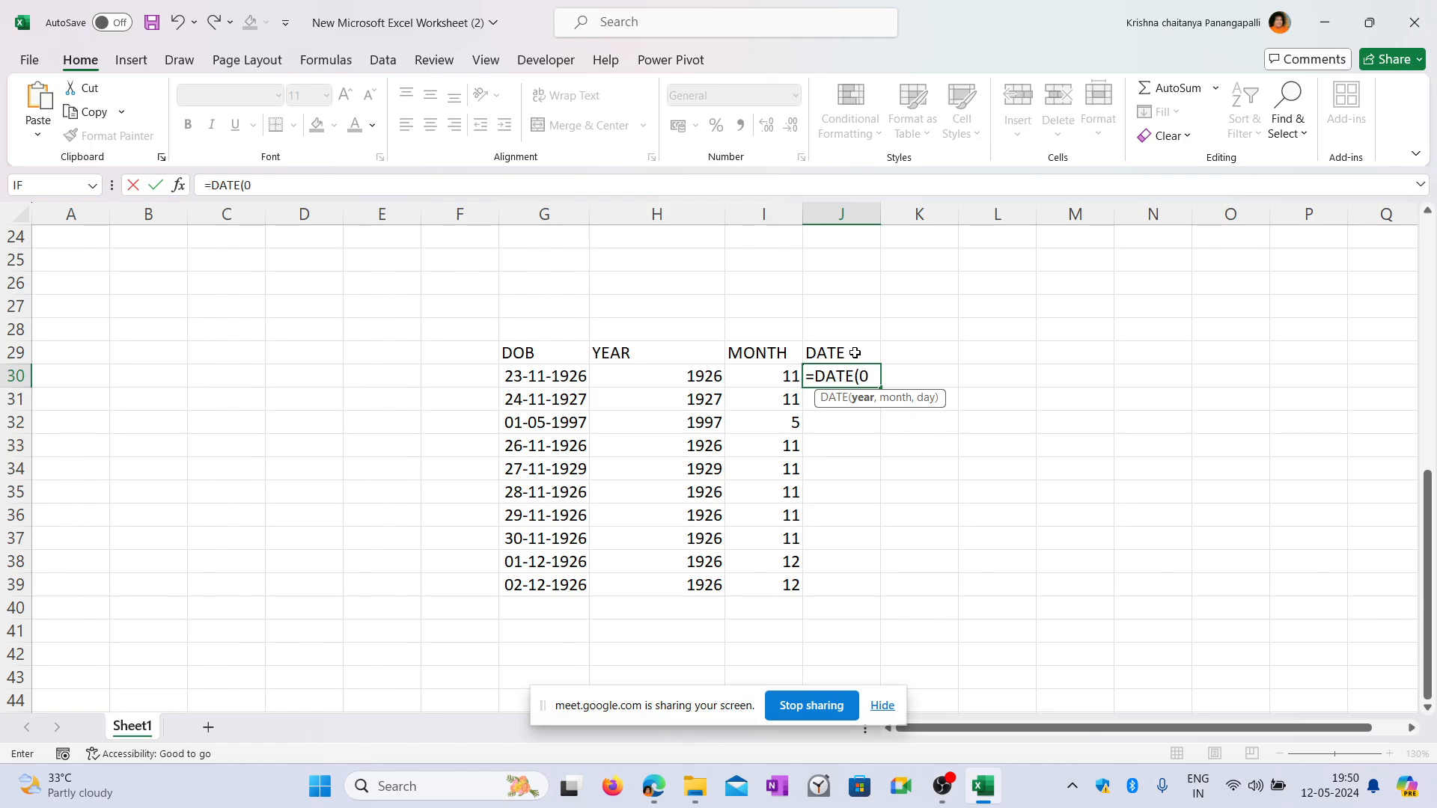
key("BackSpace")
left_click(559, 381)
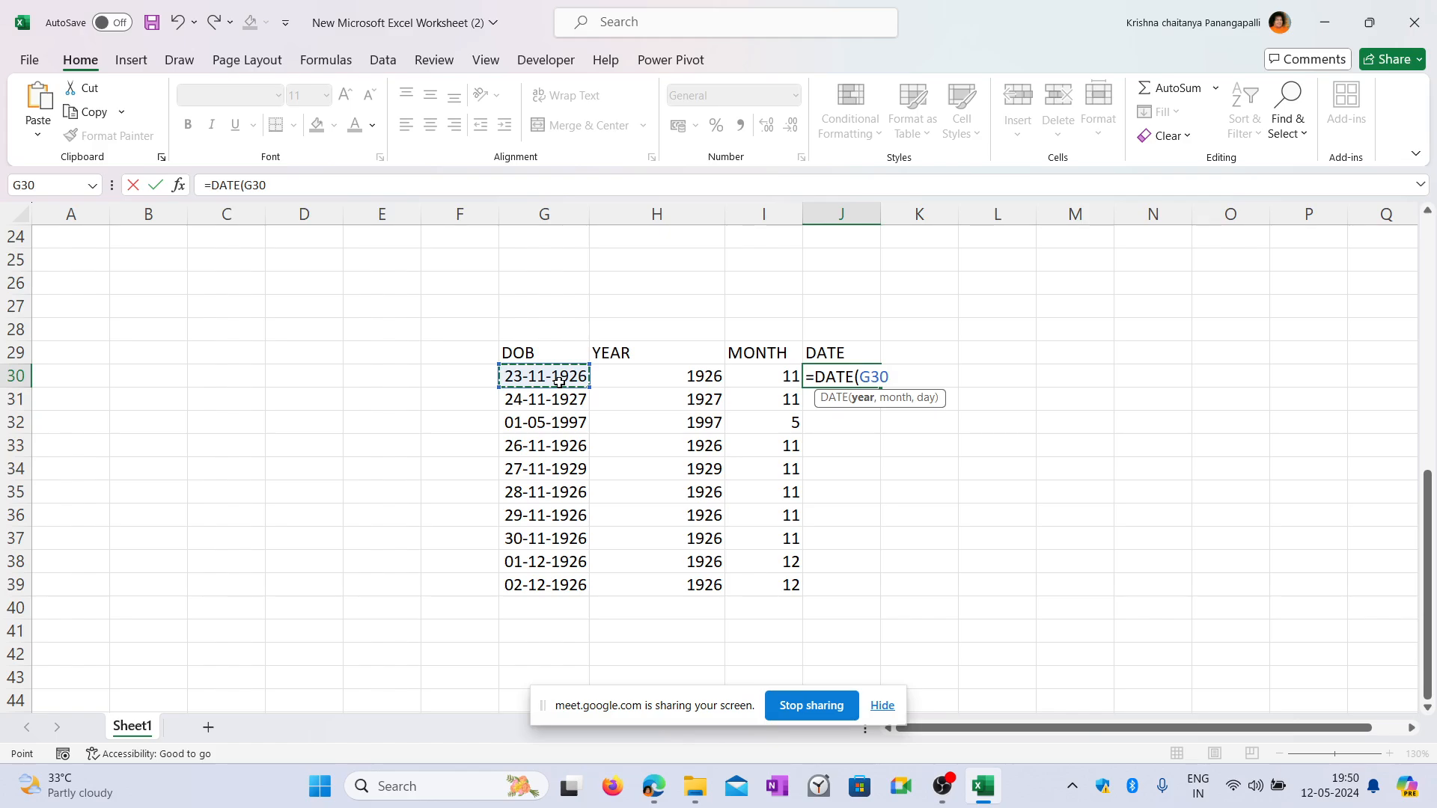
key("Return")
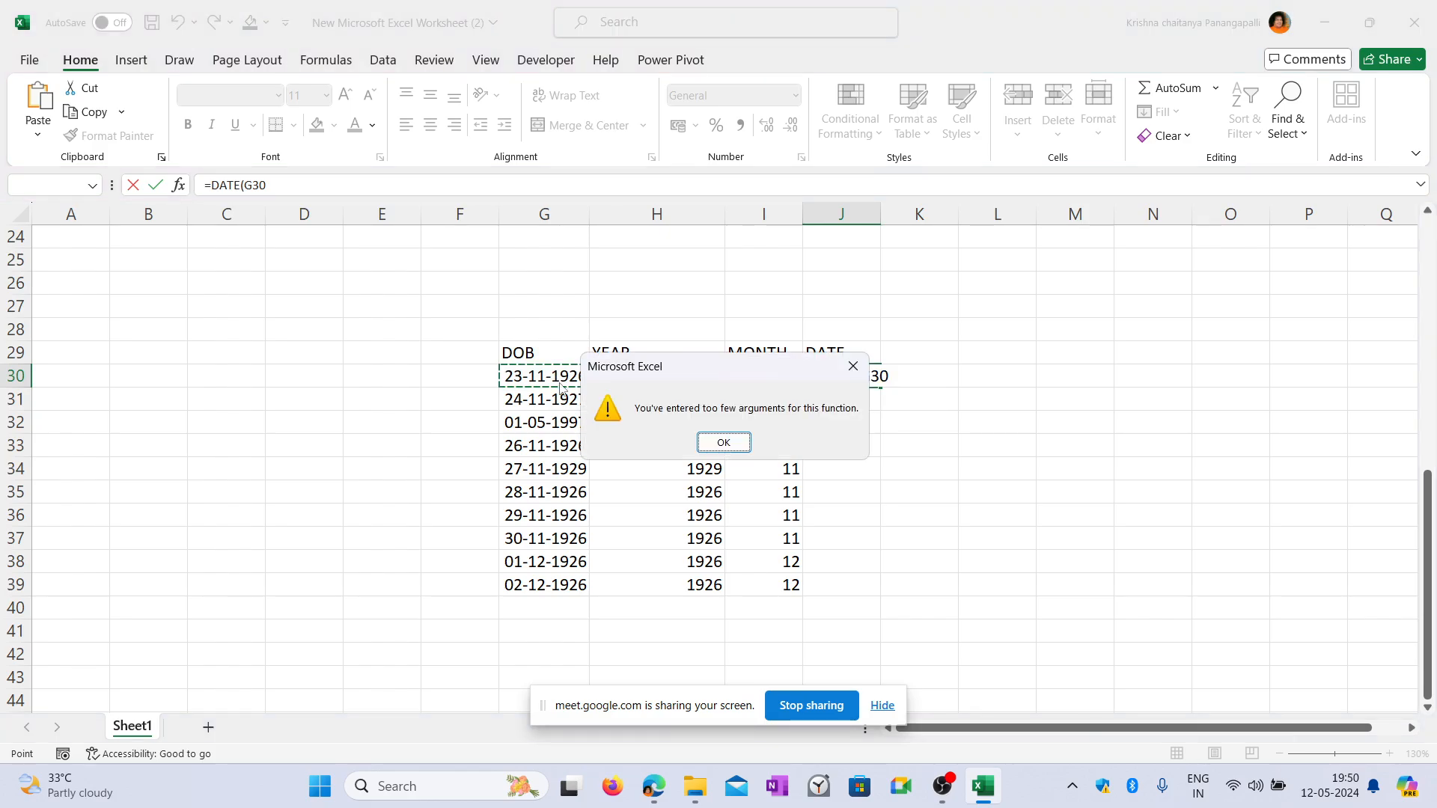
left_click(855, 366)
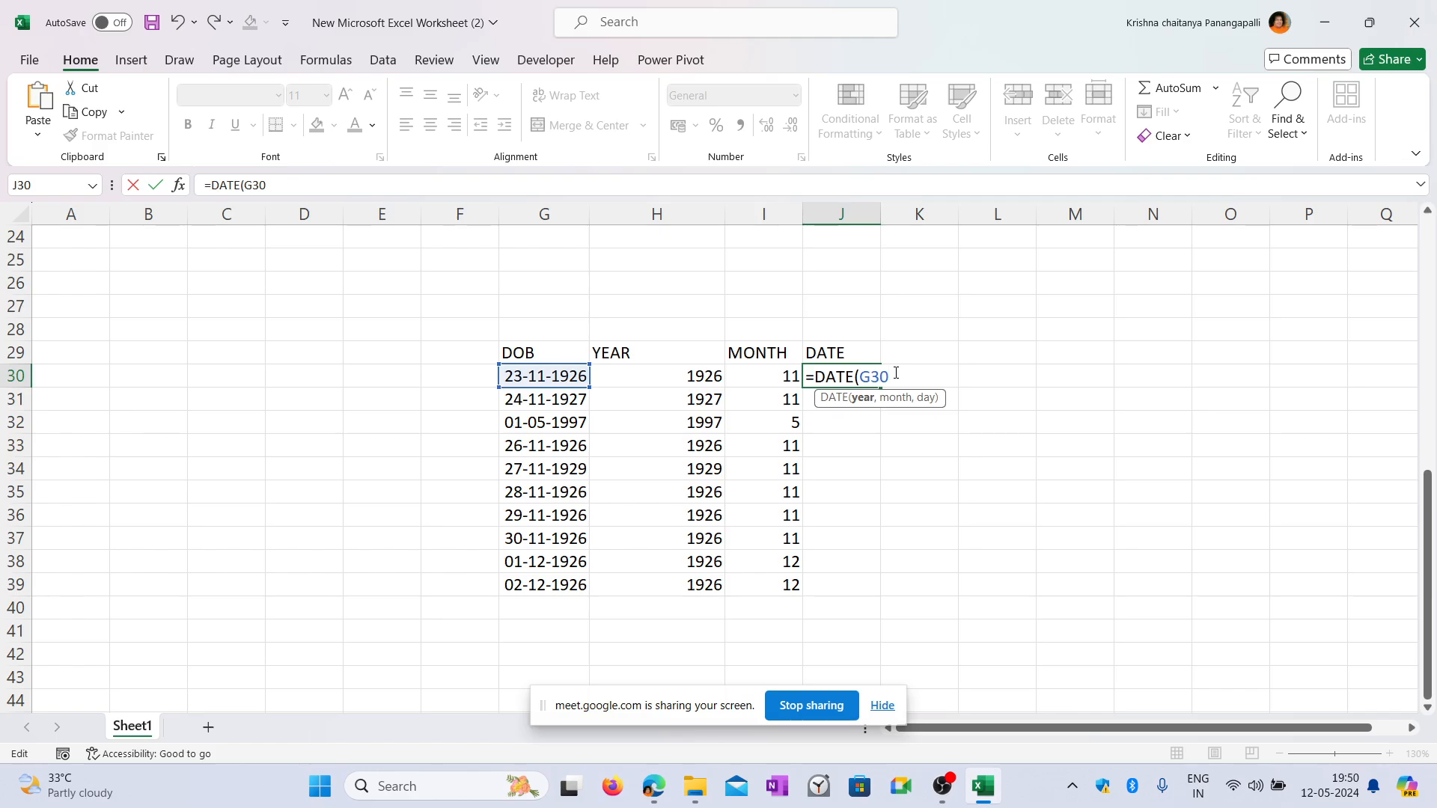
key("Return")
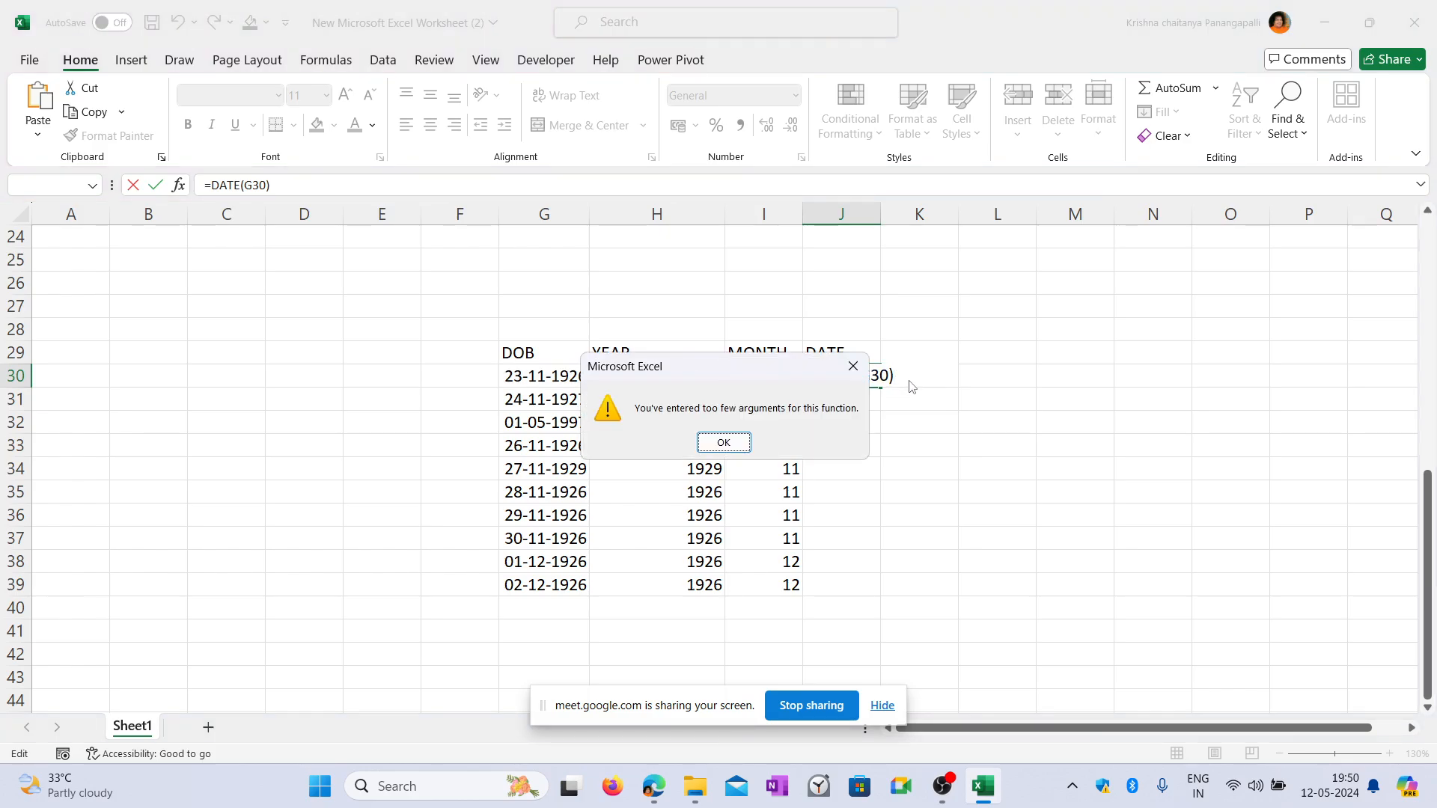
left_click(853, 366)
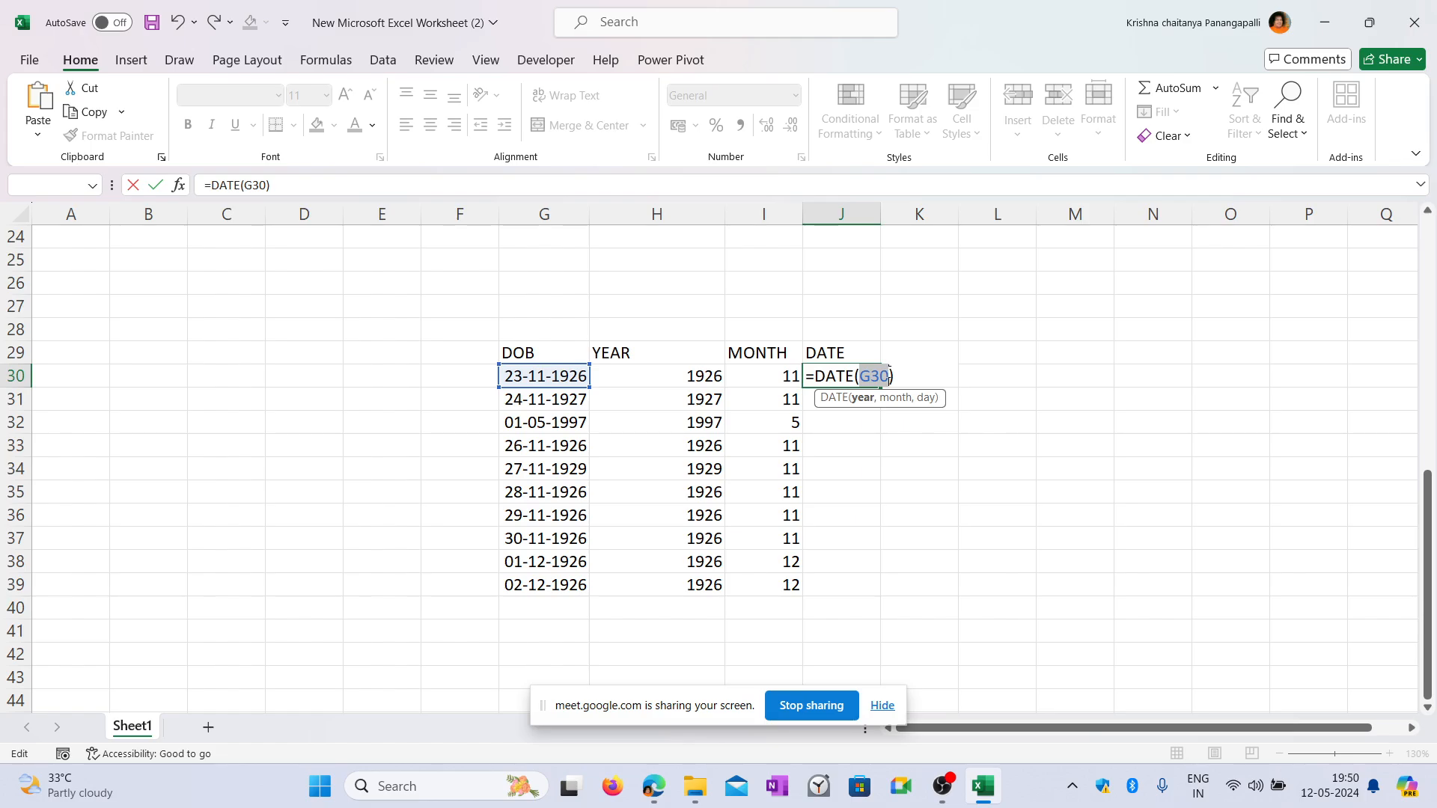
triple_click(887, 377)
key("BackSpace")
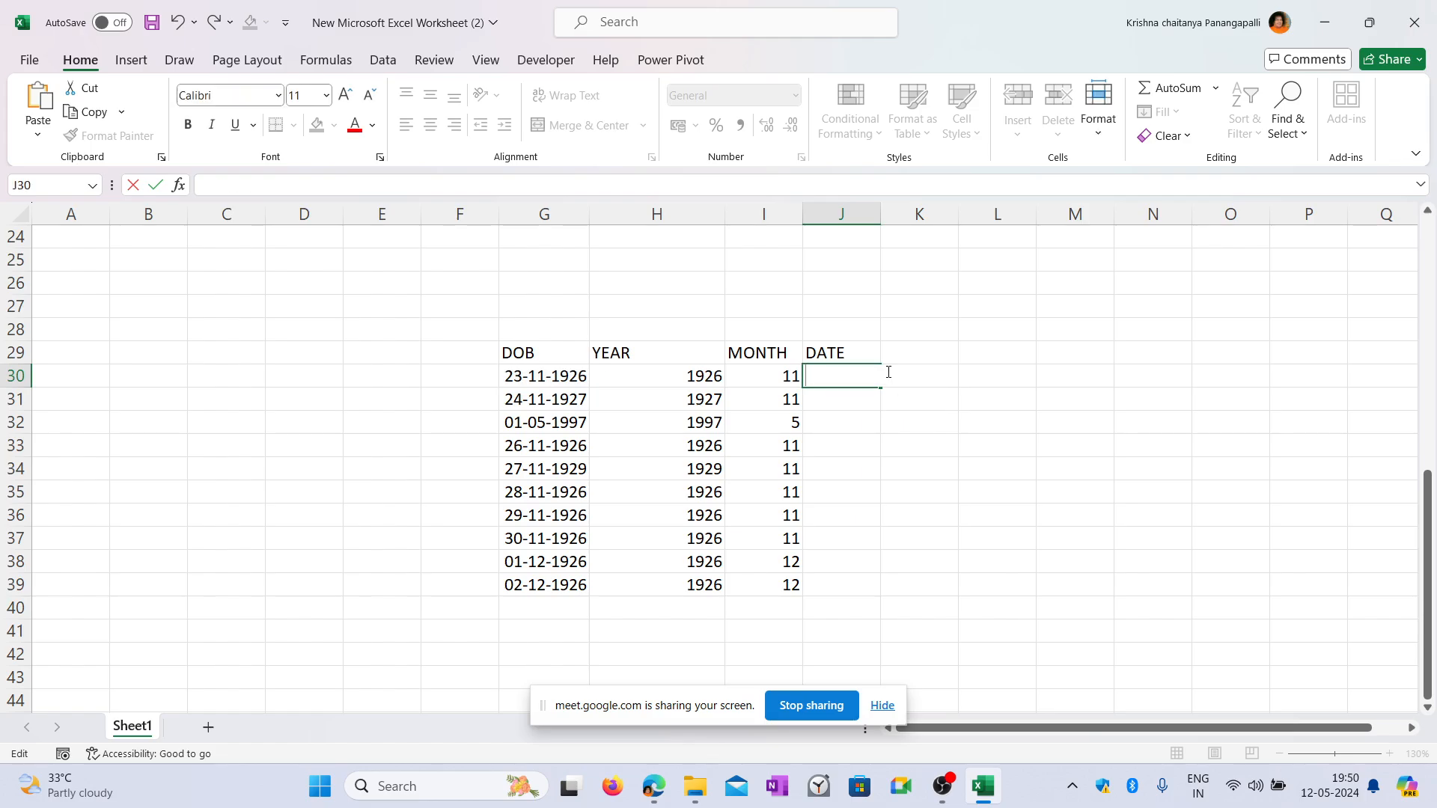
Retry the formula =DATE(G30) in the emptied cell J30 and cancel the entry.
type("=DATE")
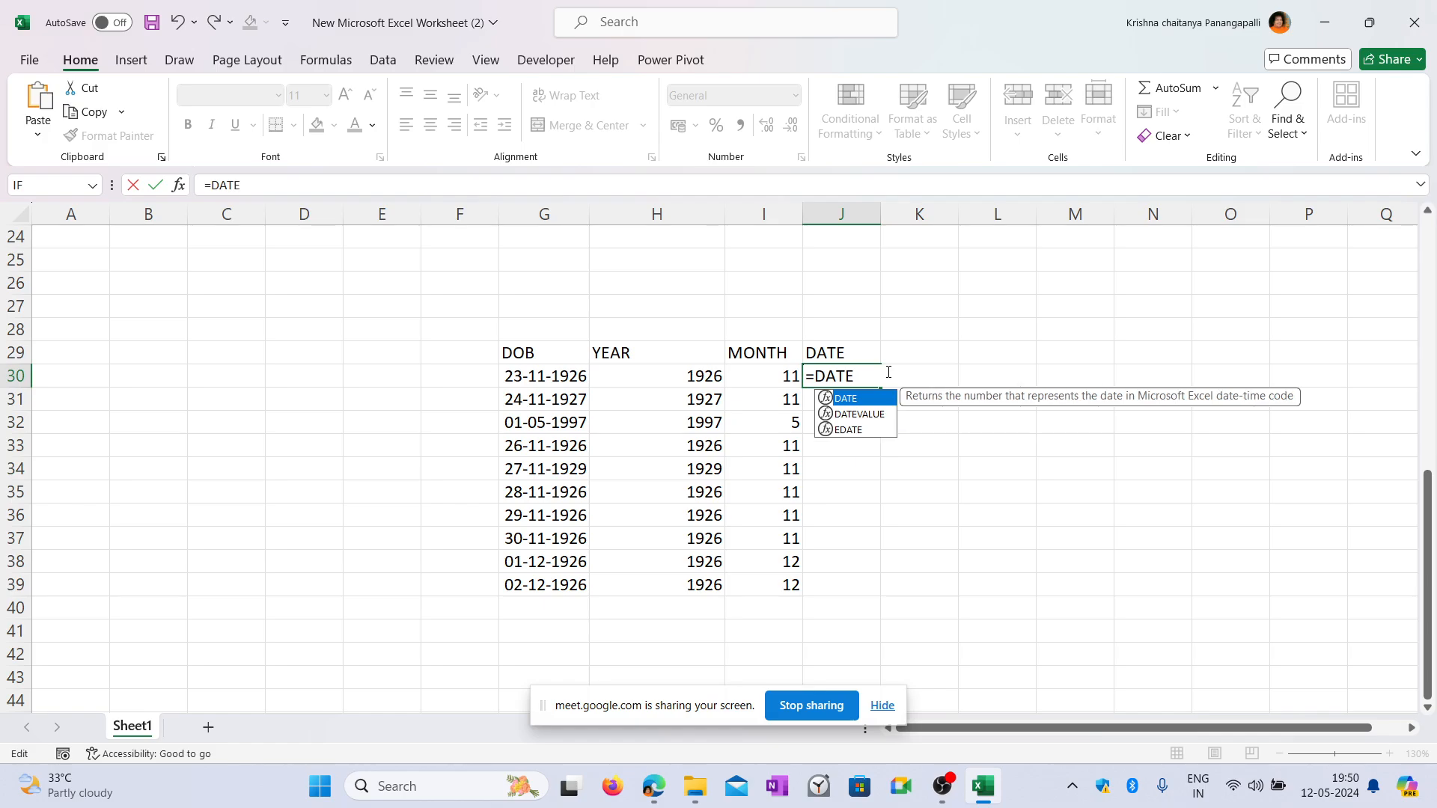
type("(")
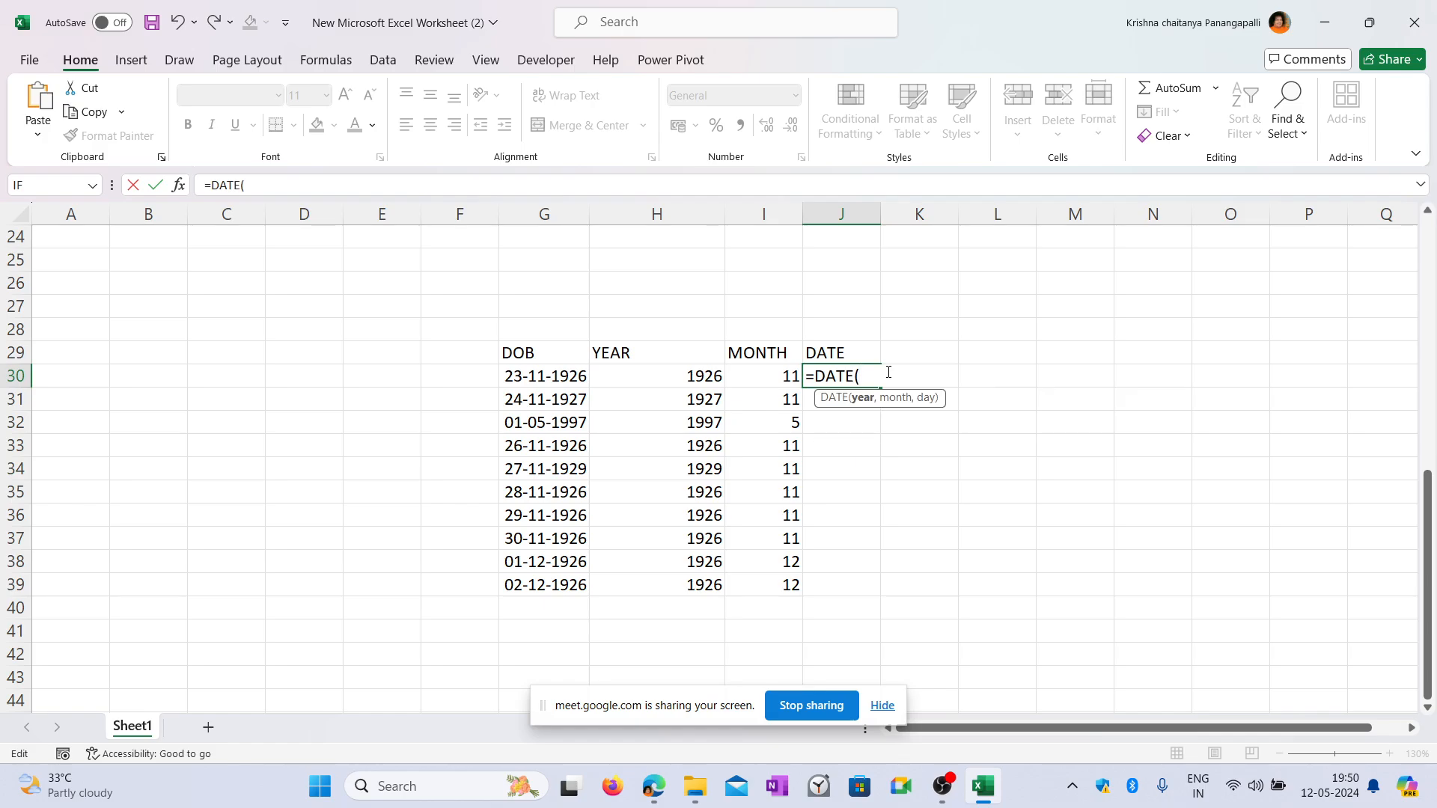
left_click(521, 379)
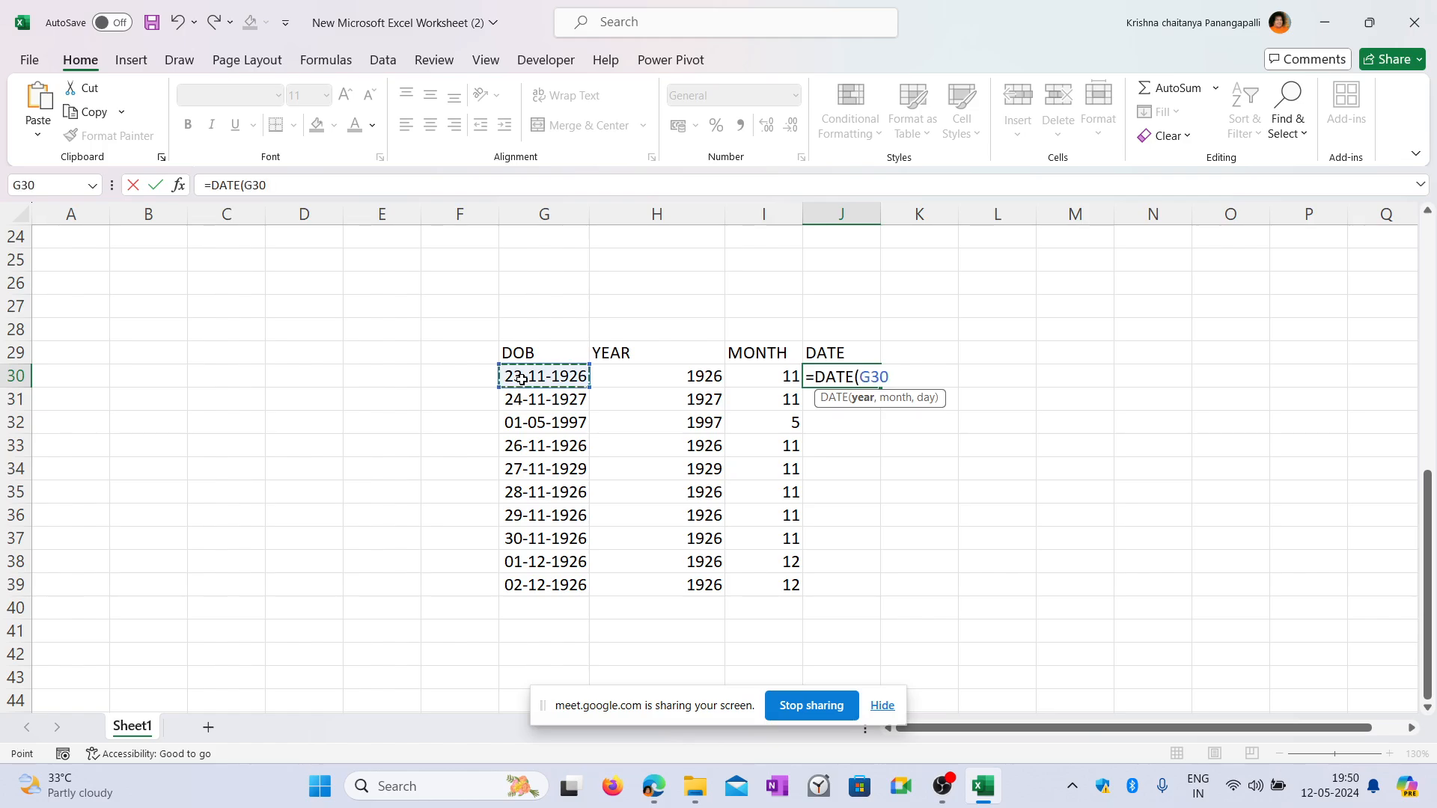
type(")")
key("Return")
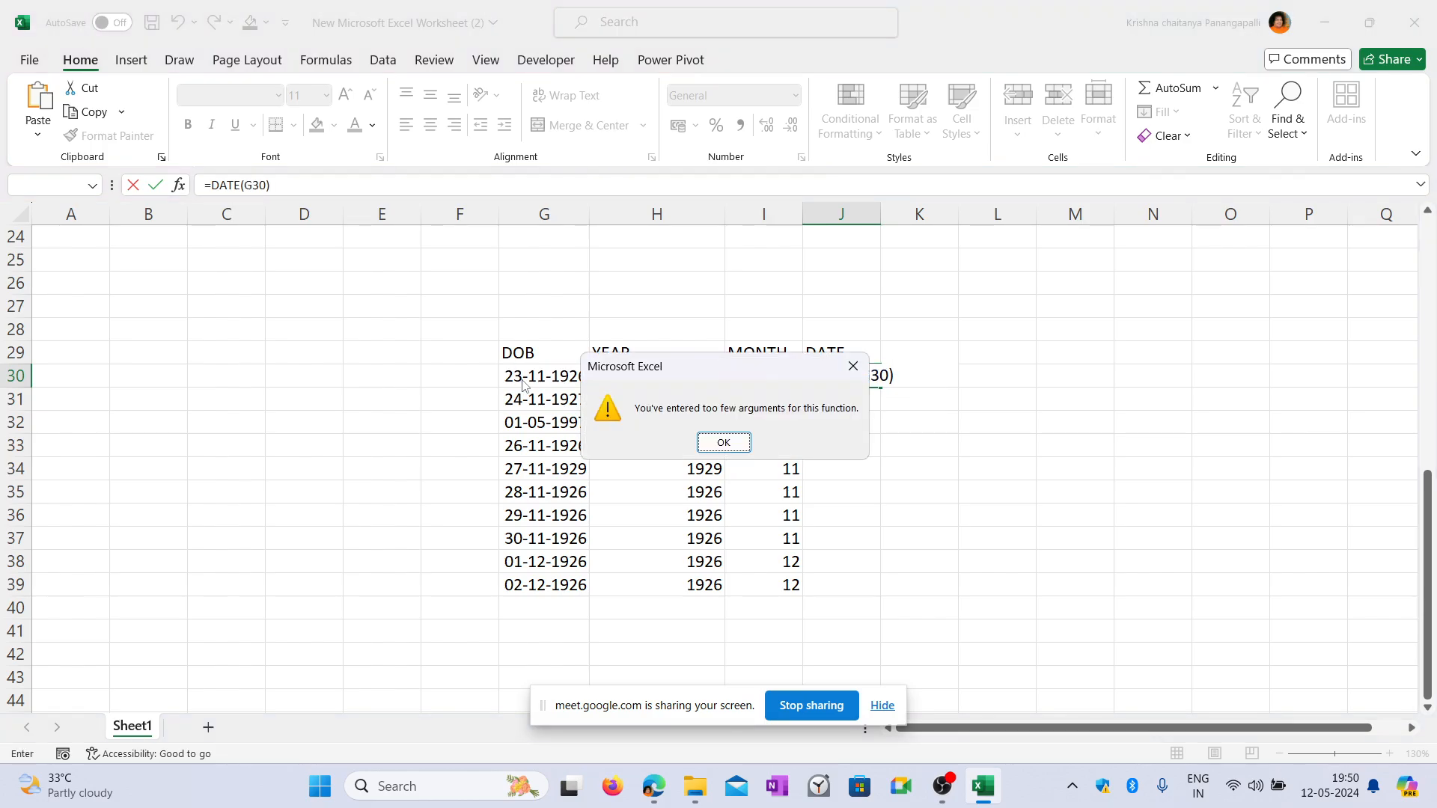
left_click(734, 442)
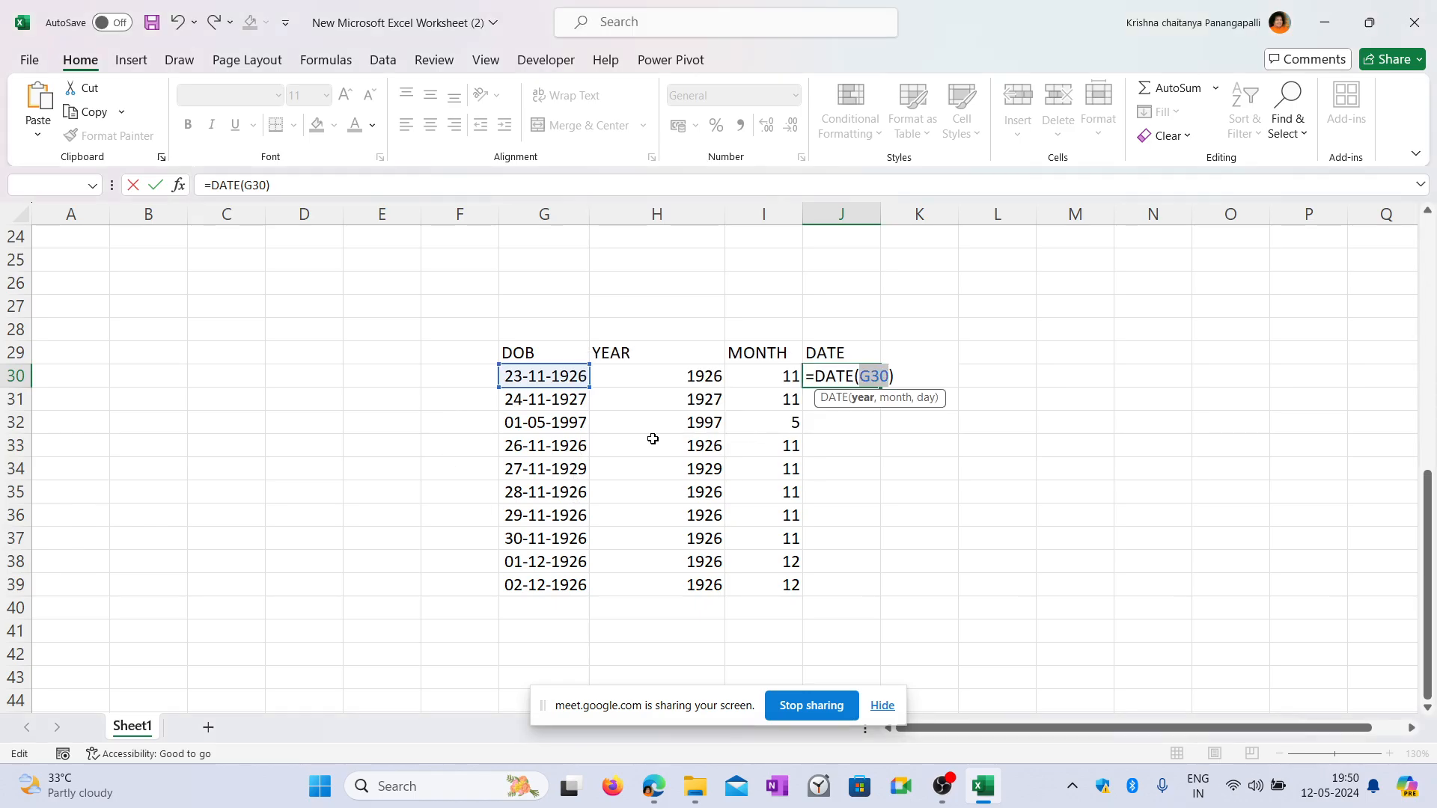
key("Escape")
Format the birth dates in G30:G39 as Long Date.
left_click(560, 377)
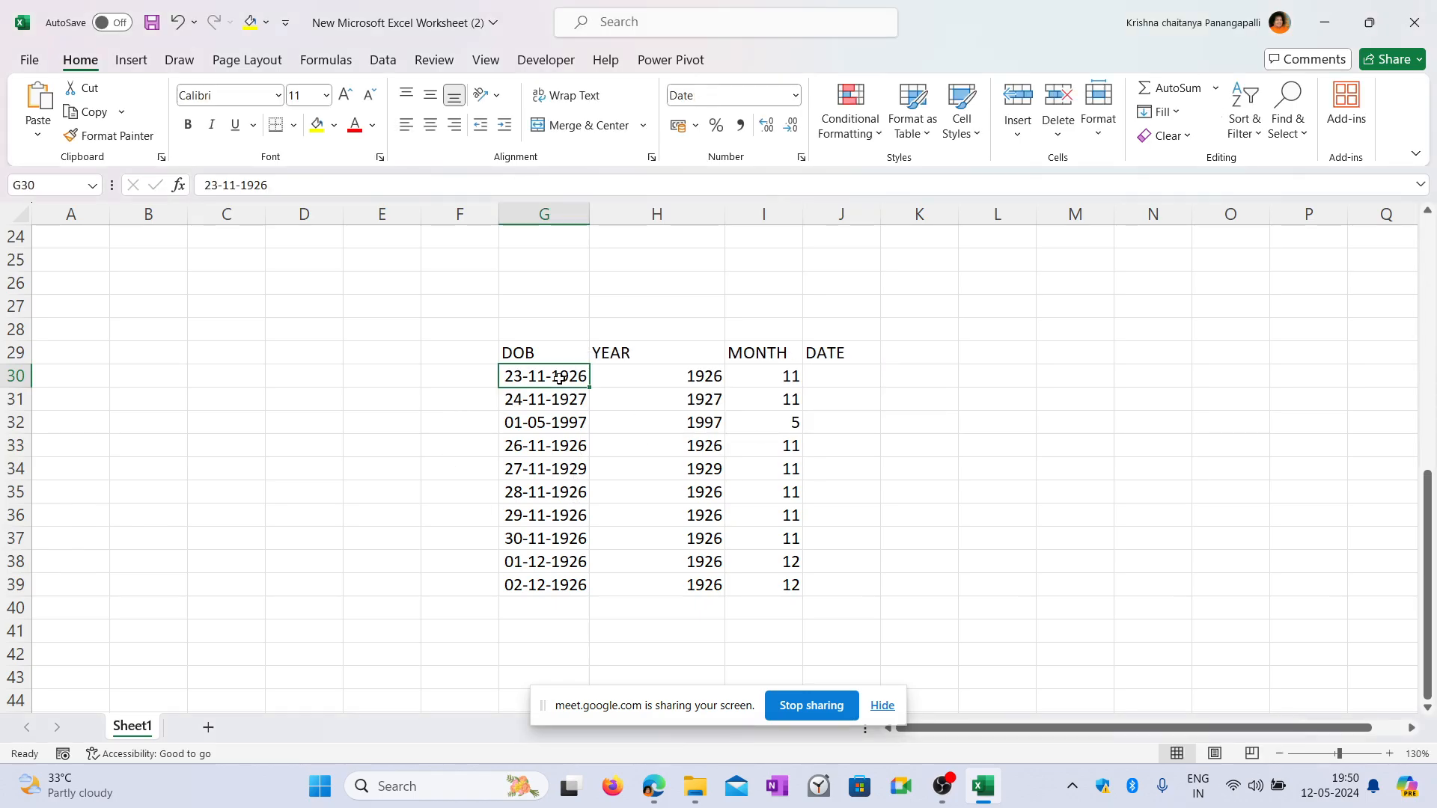
key("shift+Down")
key("shift+Down")
key("shift+Down")
key("shift+Down")
key("shift+Down")
key("shift+Down")
key("shift+Down")
key("shift+Down")
key("shift+Down")
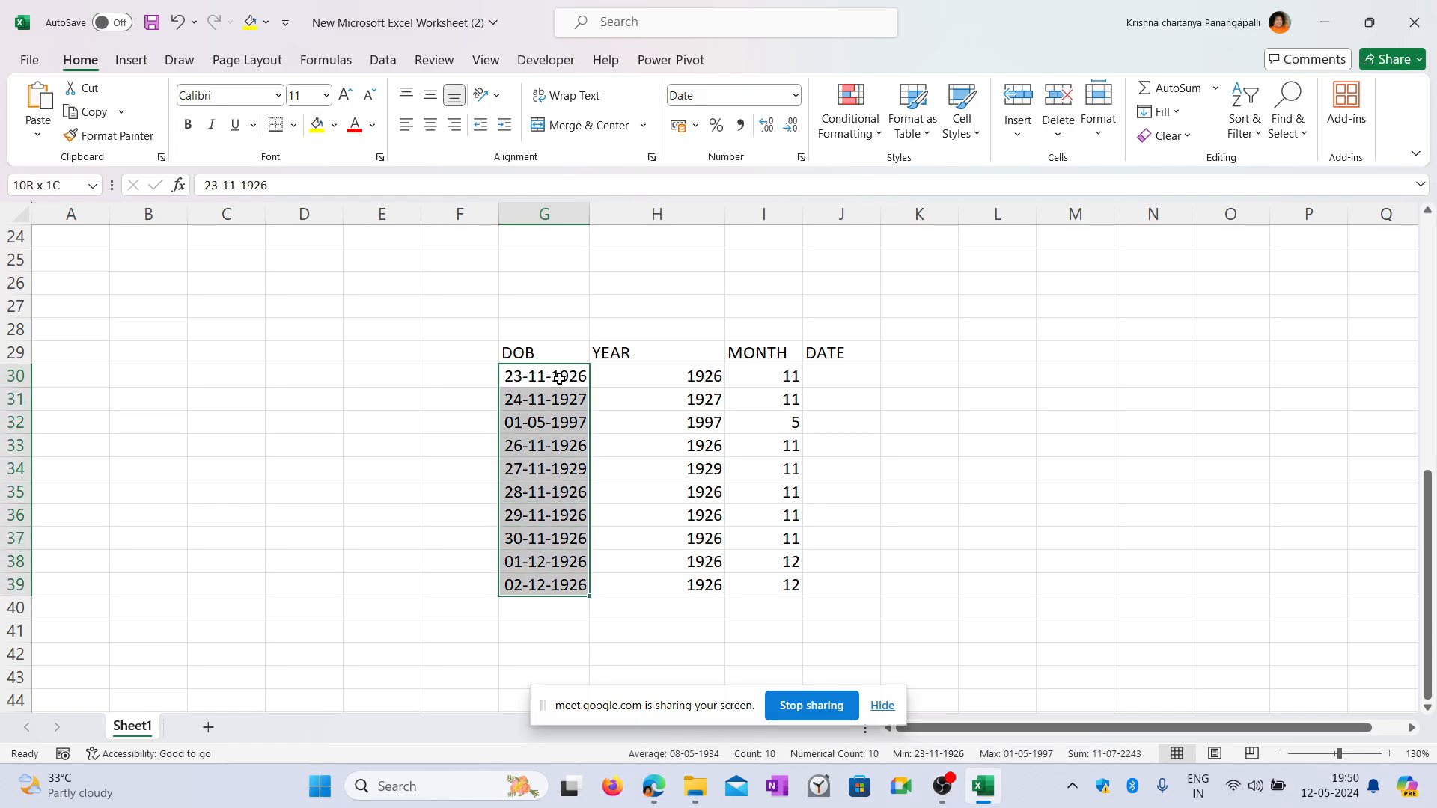
left_click(795, 96)
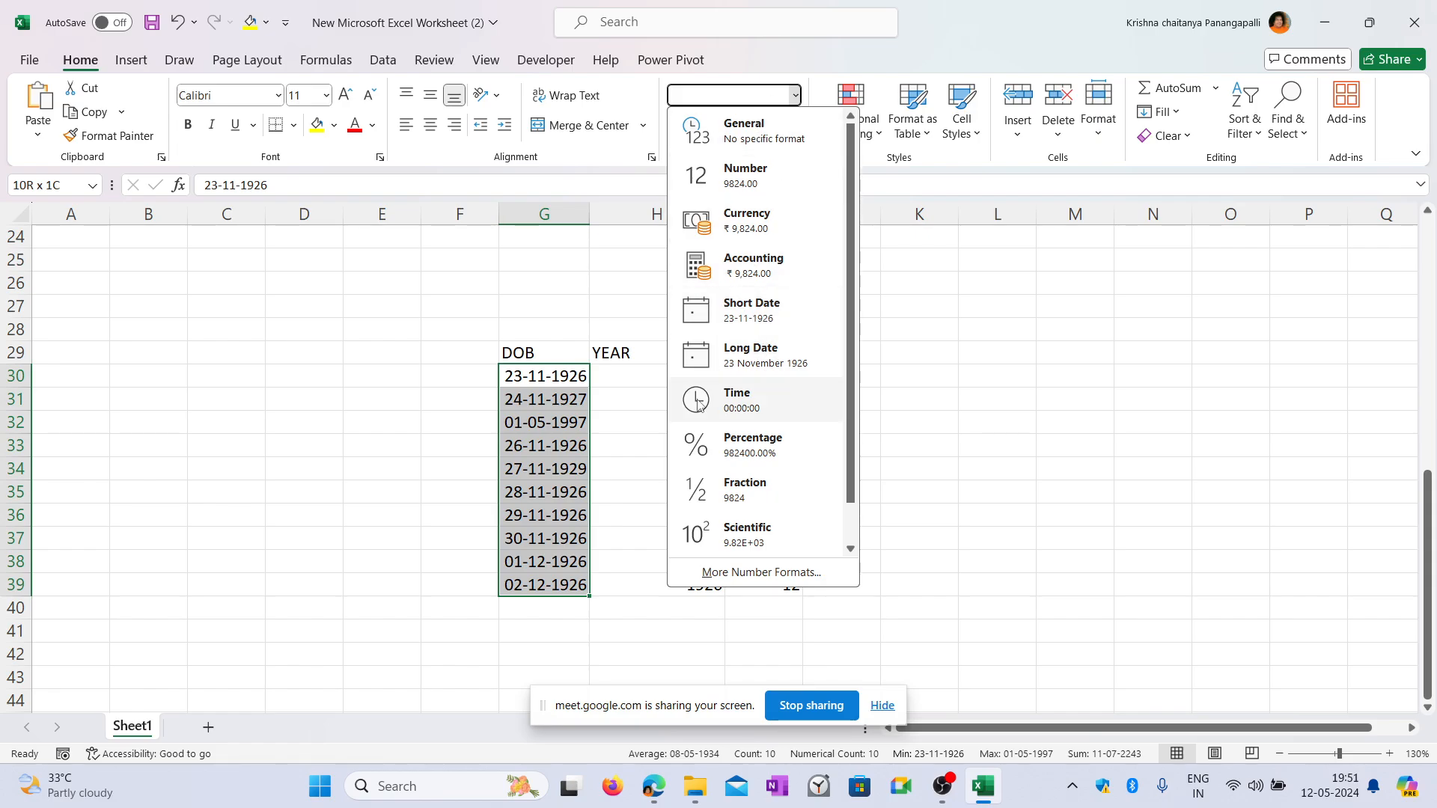
left_click(745, 354)
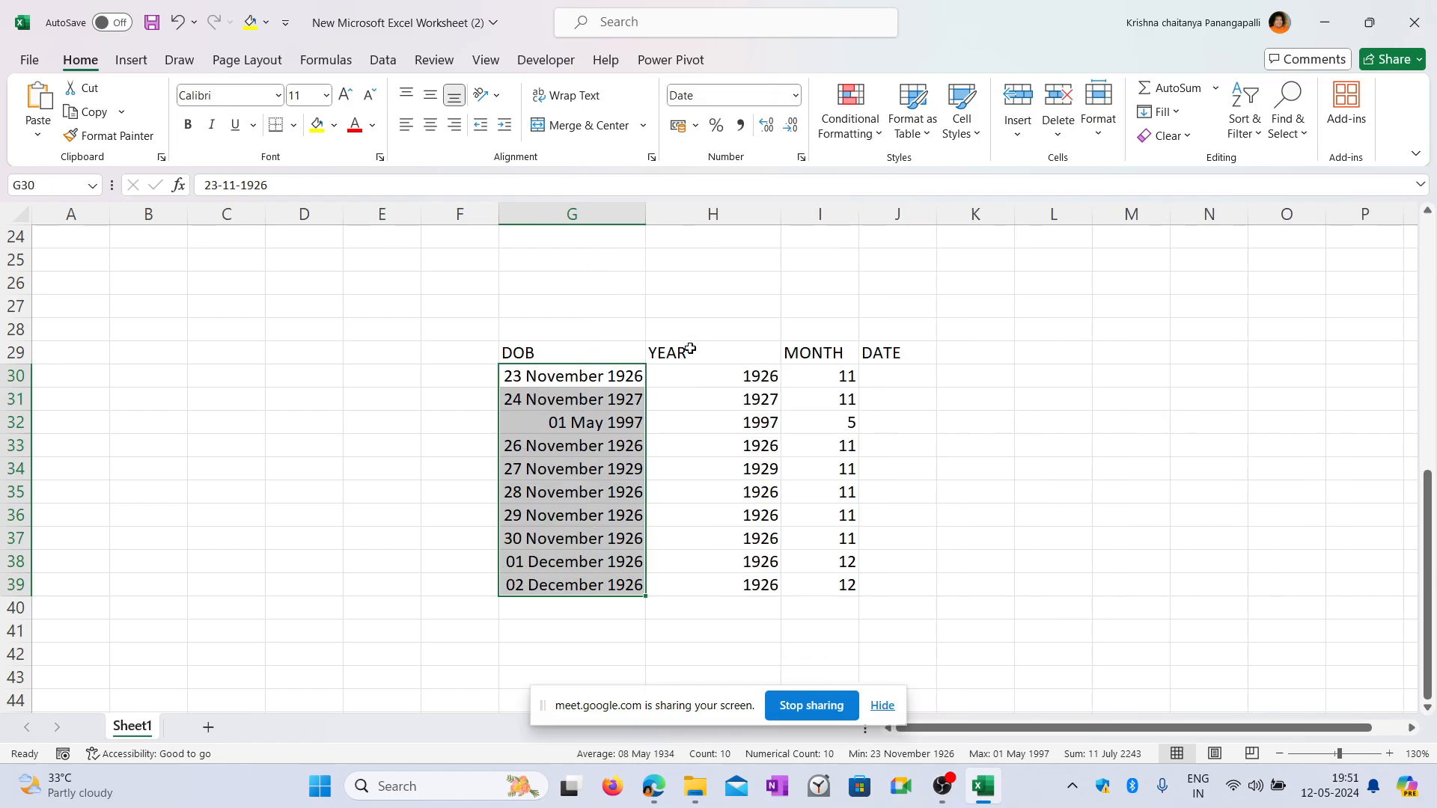
Try once more to extract the date from the first birth date in J30 with =DATE(G30).
left_click(894, 373)
type("=")
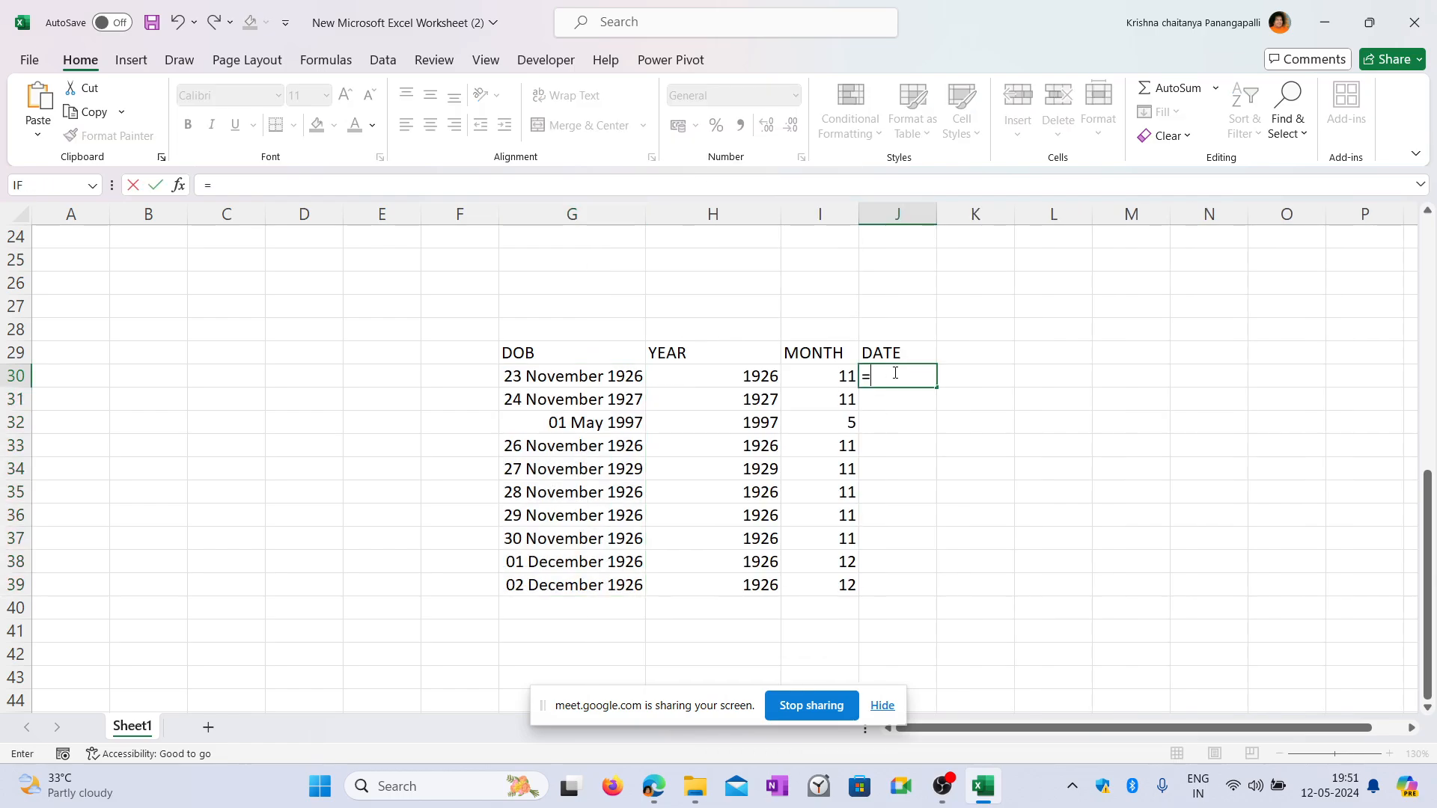
type("DATE")
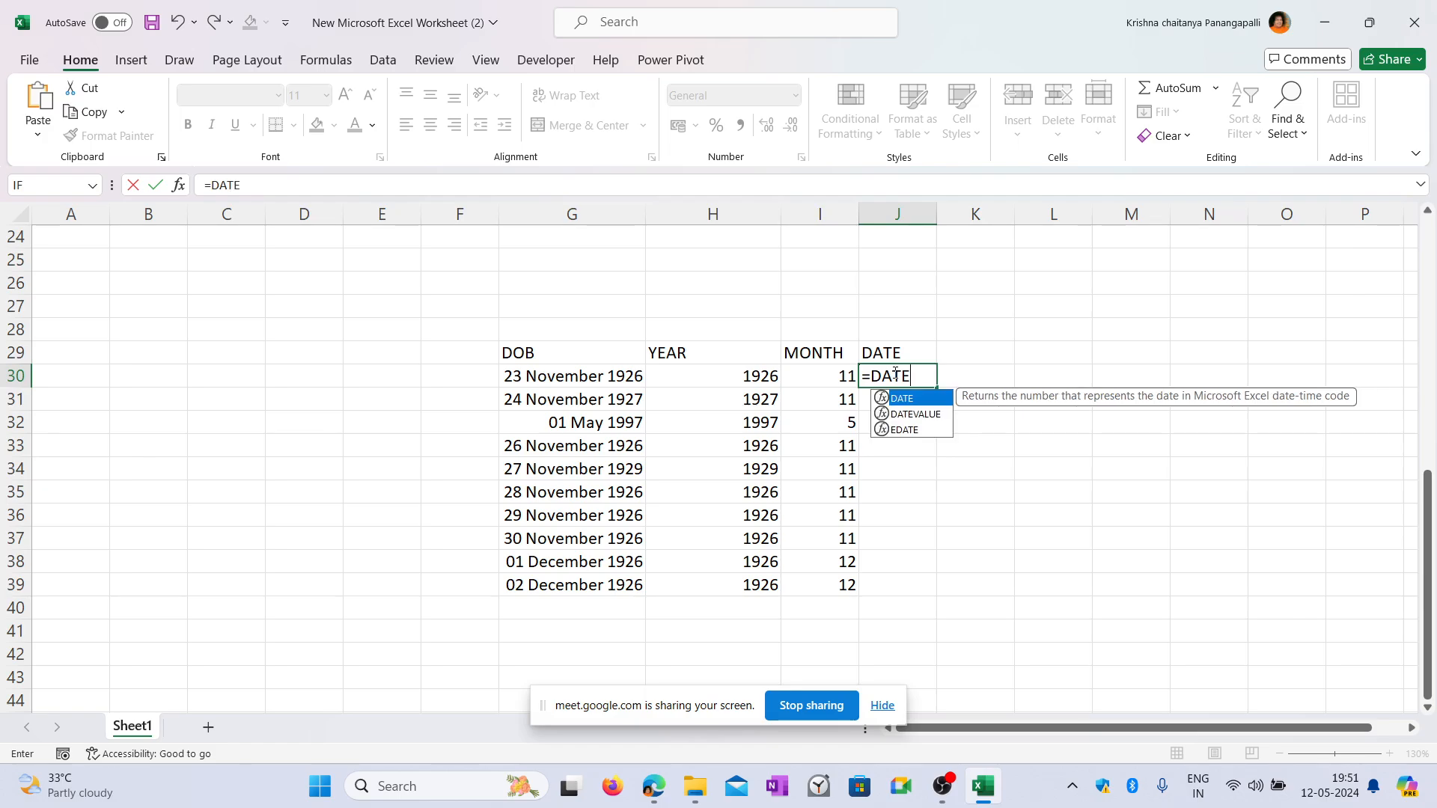
type("(")
left_click(556, 374)
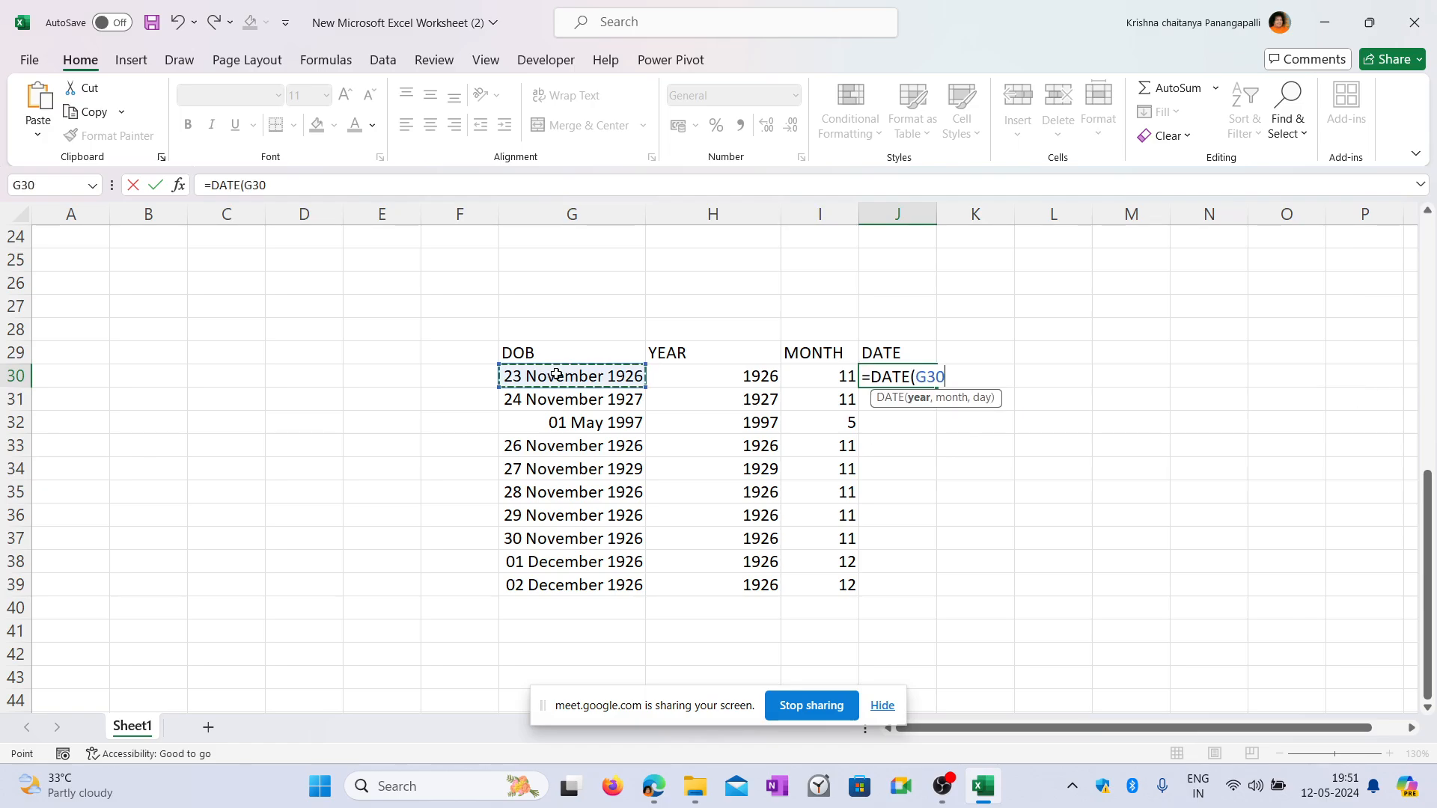
type(")")
key("Return")
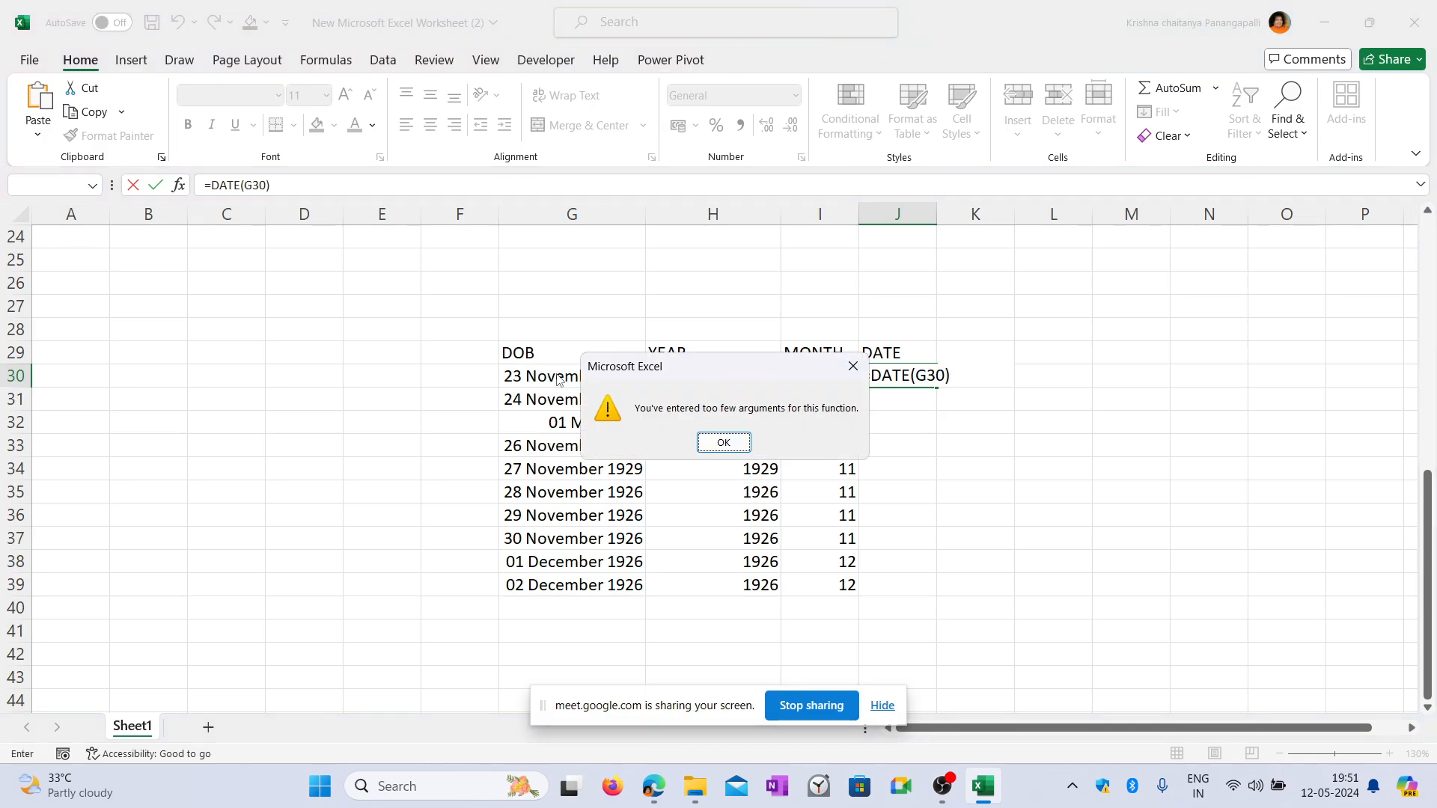
left_click(723, 442)
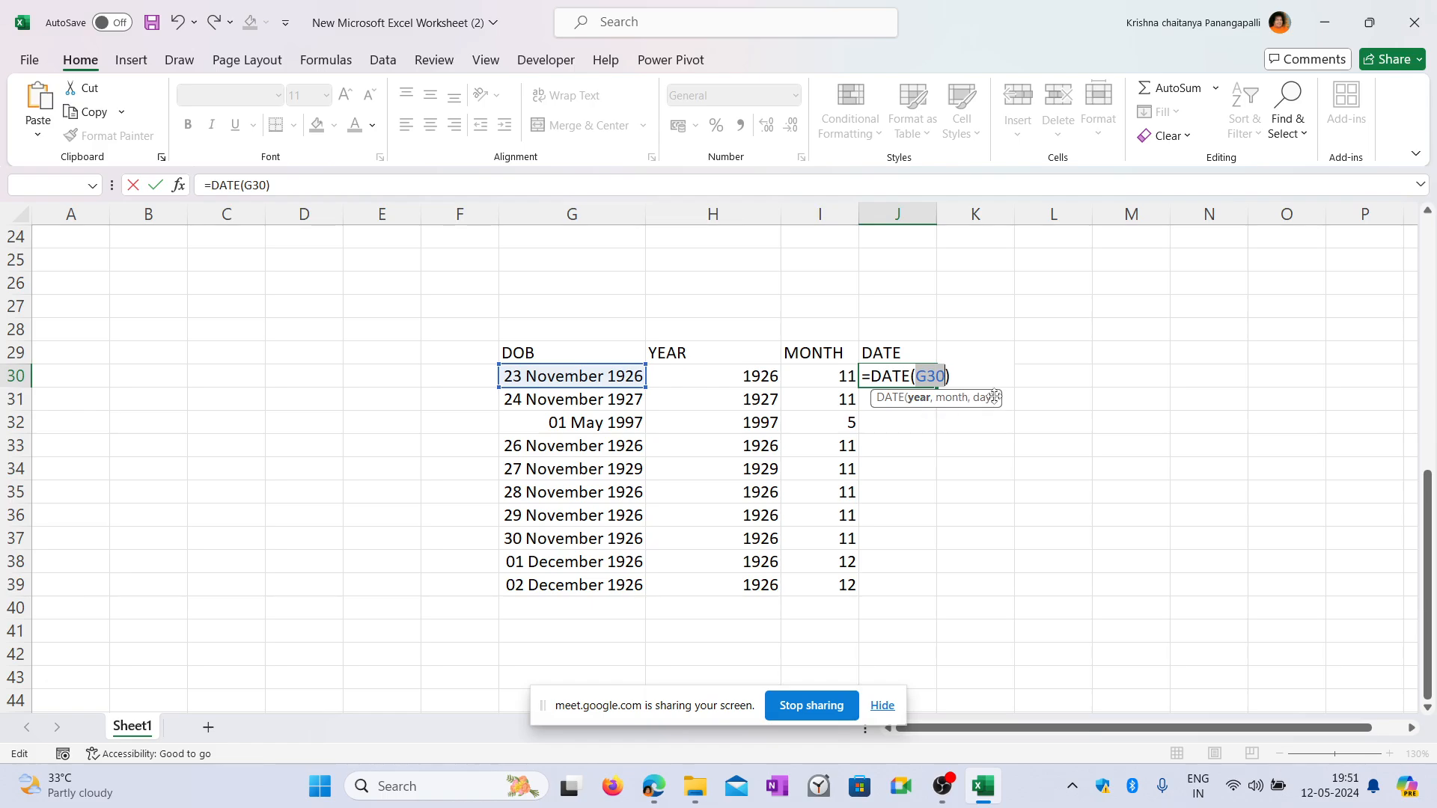
Rewrite the J30 formula as DATE with the first birth date's year, month and day as separate arguments, and clear the cell.
key("BackSpace")
key("BackSpace")
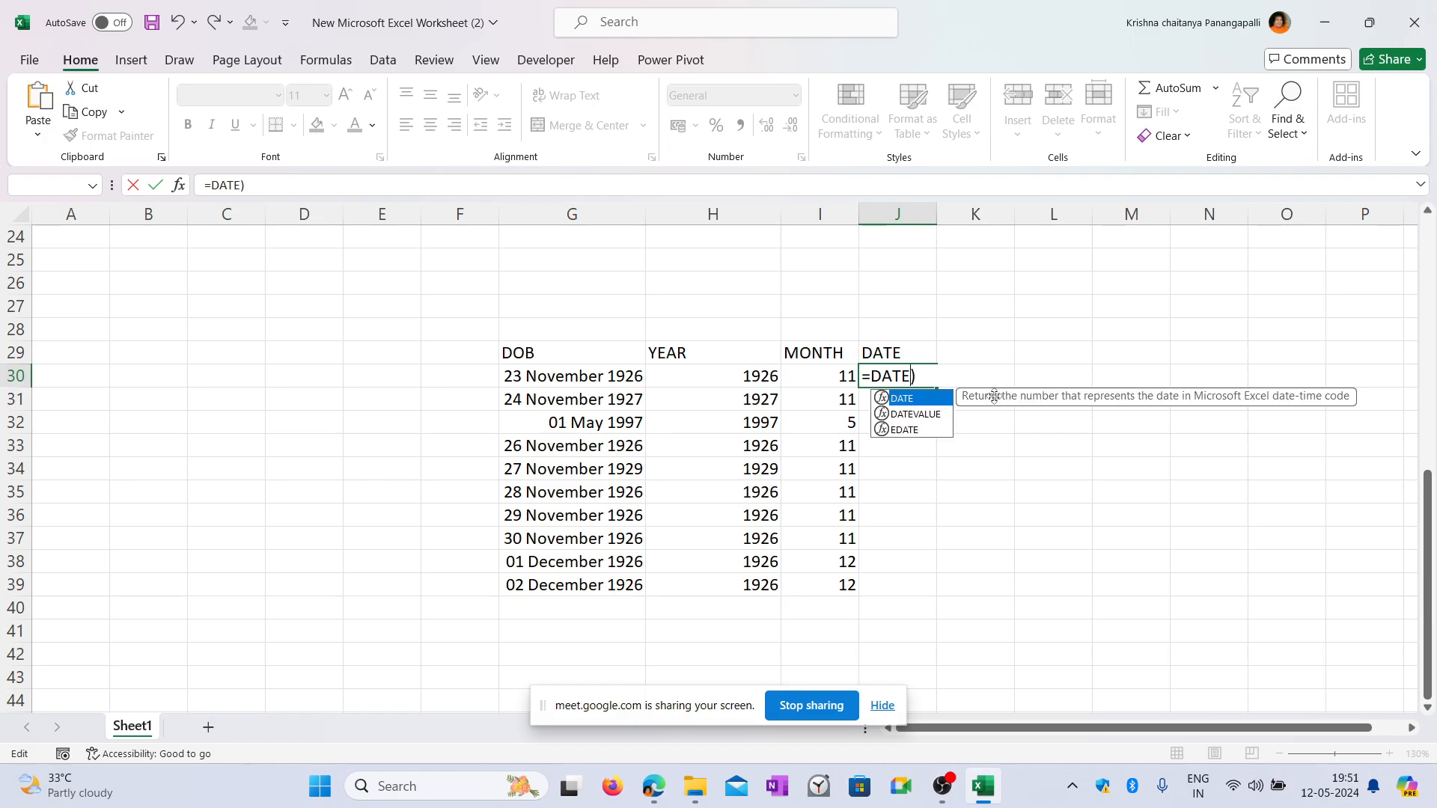
key("Right")
key("BackSpace")
type("(")
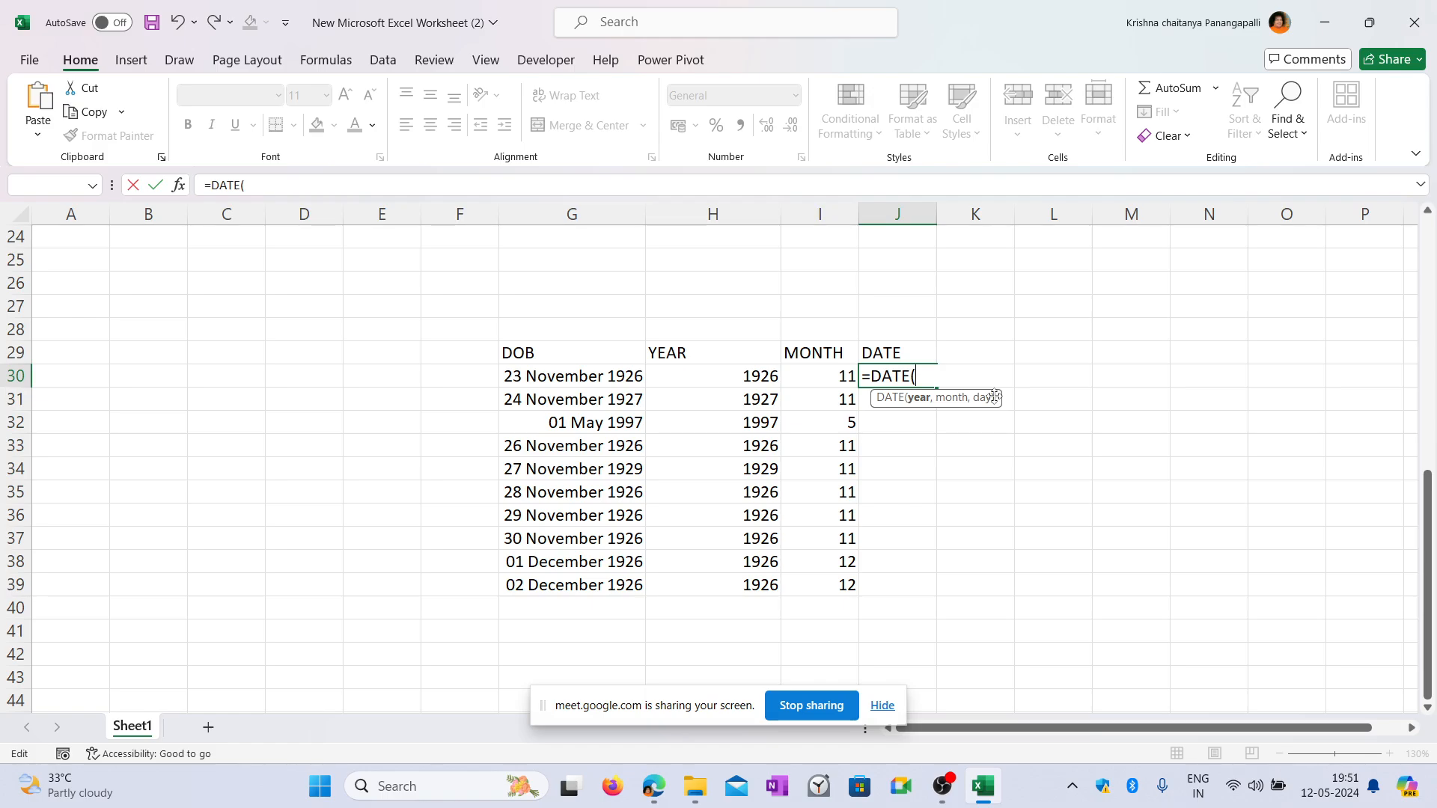
type("1926,11,")
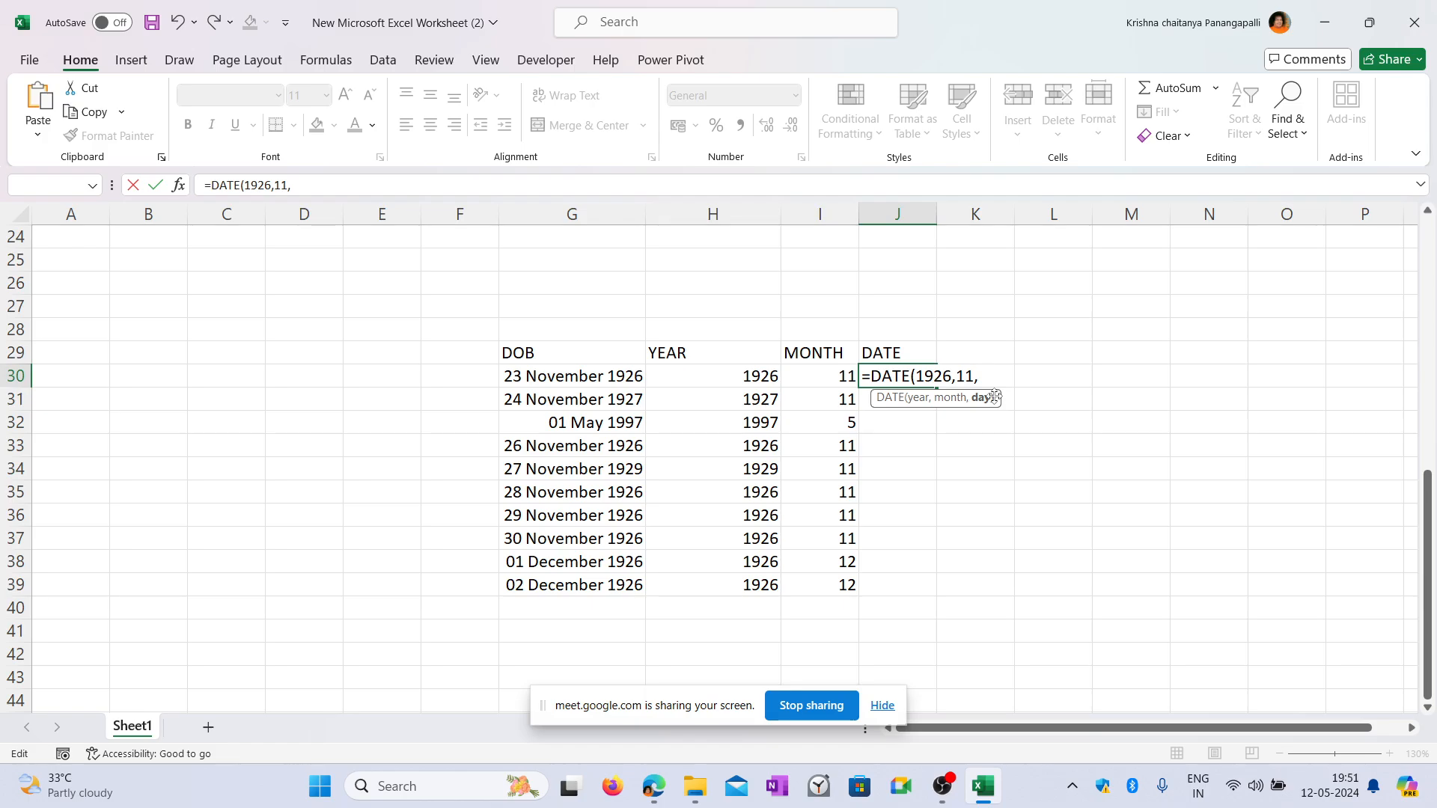
type("23)")
key("Return")
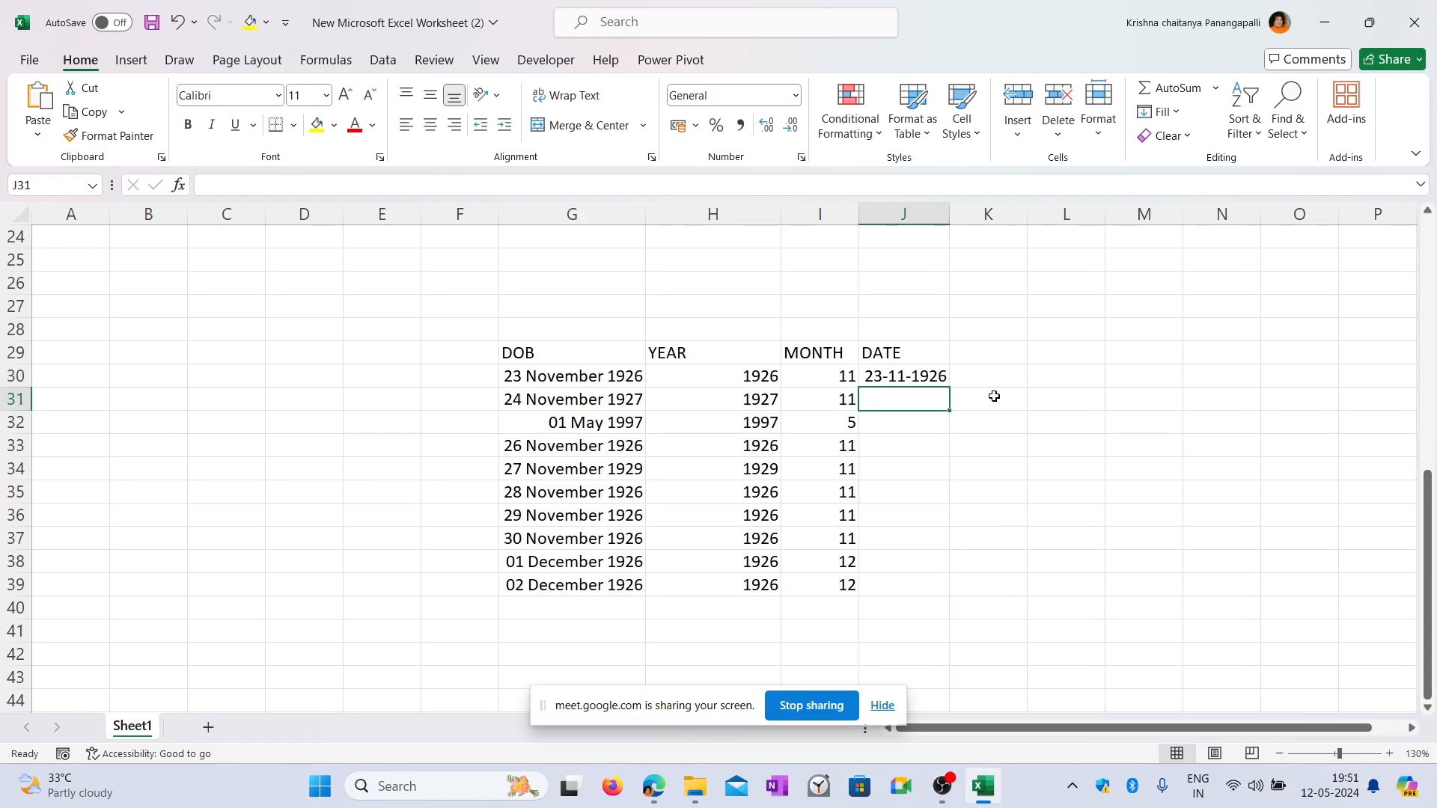
left_click(914, 372)
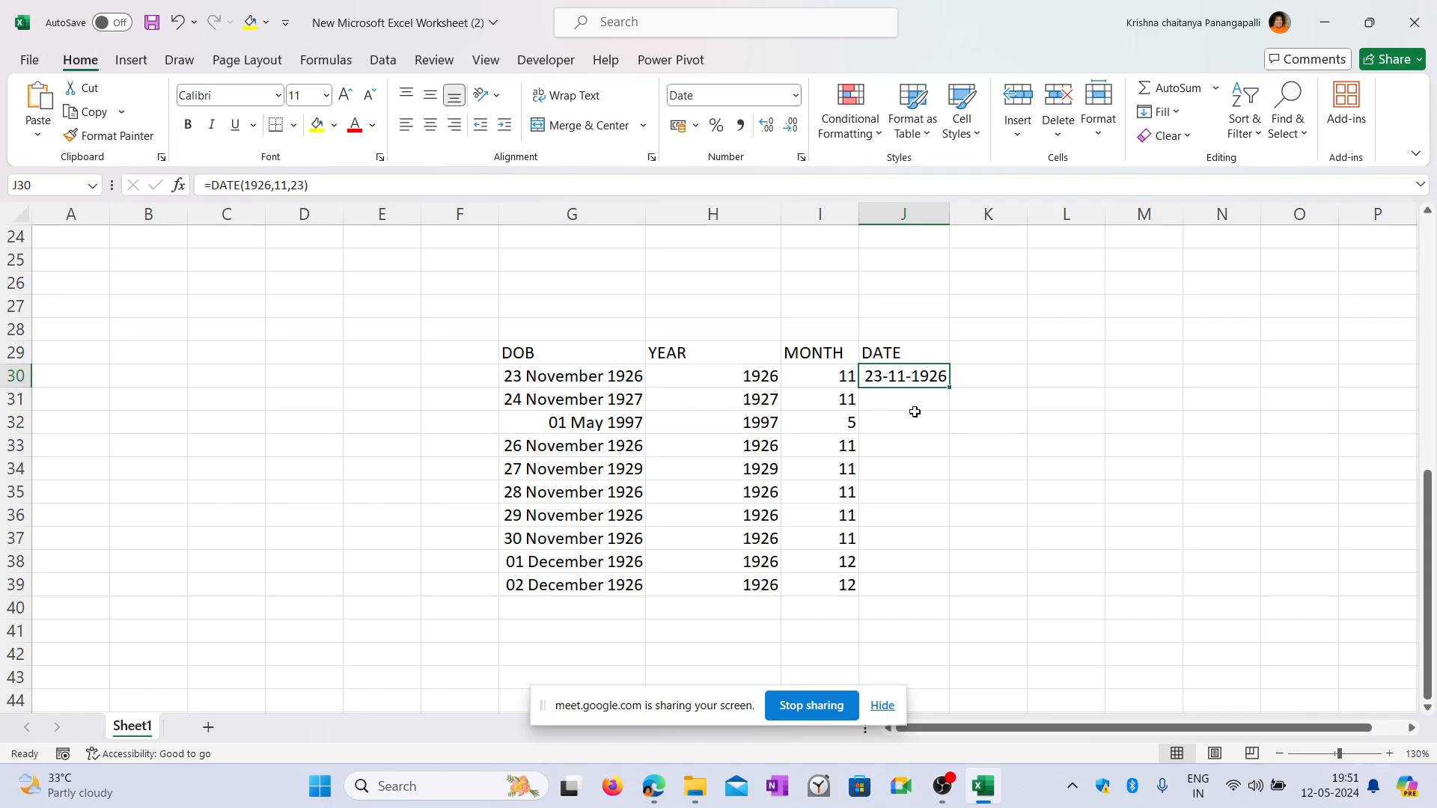
key("Delete")
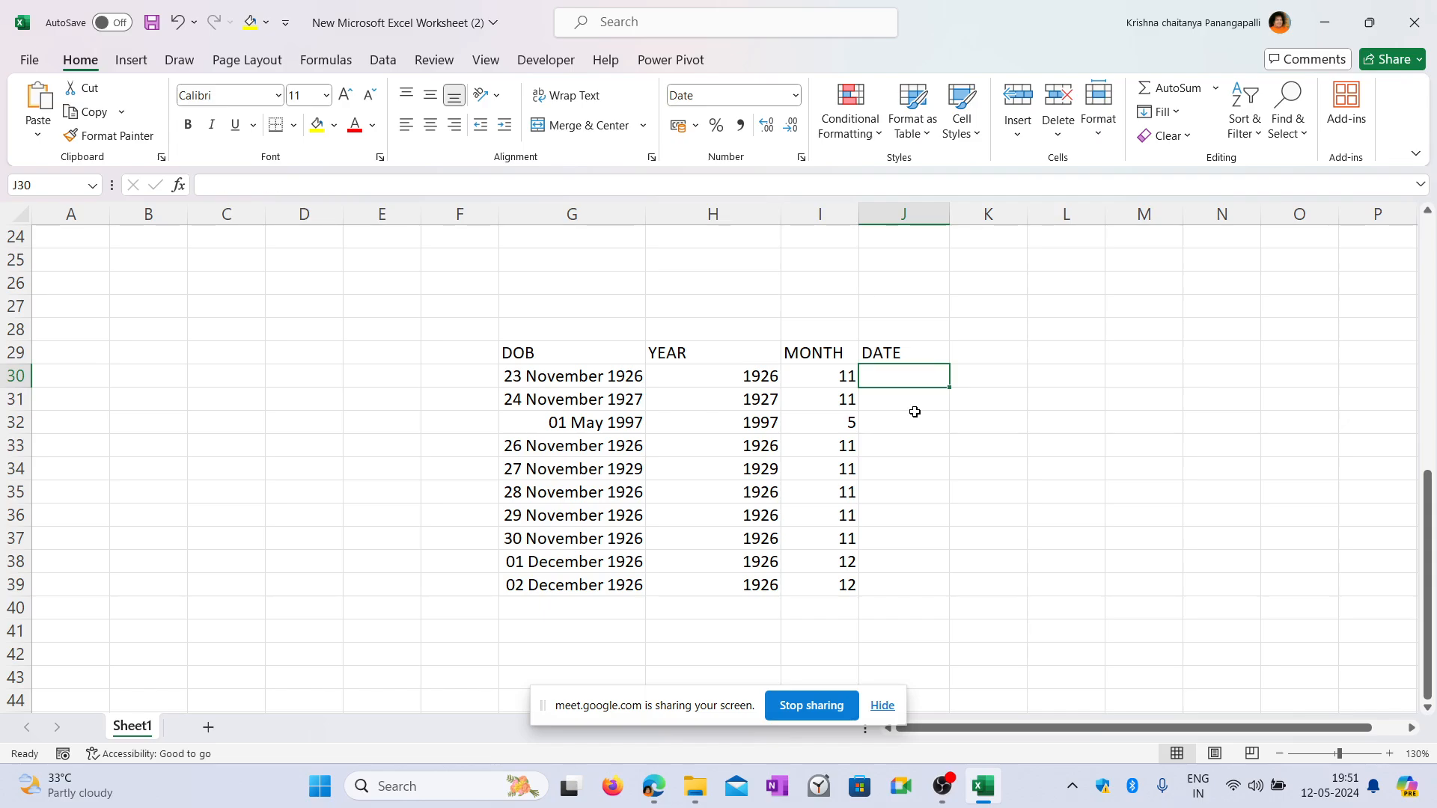
type("=DATE")
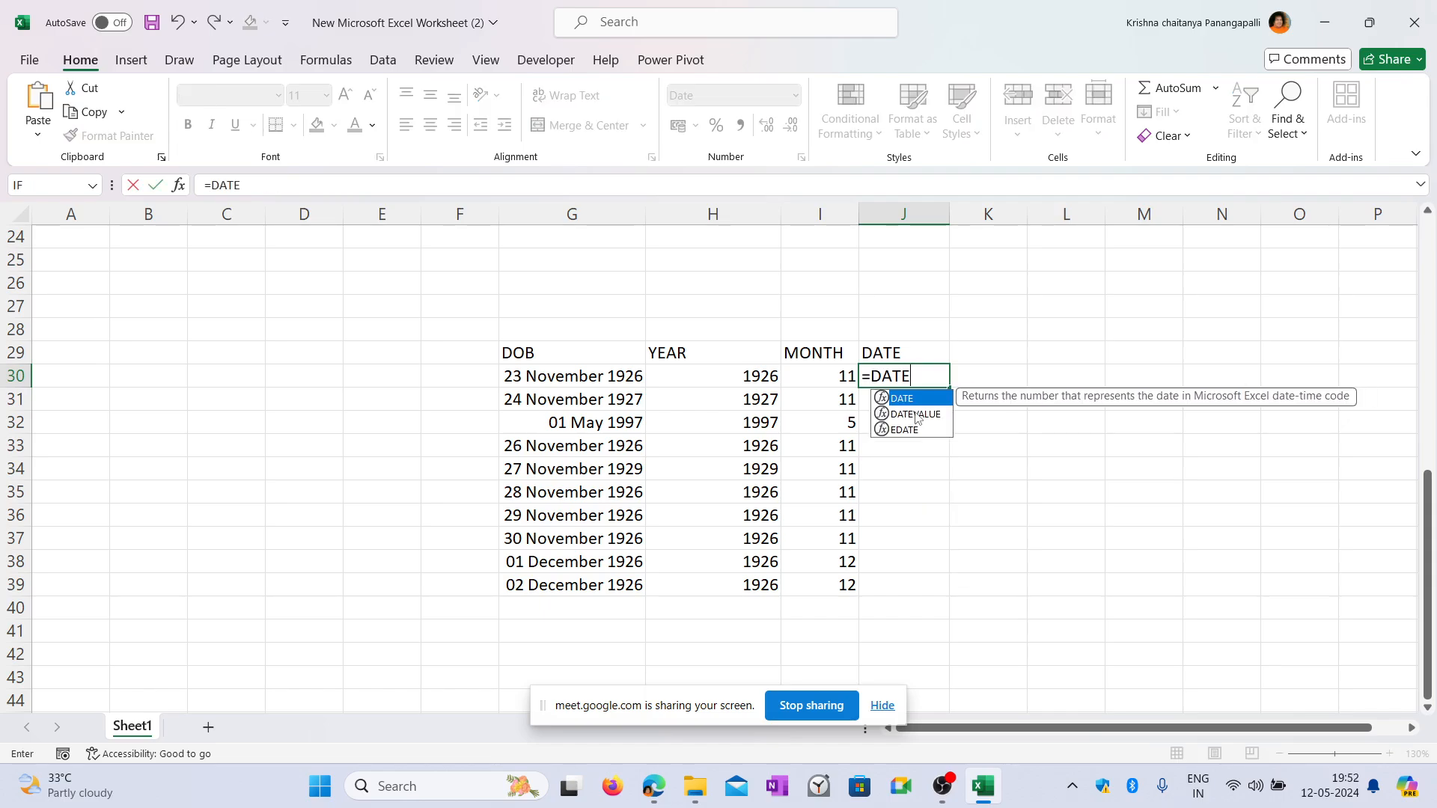
left_click(898, 431)
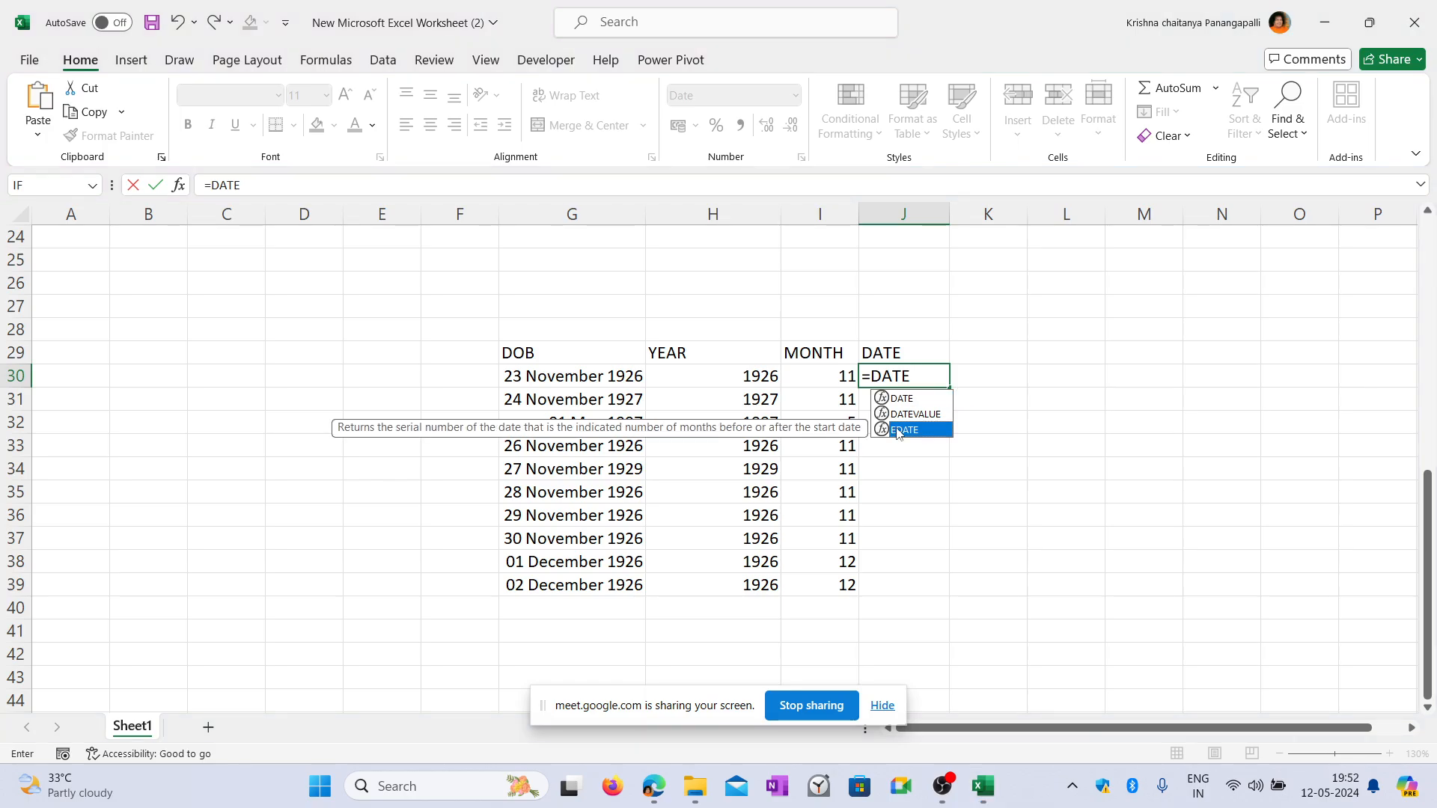
double_click(897, 432)
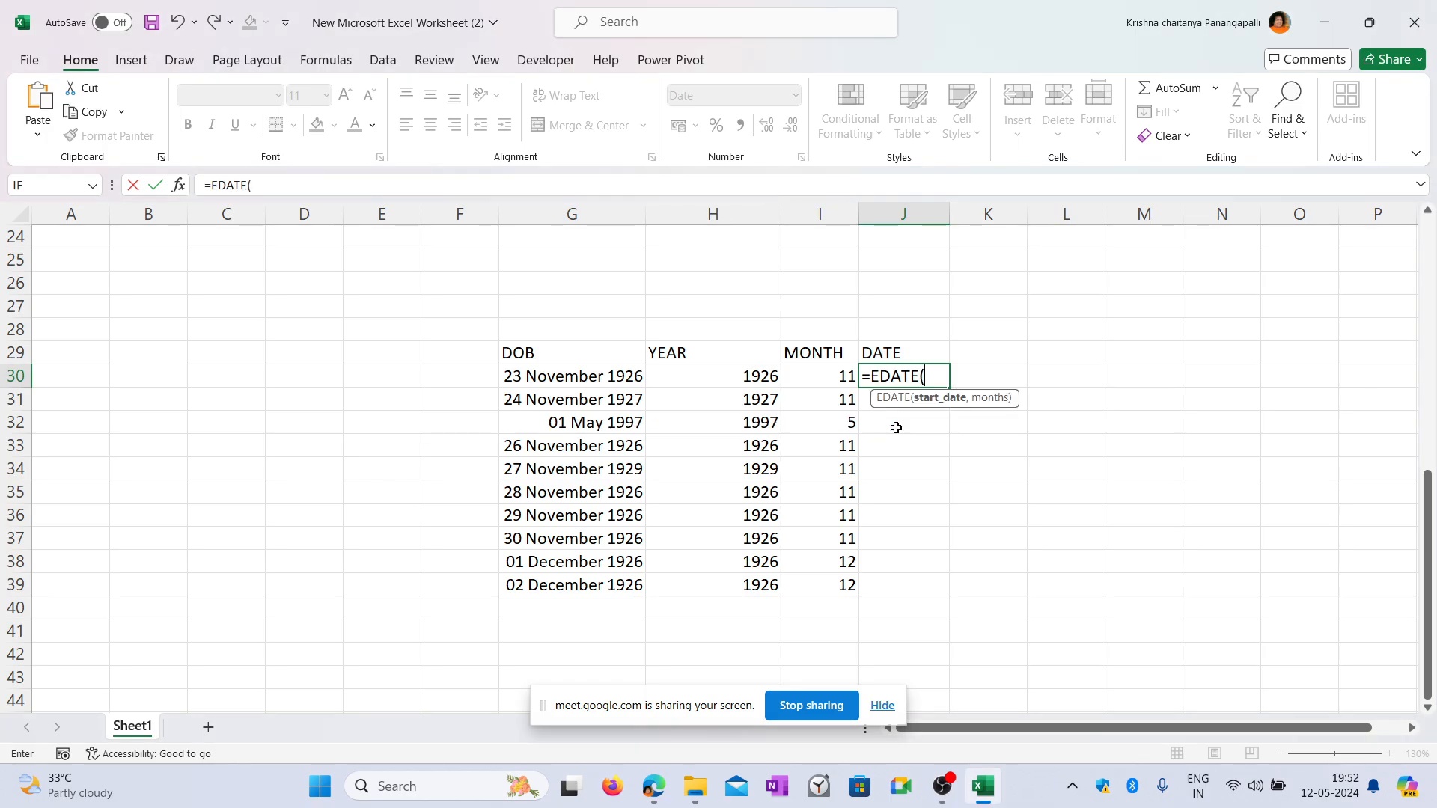
key("BackSpace")
key("BackSpace")
key("BackSpace")
key("BackSpace")
key("BackSpace")
key("BackSpace")
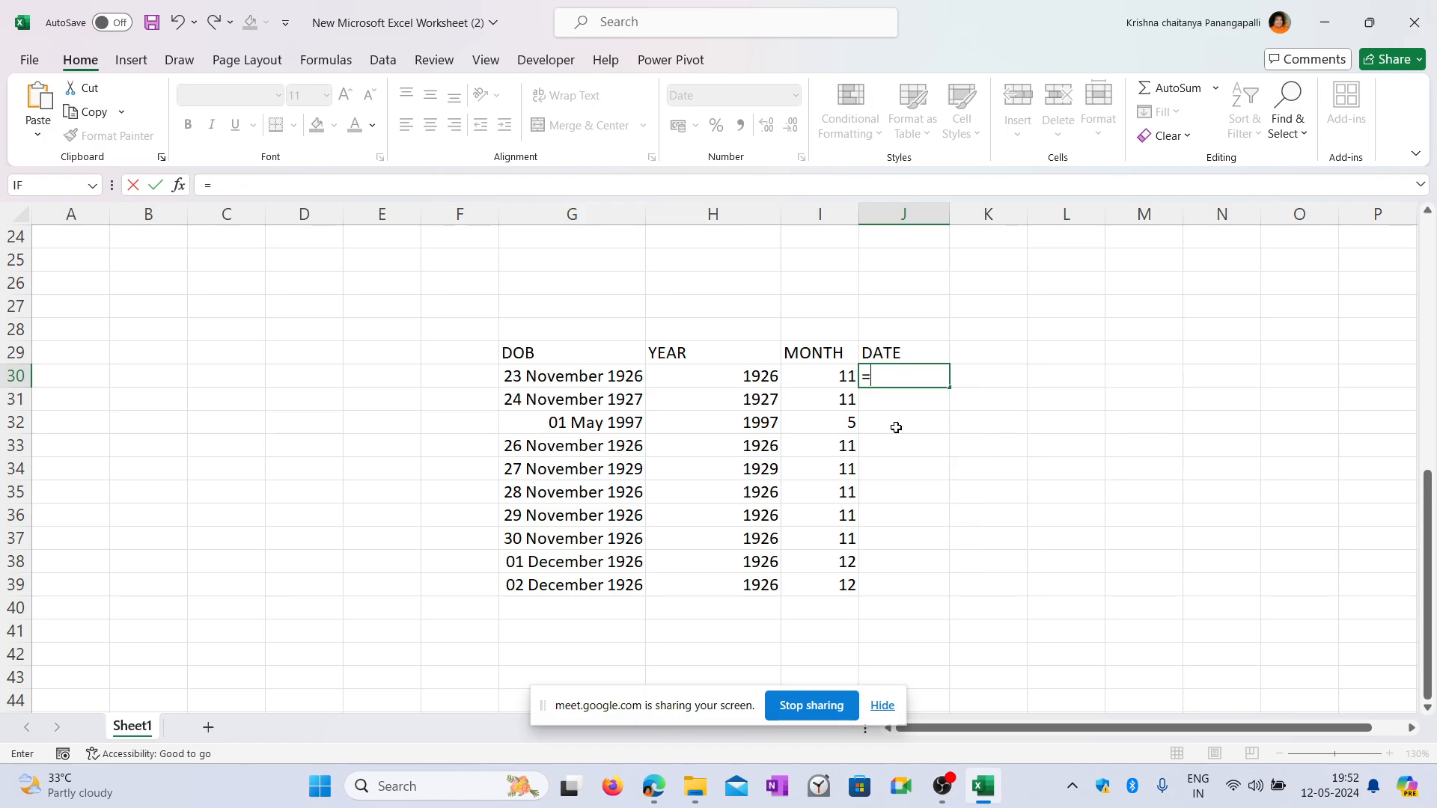
Try the formula =DATEVALUE(1/5/1996) in J30.
type("DATE")
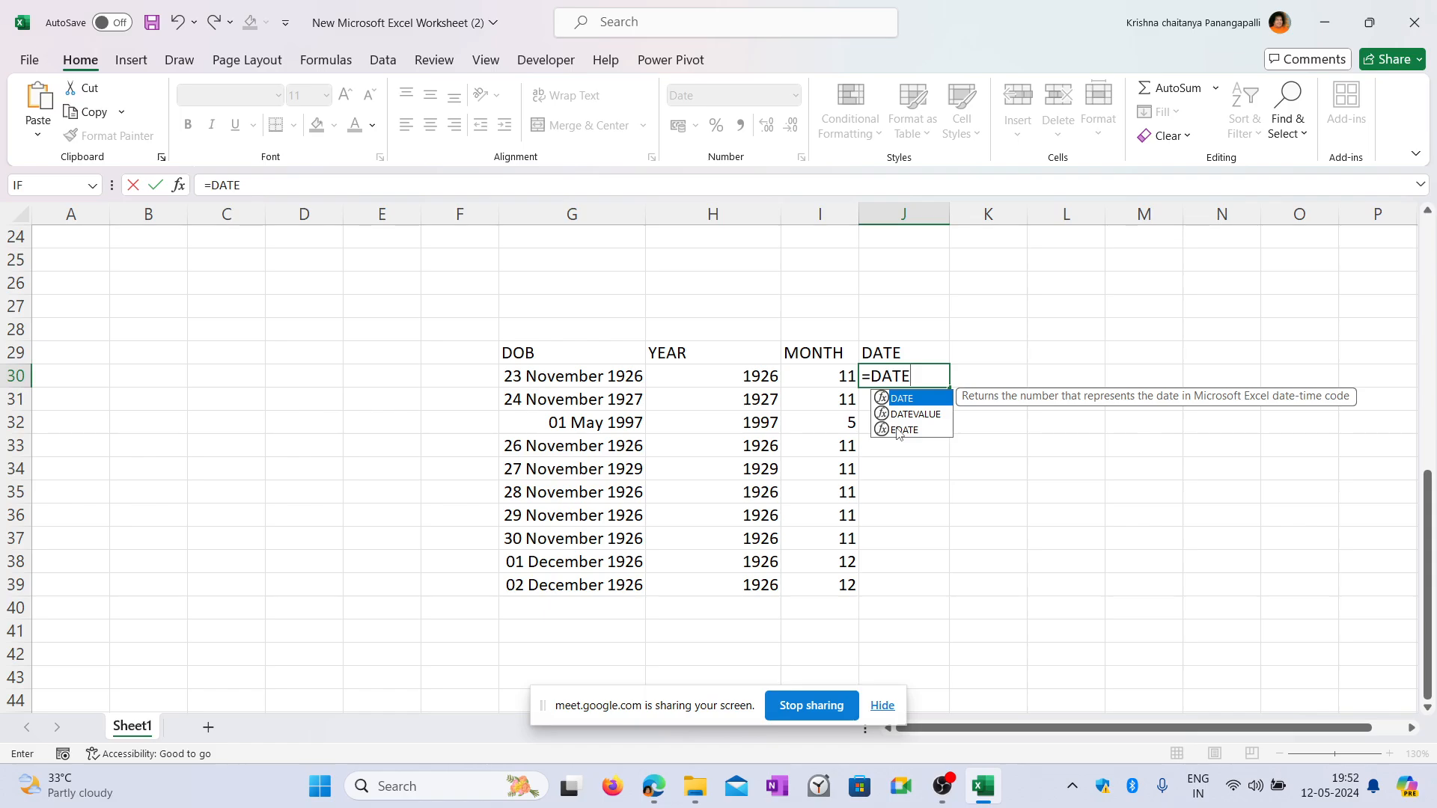
key("Down")
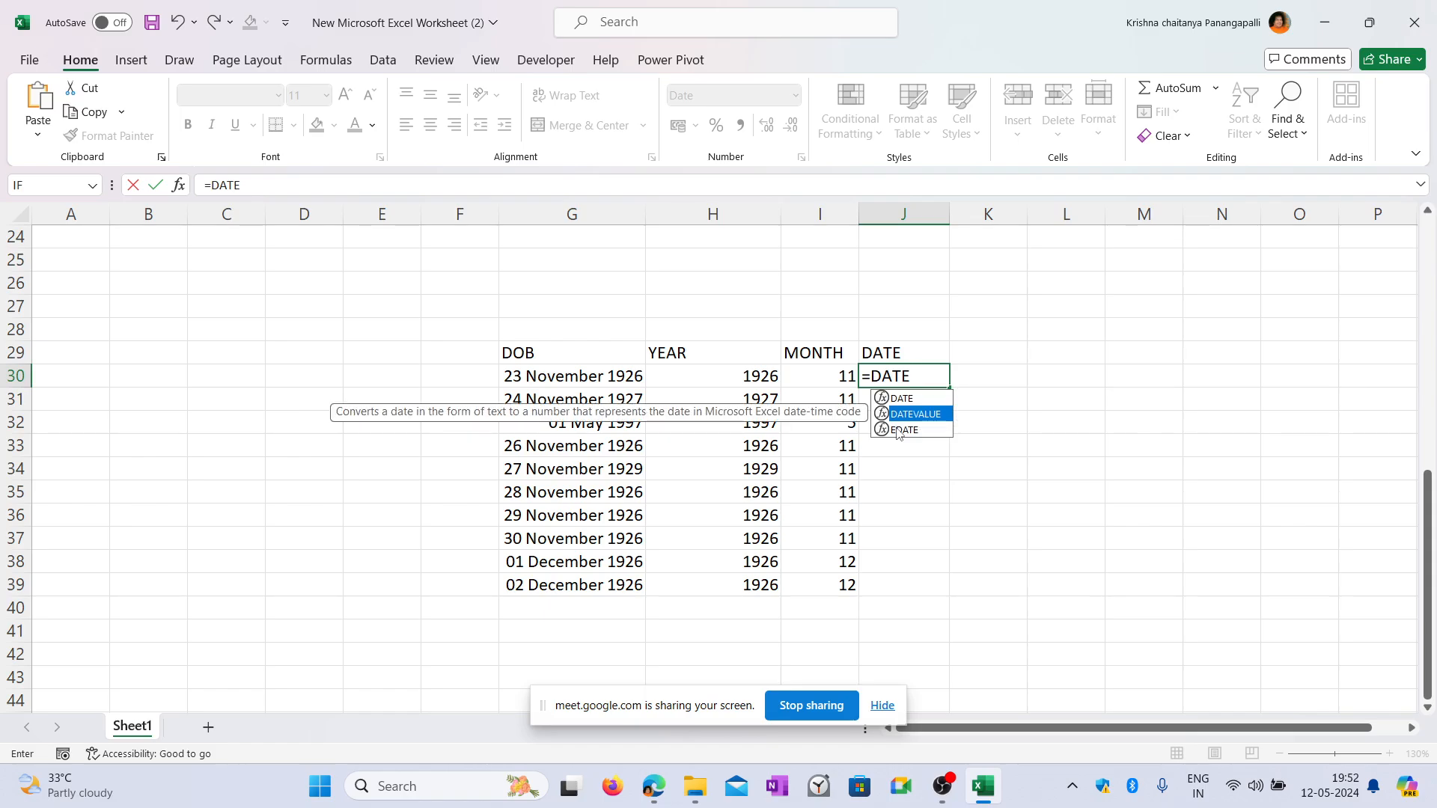
key("Tab")
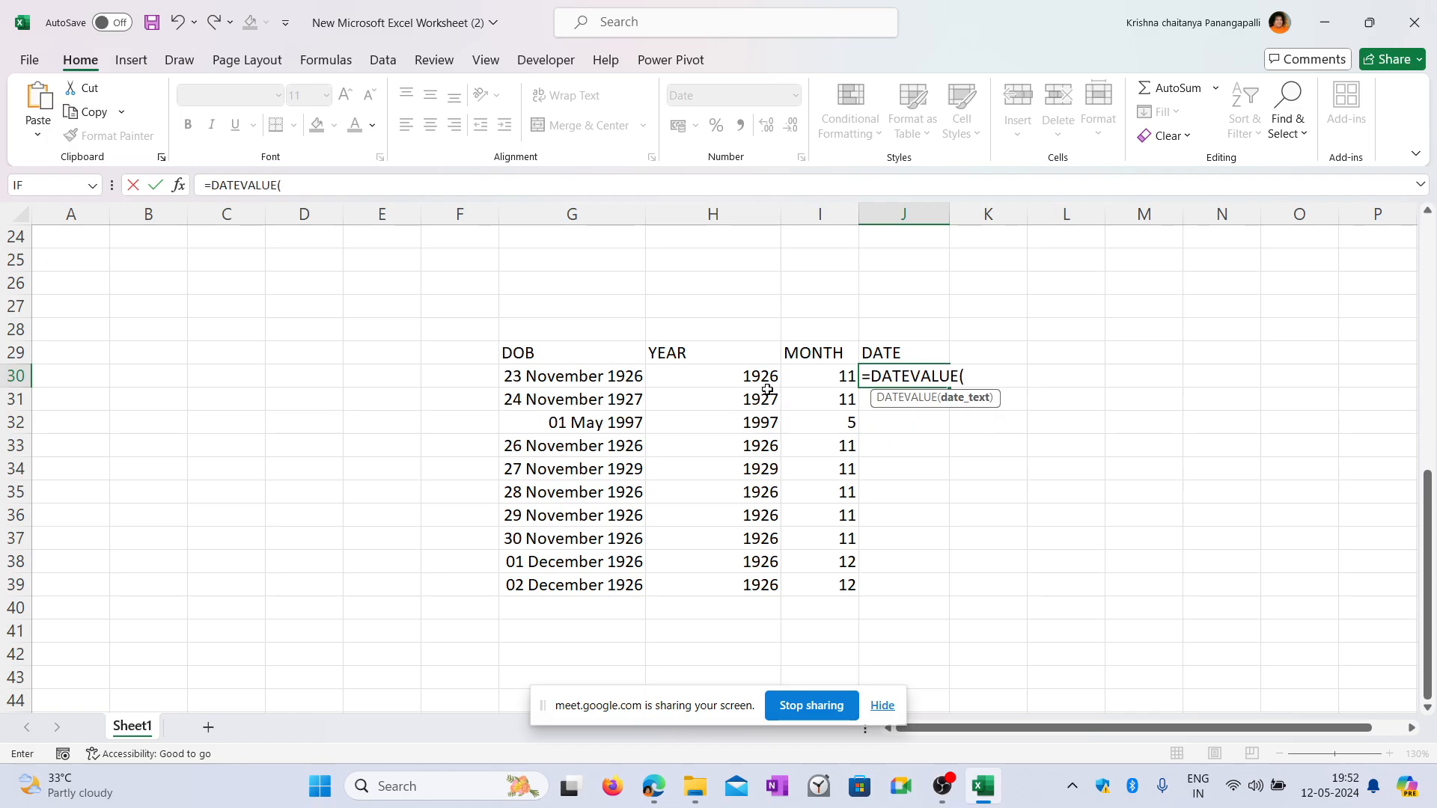
type("1/5/1996)")
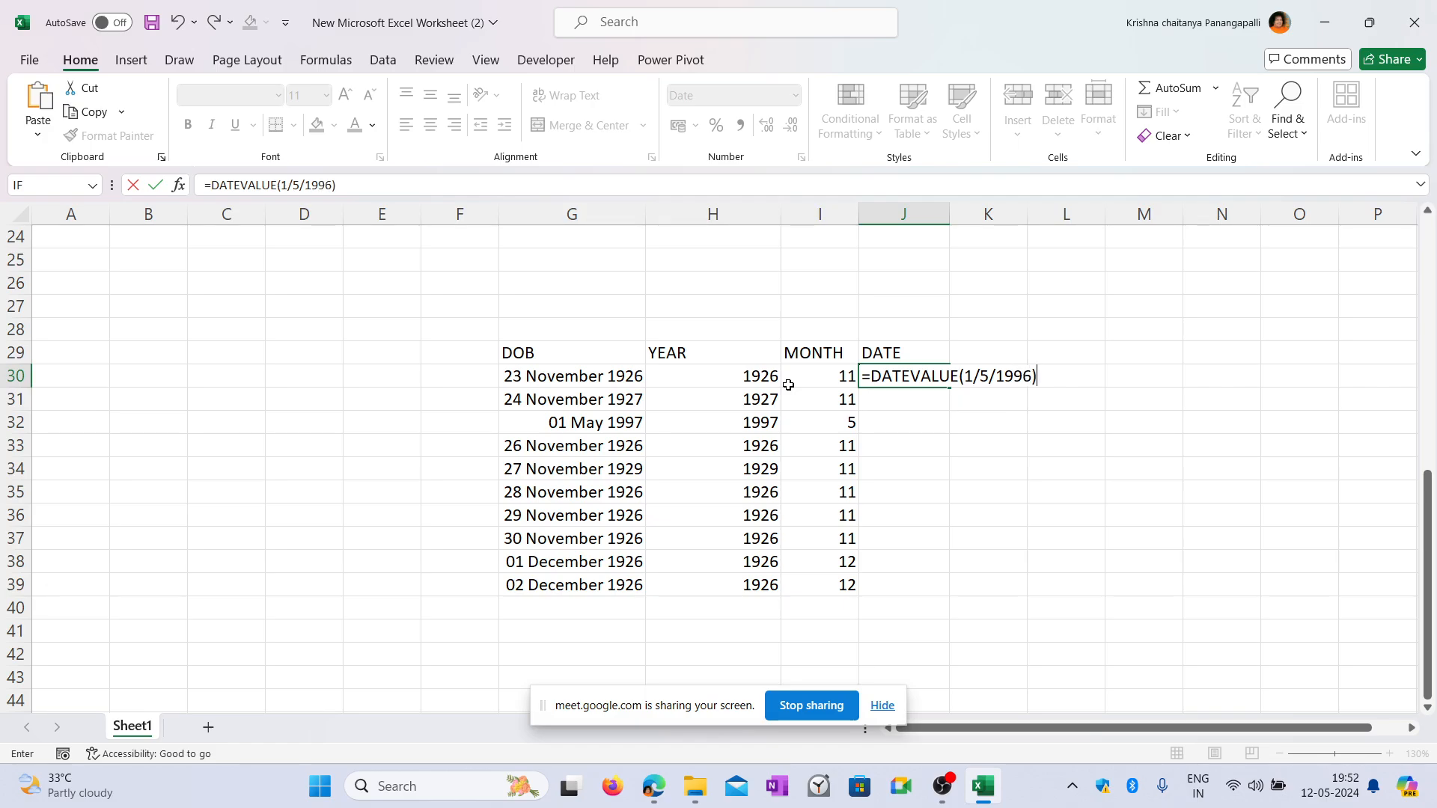
key("Return")
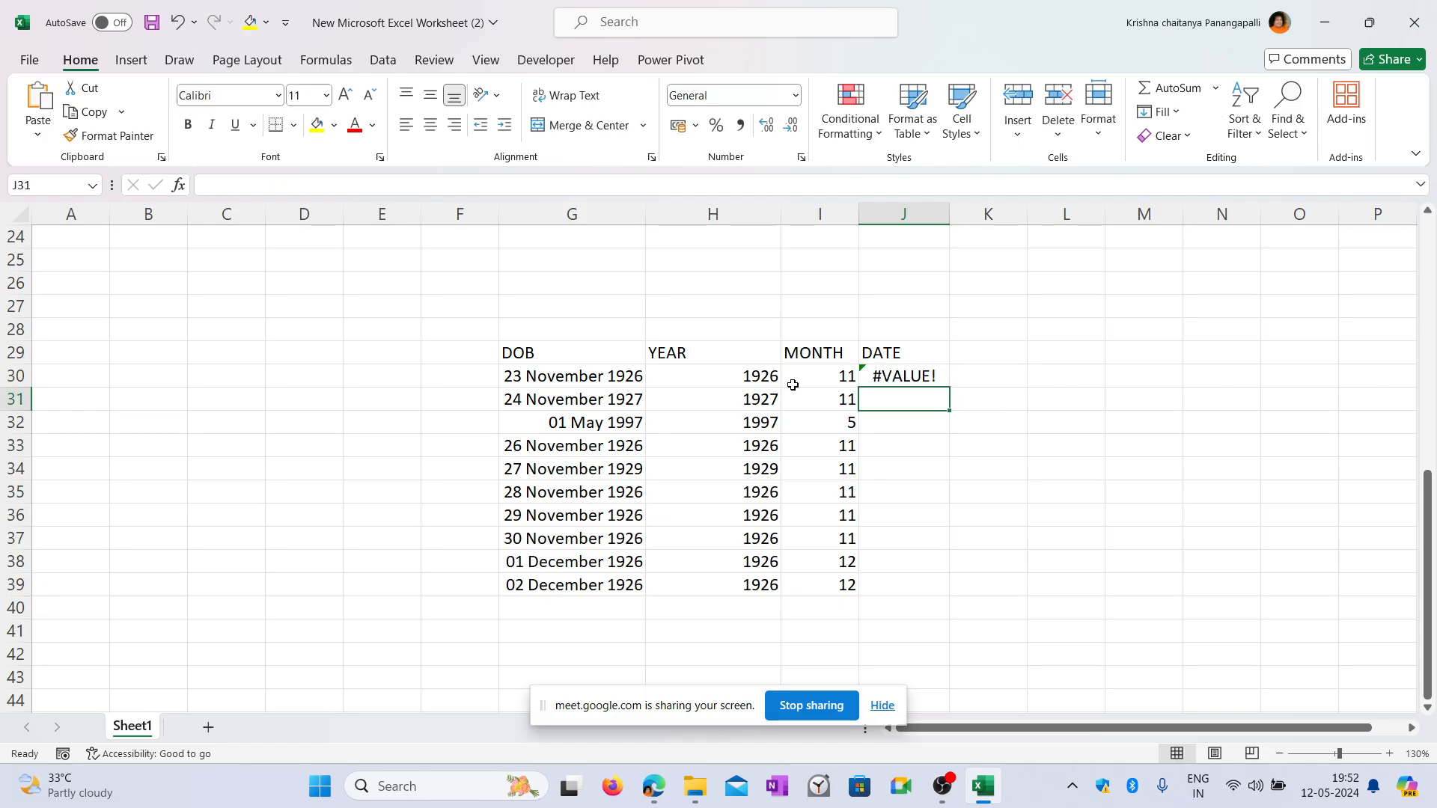
Try =DATEVALUE(G30) in J30 in place of the existing formula, and clear the cell.
left_click(917, 378)
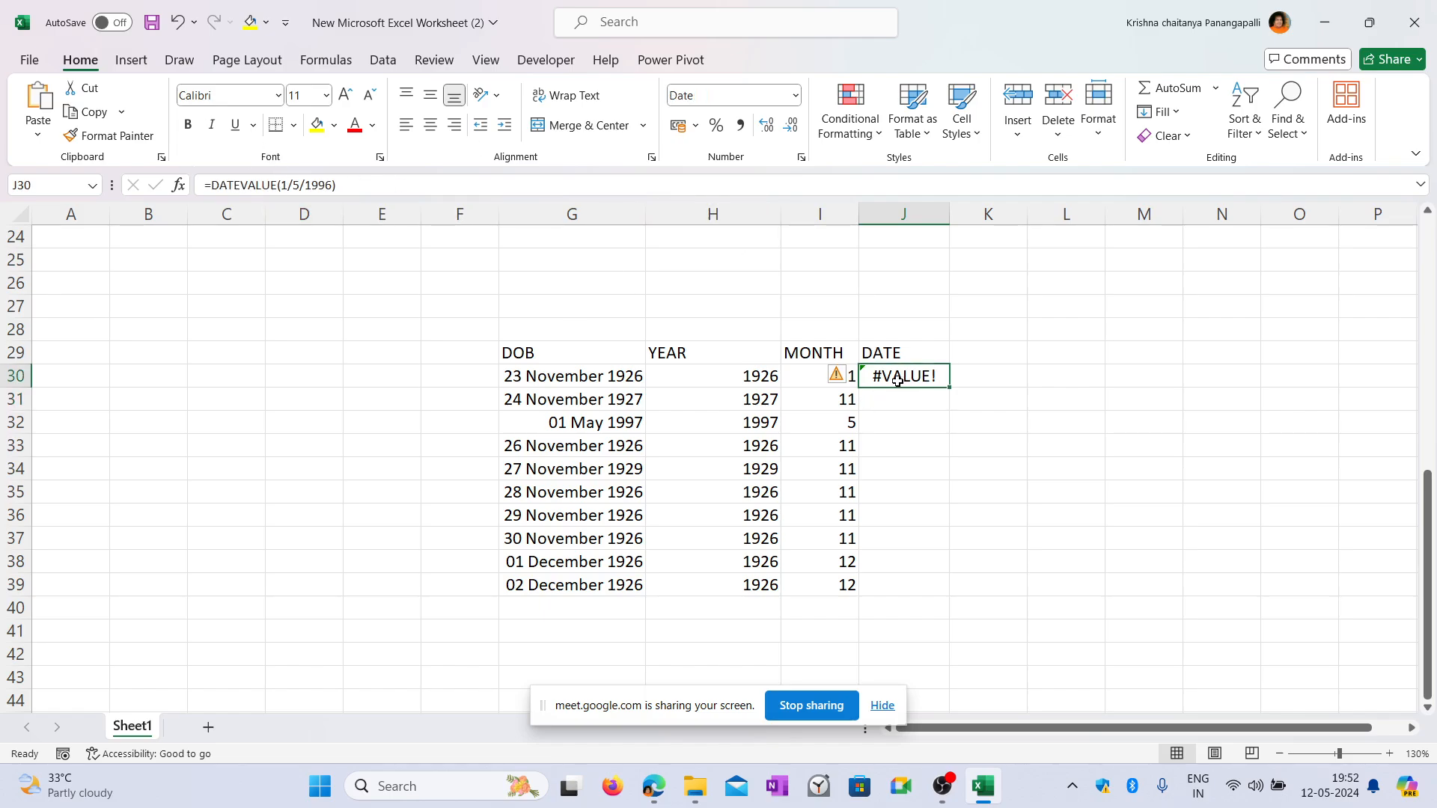
type("==")
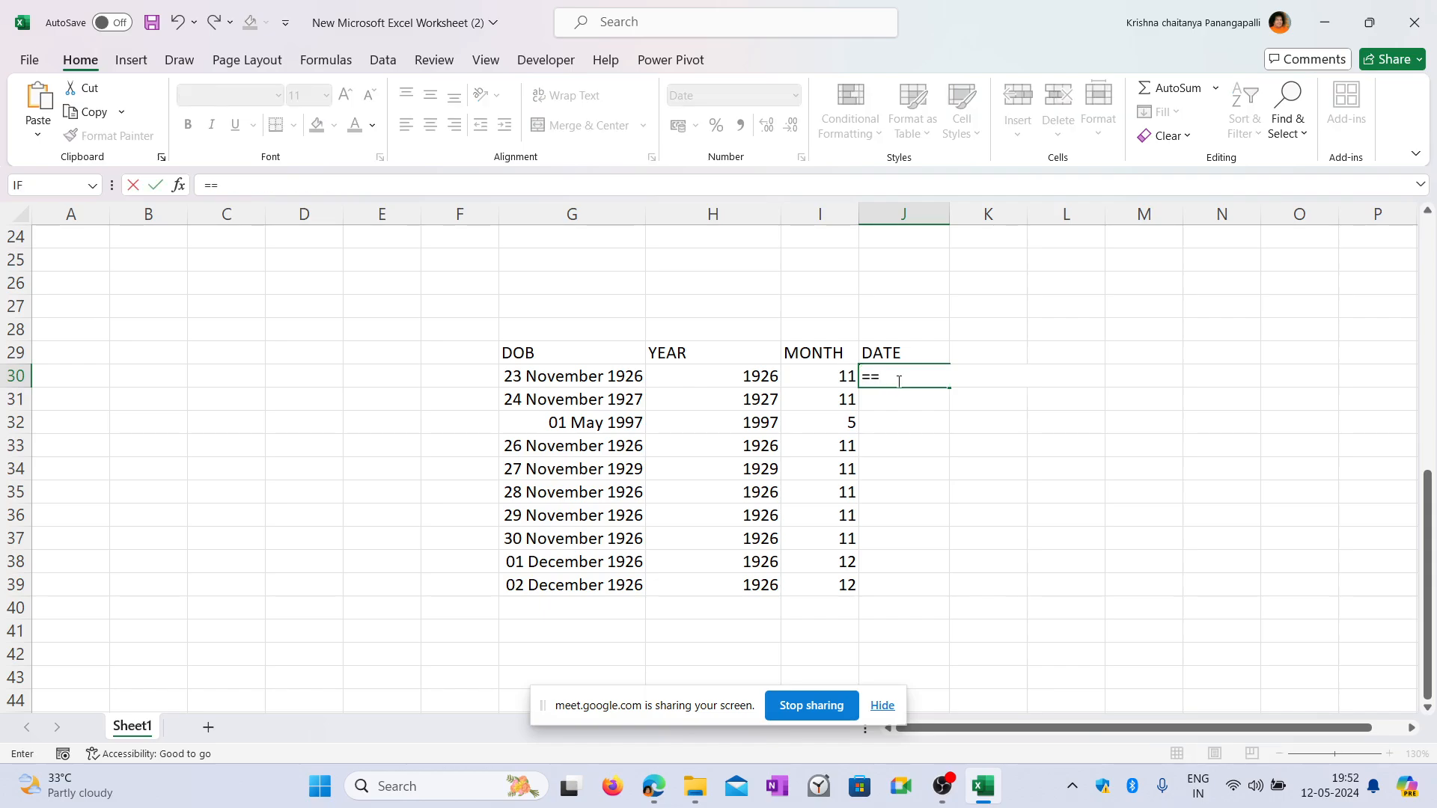
key("BackSpace")
type("DATE")
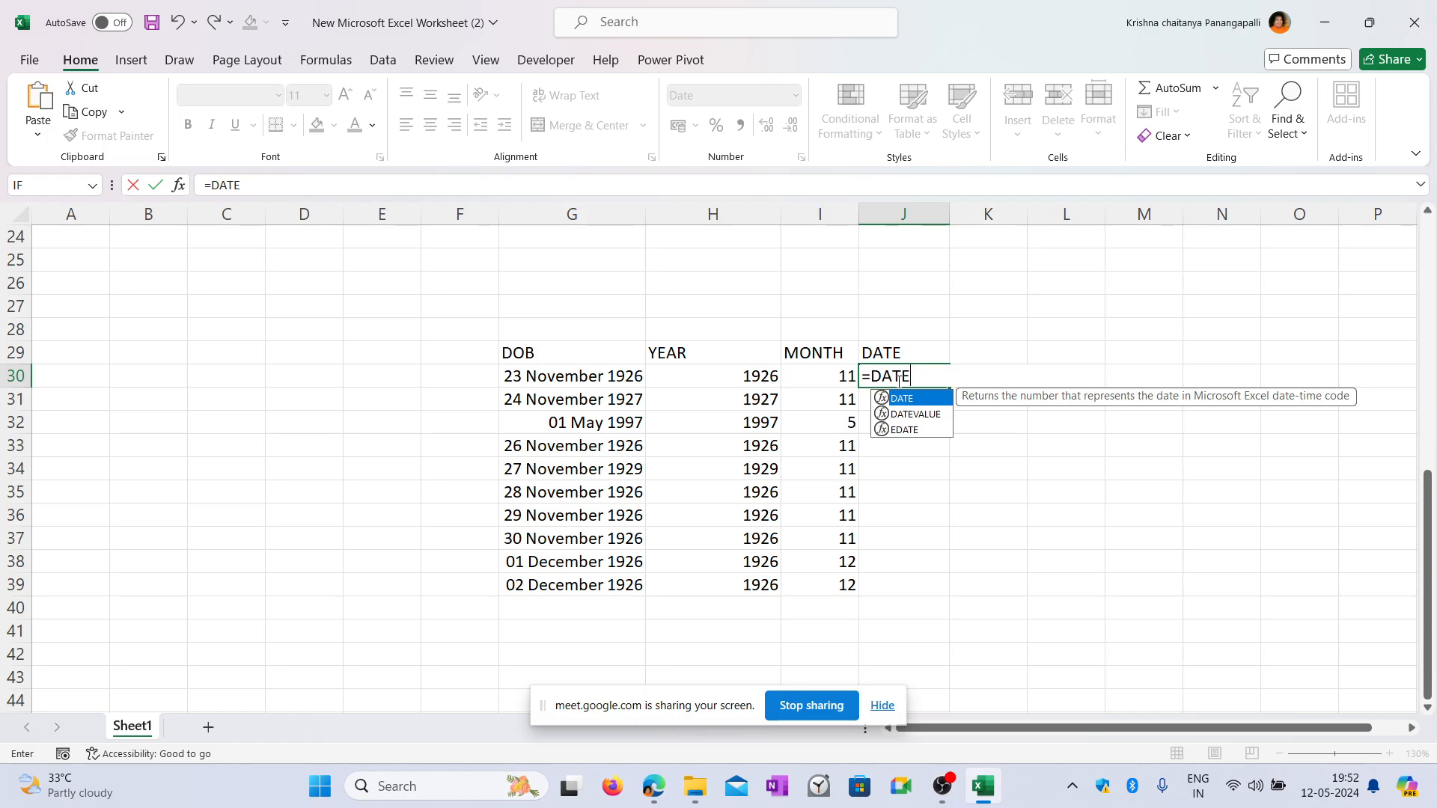
key("Down")
key("Tab")
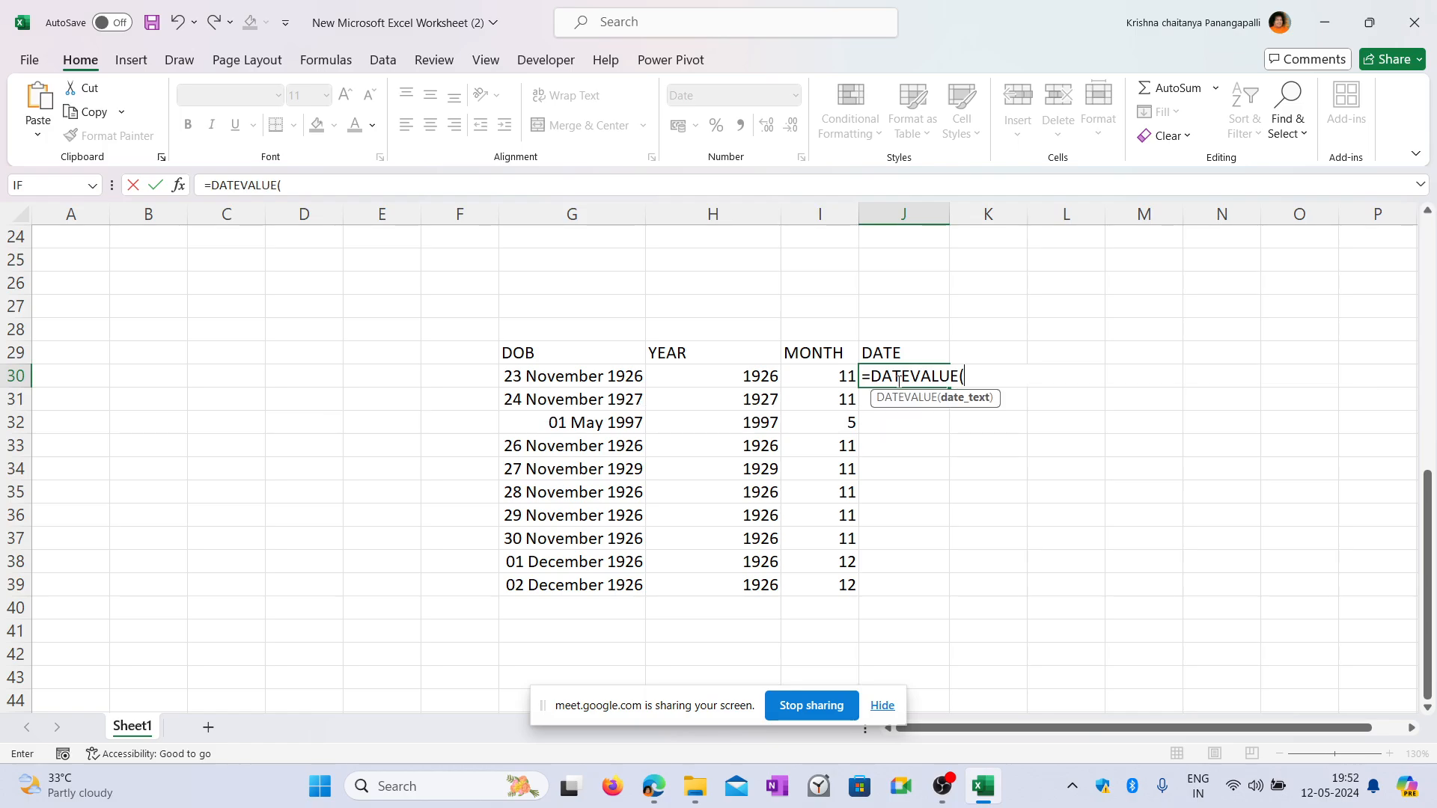
left_click(585, 386)
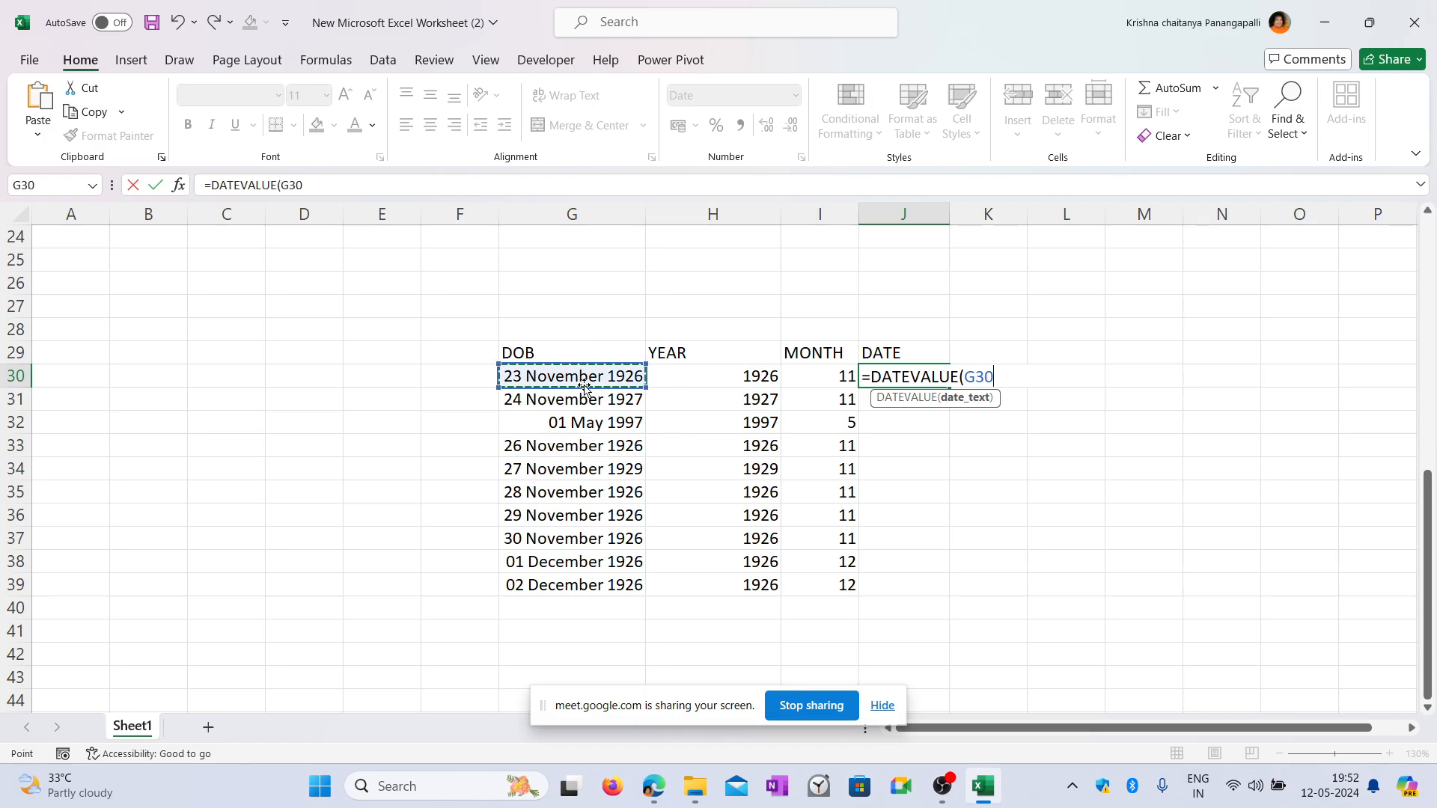
type(")")
key("Return")
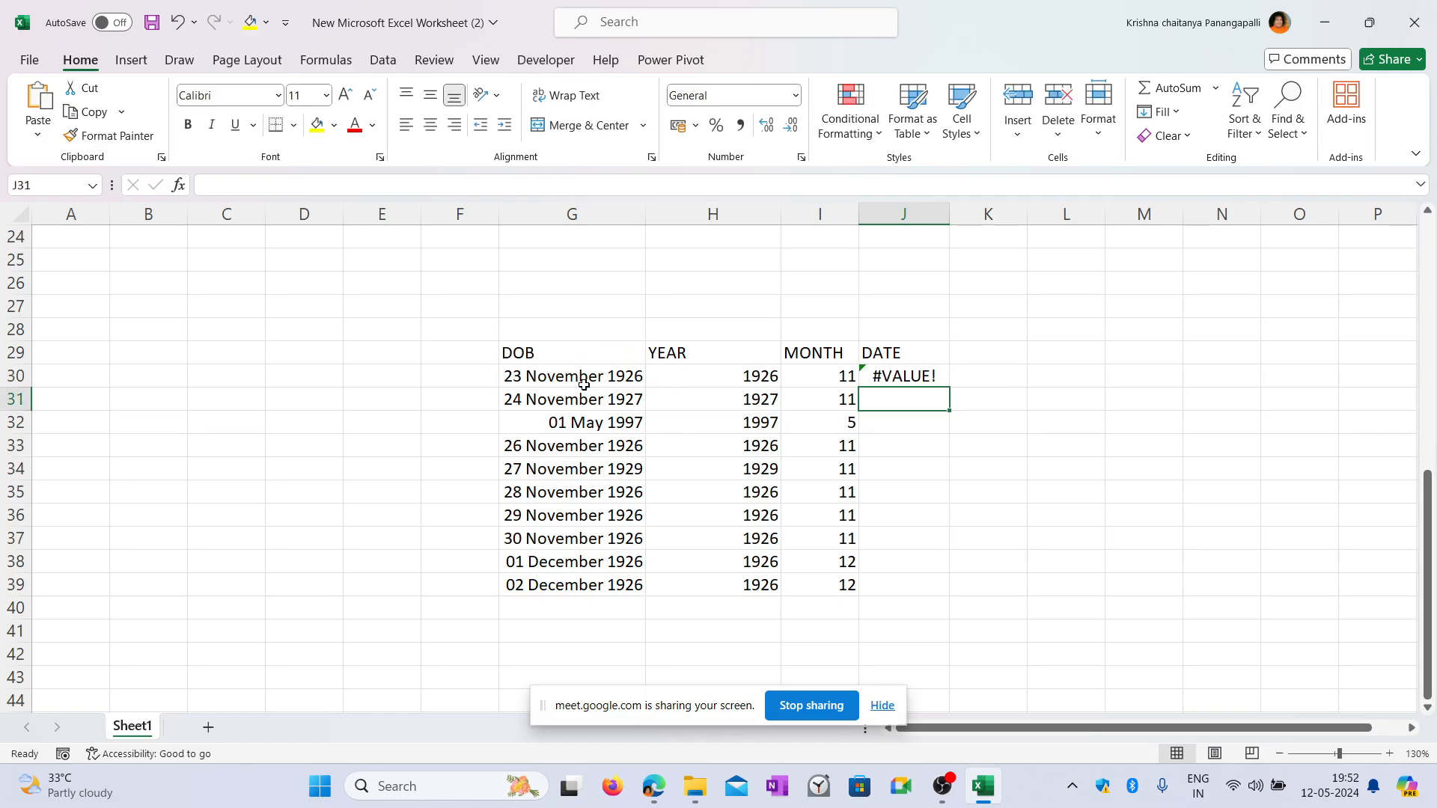
left_click(893, 376)
key("Delete")
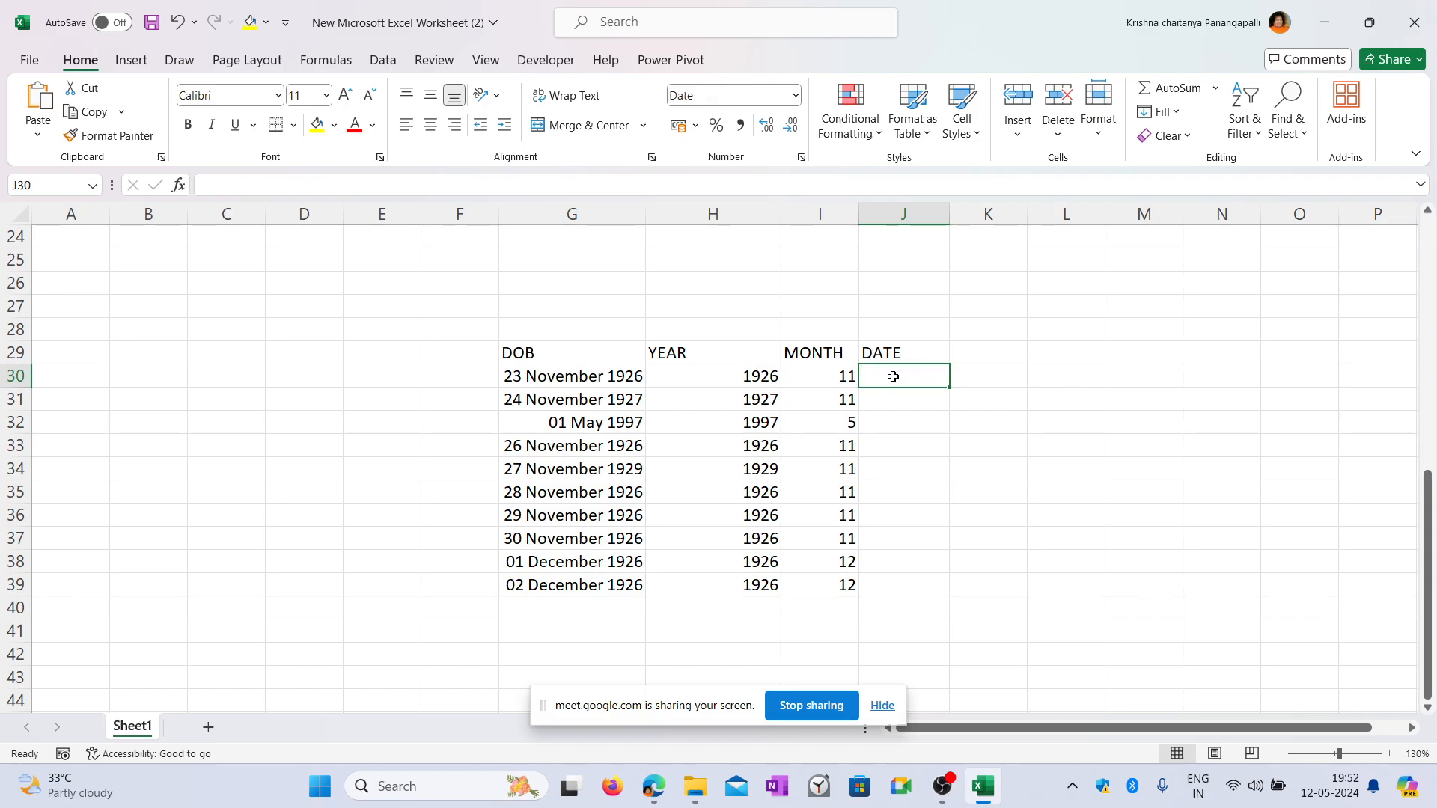
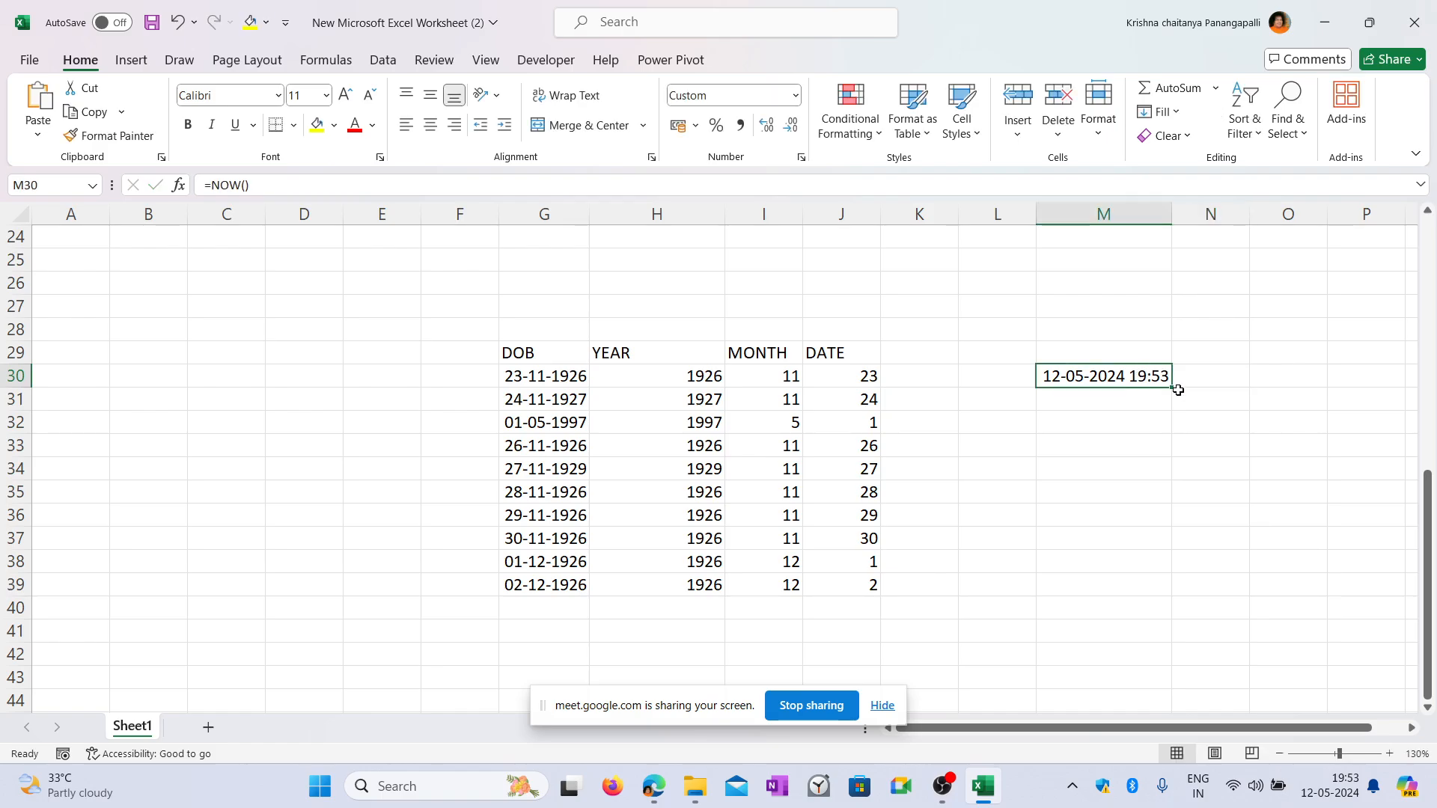
Fill the =NOW() formula from M30 down through M39.
left_click_drag(1172, 387, 1134, 601)
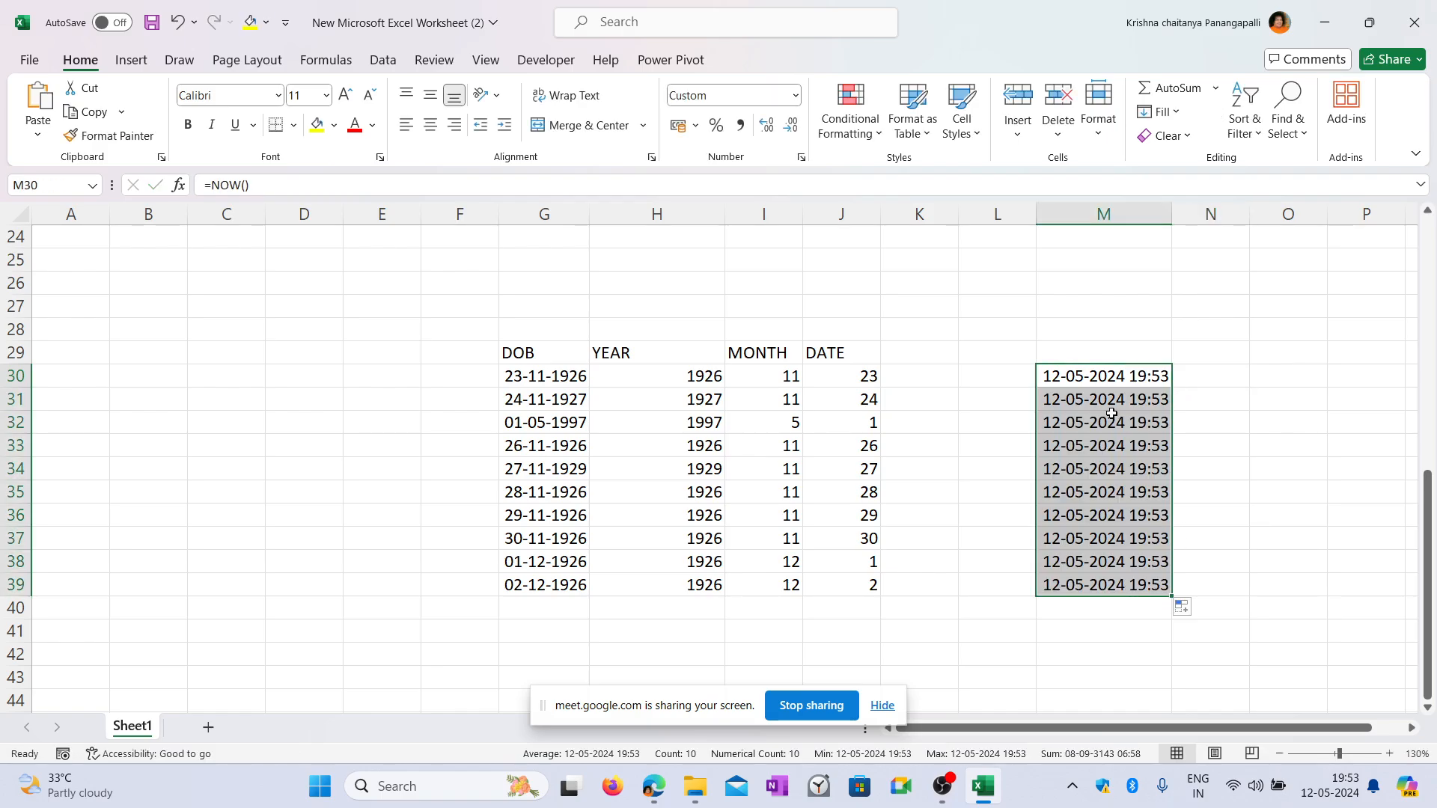
left_click(1228, 361)
Enter the time 19:53 in N30 and N31, beside the date-time column.
left_click(1226, 371)
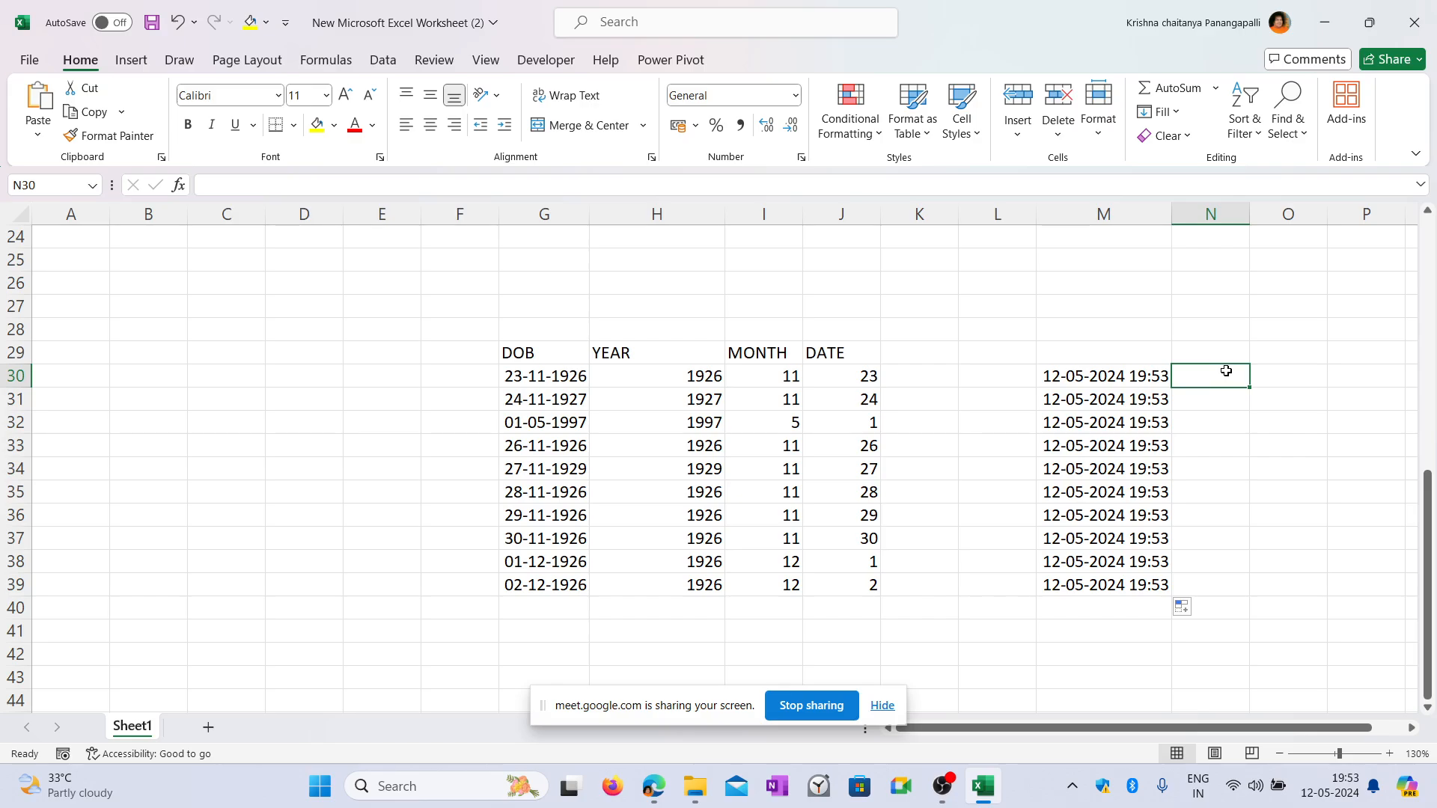
type("=")
key("BackSpace")
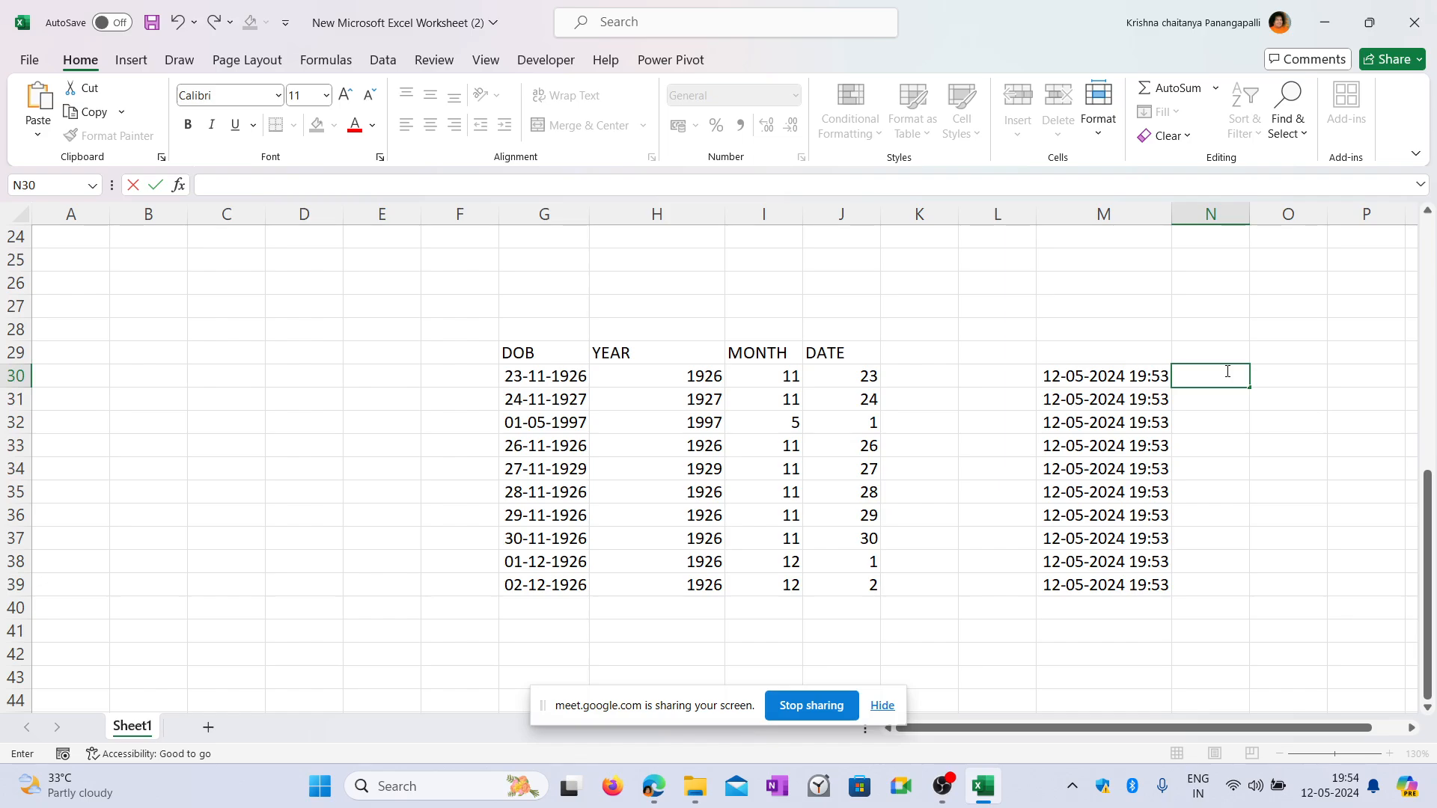
type("19:53")
left_click(1208, 399)
type("1")
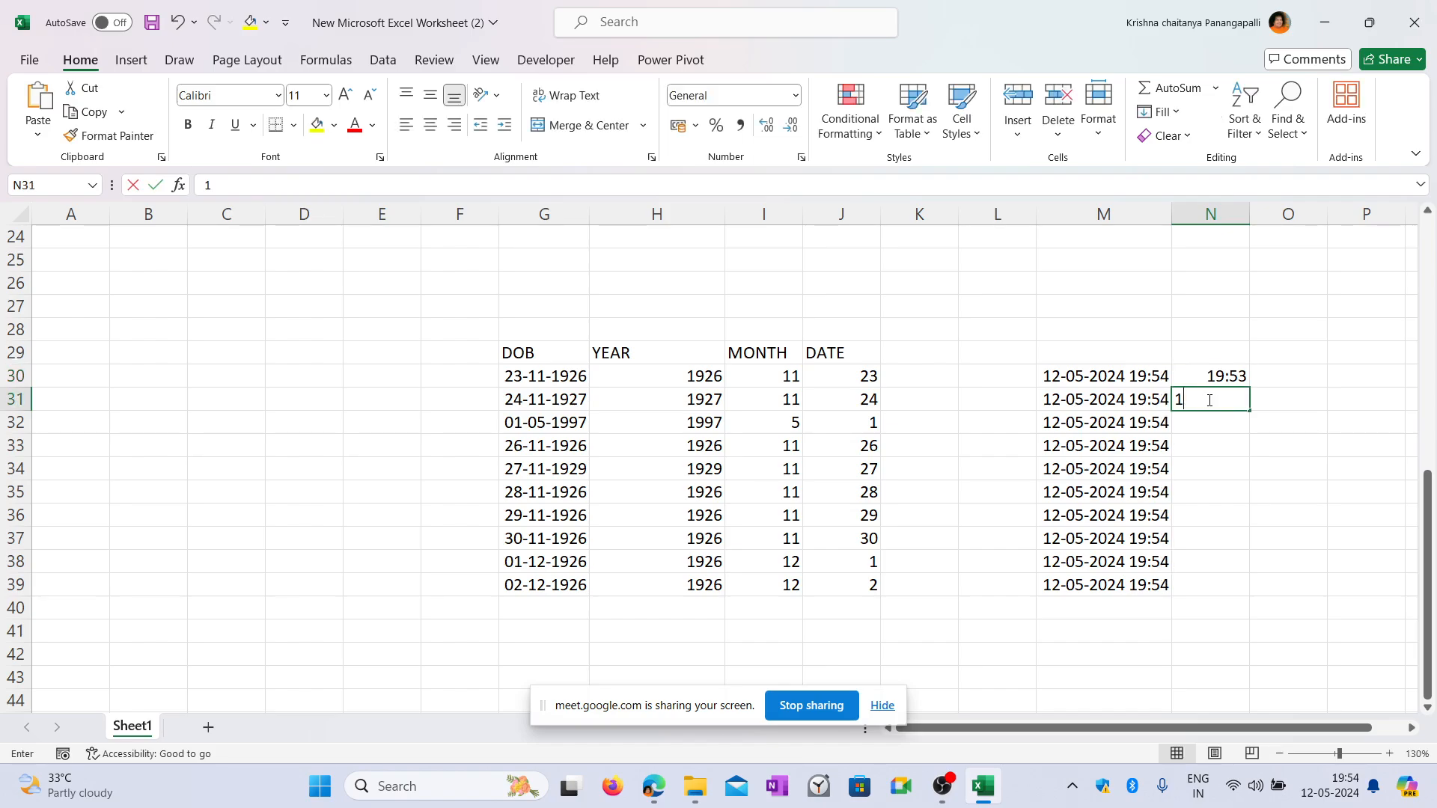
type("9:53")
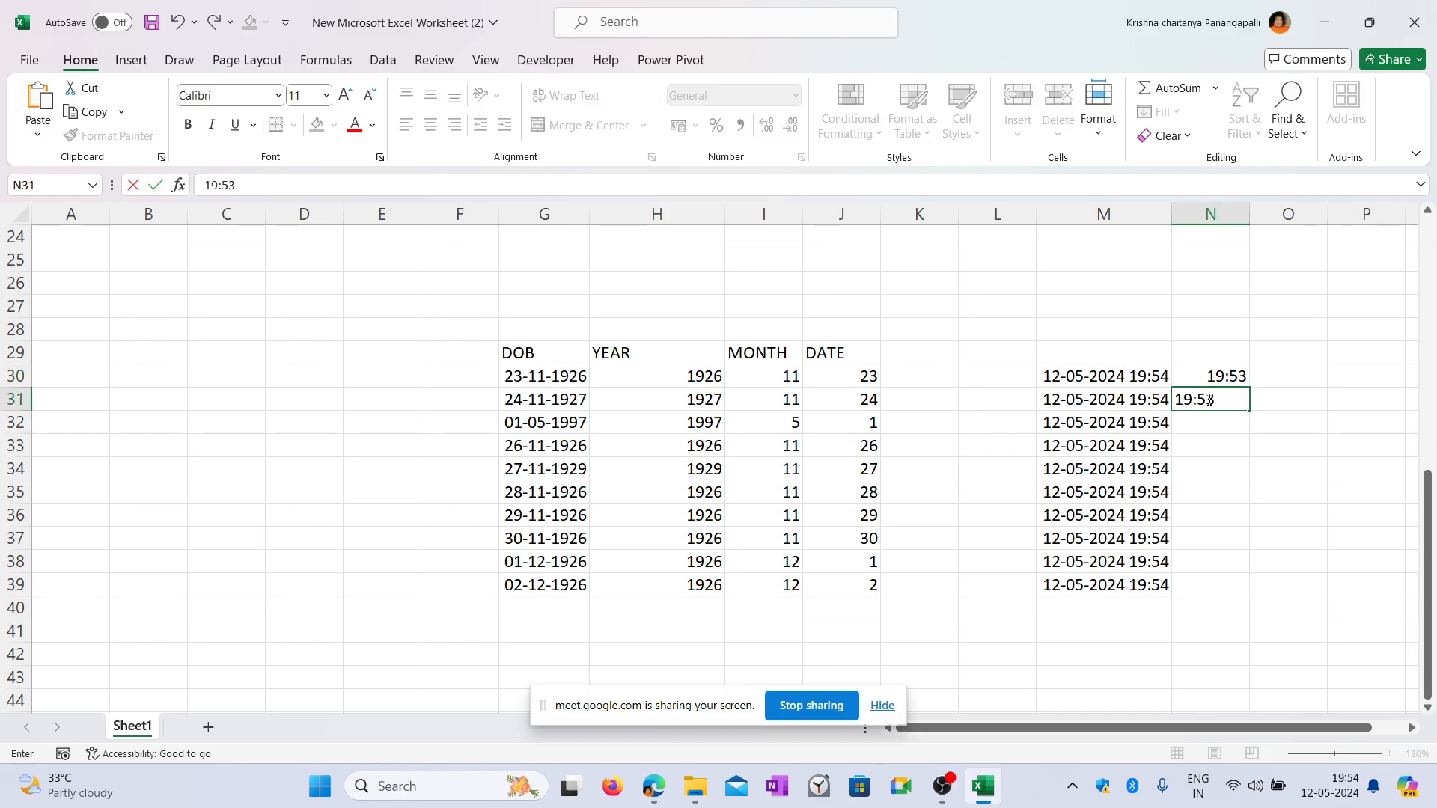
left_click(1216, 421)
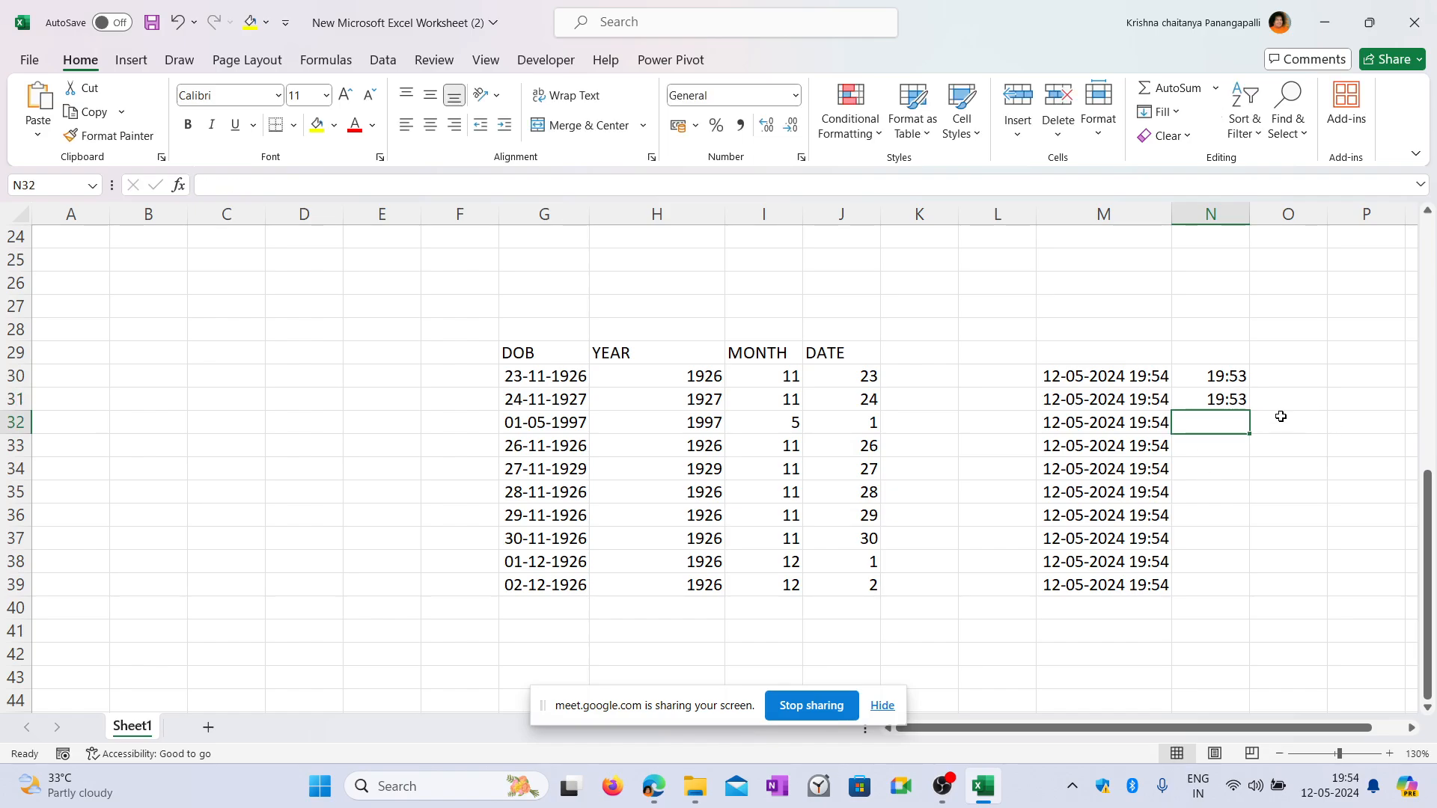
Fill the time in N30 down through N39 as an hourly series.
left_click(1228, 374)
left_click_drag(1248, 387, 1245, 595)
left_click(1292, 372)
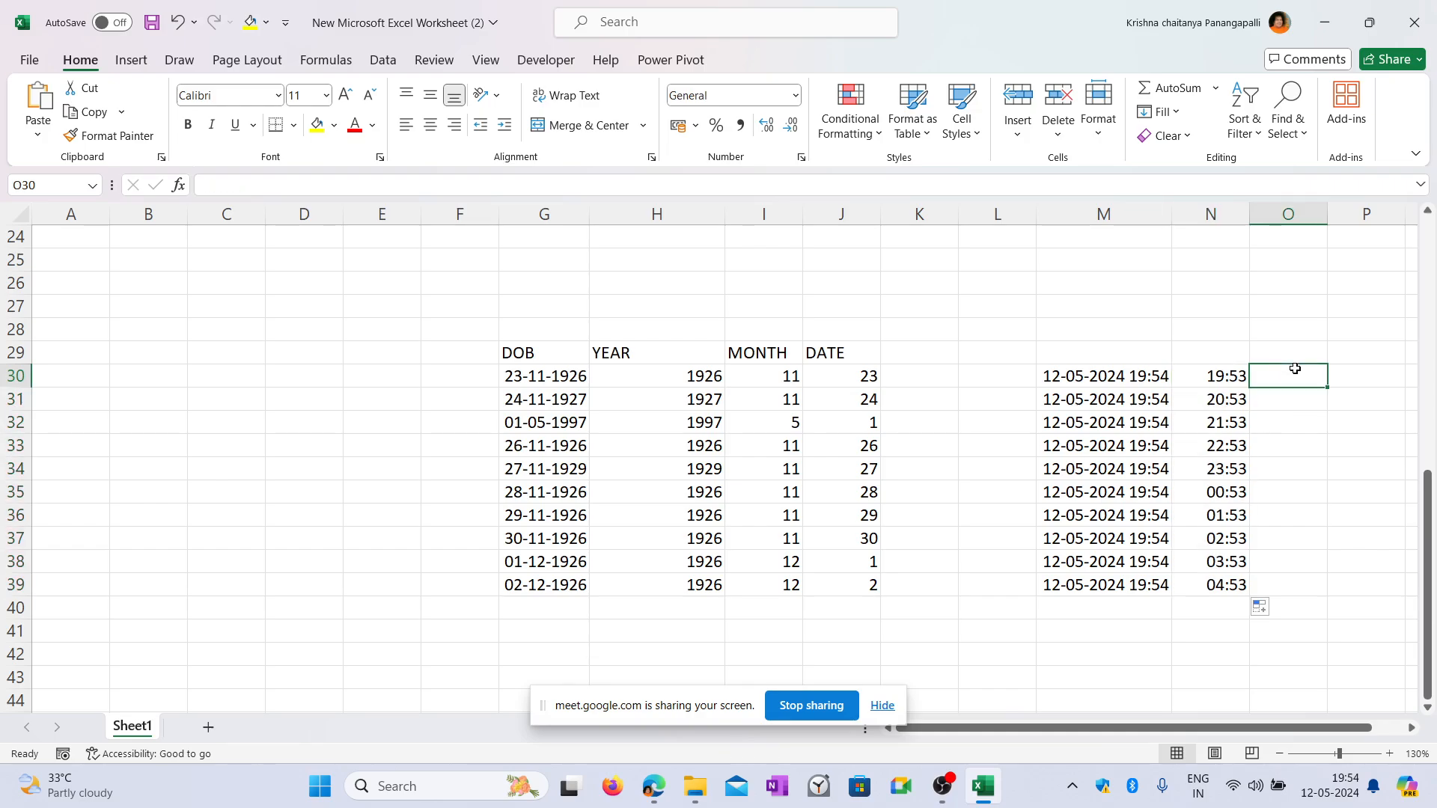
left_click_drag(1228, 378, 1228, 587)
left_click(1269, 367)
type("=")
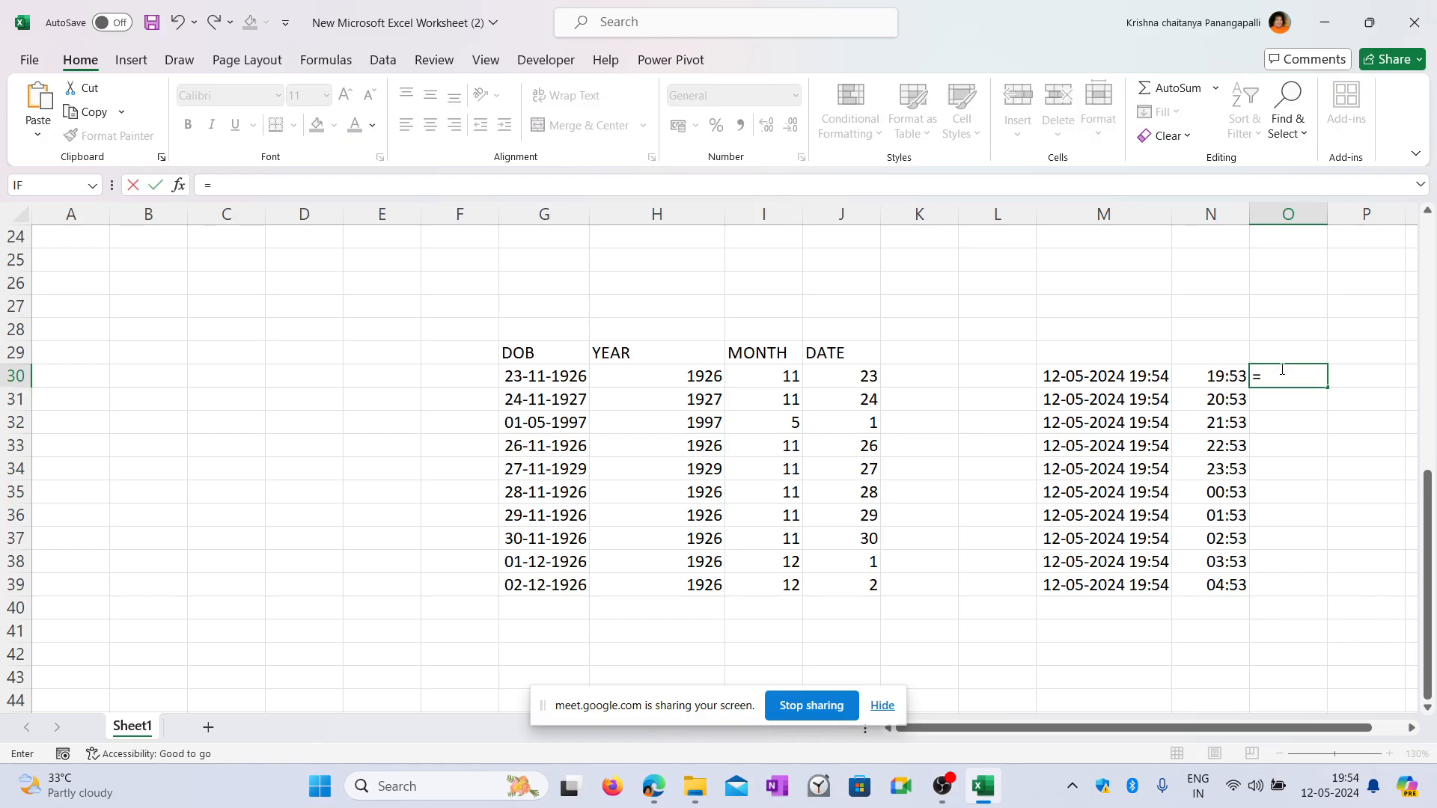
key("BackSpace")
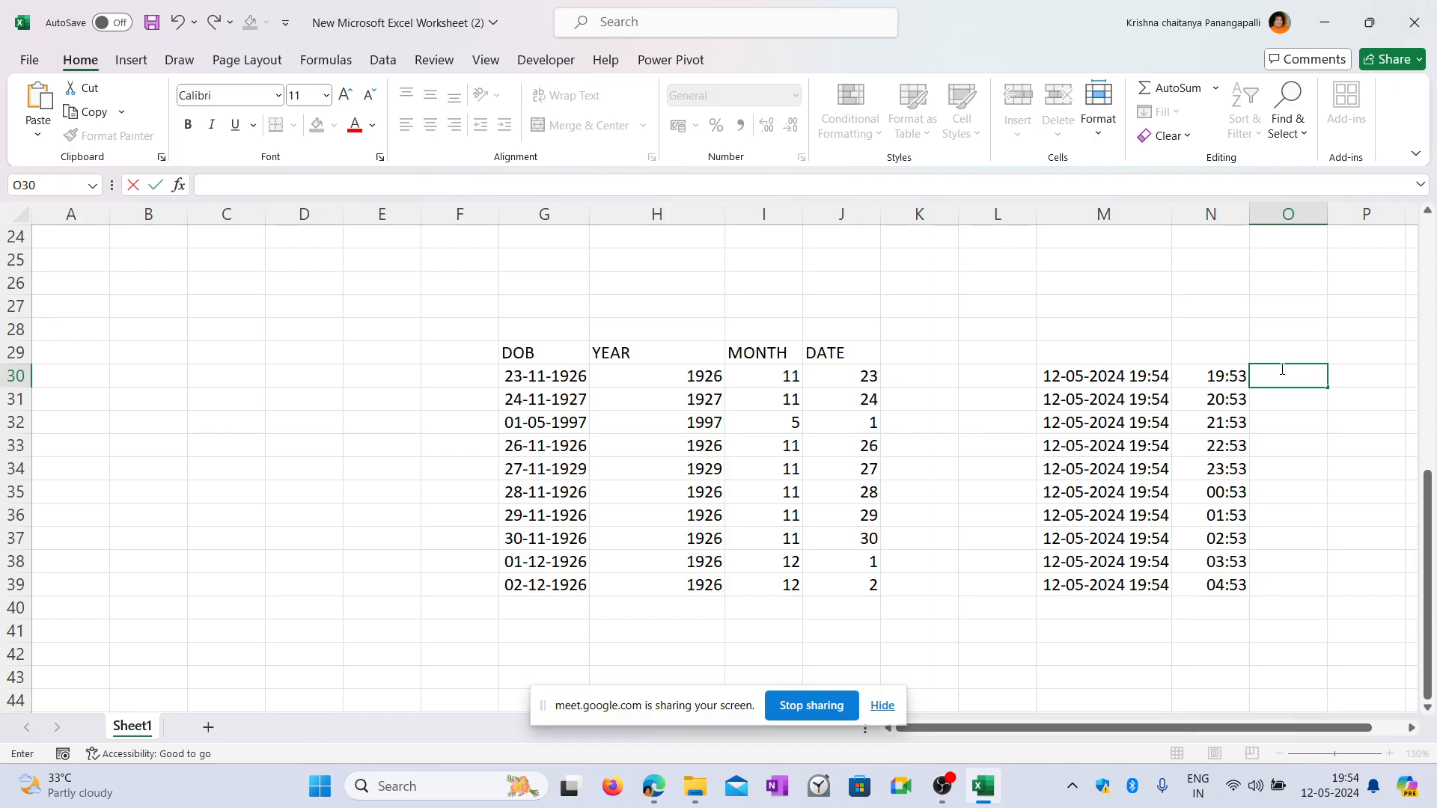
left_click(1273, 330)
Apply the Time number format to the hourly times in N30:N39.
left_click_drag(1228, 374, 1228, 588)
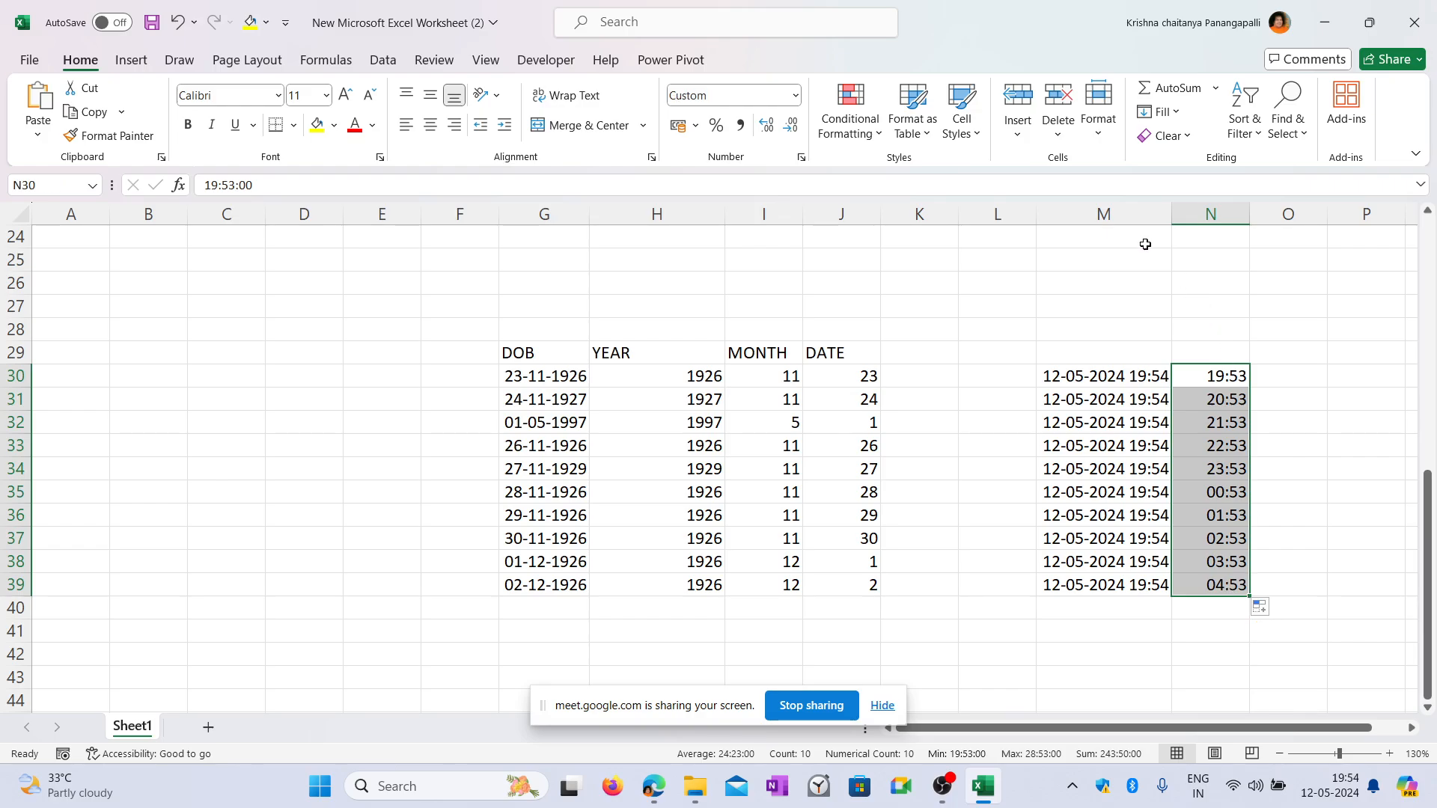
left_click(794, 95)
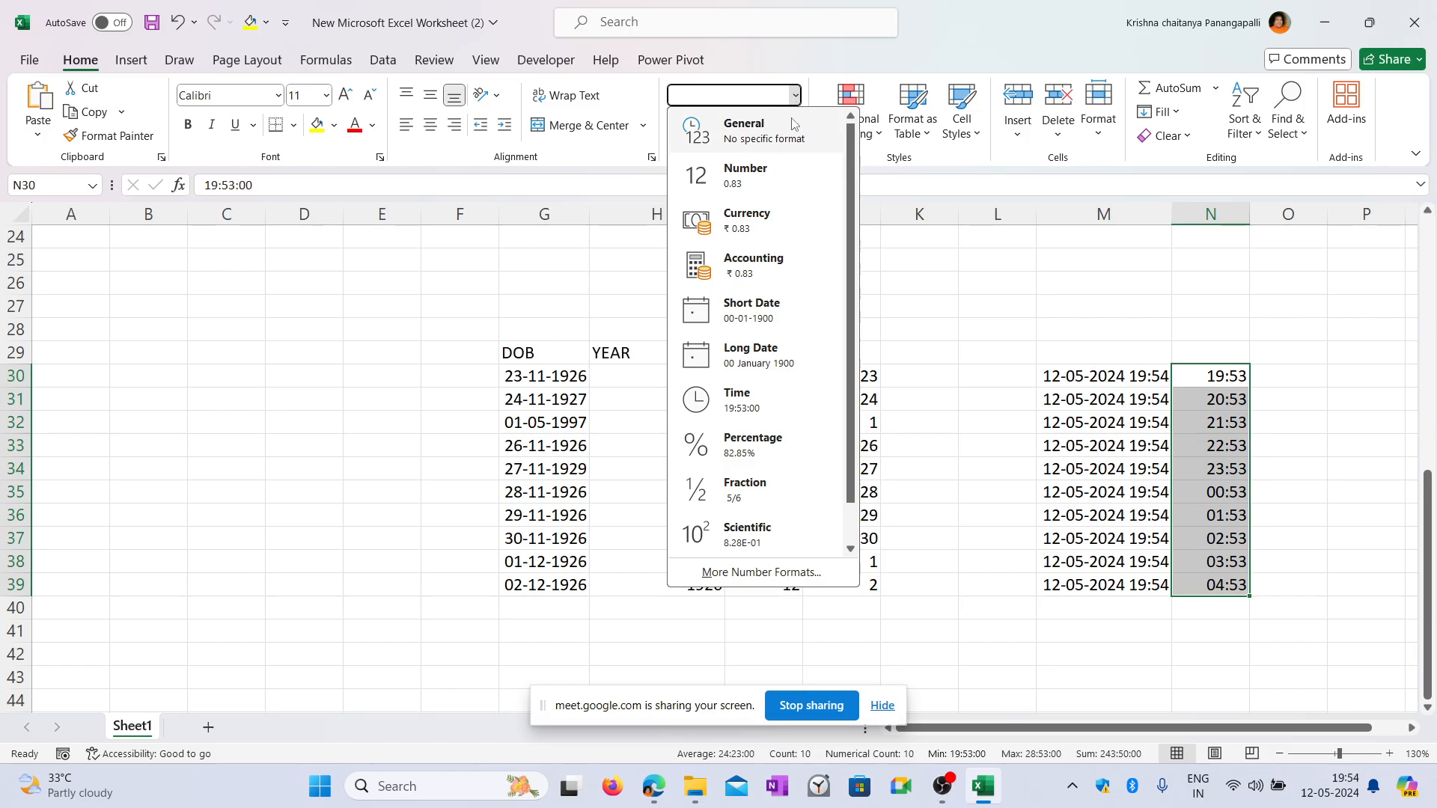
left_click(762, 404)
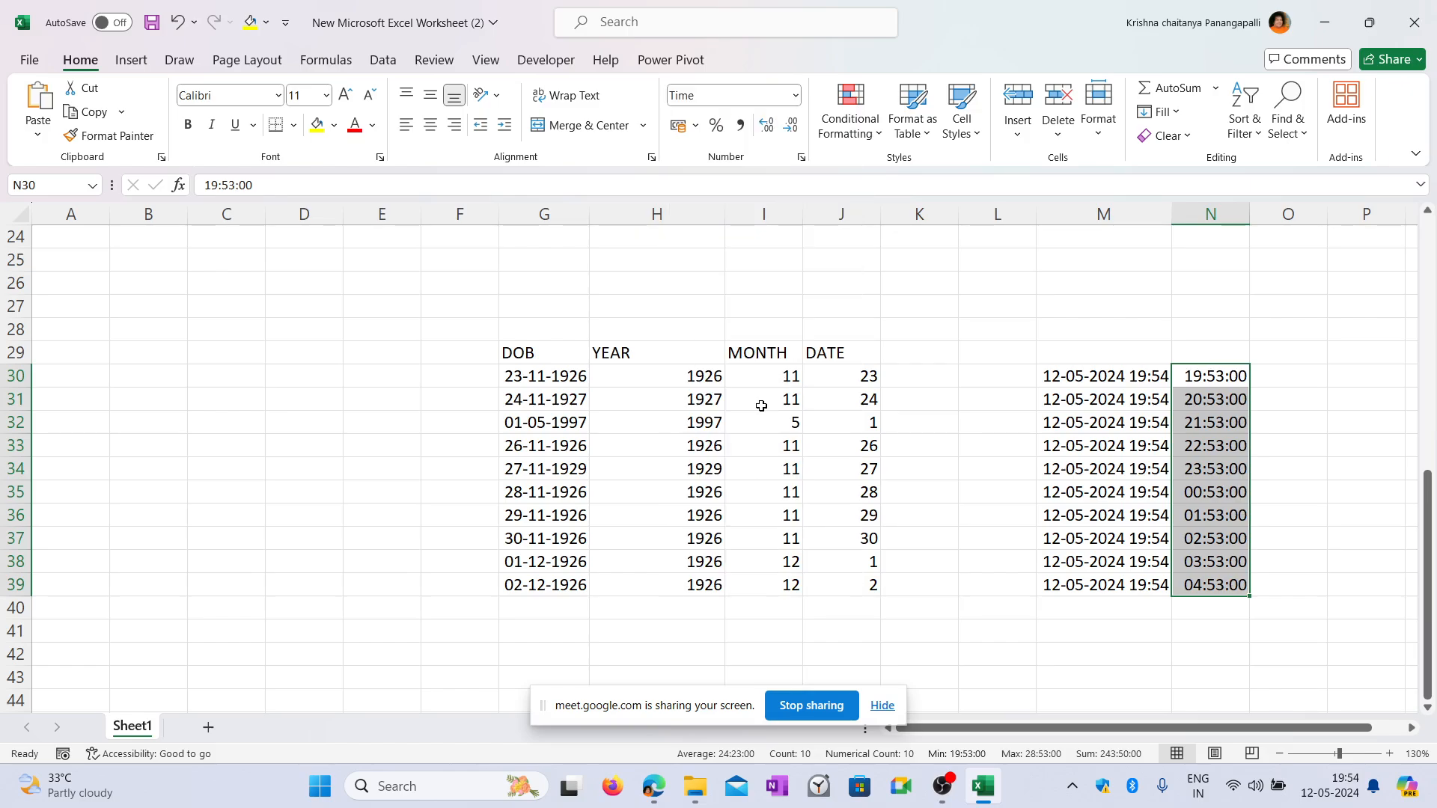
left_click(1286, 376)
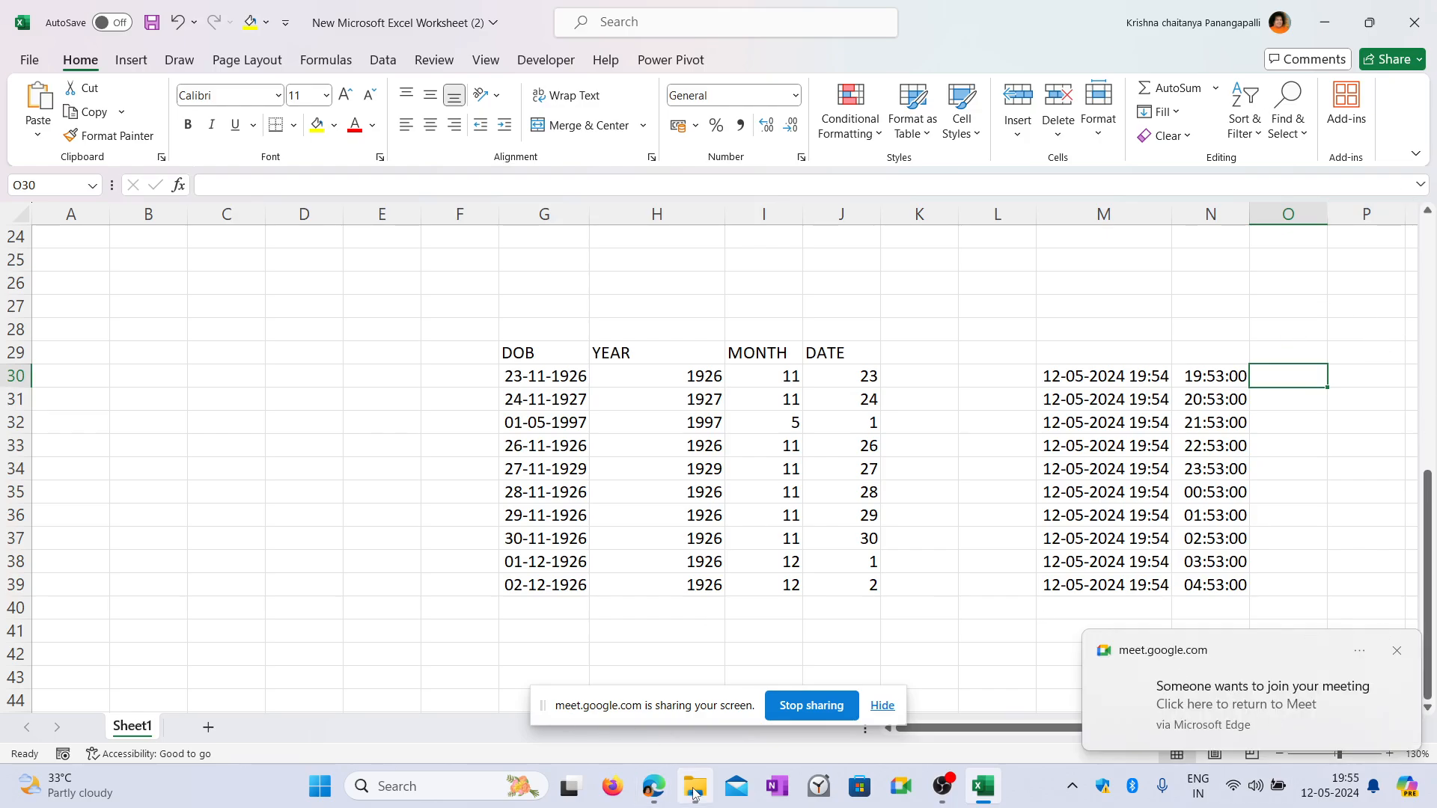
Switch to the Google Meet call in Edge, admit the waiting participant, and return to the Excel worksheet.
mouse_move(653, 786)
left_click(548, 710)
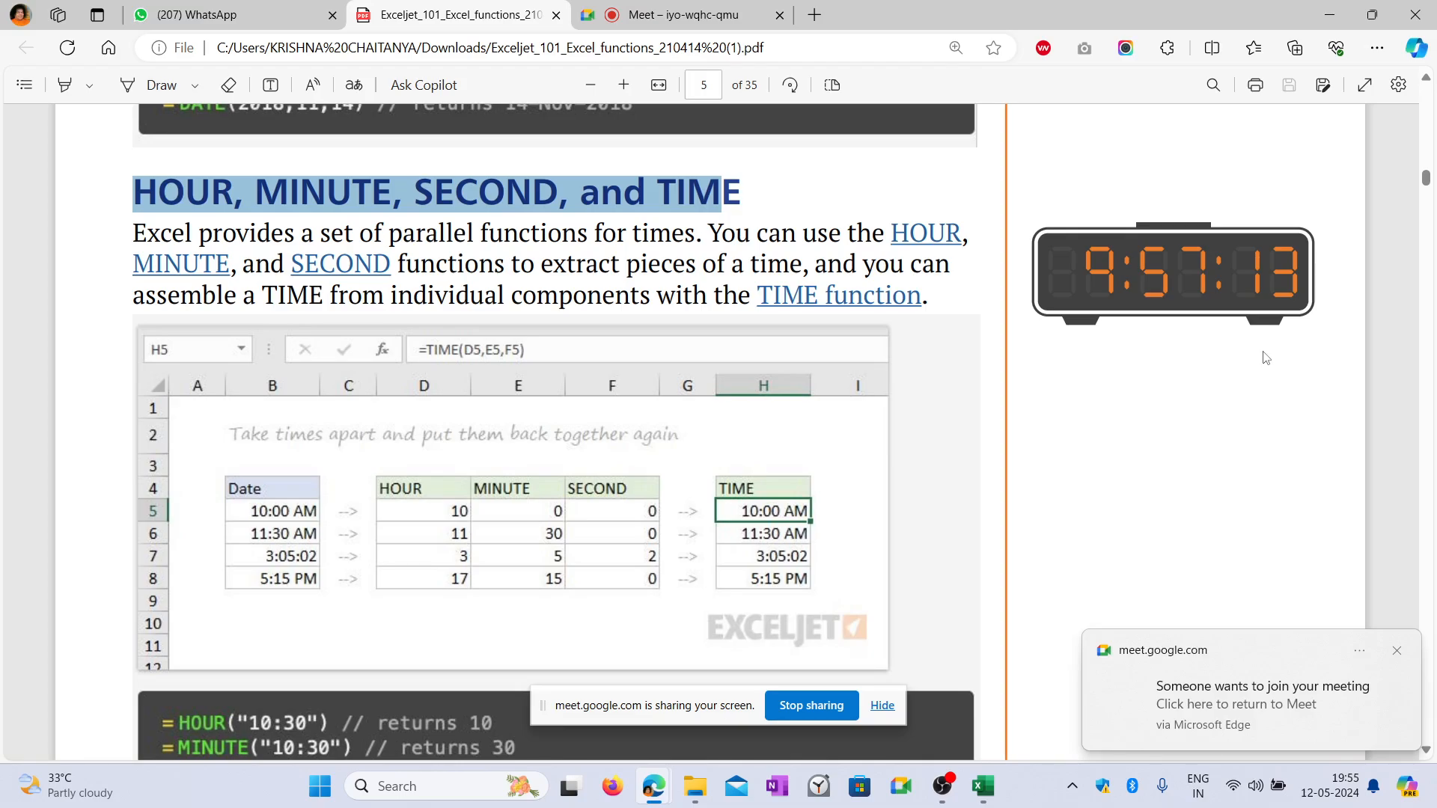
left_click(665, 7)
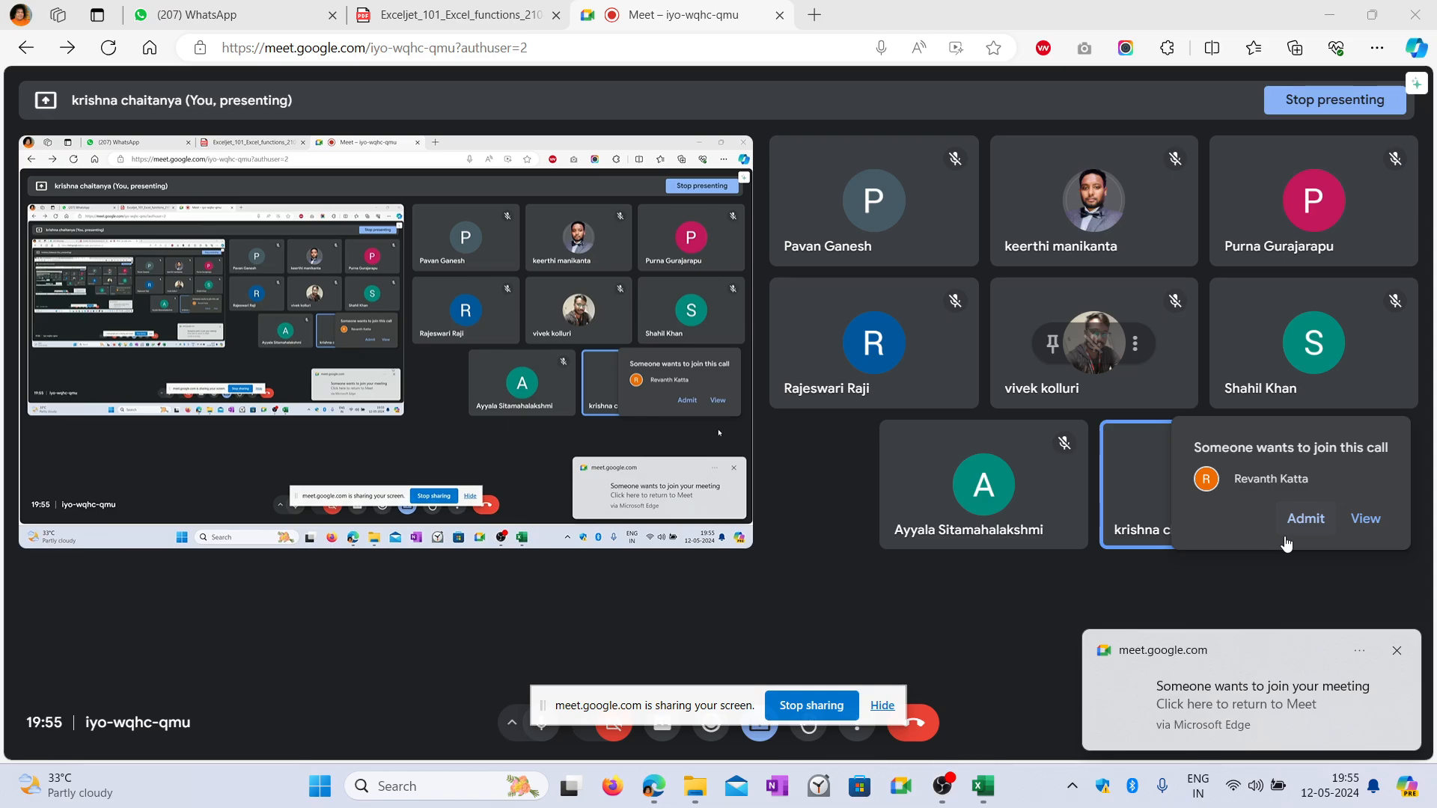
left_click(1303, 519)
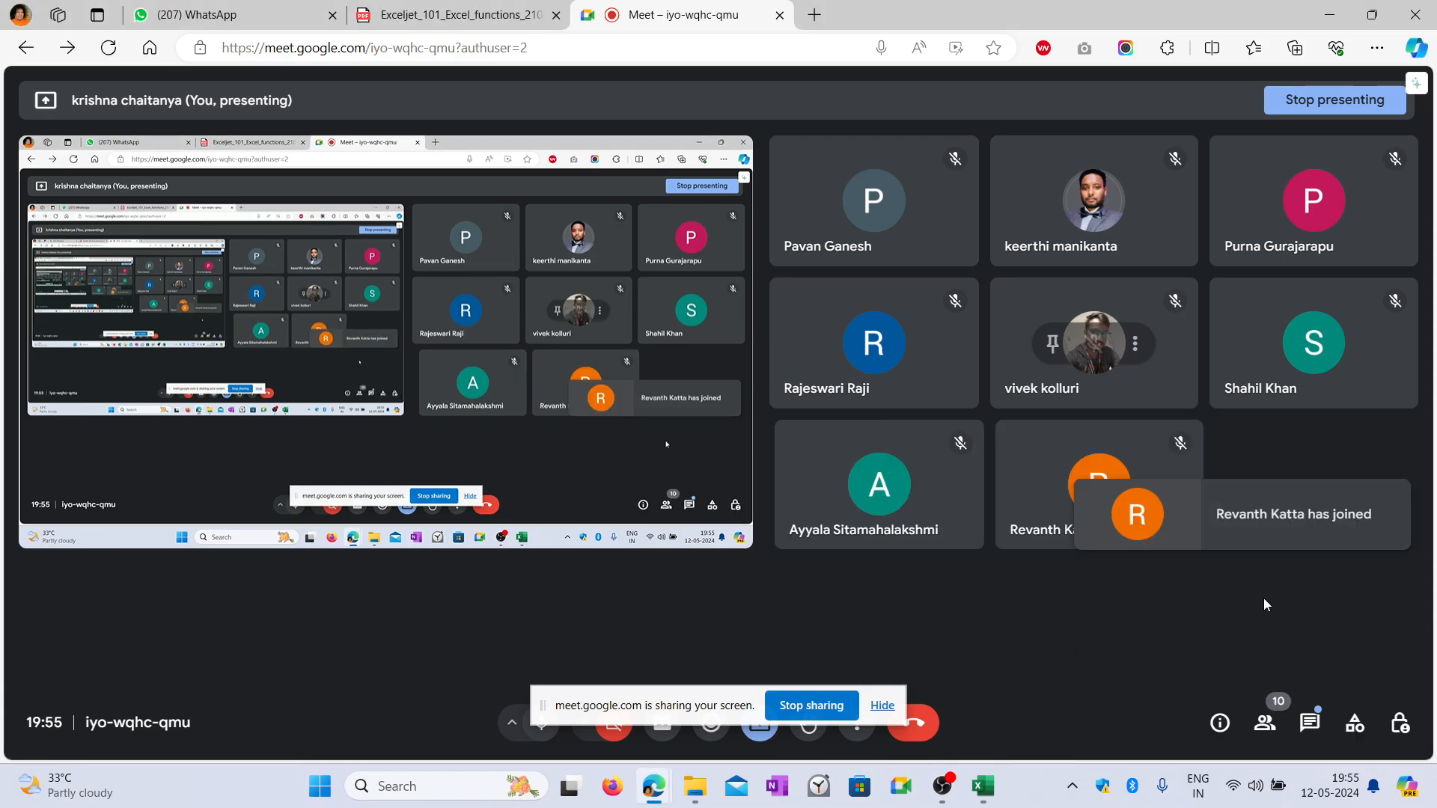
left_click(1327, 11)
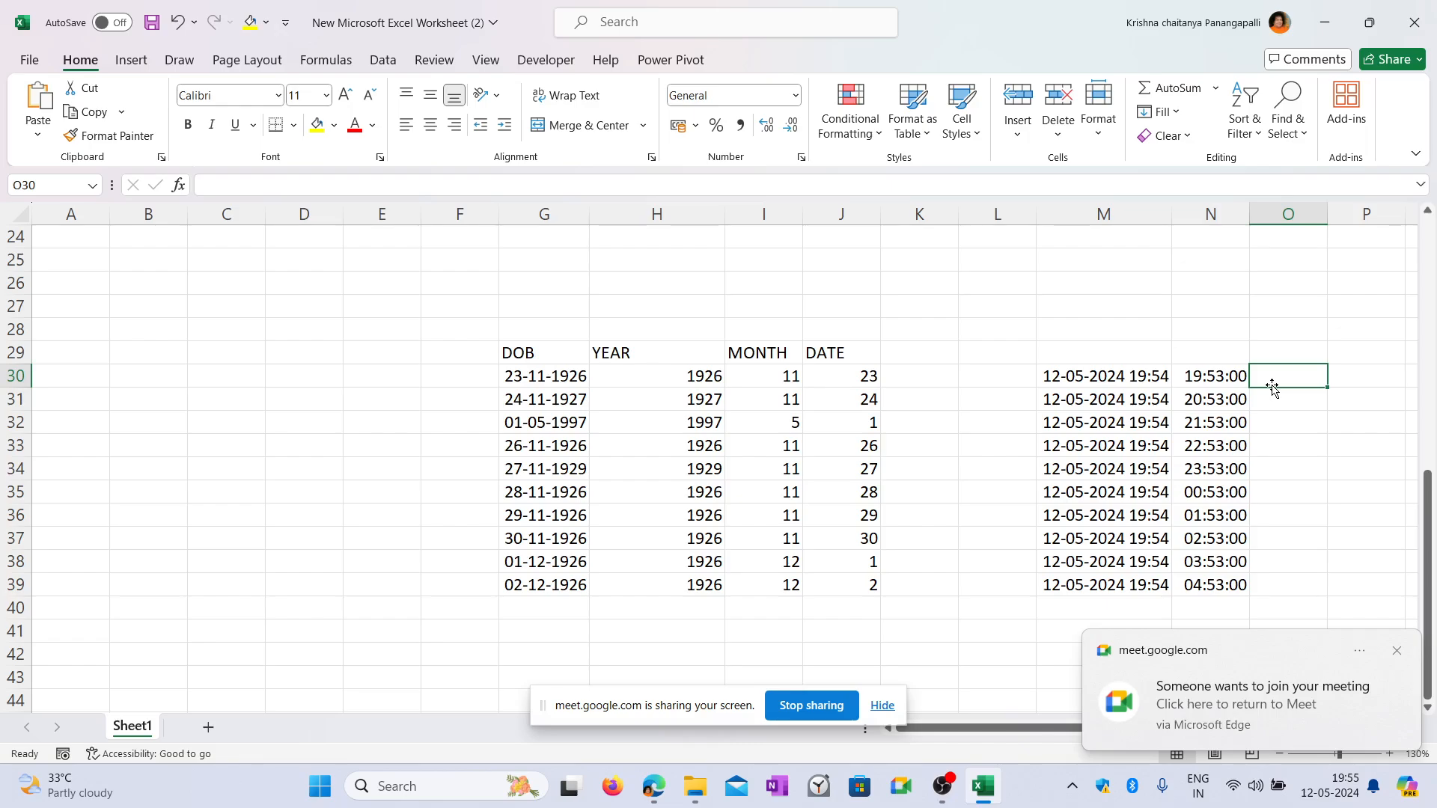
Dismiss the Google Meet notifications, checking the call in Edge, and return to the Excel worksheet.
left_click(1295, 653)
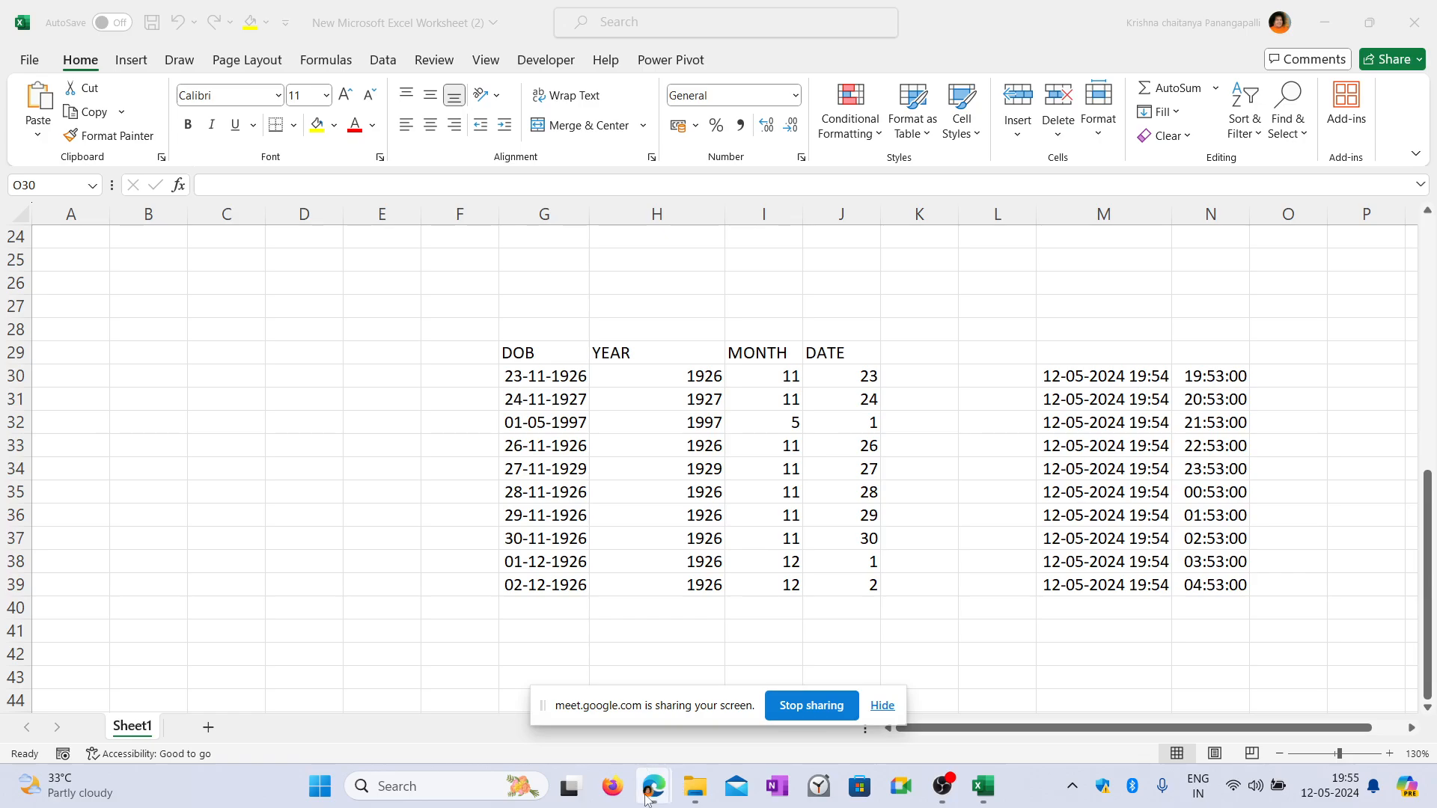
mouse_move(647, 799)
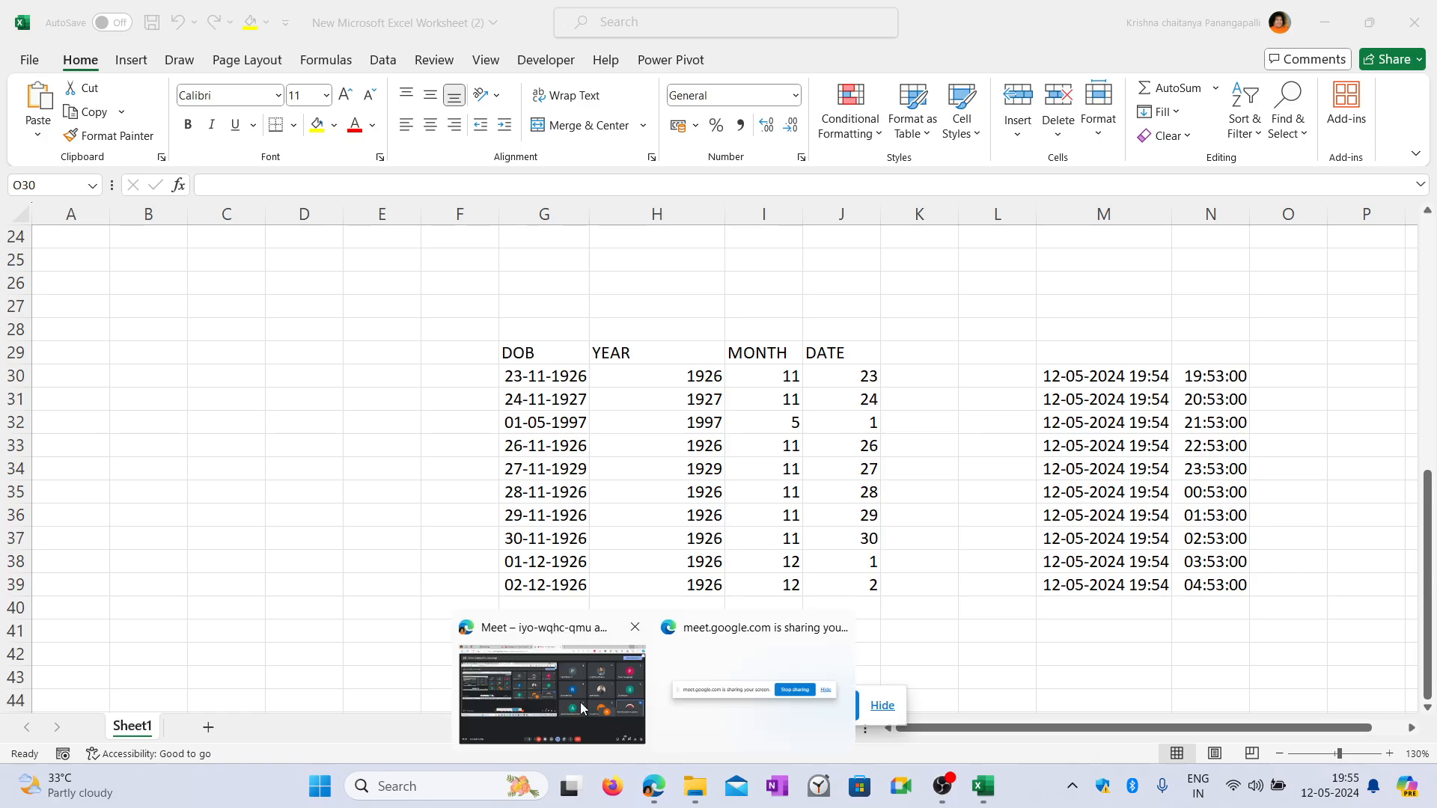
left_click(582, 708)
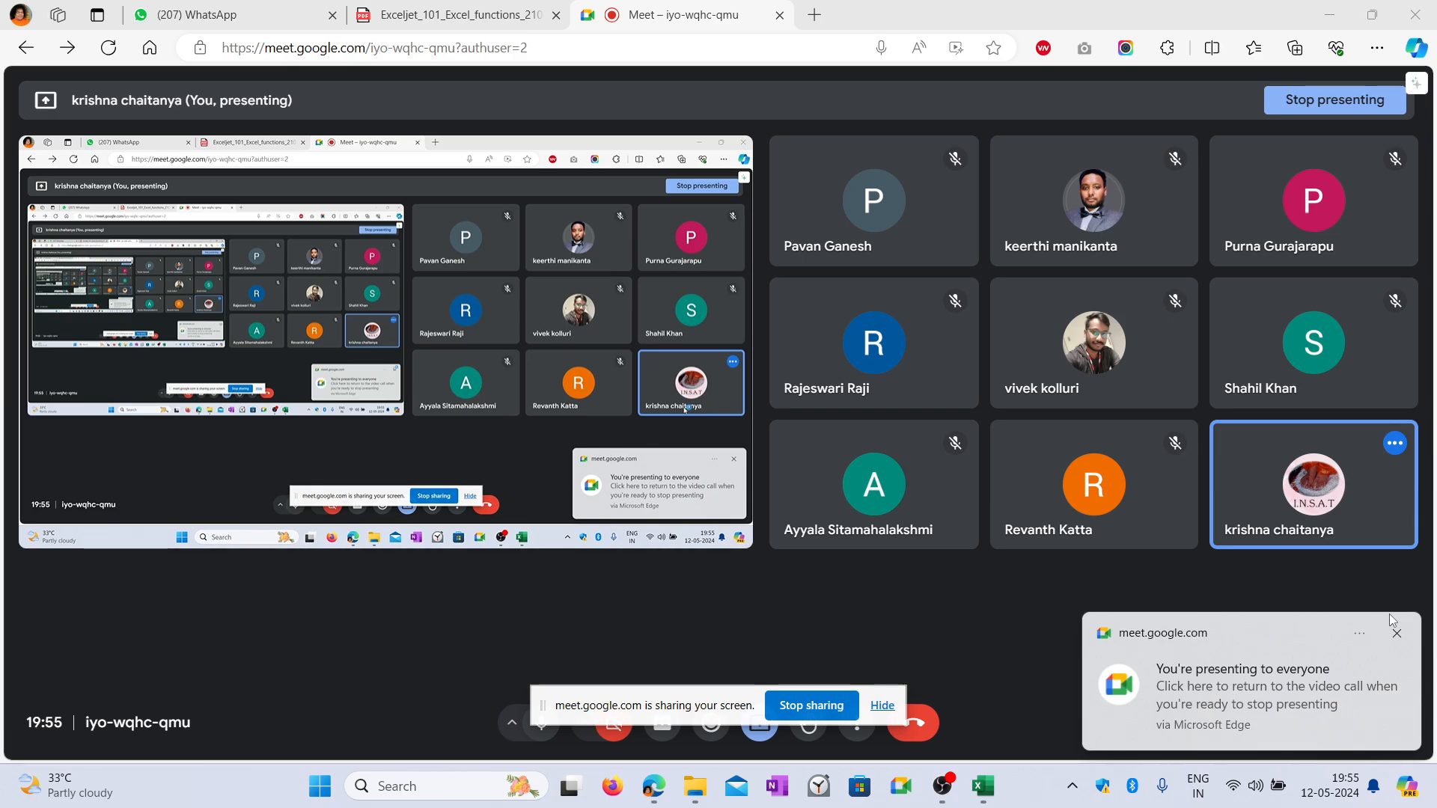
left_click(1395, 632)
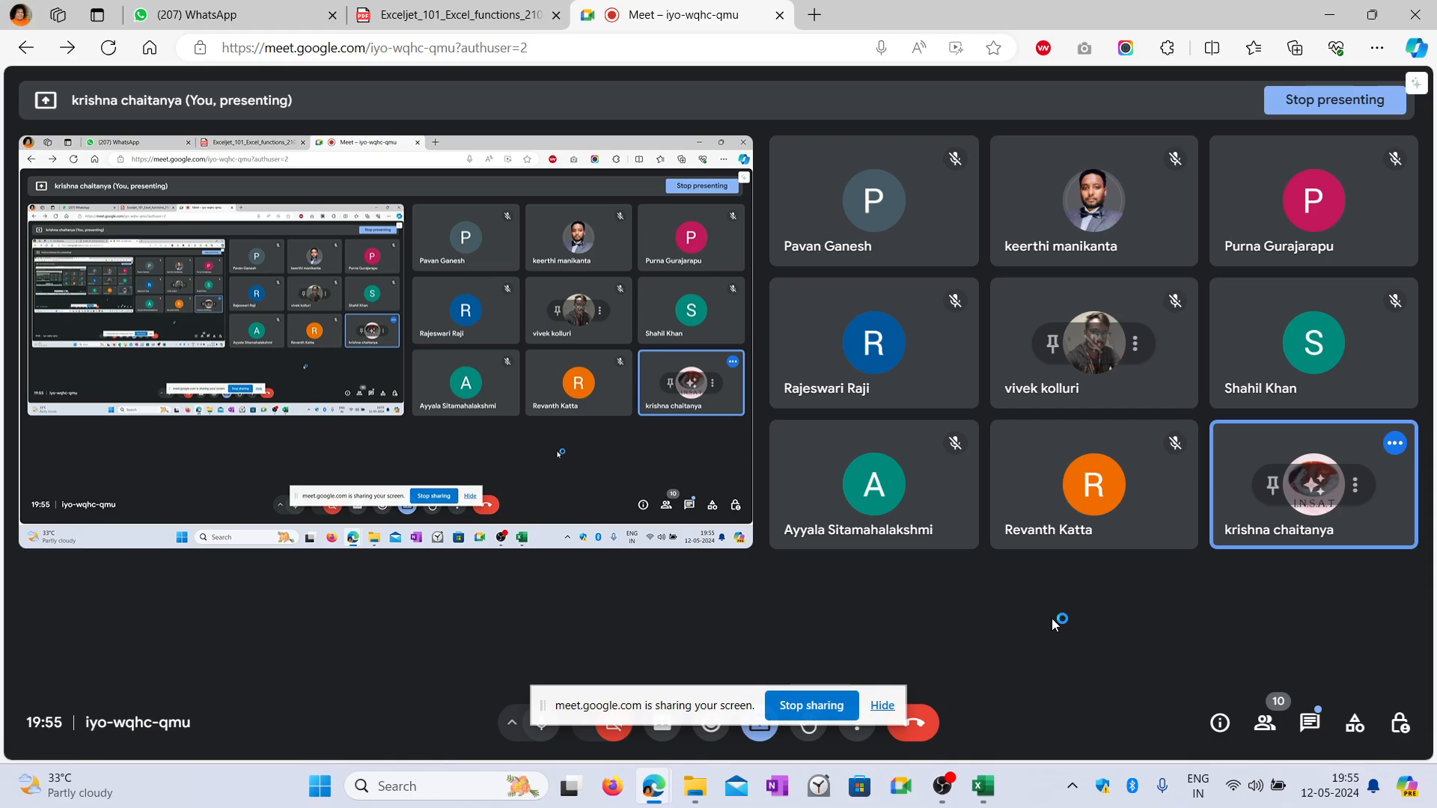
left_click(459, 15)
left_click(983, 785)
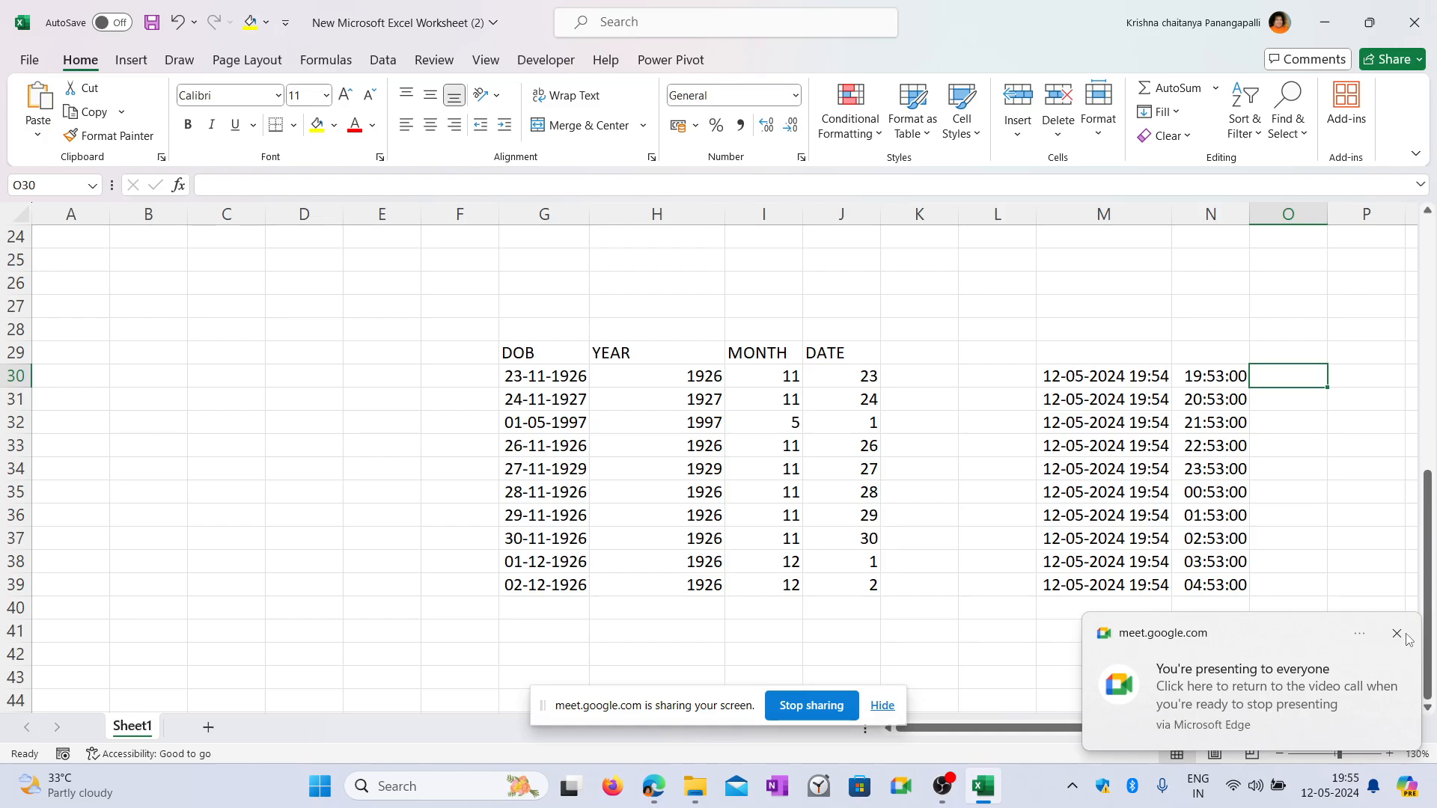
left_click(1396, 634)
Review the number format choices for the DOB dates in G30:G39 and keep Time for N30:N39.
left_click_drag(544, 375, 544, 582)
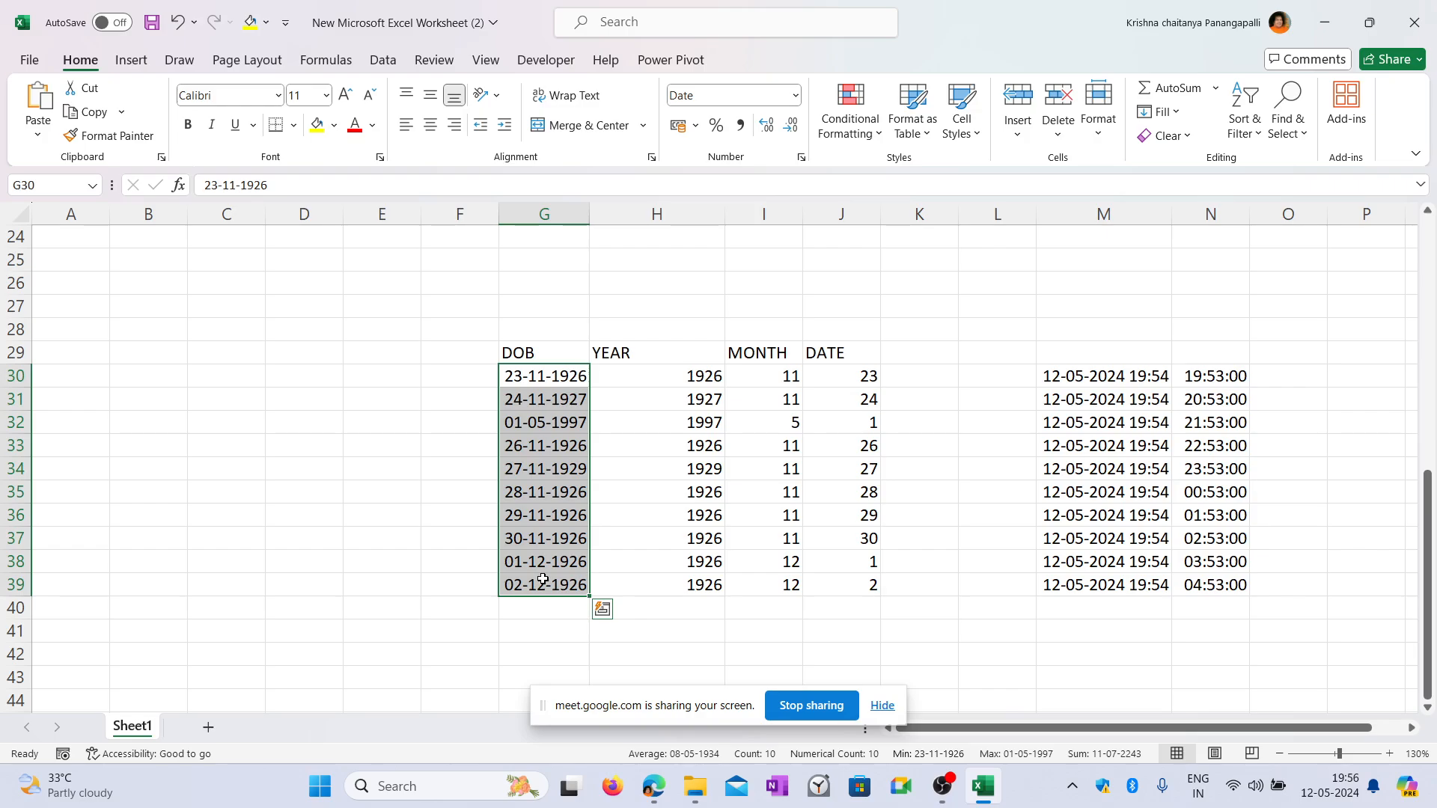
left_click(794, 96)
left_click(924, 276)
left_click_drag(1227, 377, 1211, 581)
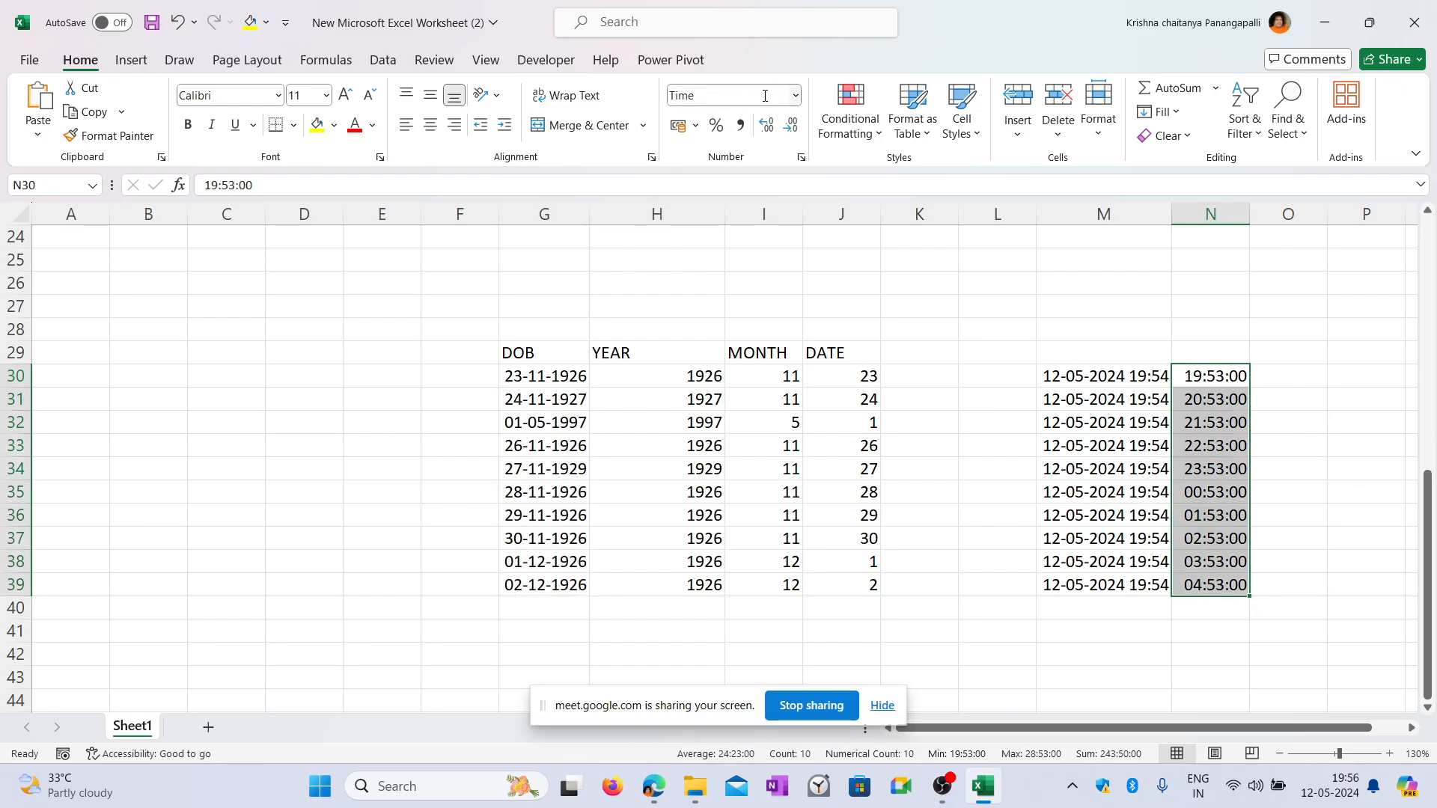
left_click(795, 96)
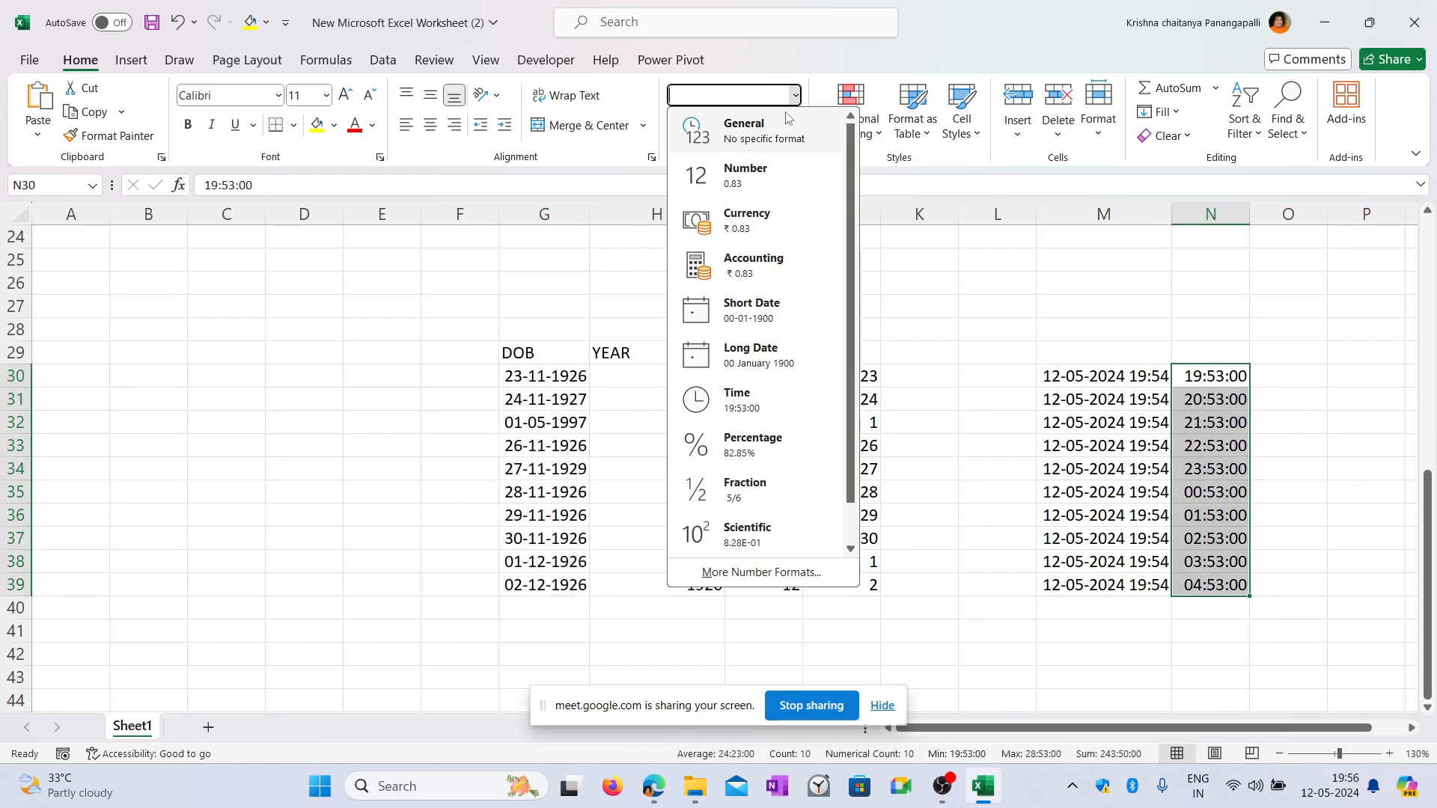
left_click(778, 419)
Extract the hour from N30 in O30 with =HOUR(N30) and fill the formula down through O39.
left_click(1286, 375)
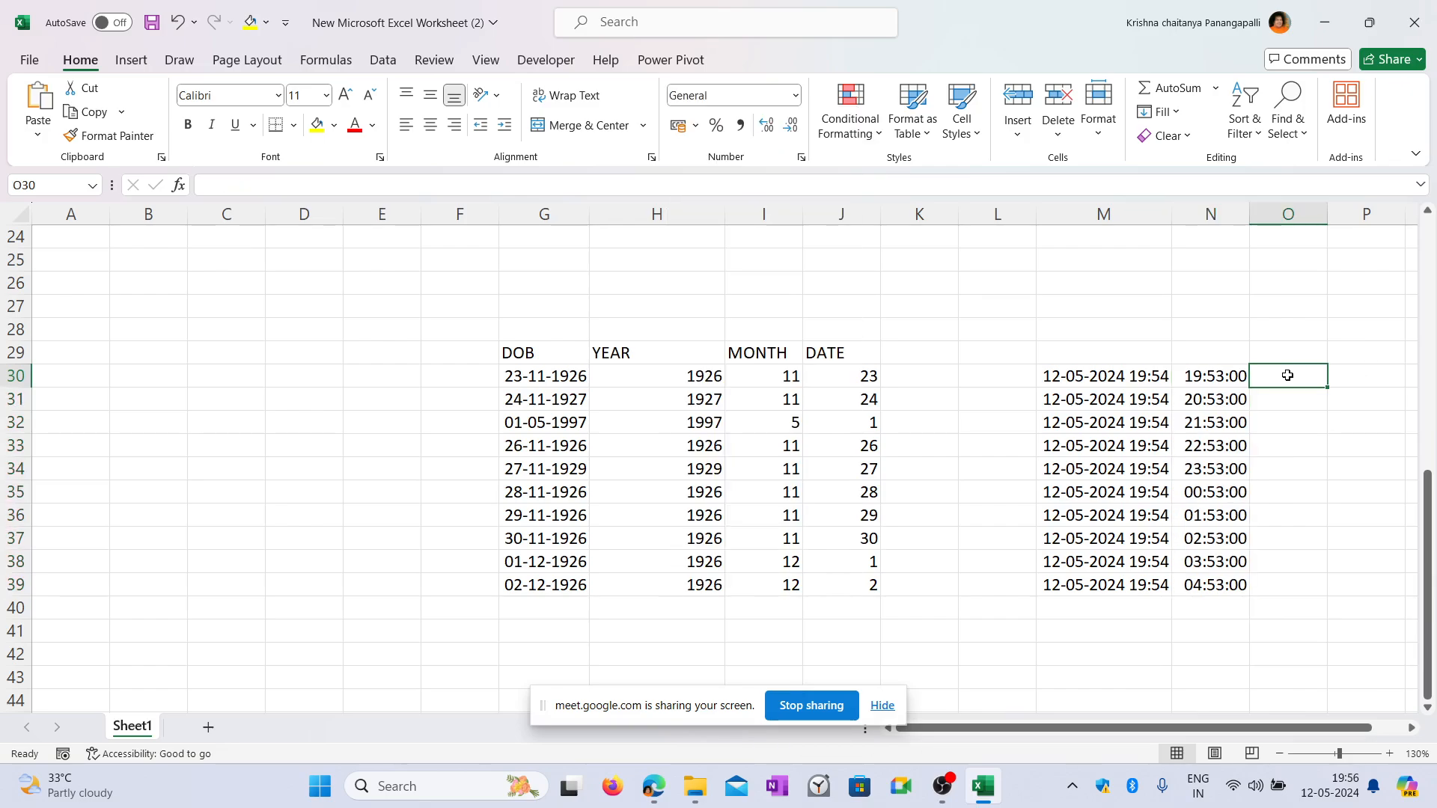
type("=")
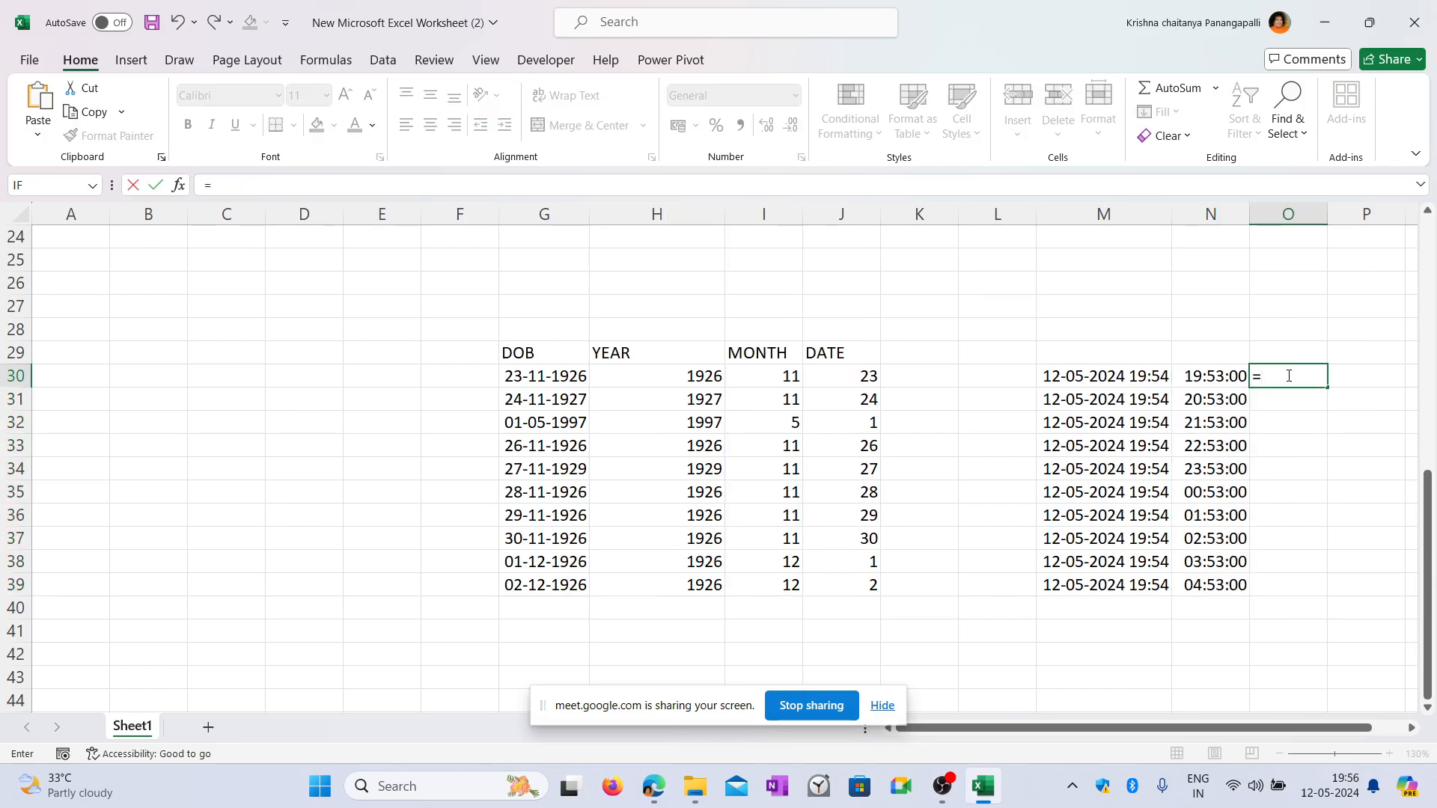
type("HOUR()")
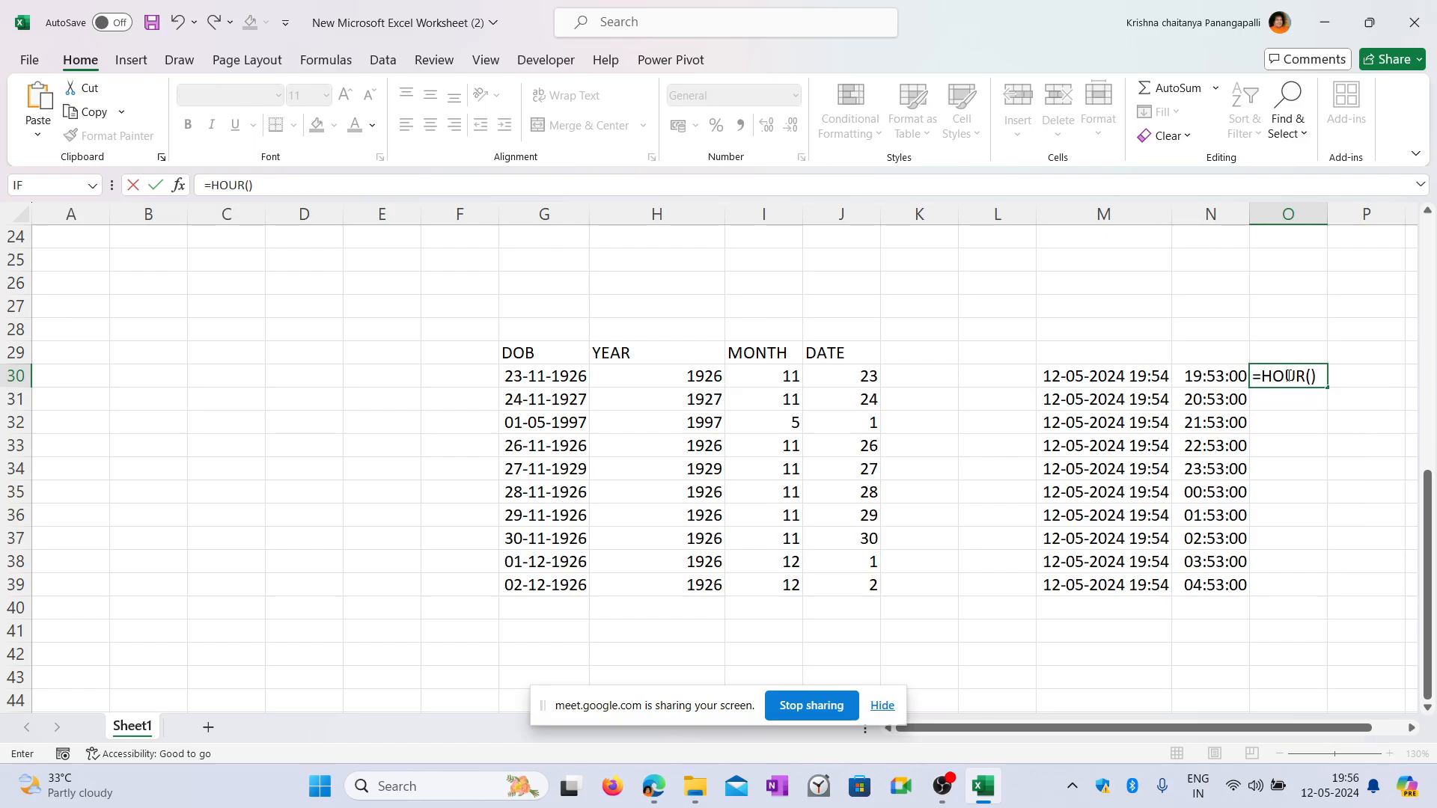
key("Return")
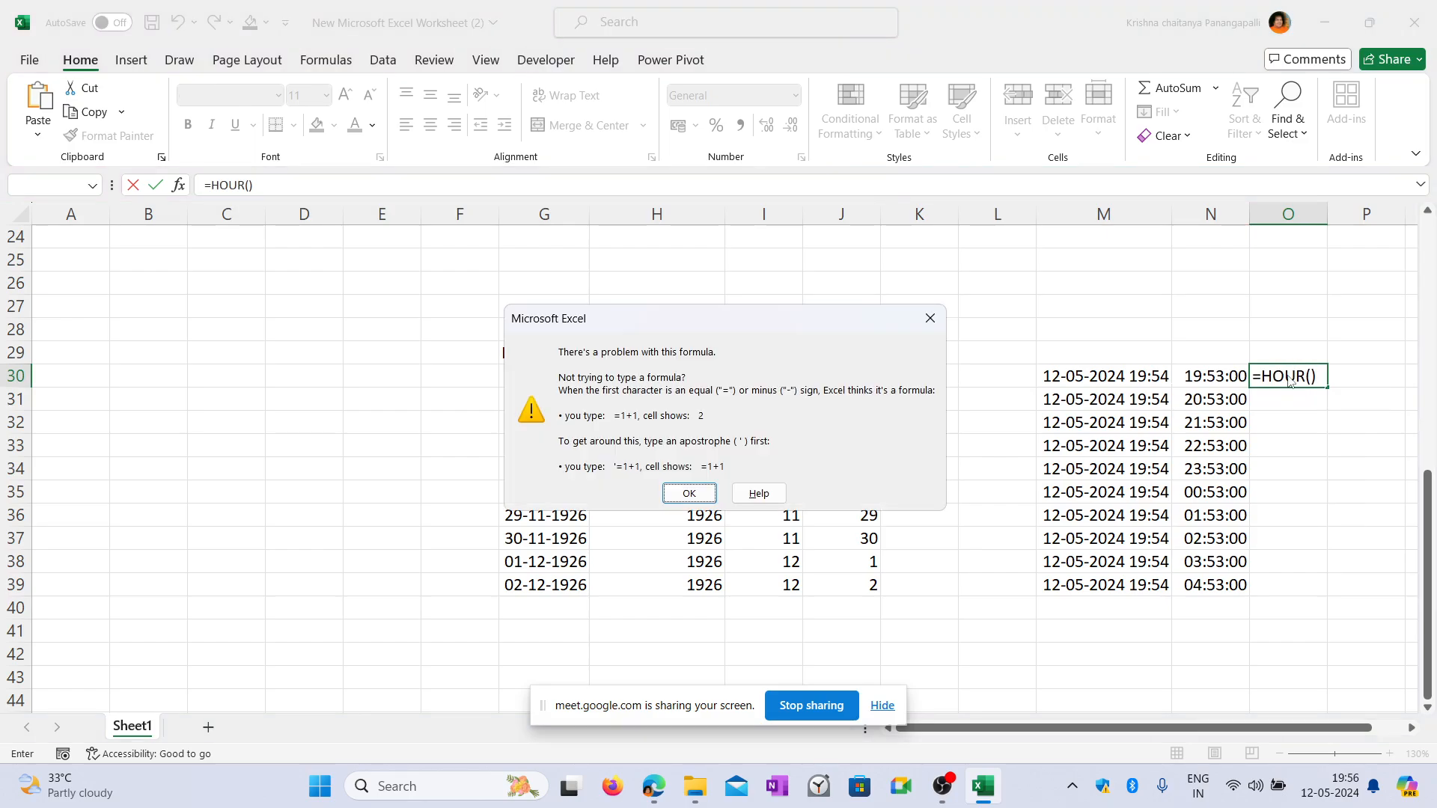
left_click(930, 318)
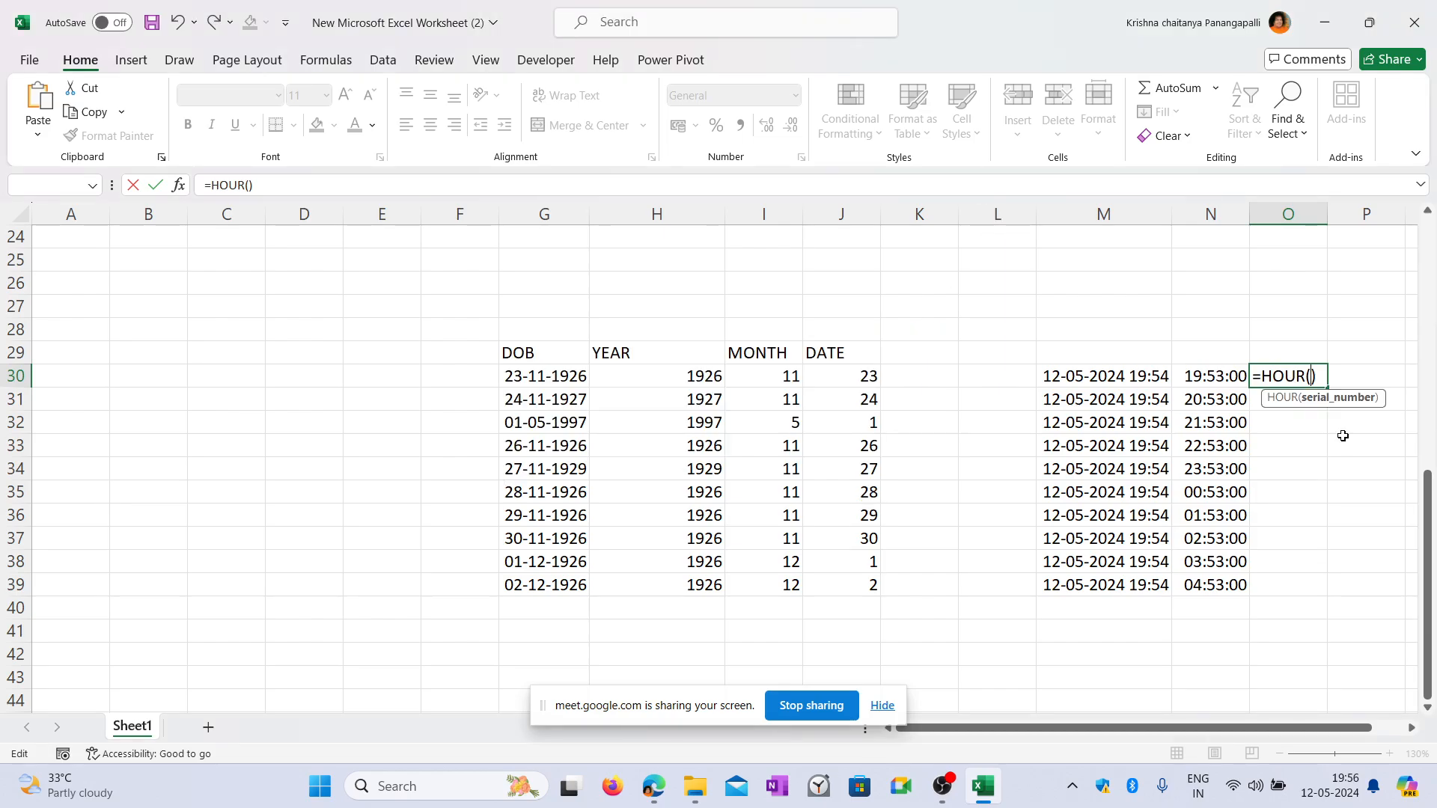
left_click(1198, 382)
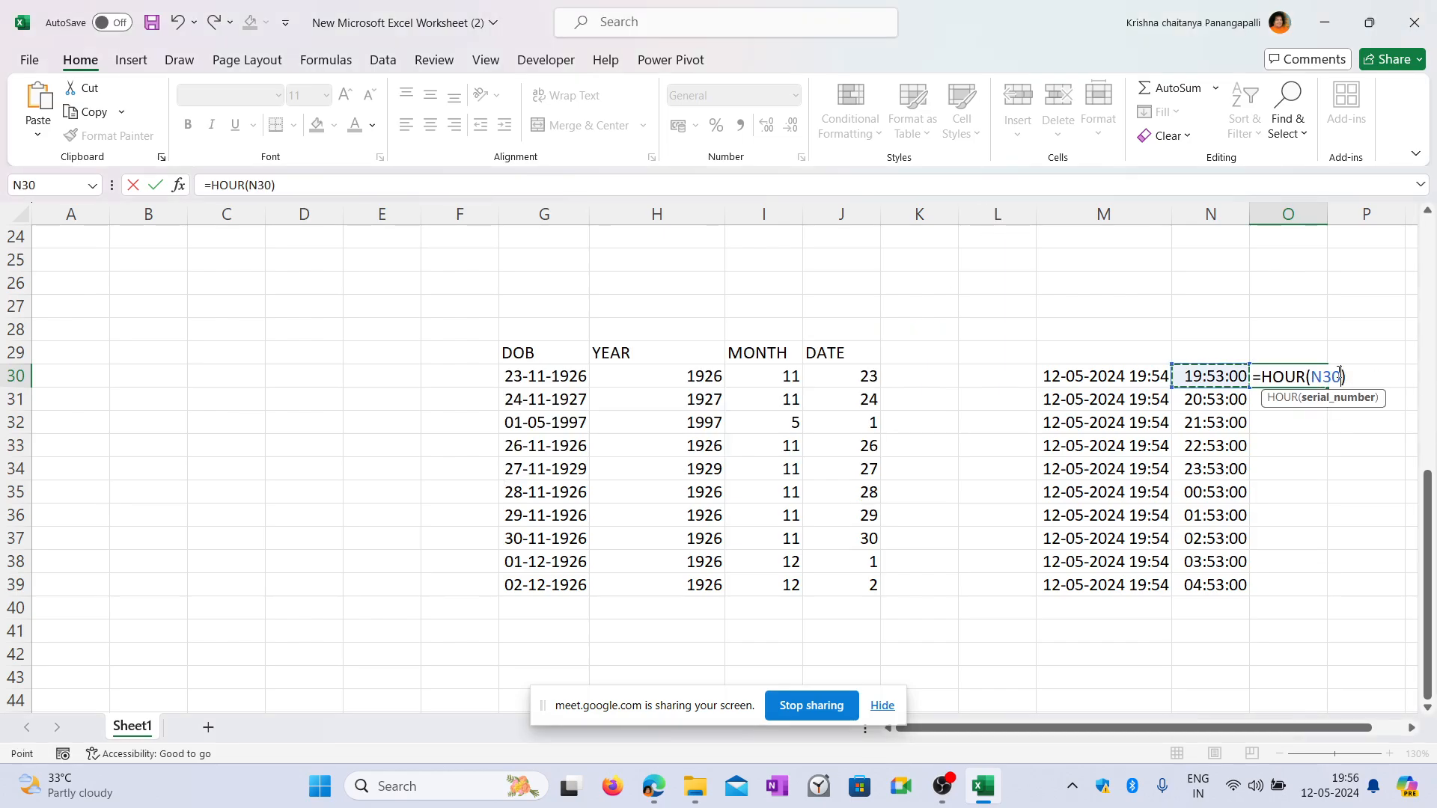
key("Return")
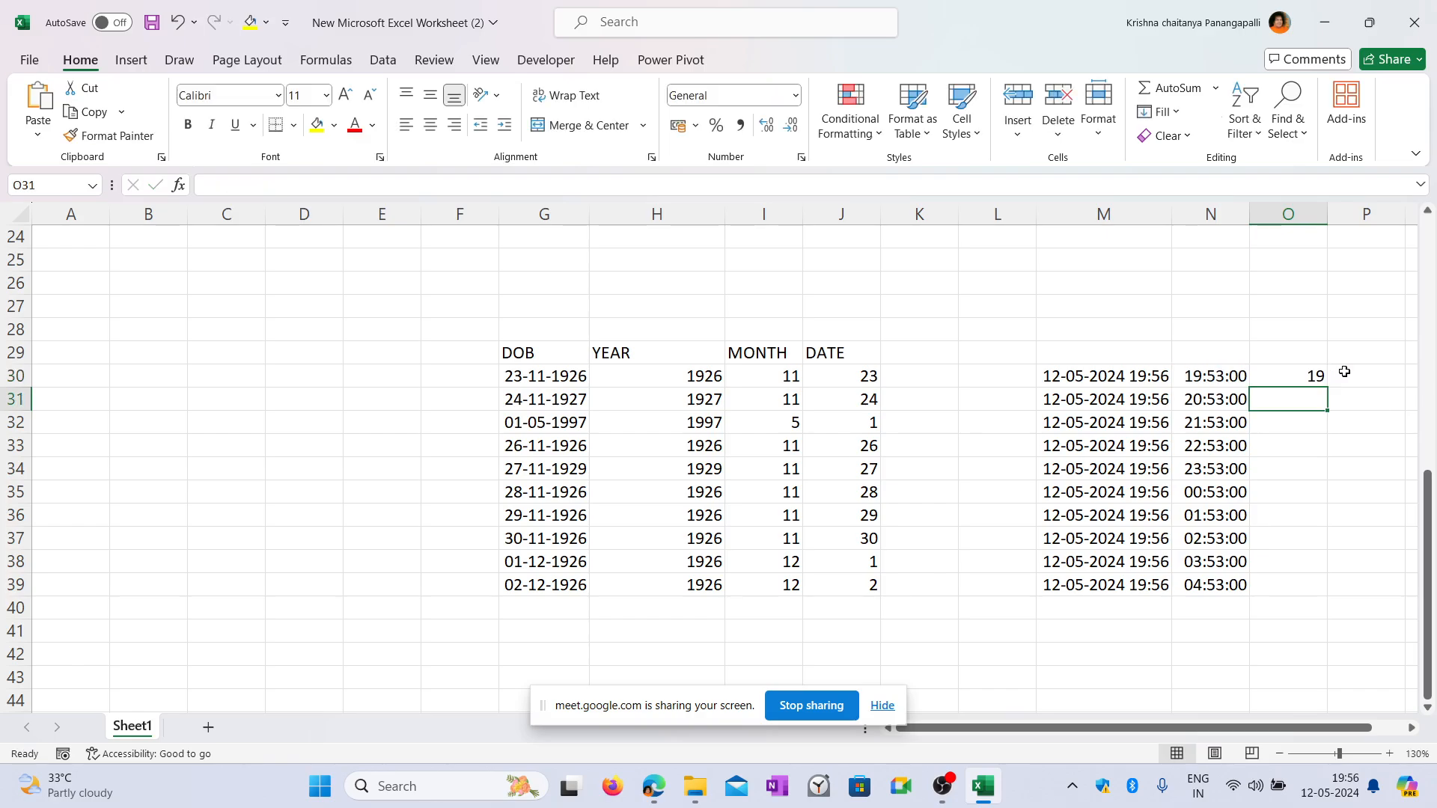
left_click(1312, 377)
left_click_drag(1326, 387, 1315, 589)
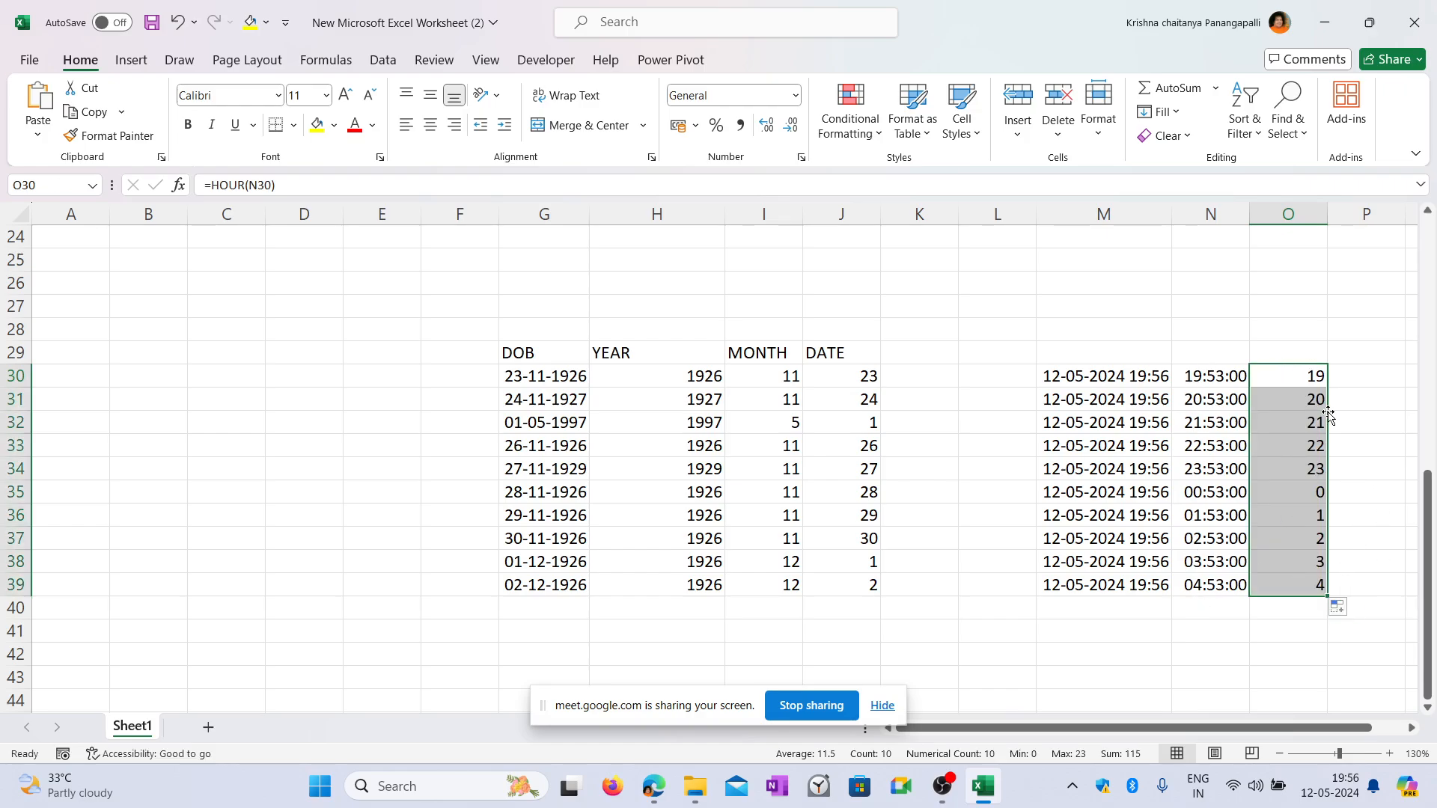
Add the headers HOUR in O29 and MINUTE in P29.
left_click(1384, 375)
left_click(1296, 359)
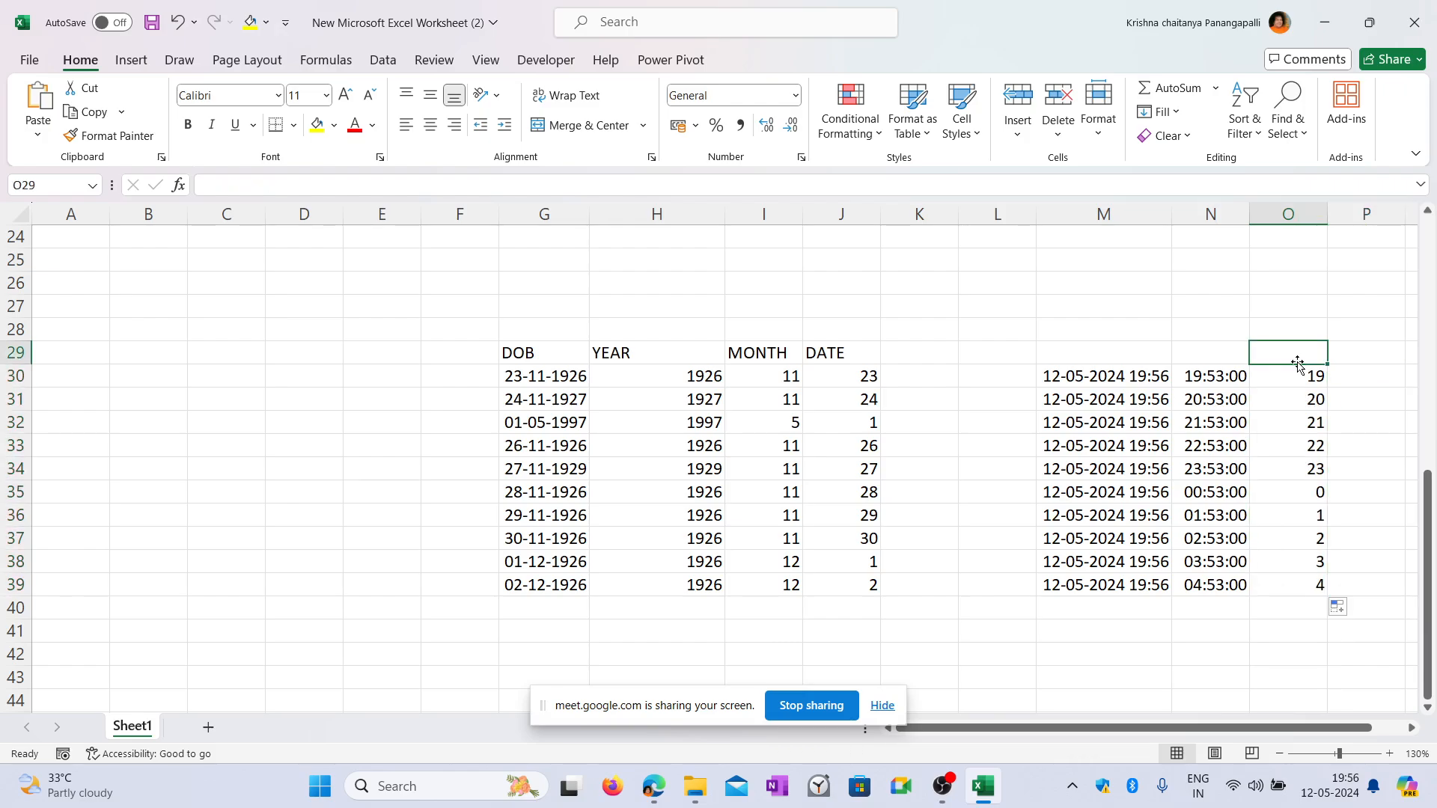
type("HOUR")
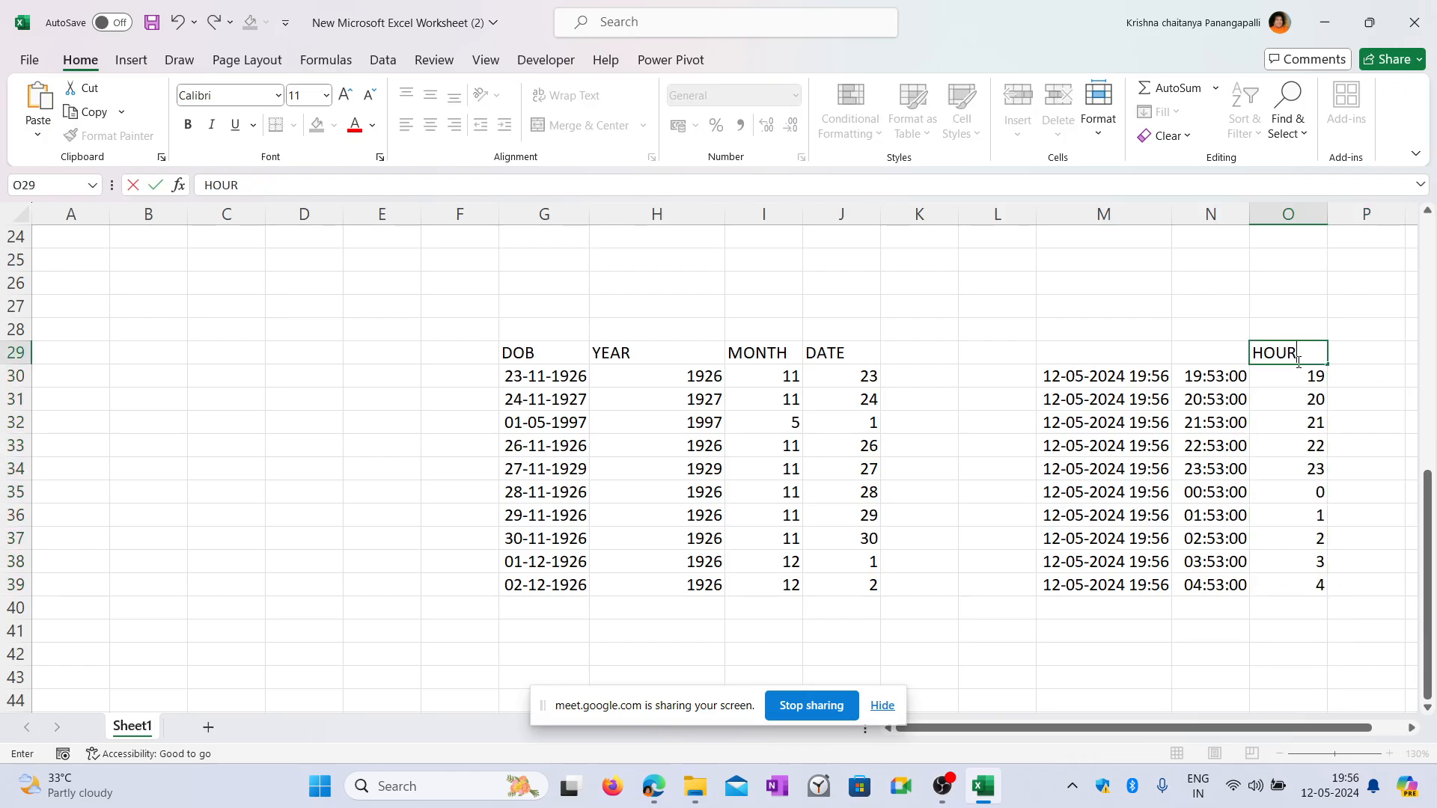
key("Tab")
type("MINUTE")
key("Return")
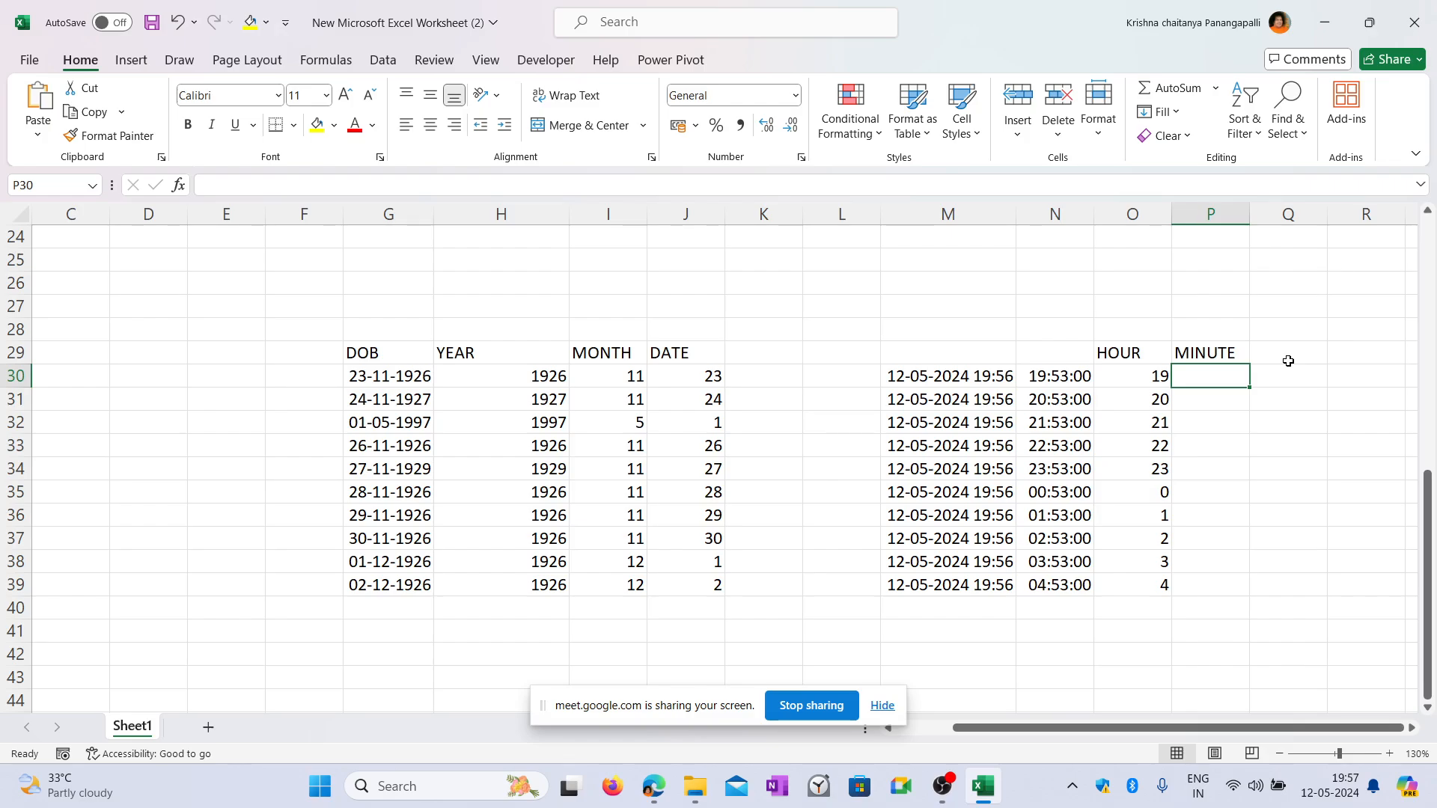
left_click(386, 385)
left_click_drag(386, 385, 383, 586)
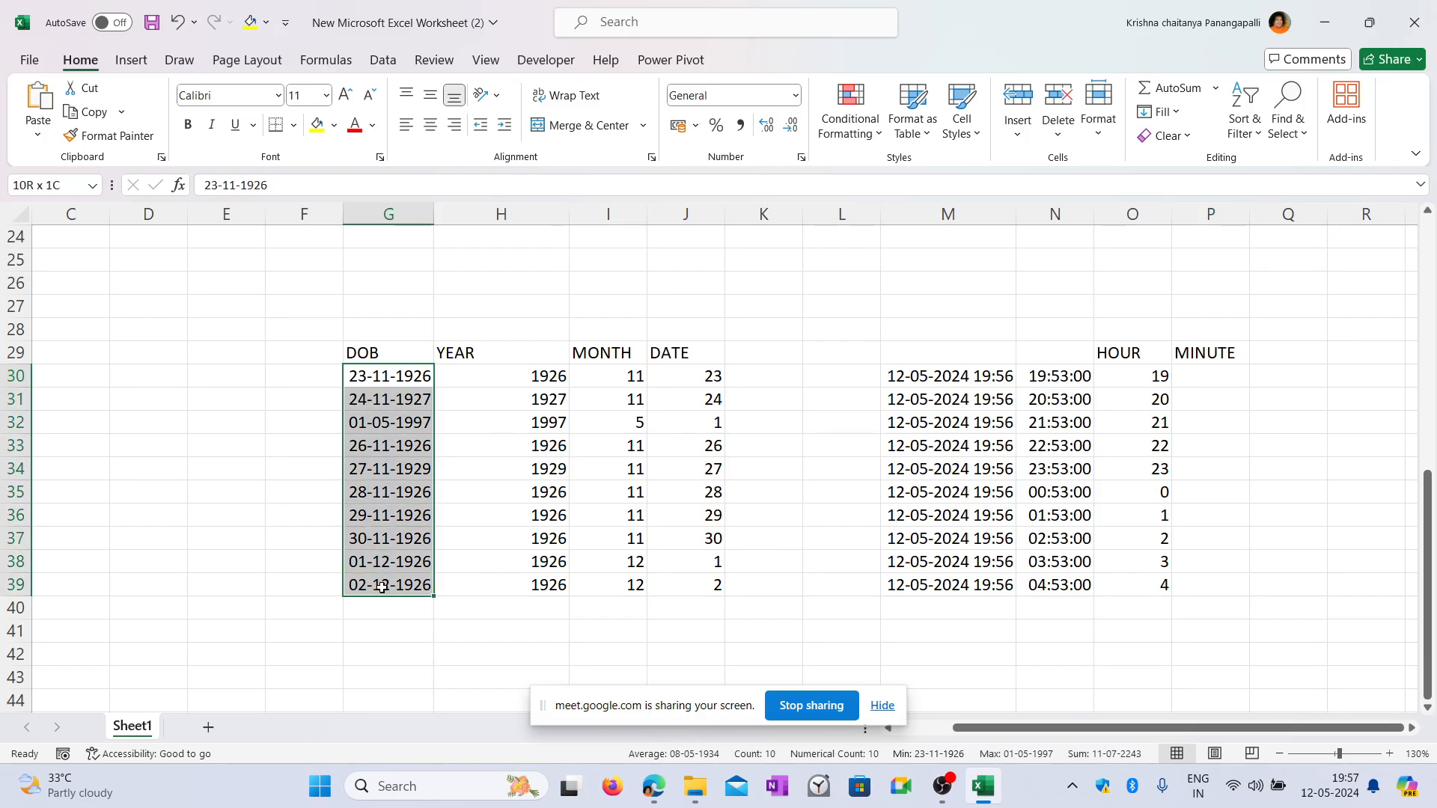
left_click(381, 369)
left_click_drag(388, 378, 390, 584)
left_click_drag(633, 376, 615, 587)
left_click_drag(398, 378, 389, 587)
left_click(833, 313)
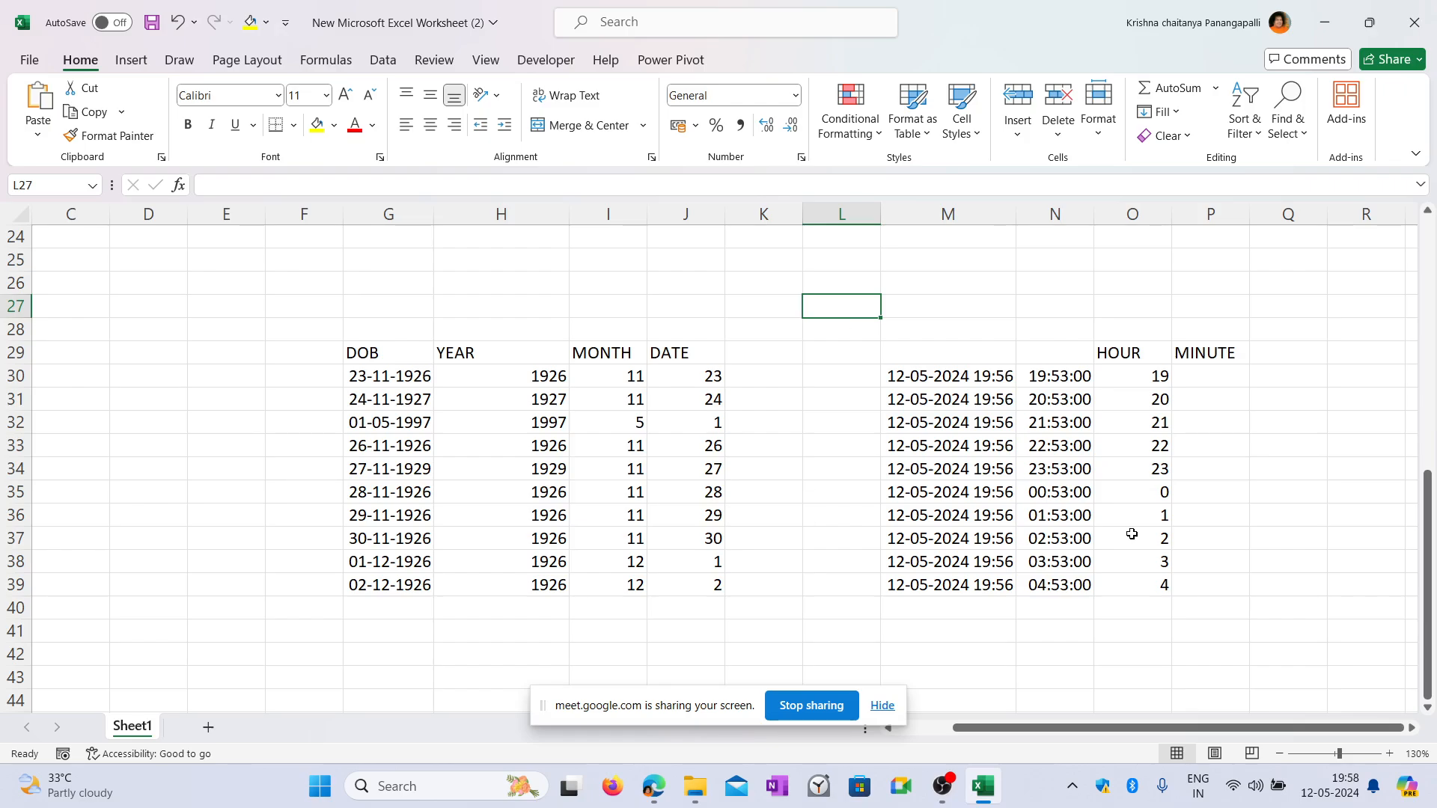
Extract the minute from N30 in P30 with =MINUTE(N30) and fill the formula down through P39.
left_click(1200, 376)
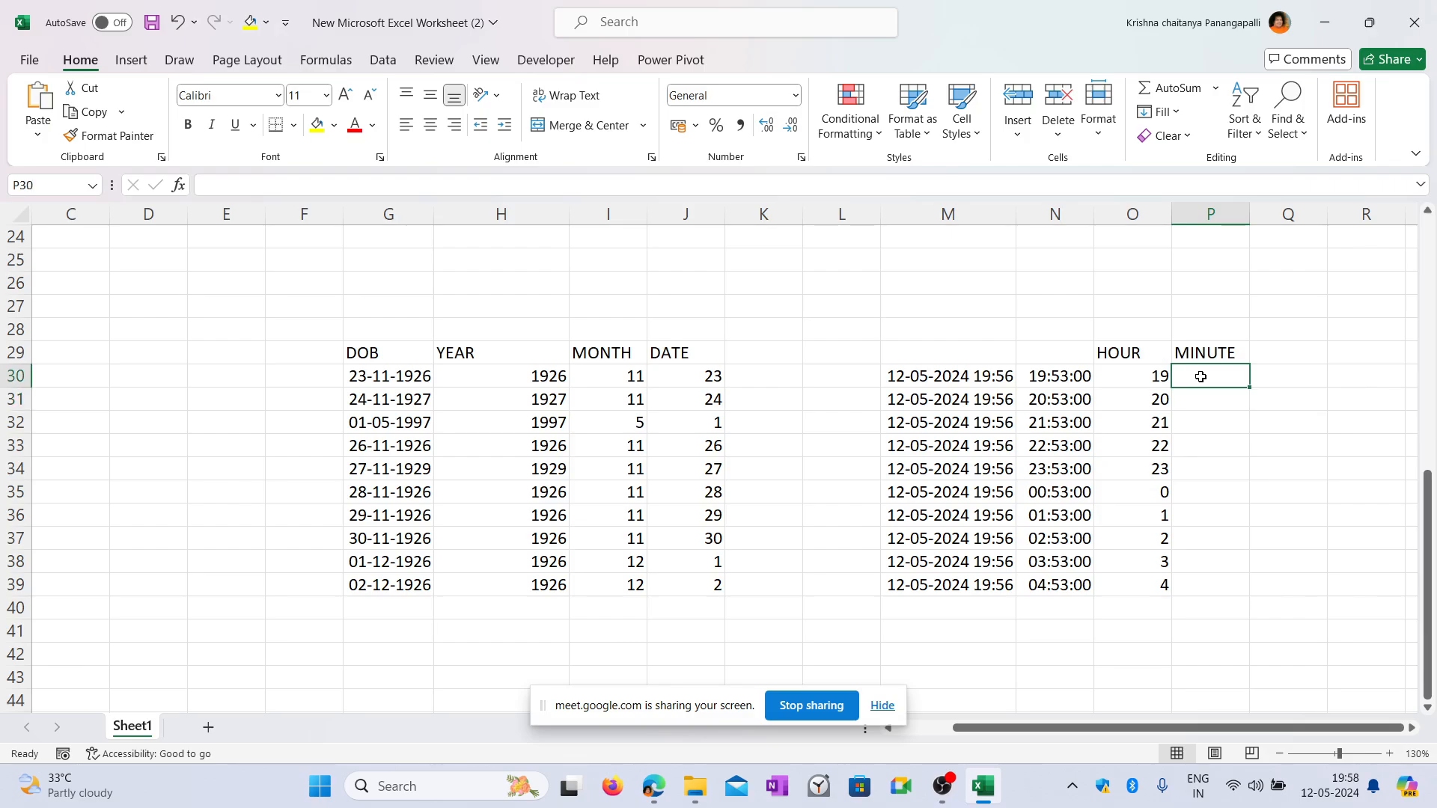
type("=MIN")
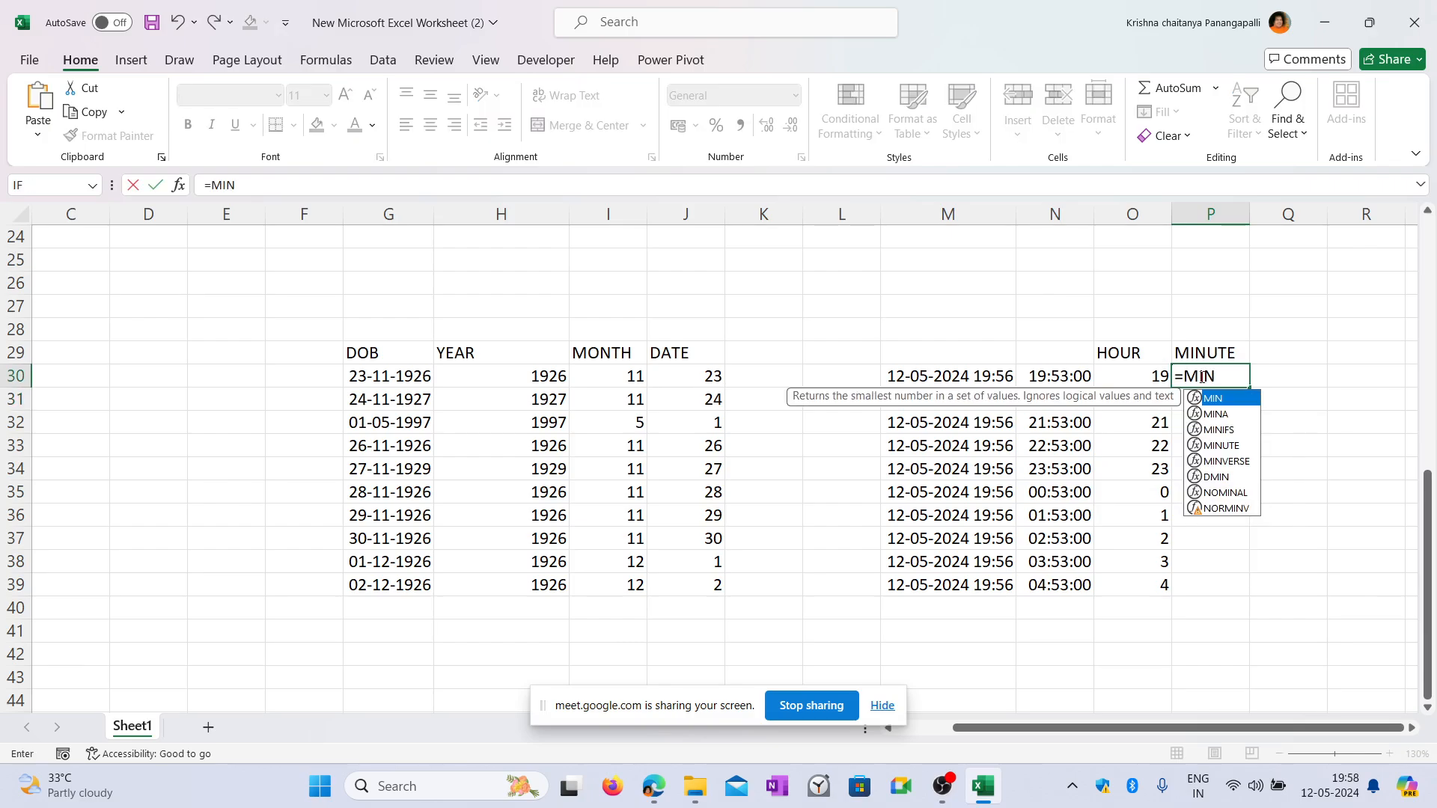
type("UTE(")
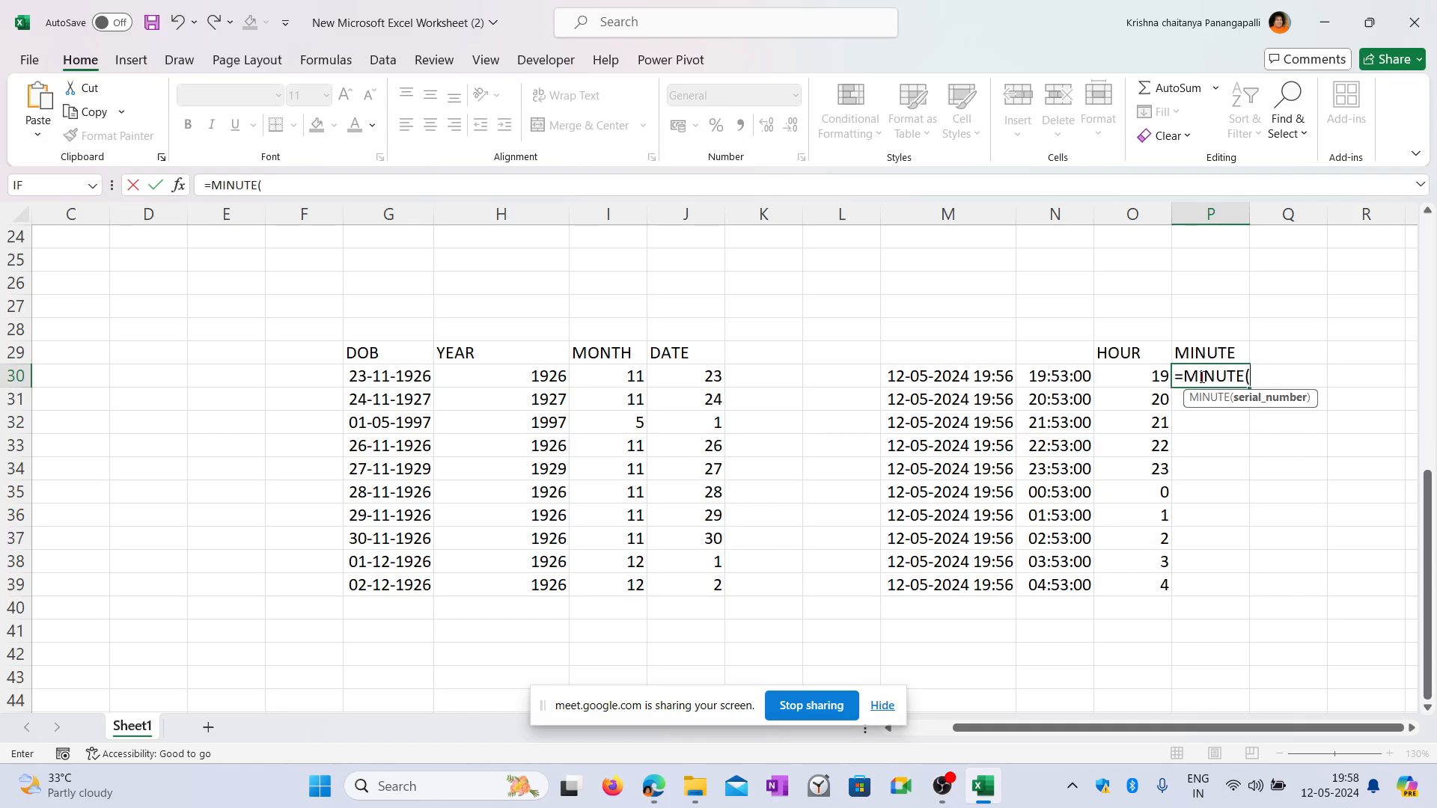
left_click(1051, 376)
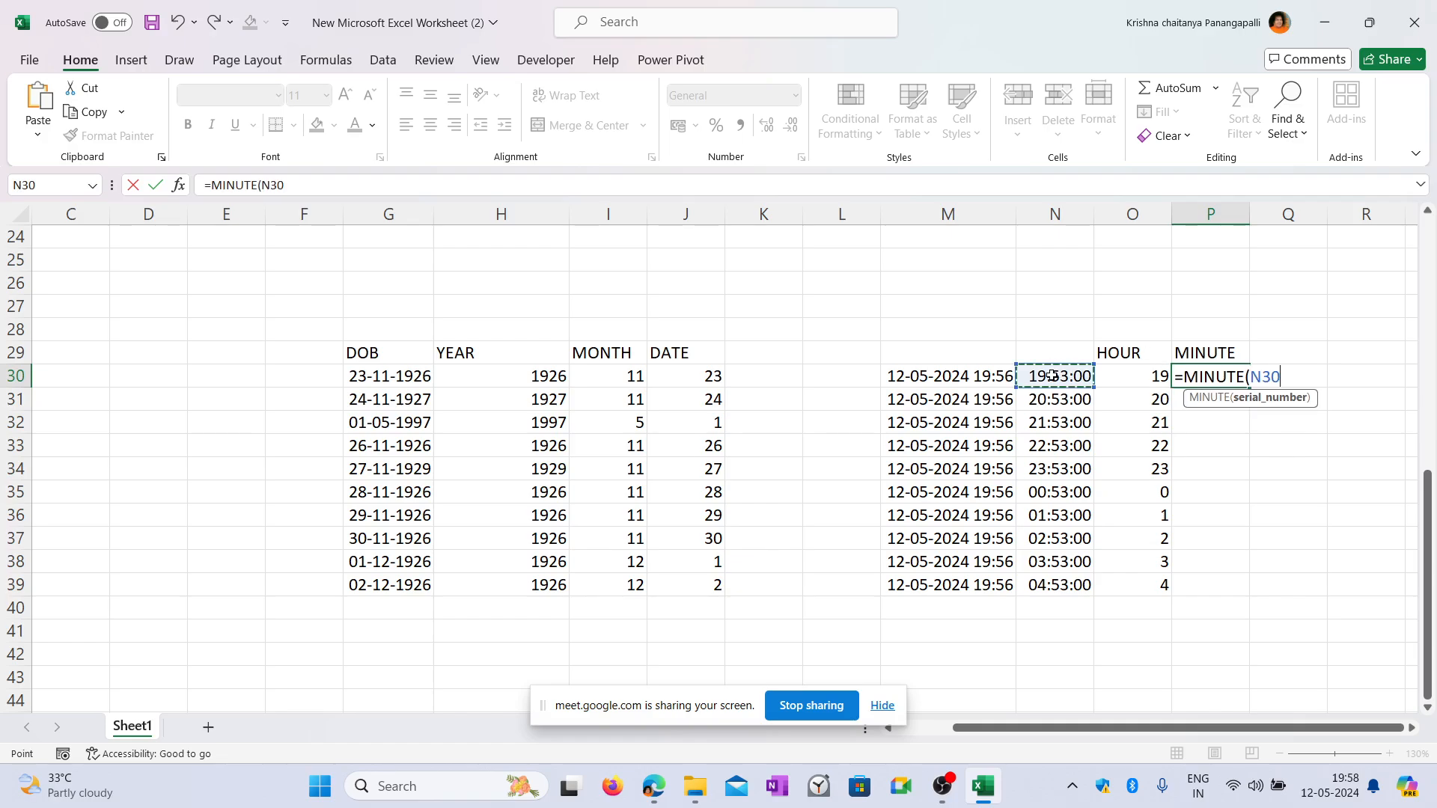
type(")")
key("Return")
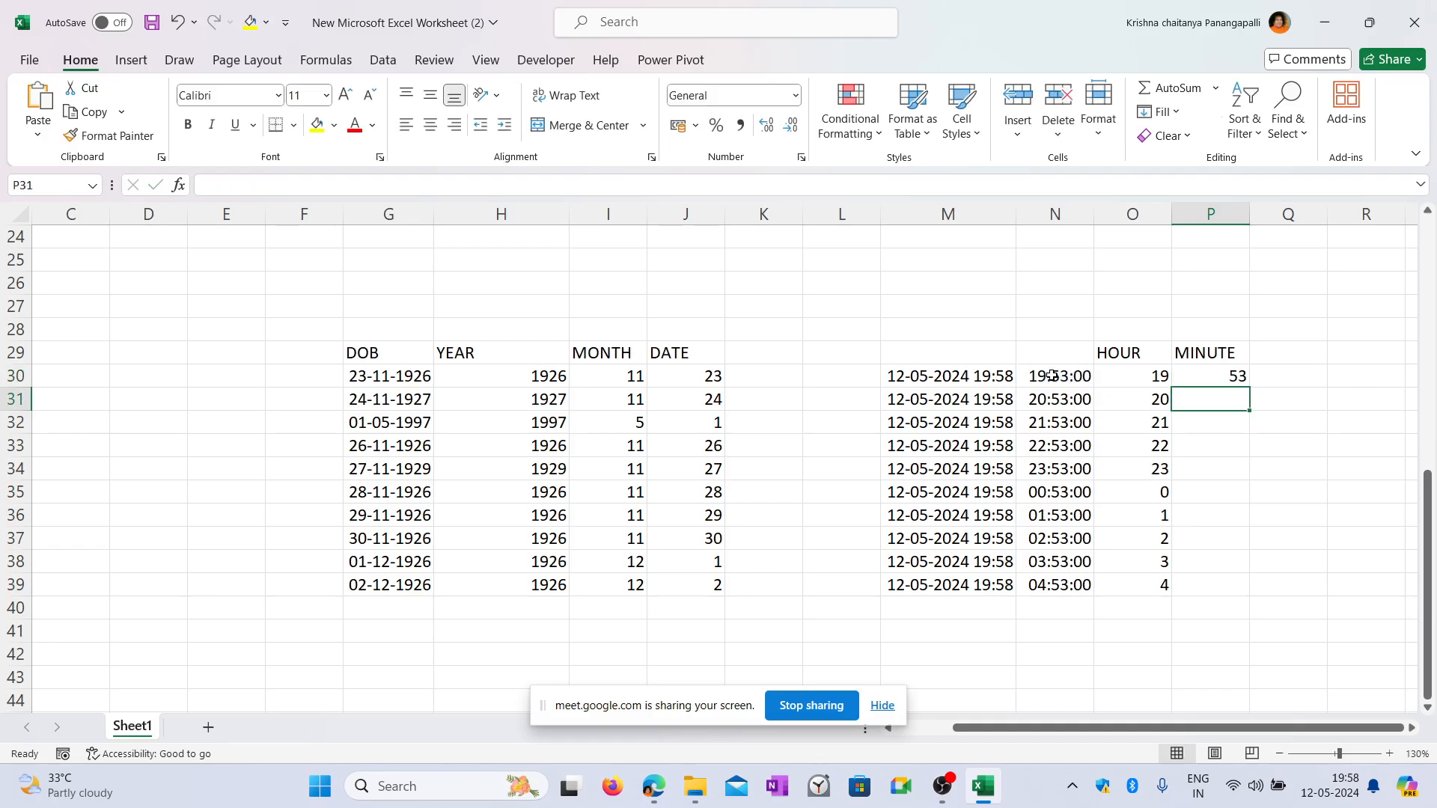
left_click(1234, 376)
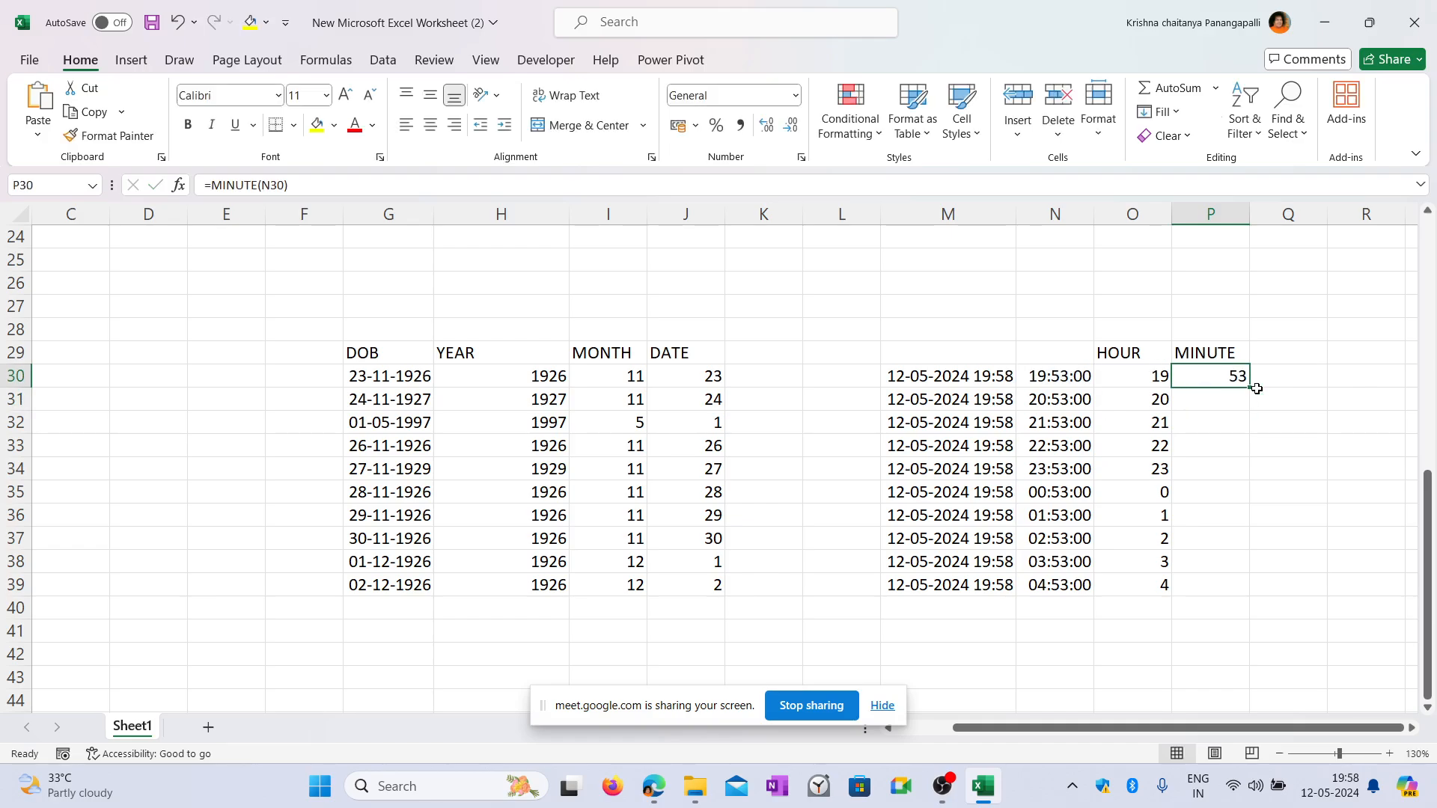
double_click(1246, 386)
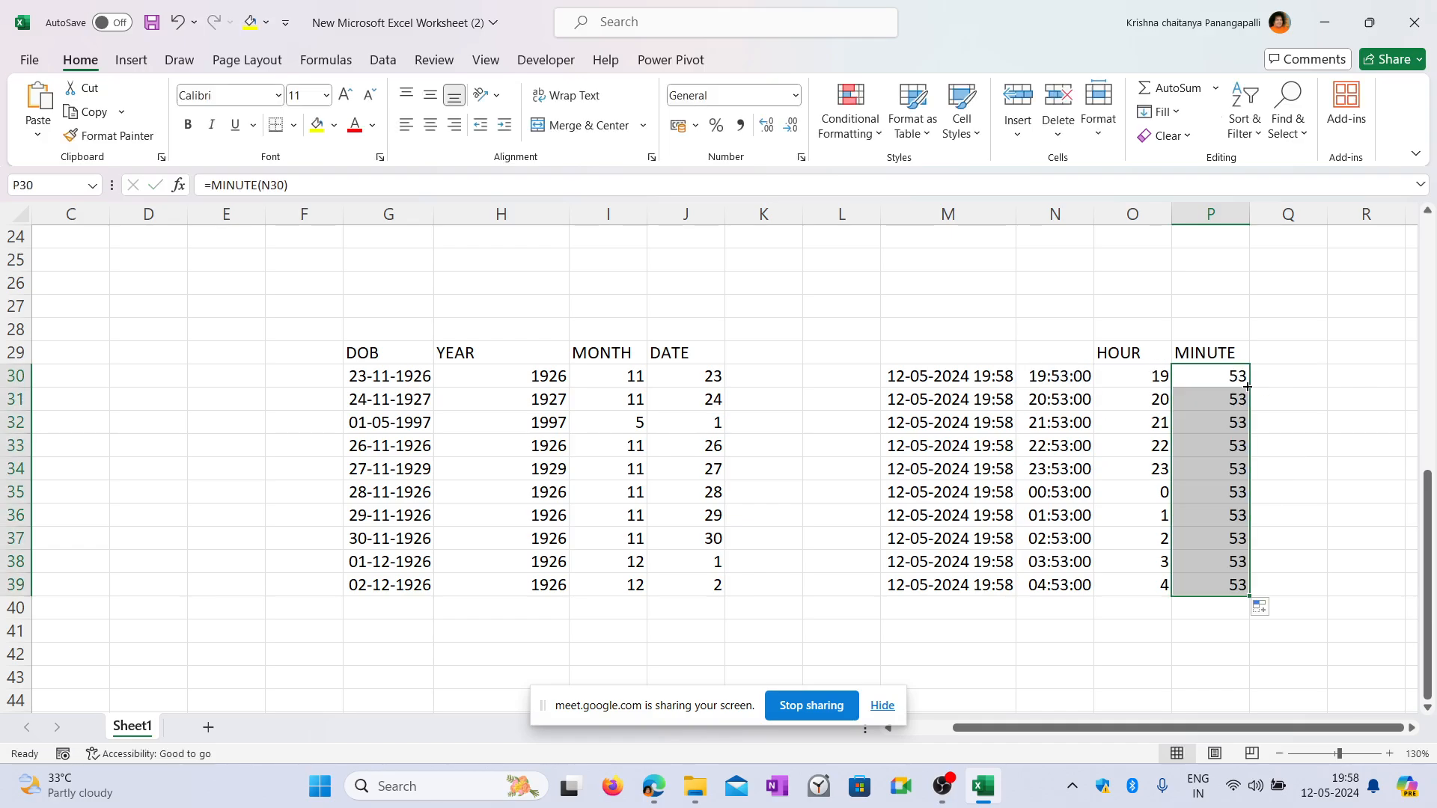
Add the header SEC in Q29.
left_click(1285, 375)
key("Up")
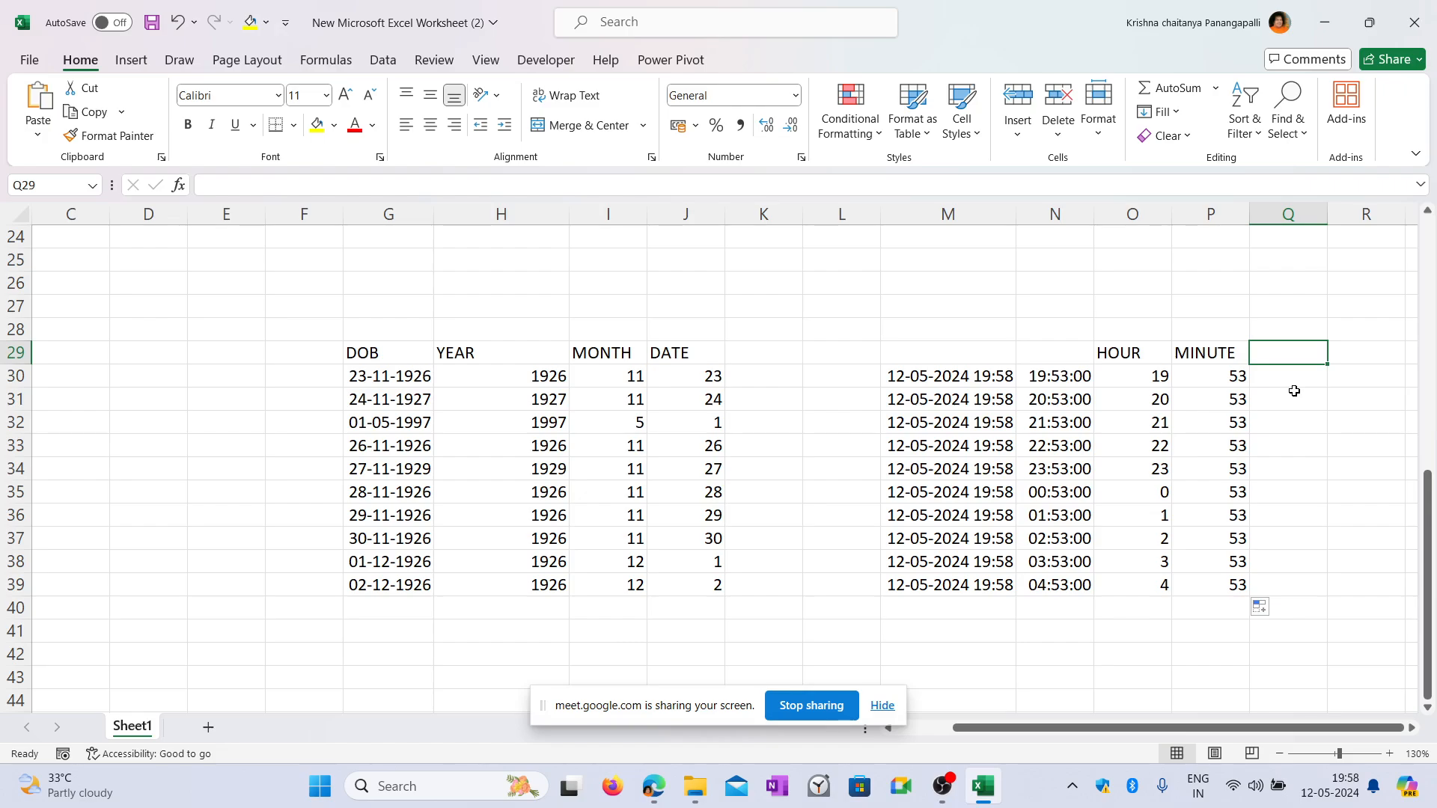
type("SEC")
key("Return")
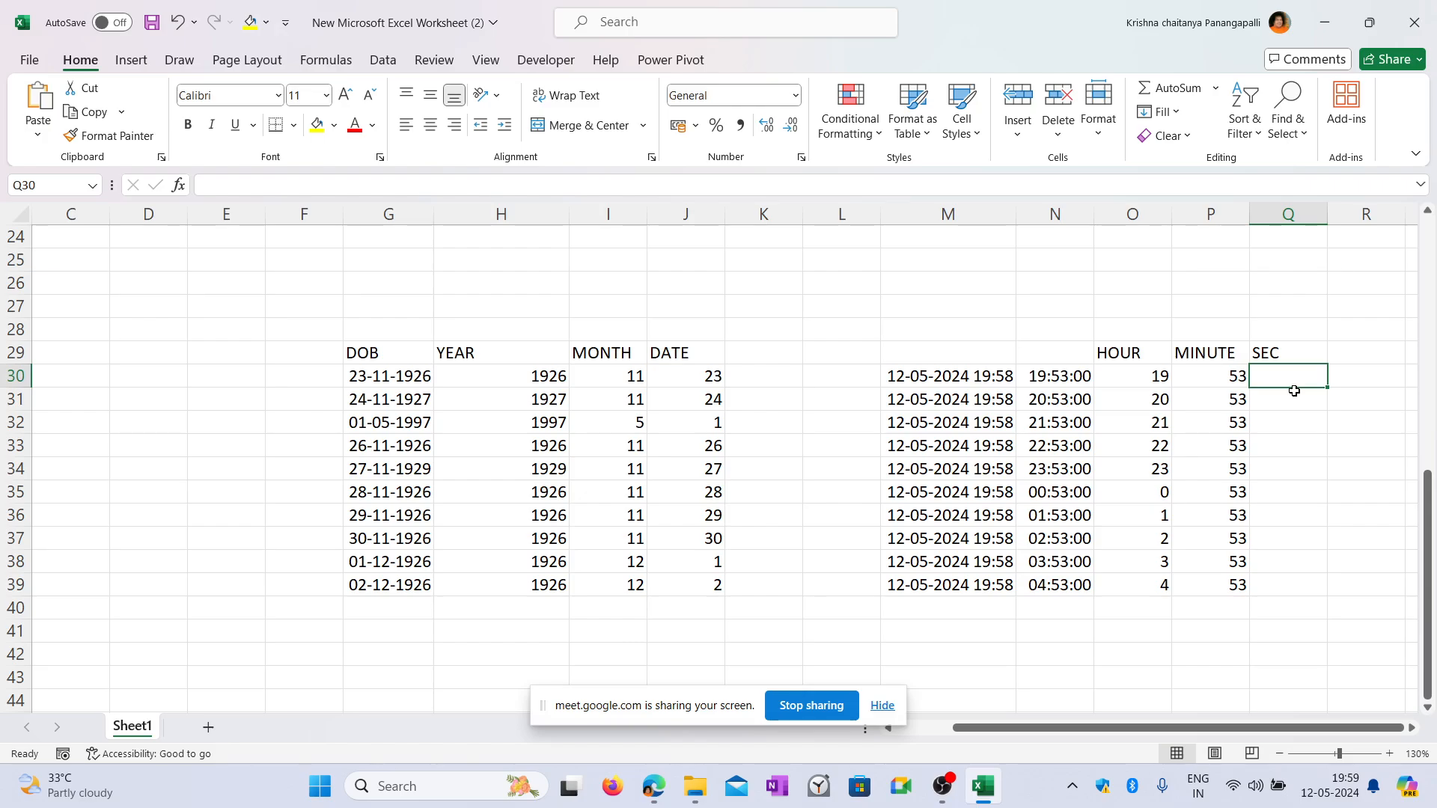
Extract the second from N30 in Q30 with =SECOND(N30) and fill the formula down through Q39.
type("=")
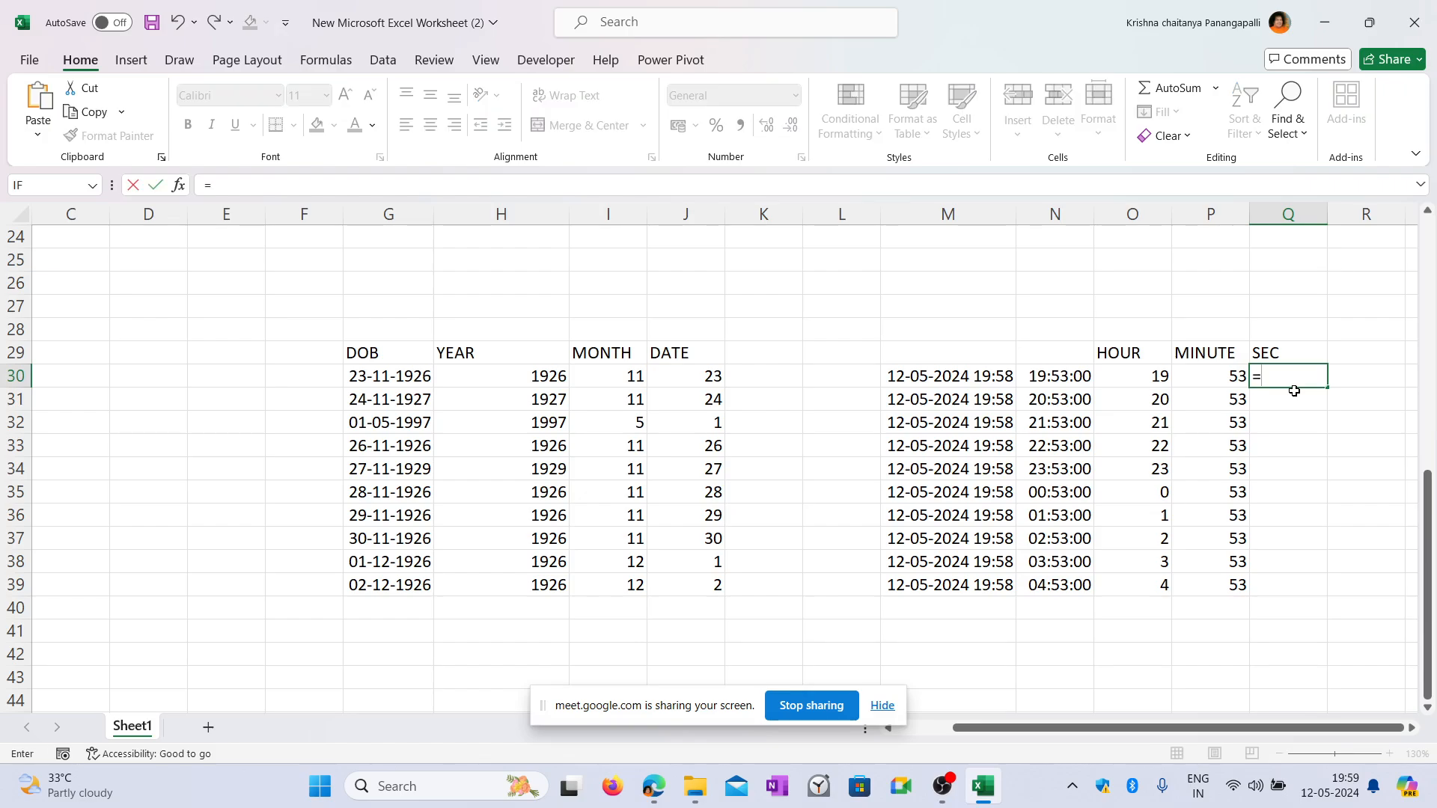
type("SE")
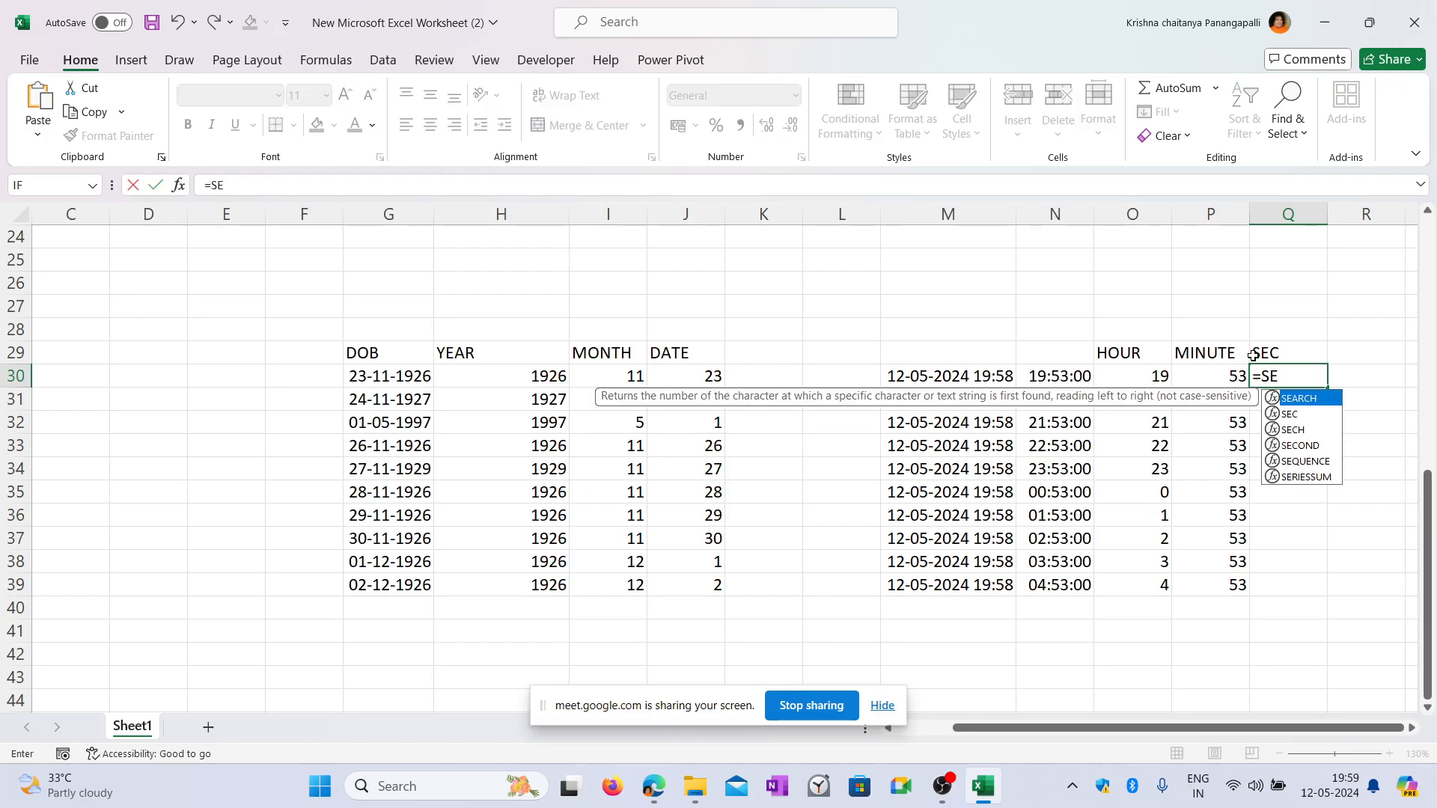
type("COU")
key("BackSpace")
type("D")
key("BackSpace")
type("MD")
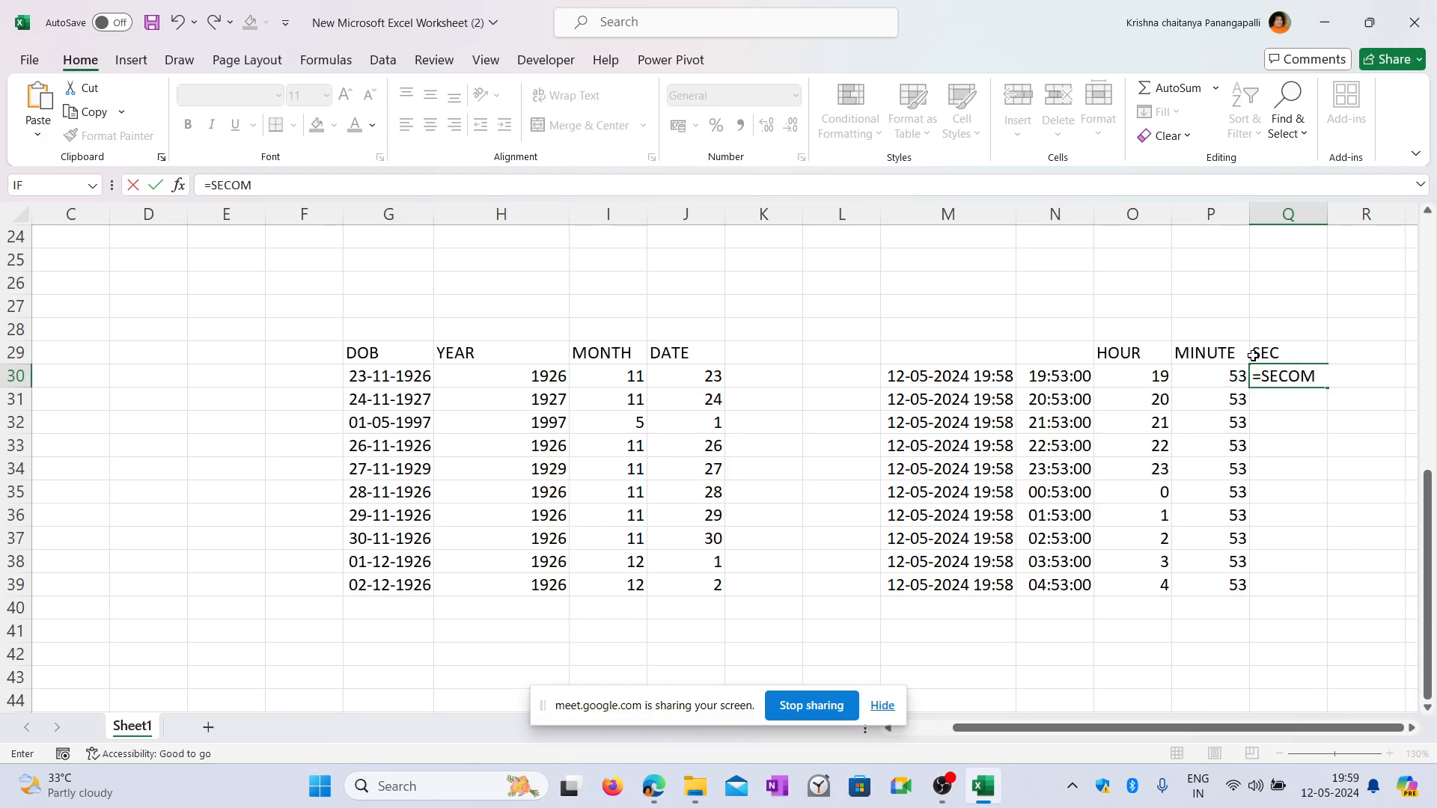
key("BackSpace")
key("BackSpace")
type("ND")
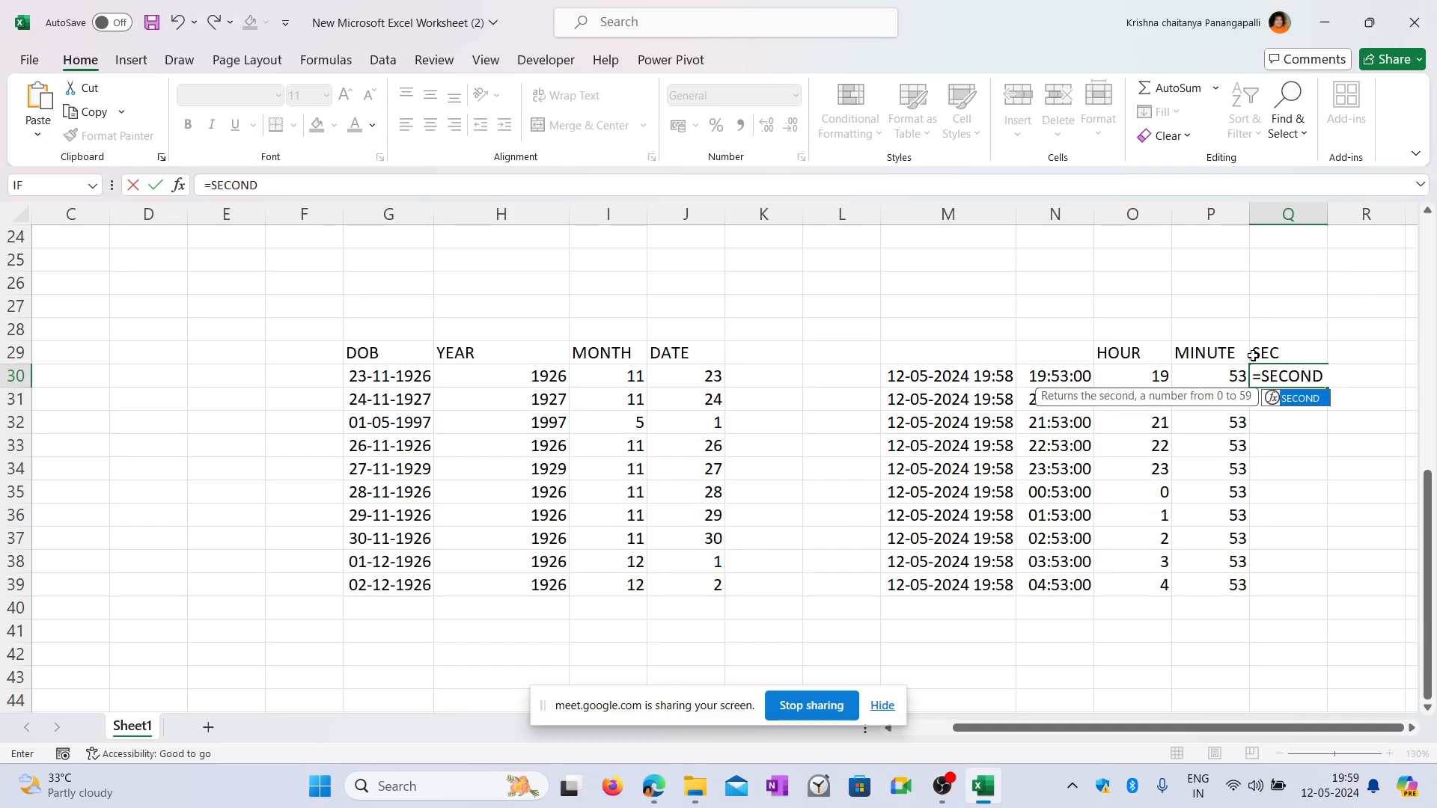
type("(")
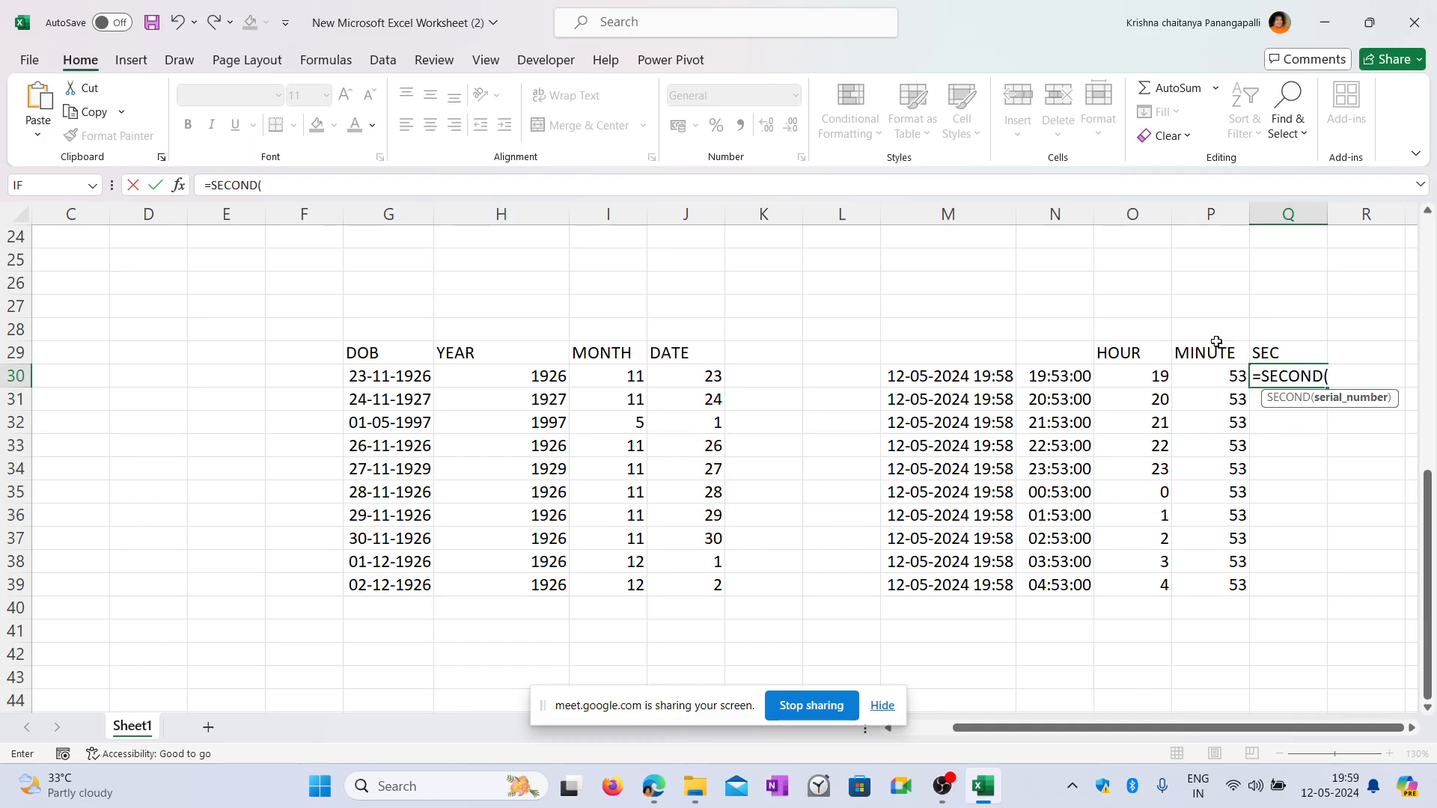
left_click(992, 376)
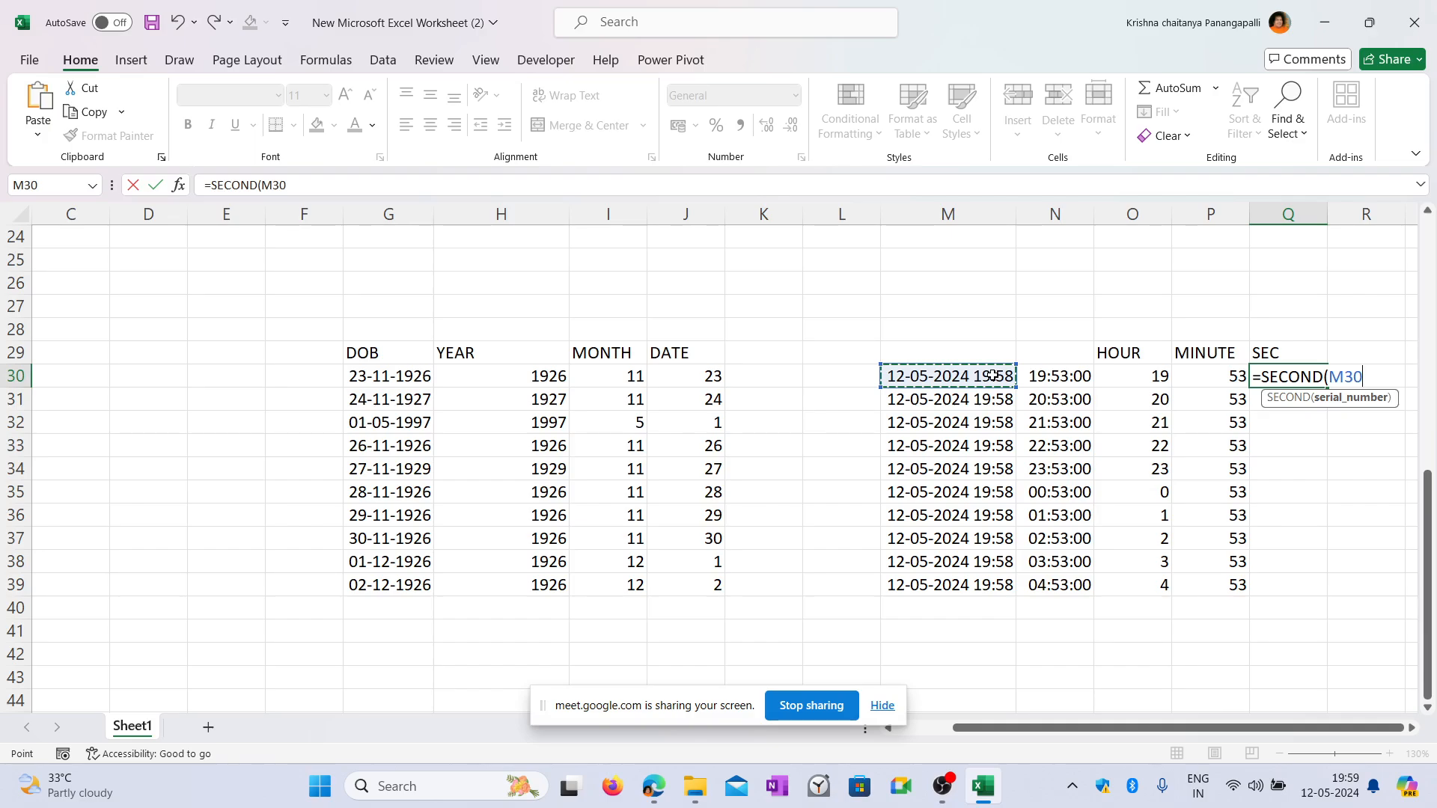
key("Right")
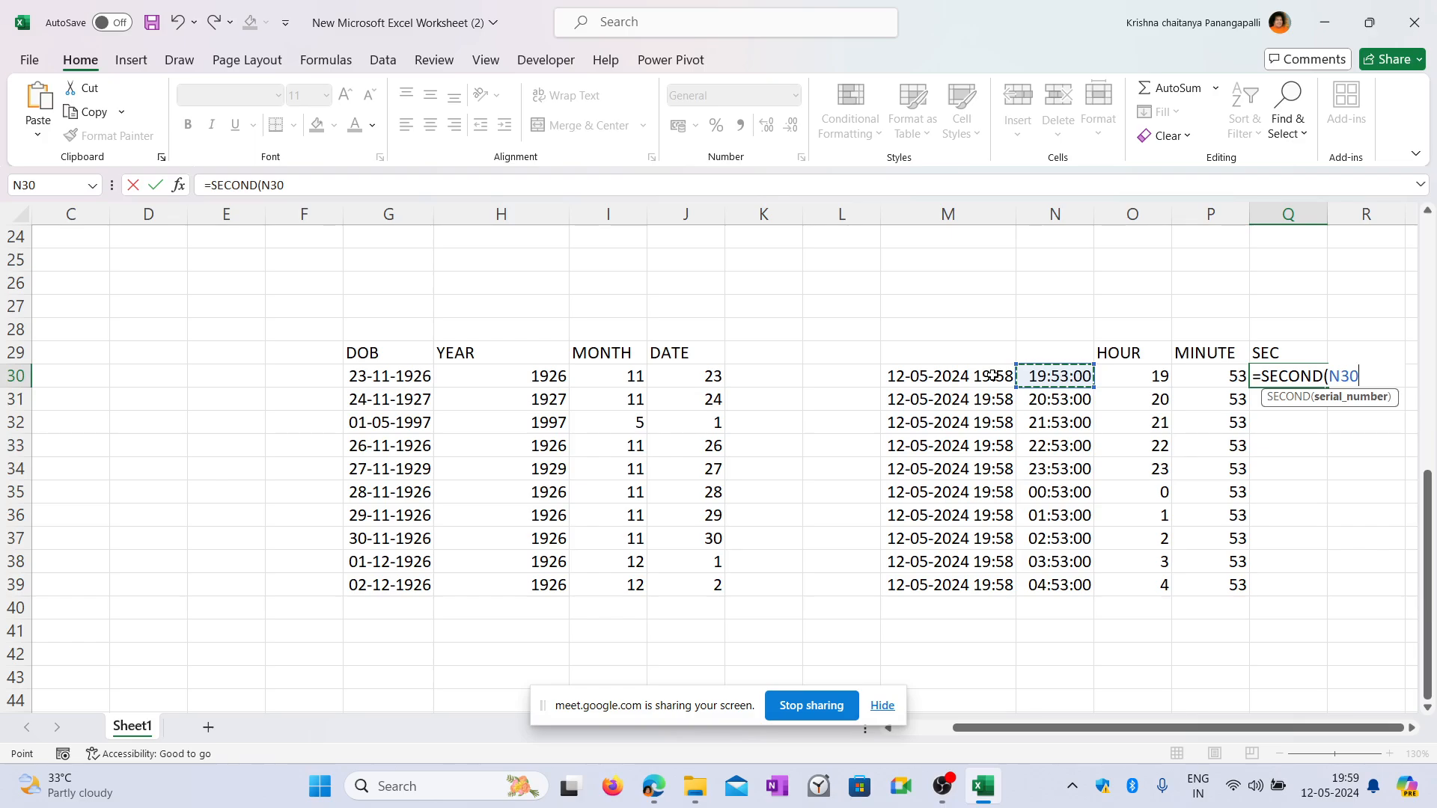
type(")")
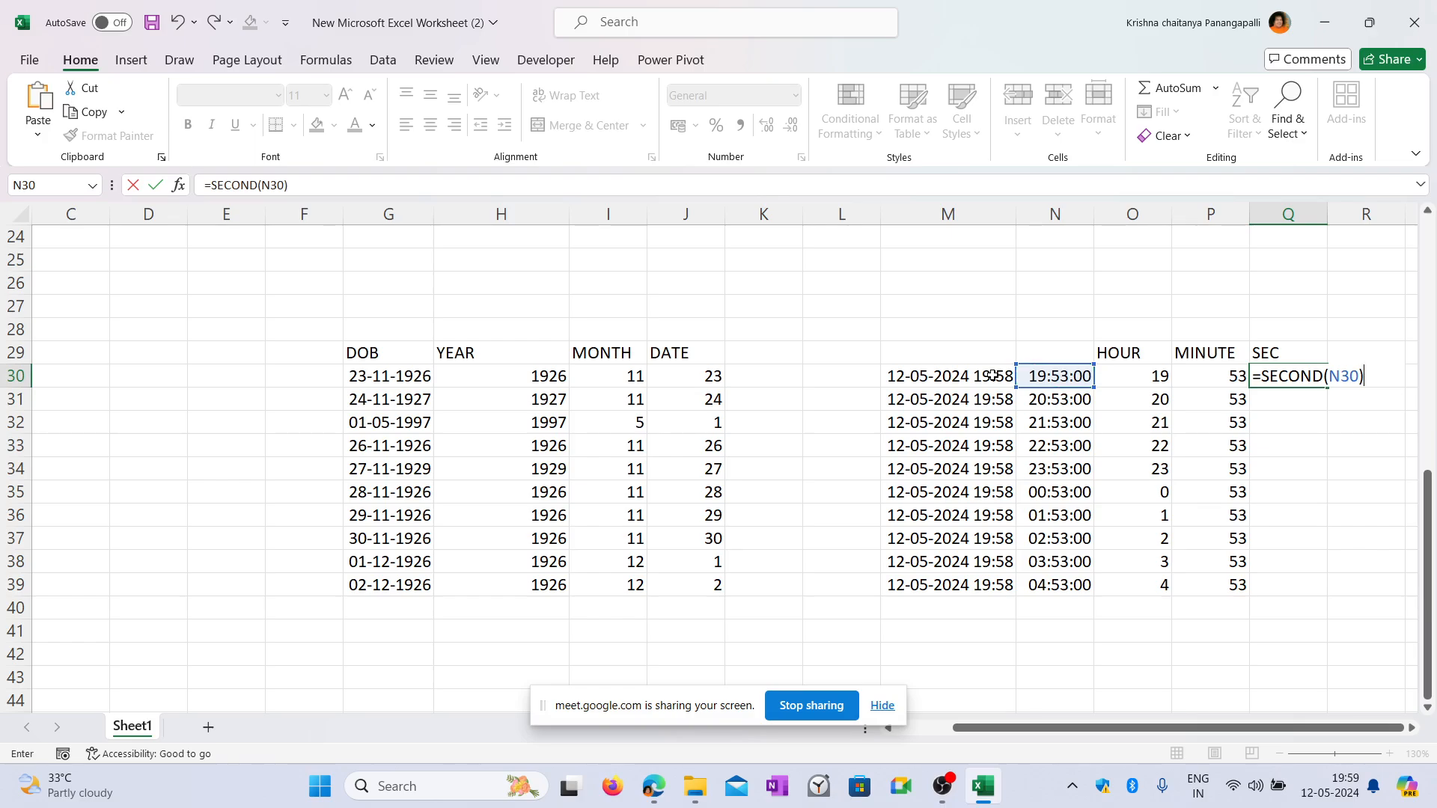
key("Return")
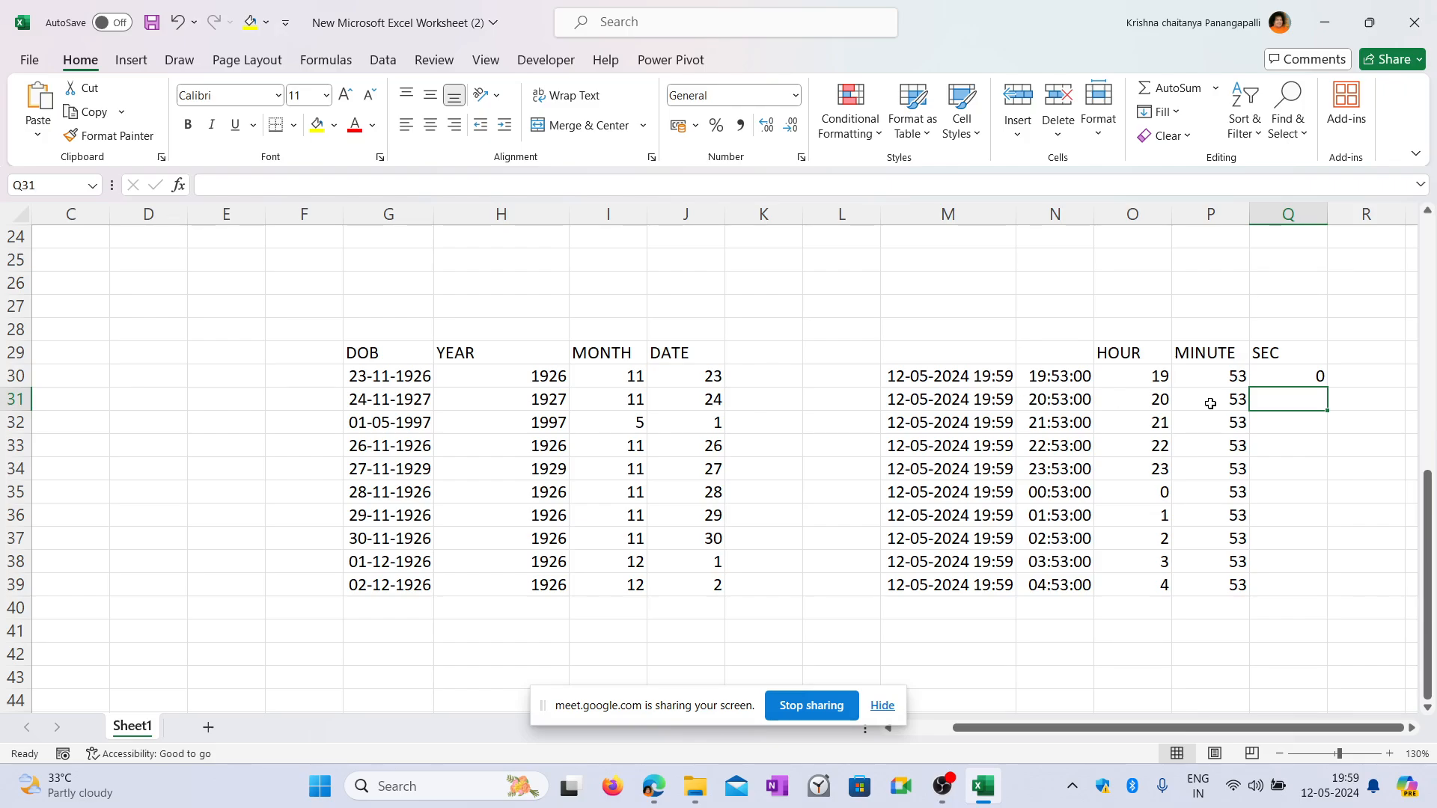
left_click(1306, 374)
double_click(1329, 386)
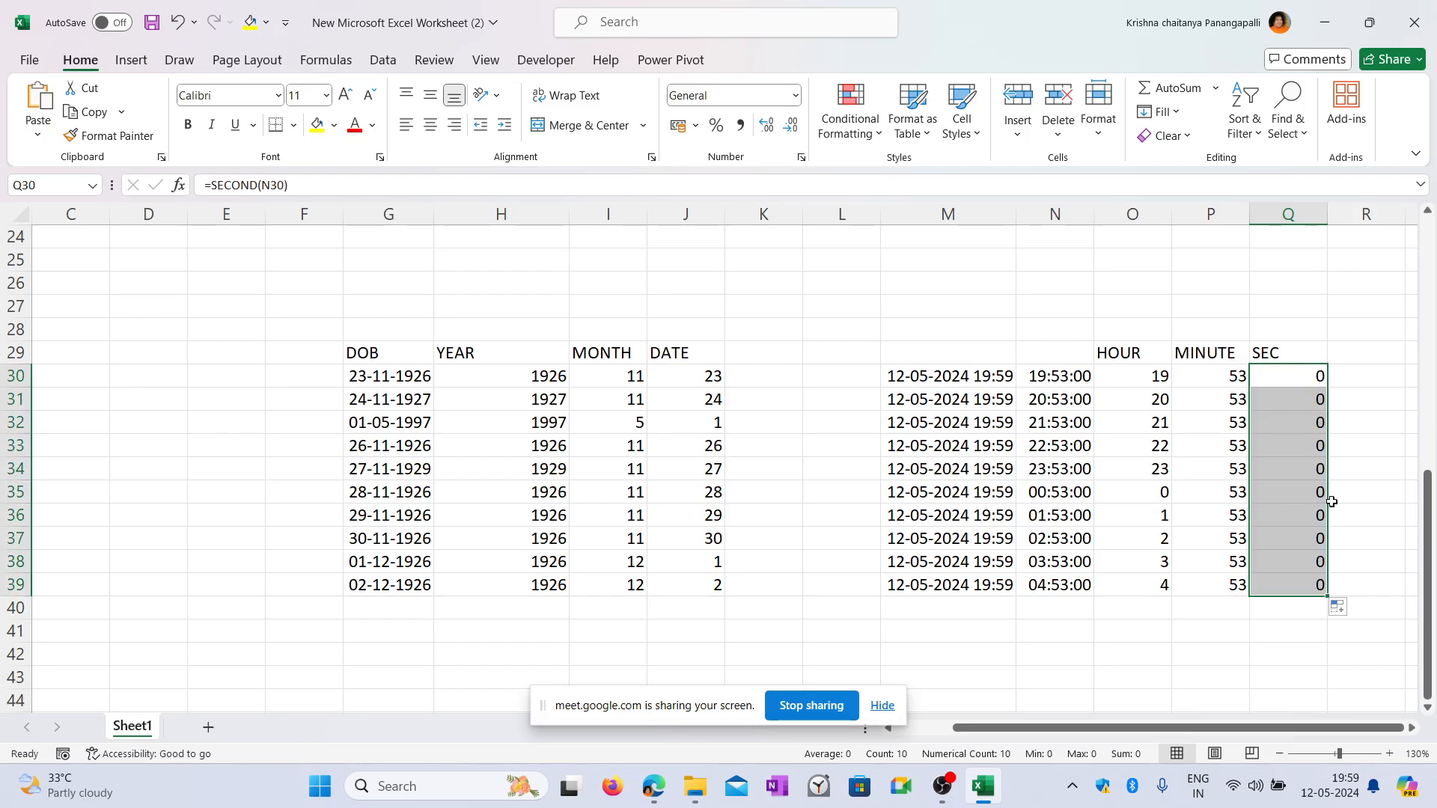
left_click(1367, 444)
Switch to the Exceljet PDF in Edge and examine the DATEDIF and YEARFRAC section on page 6.
scroll(752, 457, "down", 2)
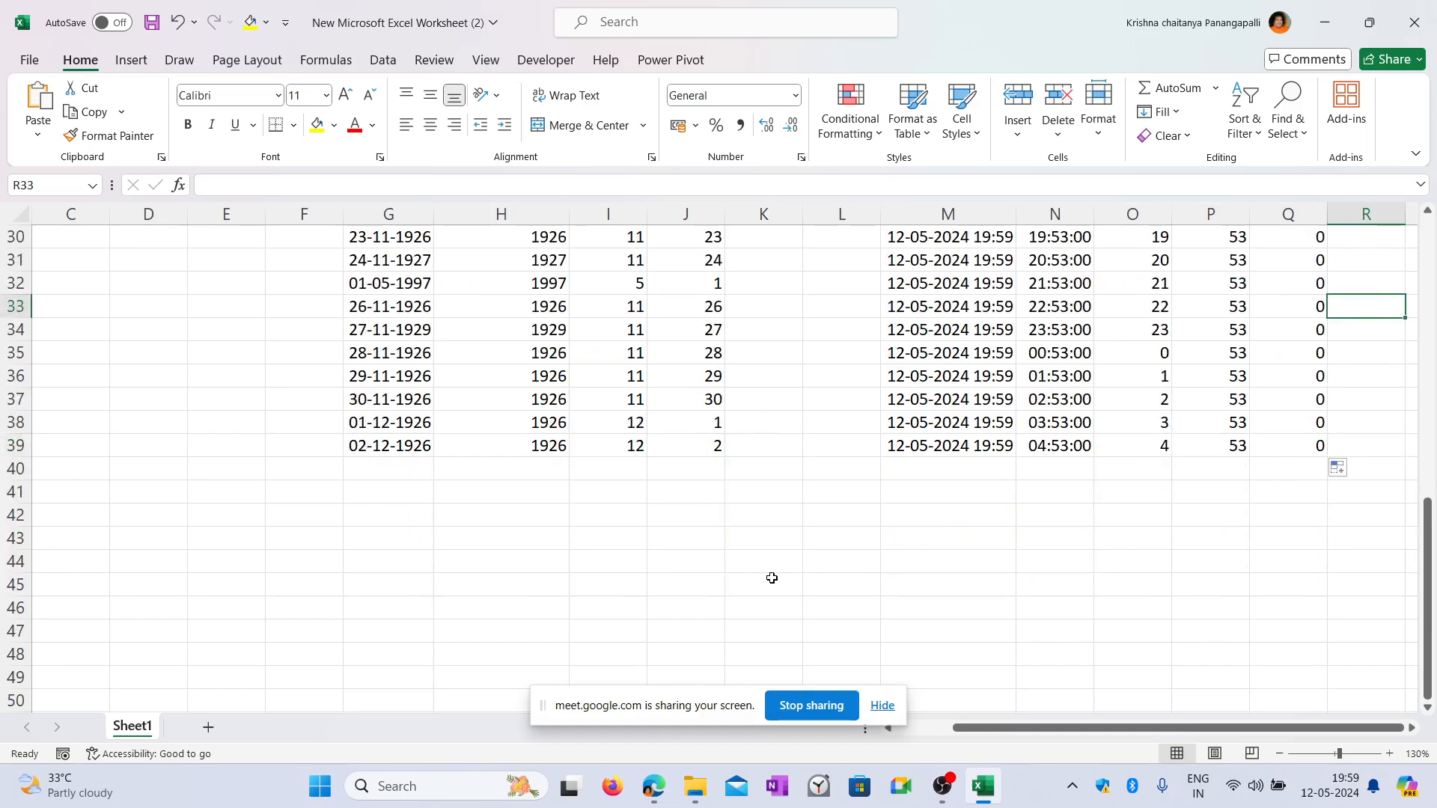
scroll(779, 457, "up", 3)
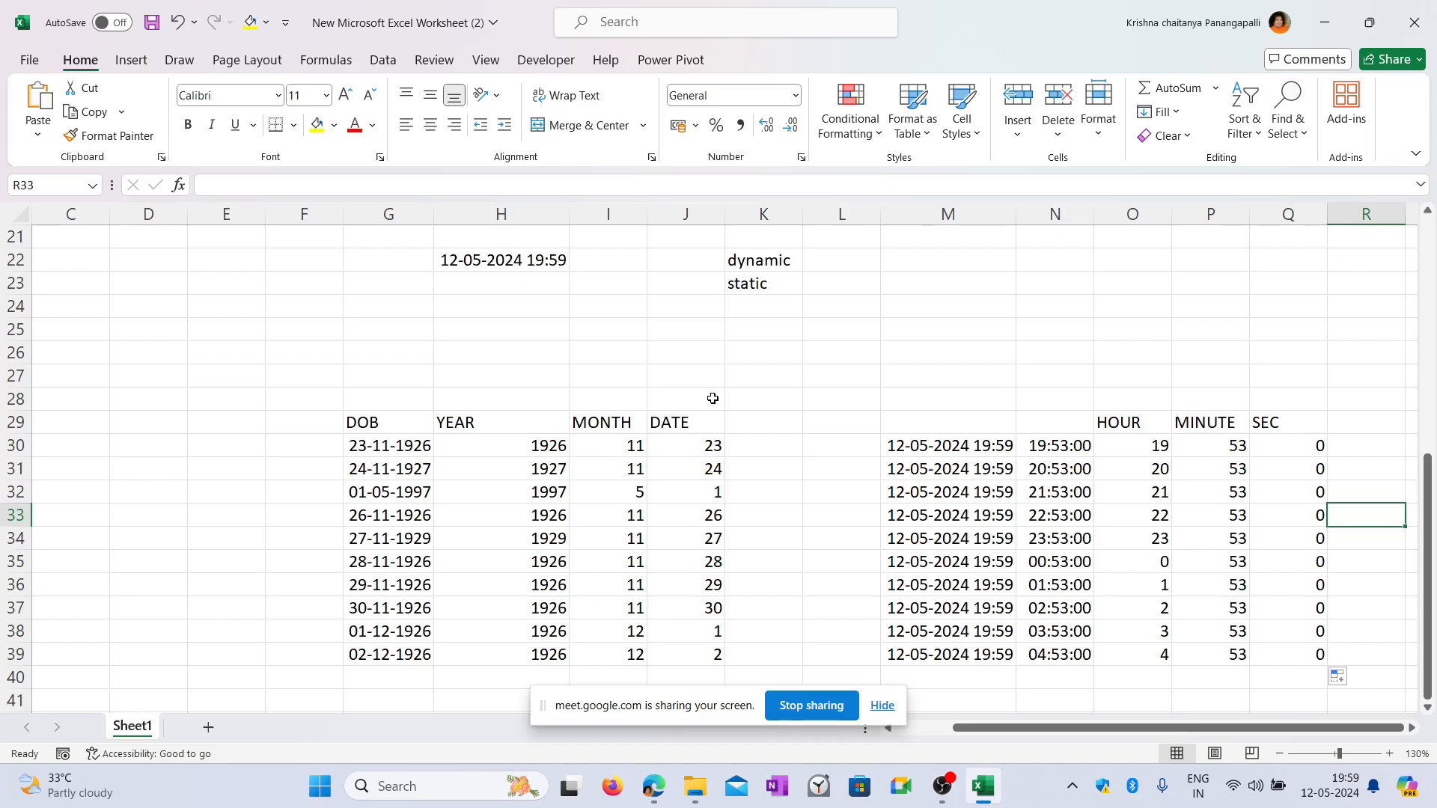
scroll(711, 398, "down", 8)
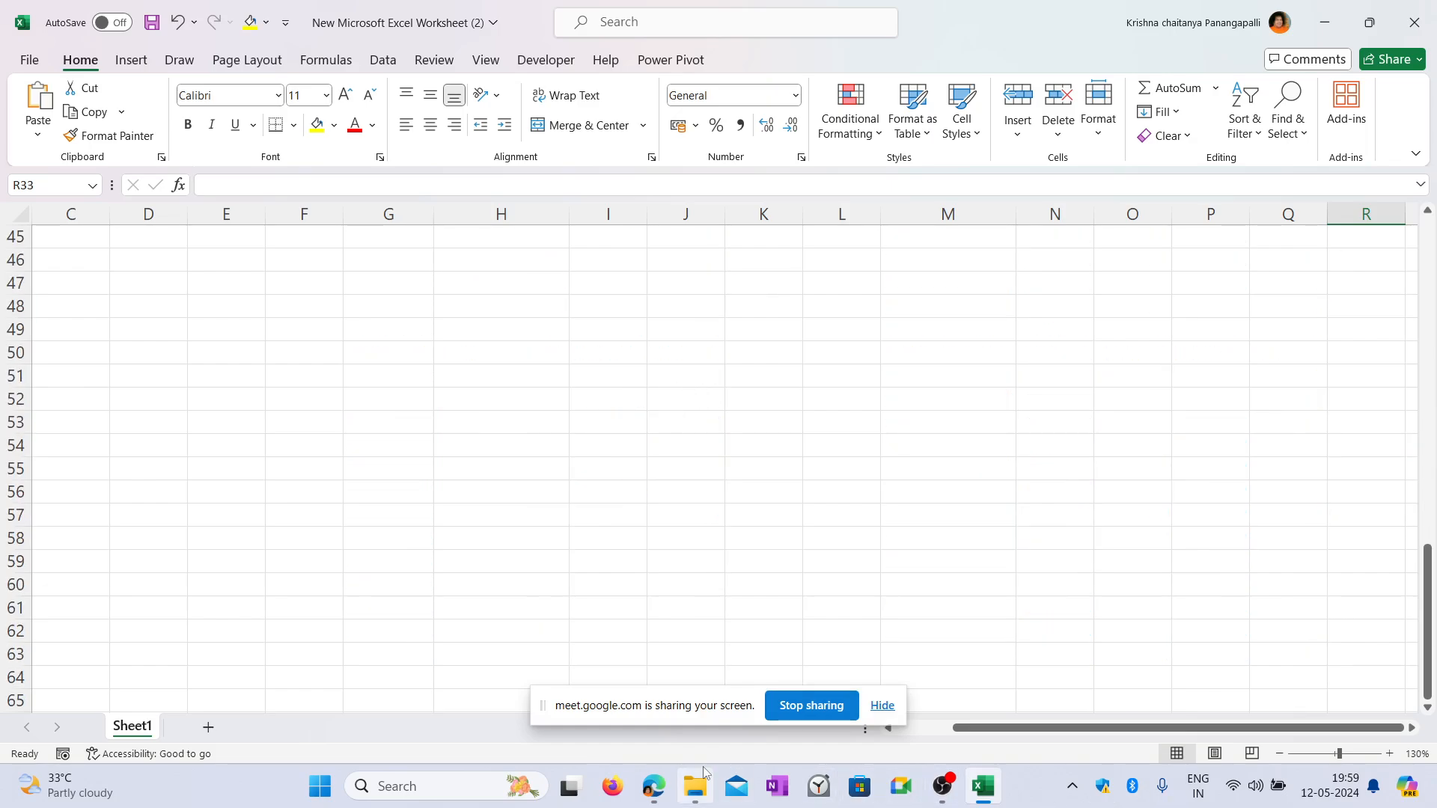
left_click(656, 786)
left_click(552, 683)
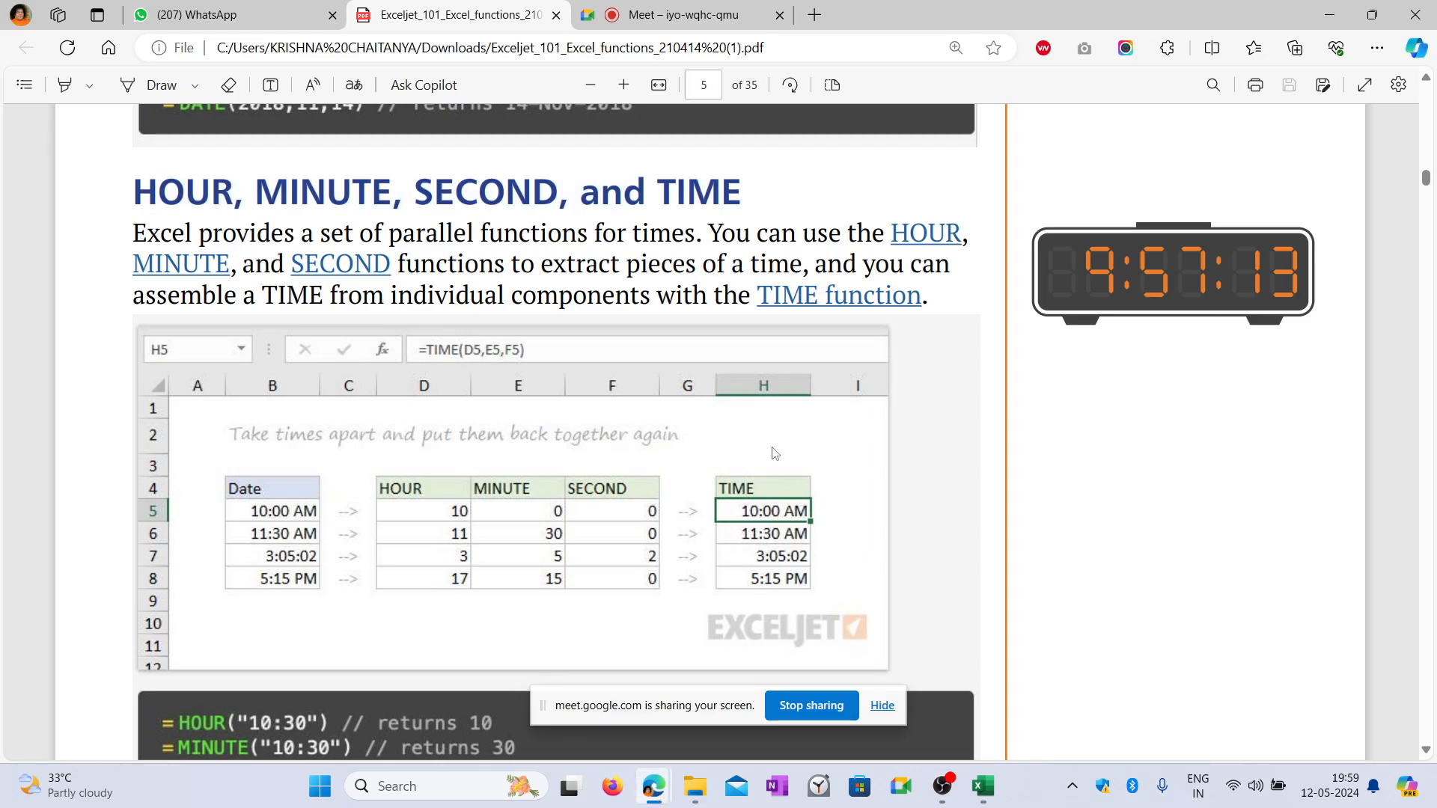
scroll(773, 452, "down", 8)
scroll(773, 452, "down", 4)
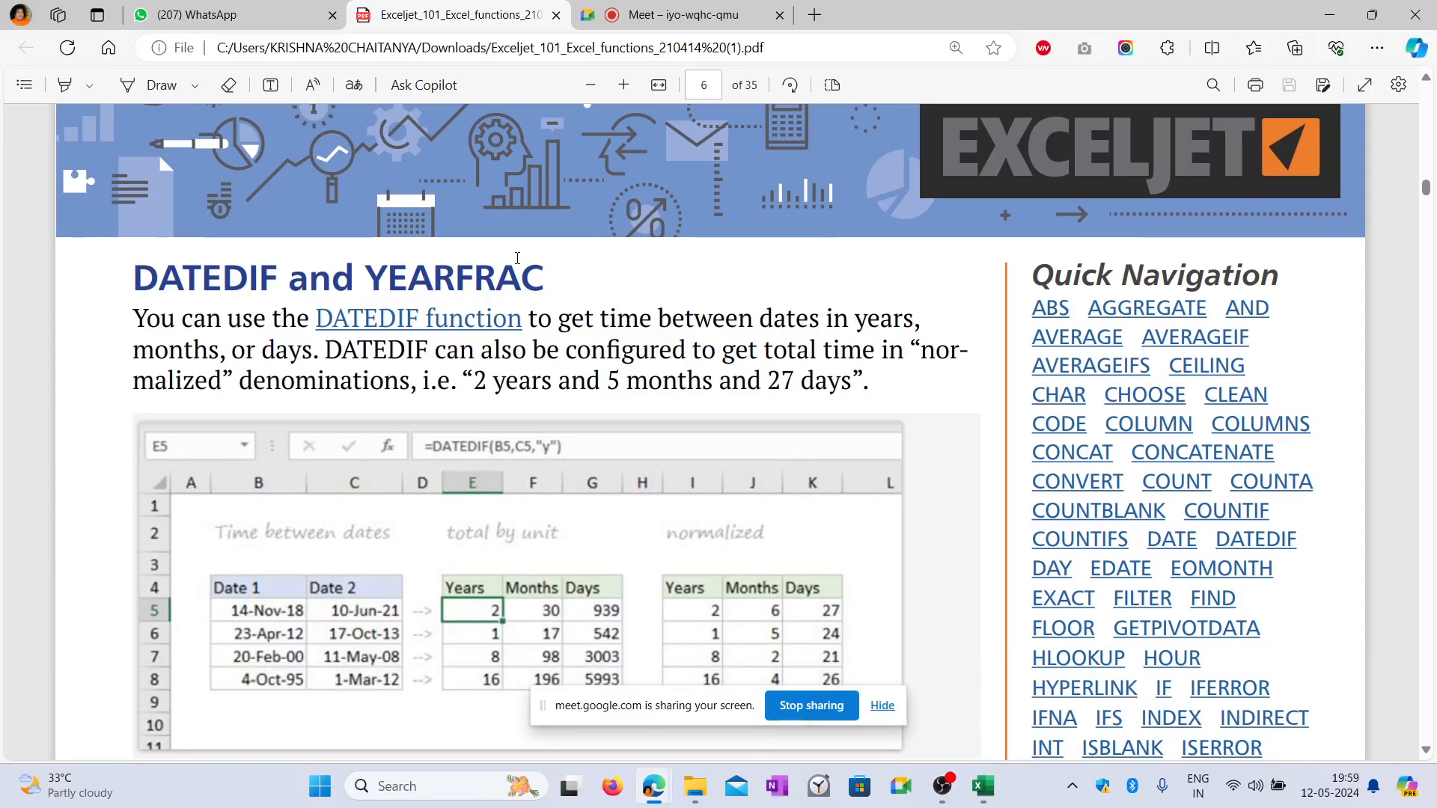
left_click_drag(134, 278, 277, 279)
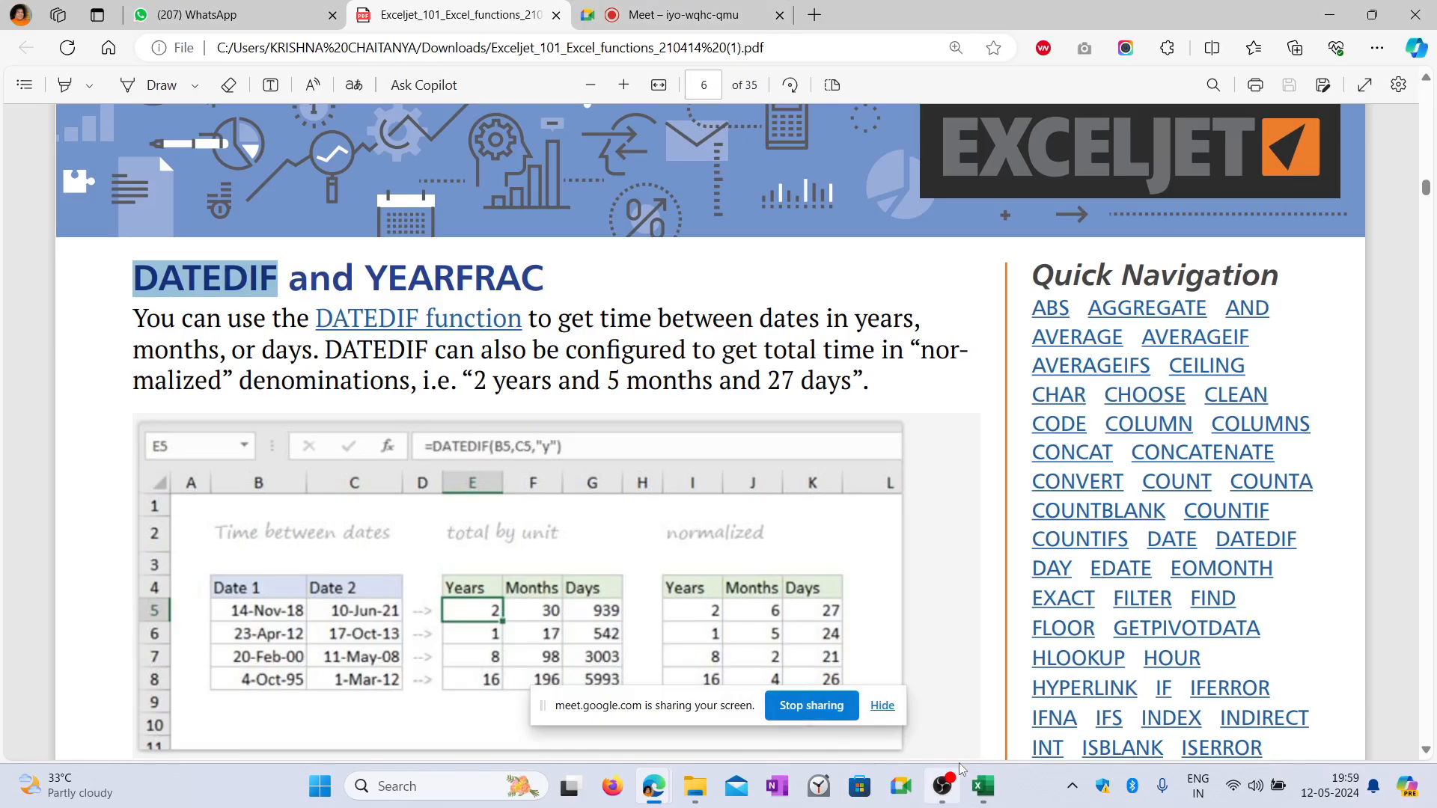
scroll(703, 460, "down", 1)
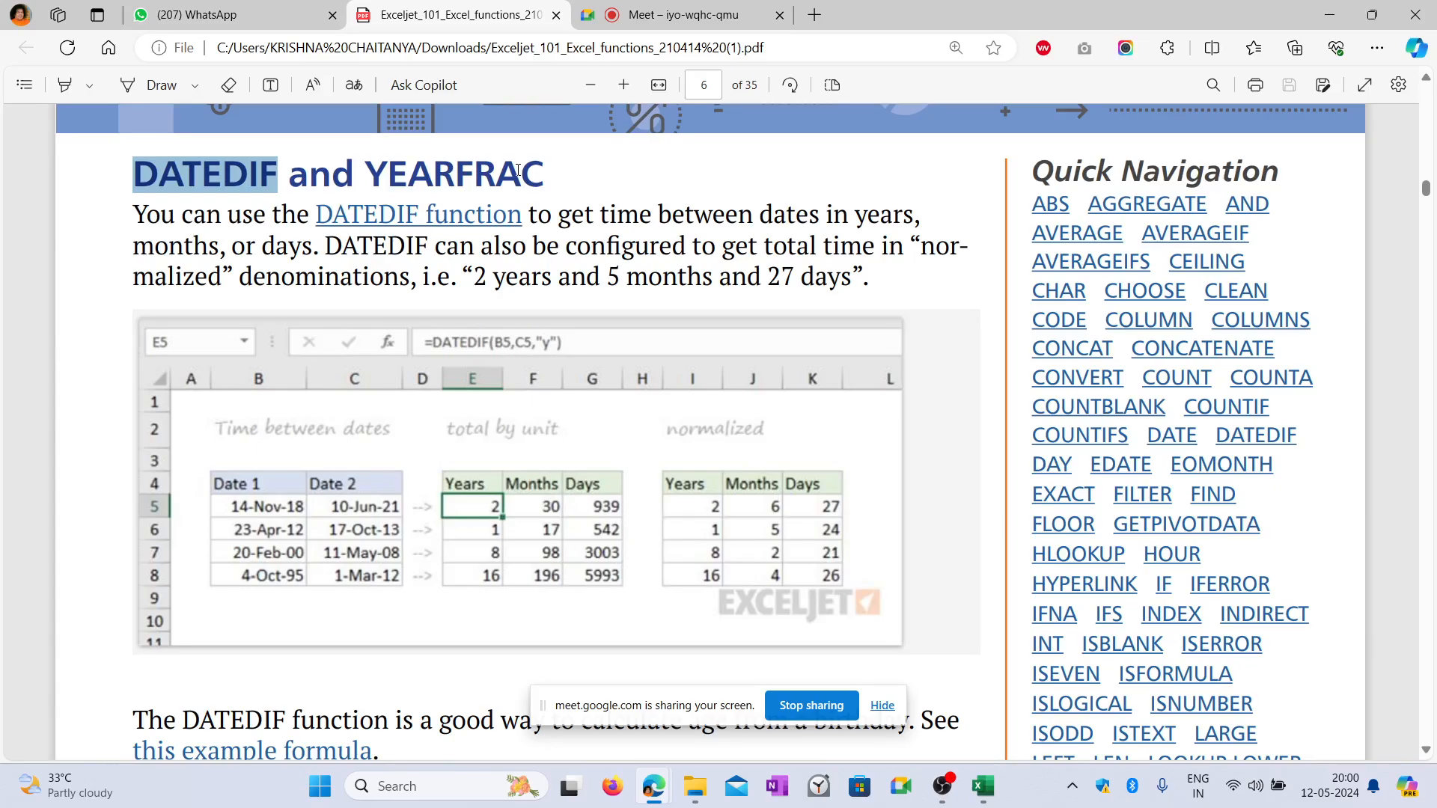
left_click_drag(374, 169, 543, 174)
left_click_drag(135, 172, 278, 173)
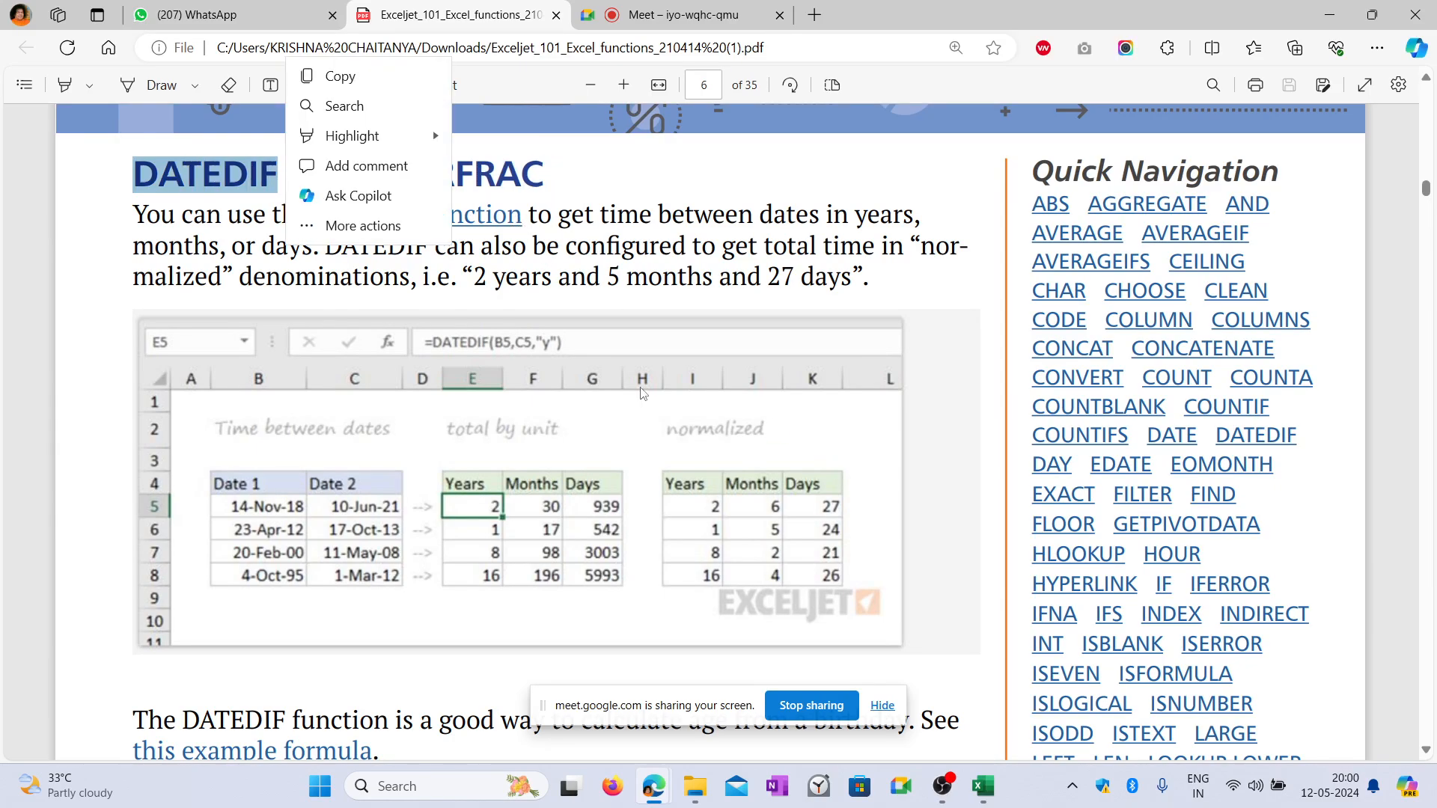
scroll(670, 391, "down", 2)
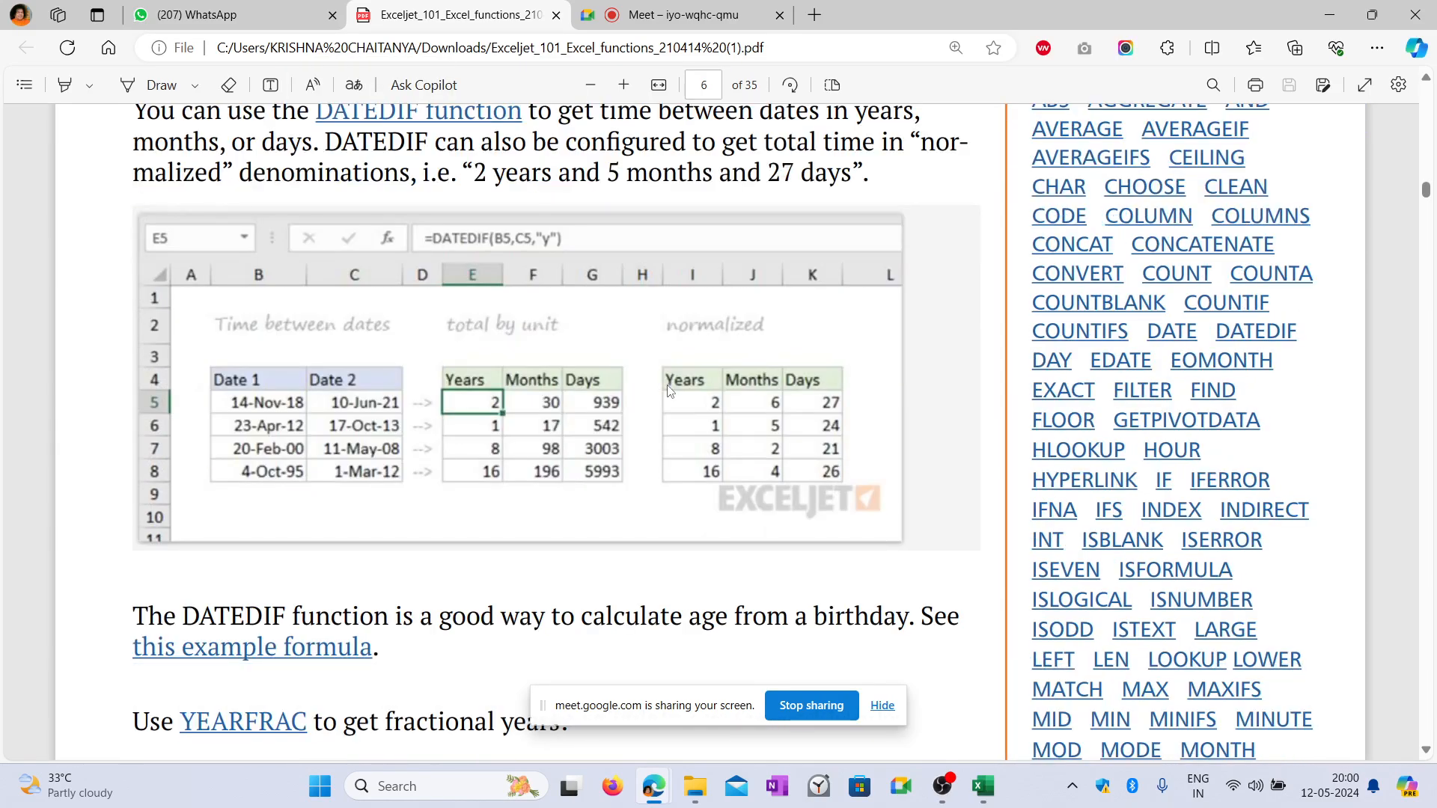
scroll(667, 392, "up", 2)
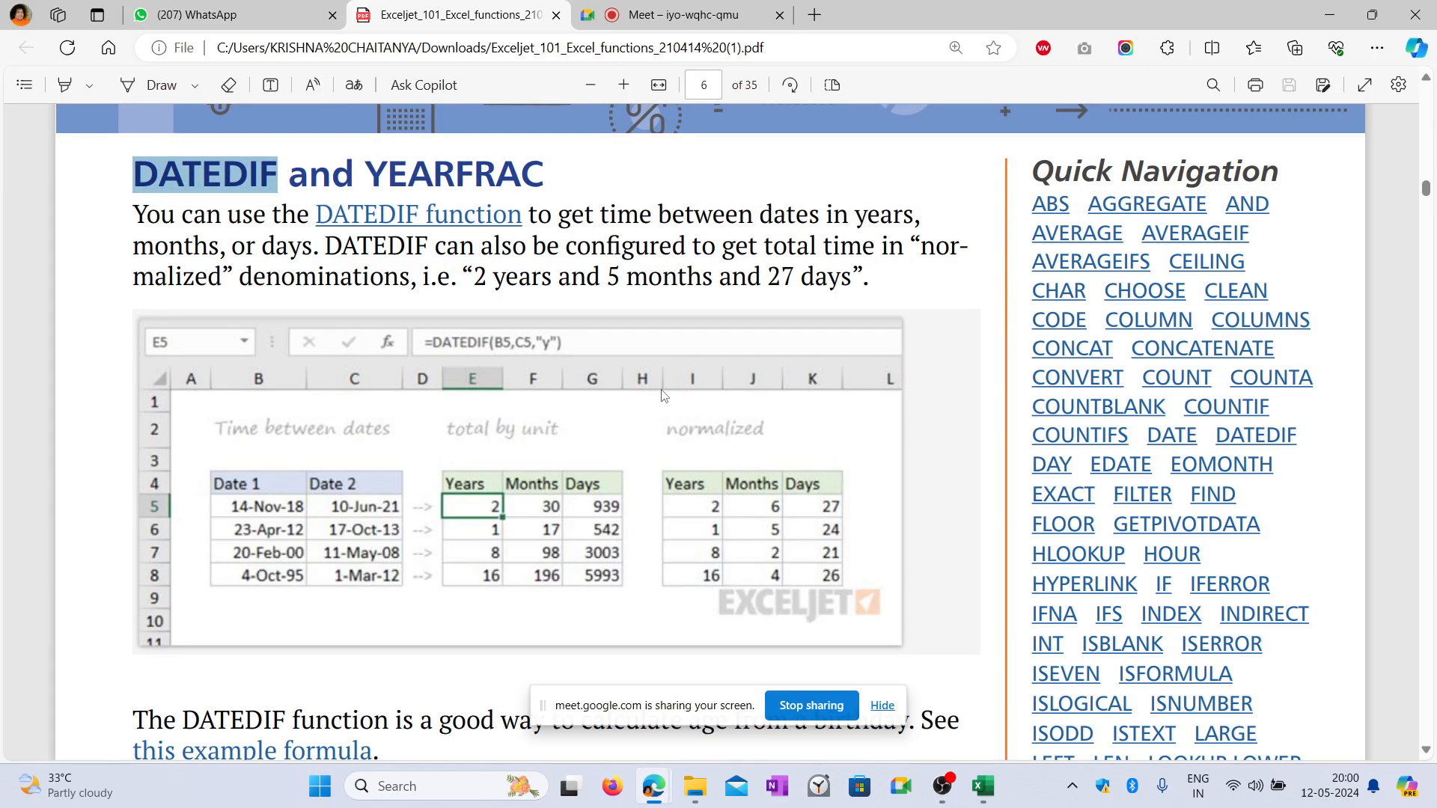
scroll(662, 396, "down", 1)
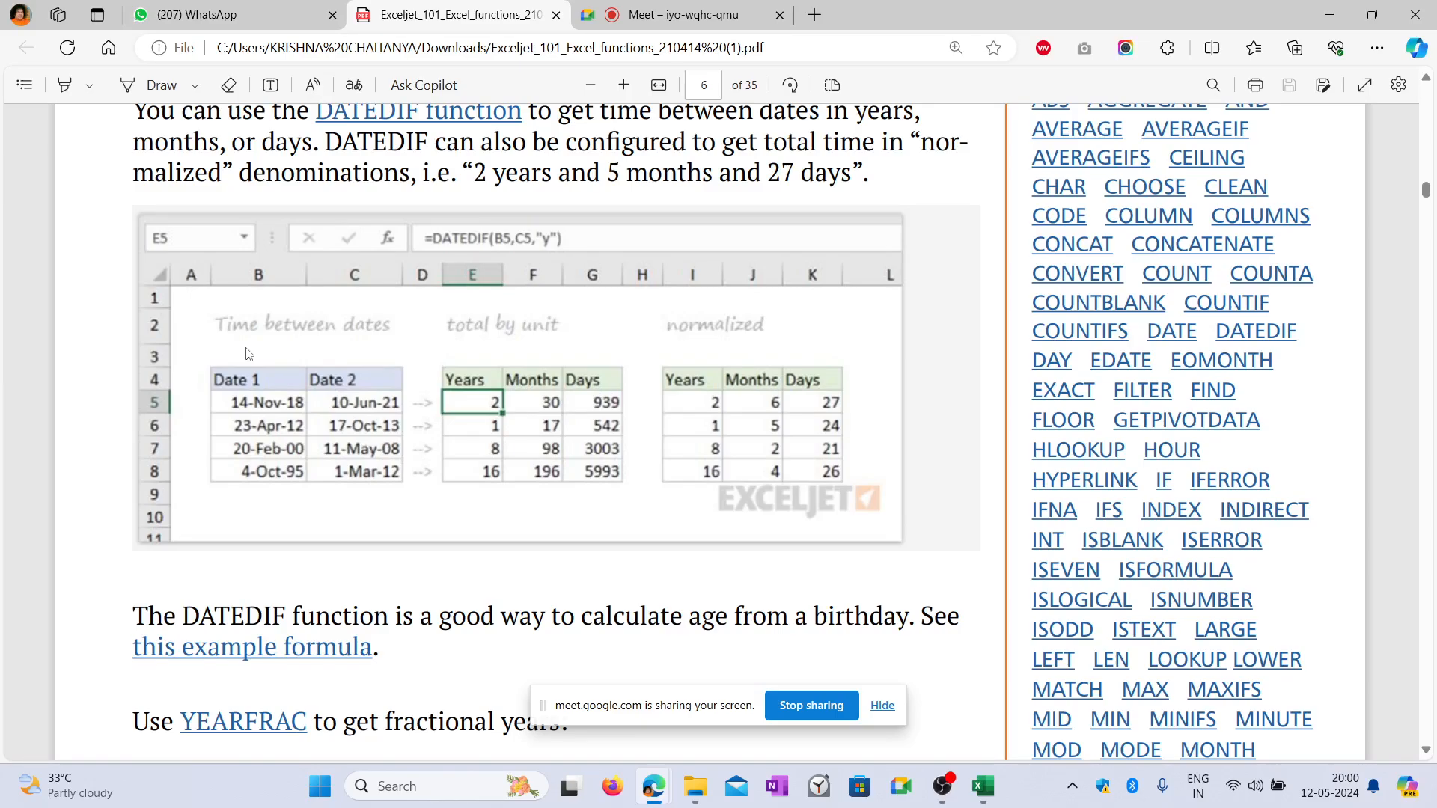
Switch back to the Excel worksheet and look over the date tables and the empty rows below them.
left_click(982, 786)
scroll(652, 385, "up", 10)
scroll(652, 386, "down", 9)
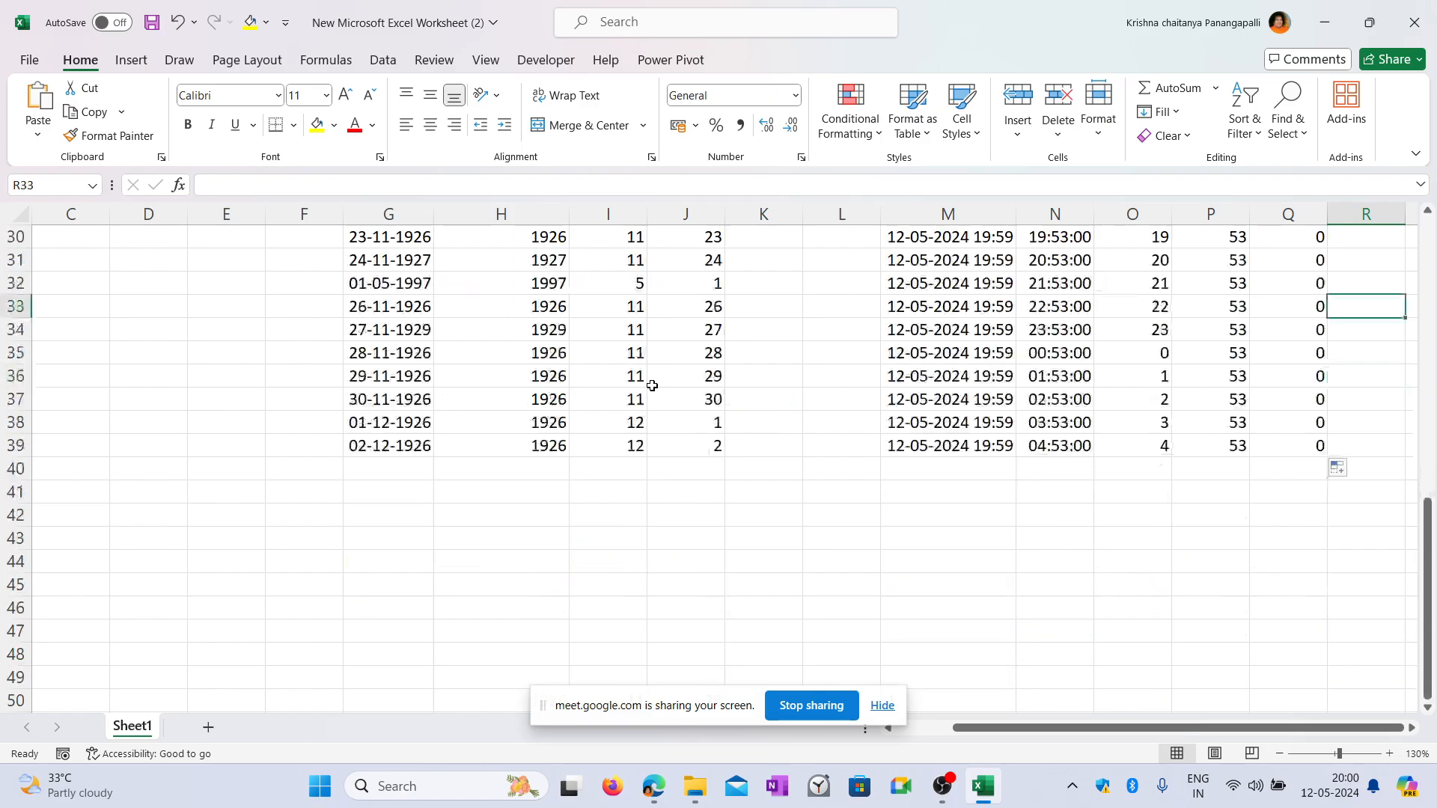
left_click(492, 321)
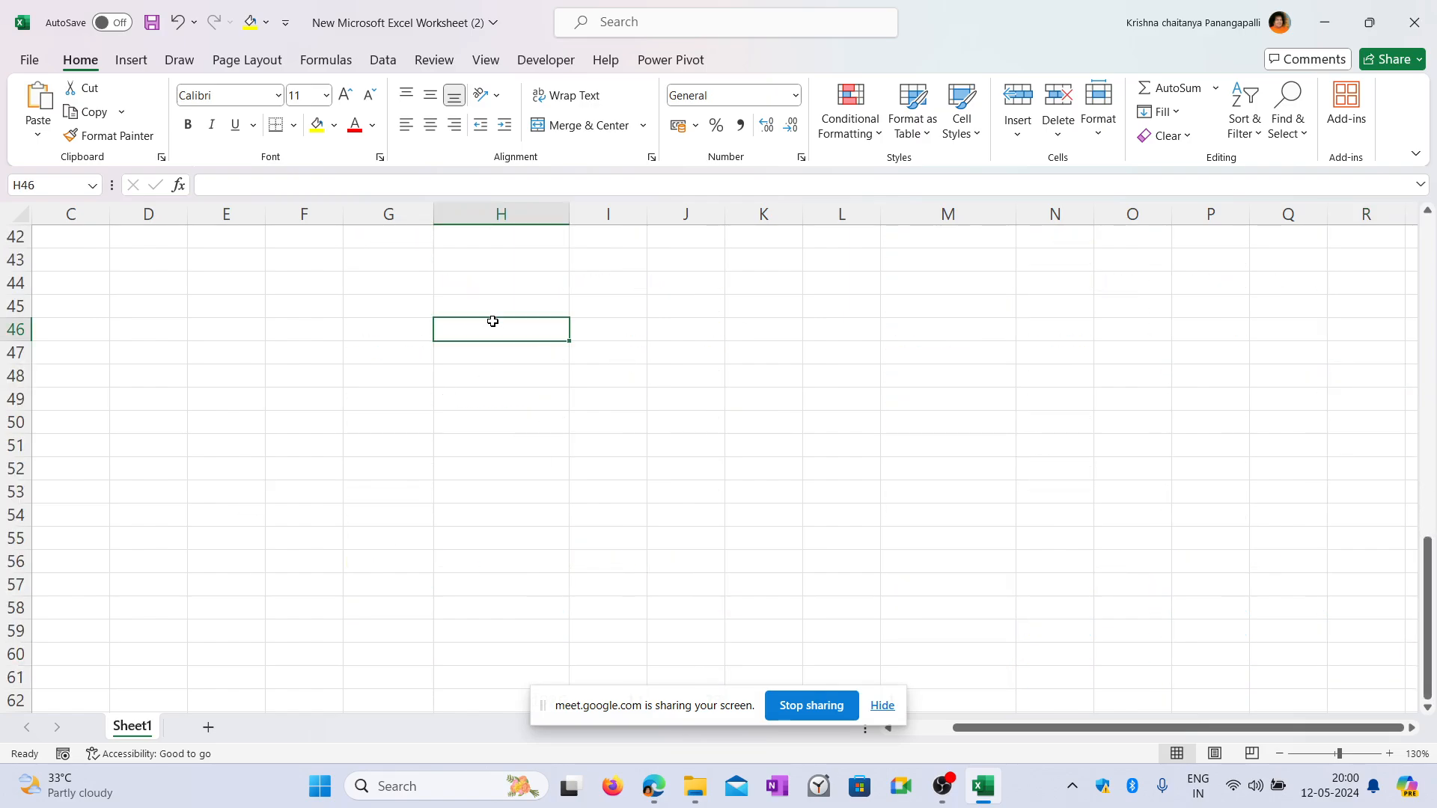
double_click(497, 321)
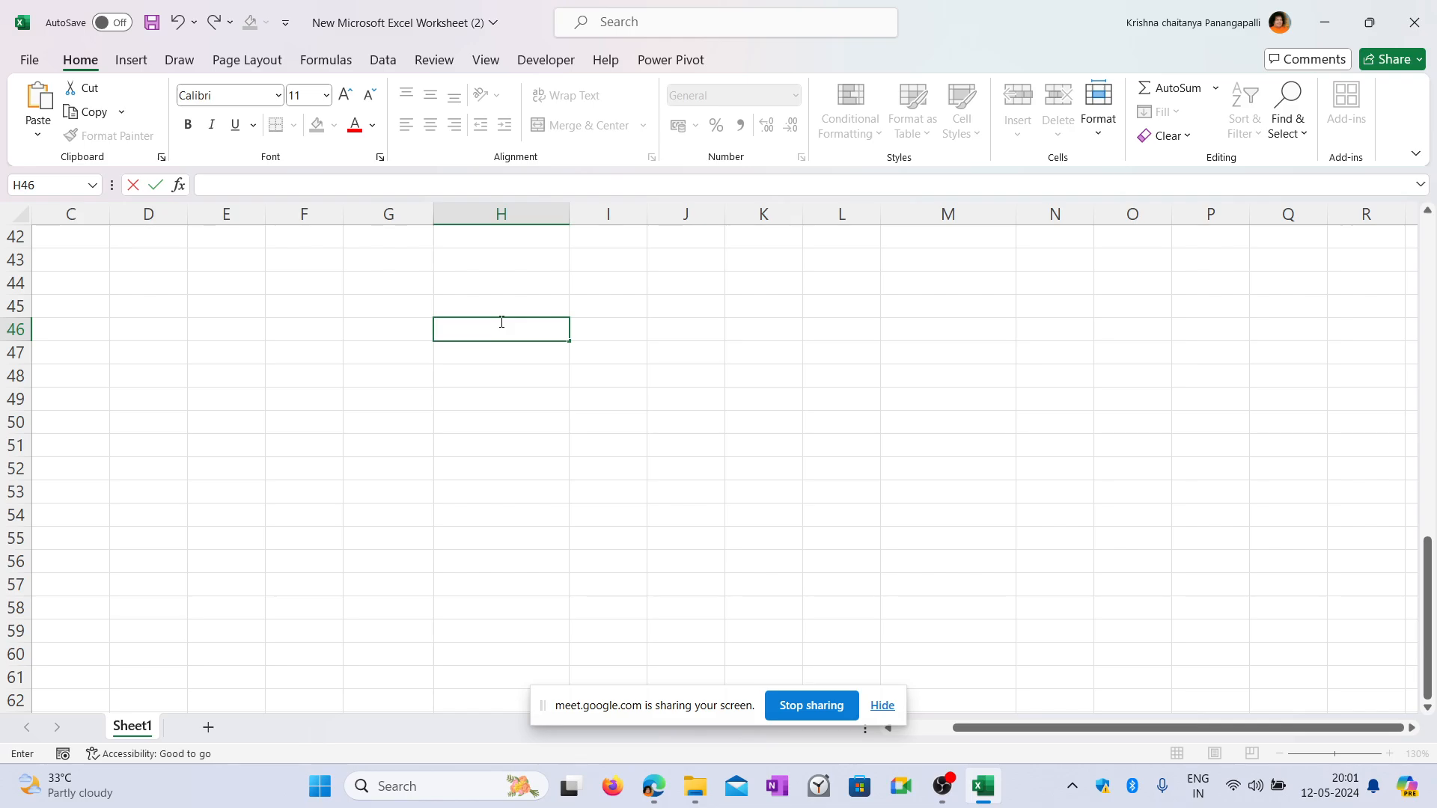
scroll(843, 423, "up", 7)
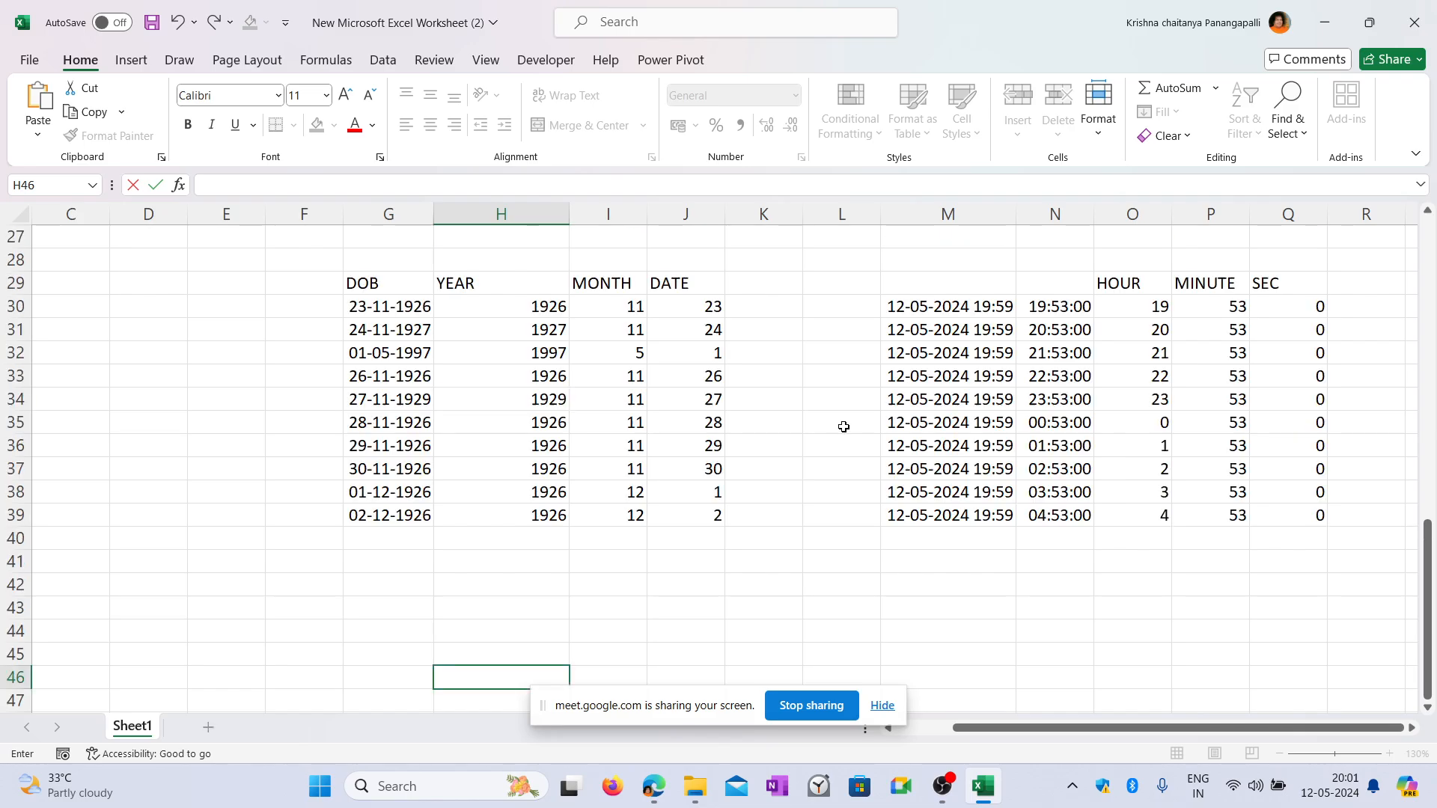
scroll(708, 406, "down", 3)
scroll(569, 428, "up", 8)
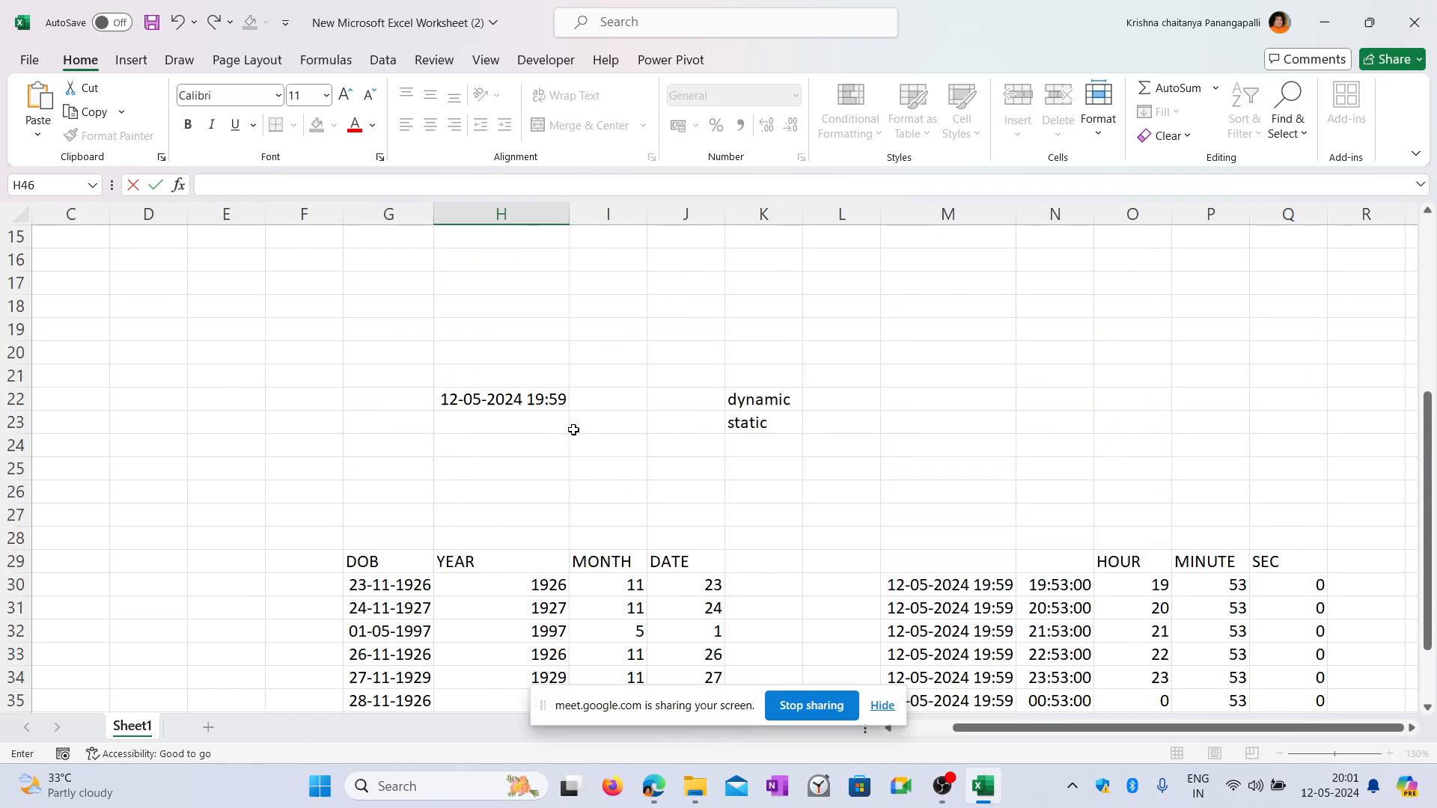
scroll(569, 428, "down", 8)
scroll(680, 568, "down", 4)
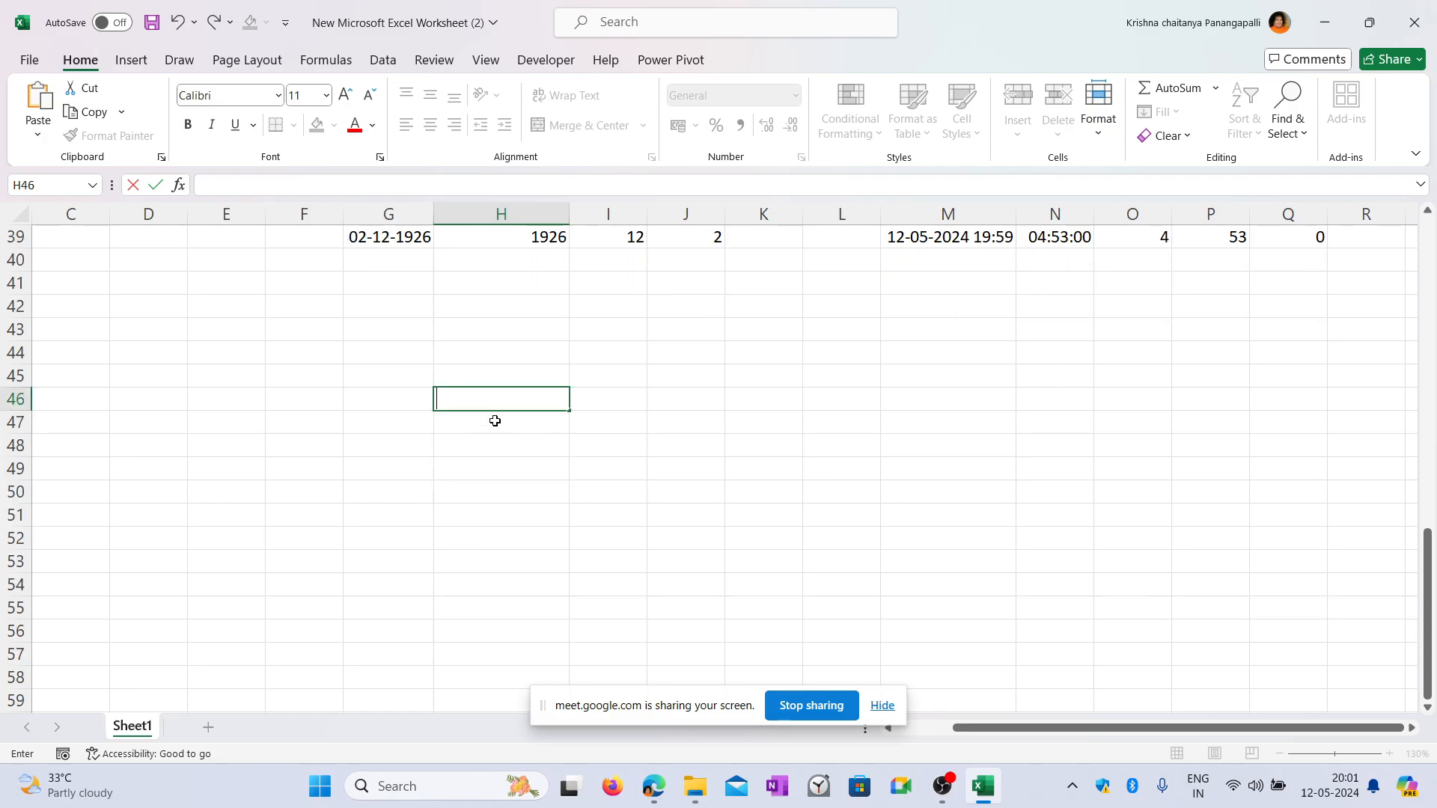
Move the date from G30 in the DOB column to the empty cell H45 below the table.
scroll(494, 420, "up", 6)
left_click(383, 447)
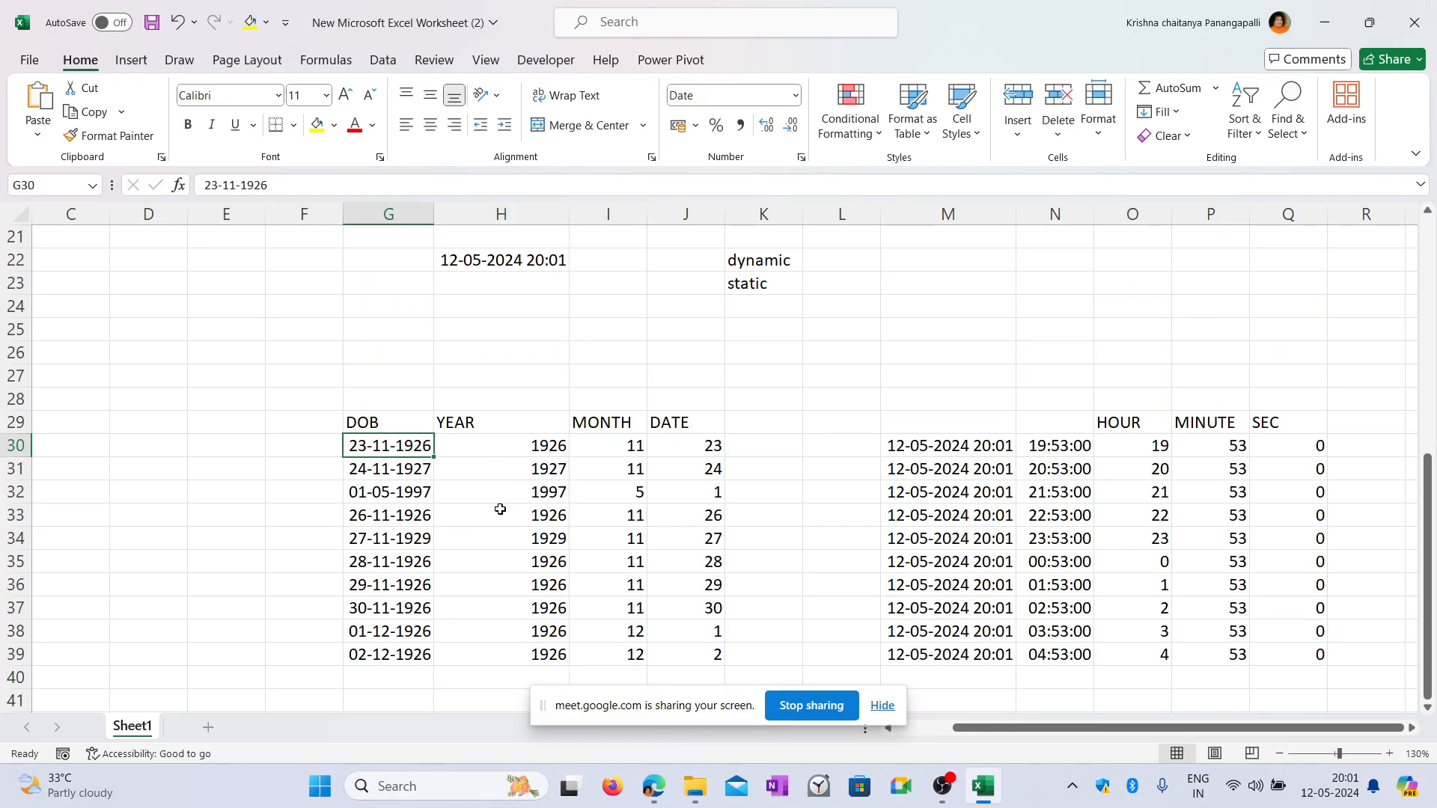
key("ctrl+c")
scroll(527, 535, "down", 1)
scroll(597, 461, "down", 5)
left_click(535, 382)
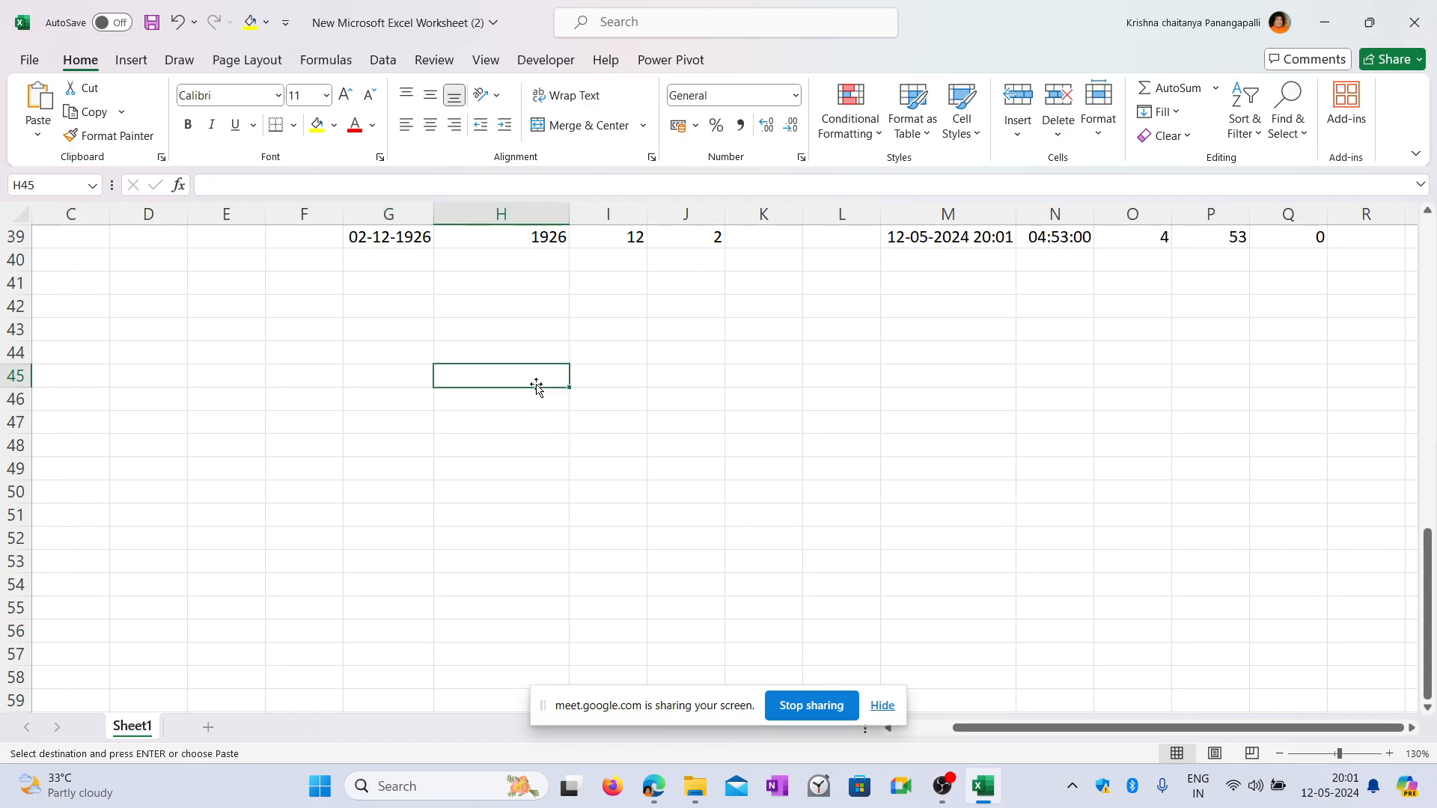
key("Return")
scroll(509, 511, "up", 1)
scroll(509, 511, "up", 2)
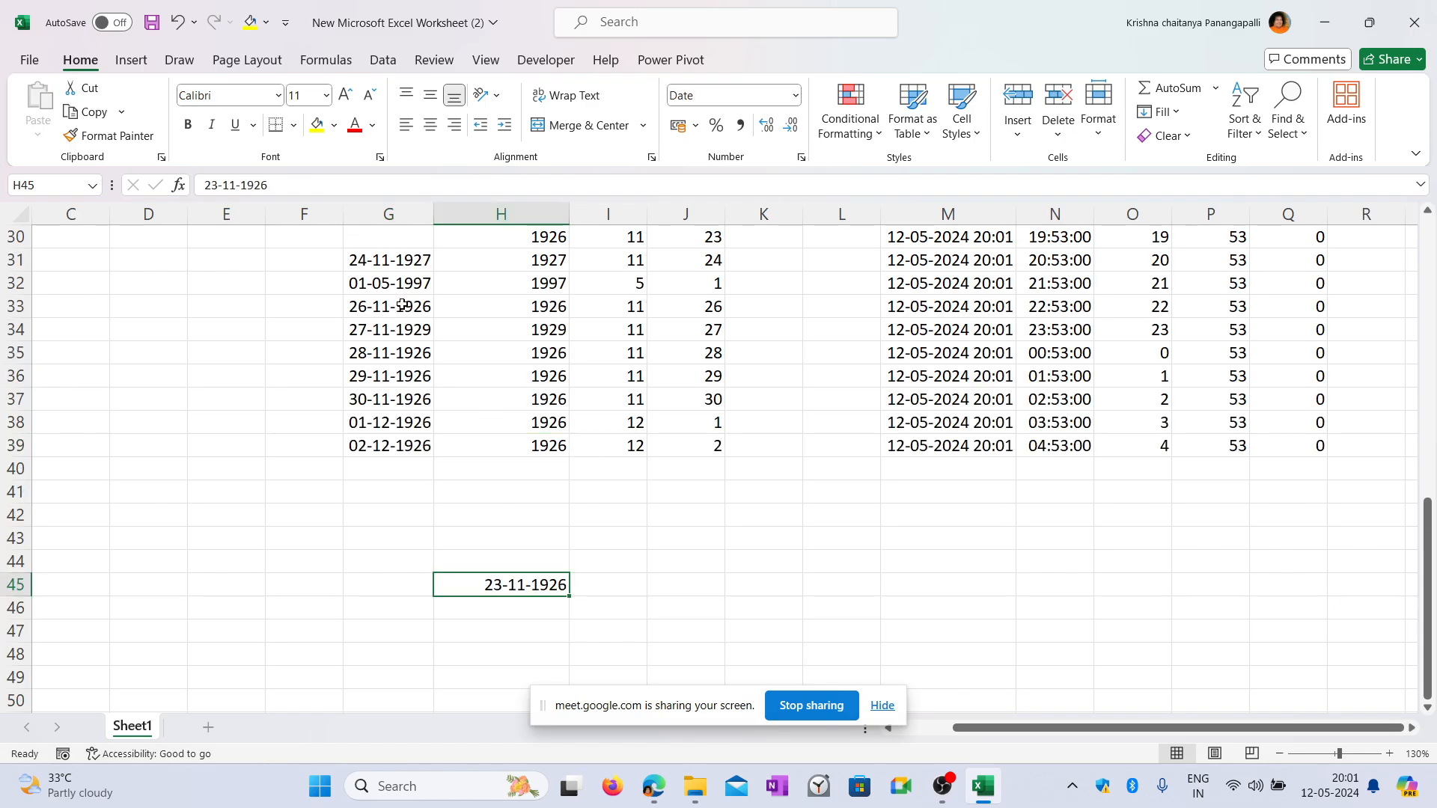
Copy the date in G34 of the DOB column.
left_click(410, 328)
key("ctrl+c")
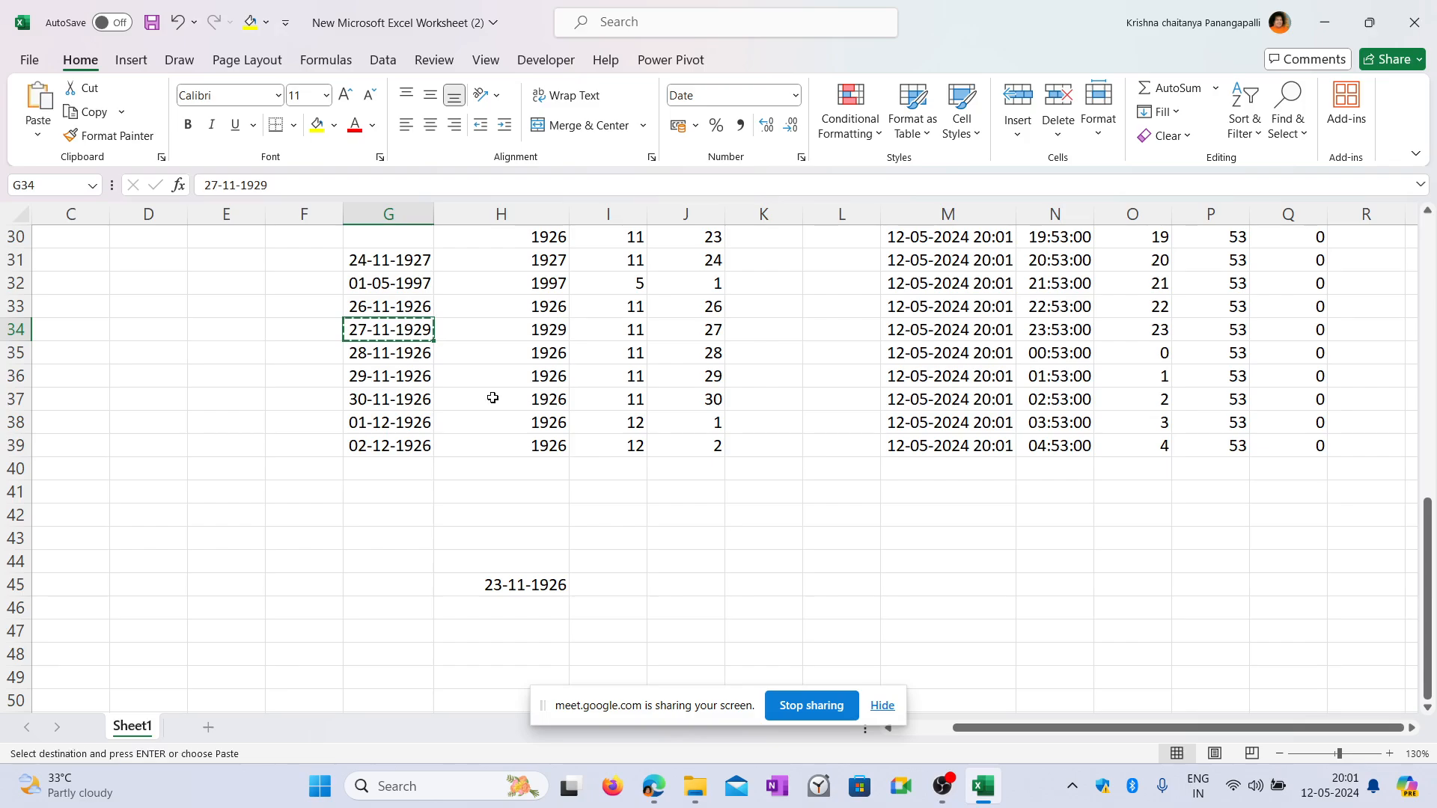
Paste the date cut from G34 into H46, directly below the date in H45.
left_click(515, 604)
key("Return")
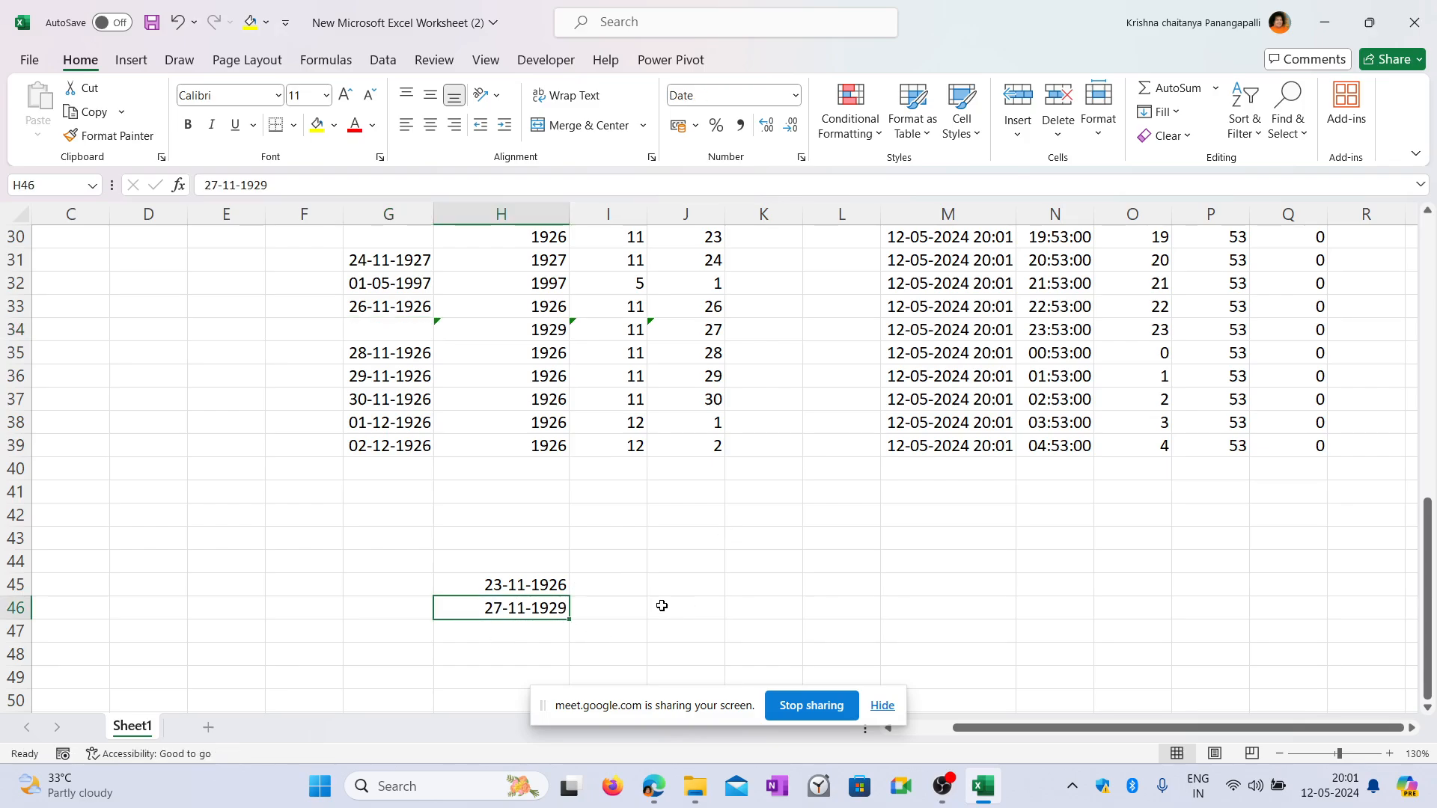
left_click(676, 586)
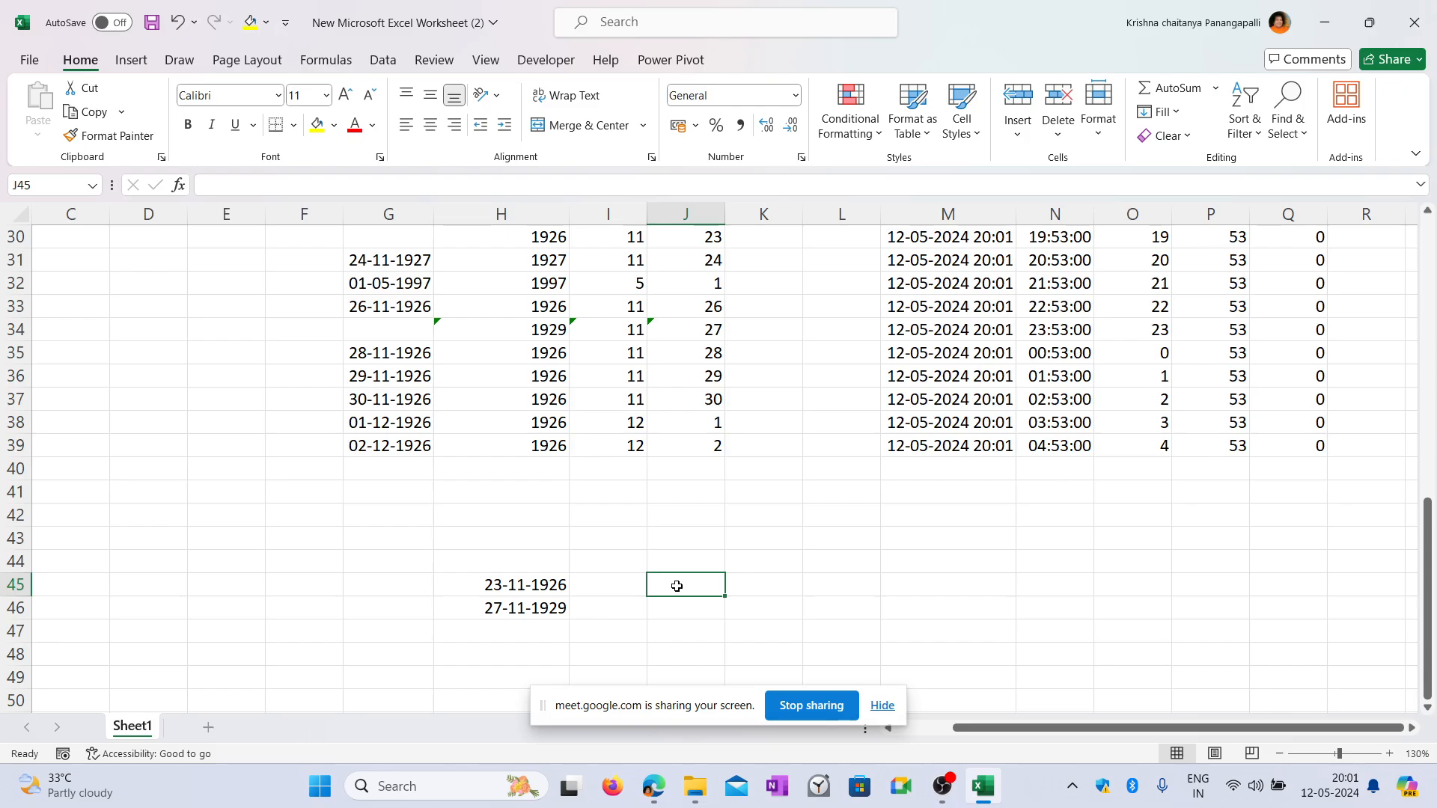
type("=DATEDIF")
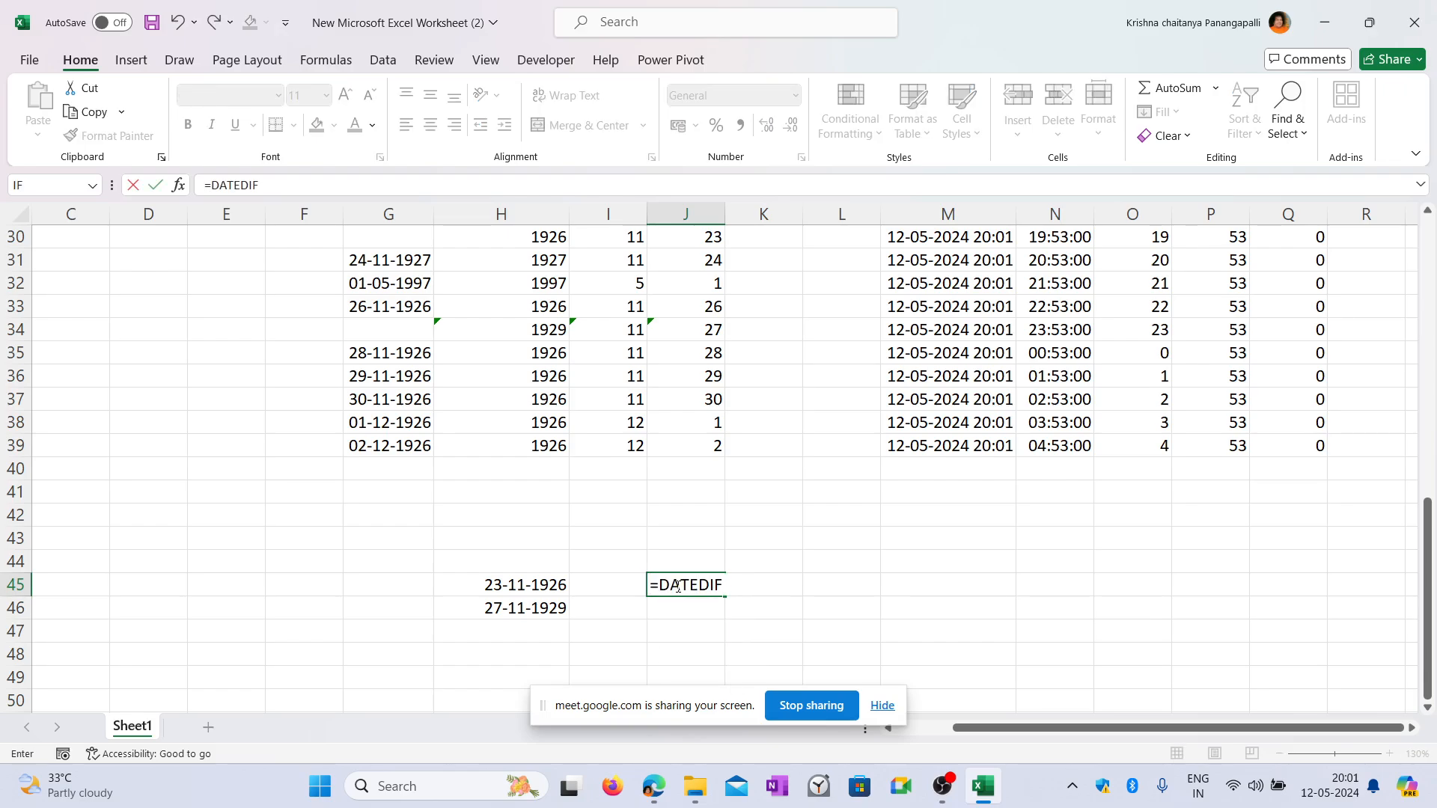
key("BackSpace")
key("BackSpace")
key("BackSpace")
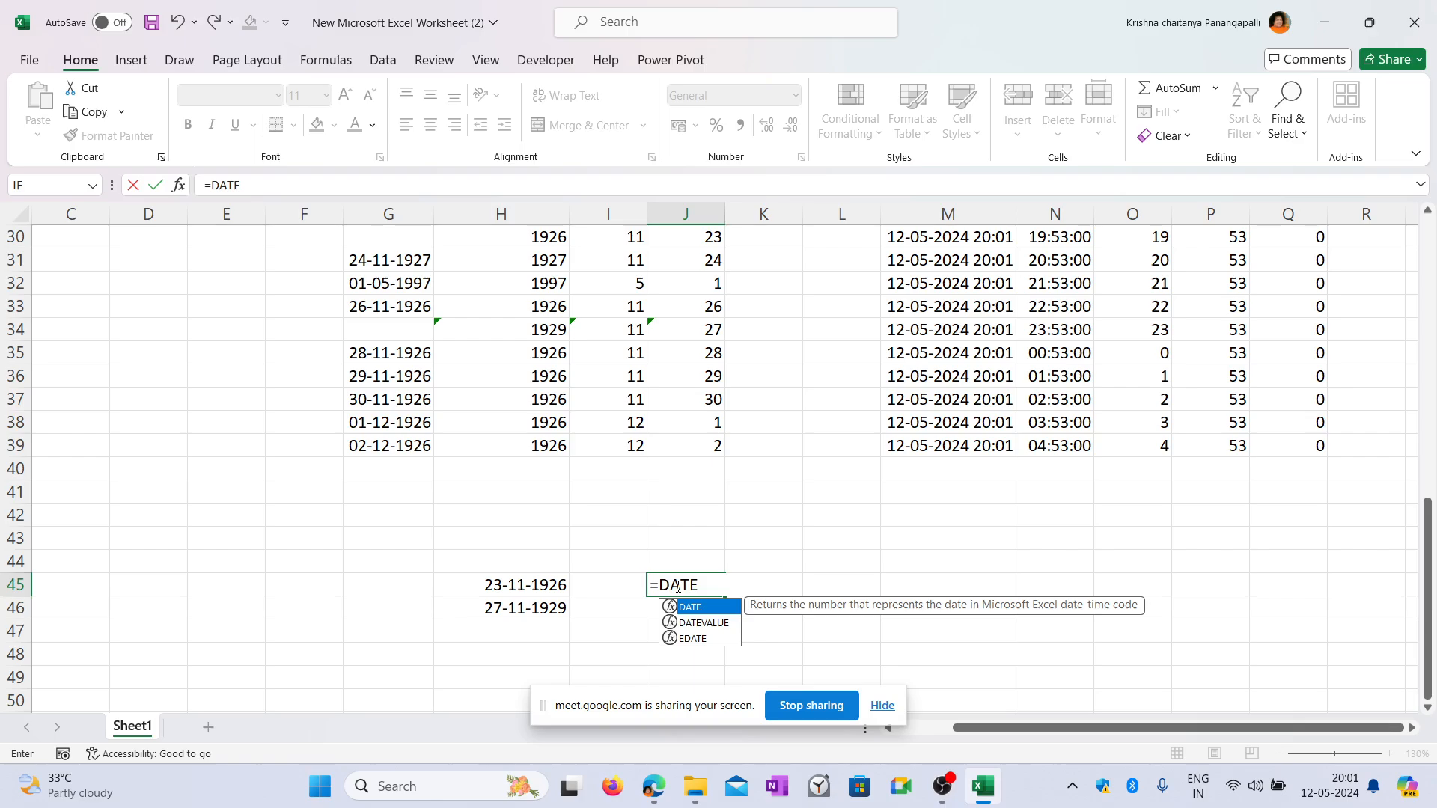
key("BackSpace")
key("BackSpace")
key("BackSpace")
key("BackSpace")
type("DATEDIF")
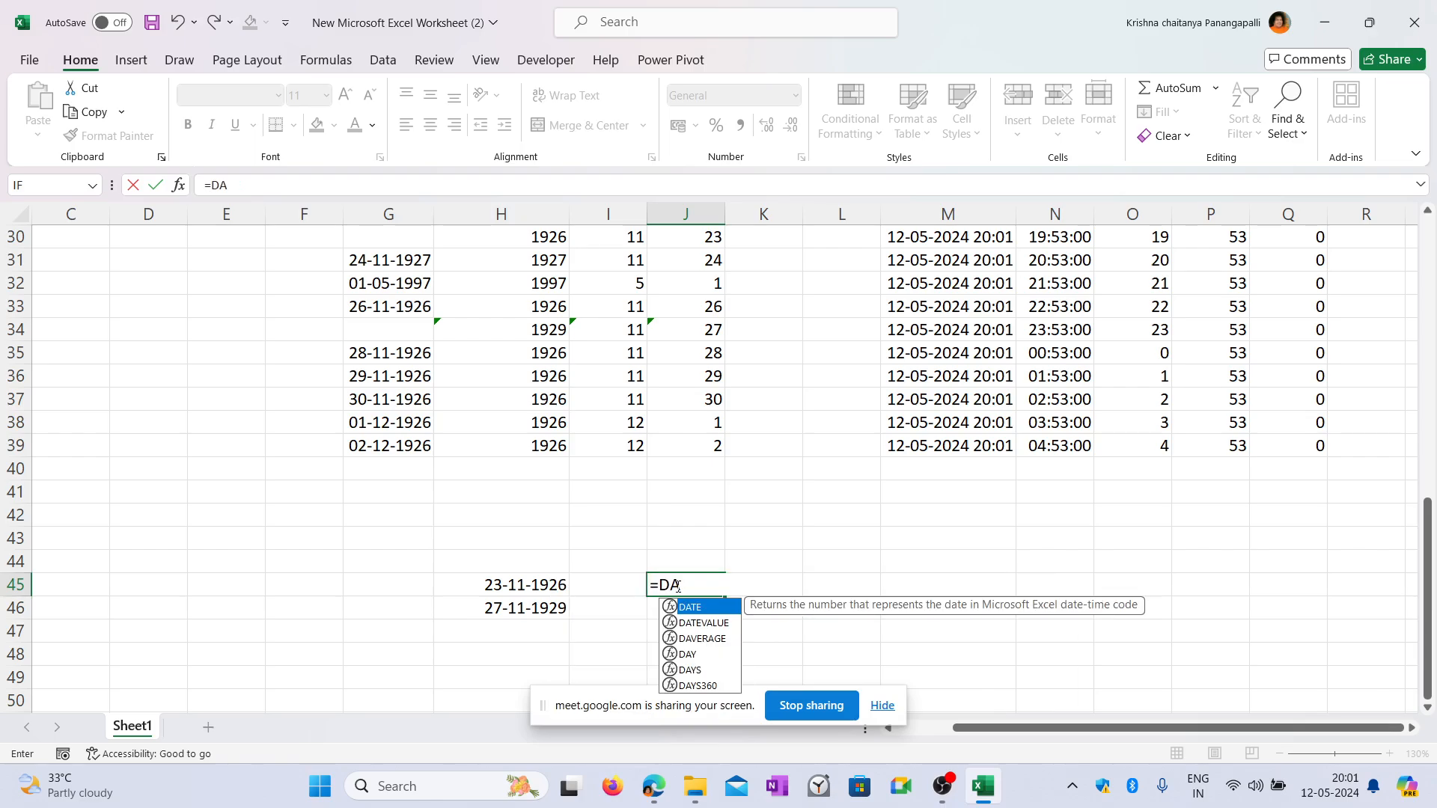
key("BackSpace")
key("BackSpace")
key("BackSpace")
key("BackSpace")
key("BackSpace")
key("BackSpace")
key("BackSpace")
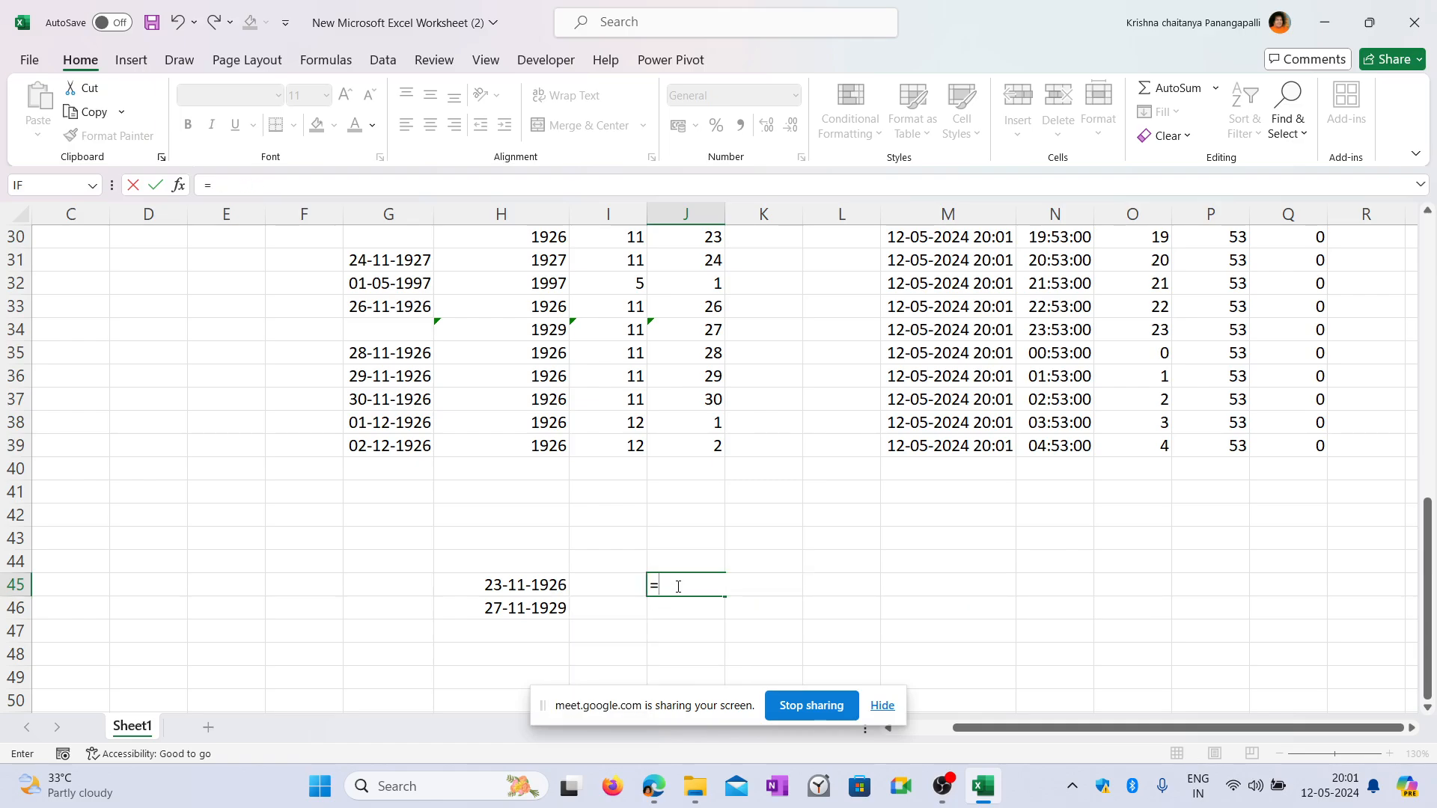
Build a YEARFRAC formula in J45 with H45 as the start date and H46 as the end date, continuing to the basis argument.
type("YEARFRAC")
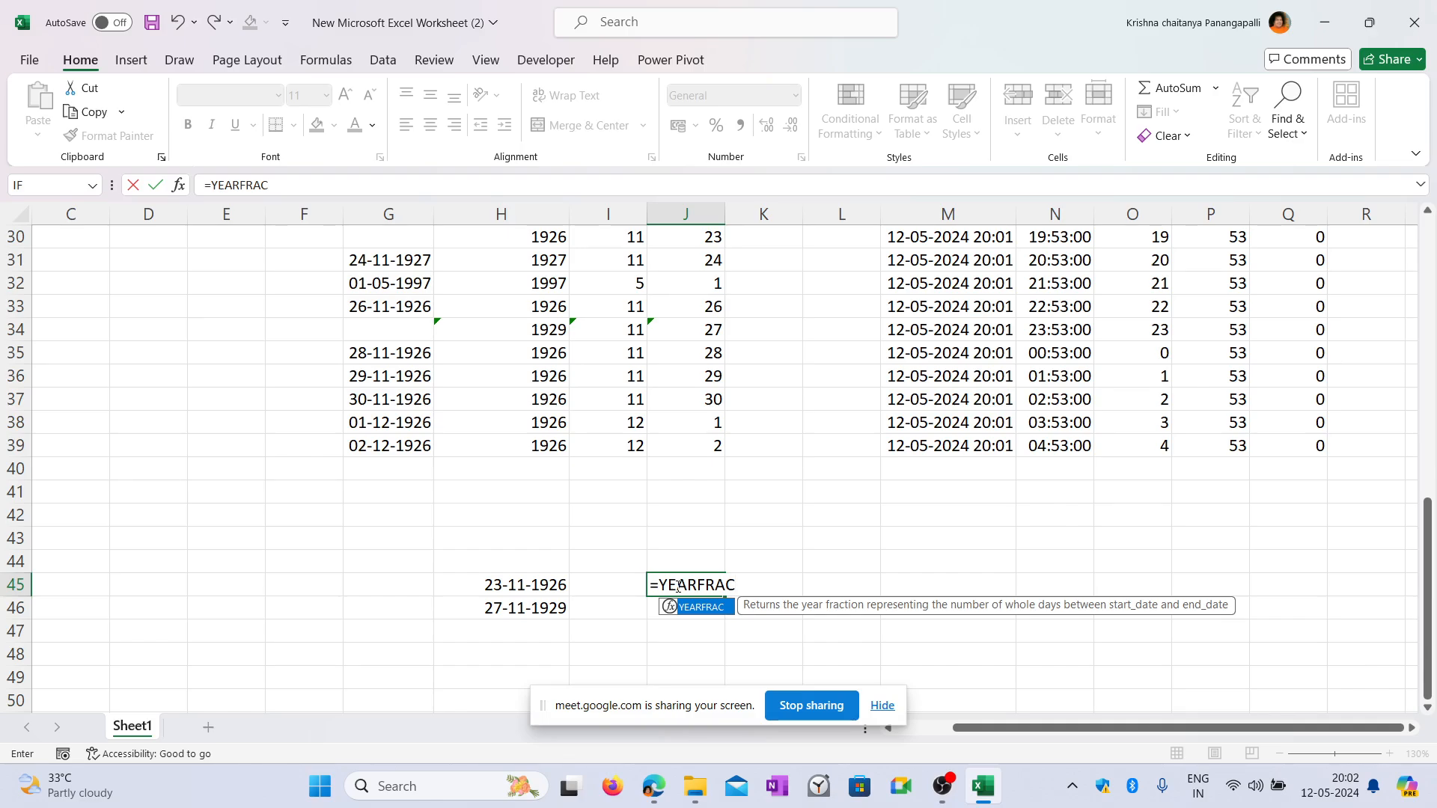
type("9")
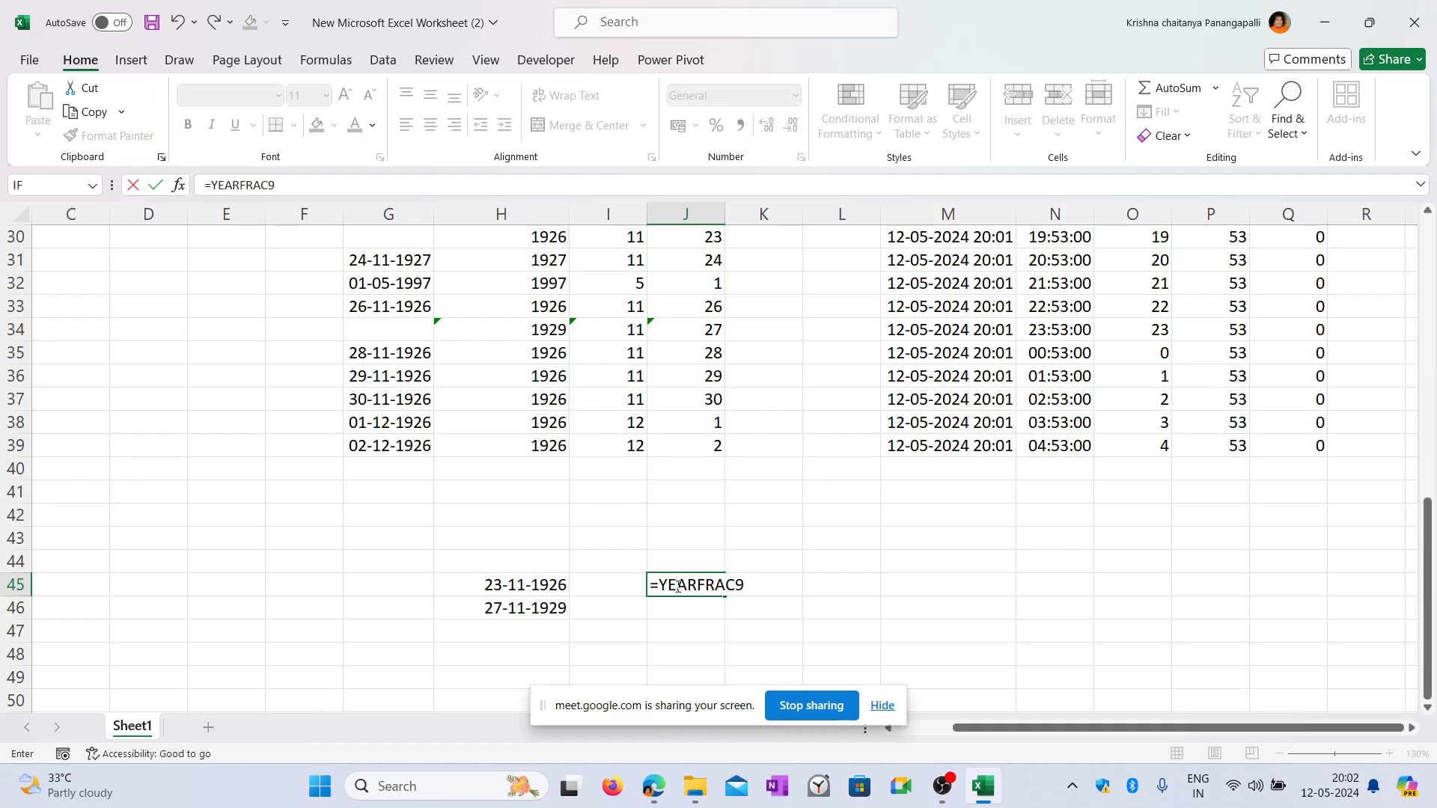
key("BackSpace")
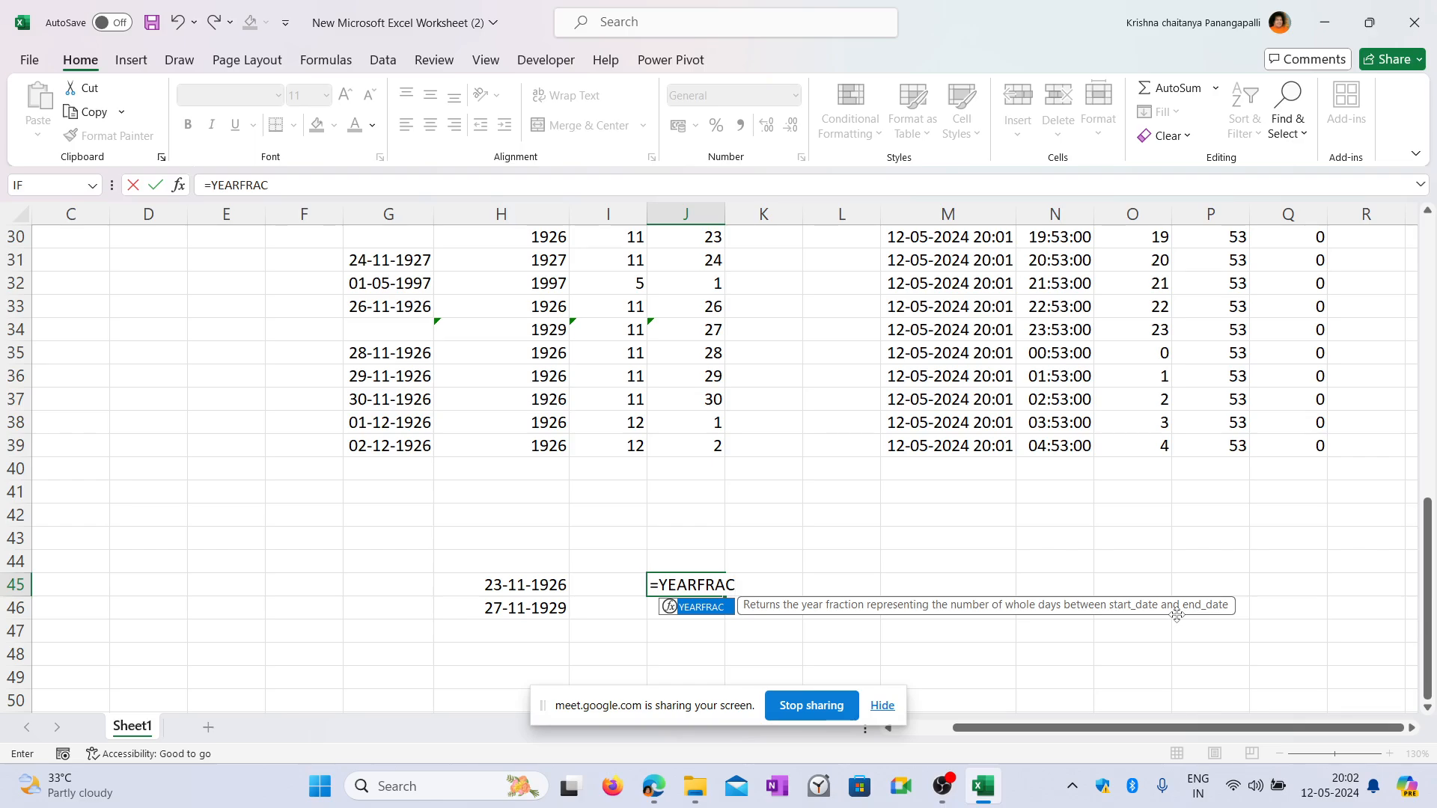
type("(")
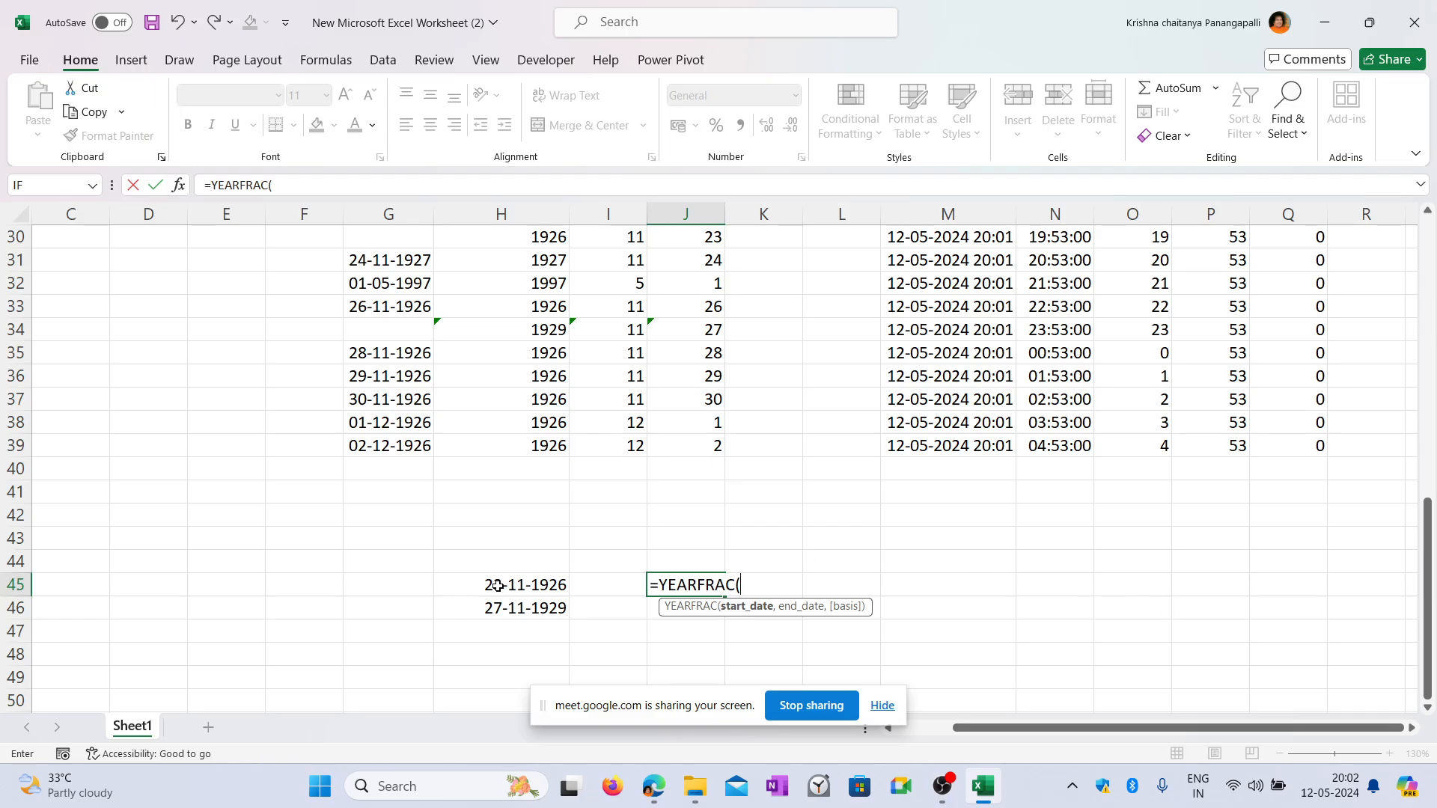
left_click(522, 584)
type(",")
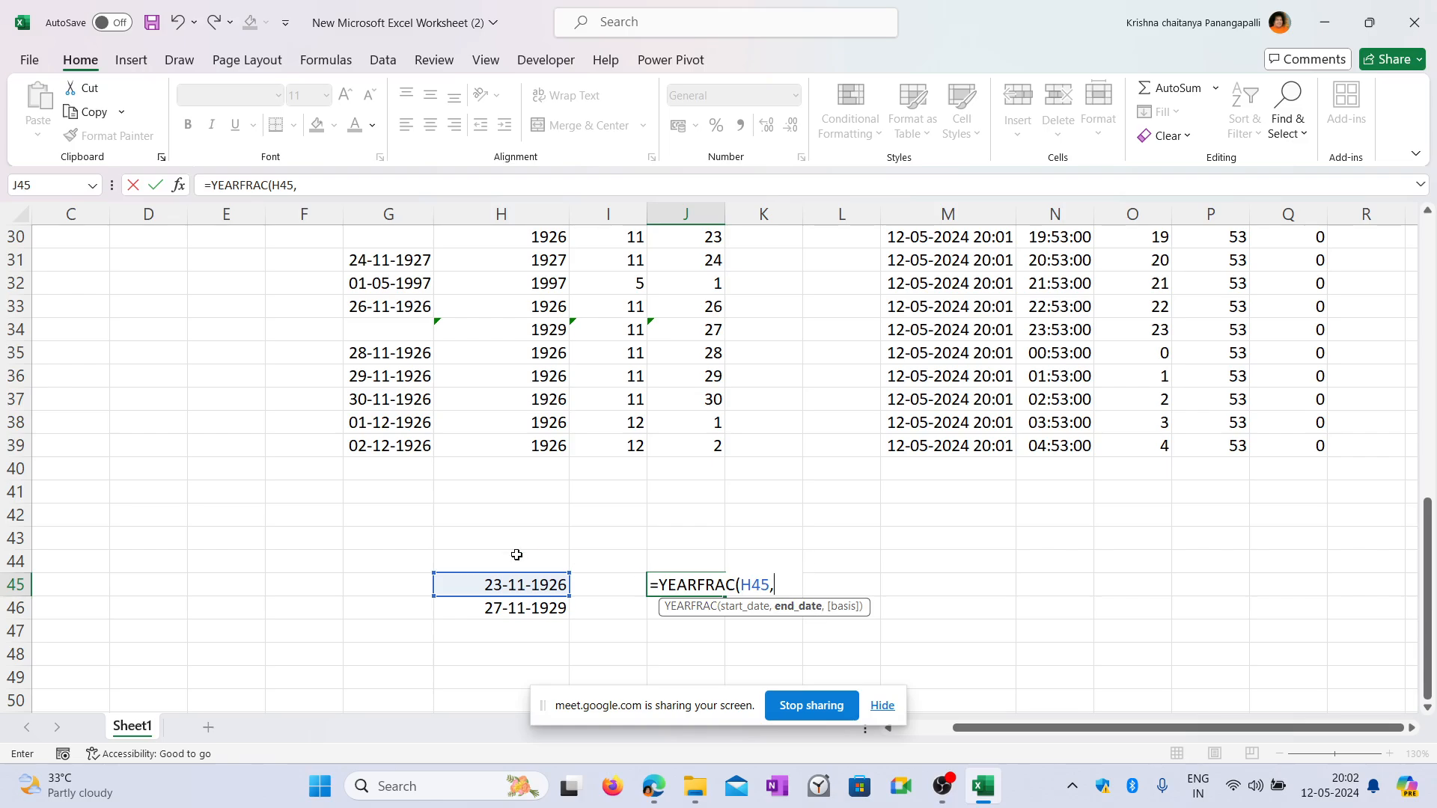
left_click(532, 610)
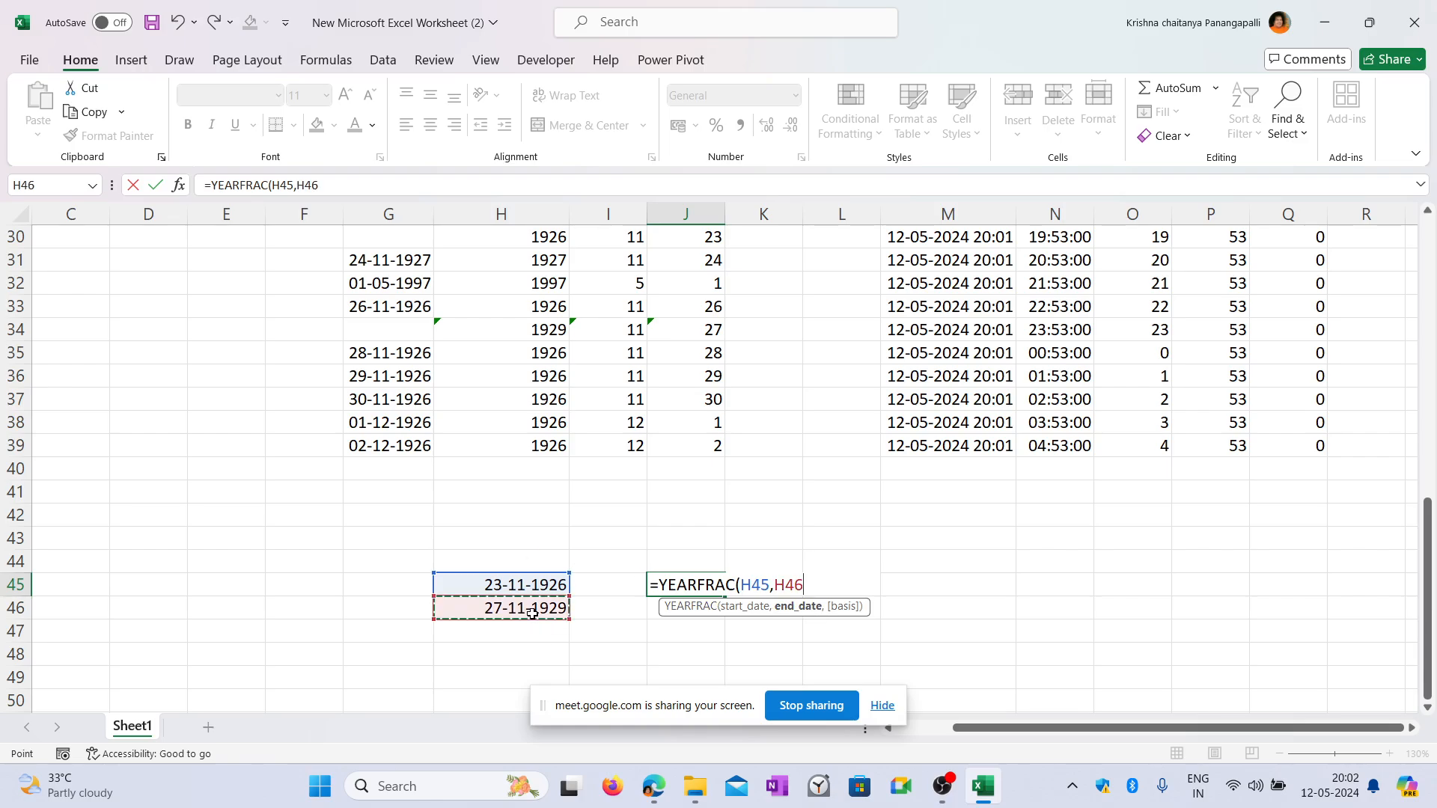
type(",")
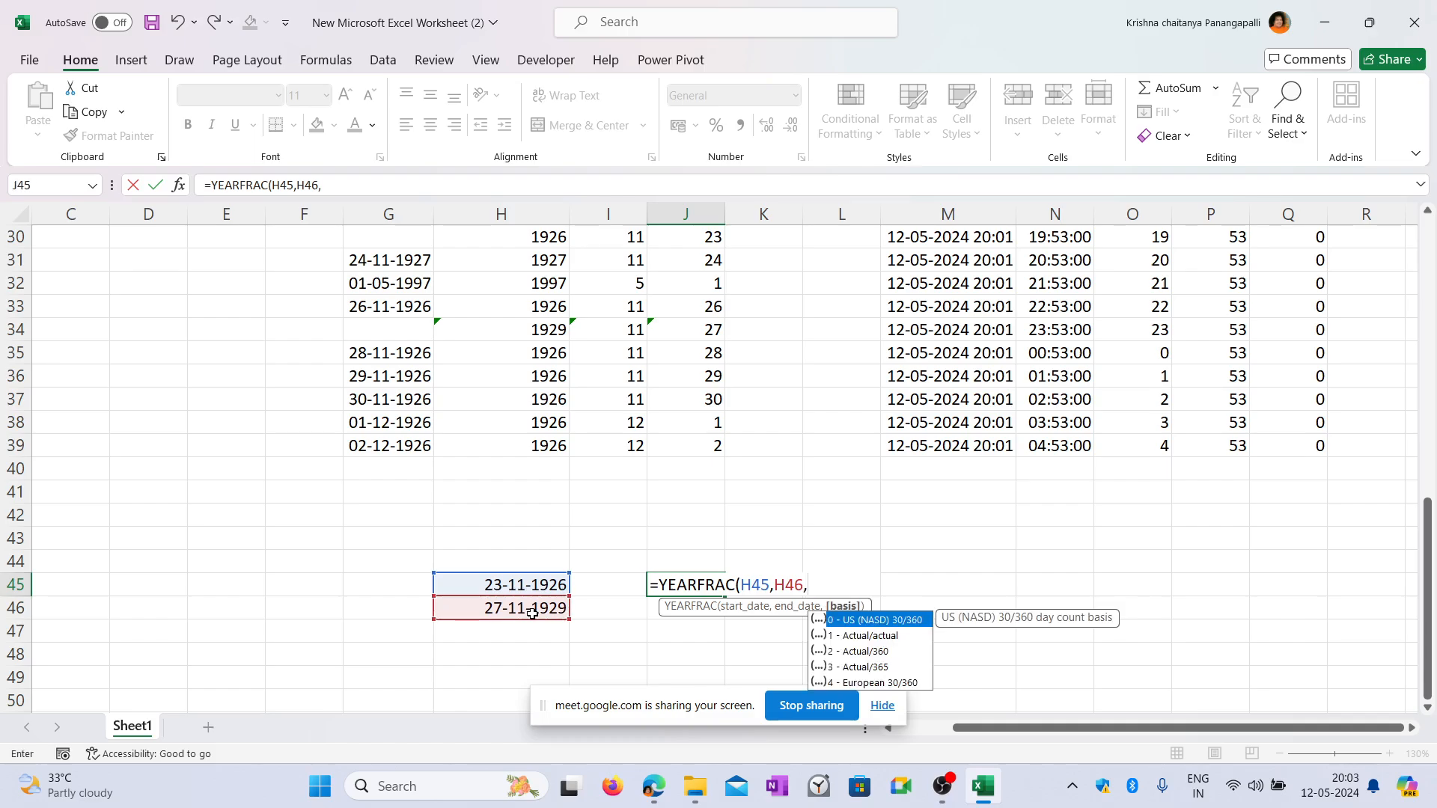
Complete the YEARFRAC formula in J45 with its basis left blank and review the result against the two dates.
key("Down")
key("Down")
key("Down")
key("Down")
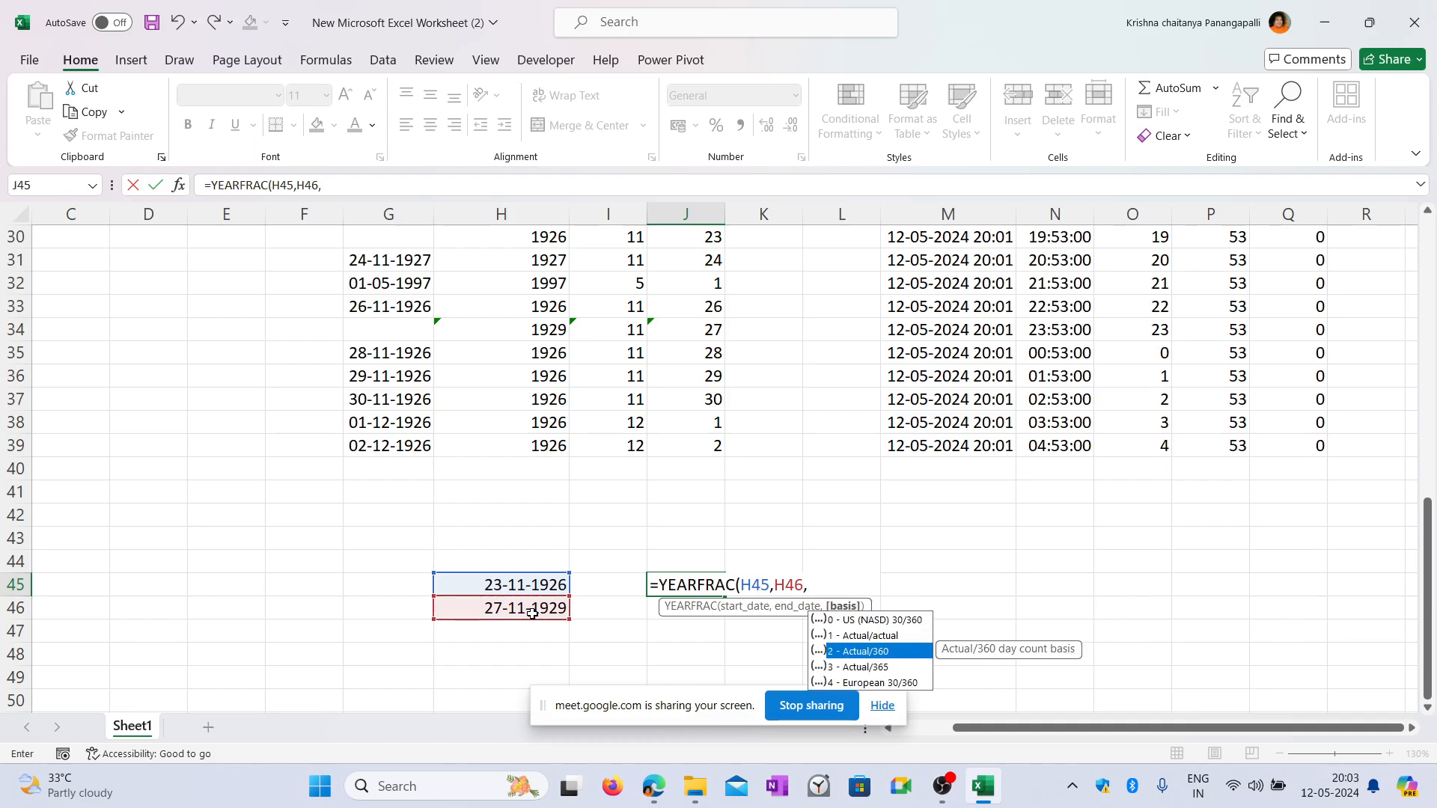
key("Up")
key("Up")
key("Down")
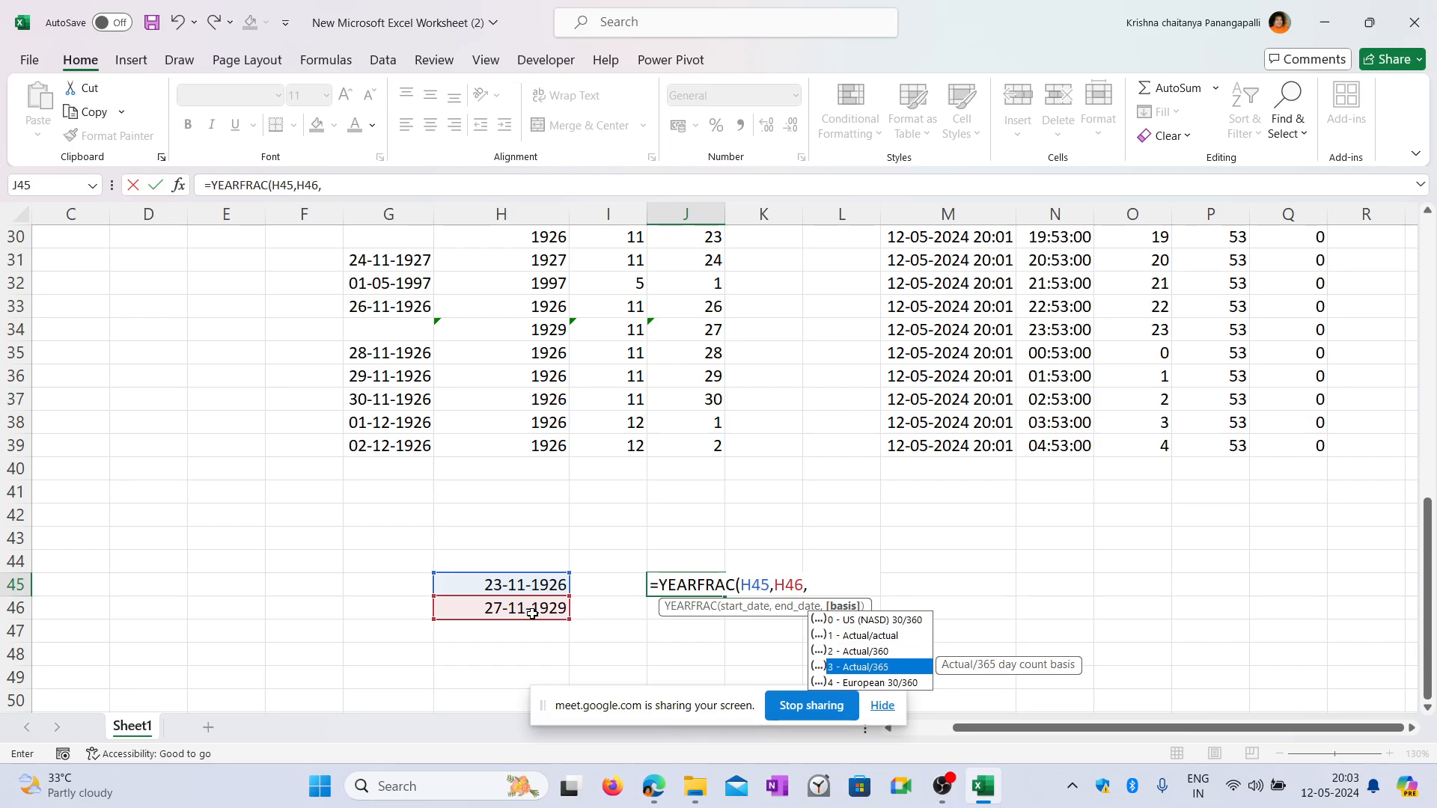
key("Return")
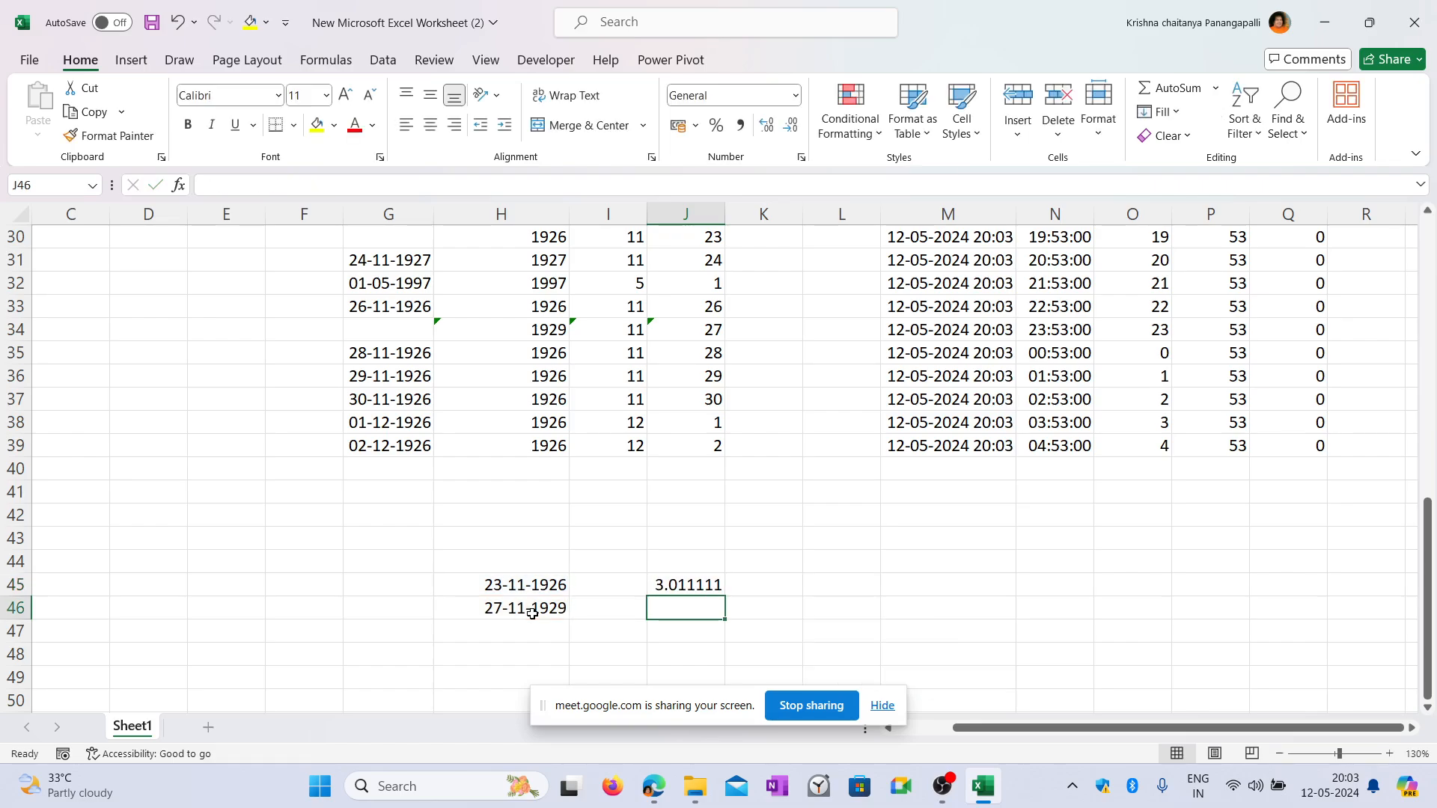
left_click(691, 585)
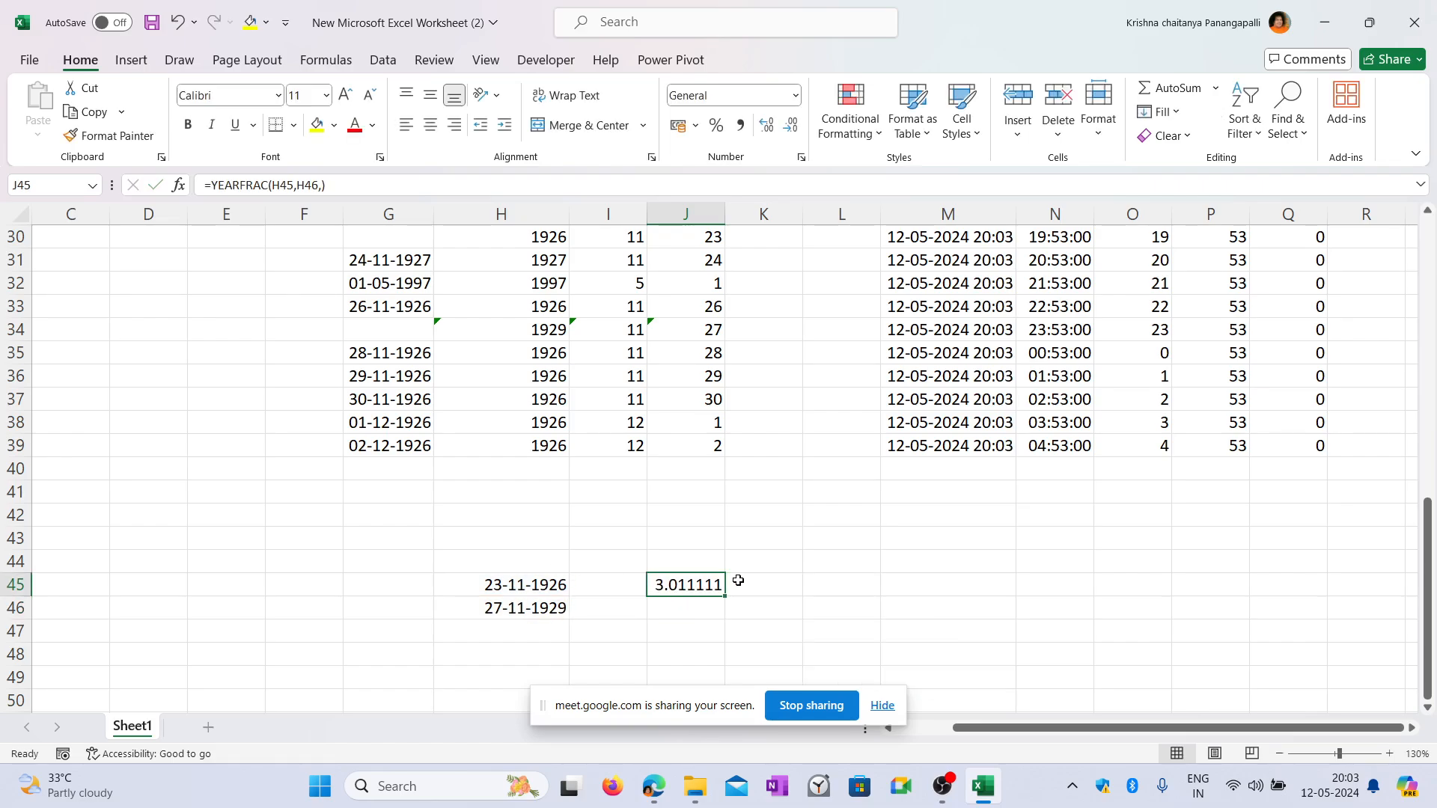
left_click(553, 588)
left_click(553, 612)
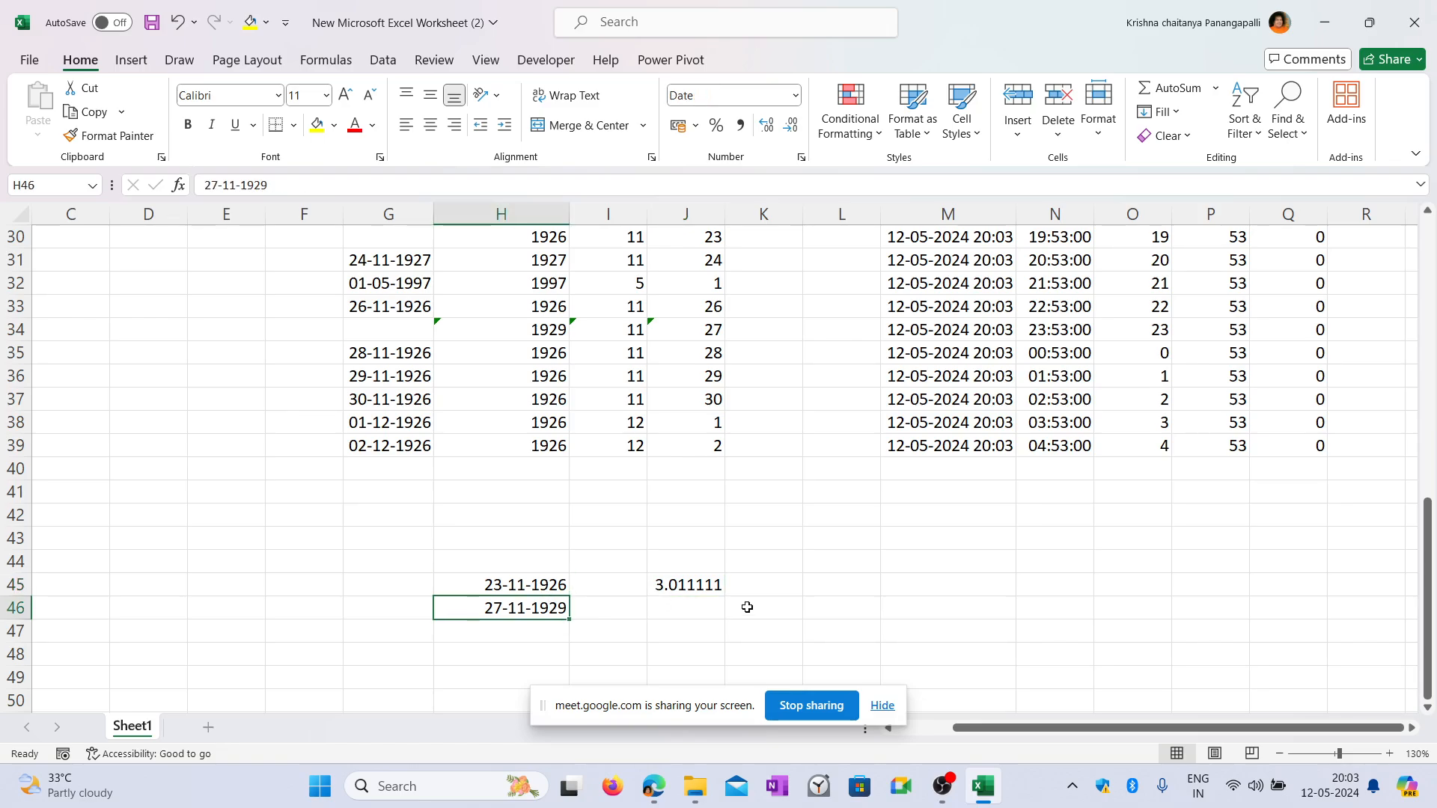
left_click(689, 595)
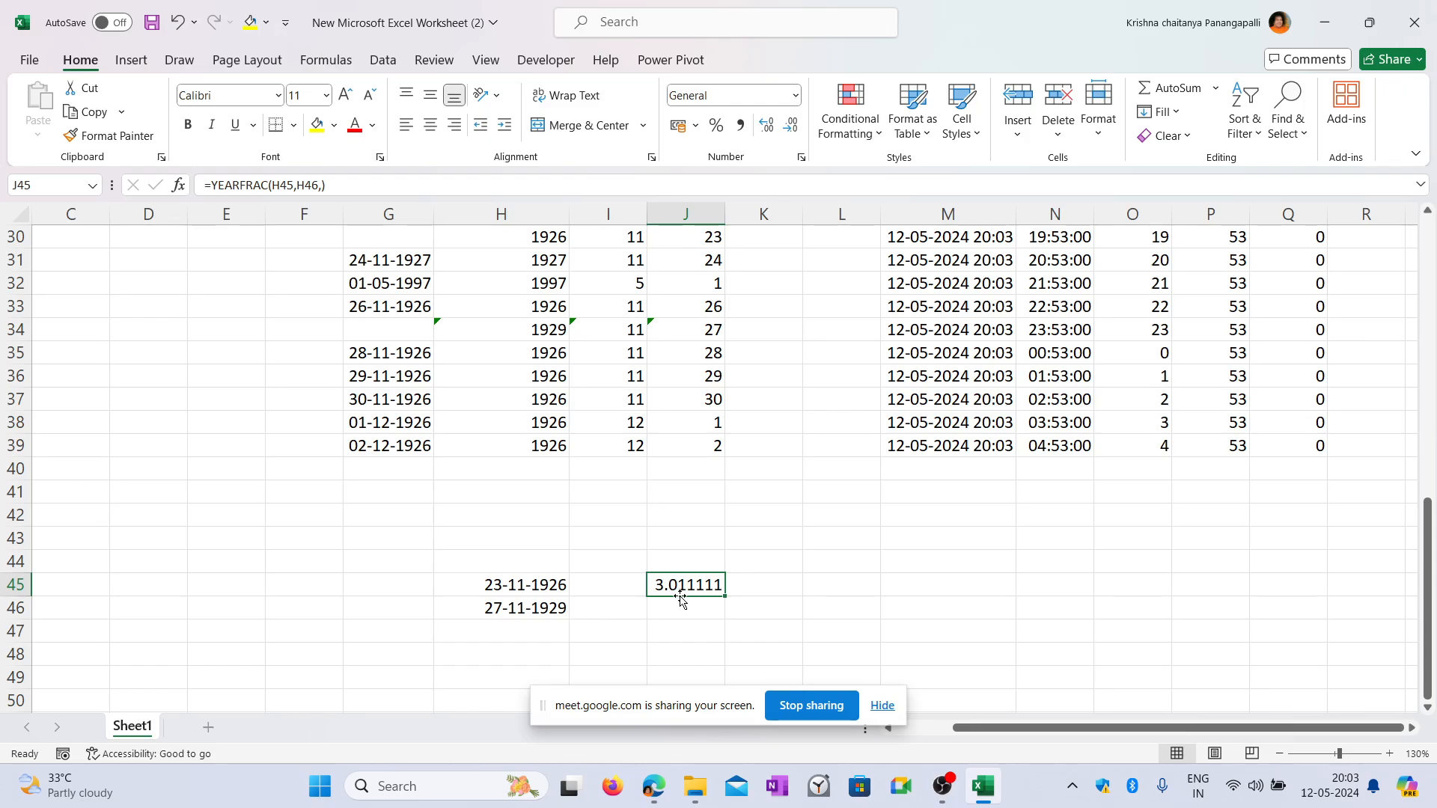
Label the YEARFRAC result with the heading YEARS in J44.
left_click(695, 555)
type("YEARS")
key("Return")
Change the start date in H45 to 23-11-1924 and check the recalculated YEARFRAC result.
left_click(531, 580)
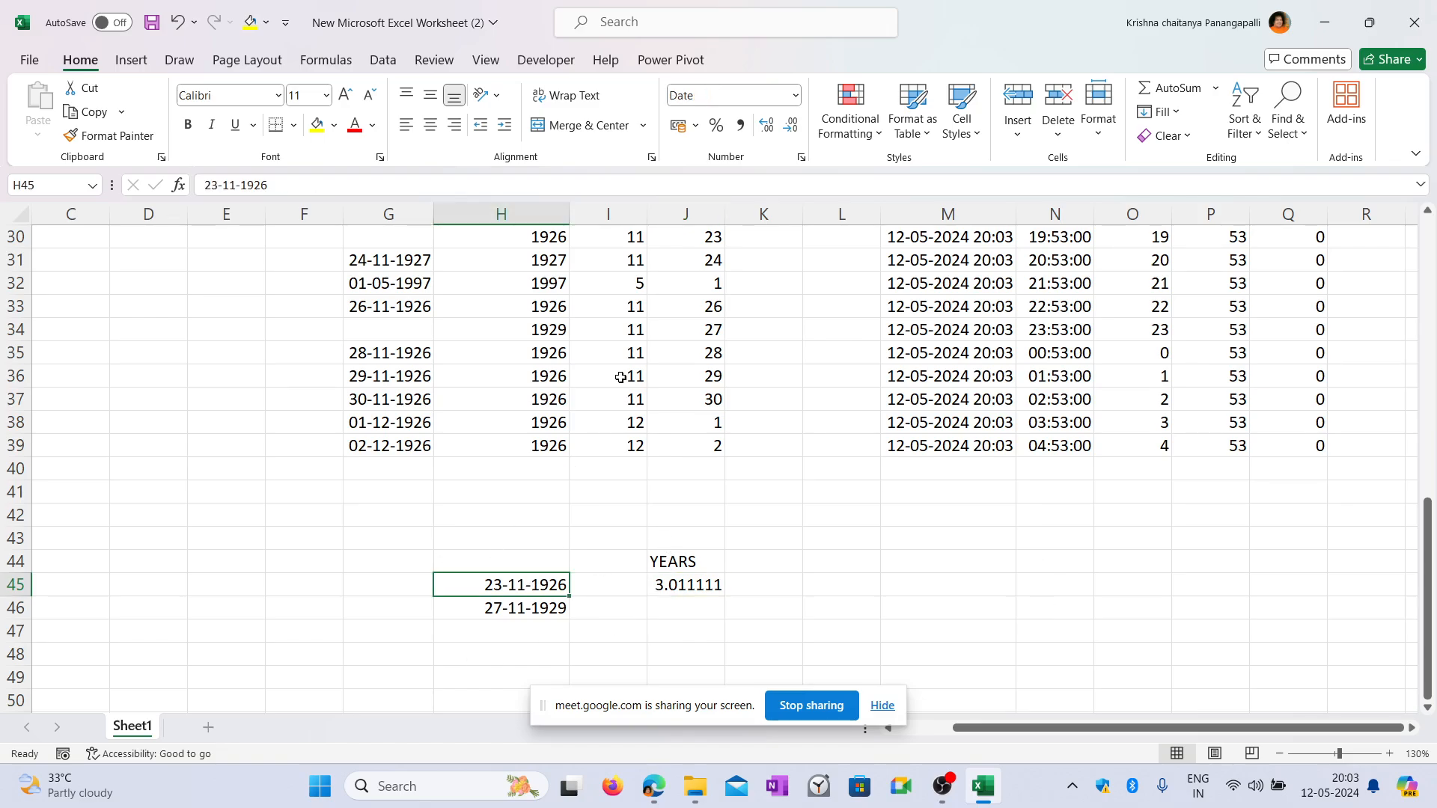
left_click(306, 183)
key("BackSpace")
type("4")
key("Return")
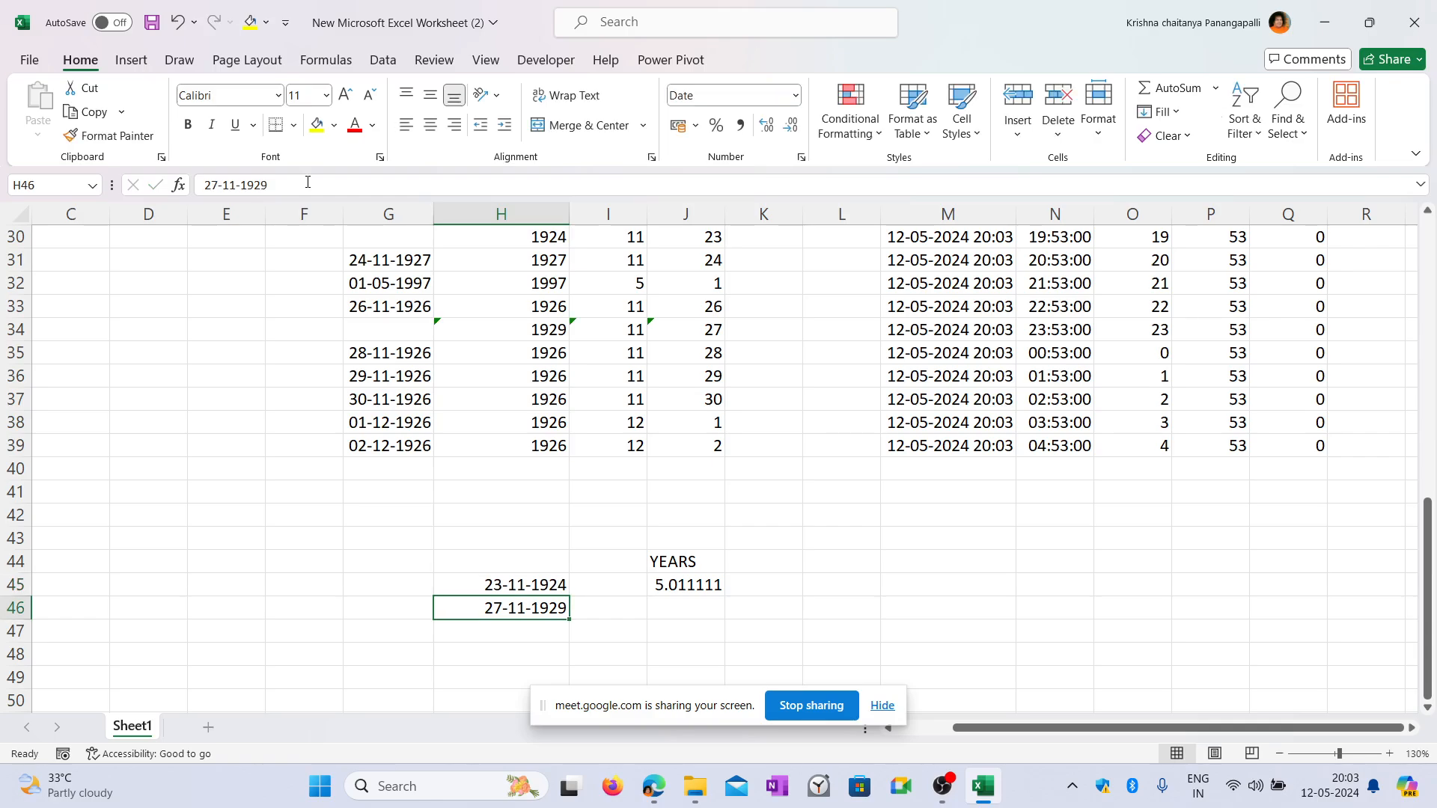
left_click(697, 577)
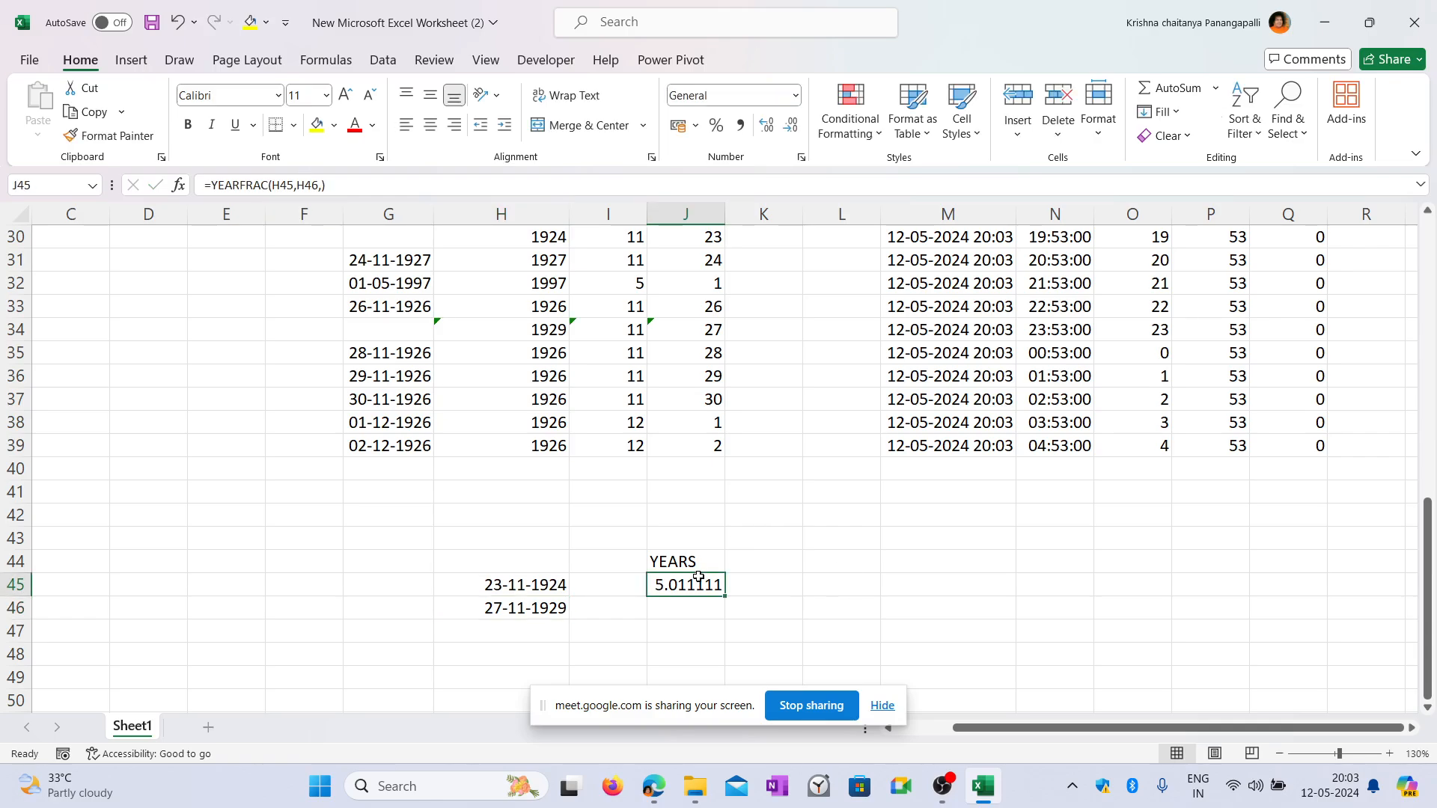
Change the end date in H46 to 27-11-1930 and compare both dates with the recalculated YEARFRAC result.
left_click(535, 609)
left_click(360, 191)
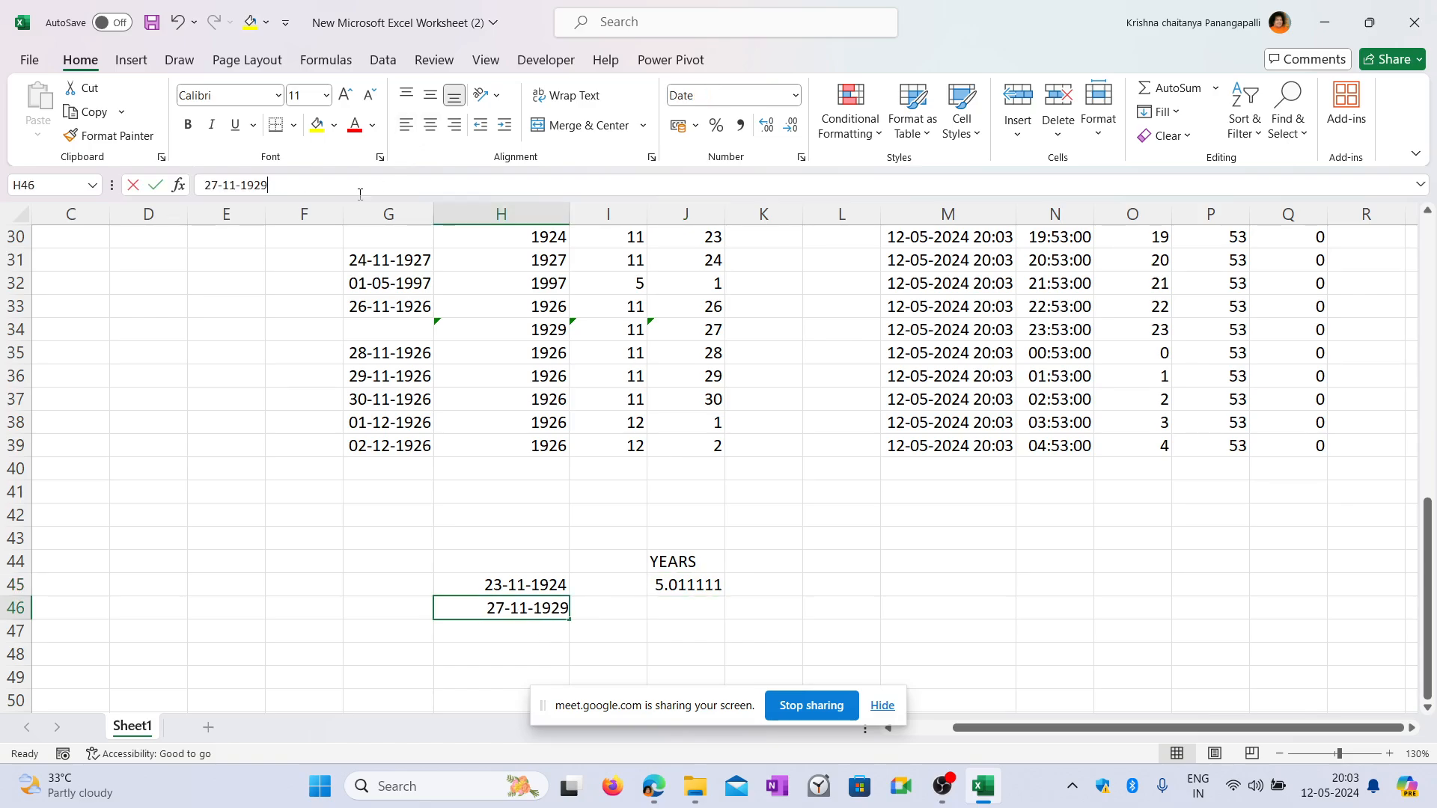
key("BackSpace")
key("BackSpace")
type("30")
key("Return")
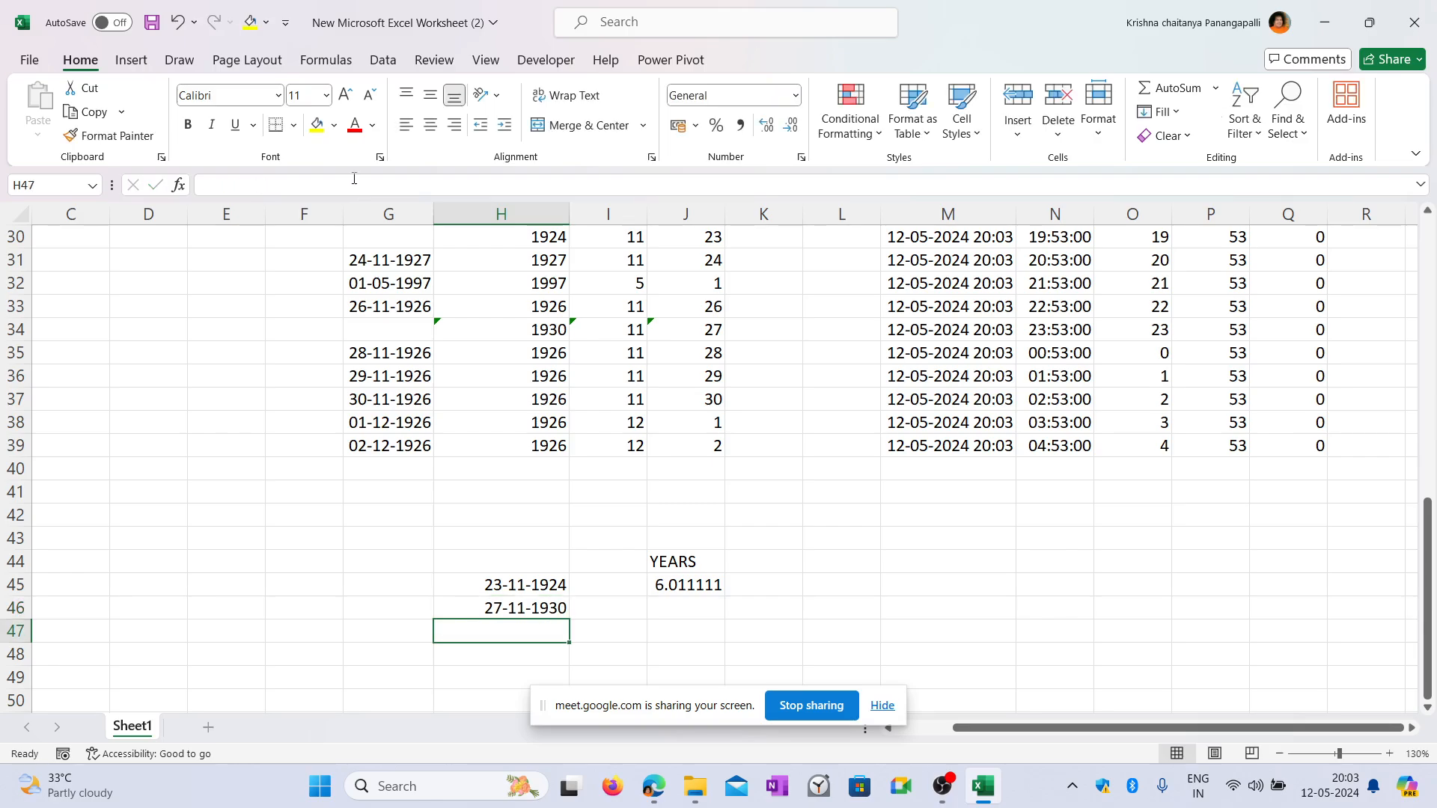
left_click(719, 591)
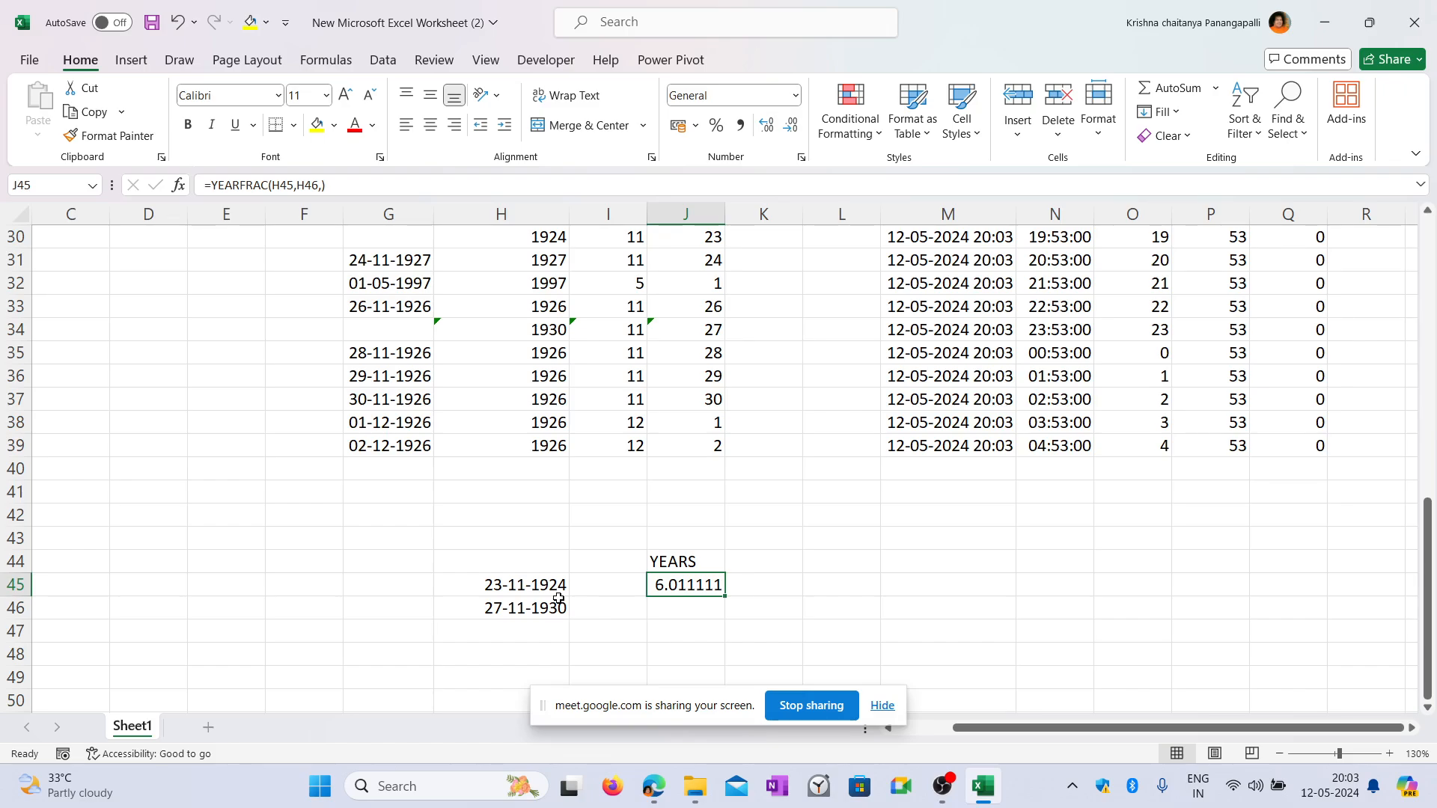
left_click_drag(559, 585, 561, 606)
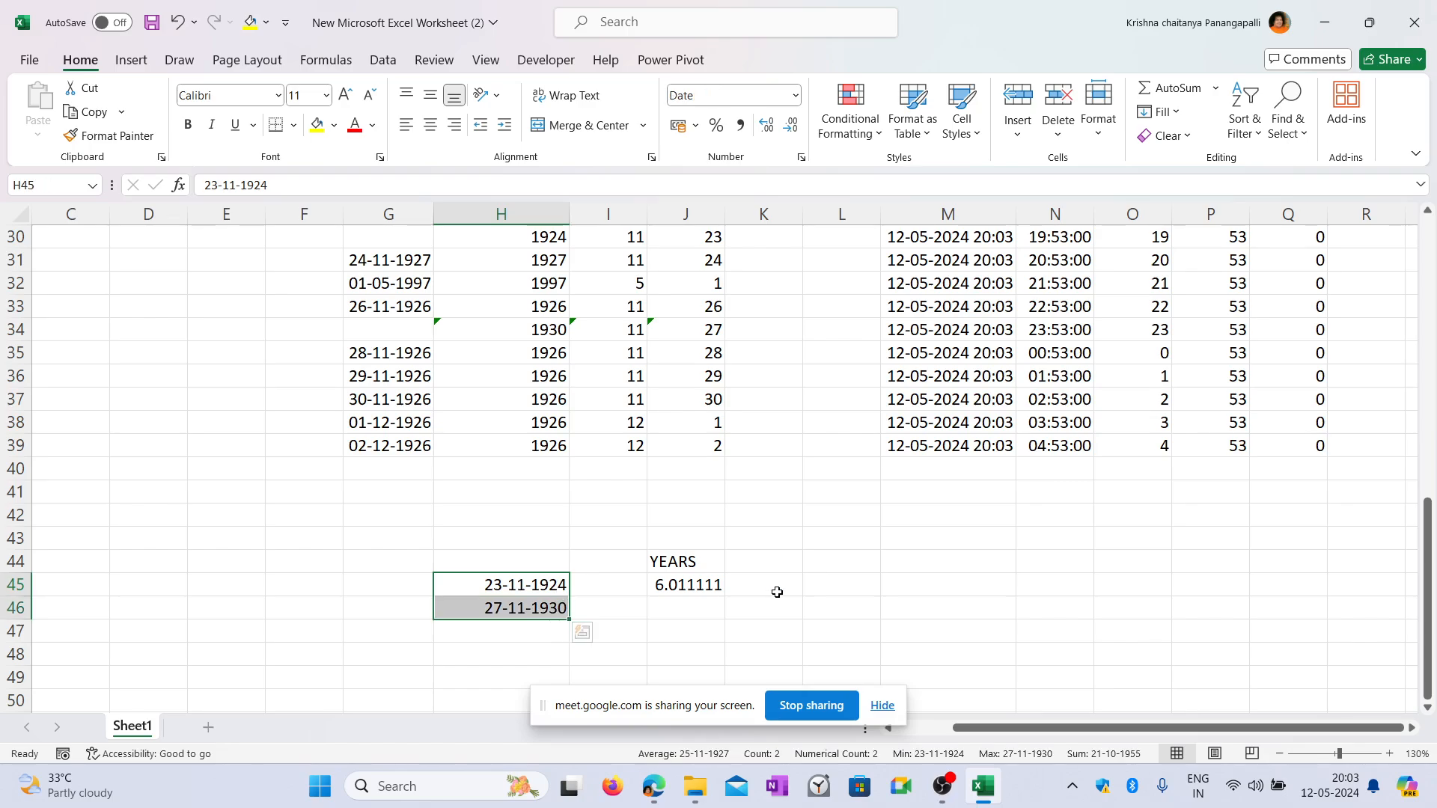
left_click(702, 586)
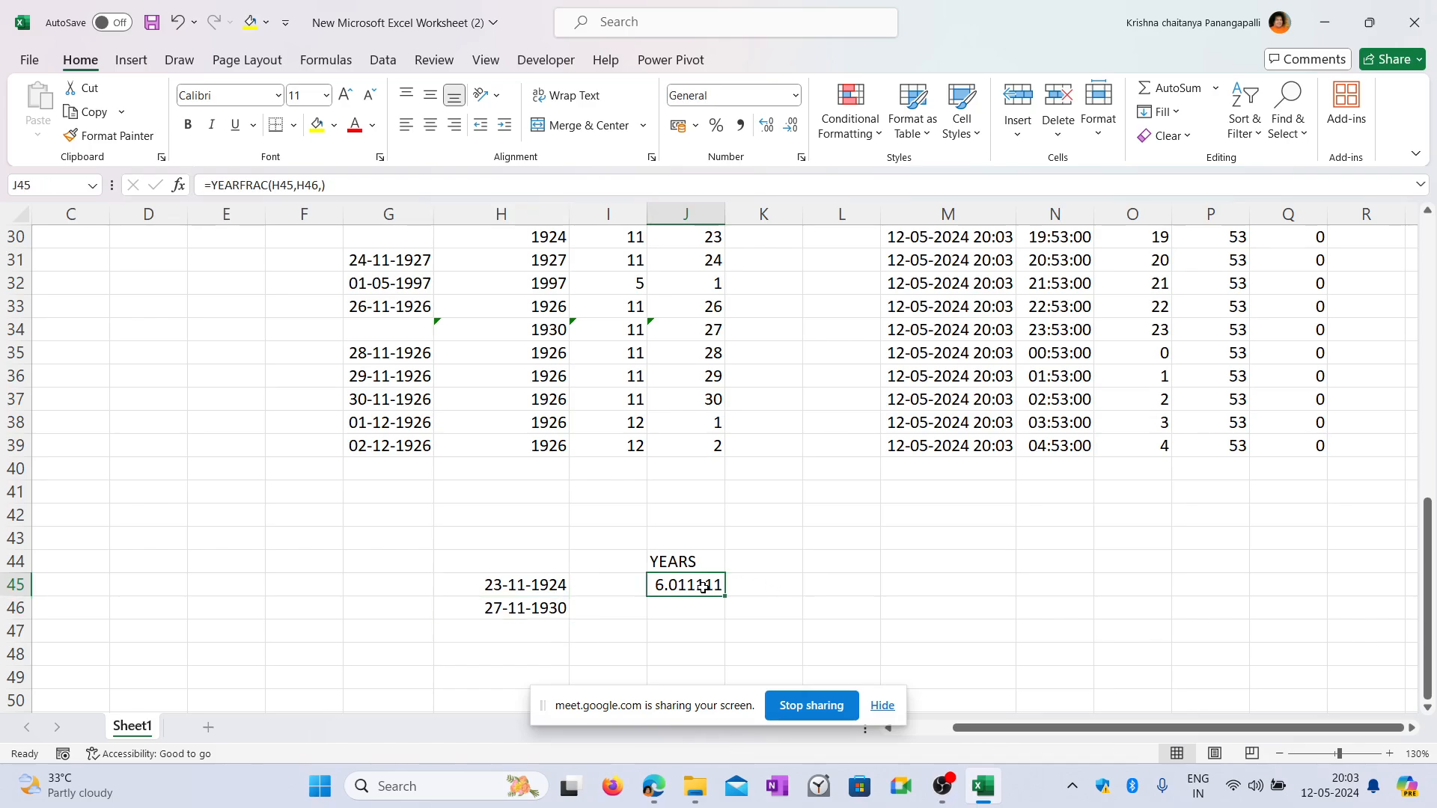
Try a YEARFRAC formula in N44 on the hour values, with O36 as start, O33 as end and the basis left blank.
left_click(1087, 565)
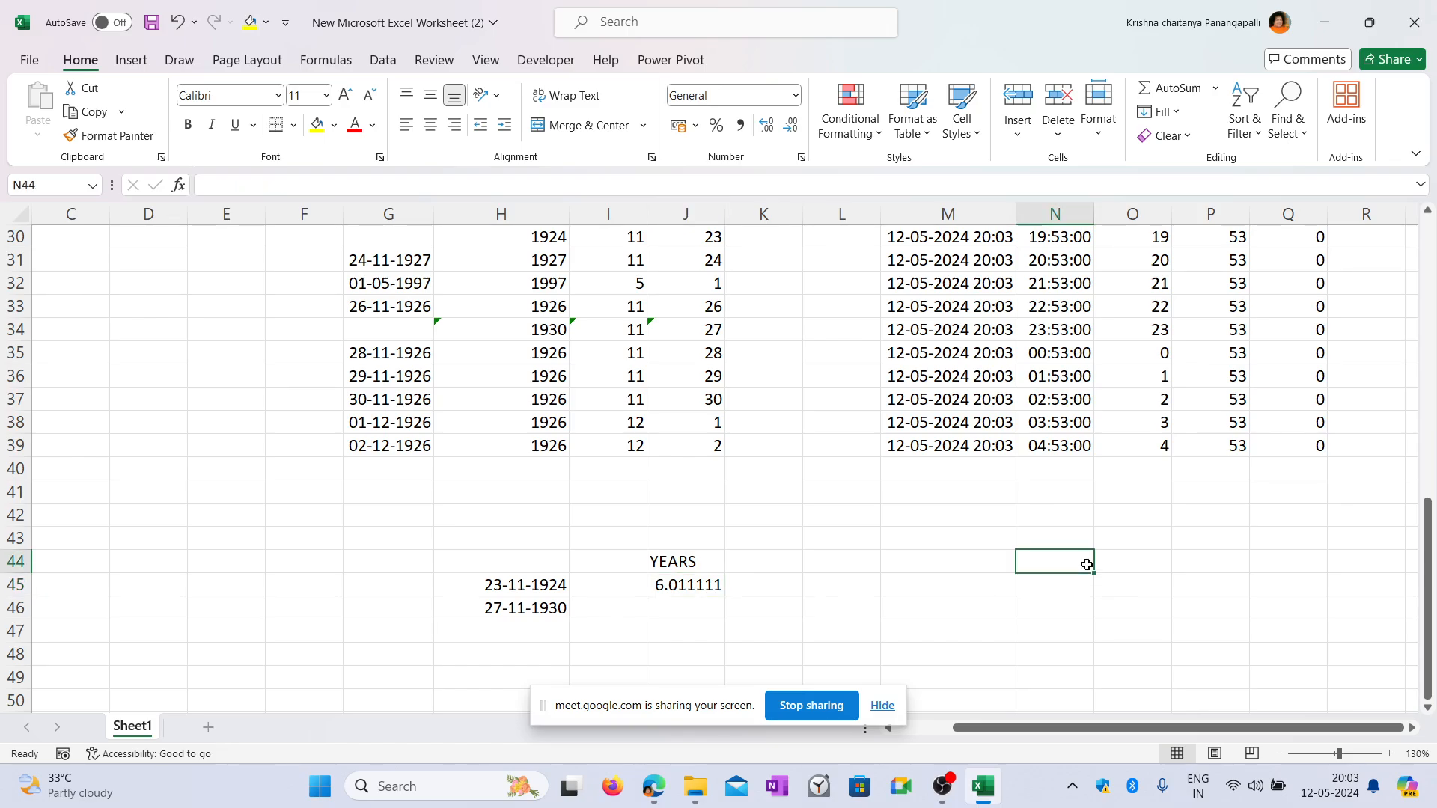
type("=YEAR")
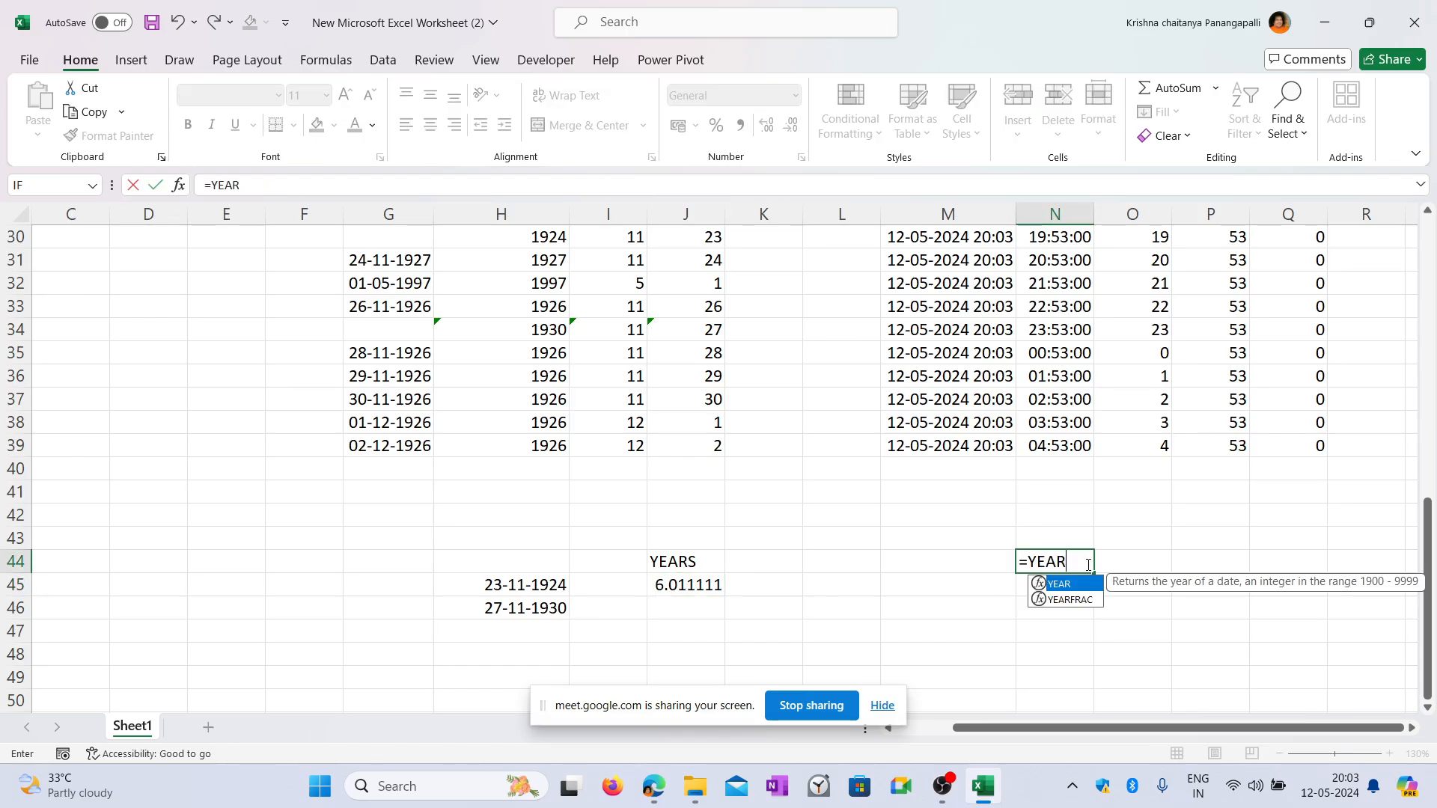
type("FRAC(")
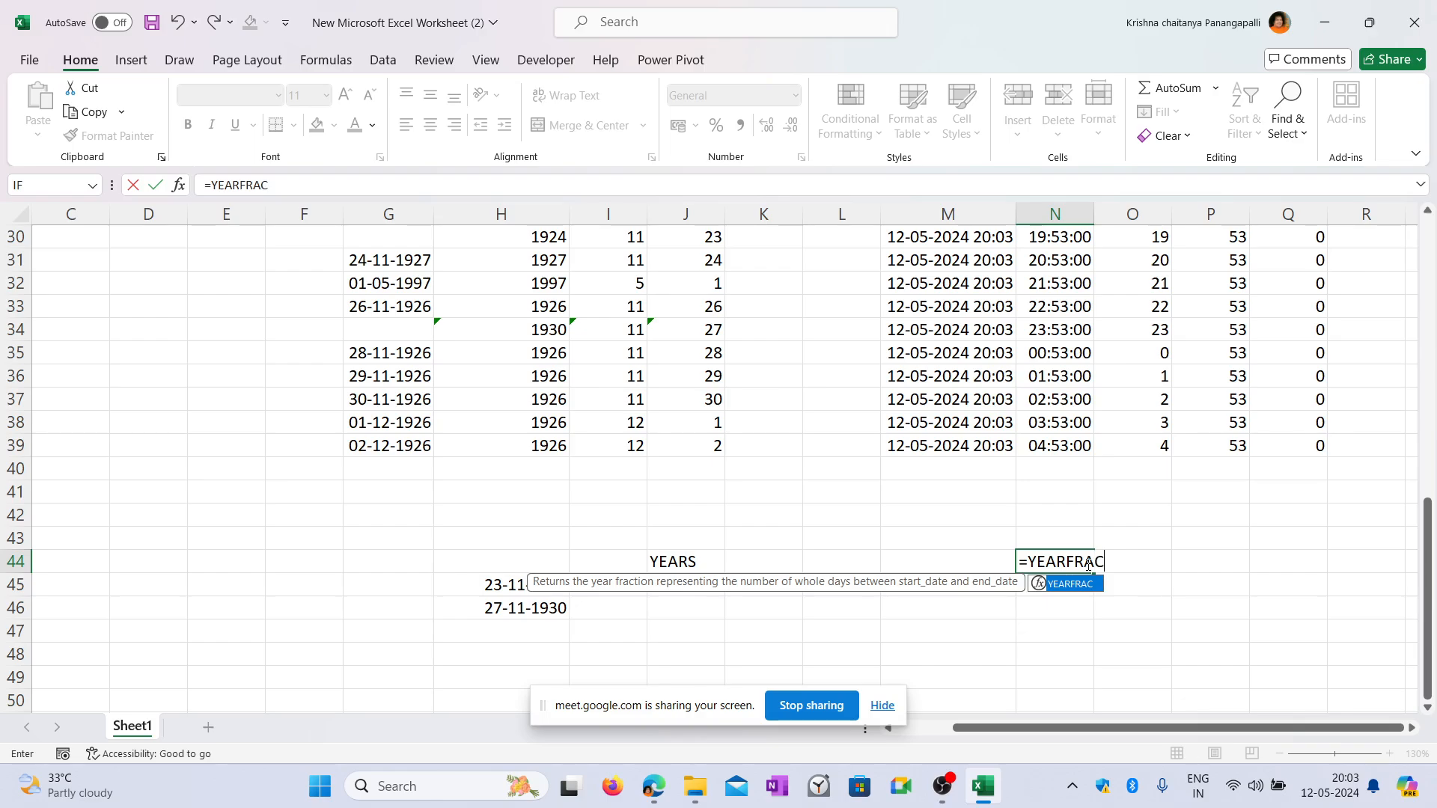
left_click(1160, 386)
type(",")
left_click(1131, 305)
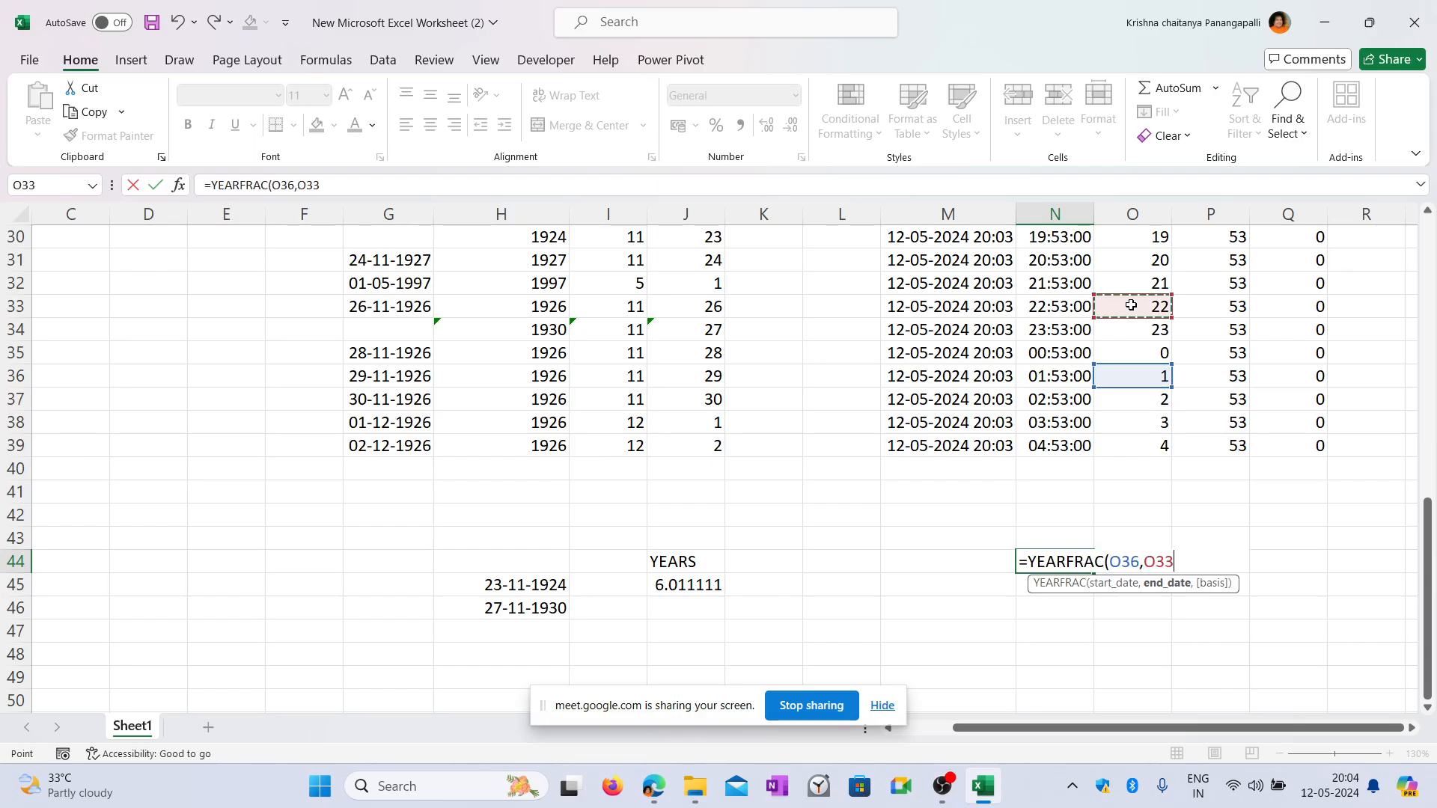
type(",")
key("Down")
key("Down")
key("Down")
key("Down")
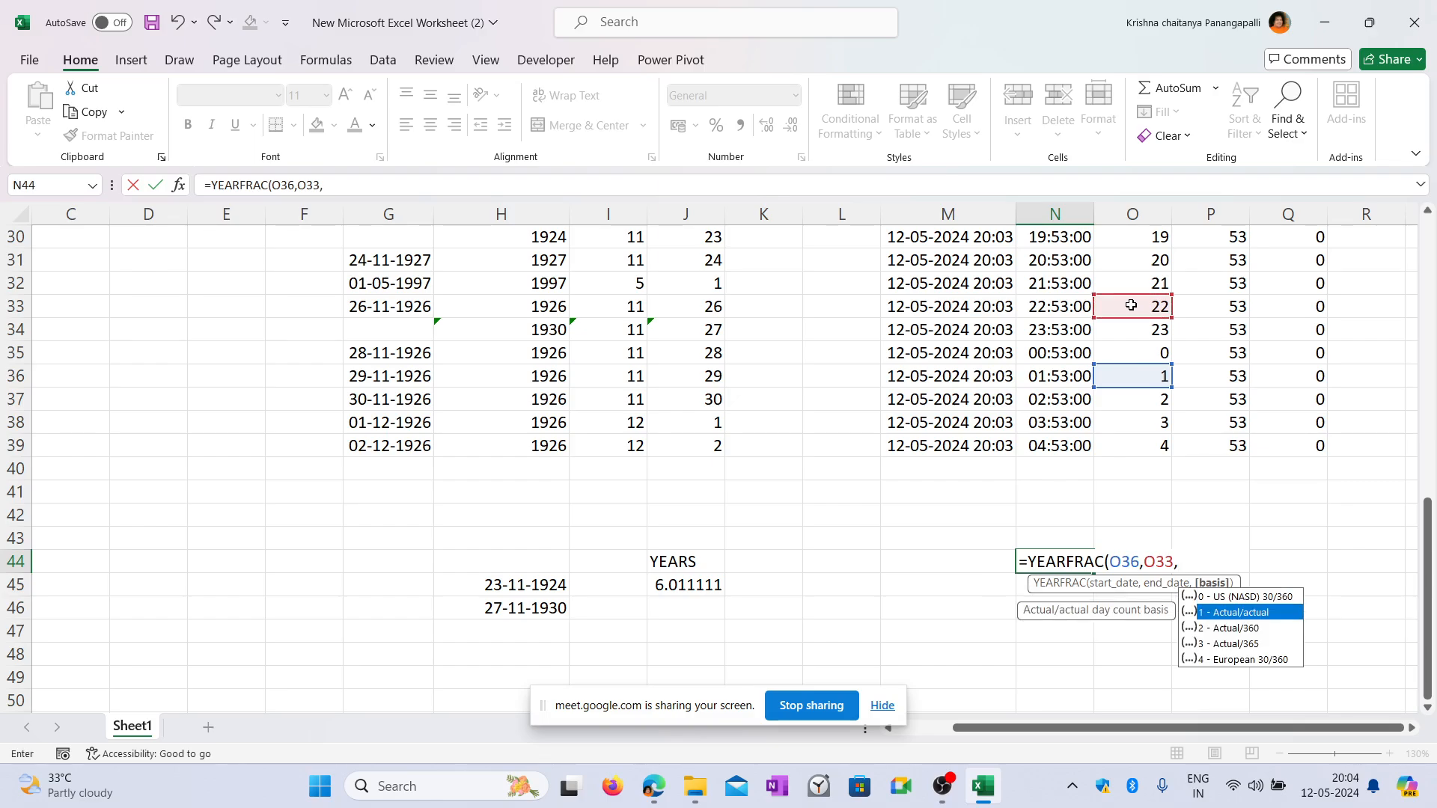
key("Up")
key("Up")
key("Up")
key("Return")
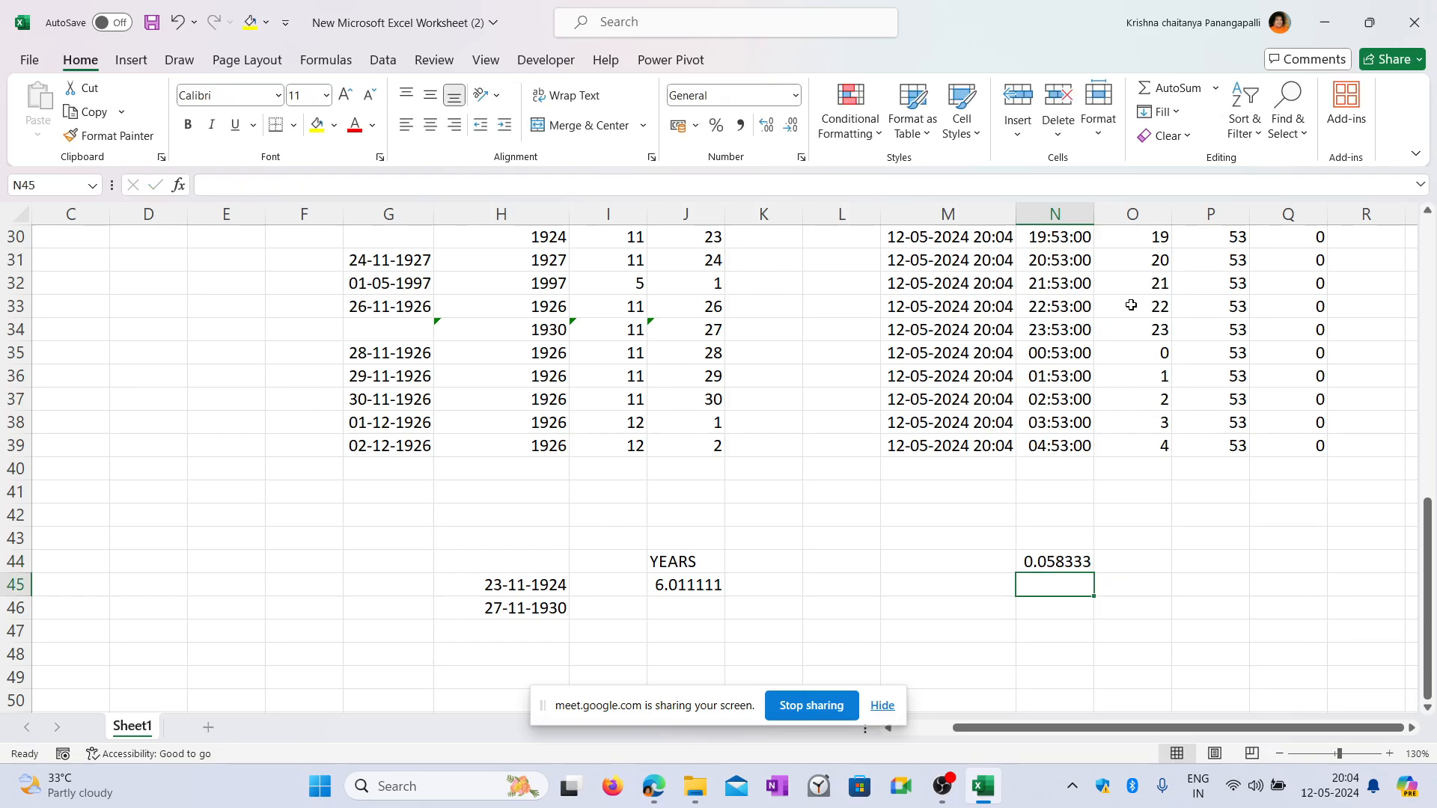
Delete the trial YEARFRAC formula from N44.
left_click(1055, 562)
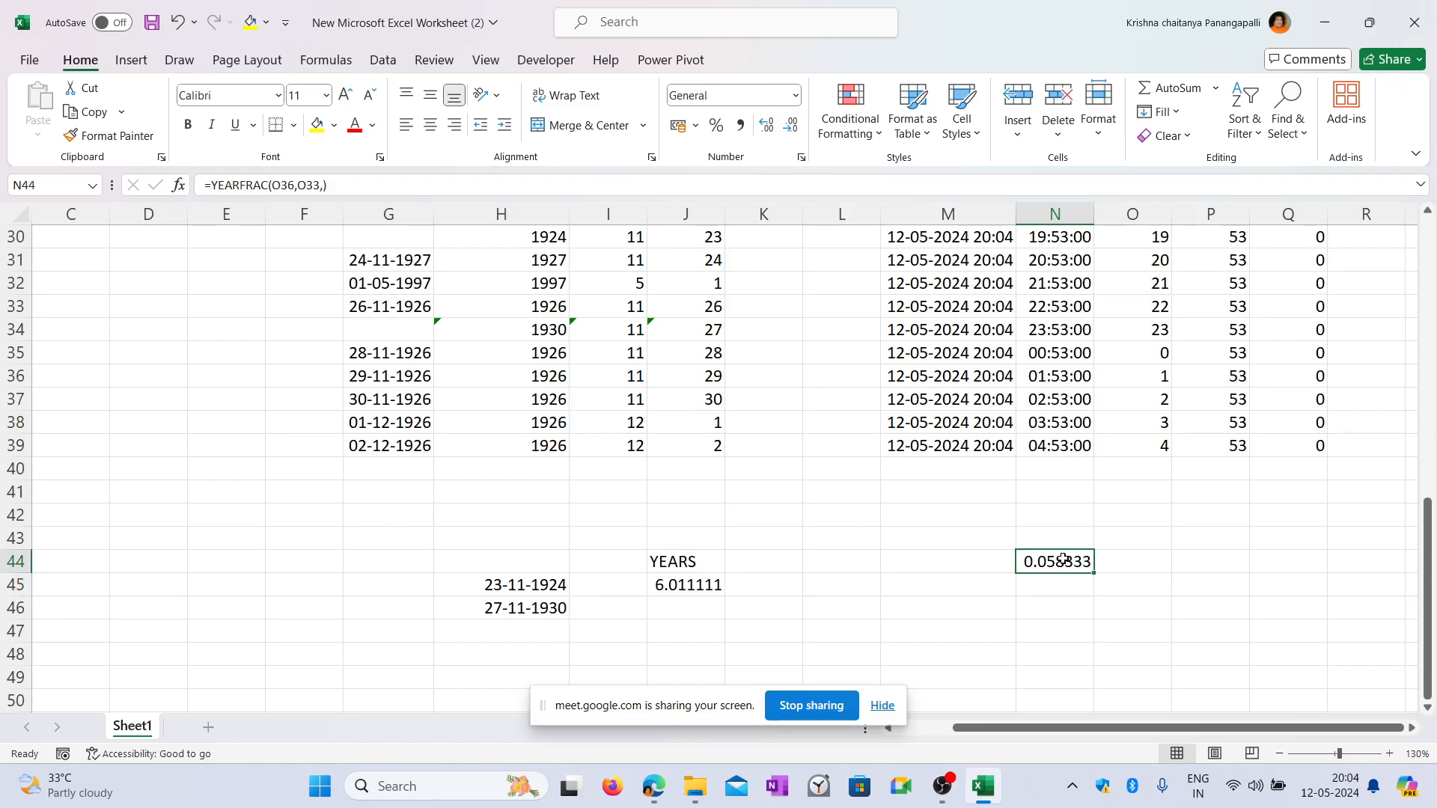
key("Delete")
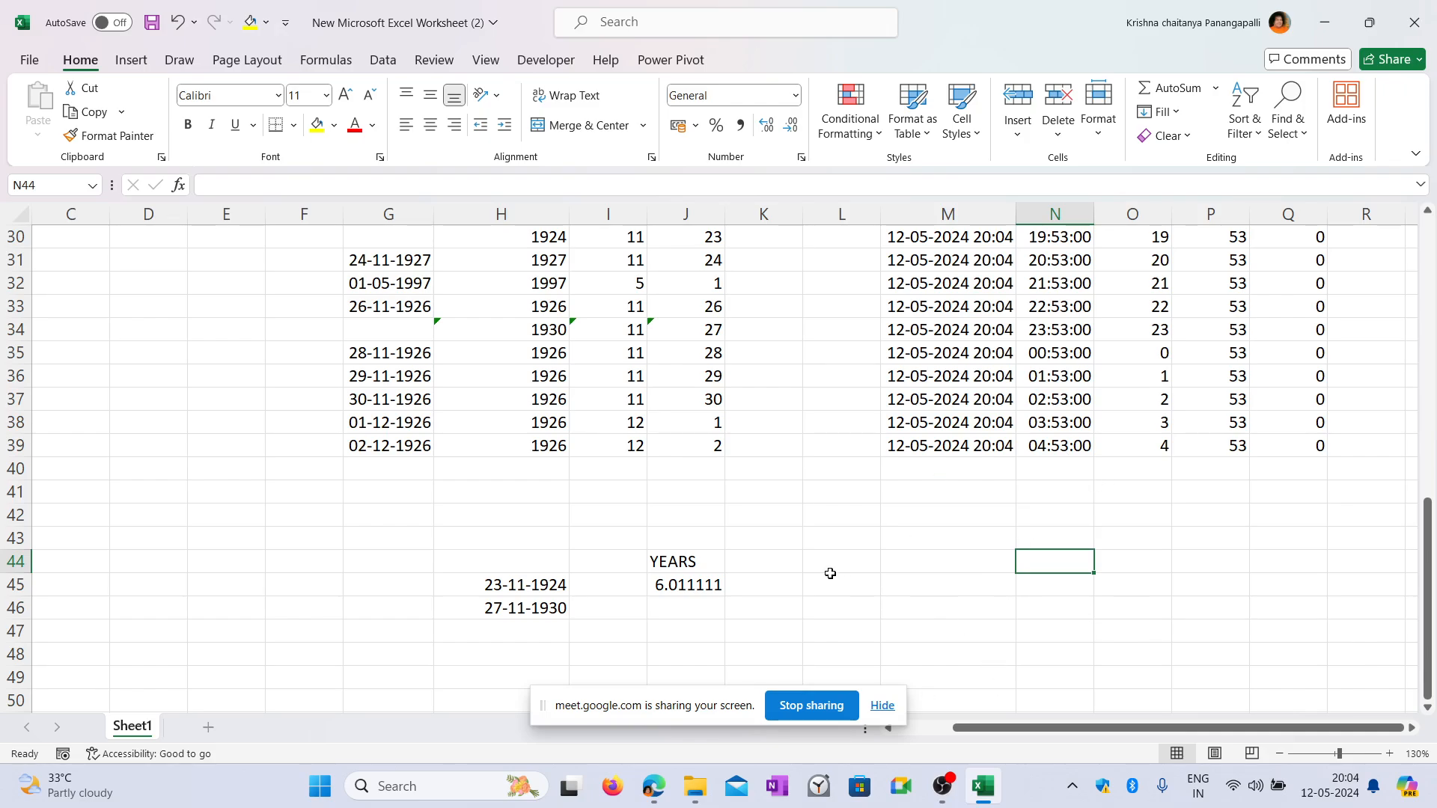
Switch to the Exceljet functions PDF in the browser and read the EDATE and EOMONTH section on page 7.
left_click(537, 591)
left_click(532, 614)
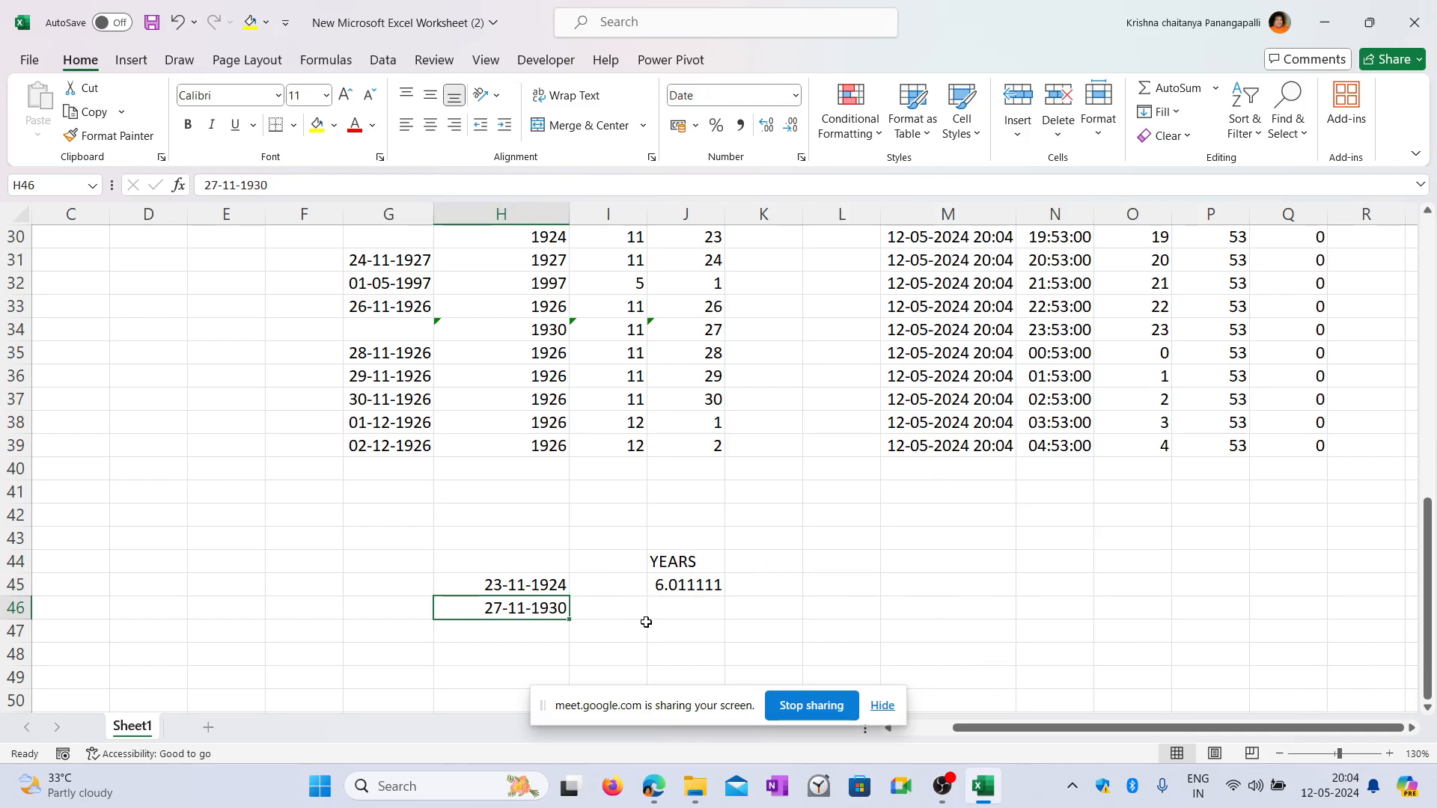
mouse_move(653, 785)
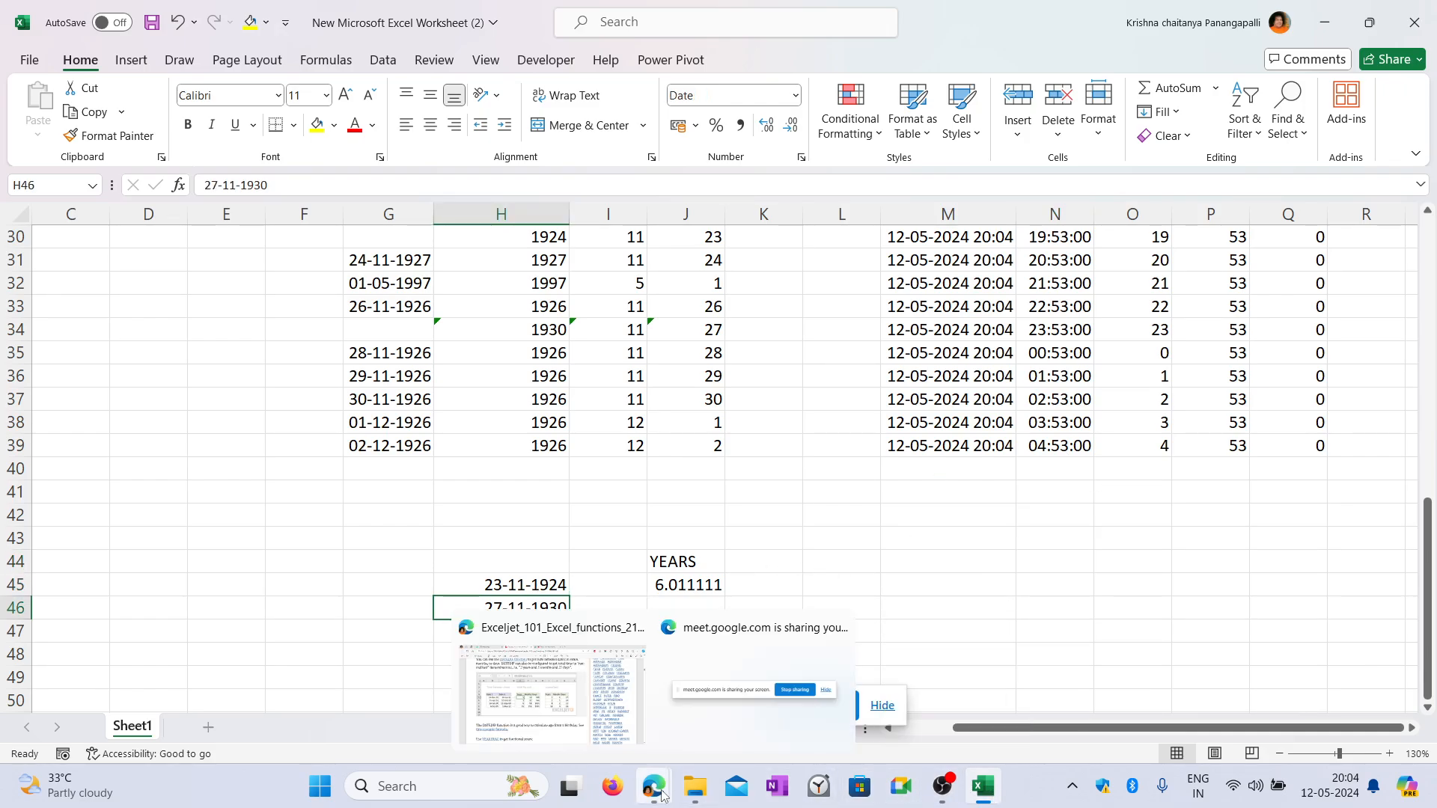
left_click(547, 688)
scroll(676, 424, "down", 10)
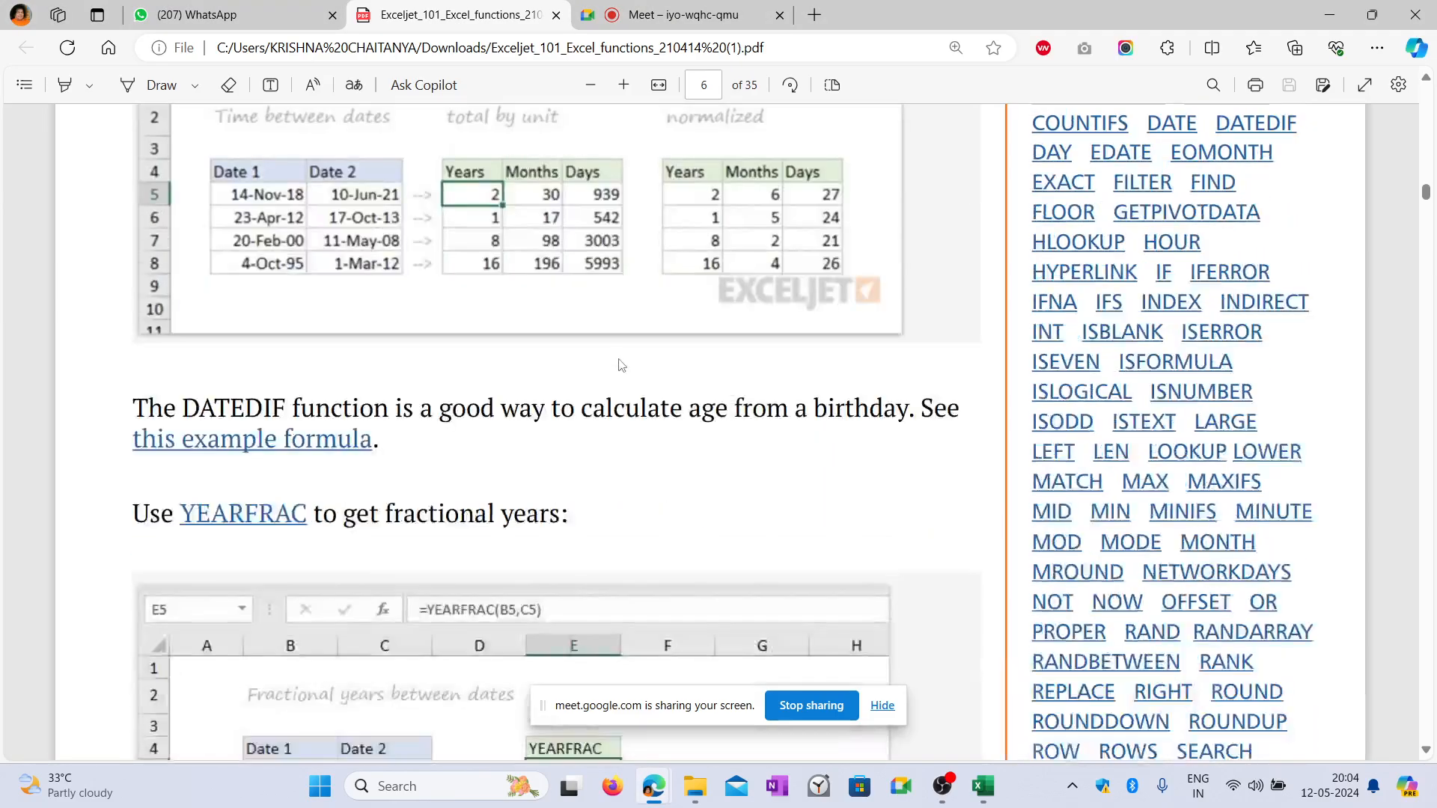
scroll(604, 371, "down", 10)
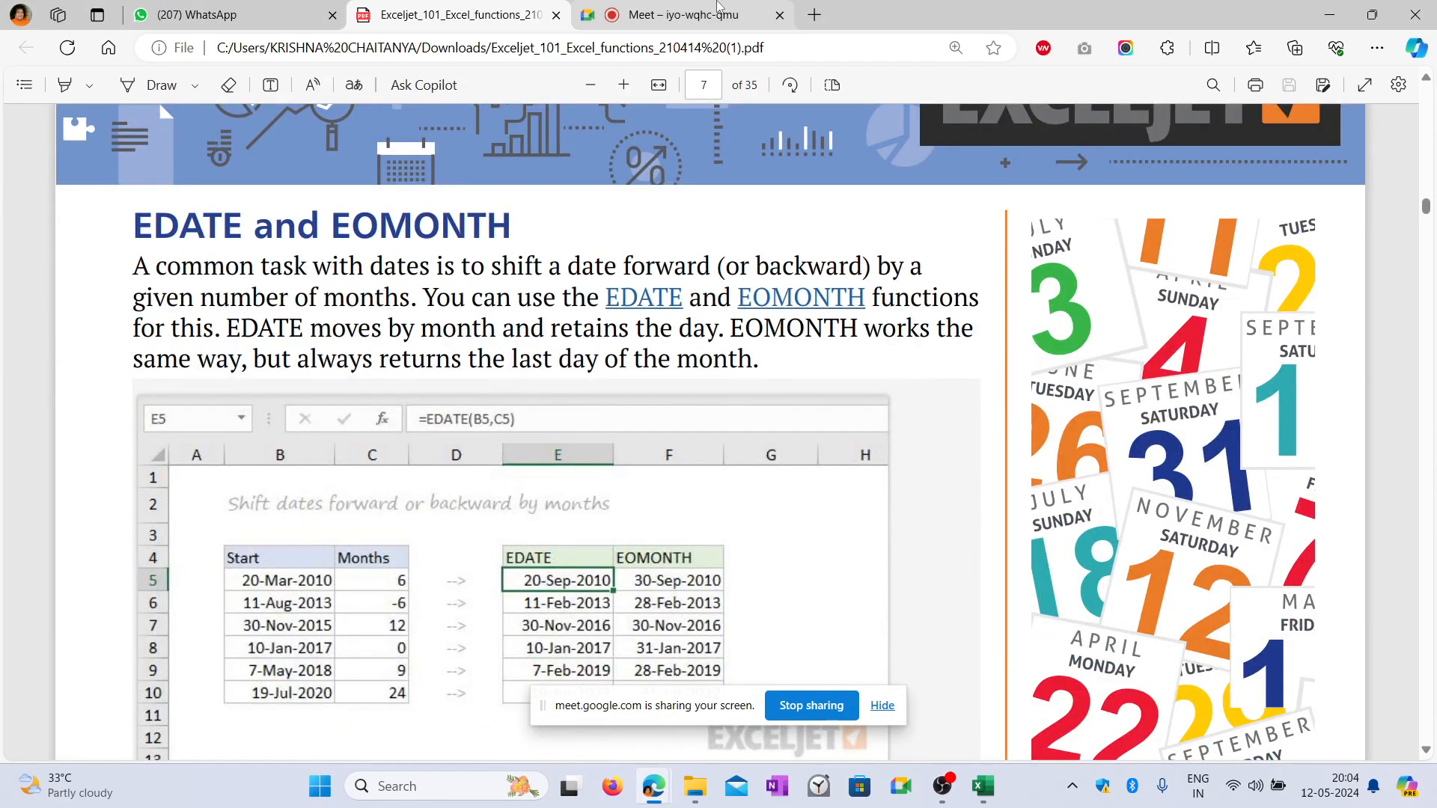
left_click(673, 15)
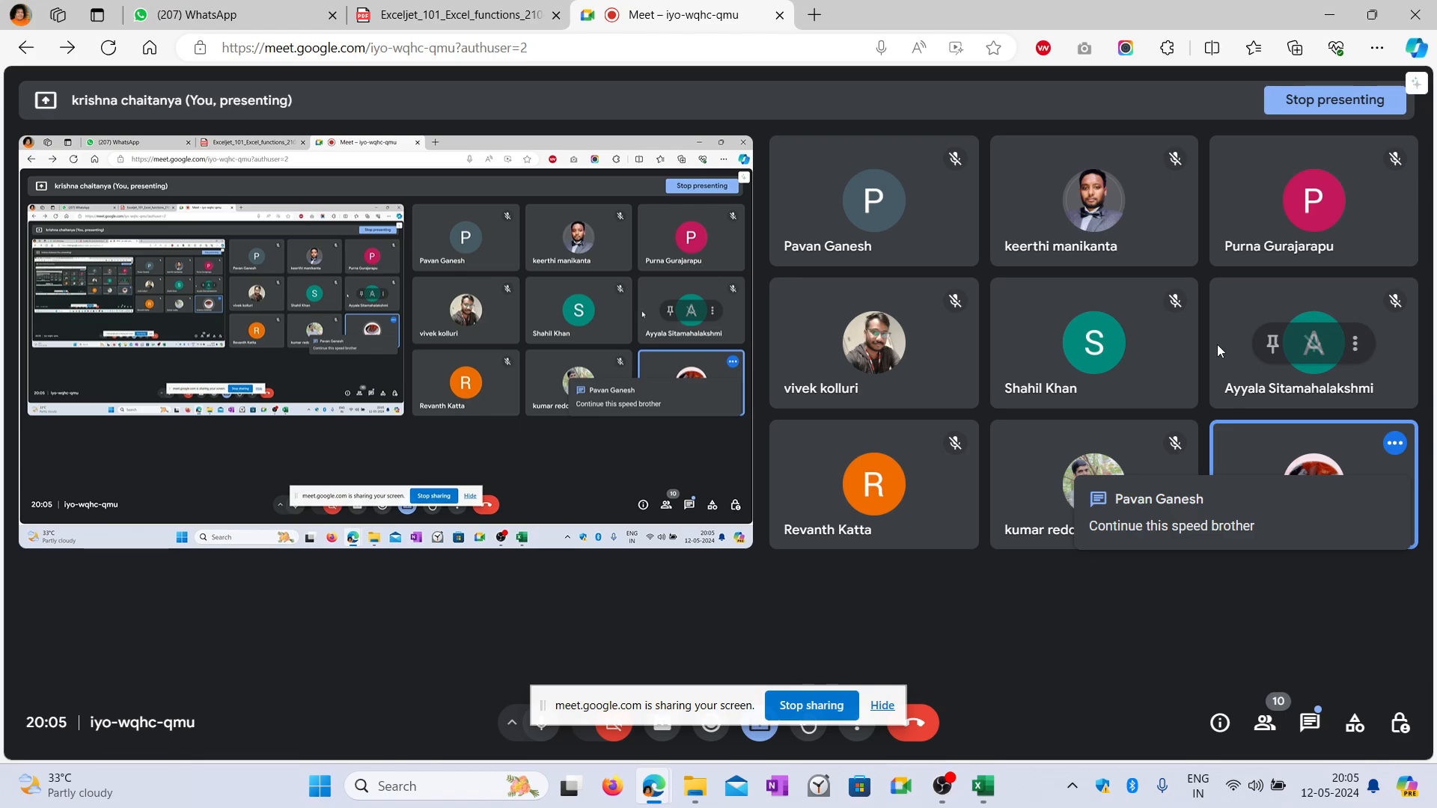
left_click(458, 15)
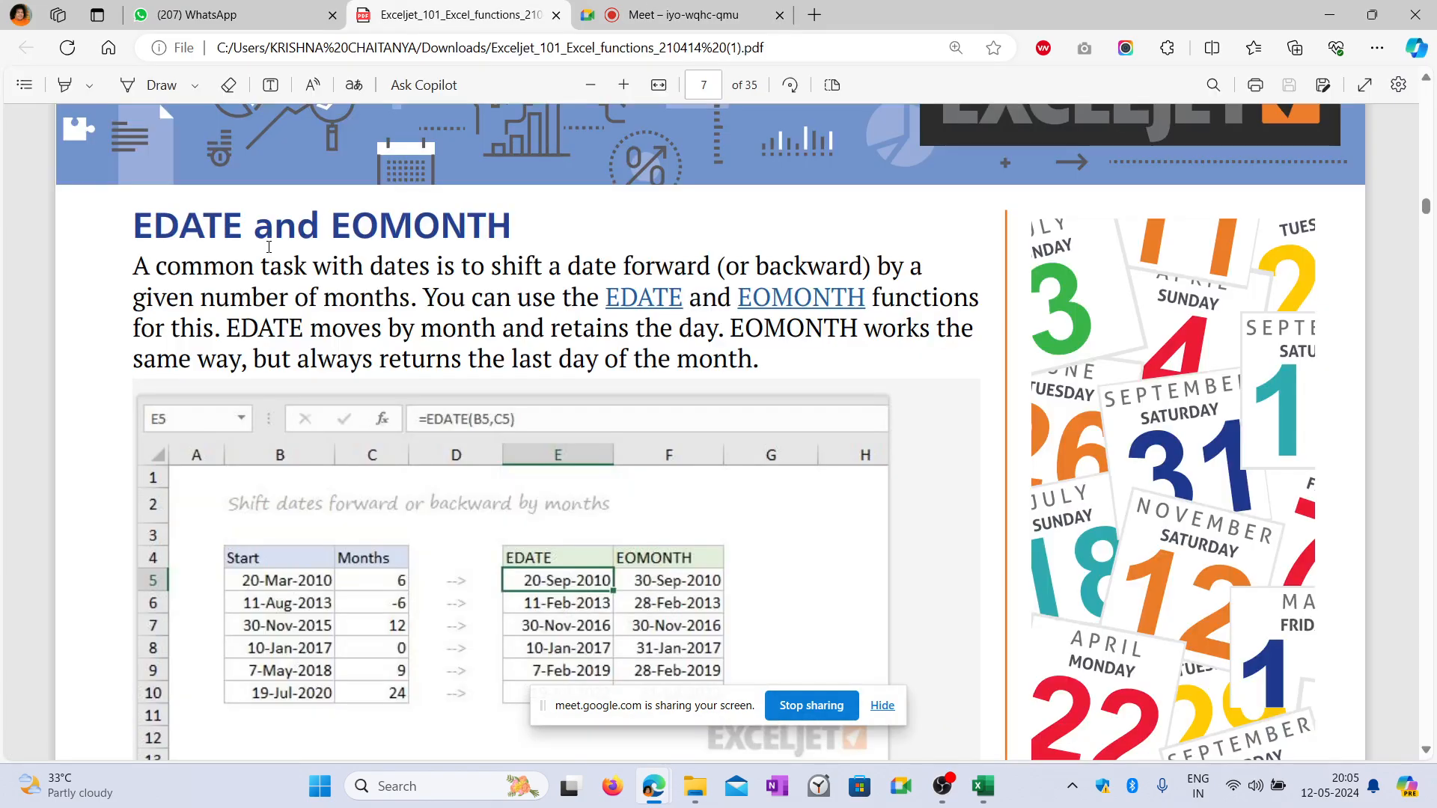
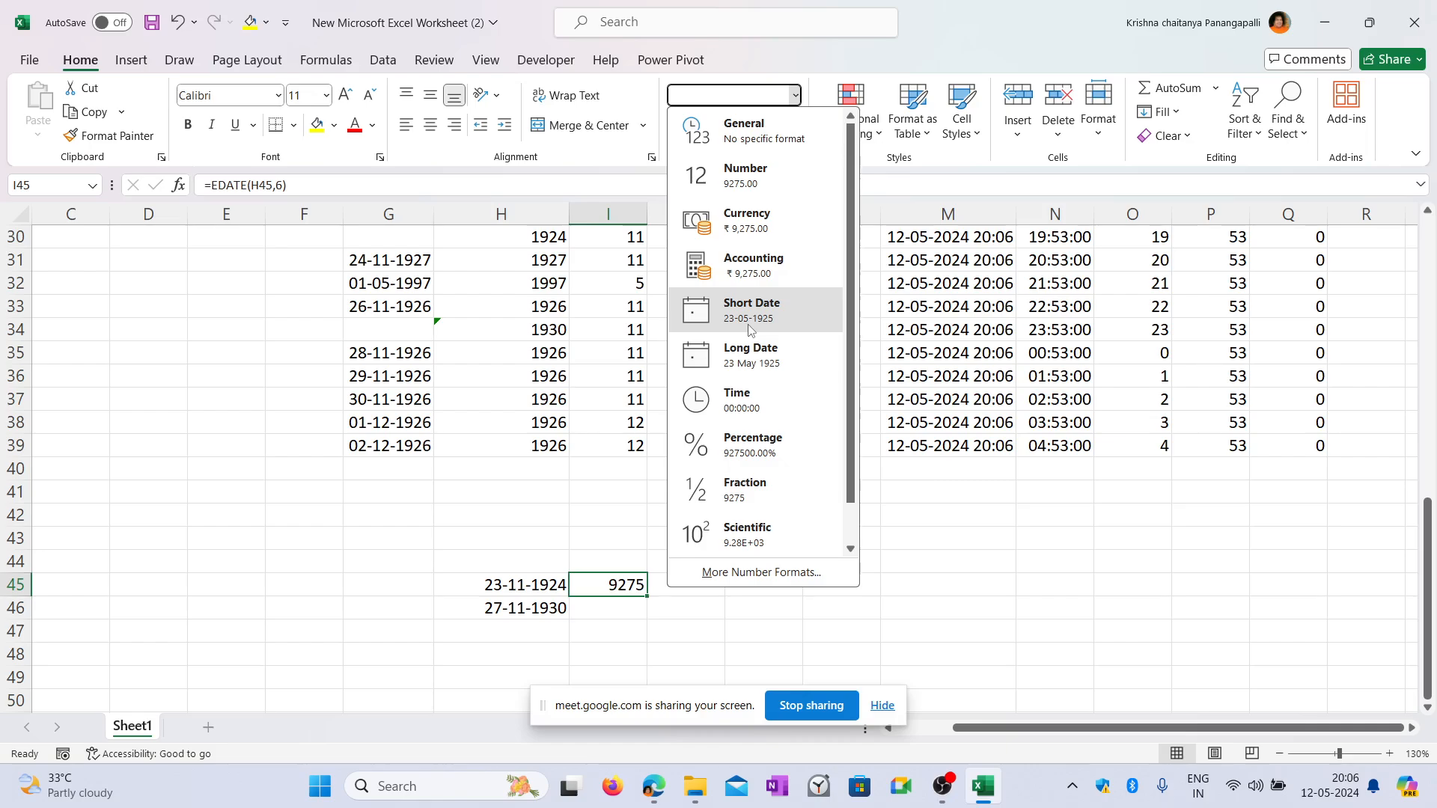
Format the EDATE result in I45 as Short Date and compare it with the start date in H45.
left_click(751, 310)
left_click(559, 585)
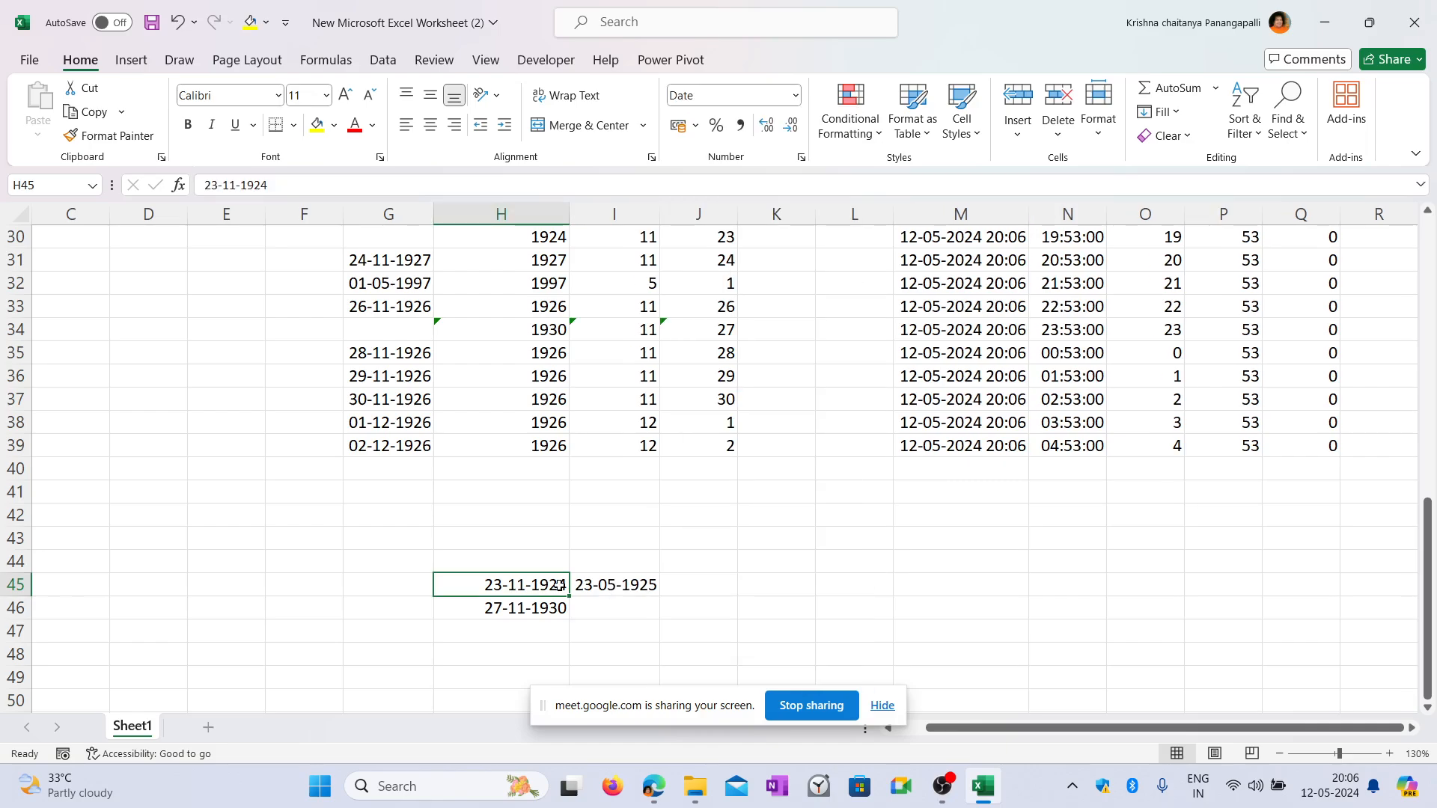
left_click(621, 586)
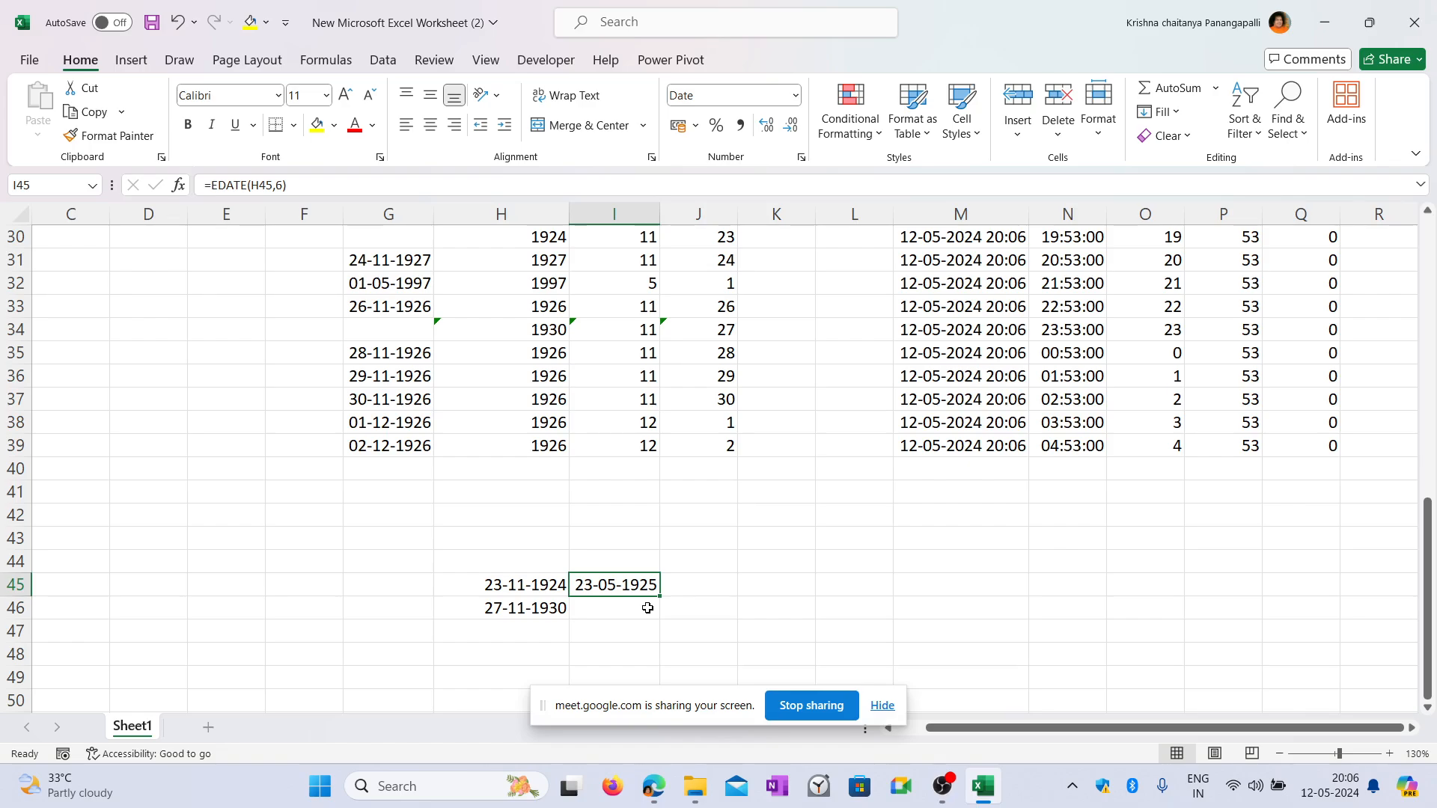
Enter the heading ACTUAL DATE in H44 above the start date.
left_click(541, 569)
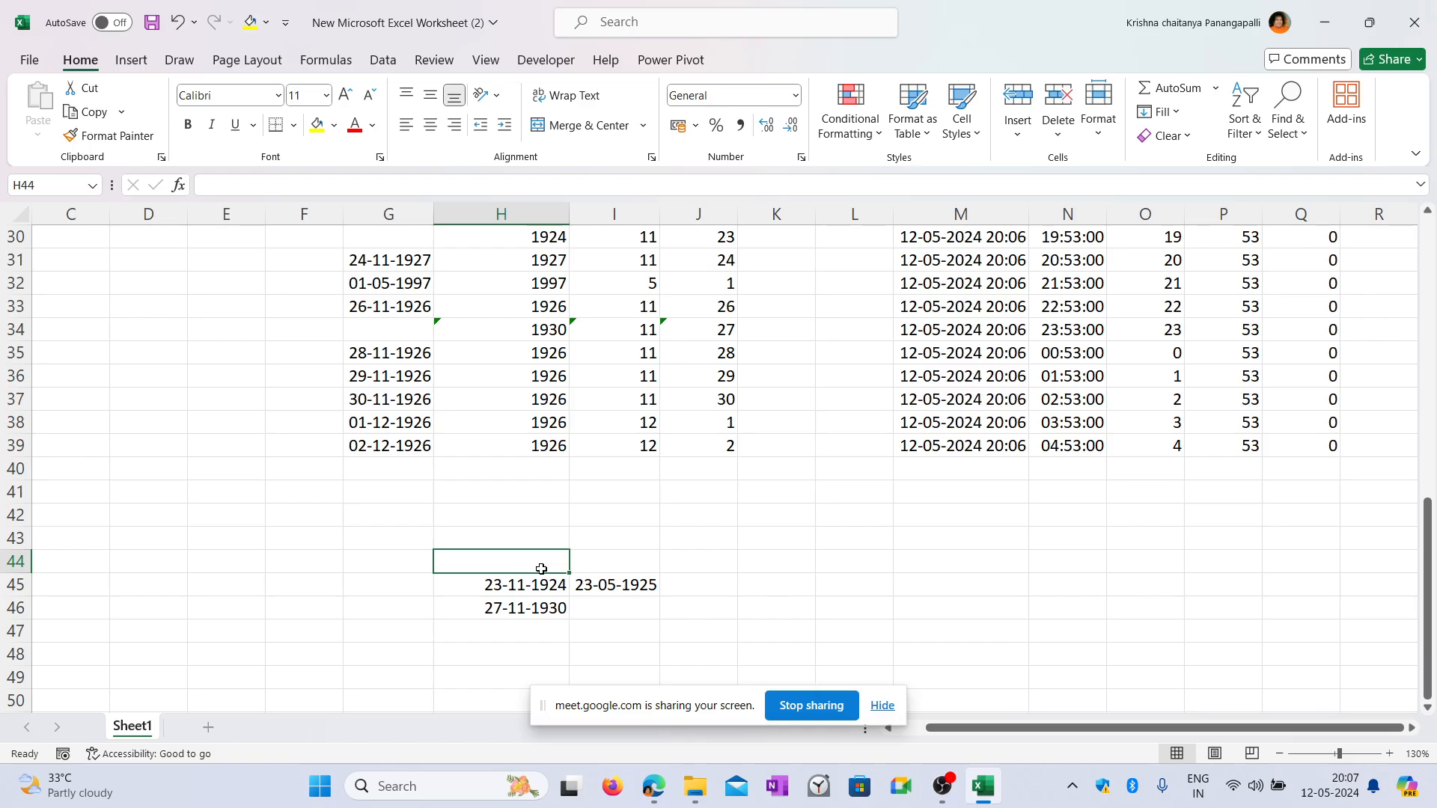
type("ACTUAL DATE")
key("Tab")
type("+6")
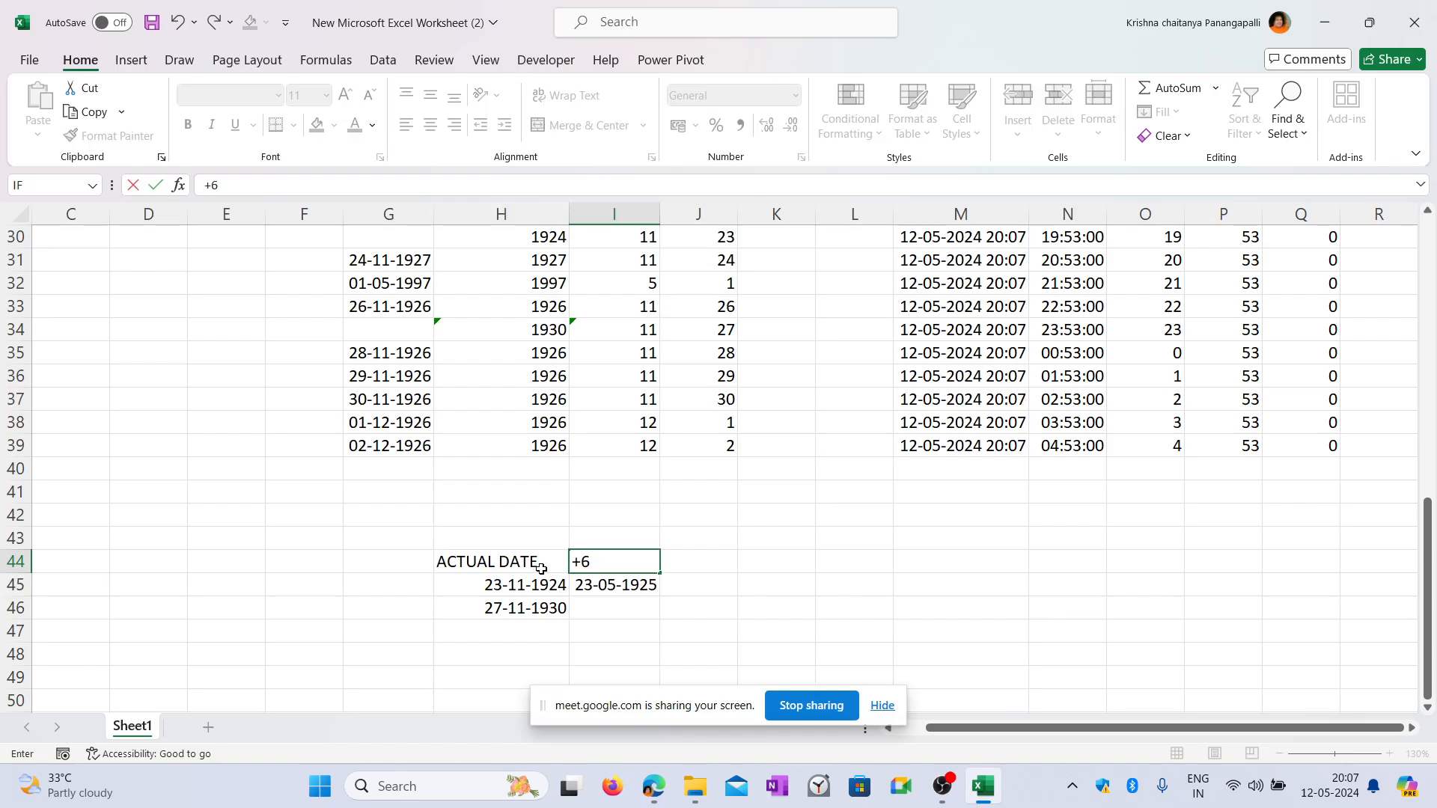
type("MONTHS")
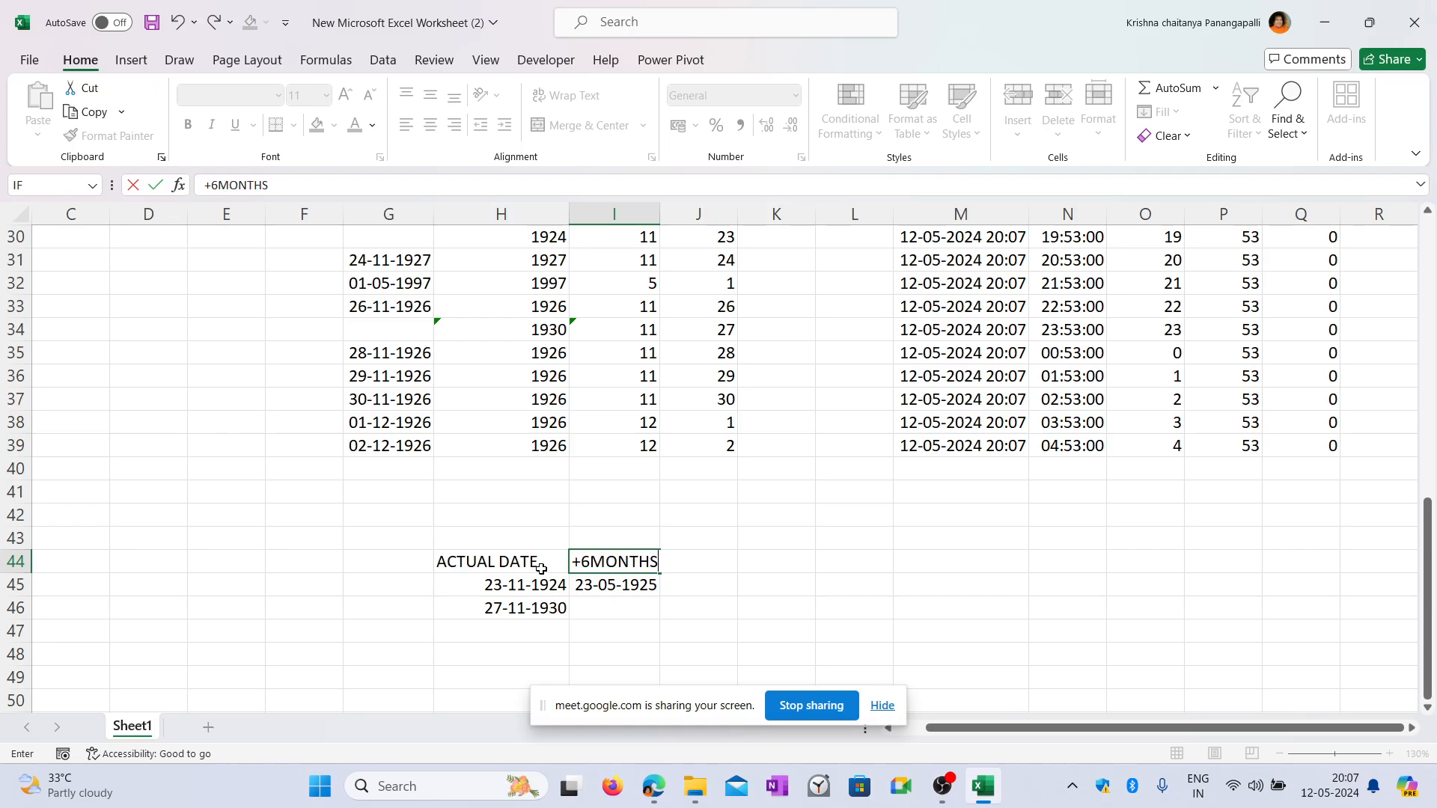
key("Return")
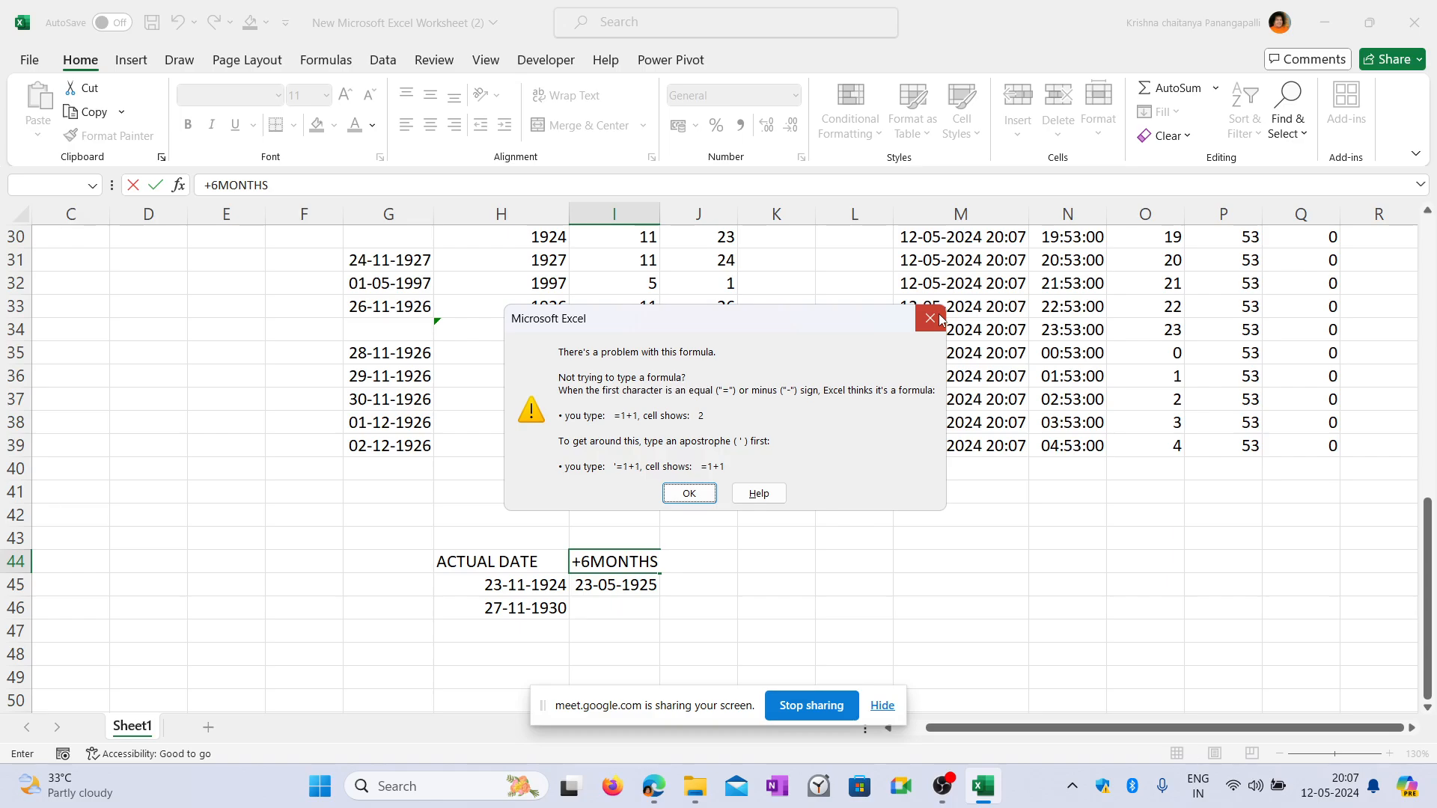
left_click(935, 319)
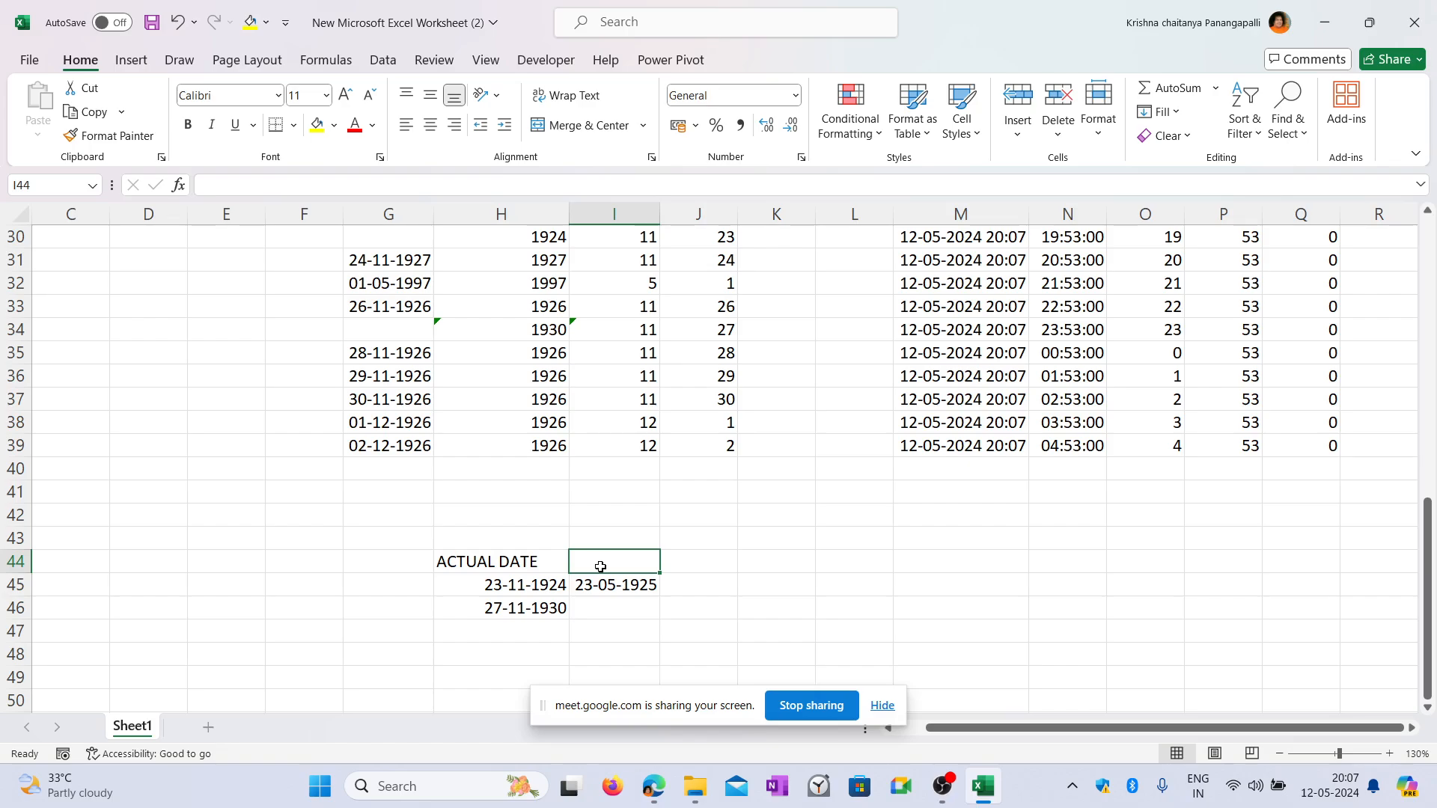
Enter the heading 6MONTHS in I44 above the EDATE result.
type("6MONTHS")
key("Return")
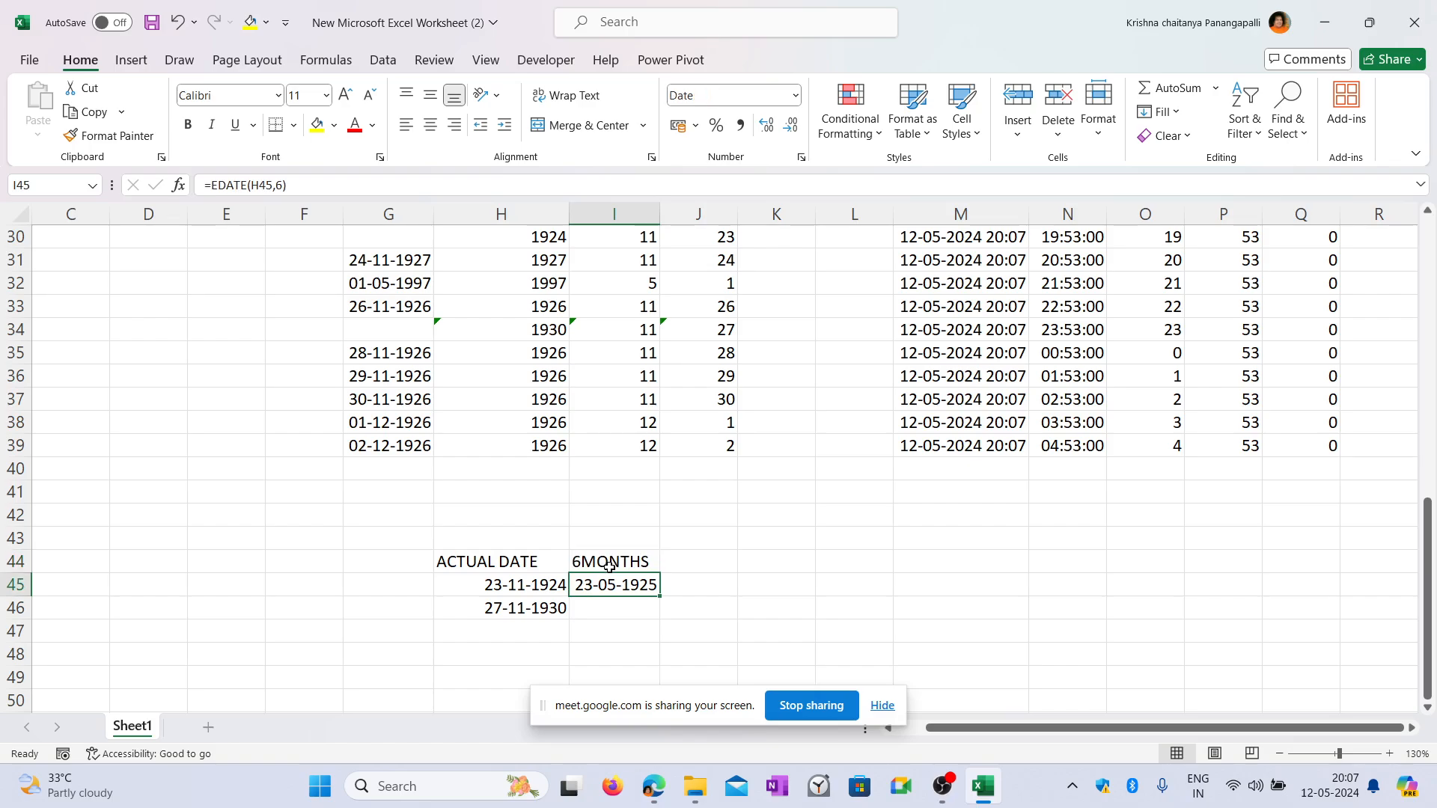
Change the months argument of the EDATE formula in I45 to -6.
left_click(274, 184)
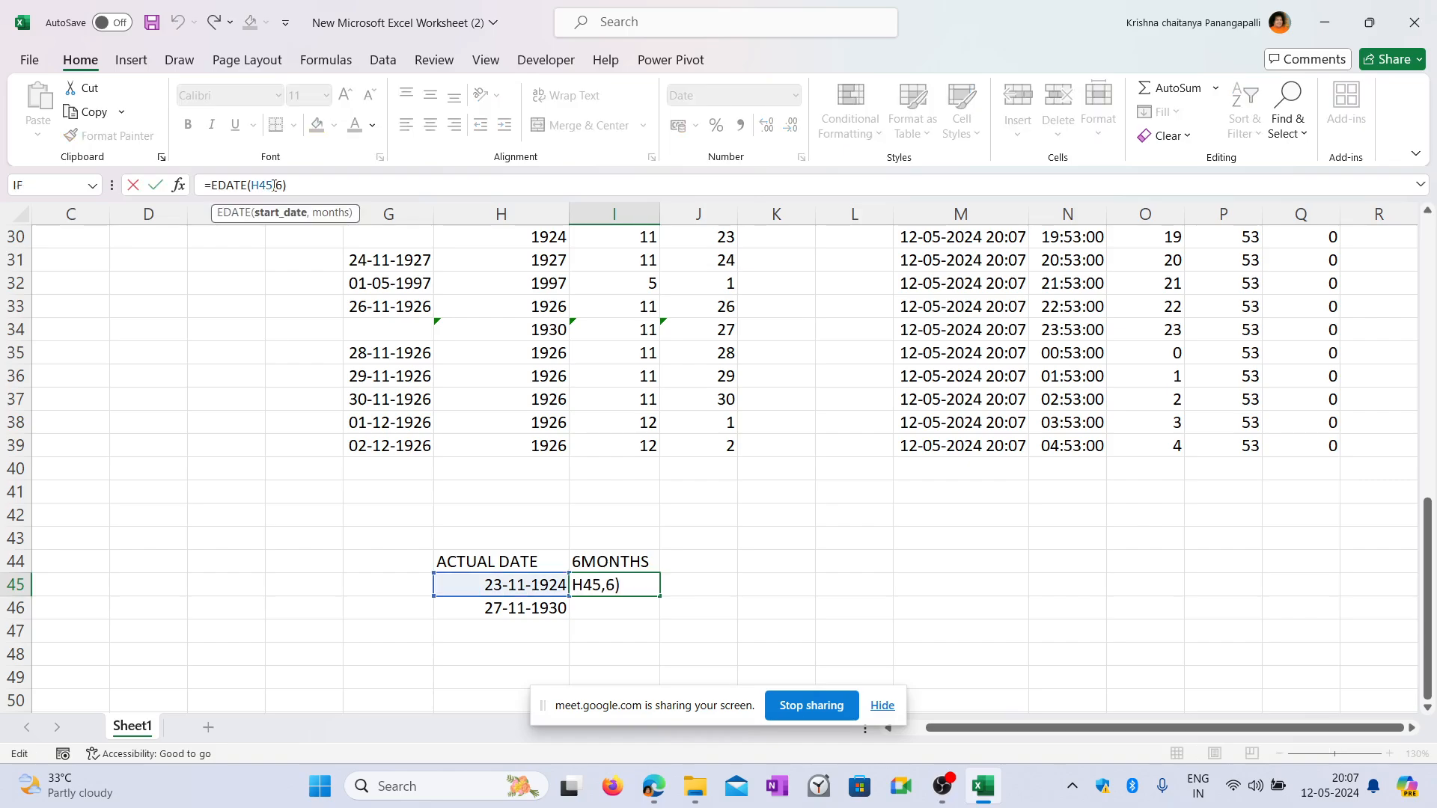
left_click(281, 186)
key("Return")
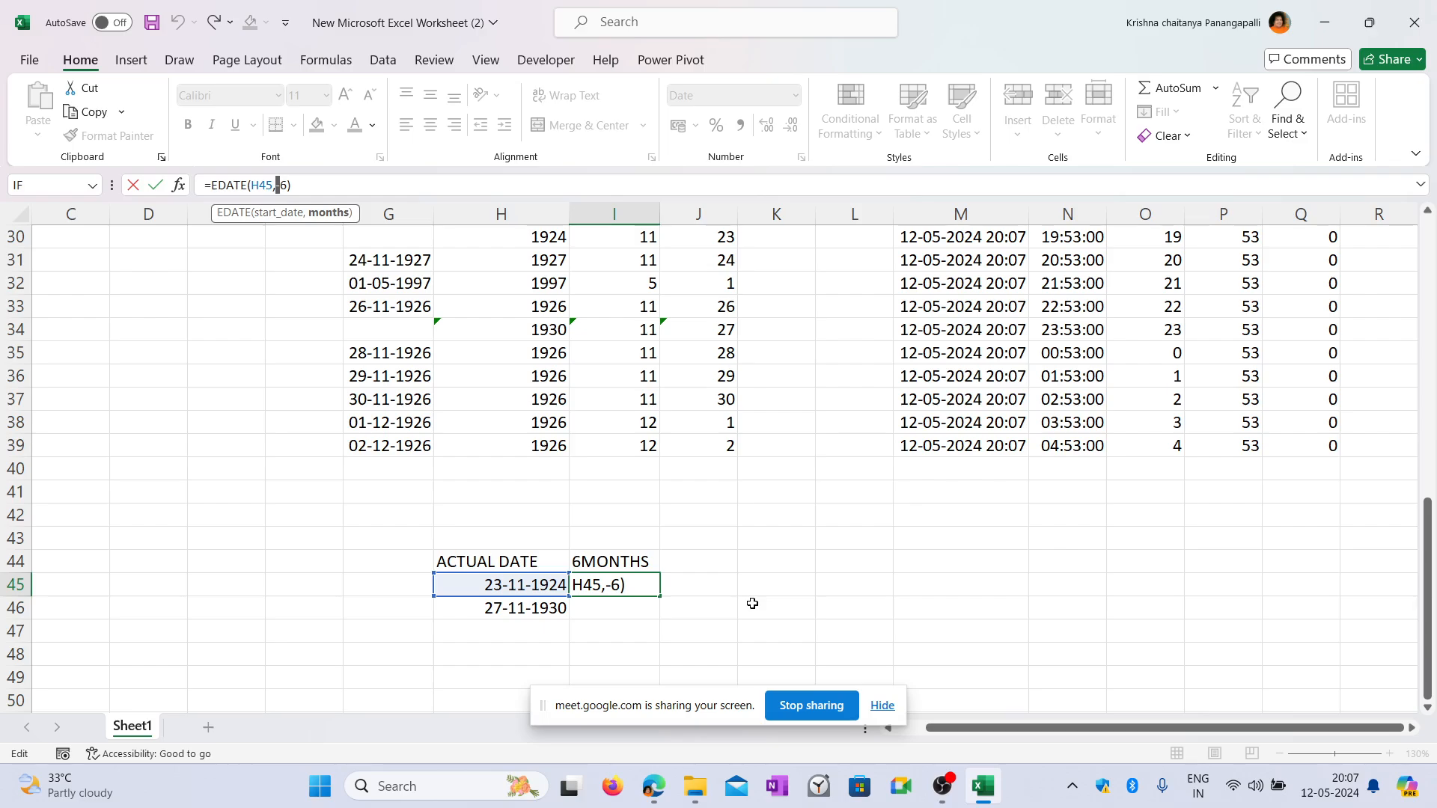
key("ctrl+Return")
left_click(510, 587)
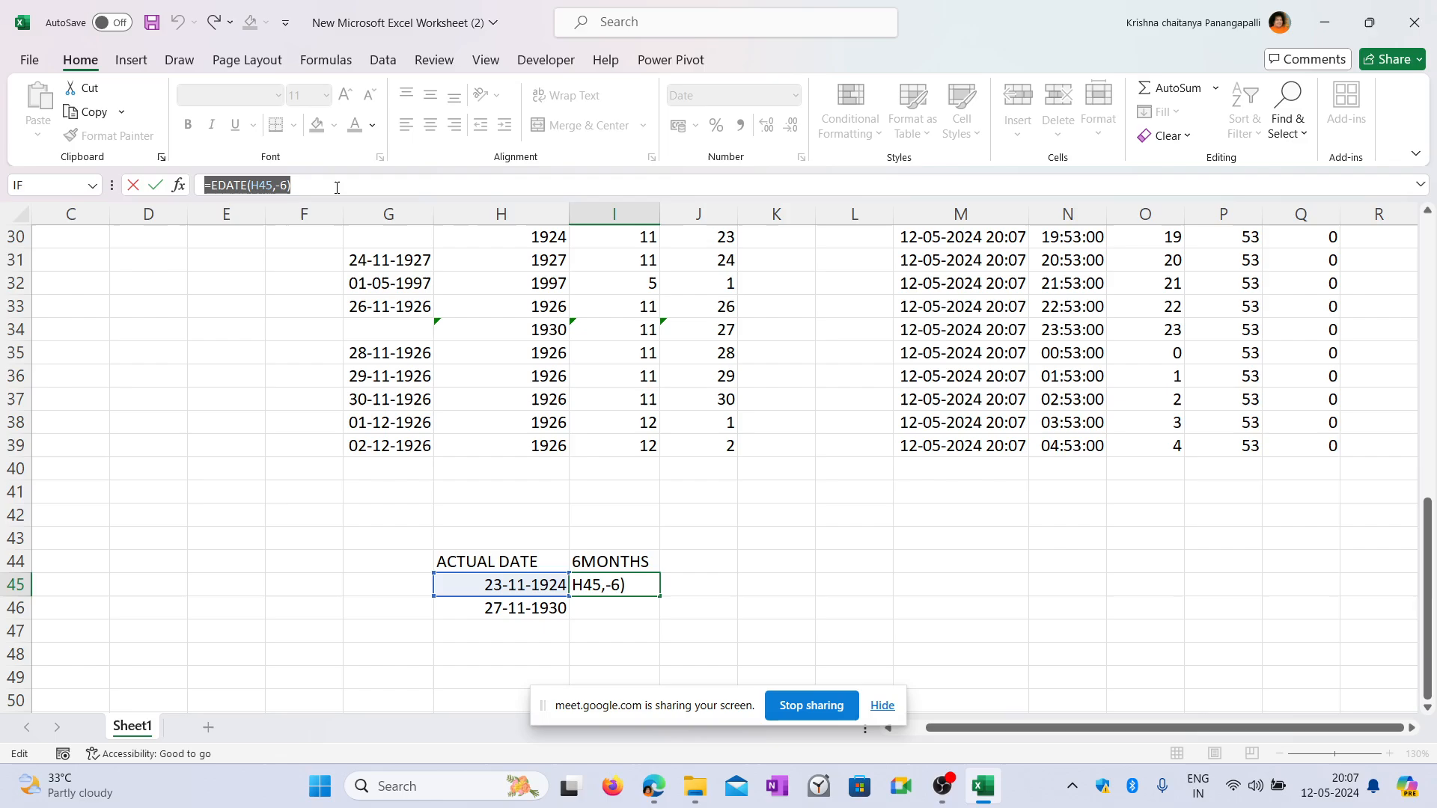
Replace the whole formula in I45 with =EDATE(H45,-6).
type("=EDATE(")
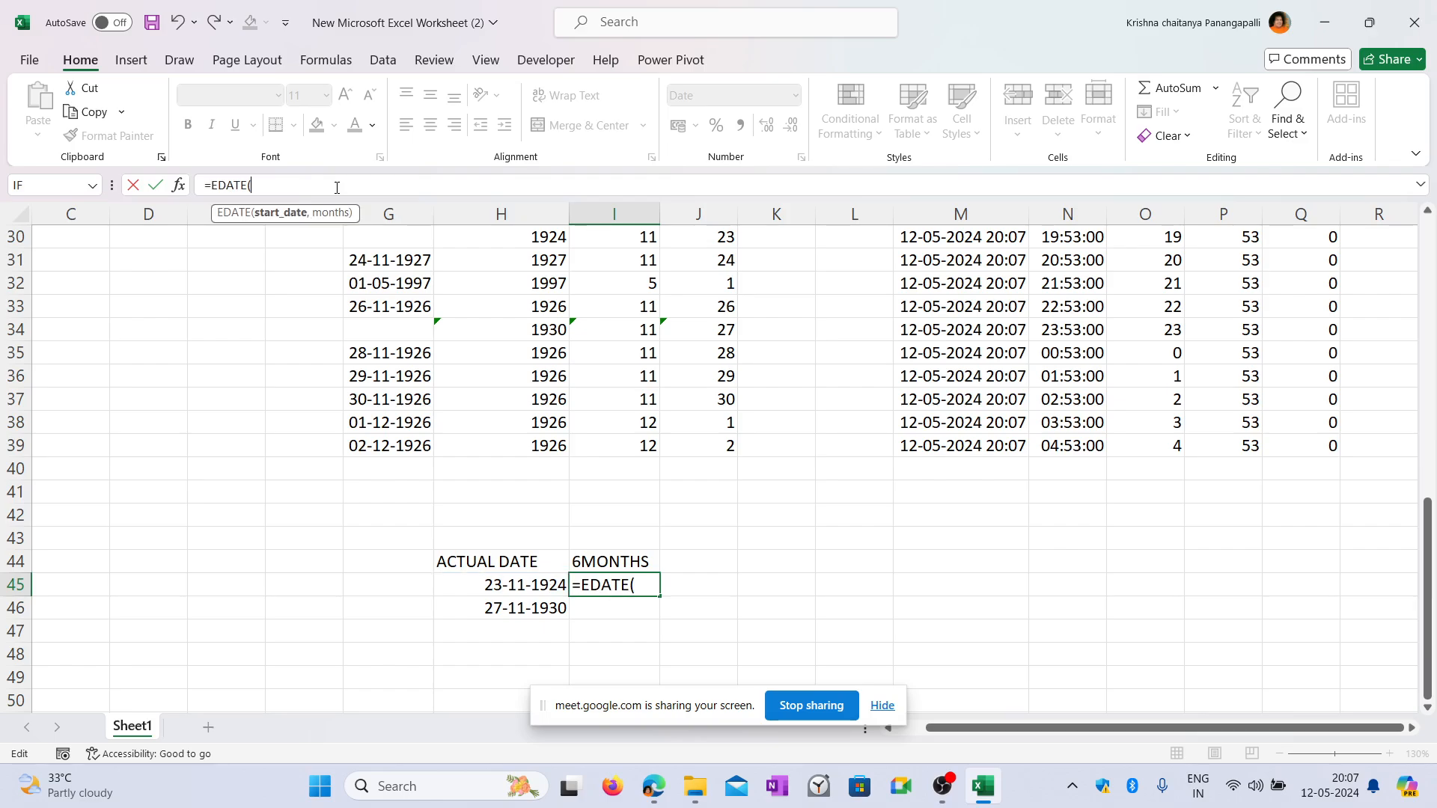
left_click(510, 583)
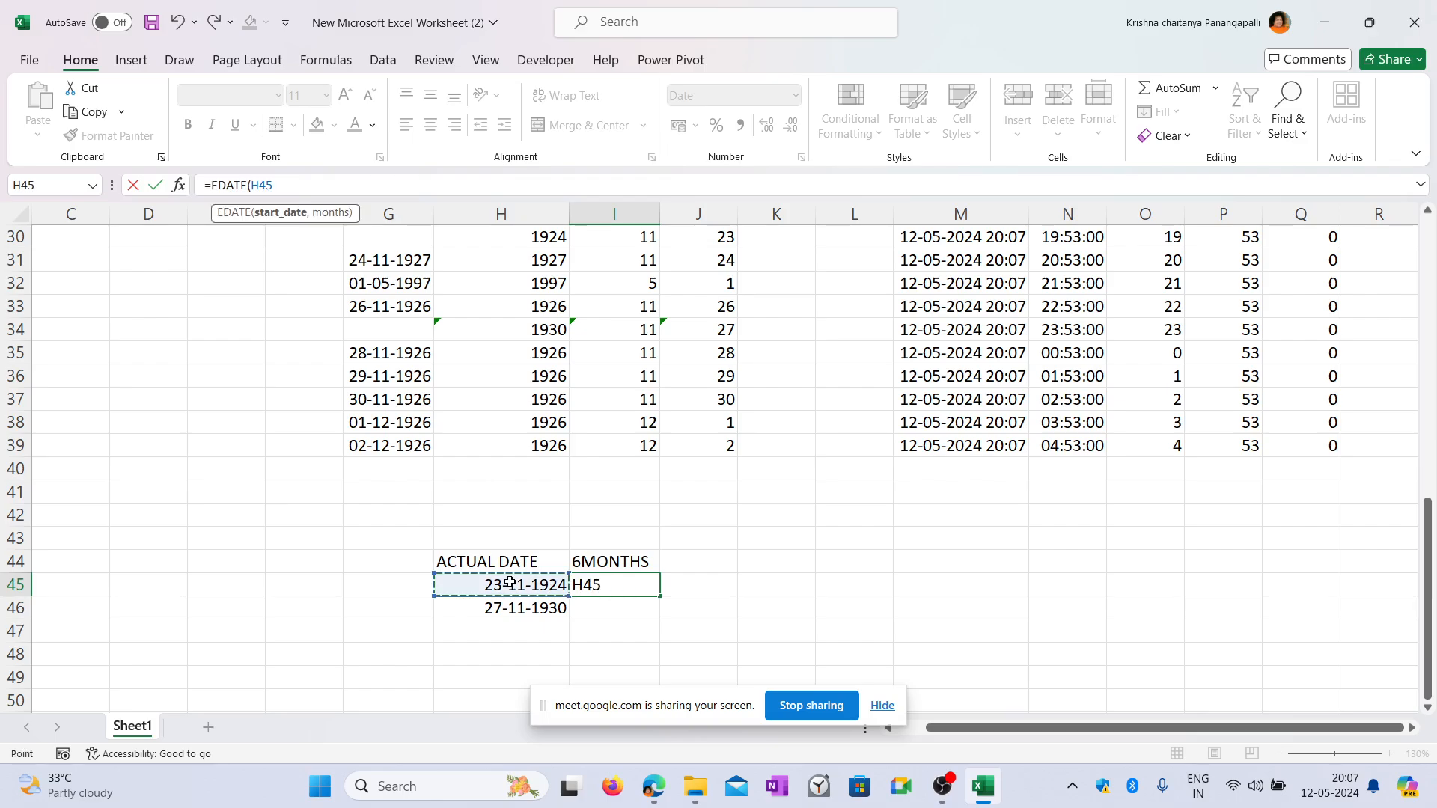
type(",-6)")
left_click(627, 587)
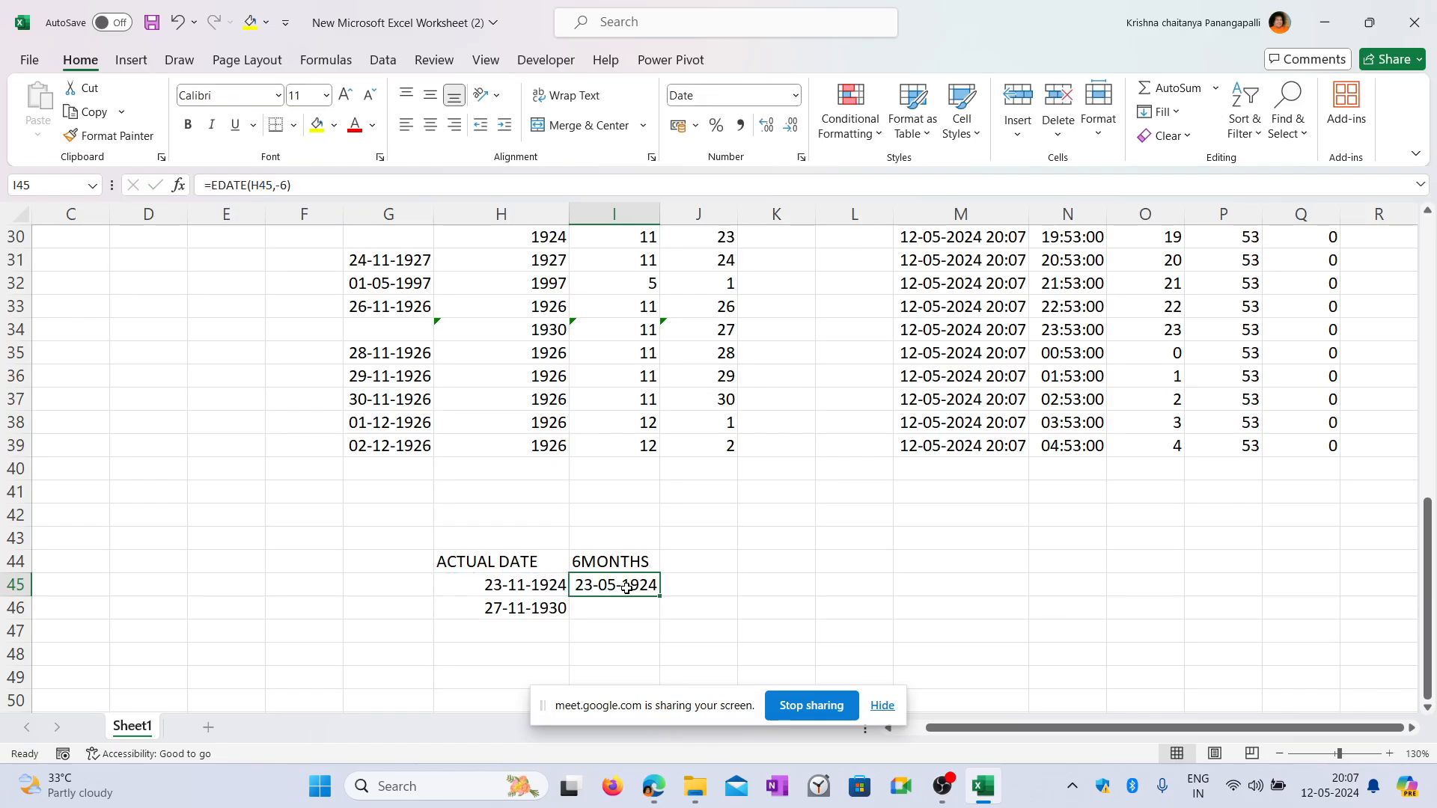
Write the formula =EDATE(H45,-6) in I45 once more and compare its result with the actual date in H45.
type("=EDATE(")
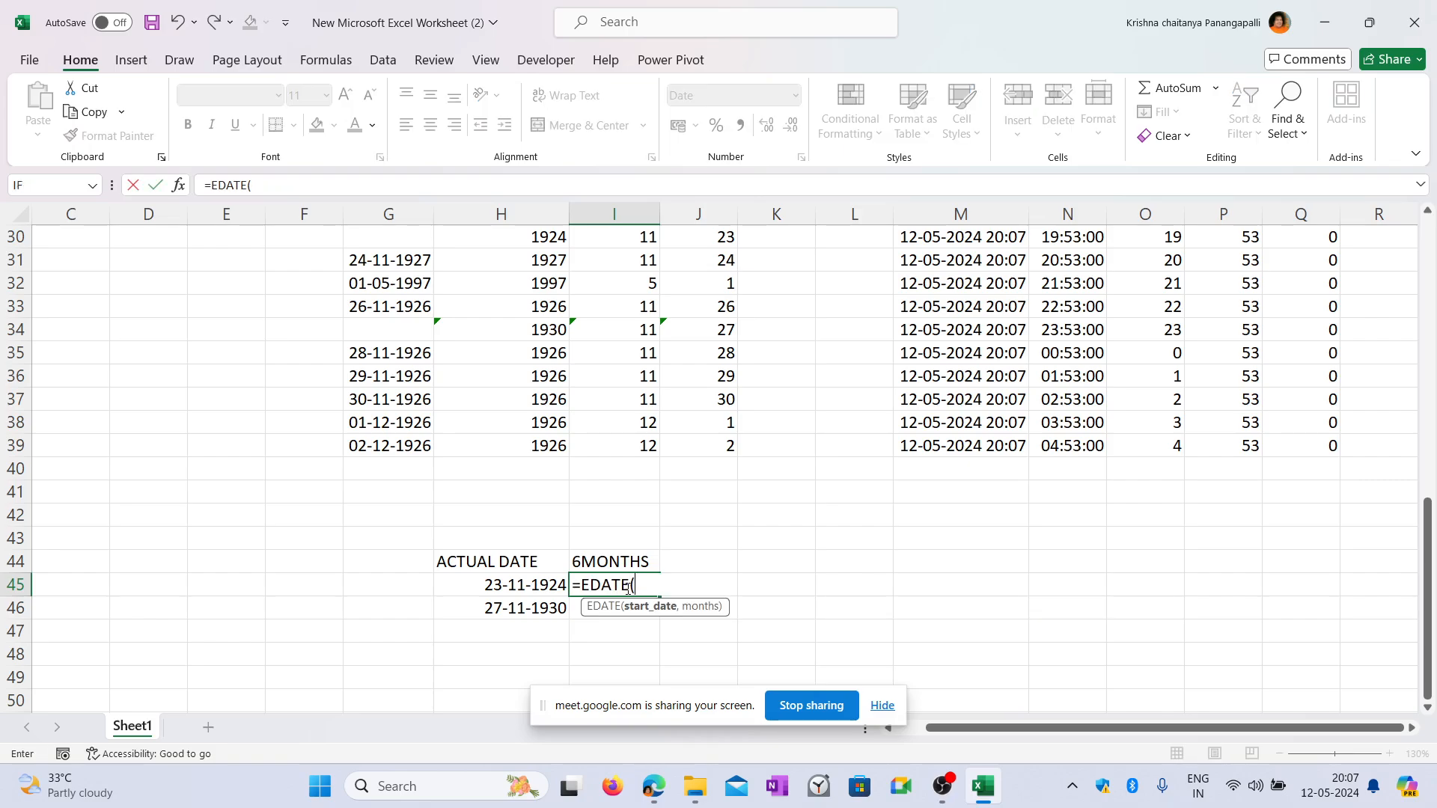
key("Left")
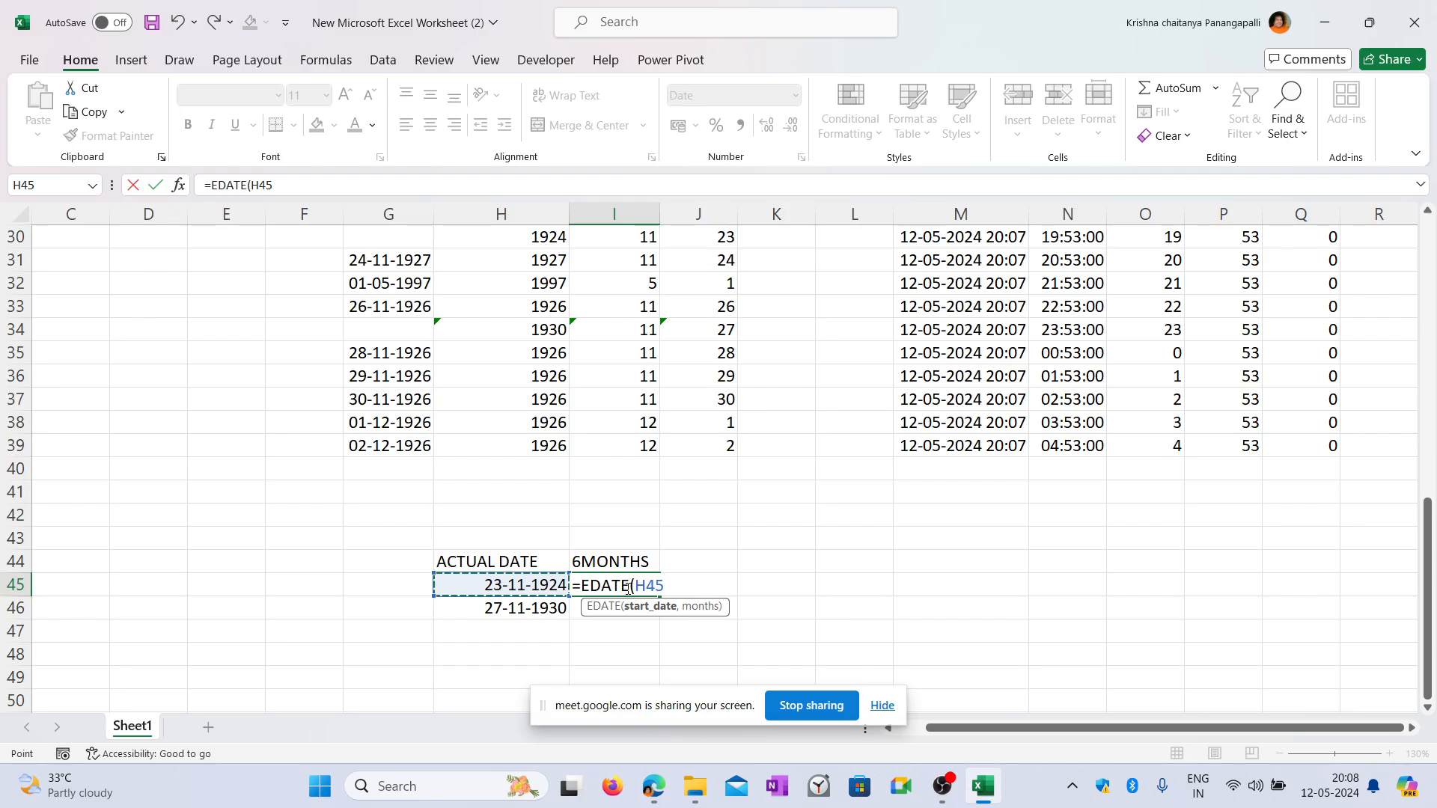
type(",-")
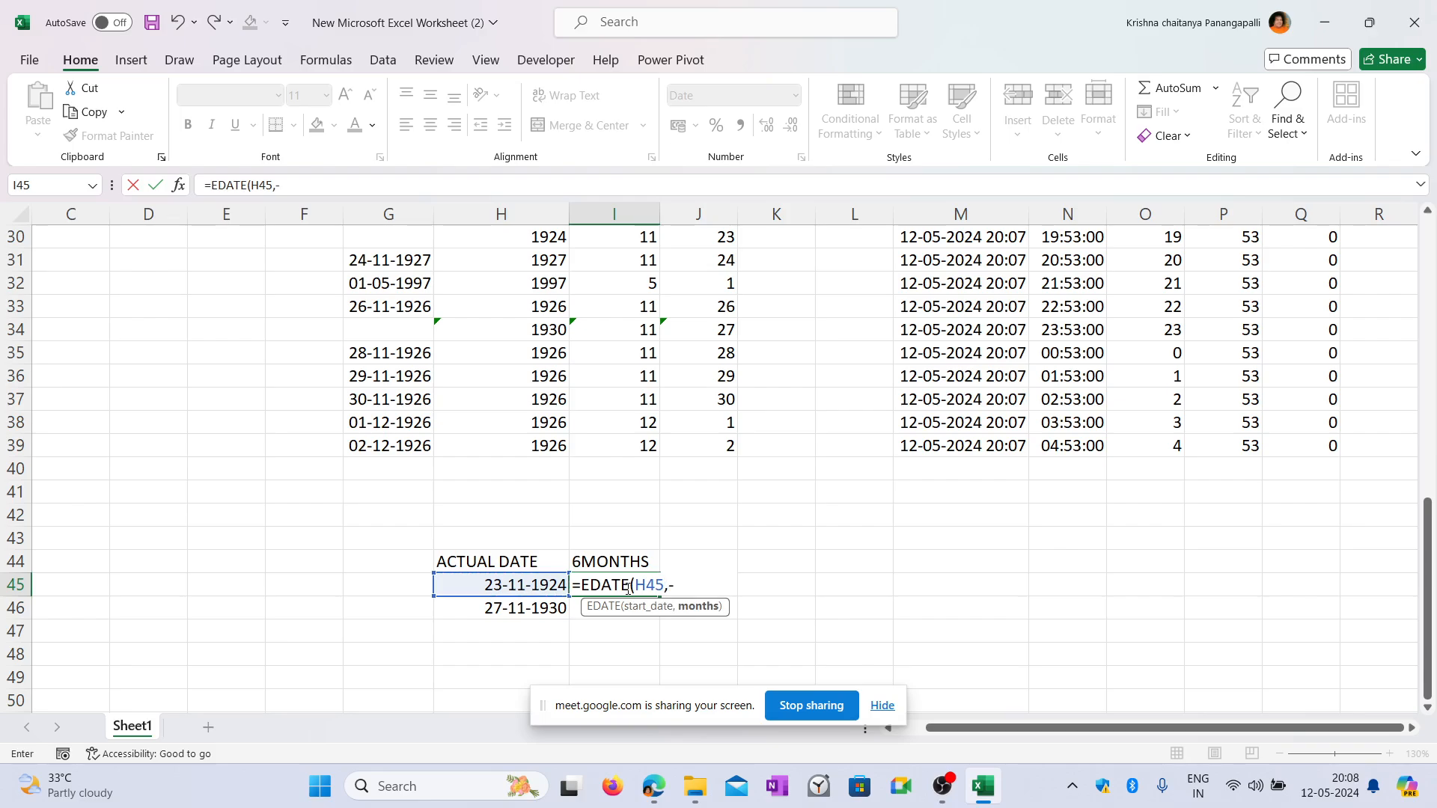
type("6)")
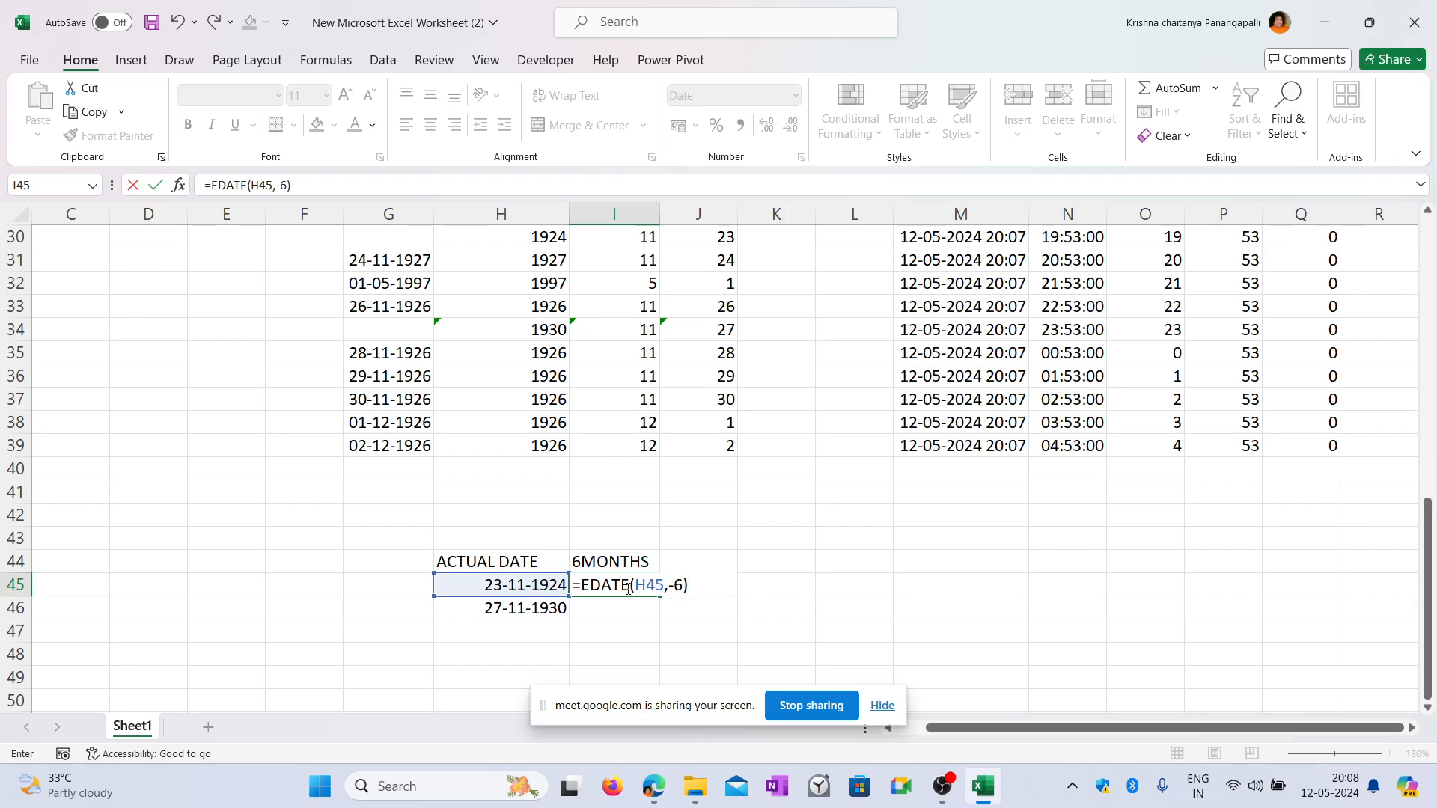
key("Return")
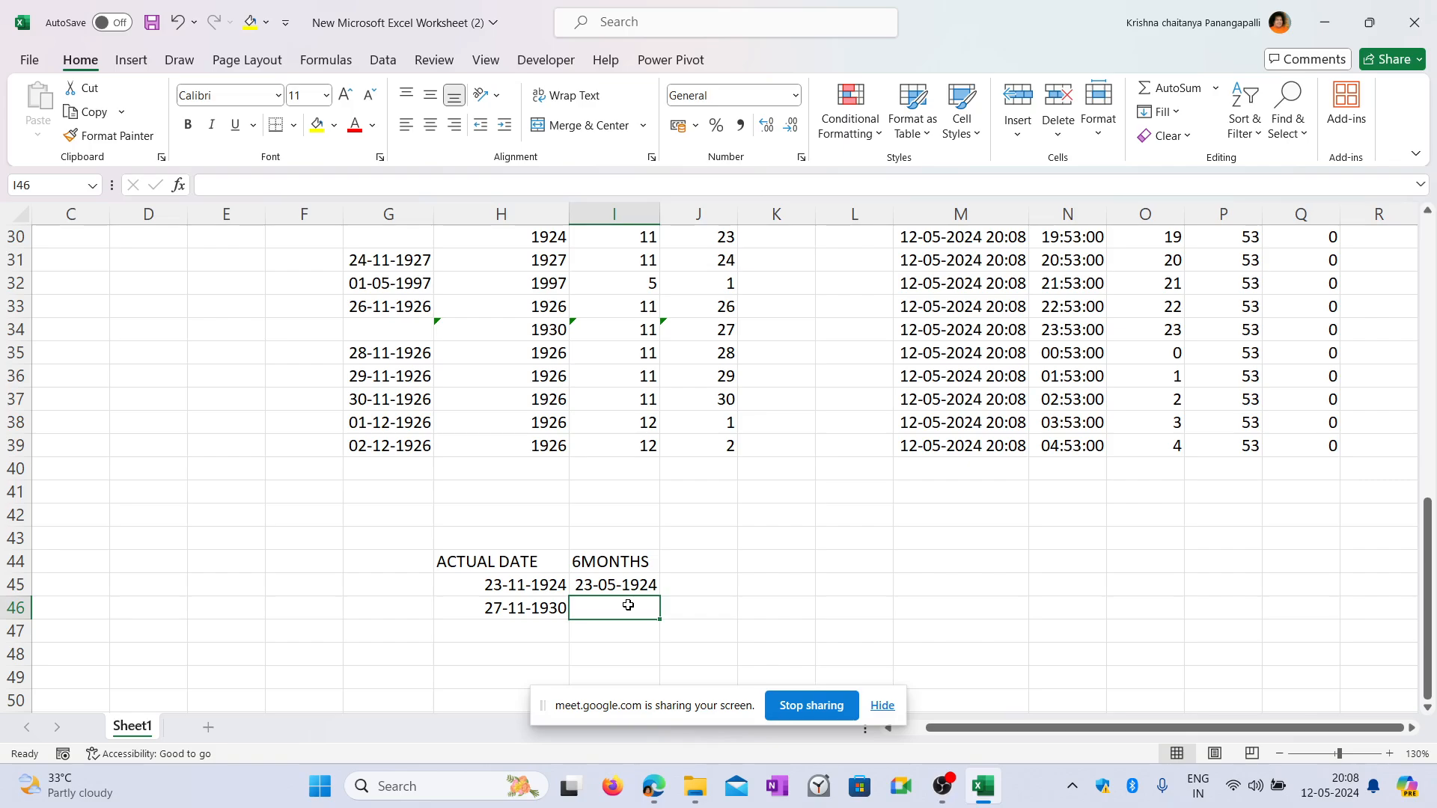
left_click(555, 590)
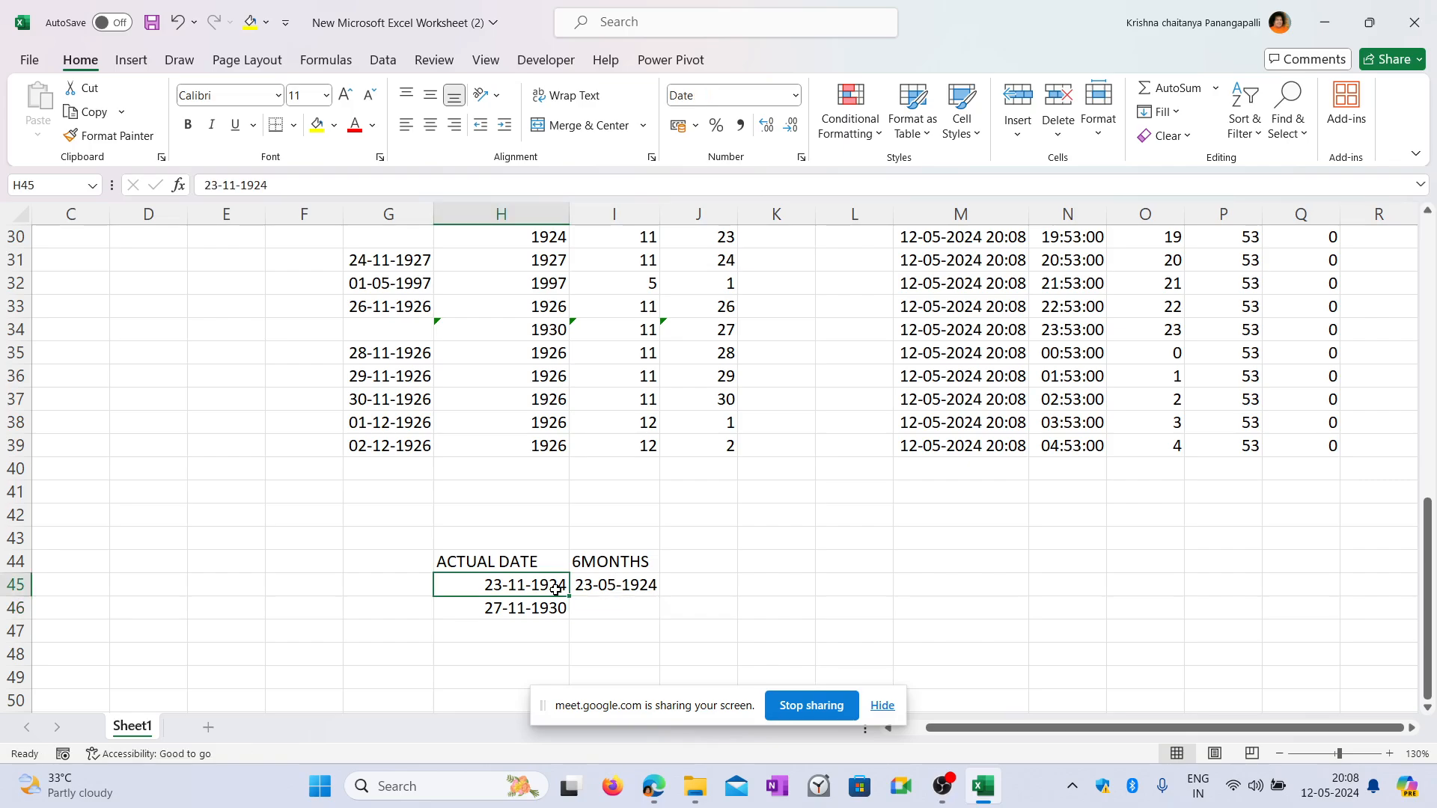
left_click(629, 589)
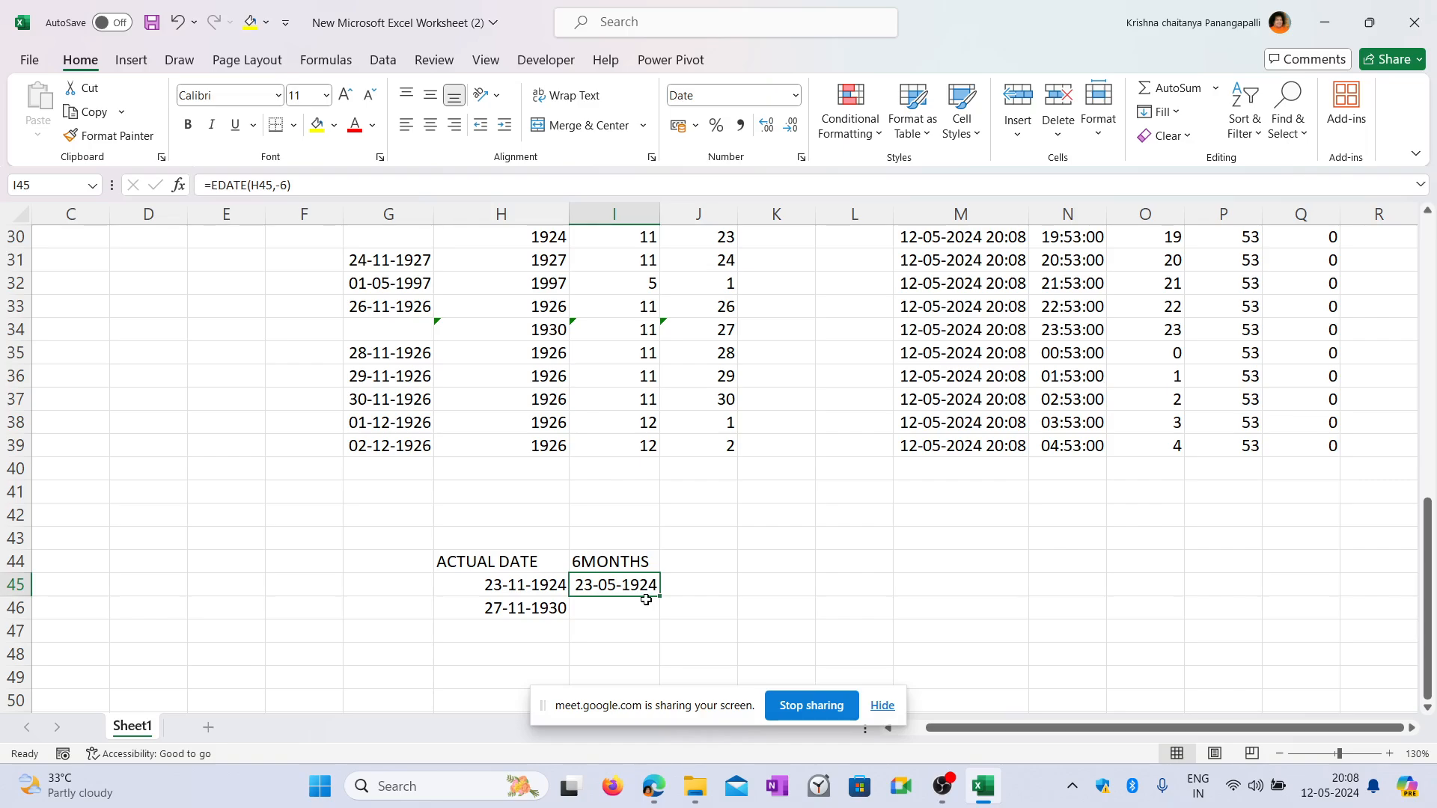
Enter the heading EODATE in L44.
left_click(822, 569)
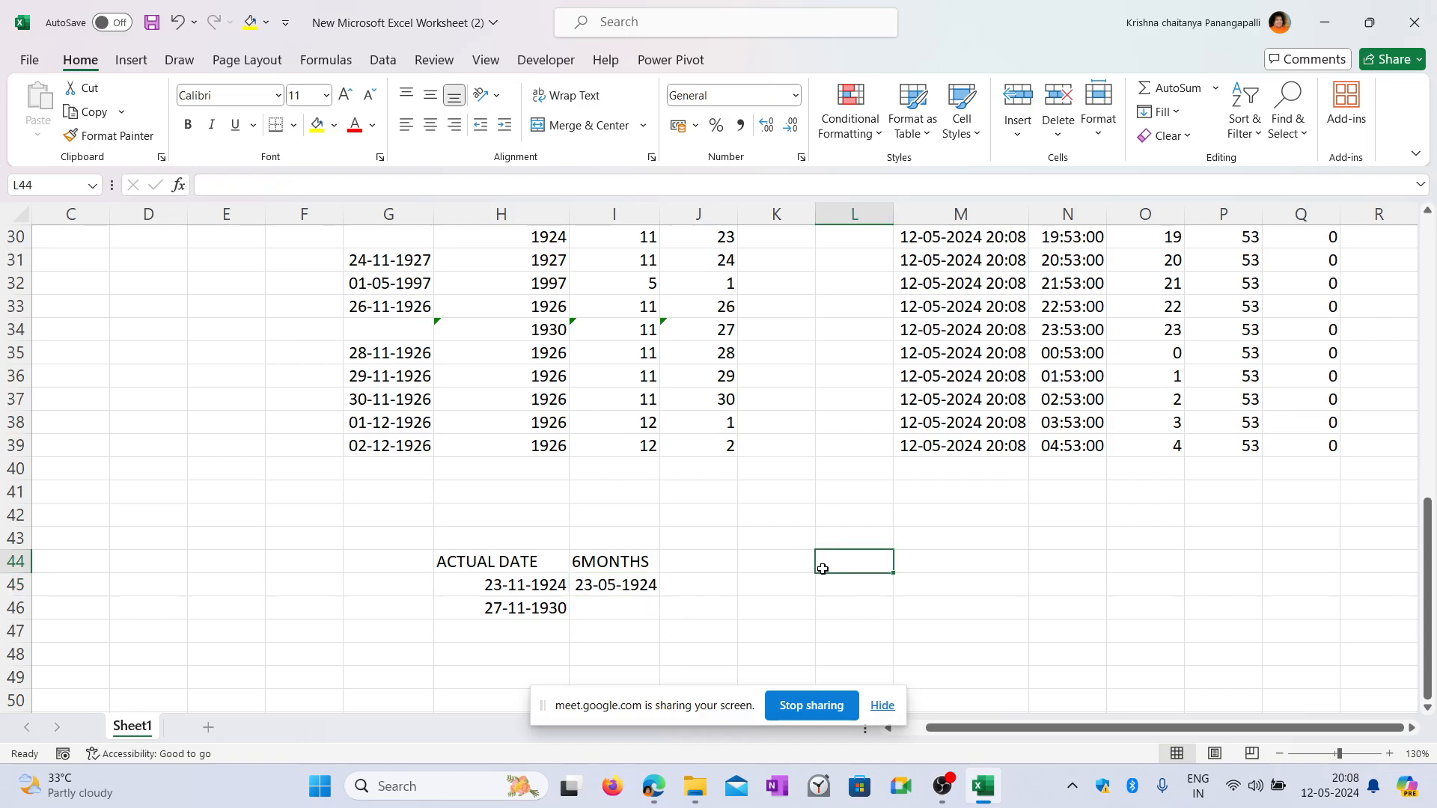
type("EO")
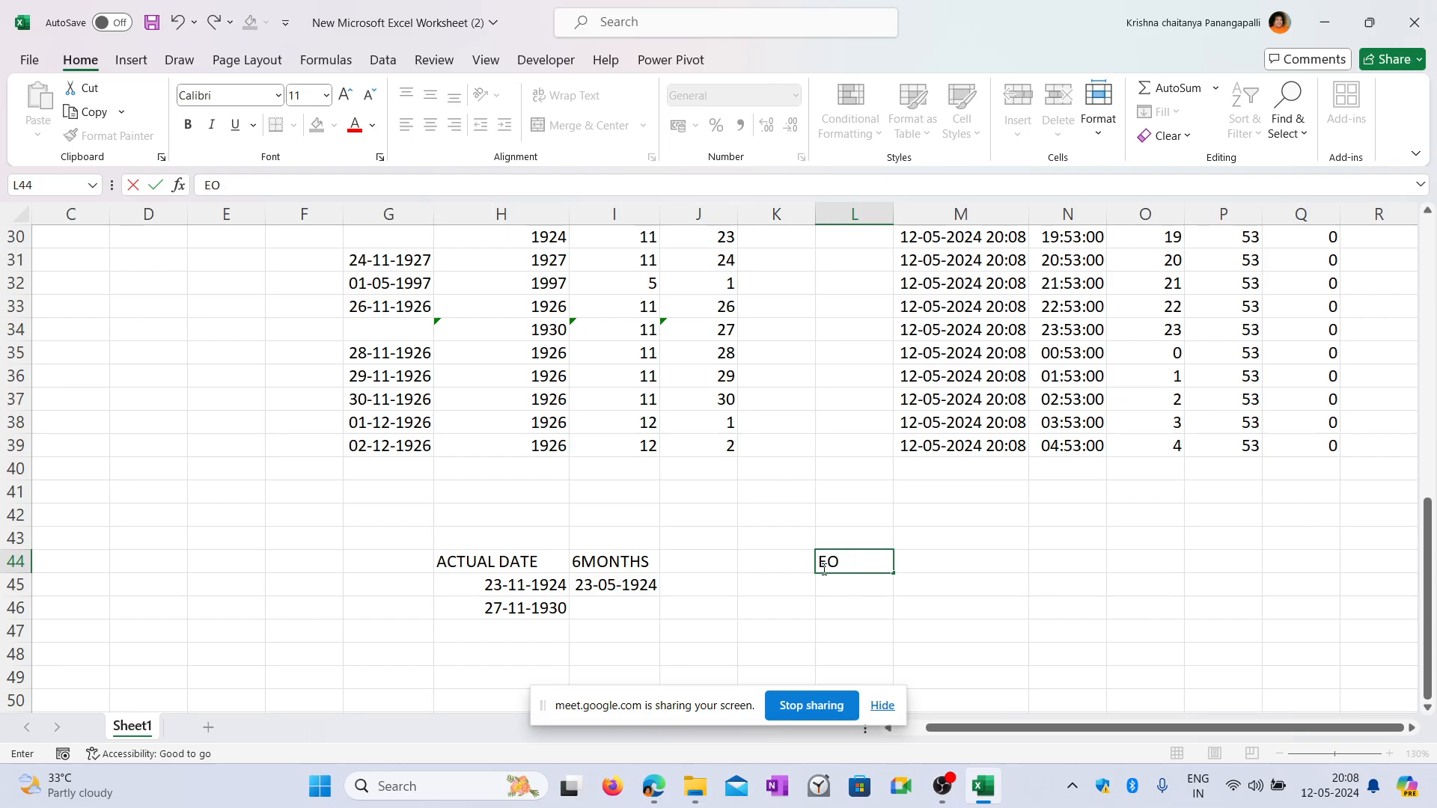
type("DATE")
key("Return")
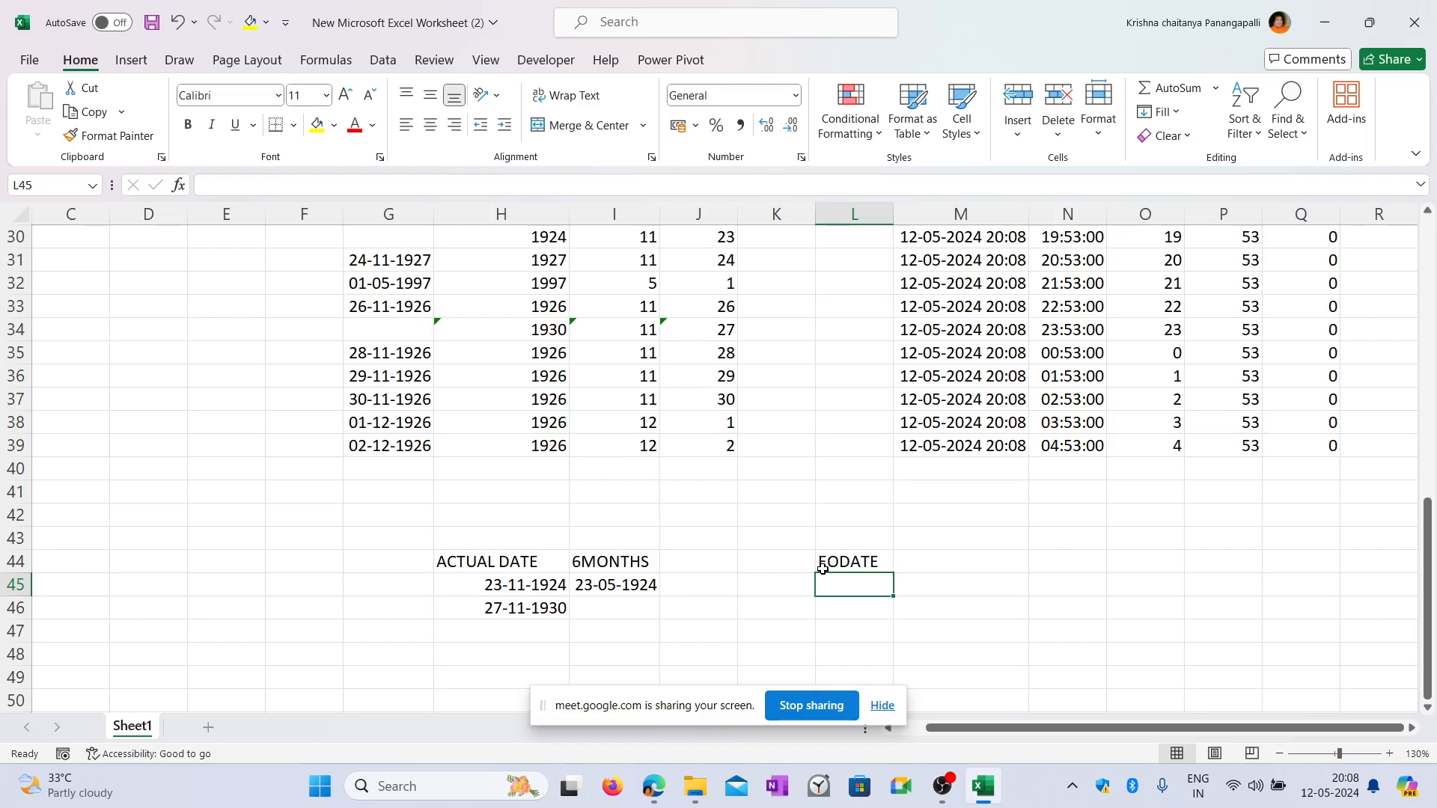
Enter the formula =EOMONTH(H45,6) in L45.
type("=E")
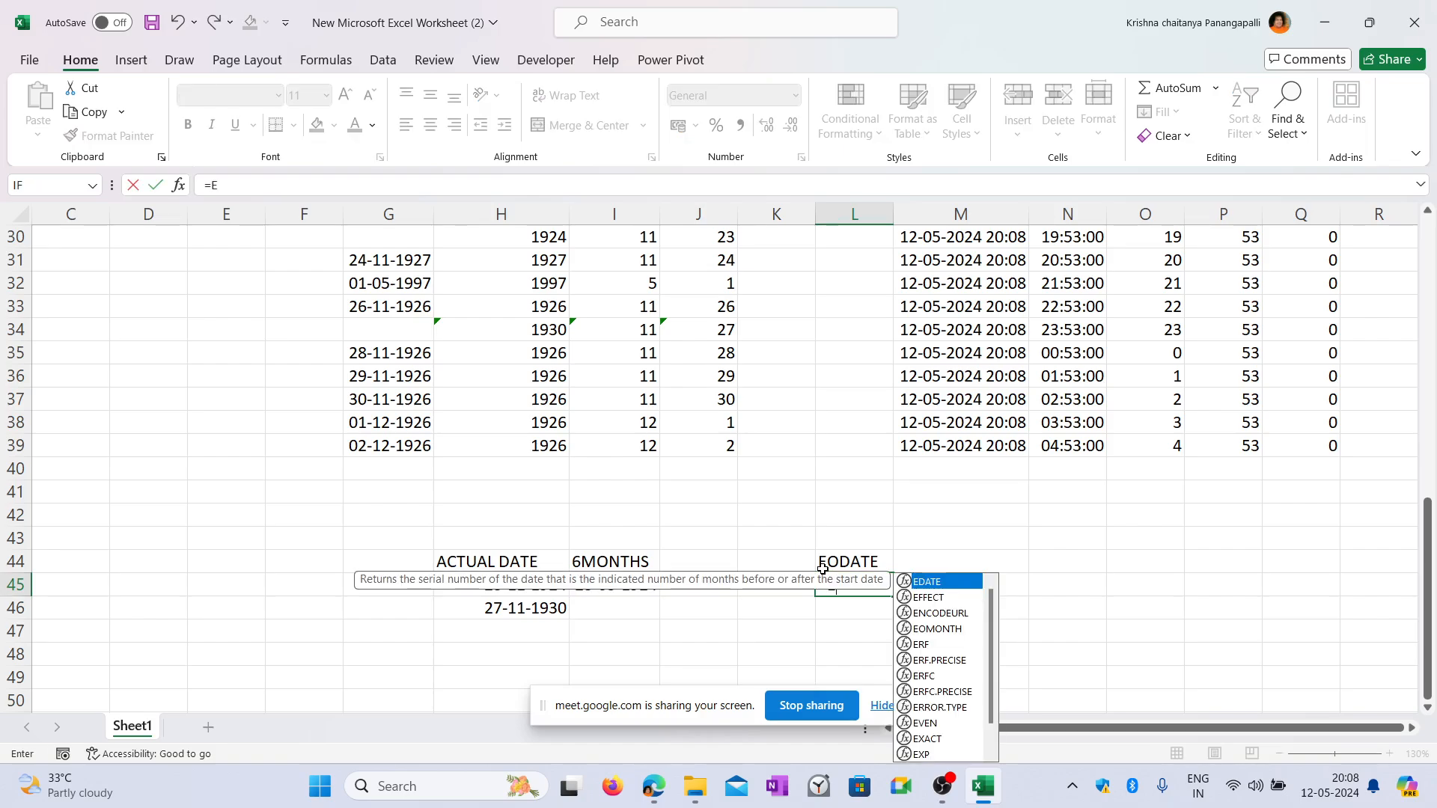
type("OMONTH(")
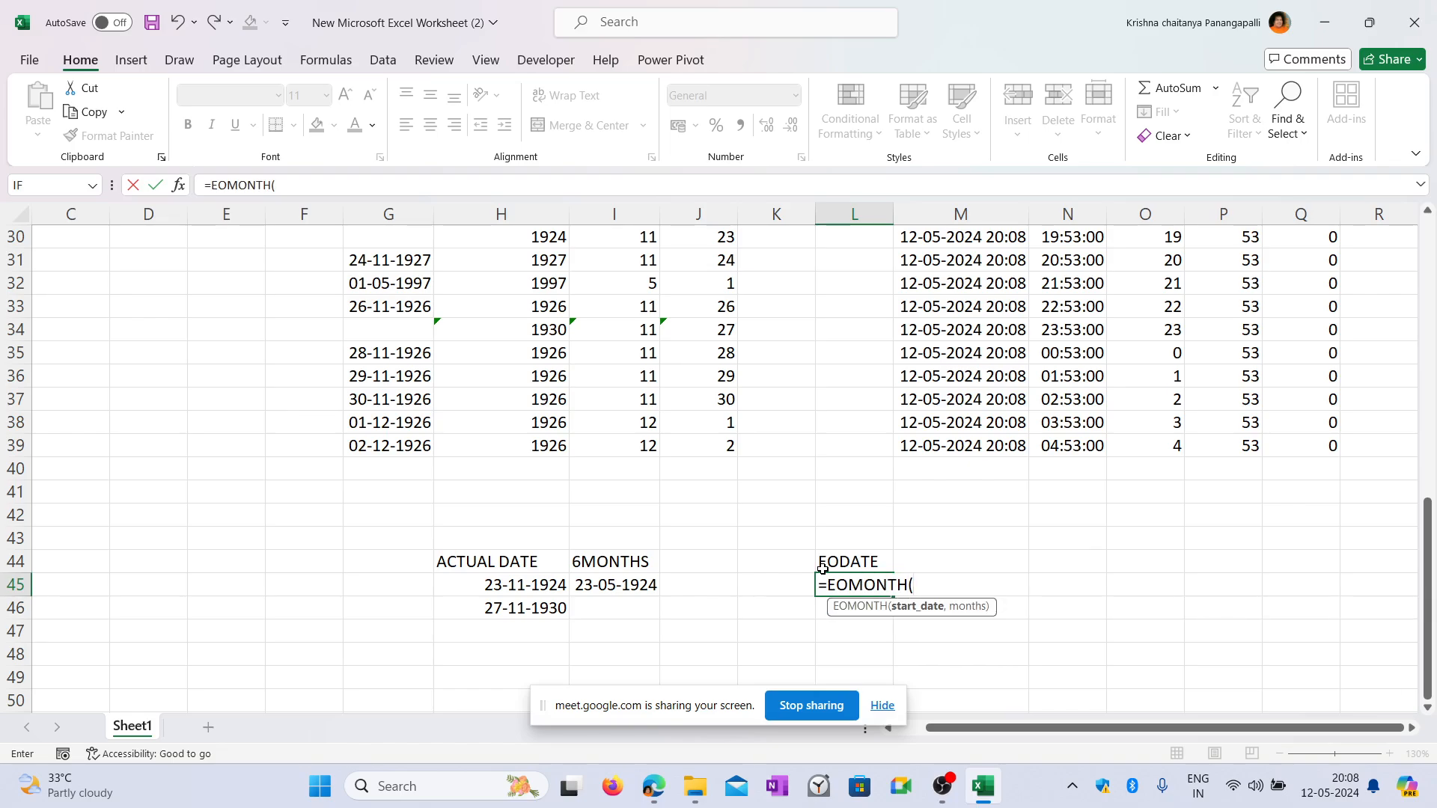
left_click(528, 588)
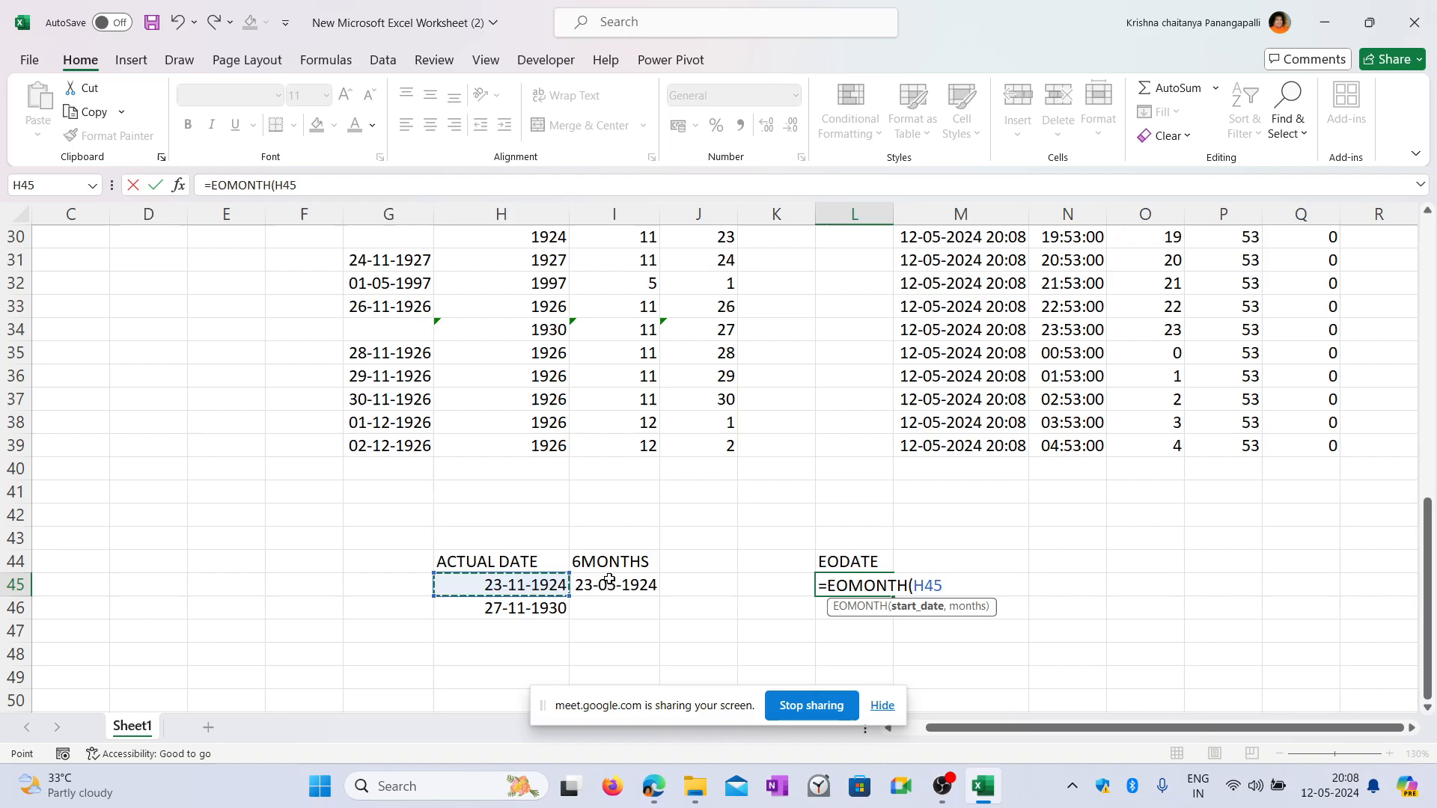
type(",")
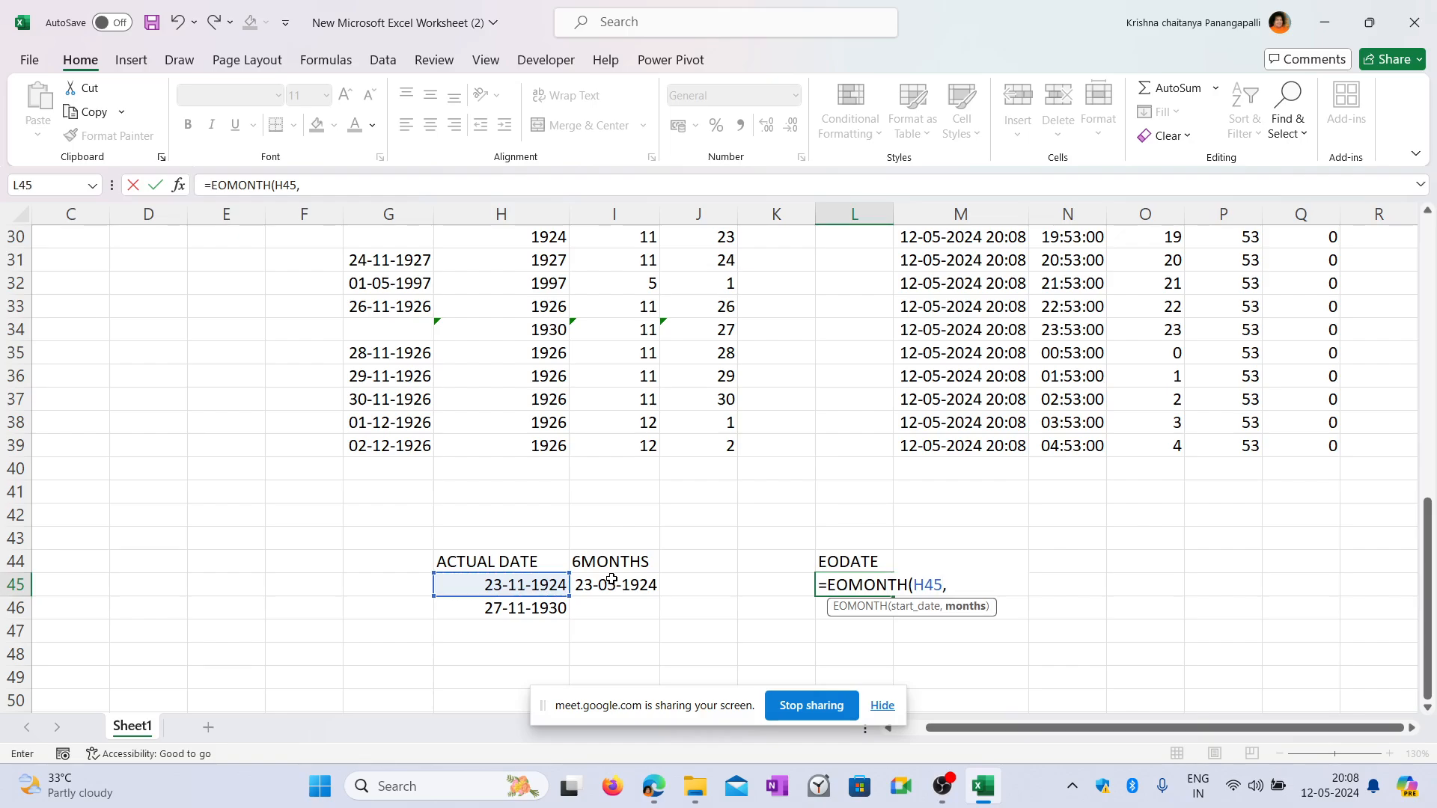
type("6)")
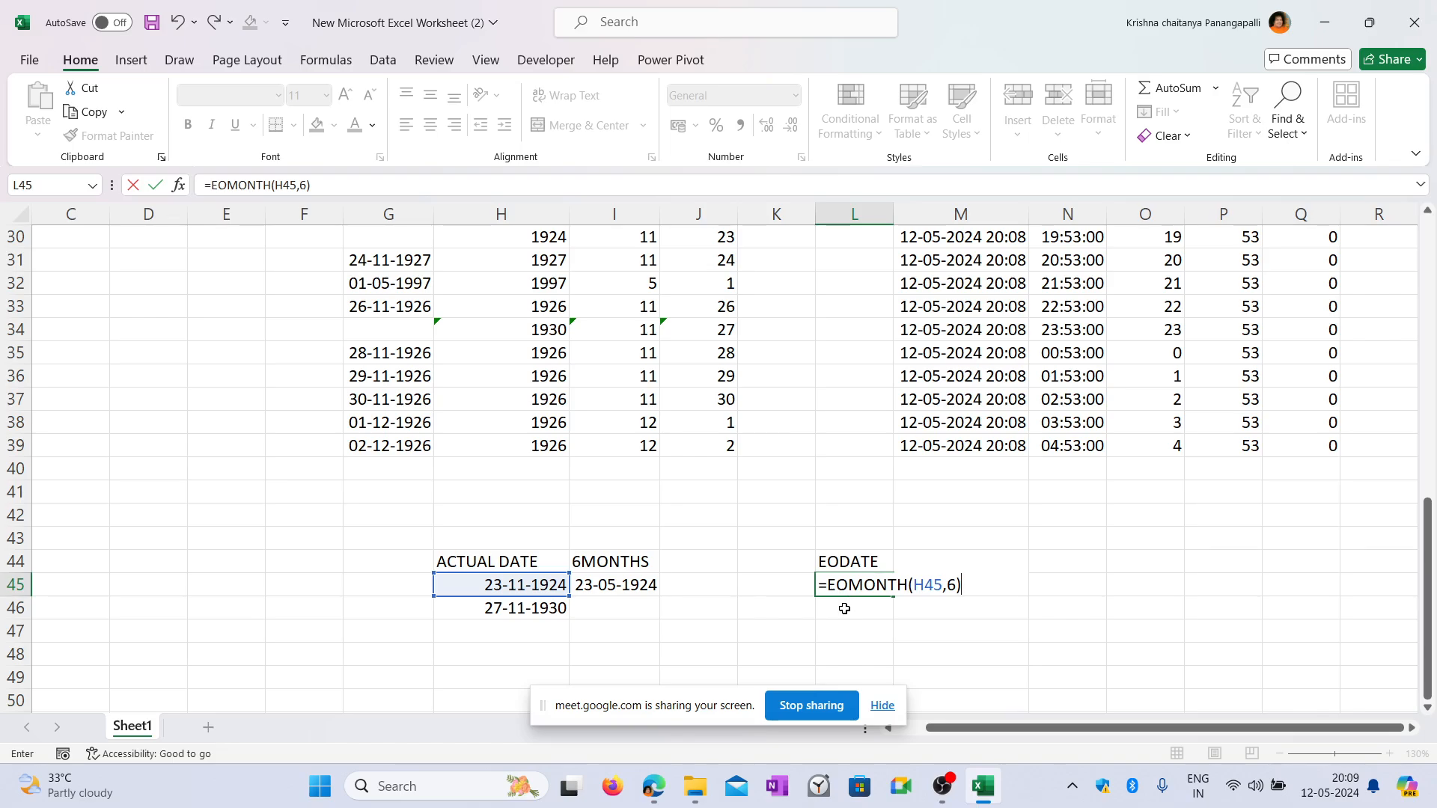
key("Return")
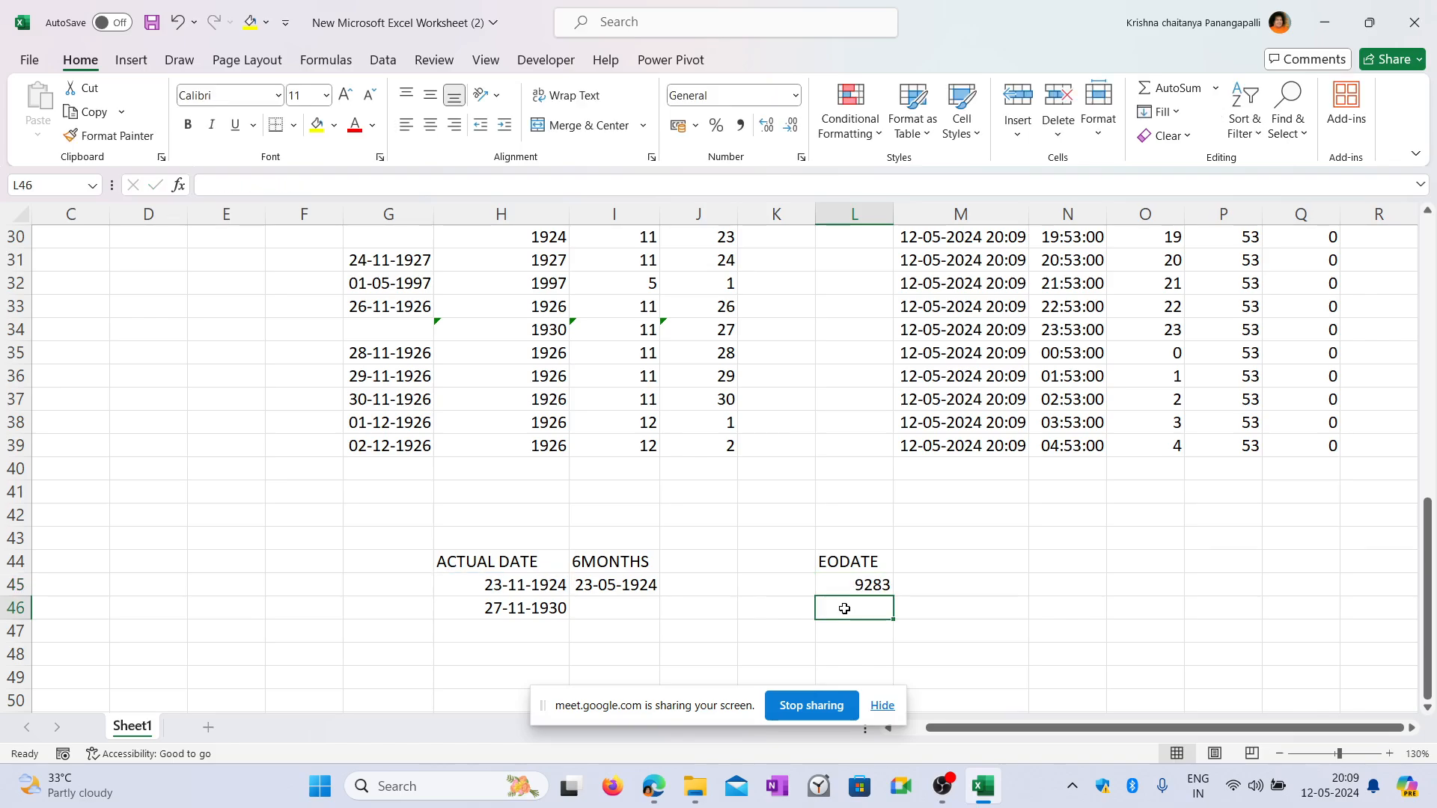
Format the EOMONTH result in L45 as a short date.
left_click(860, 580)
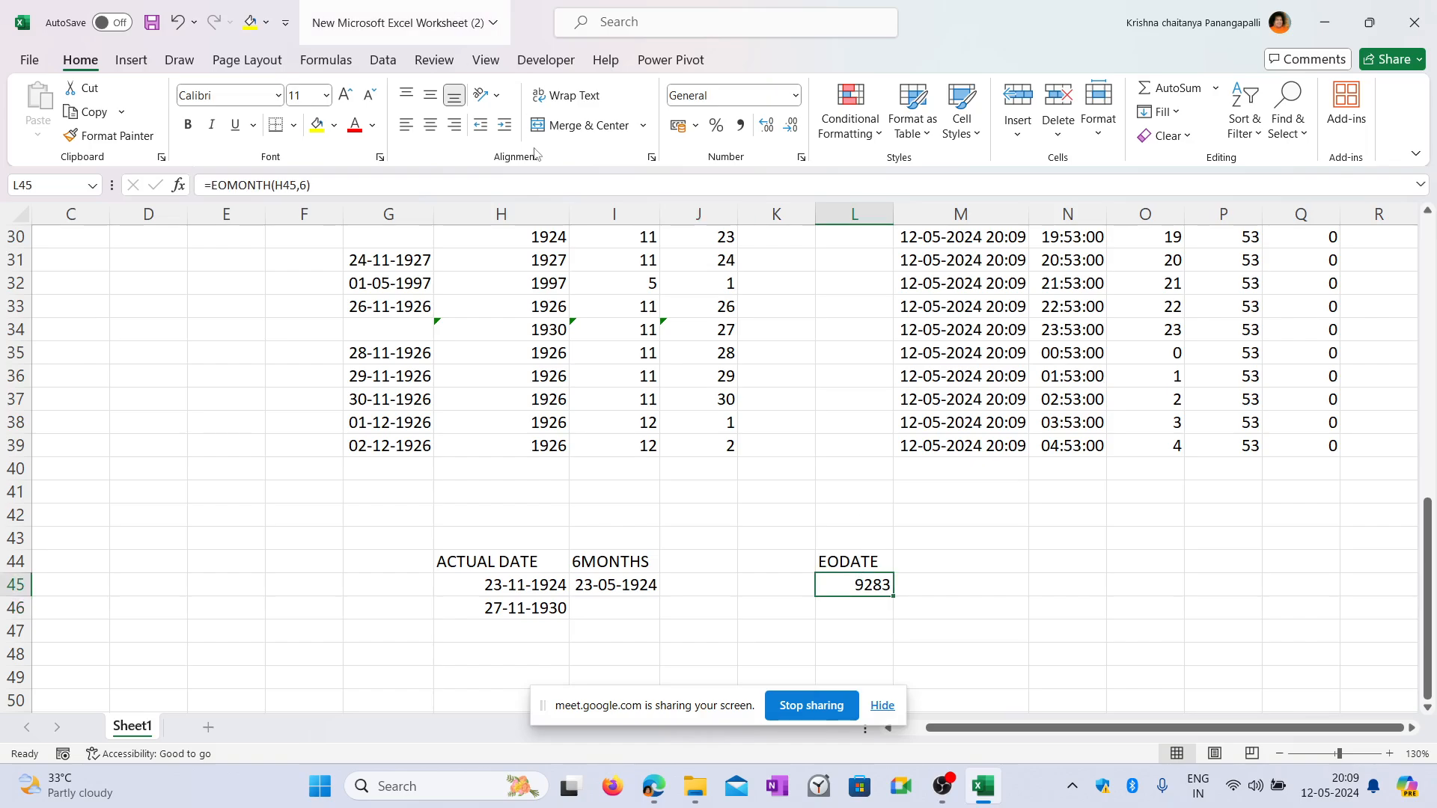
left_click(795, 95)
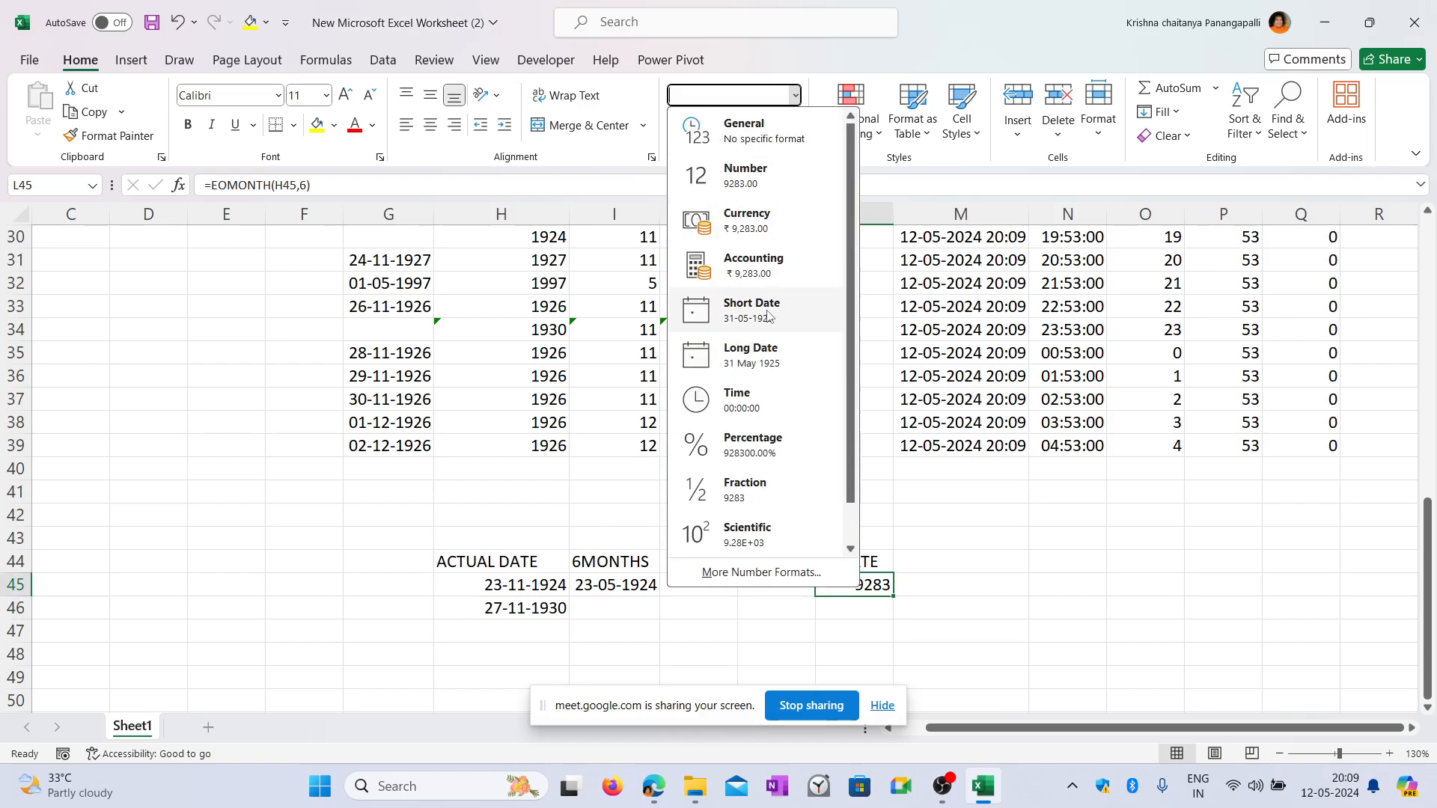
left_click(729, 310)
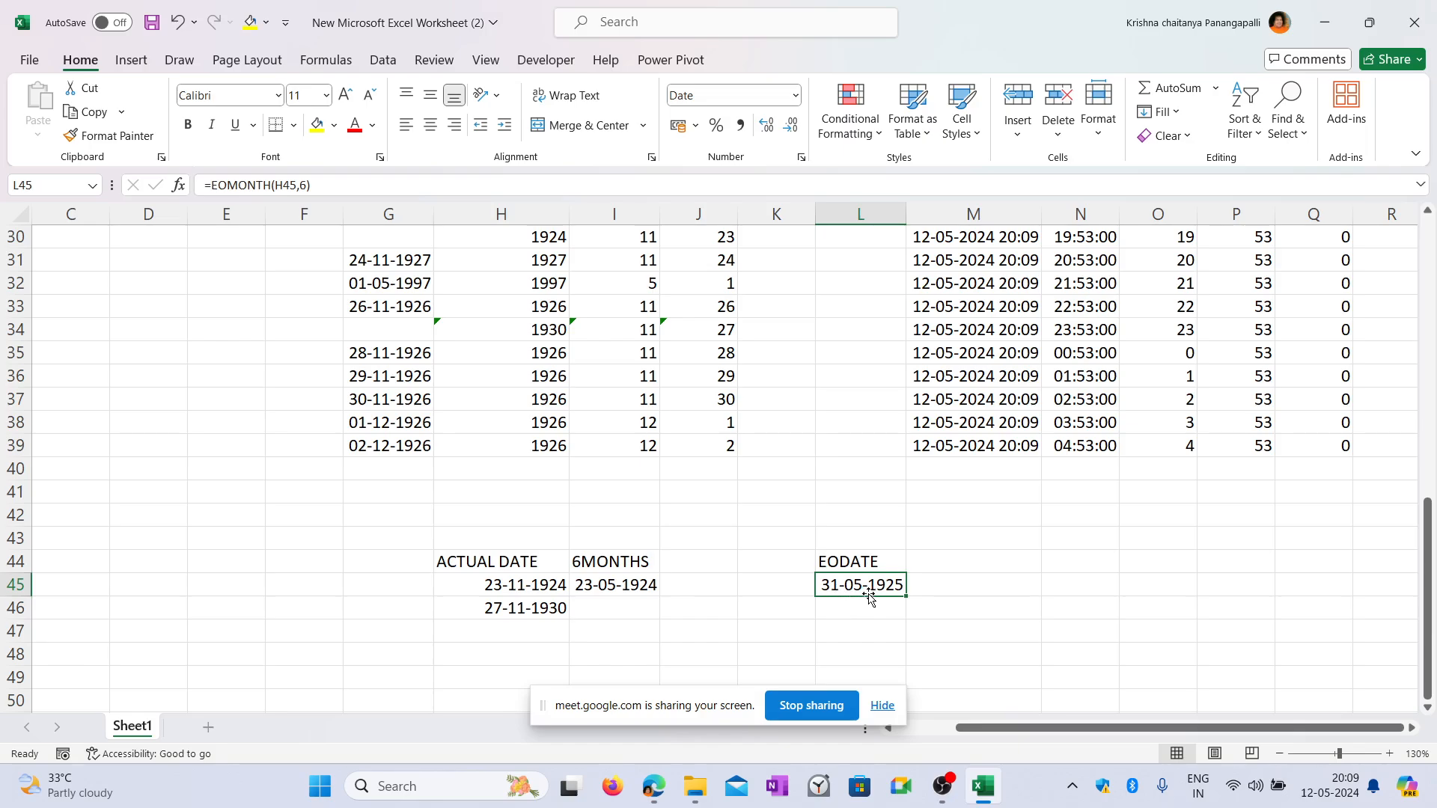
Change the months argument of the EDATE formula in I45 to 6.
left_click(619, 585)
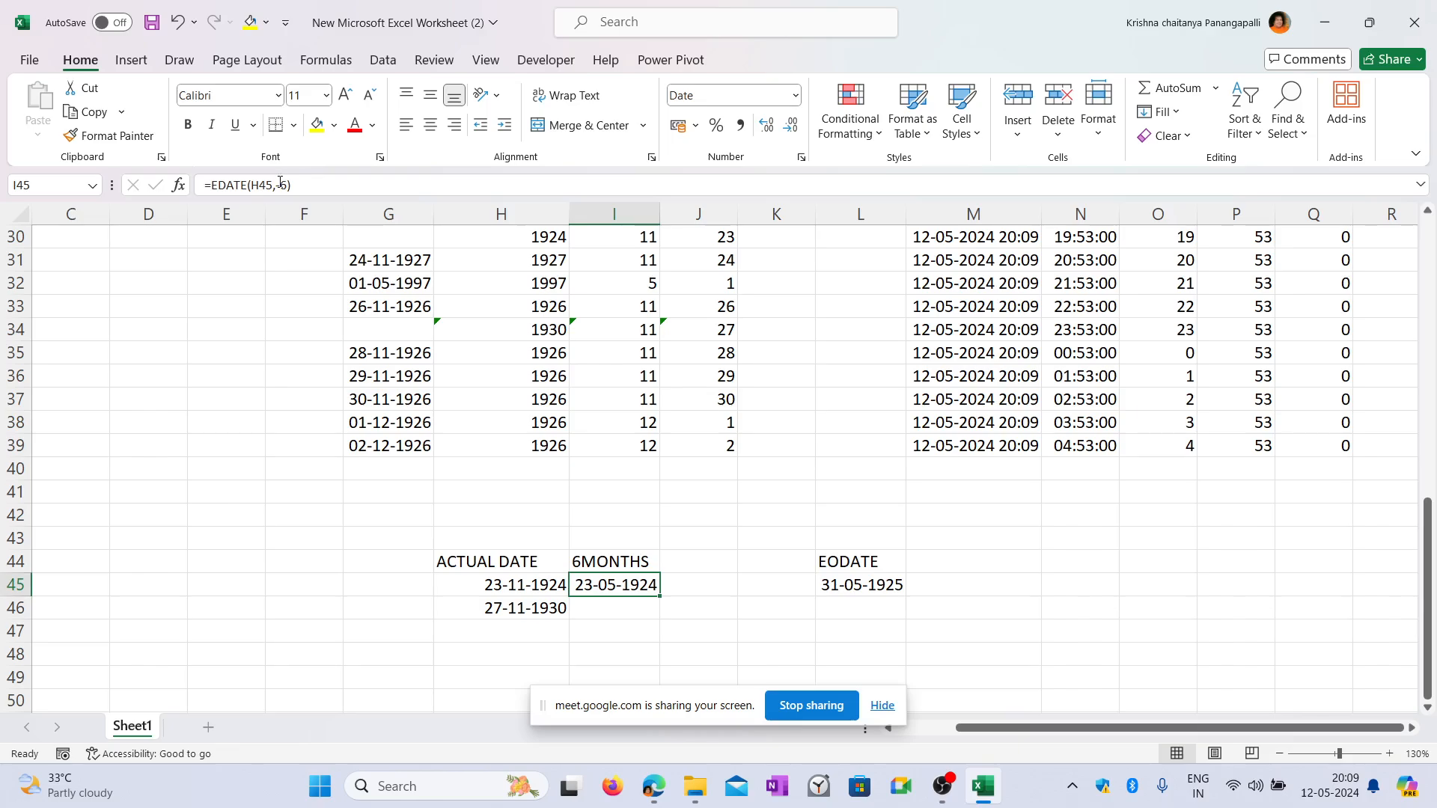
key("F2")
key("BackSpace")
key("Return")
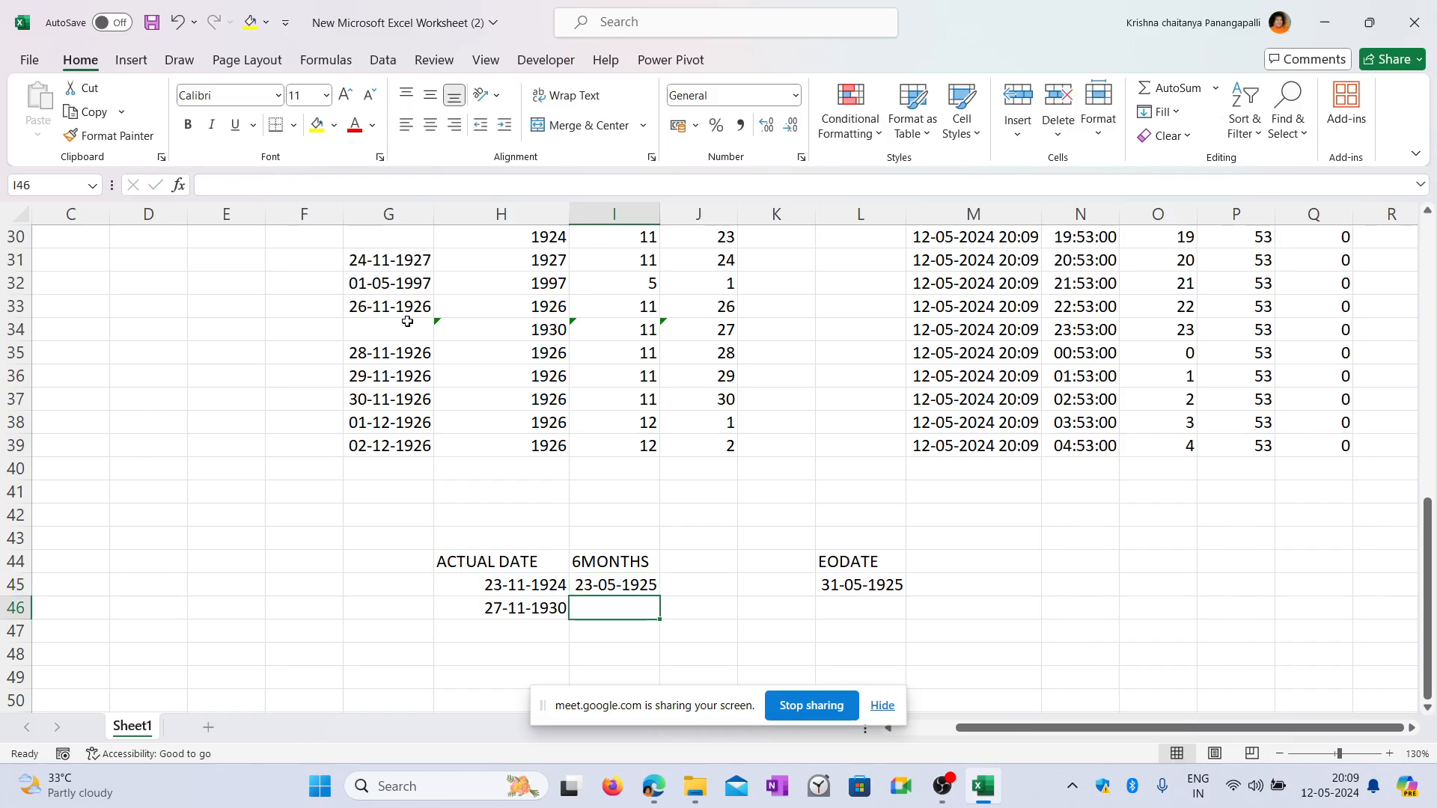
left_click(649, 593)
Replace the heading in L44 with EO MONTH.
left_click(830, 561)
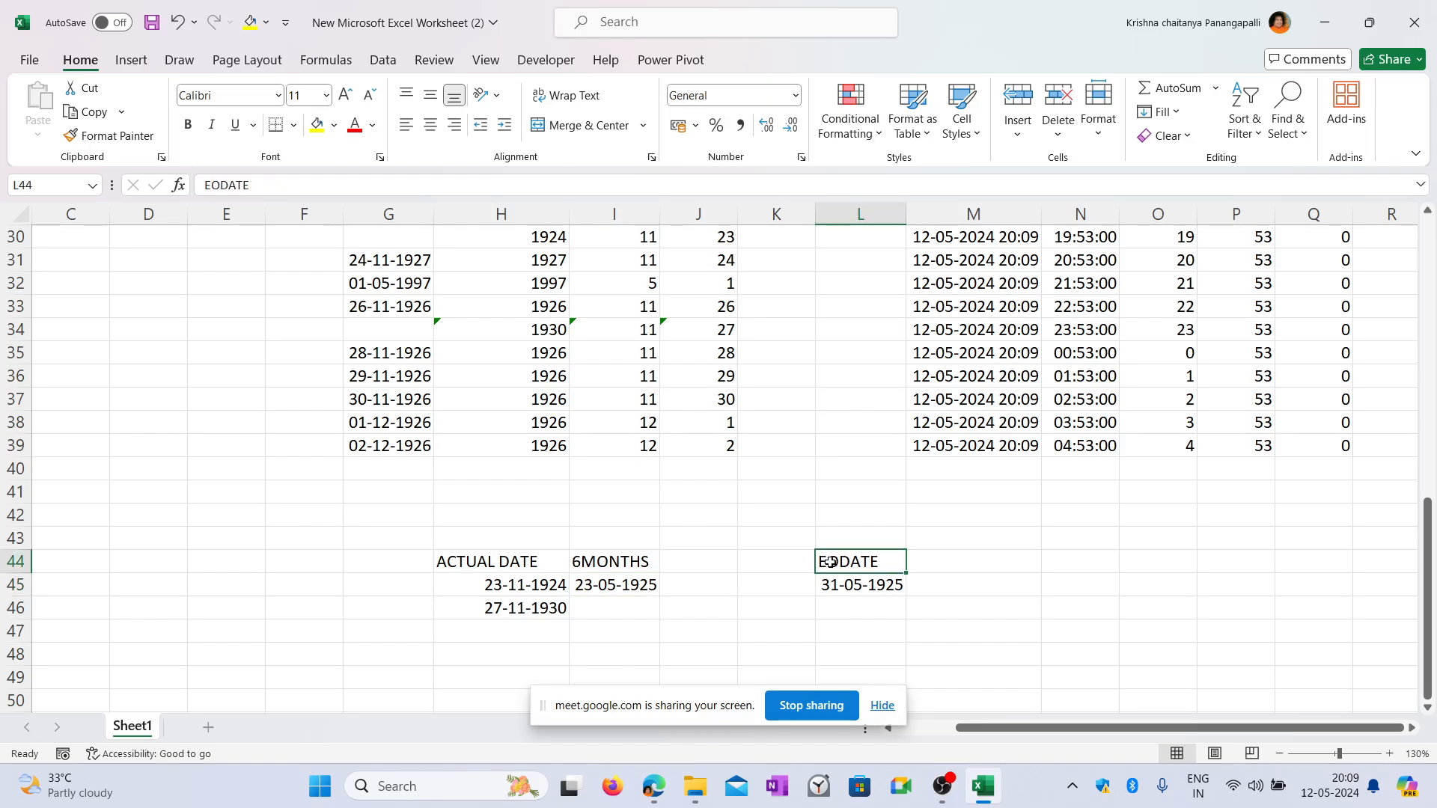
type("EO MONTH")
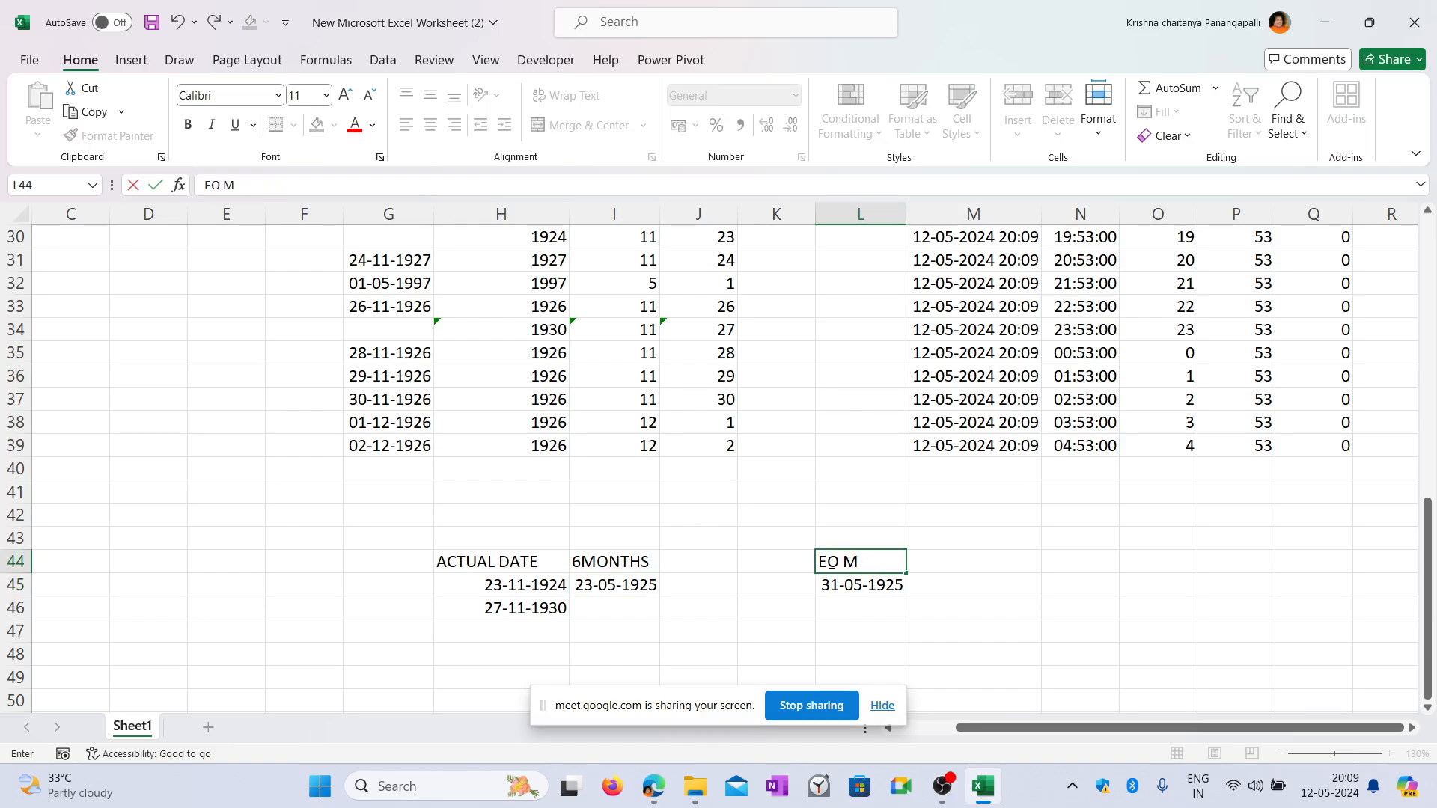
key("Return")
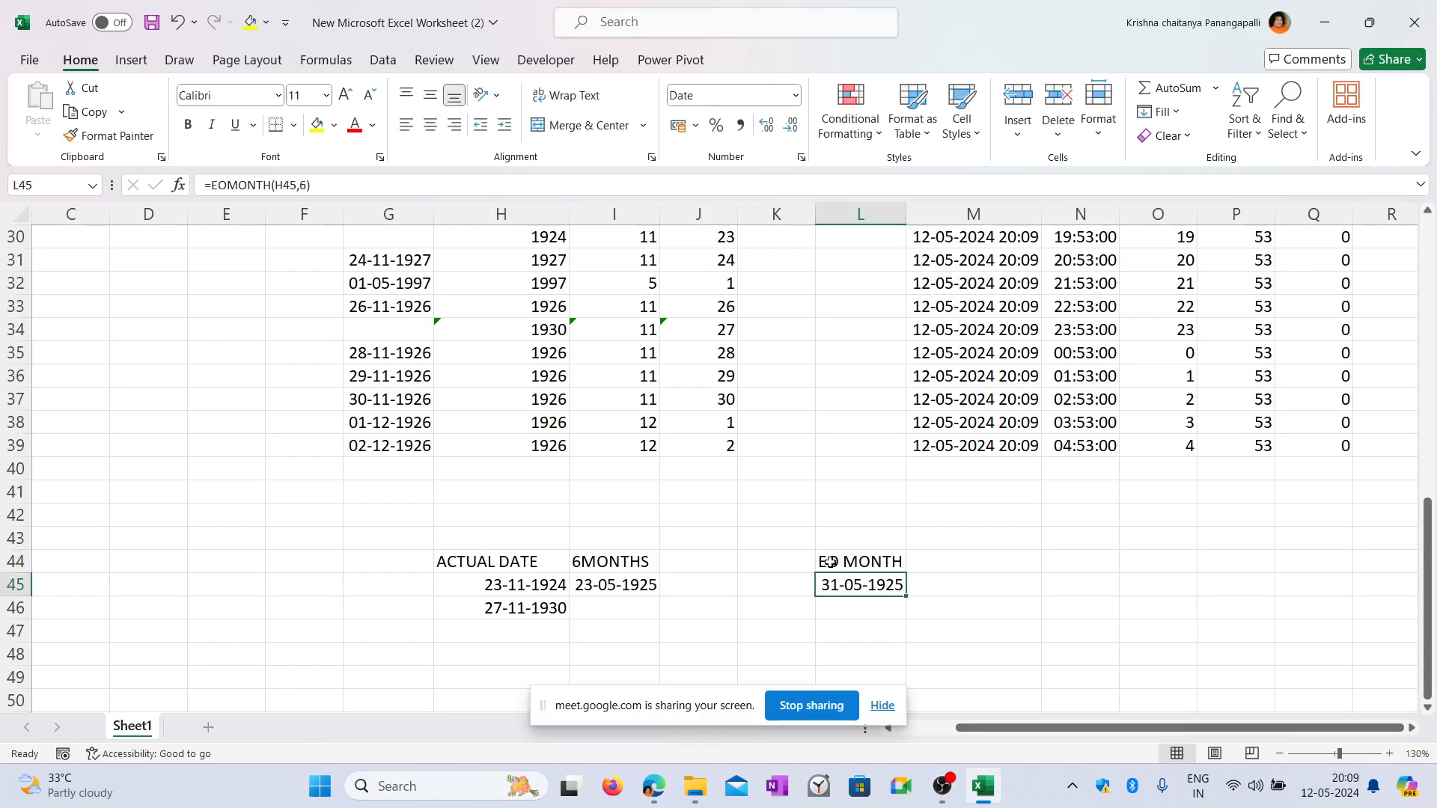
Replace the 6MONTHS heading in I44 with EDATE.
key("Left")
key("Left")
key("Left")
key("Left")
key("Right")
key("Up")
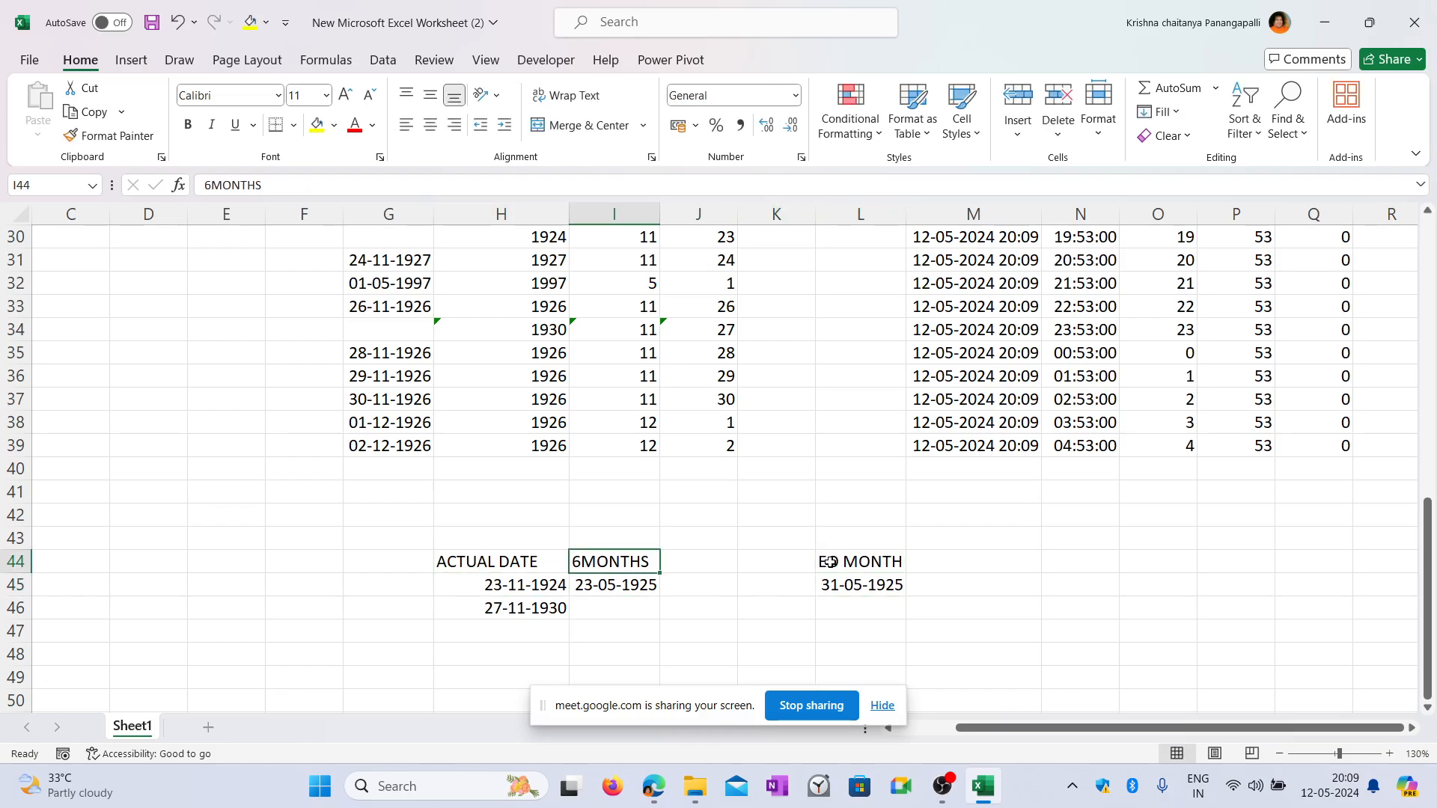
type("EDATE")
key("Return")
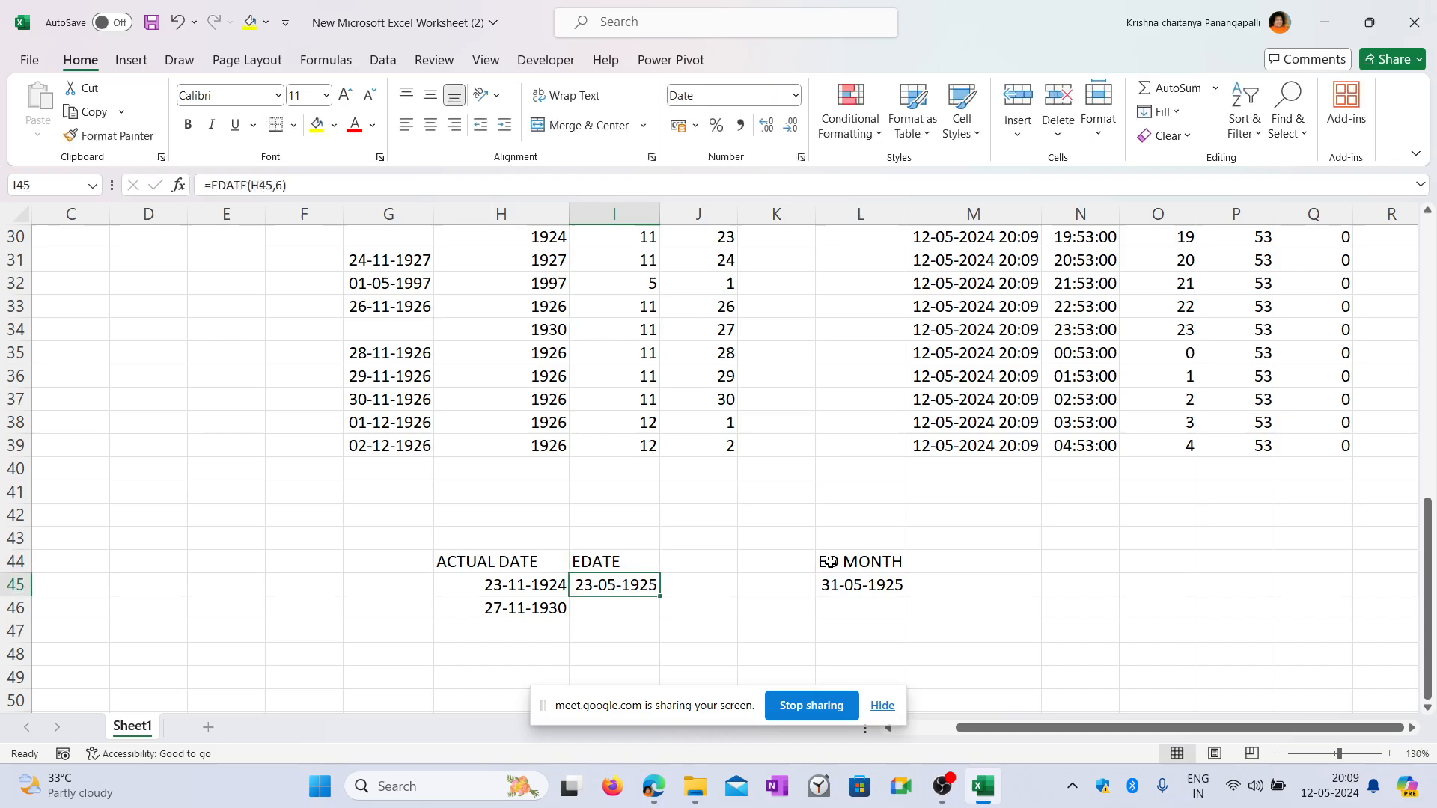
Compare the actual date in H45 with the EDATE result in I45 and the EOMONTH result in L45.
key("Left")
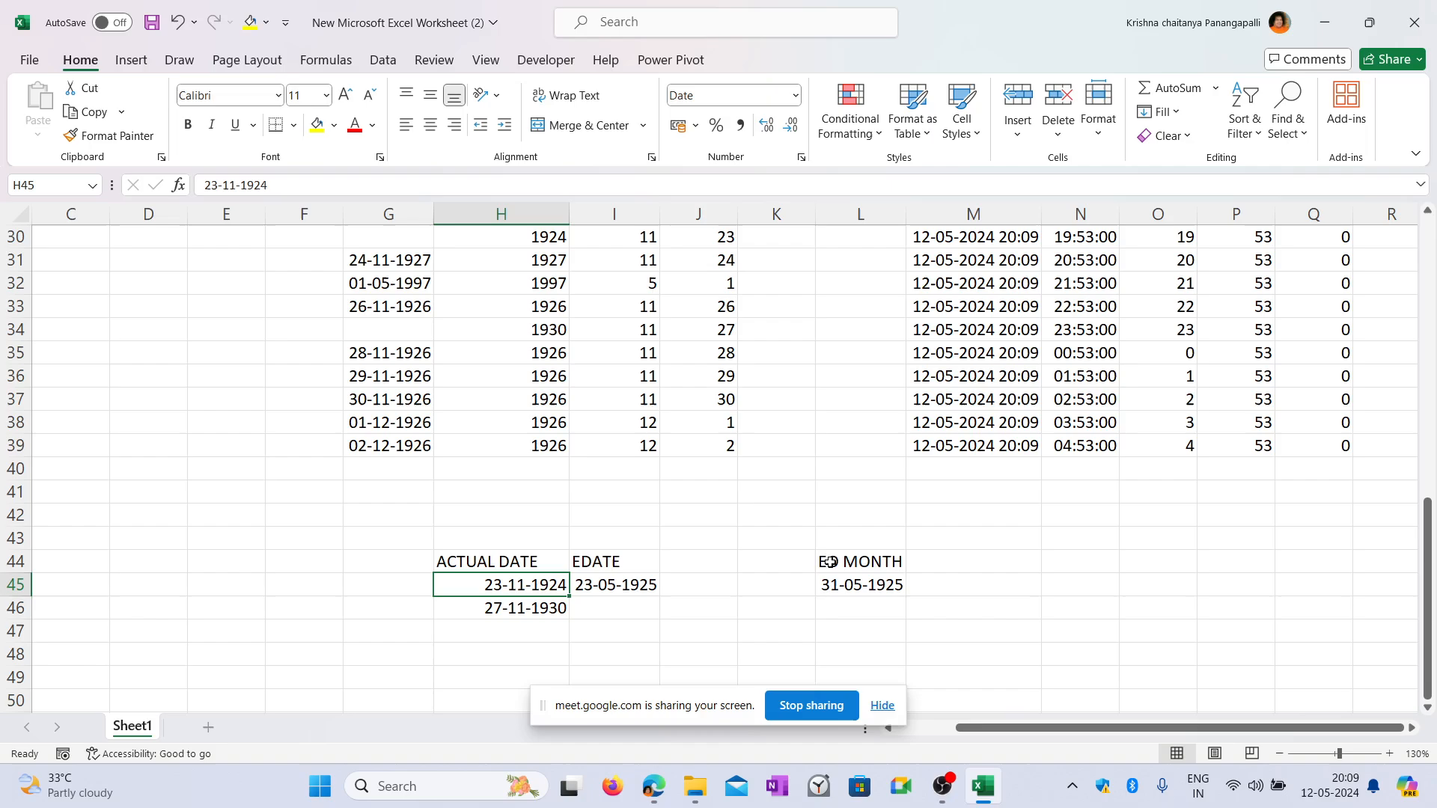
key("Right")
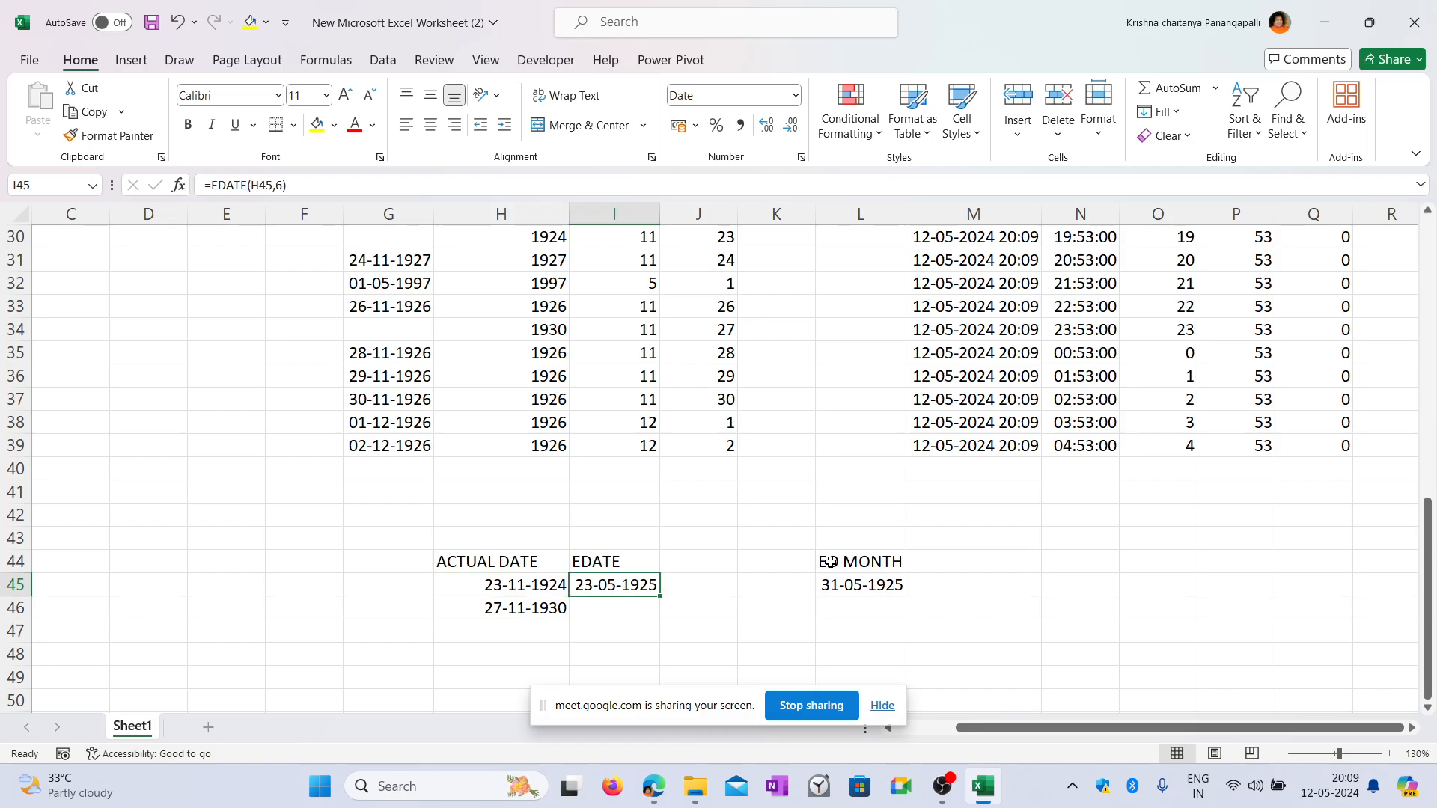
key("Up")
key("Down")
key("Left")
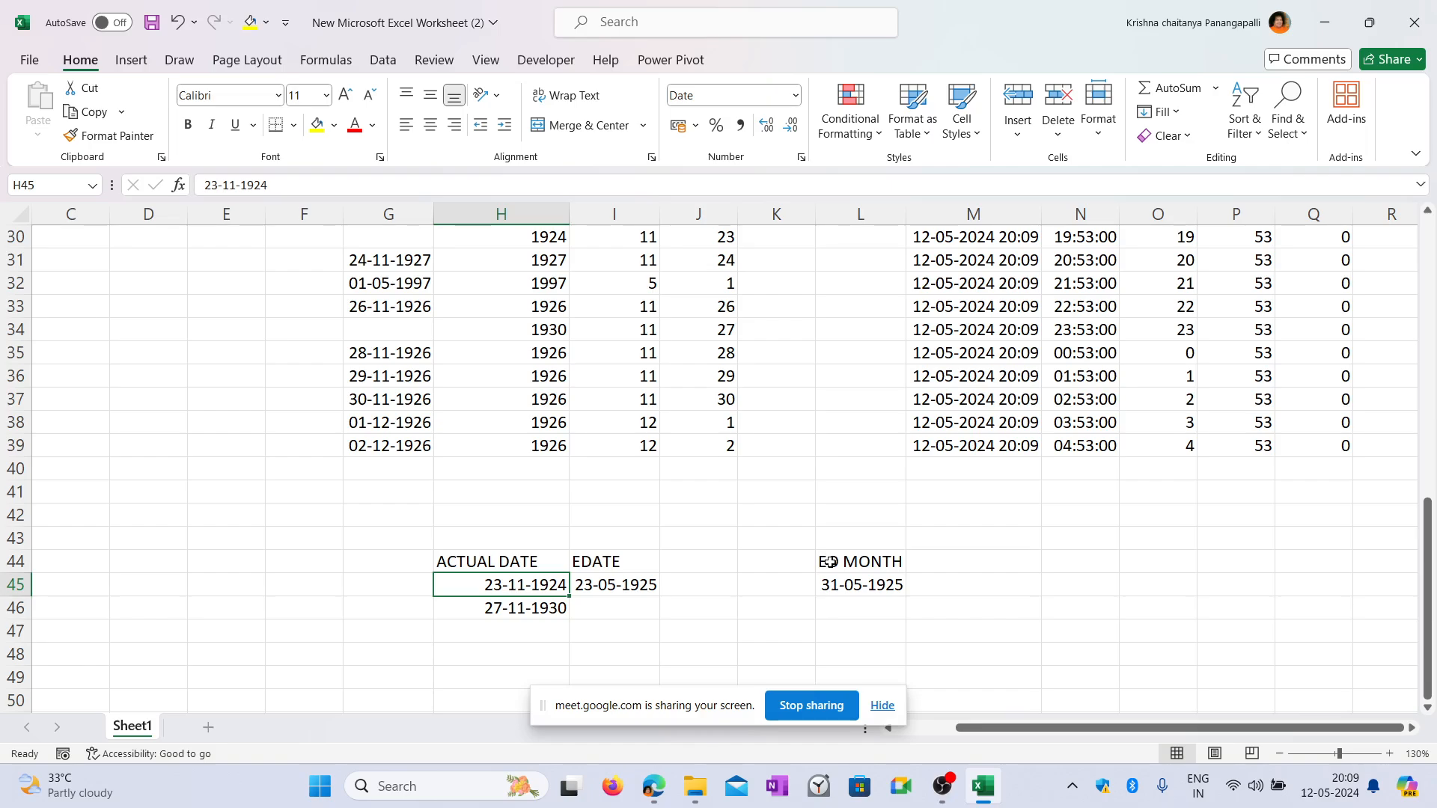
key("Right")
key("Right")
key("Right")
key("Right")
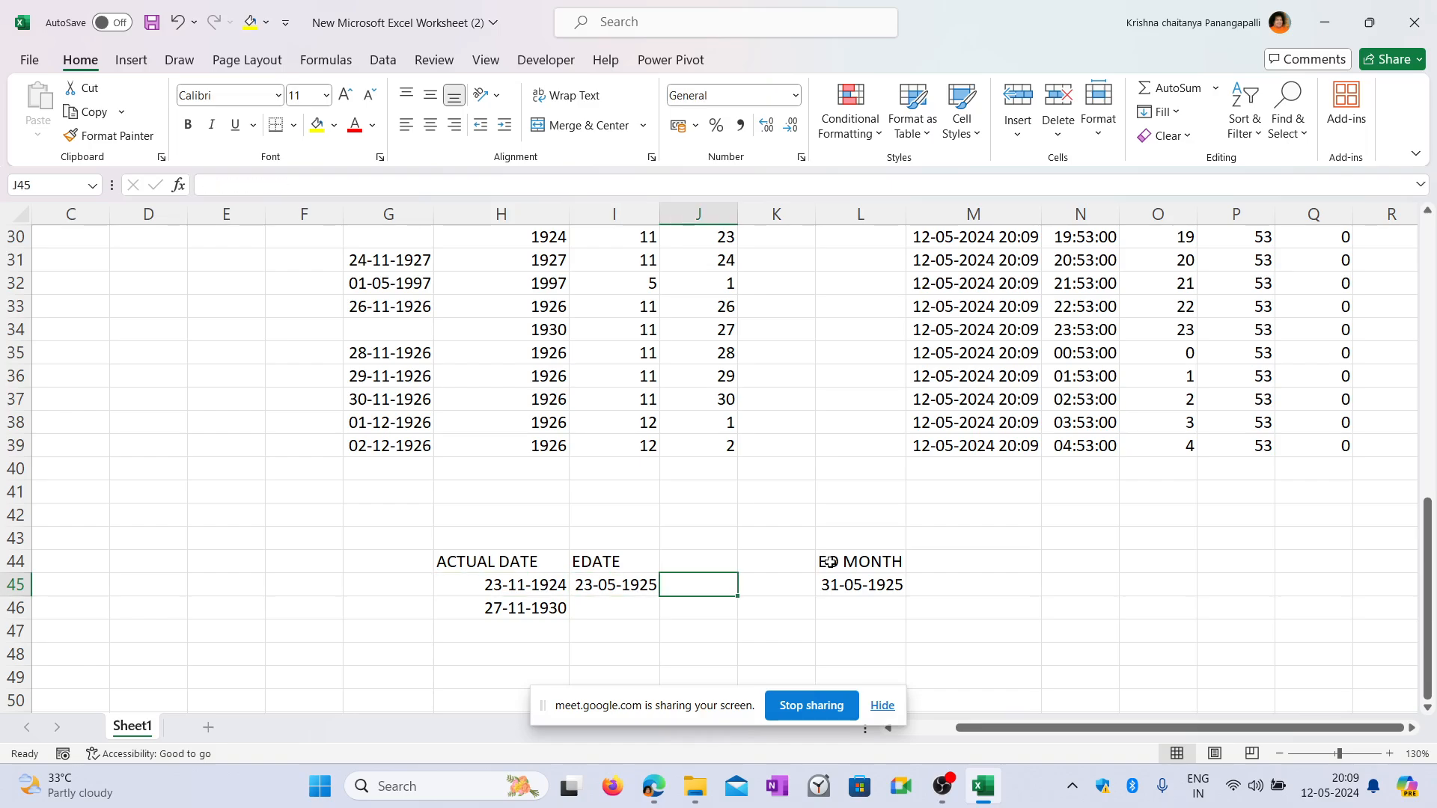
key("Down")
key("Up")
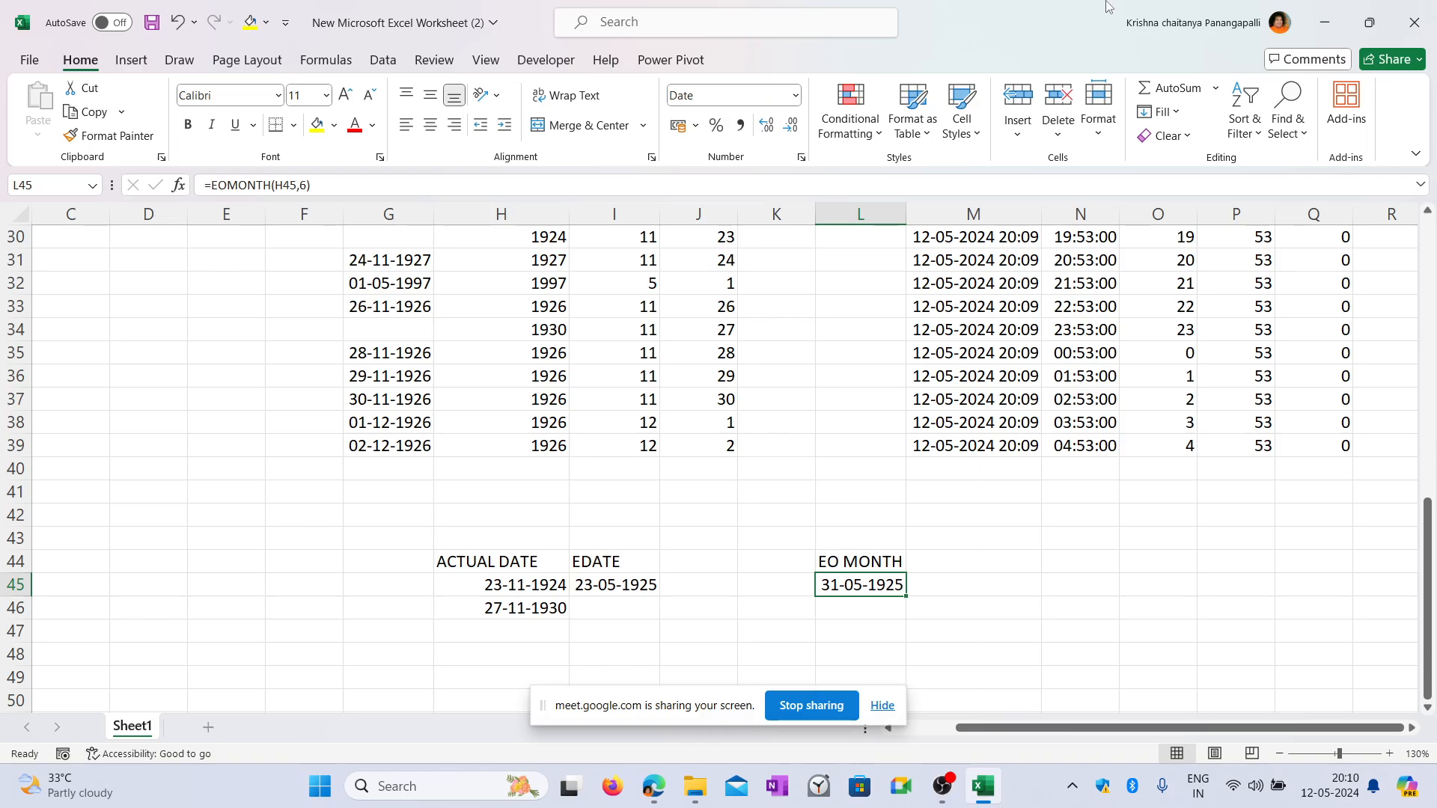
left_click(630, 588)
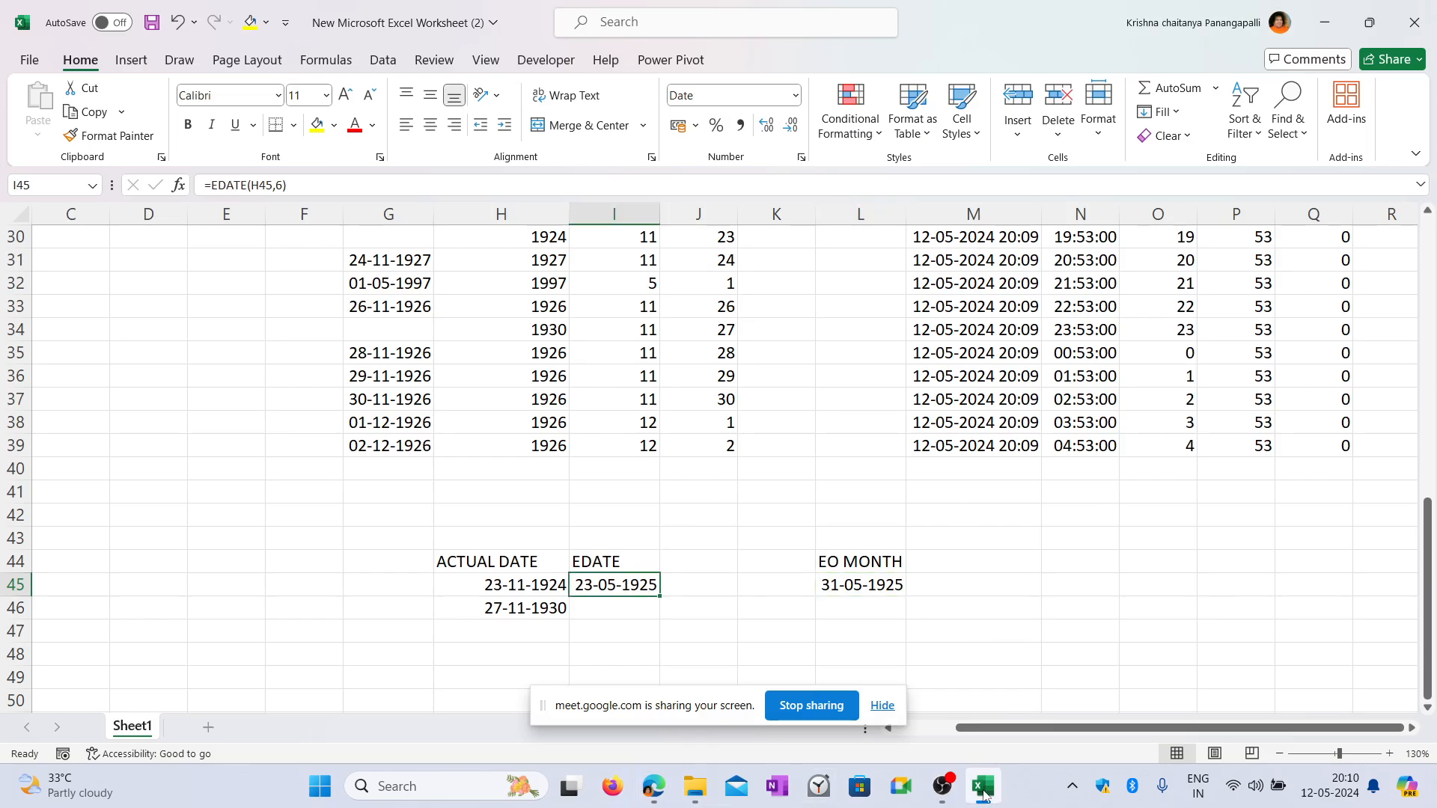
Switch to the Exceljet functions PDF in Edge and read the WORKDAY and NETWORKDAYS section on page 8.
mouse_move(661, 802)
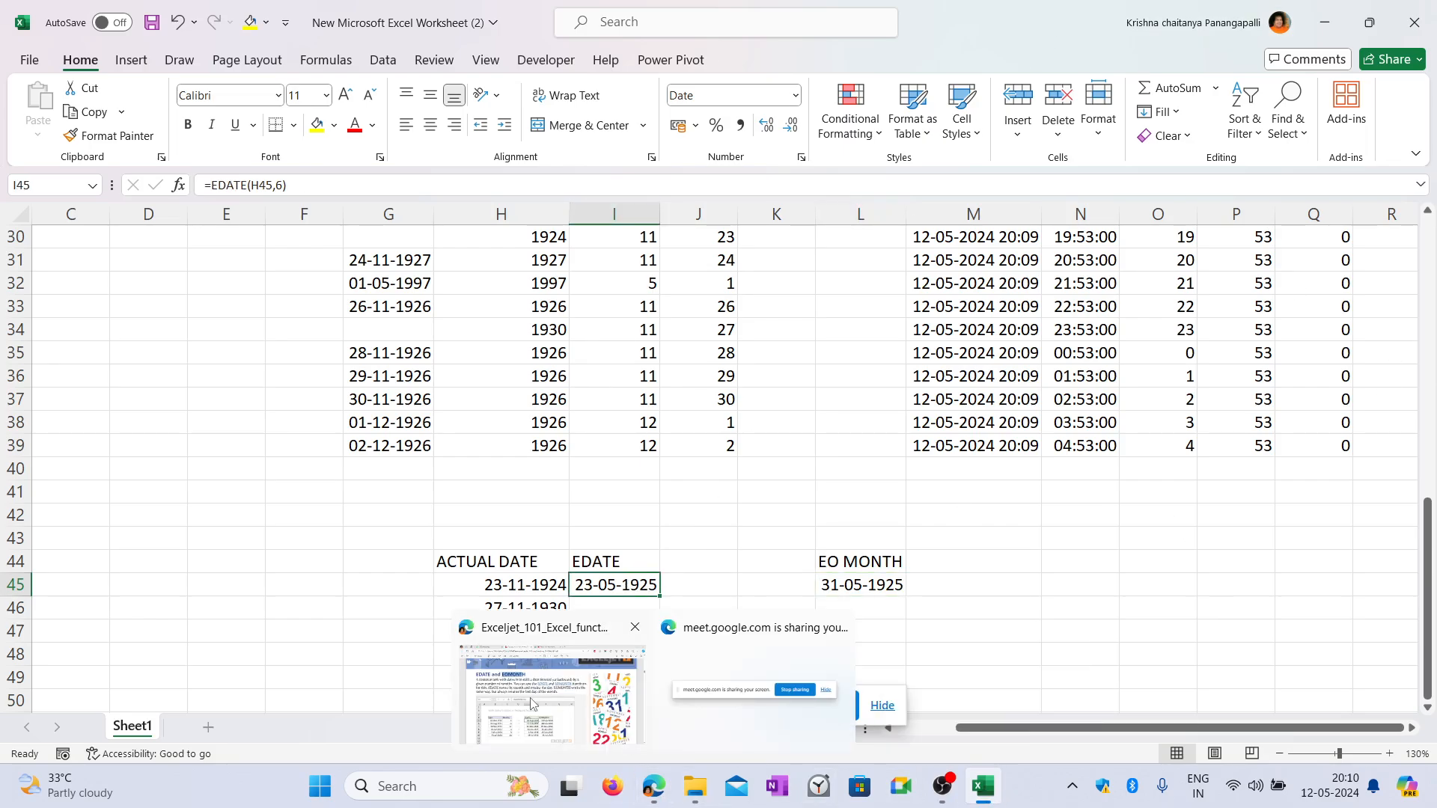
left_click(553, 688)
scroll(688, 473, "down", 15)
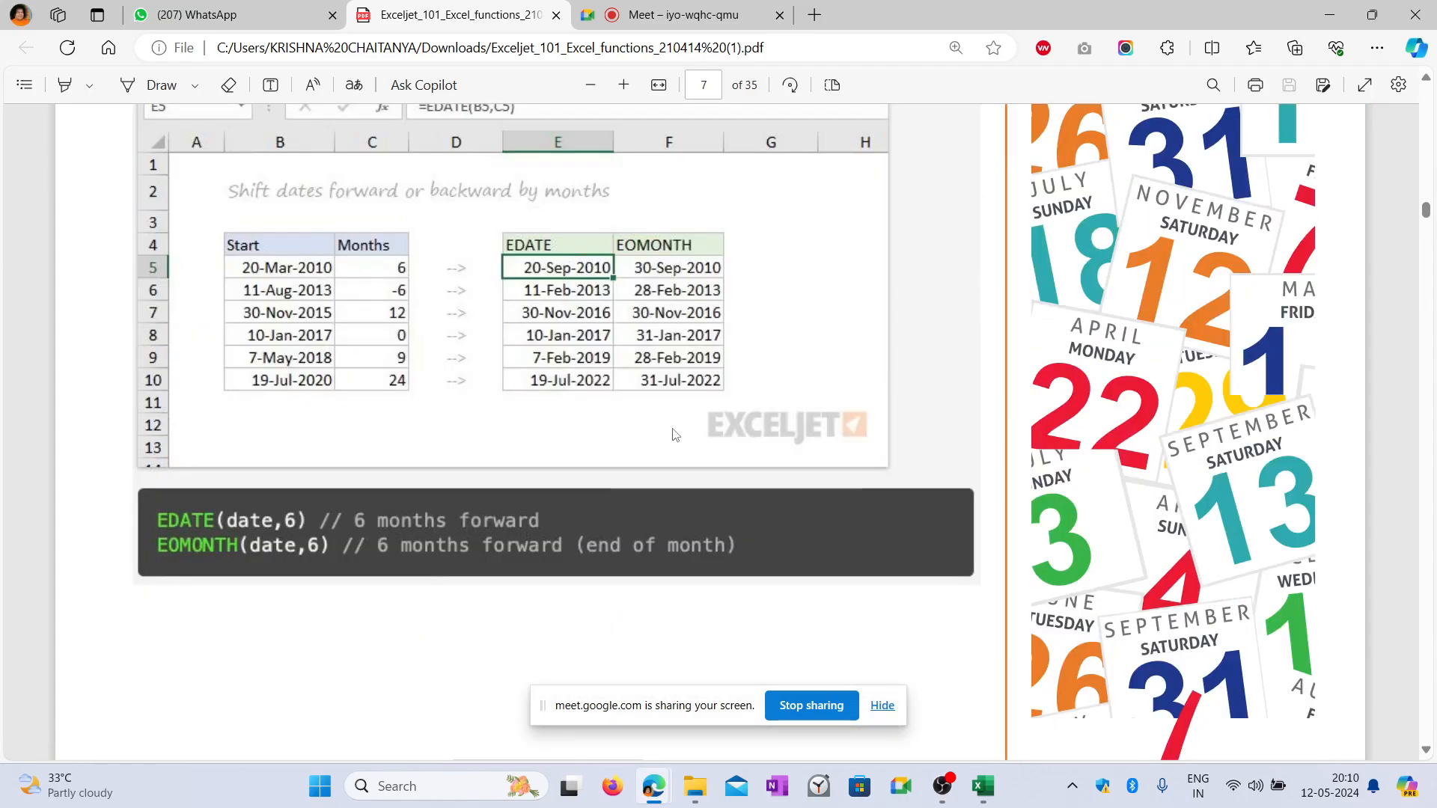
scroll(650, 366, "down", 1)
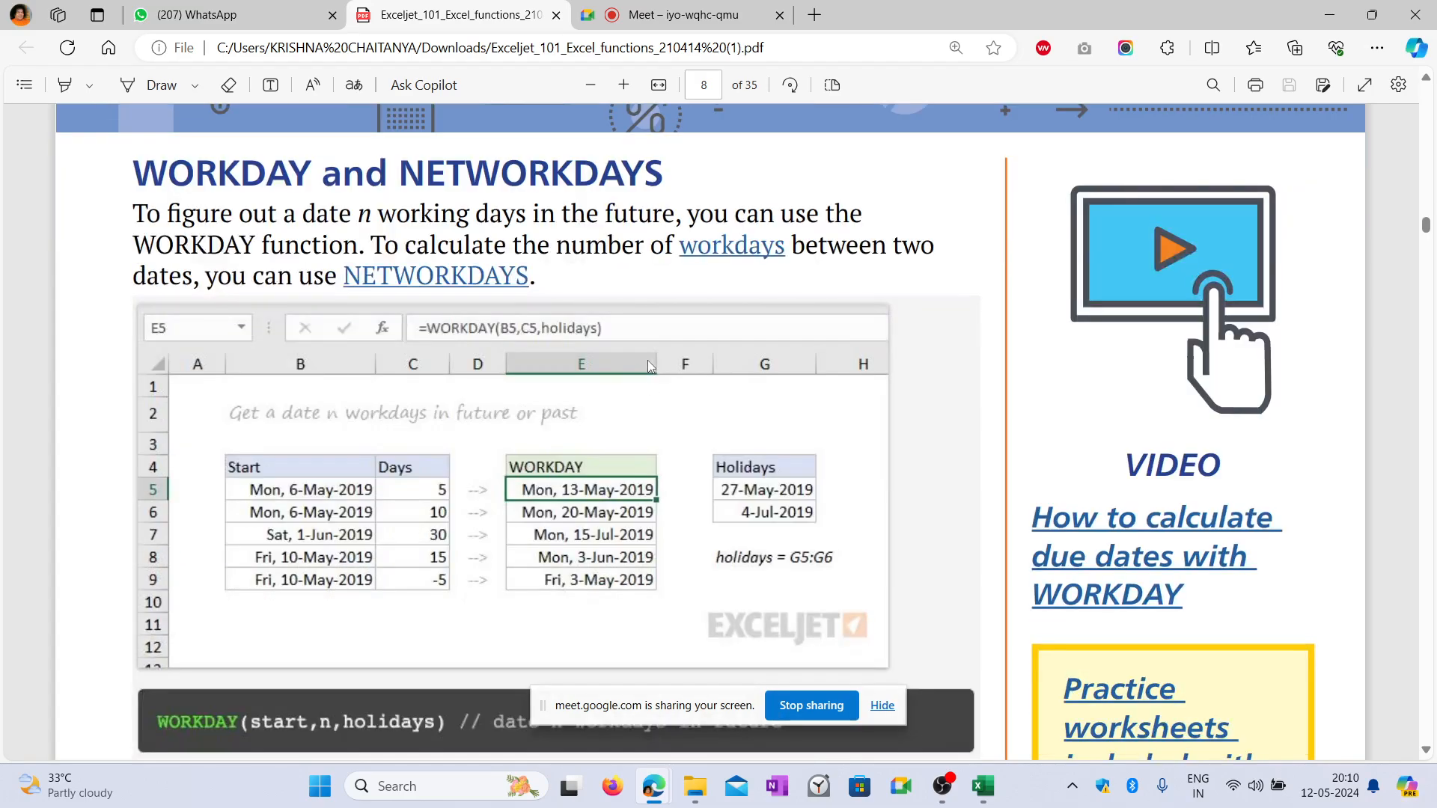
left_click_drag(143, 163, 645, 174)
left_click(578, 401)
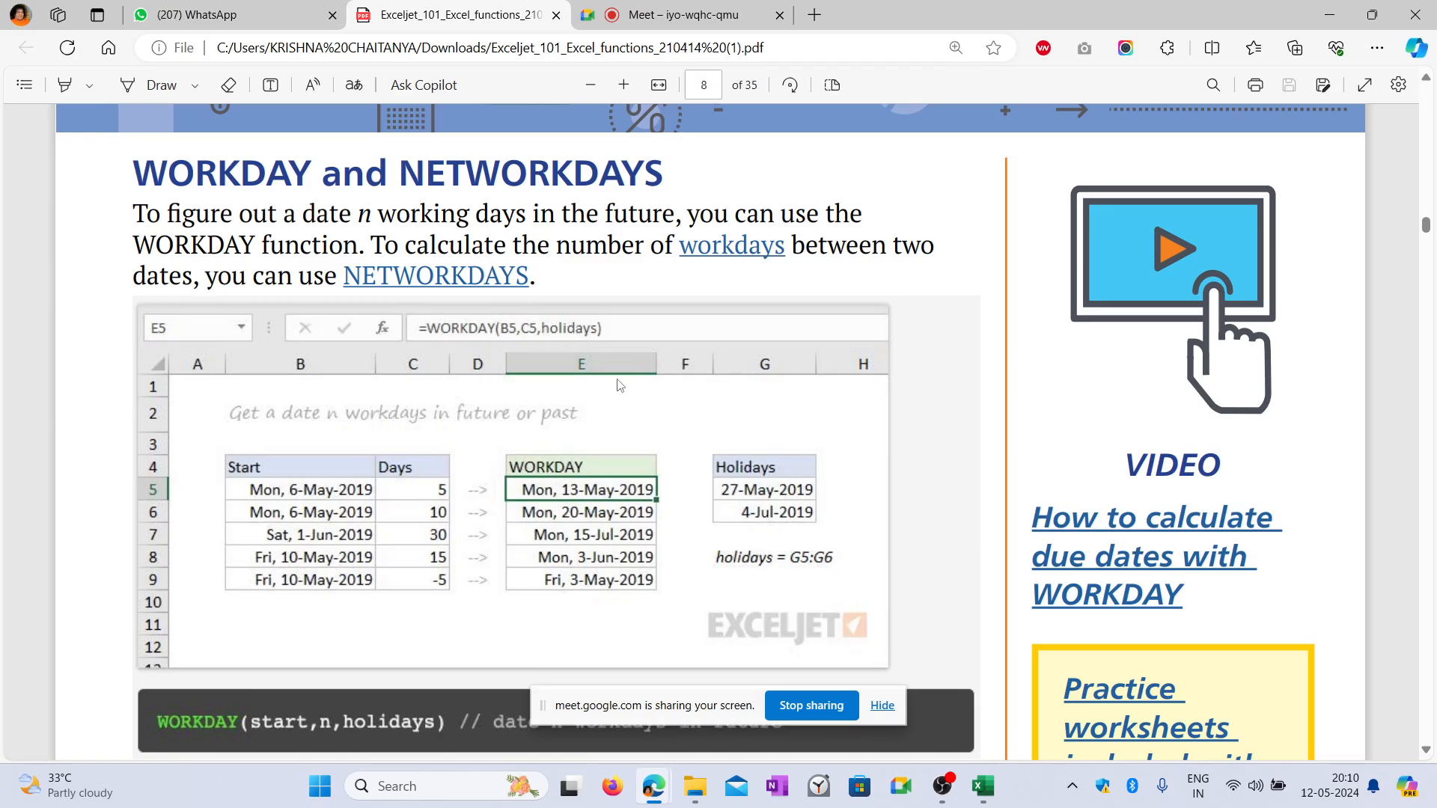
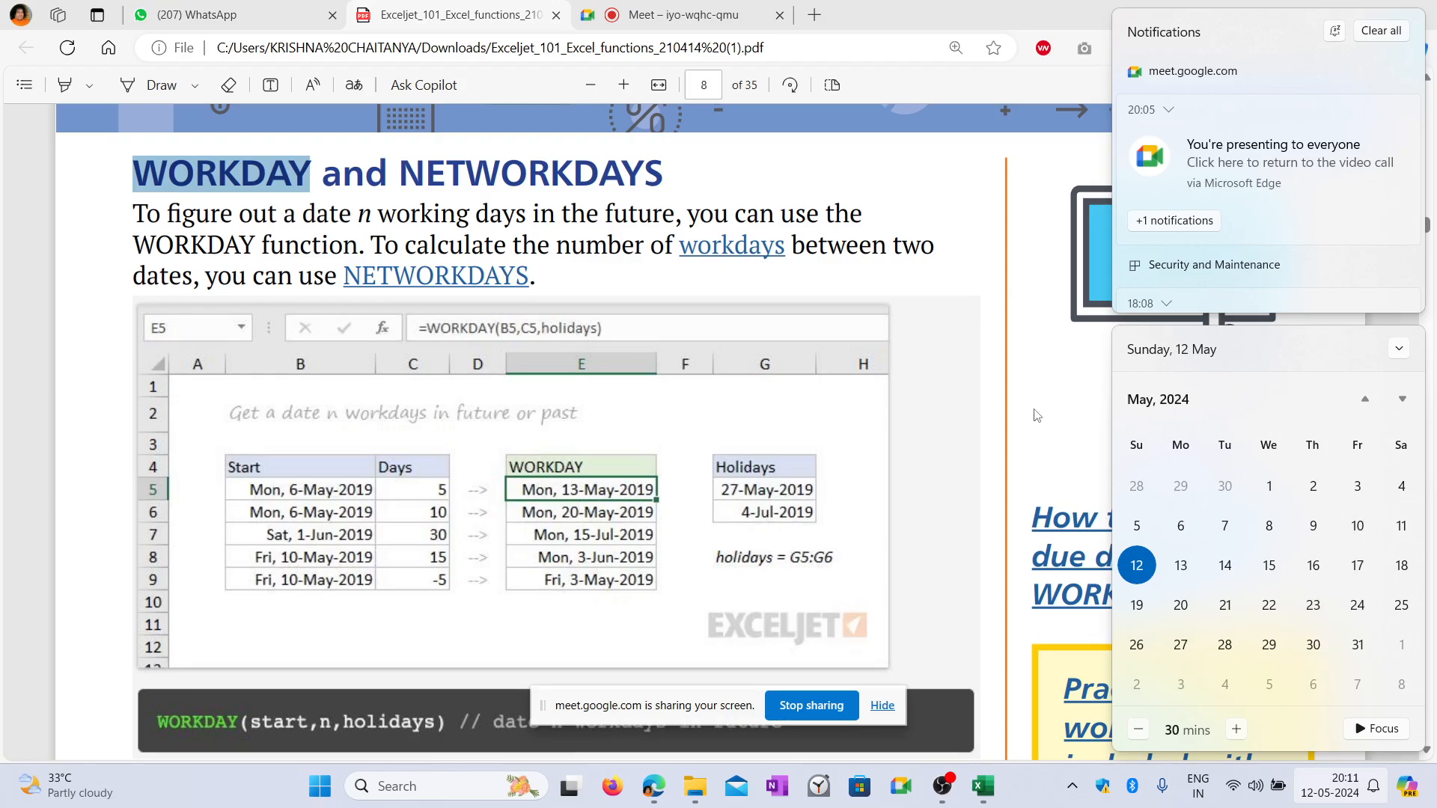
left_click(961, 419)
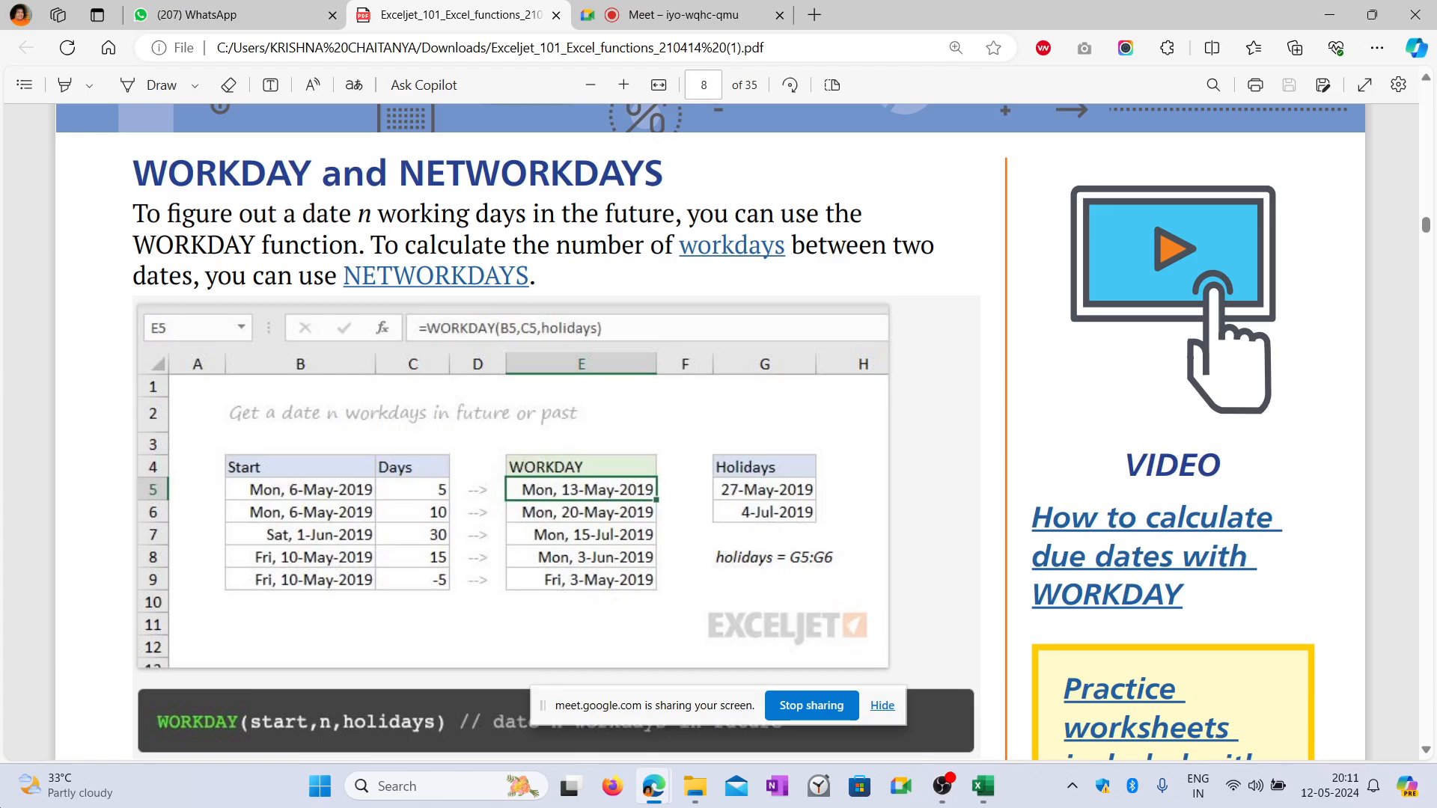
Examine the NETWORKDAYS example that counts workdays between start and finish dates.
triple_click(418, 164)
left_click(619, 343)
scroll(674, 371, "down", 5)
scroll(677, 390, "down", 3)
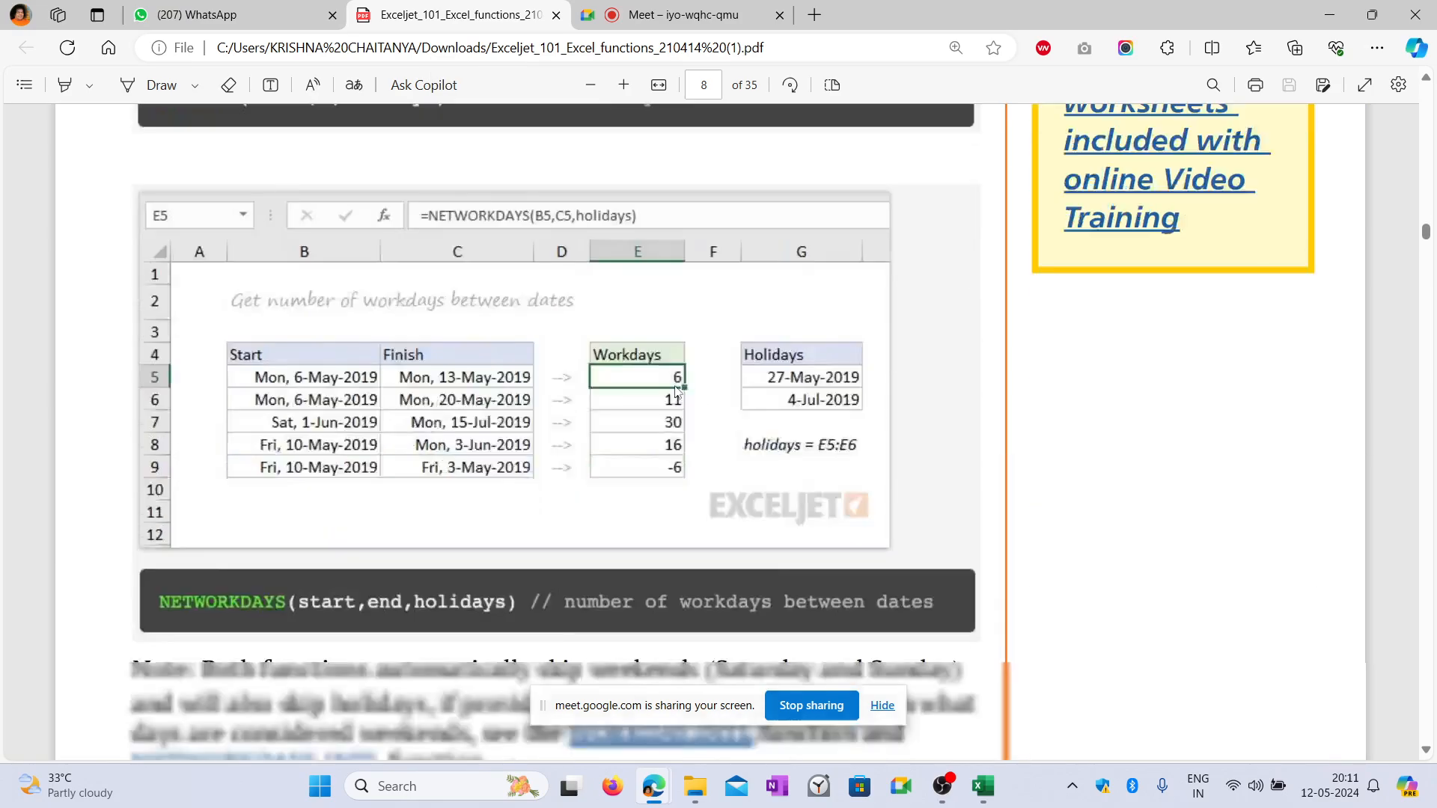
Go to page 9 of the PDF and examine the WEEKDAY and WEEKNUM section, highlighting both function names in its heading.
scroll(678, 390, "down", 2)
scroll(632, 290, "down", 8)
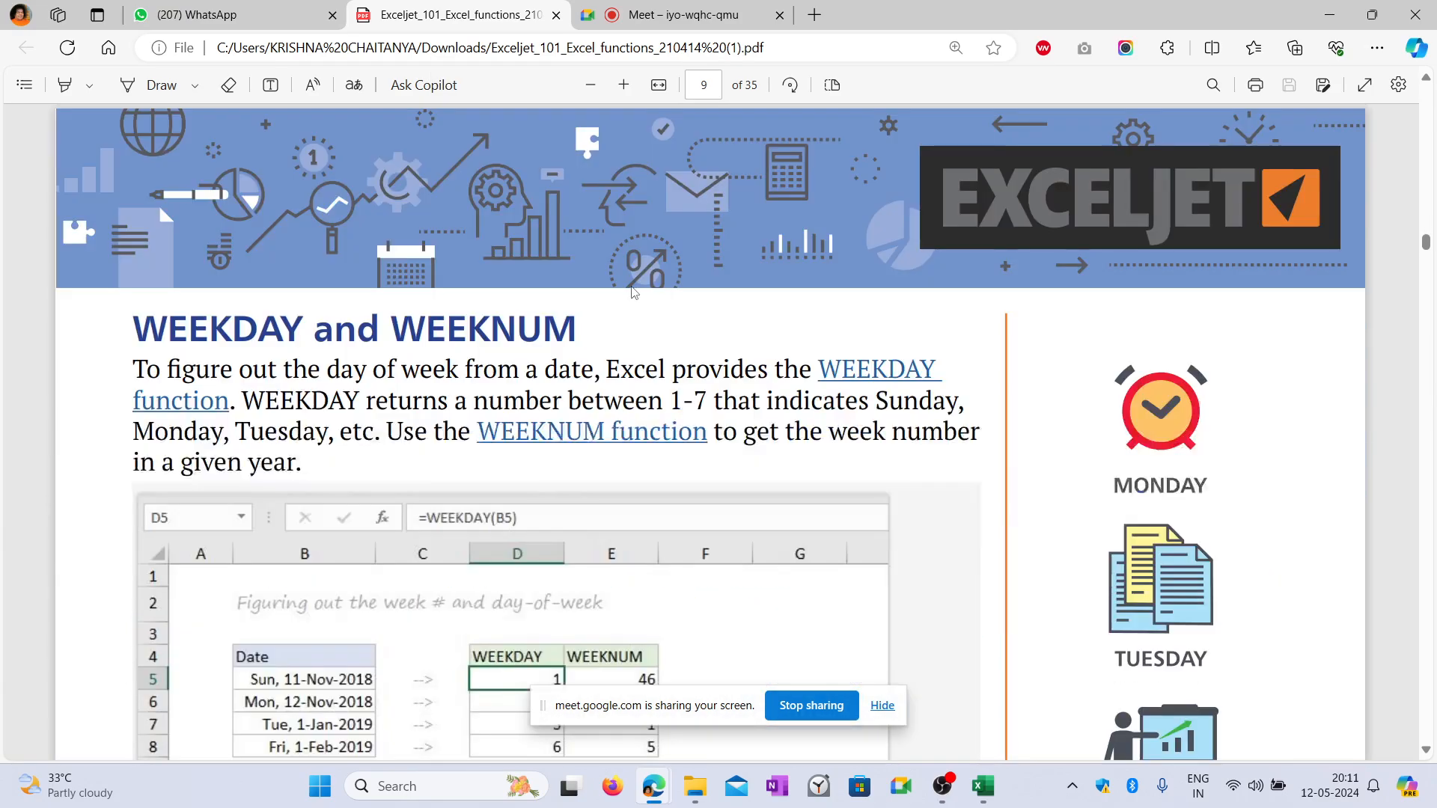
scroll(632, 290, "down", 3)
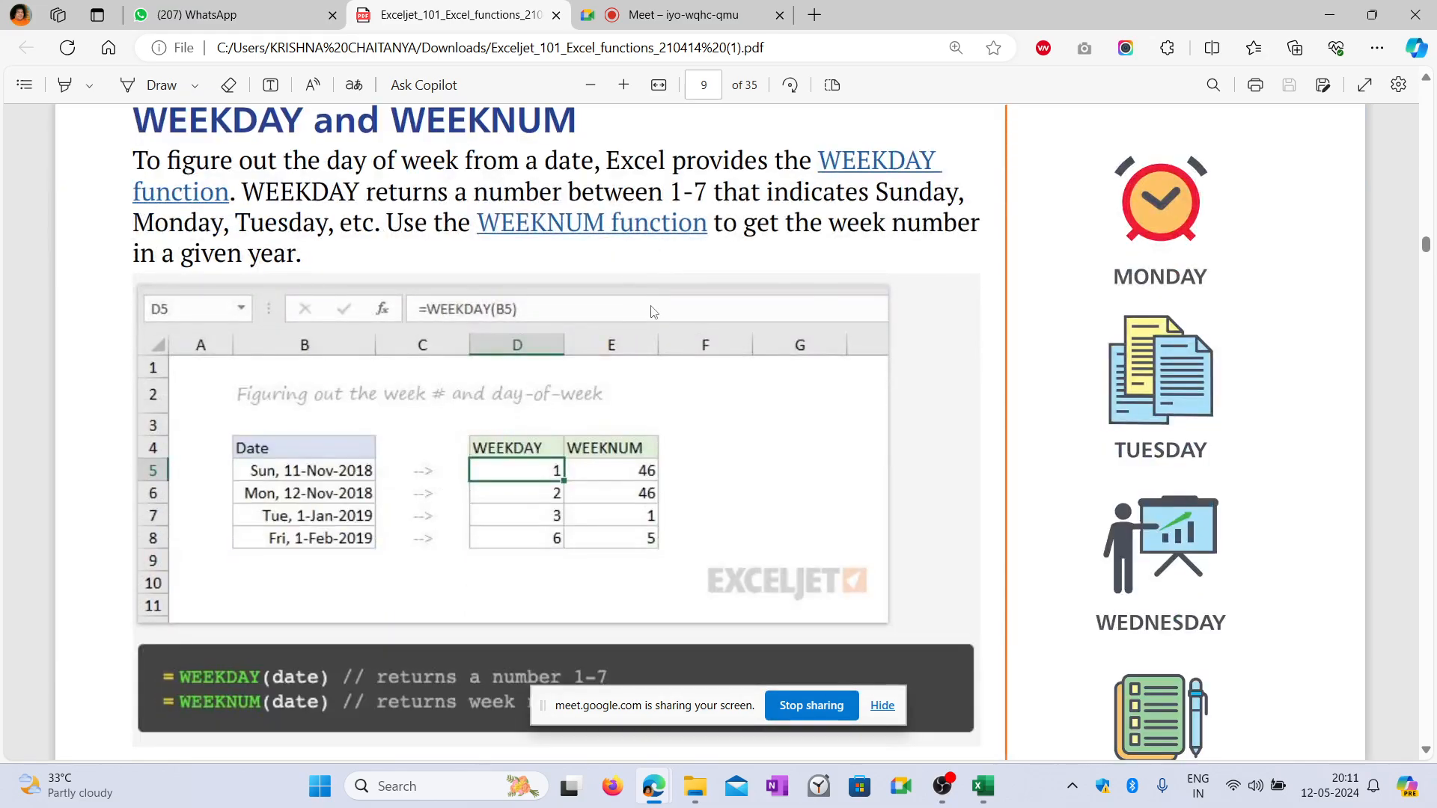
scroll(653, 311, "up", 2)
left_click_drag(253, 237, 255, 238)
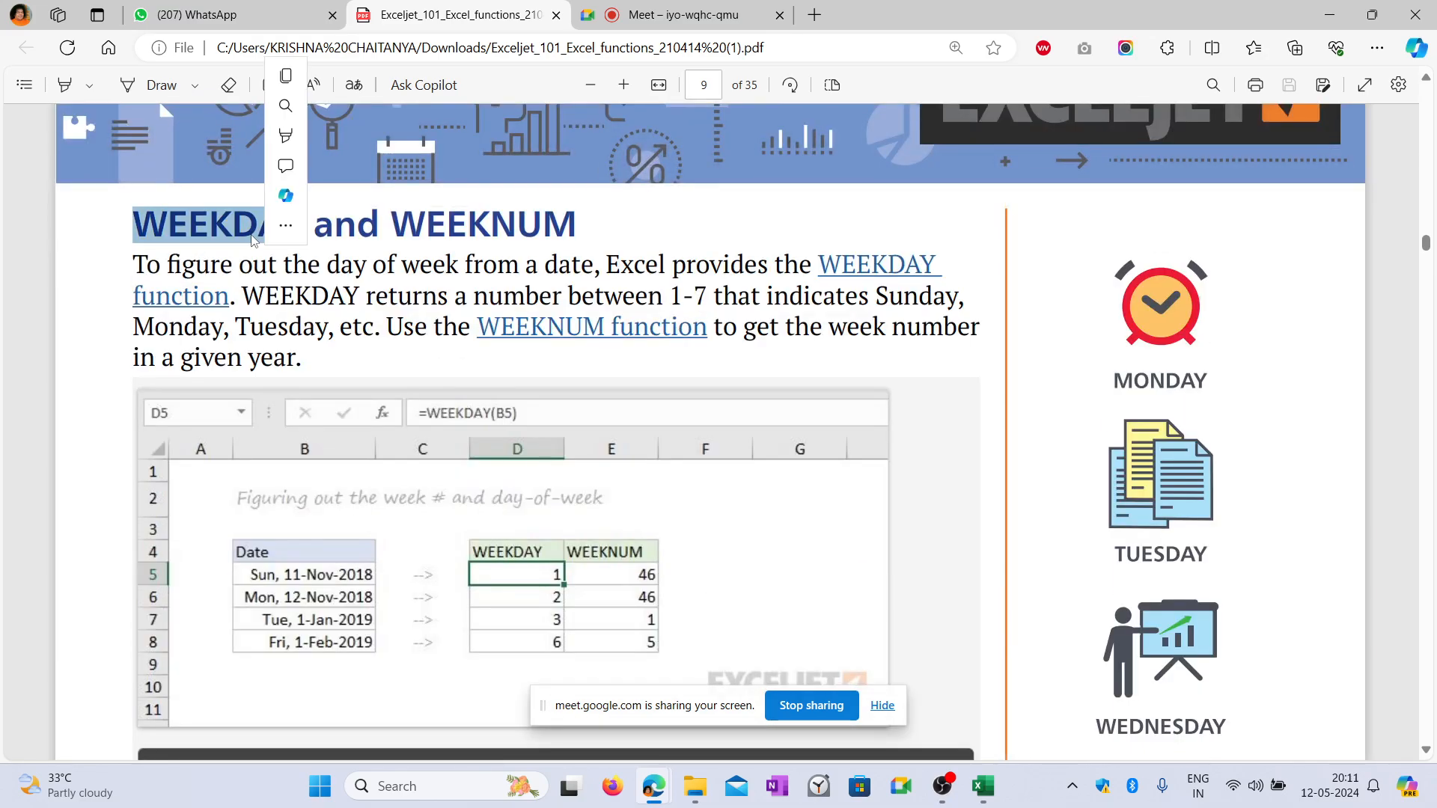
double_click(458, 224)
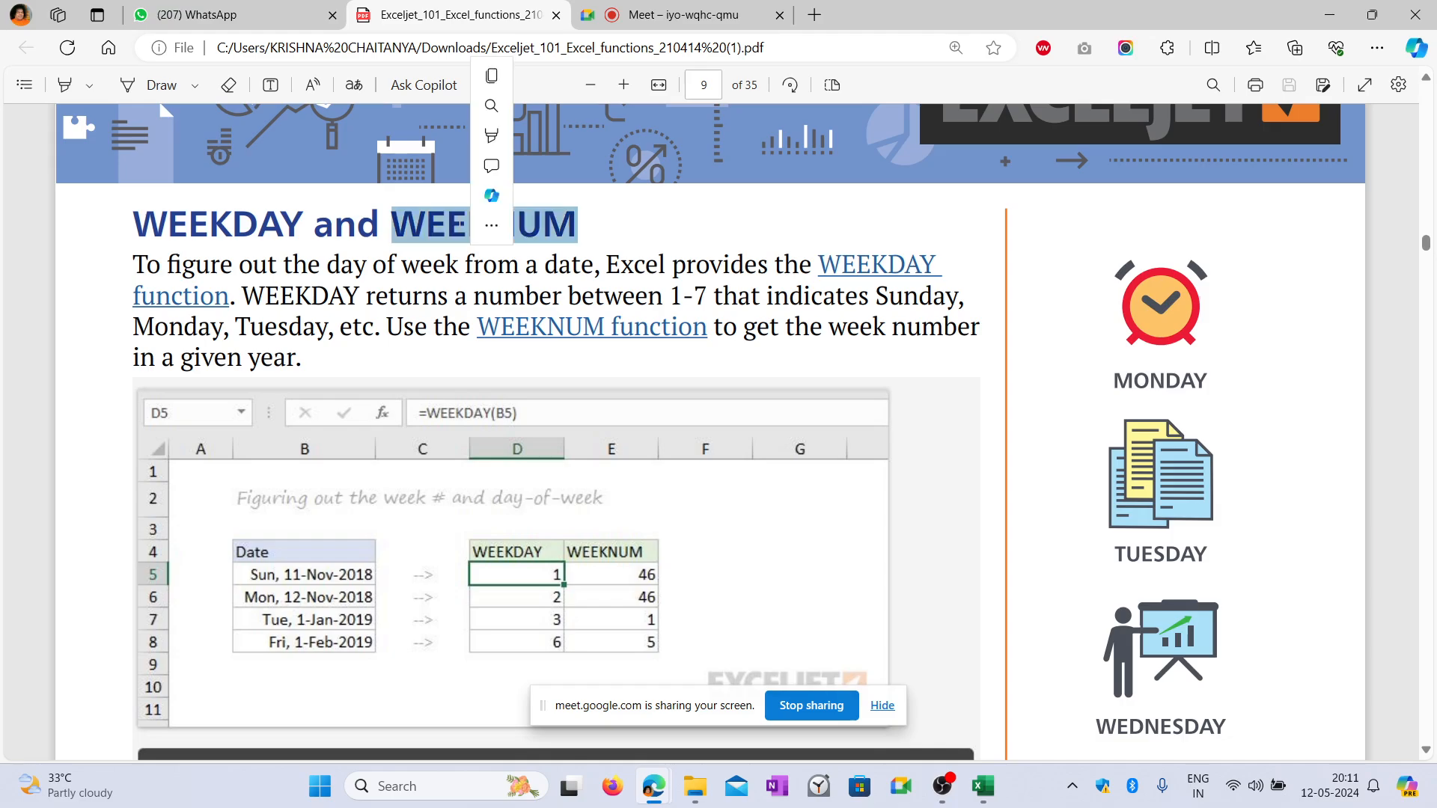
left_click(694, 223)
double_click(231, 222)
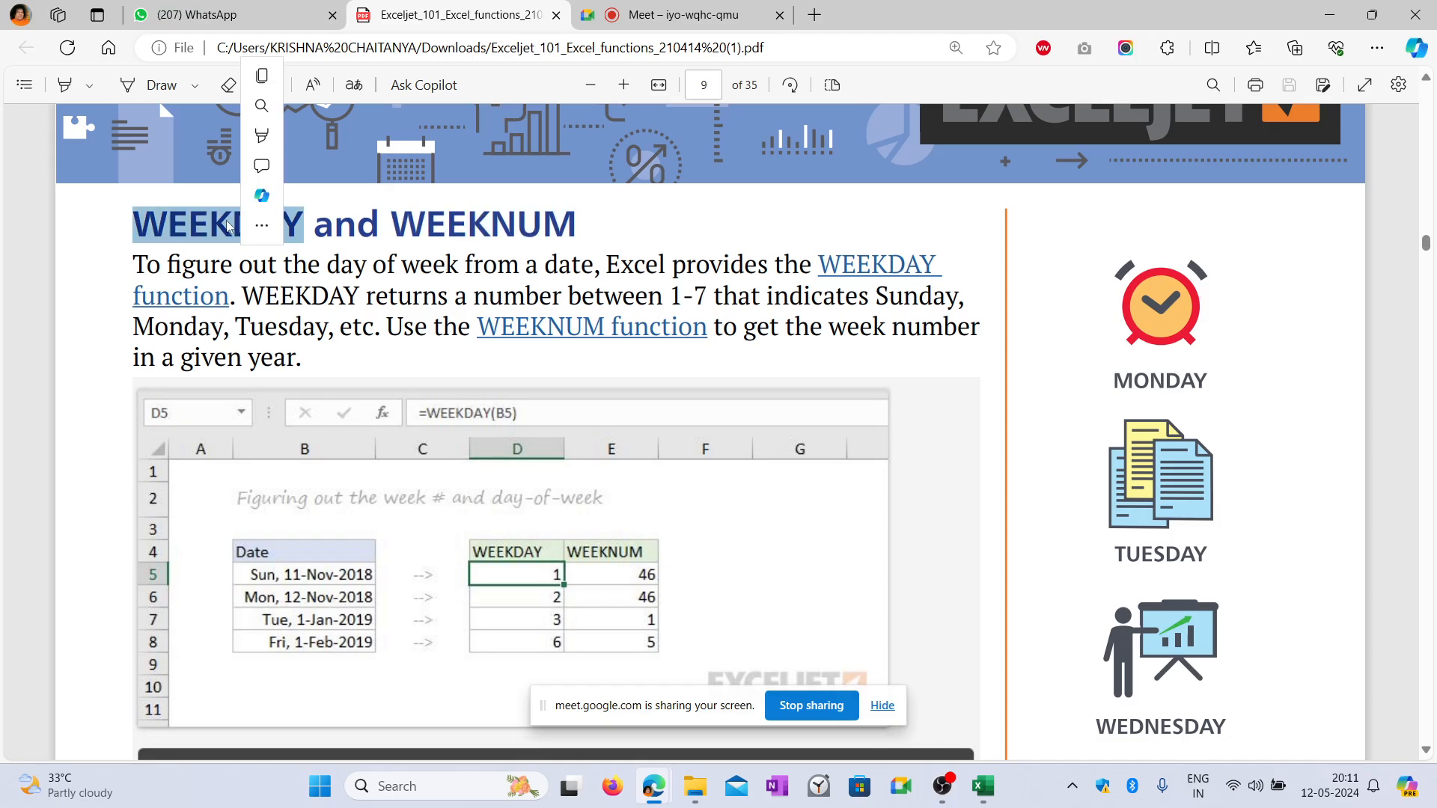
double_click(482, 224)
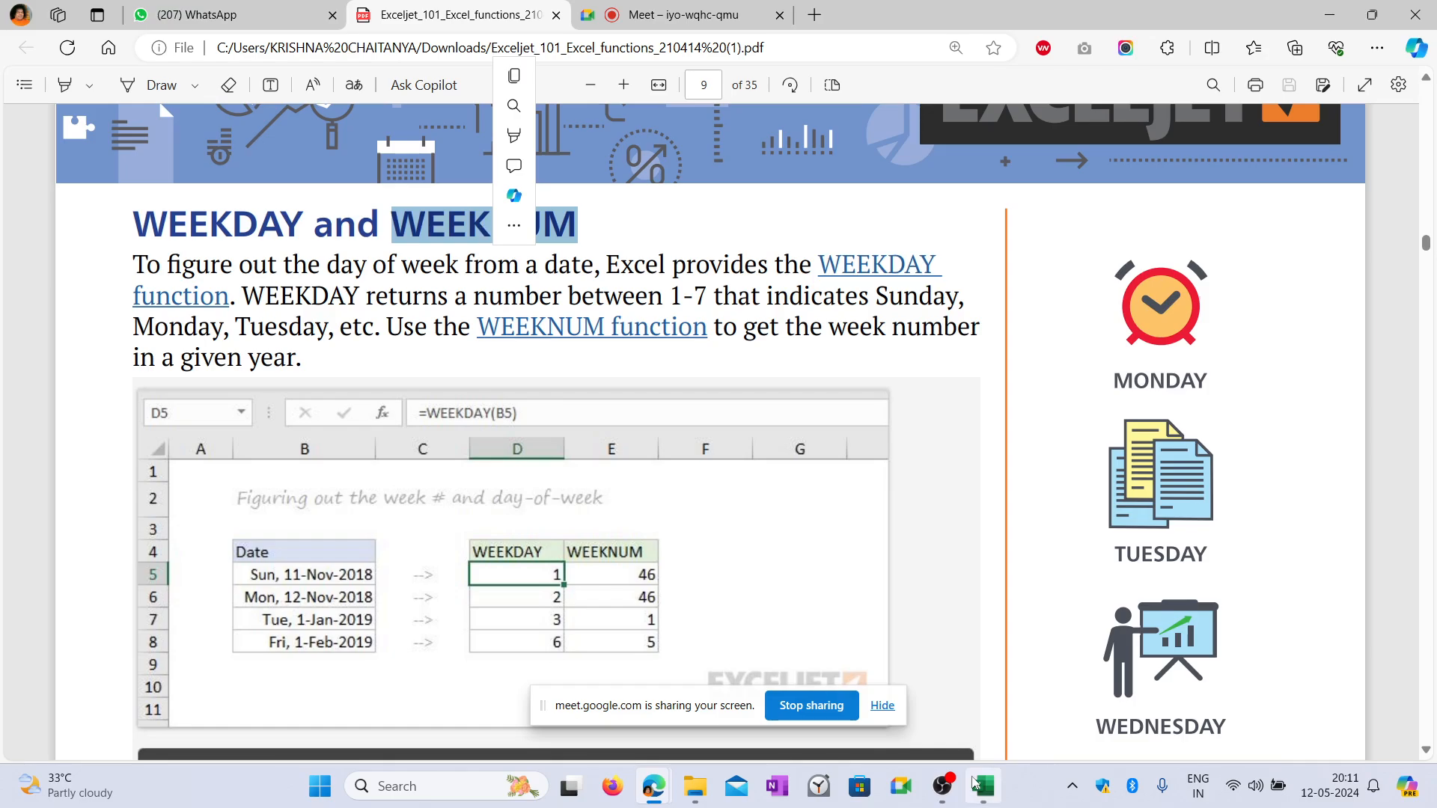
Switch back to the Excel workbook and select cell G31 in the DOB column.
left_click(994, 799)
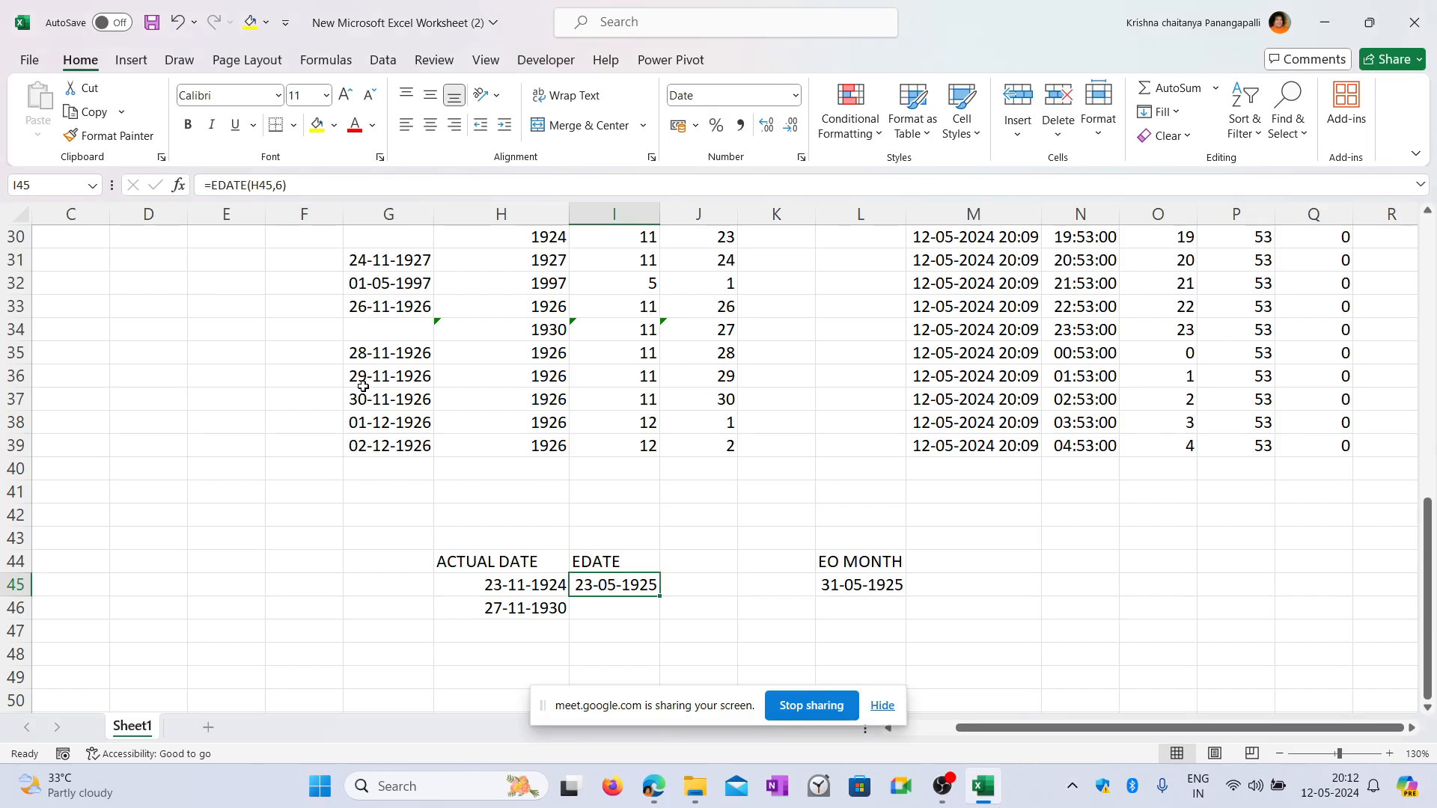
scroll(361, 385, "up", 2)
left_click(369, 411)
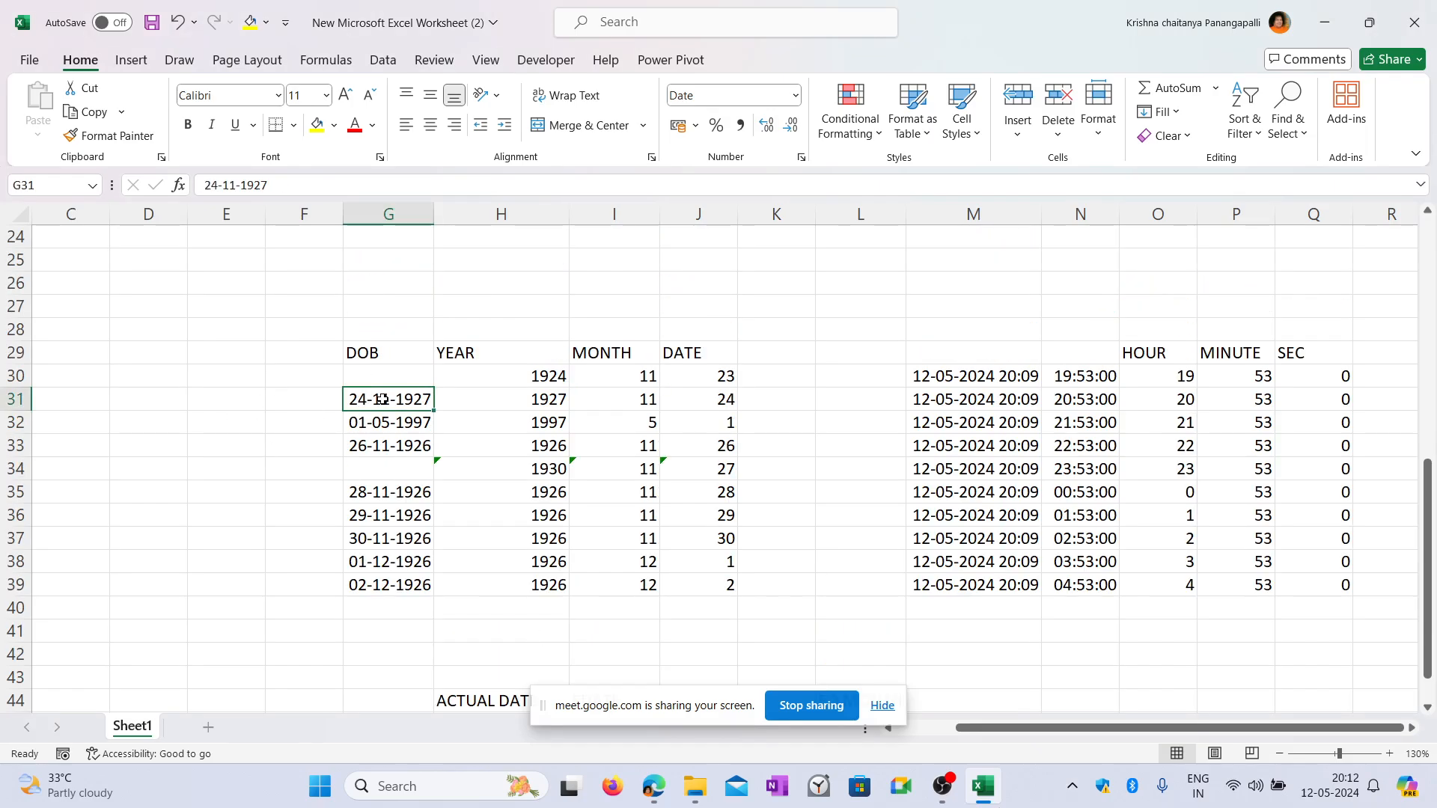
Enter the formula =WEEKNUM(G33) in cell F31.
left_click(300, 408)
type("=")
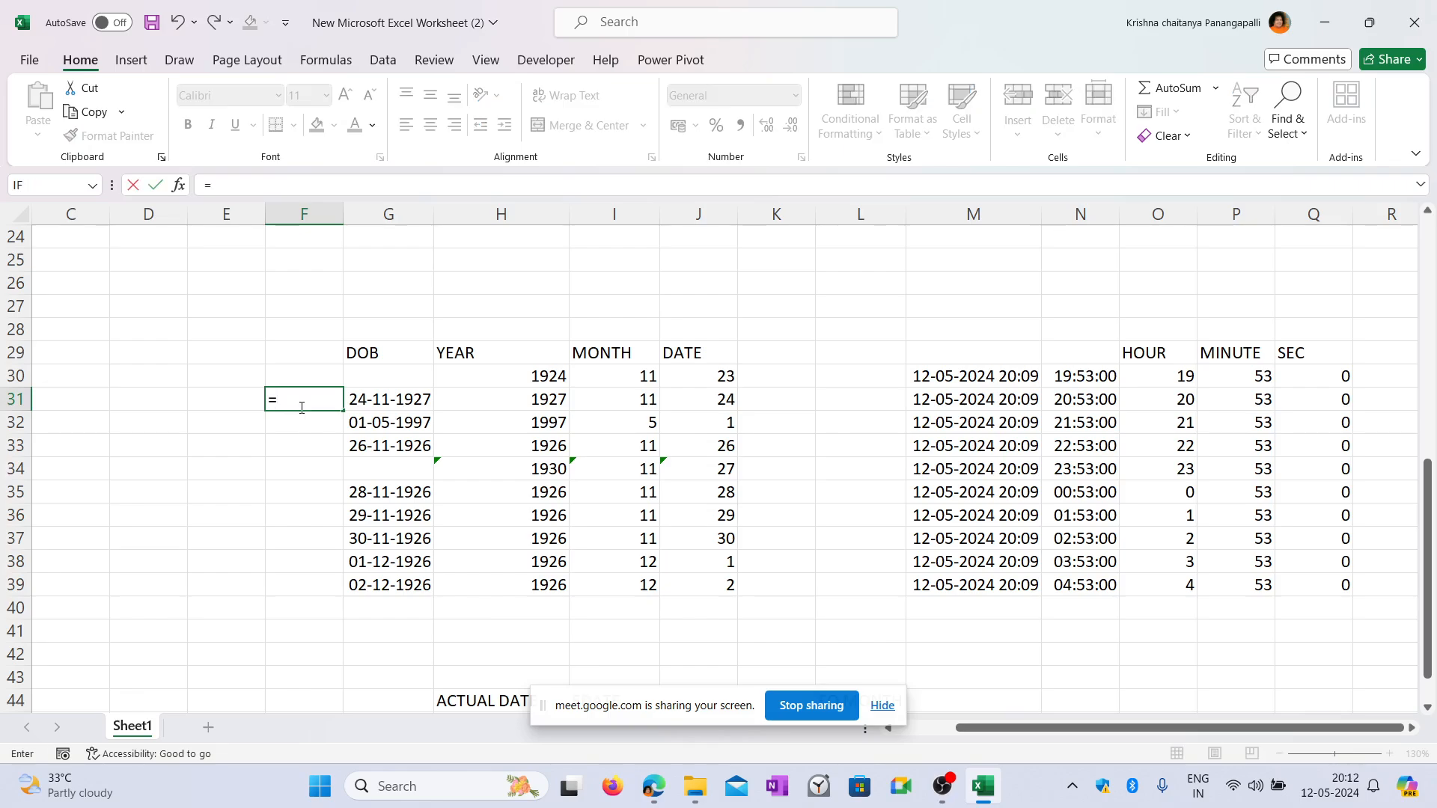
type("WEEKNU")
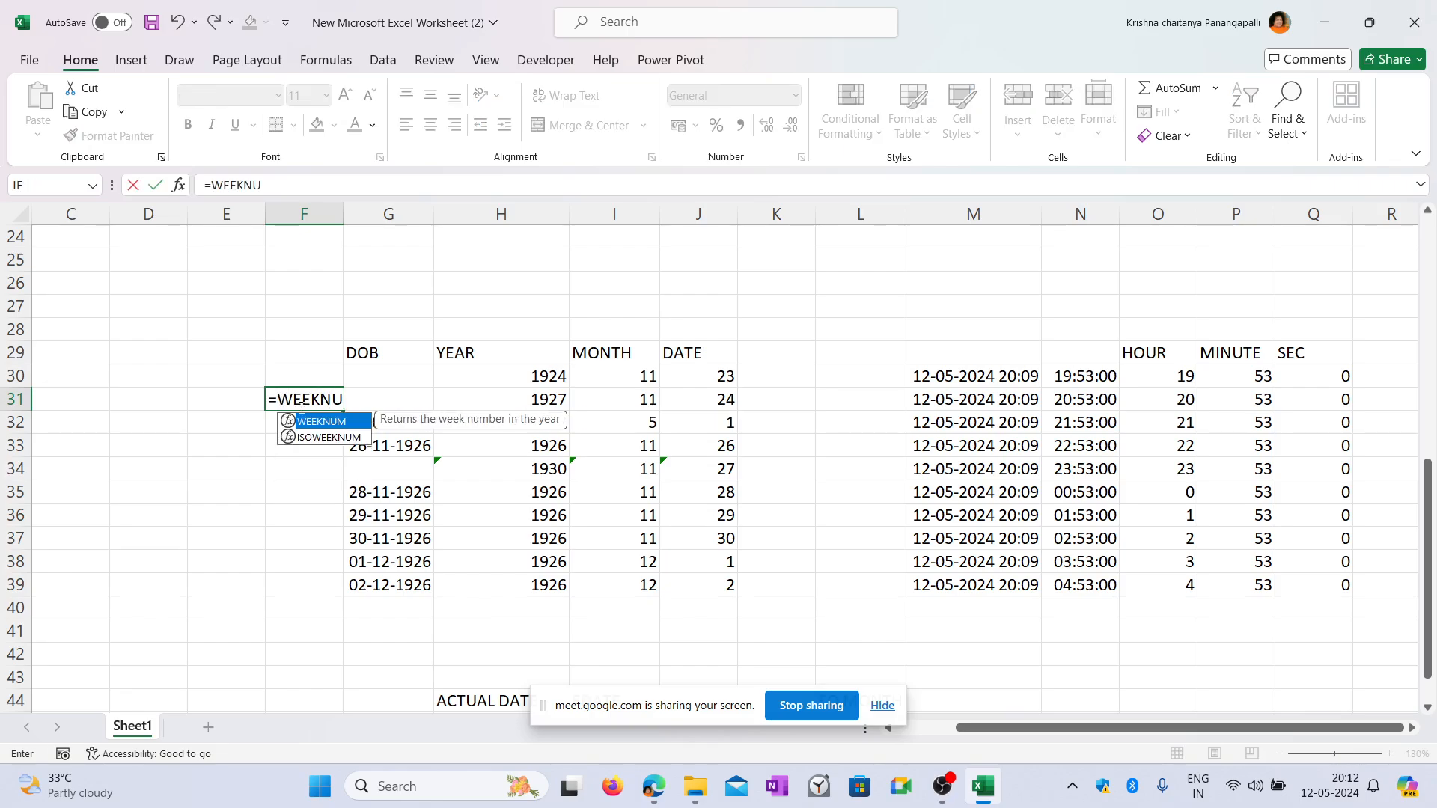
type("(")
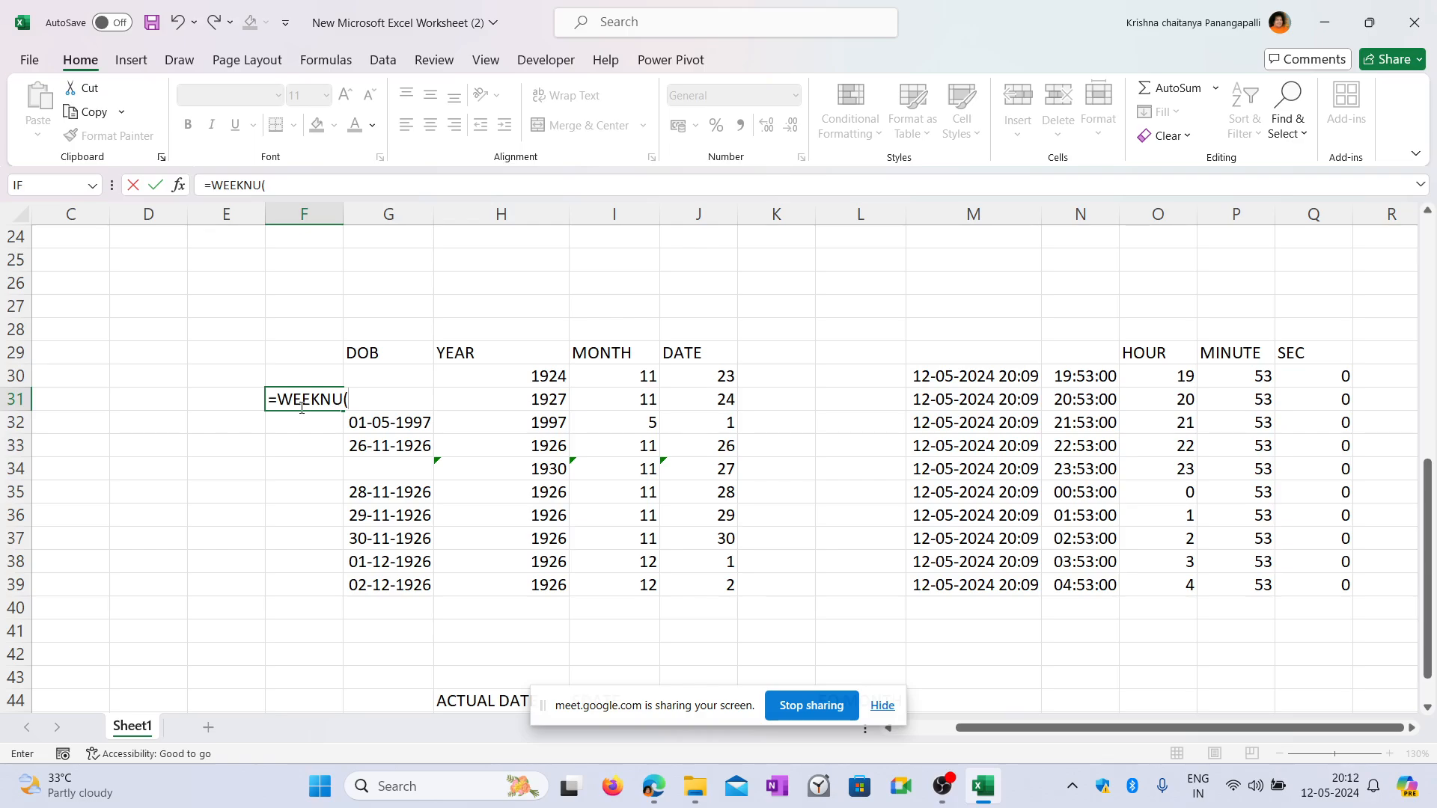
key("BackSpace")
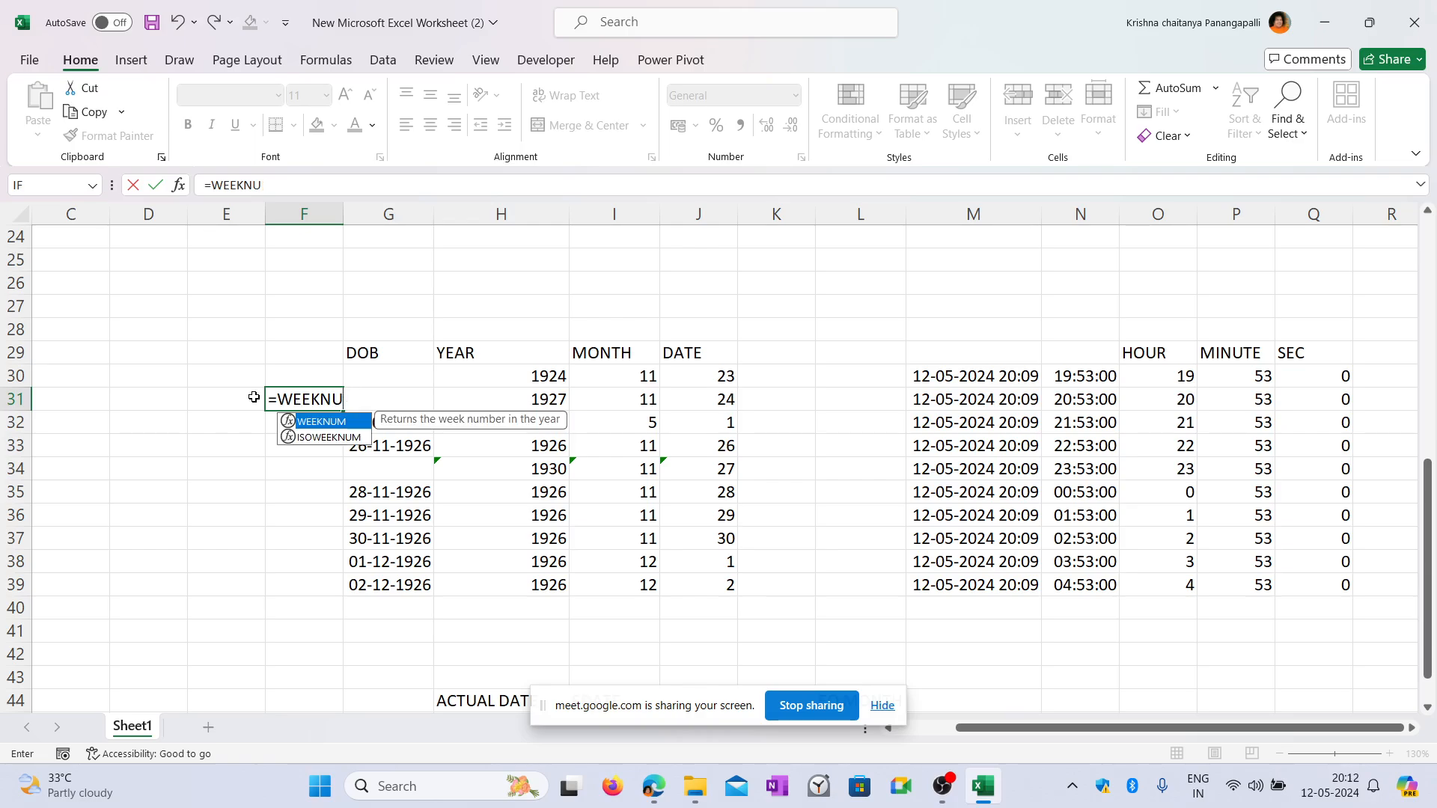
key("Tab")
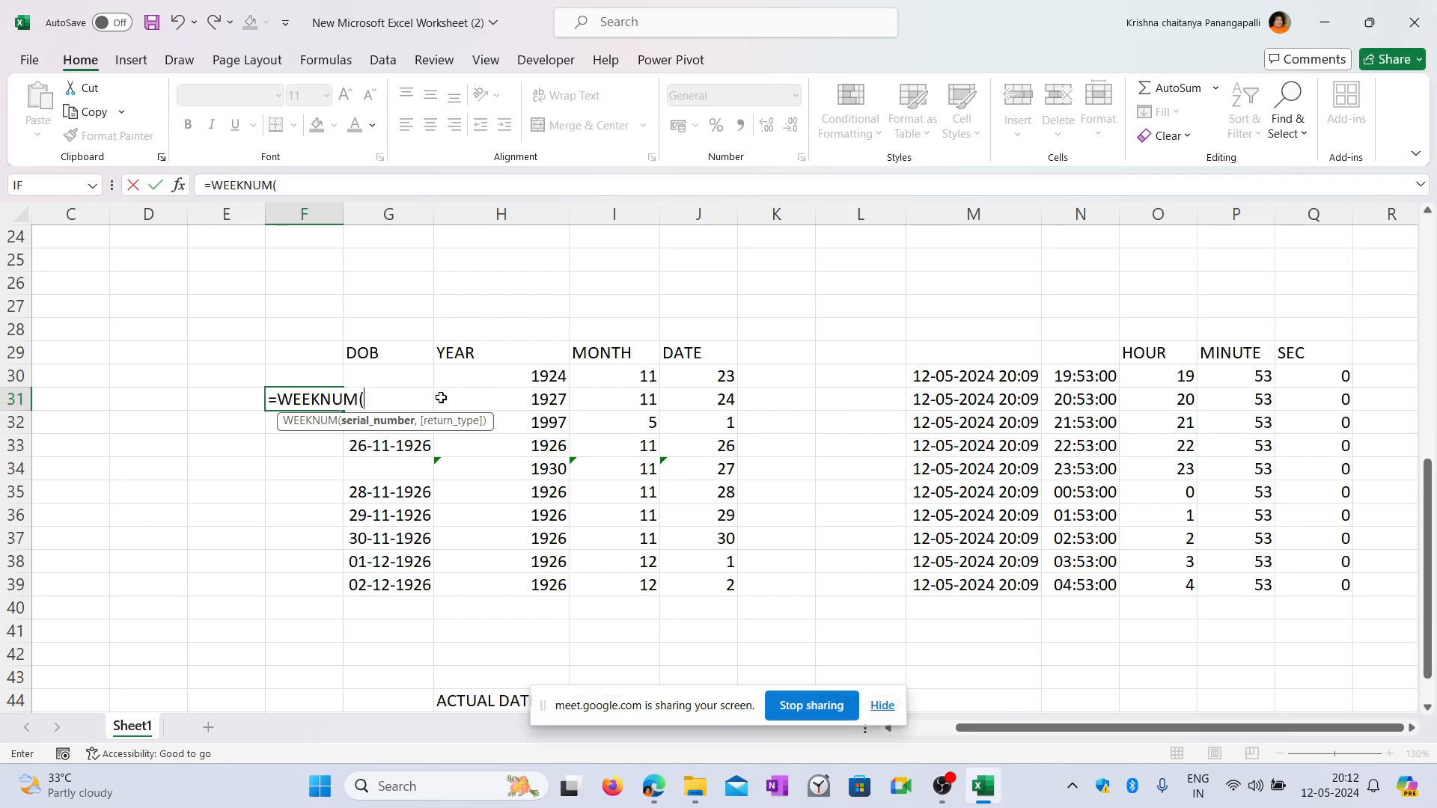
left_click(389, 445)
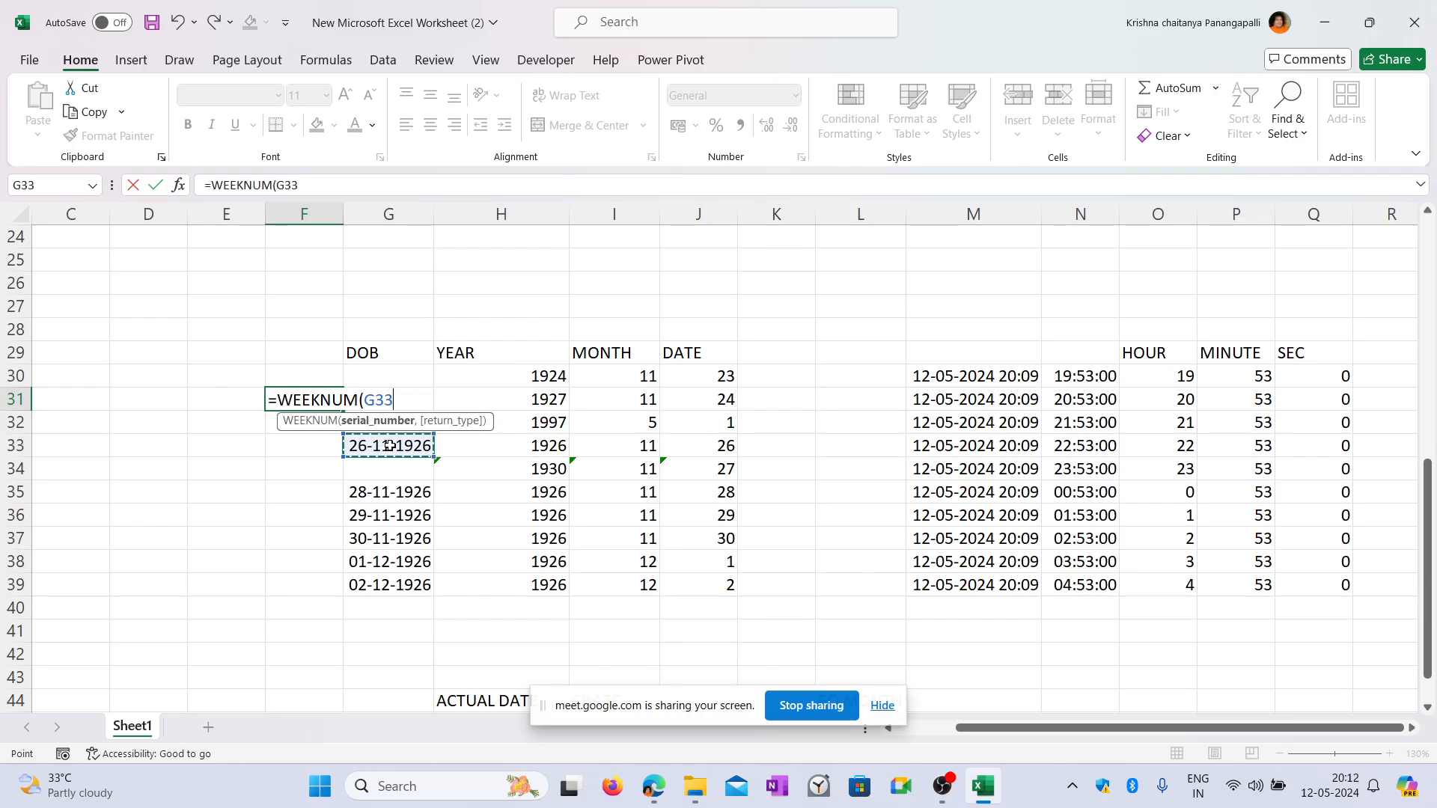
type(")")
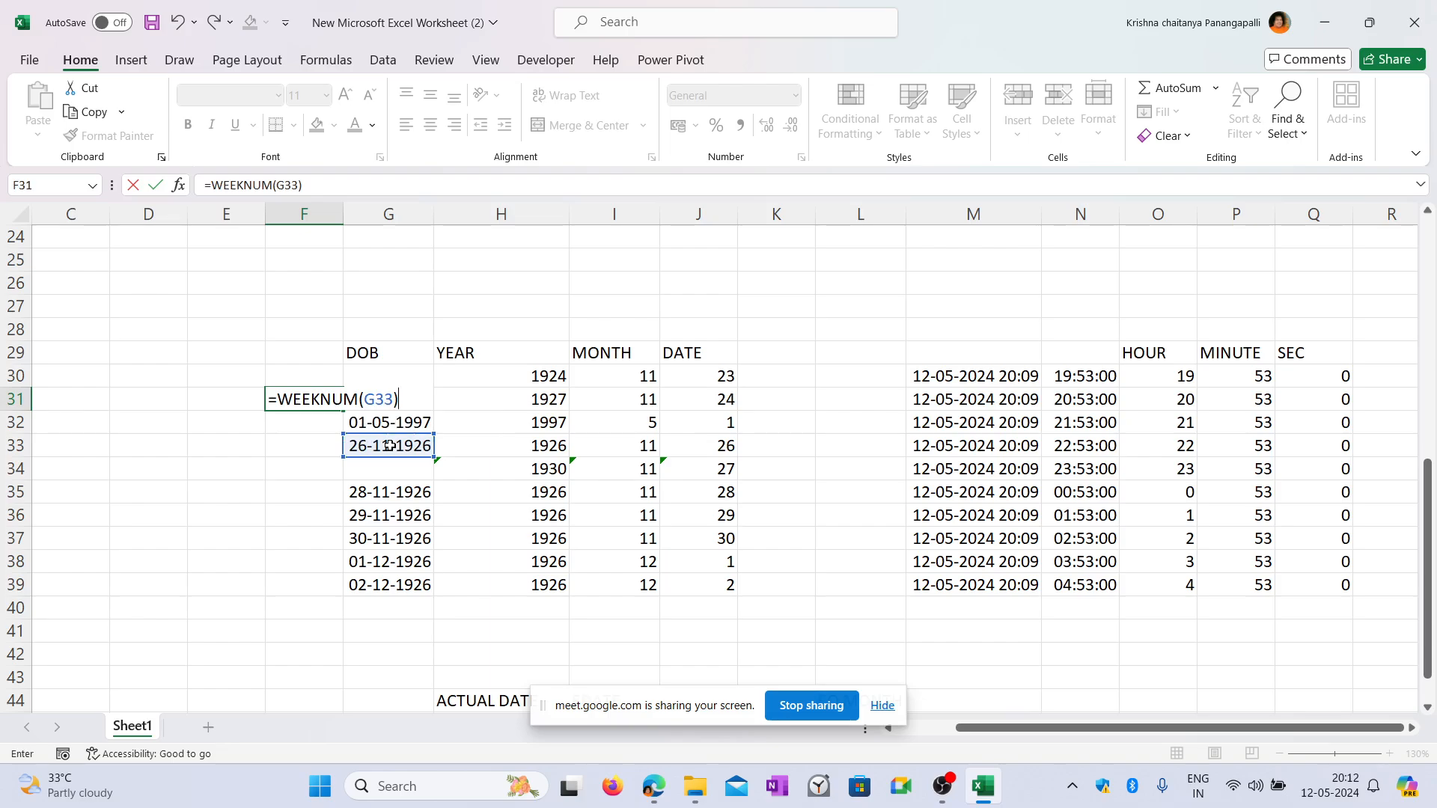
key("Return")
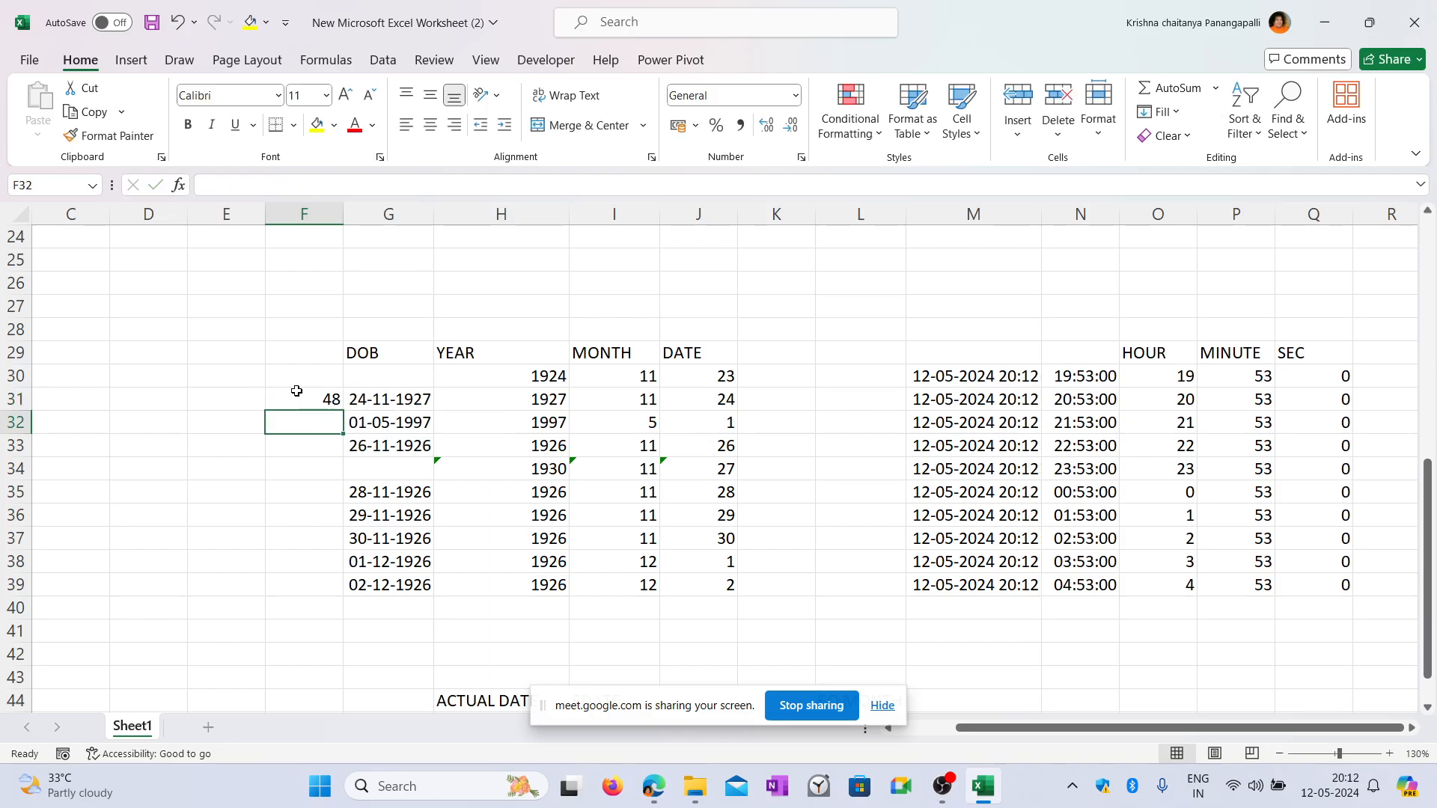
Try filling the F31 WEEKNUM formula down to F39, check F32, and undo both the fill and the formula.
left_click(334, 404)
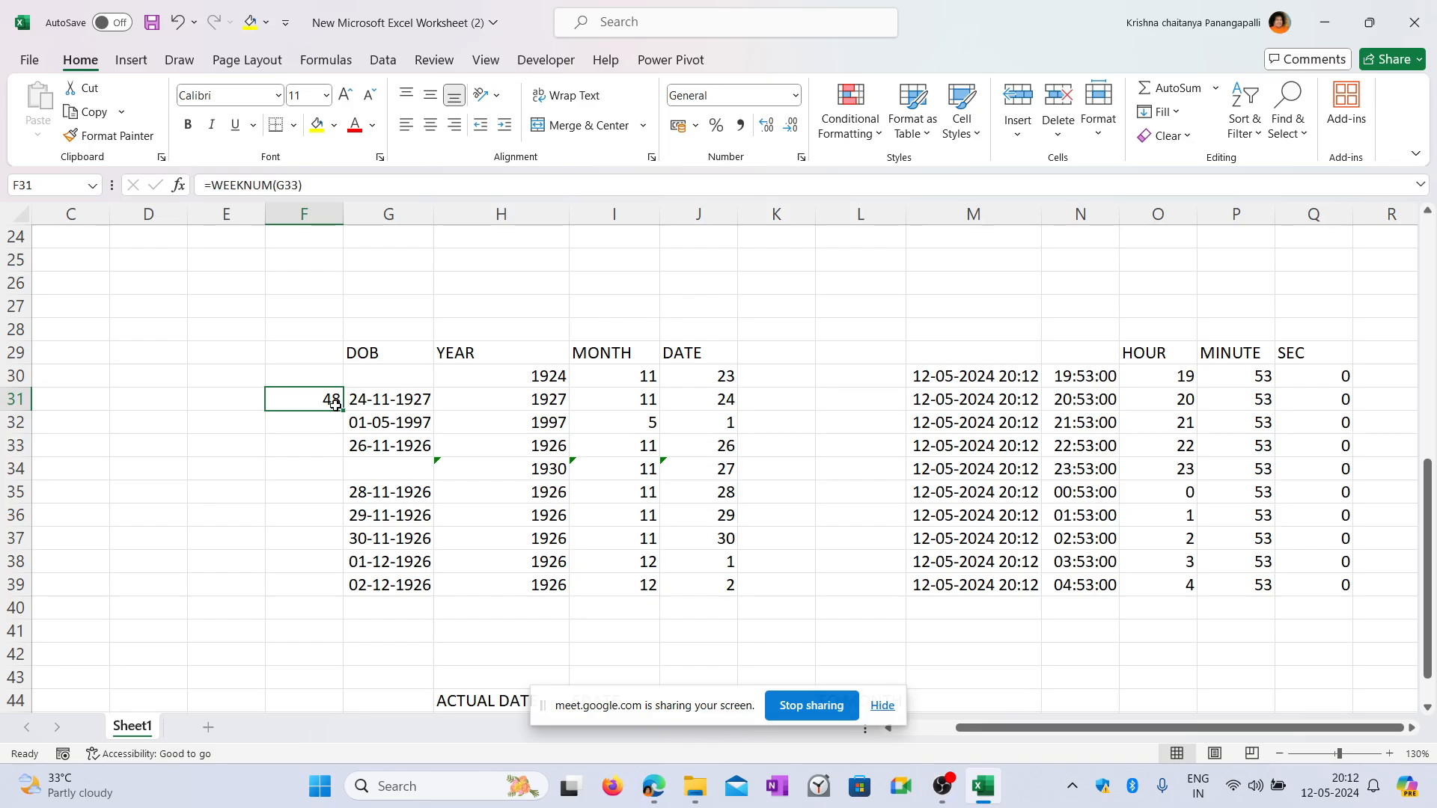
left_click_drag(342, 413, 328, 587)
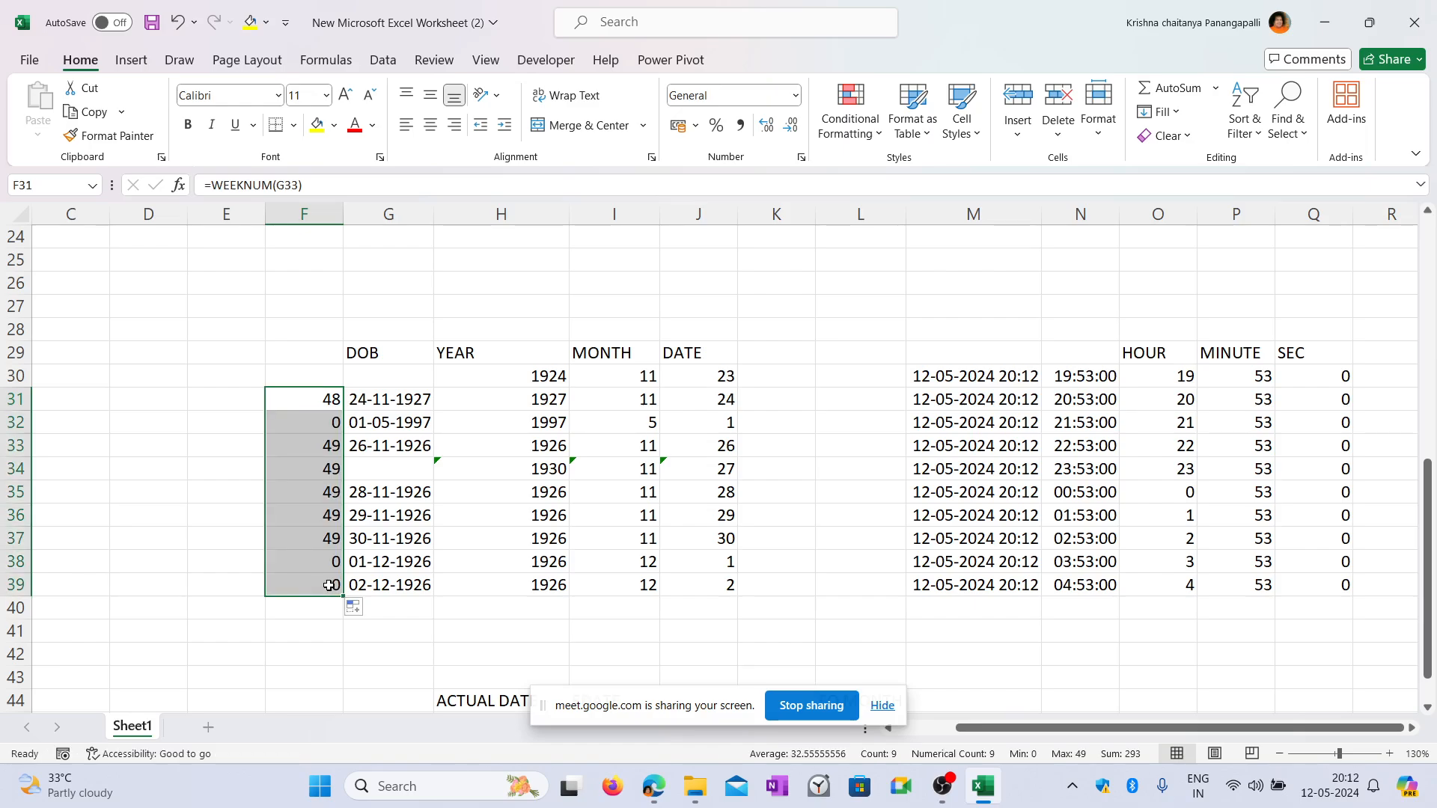
left_click(327, 423)
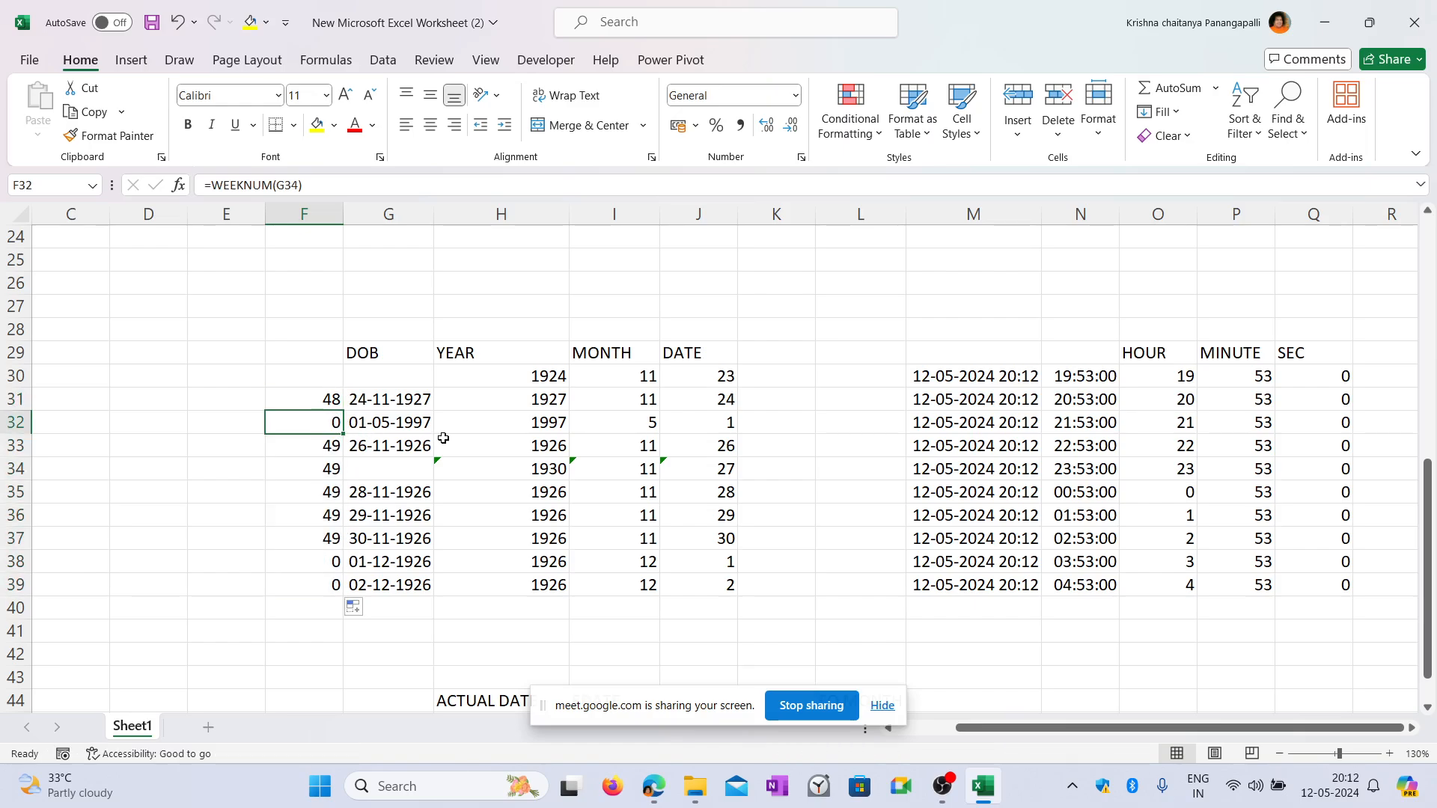
key("ctrl+z")
key("ctrl+z")
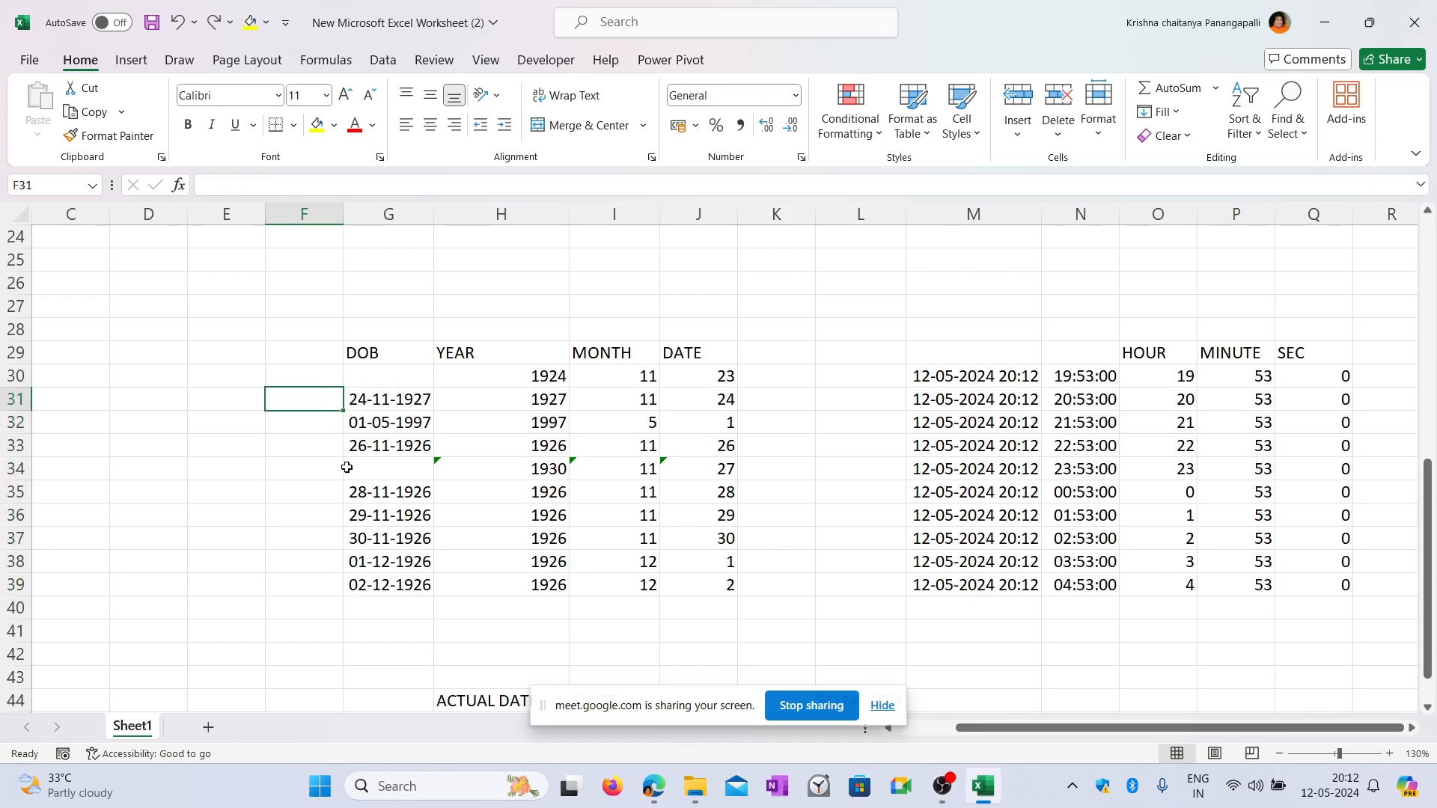
type("=WEEK")
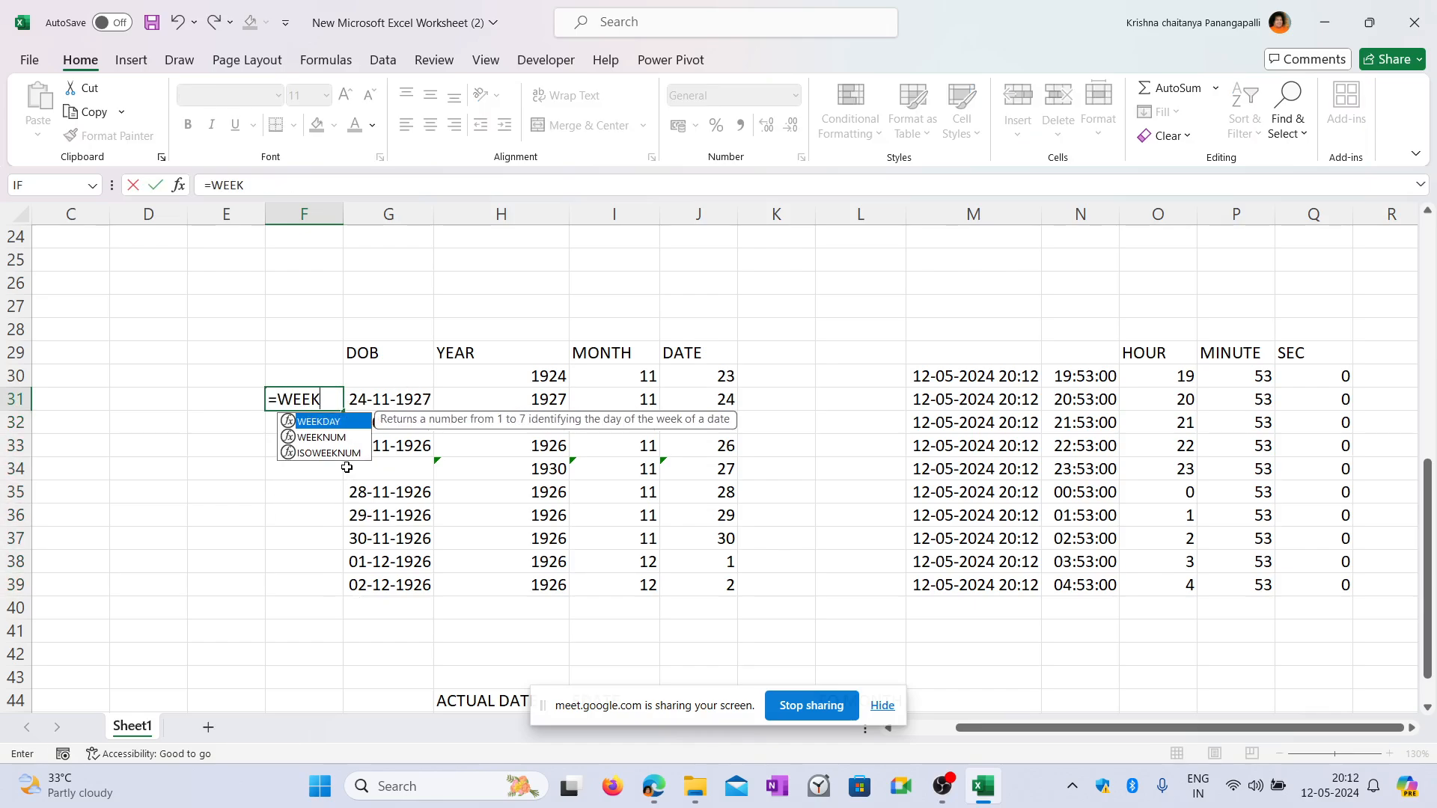
type("NUM")
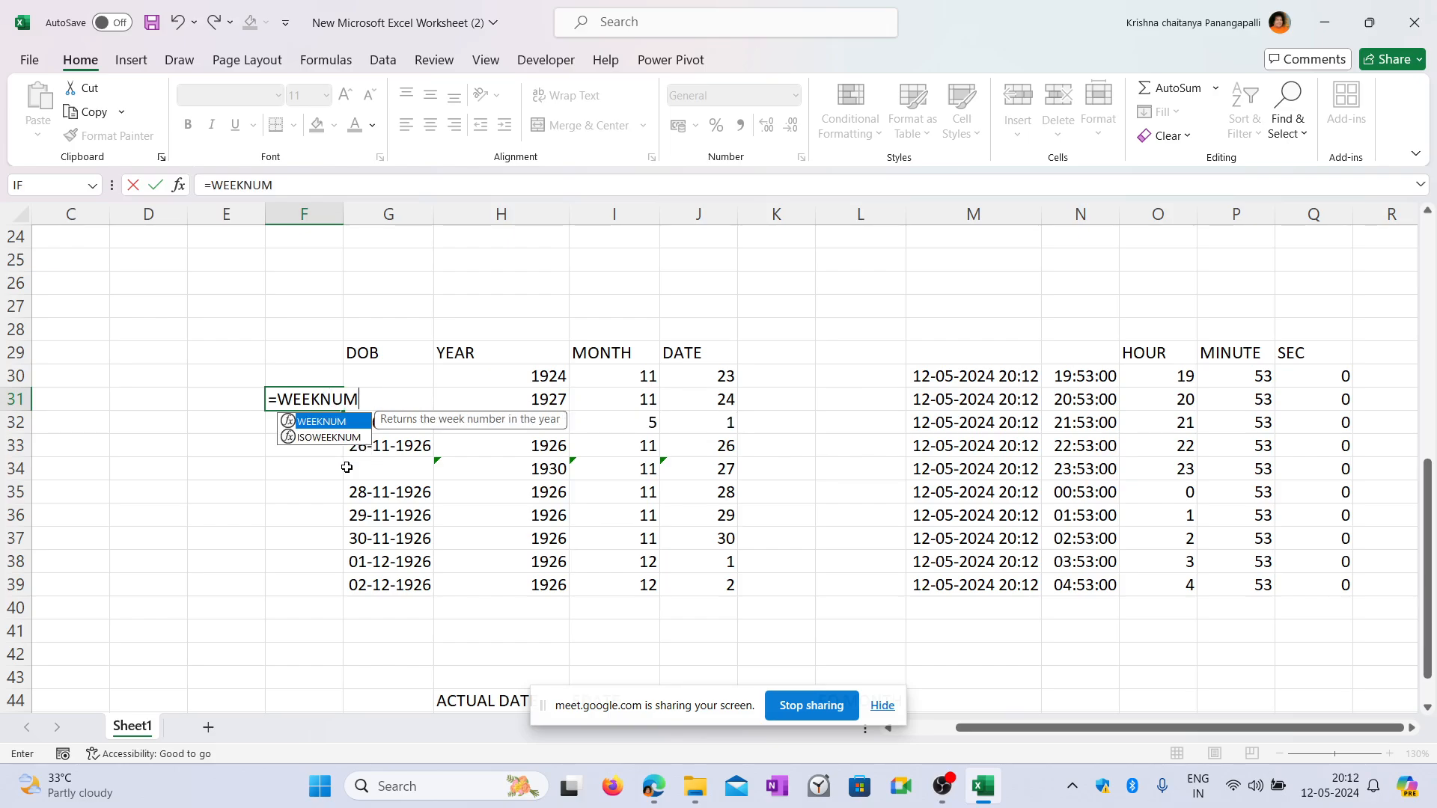
type("(")
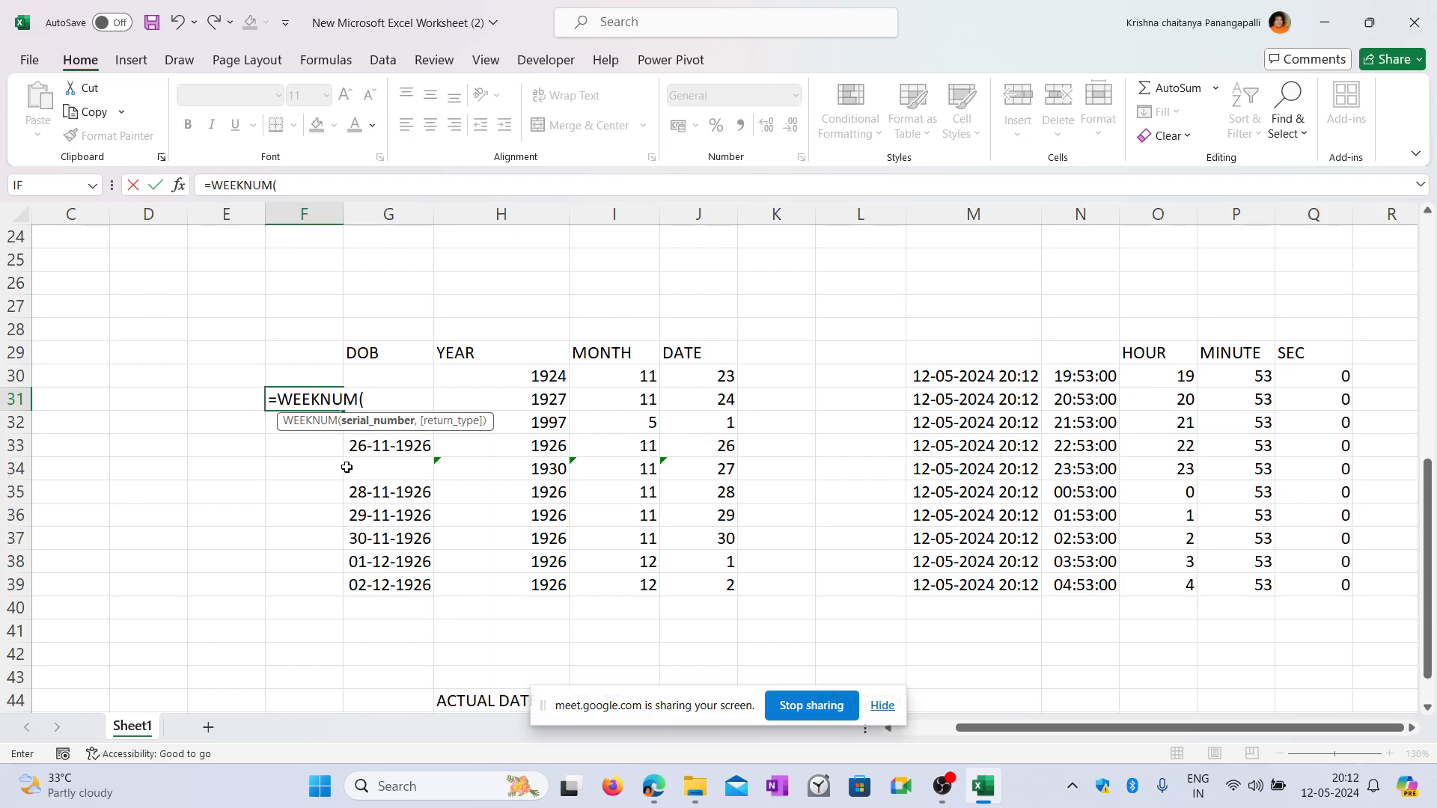
key("Escape")
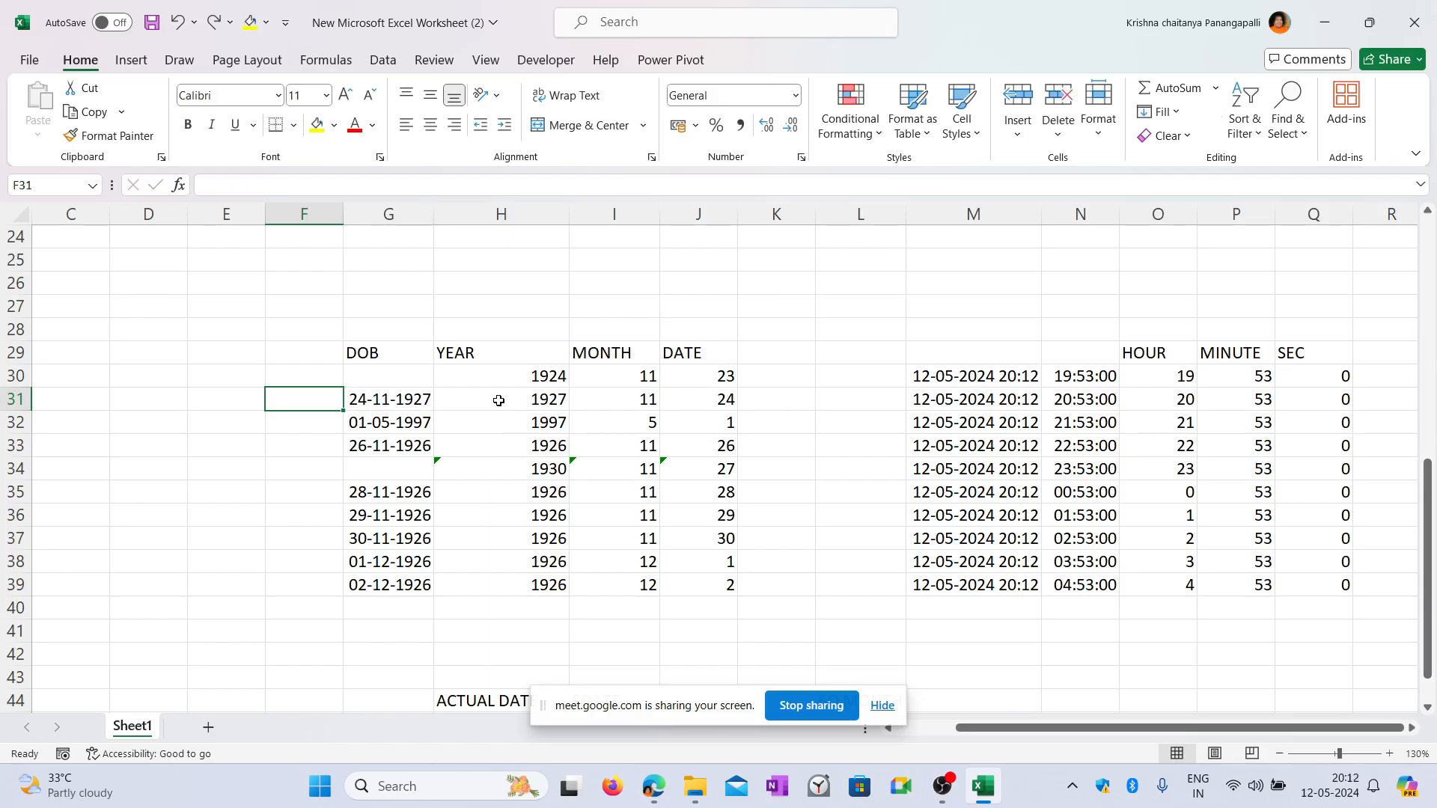
Enter =WEEKNUM(G31) in cell E31 and fill the formula down to E39.
left_click(214, 399)
type("=")
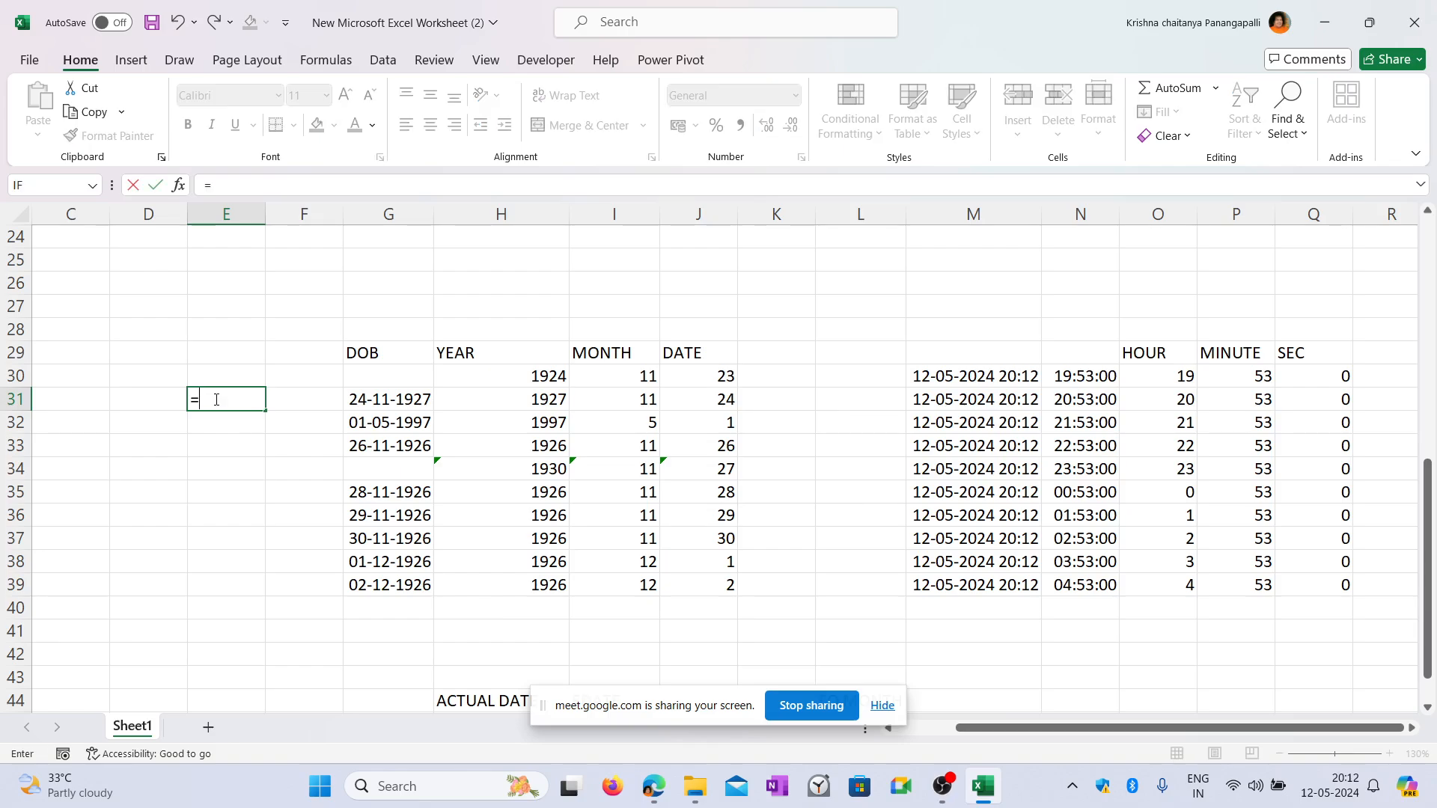
type("WEEKNUM")
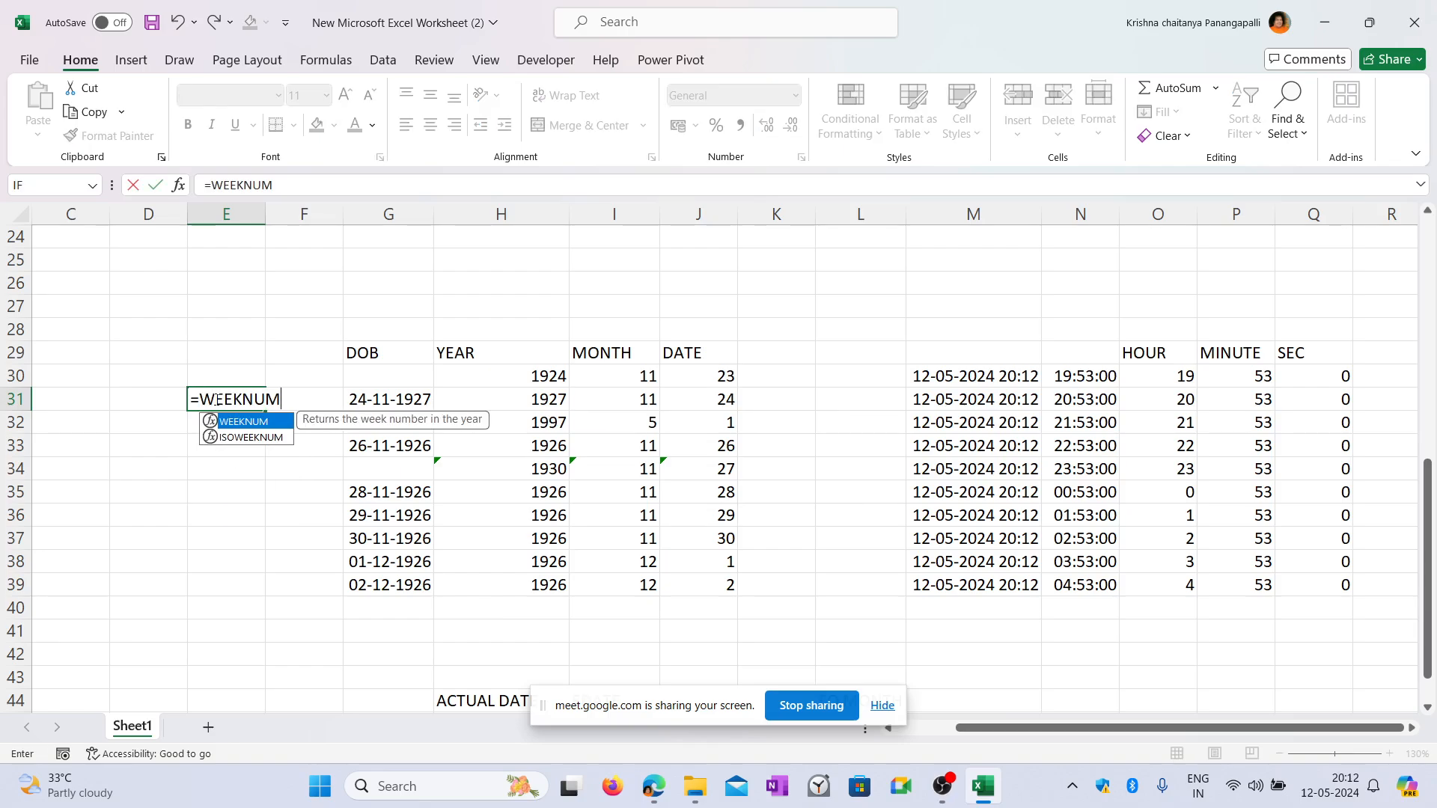
type("(")
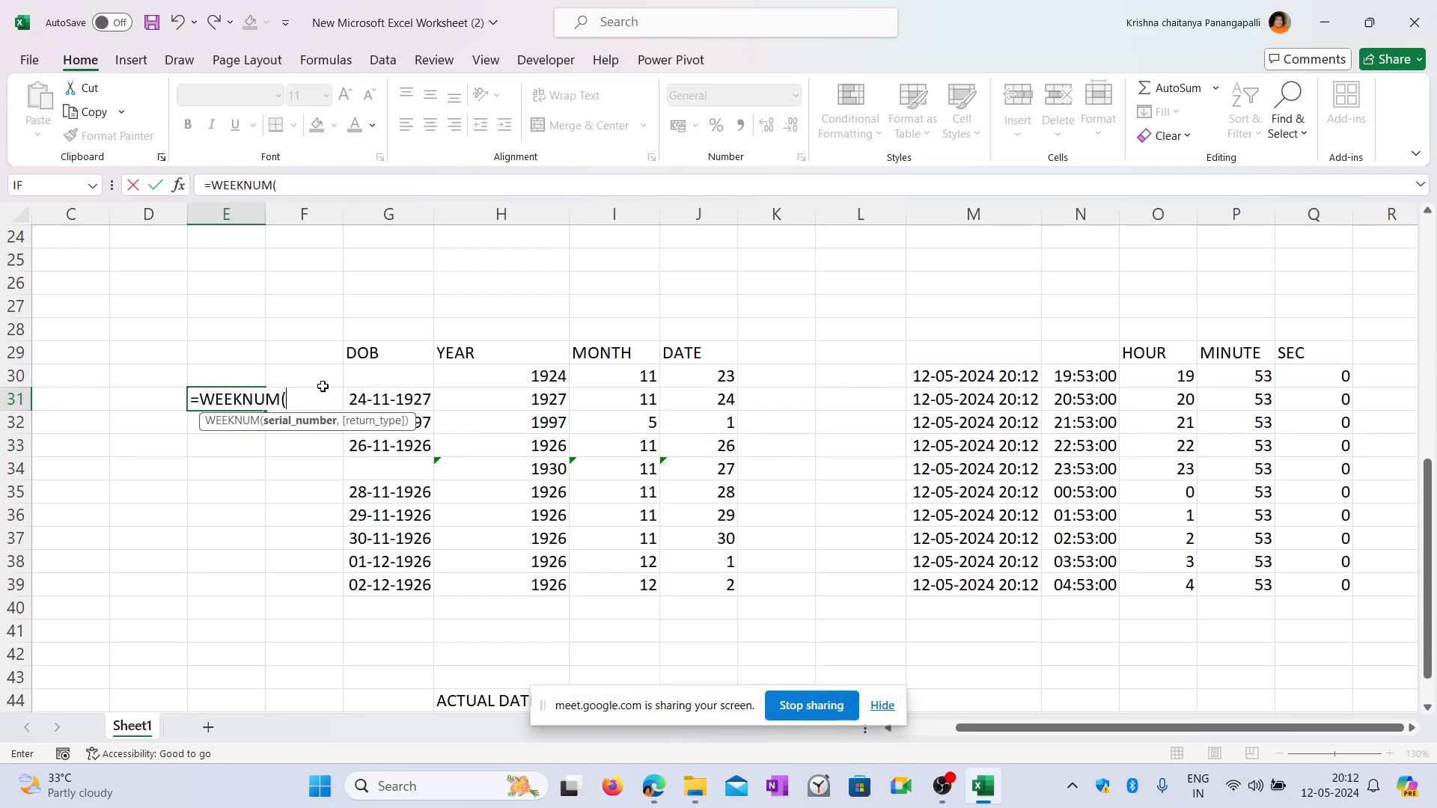
left_click(416, 398)
type(")")
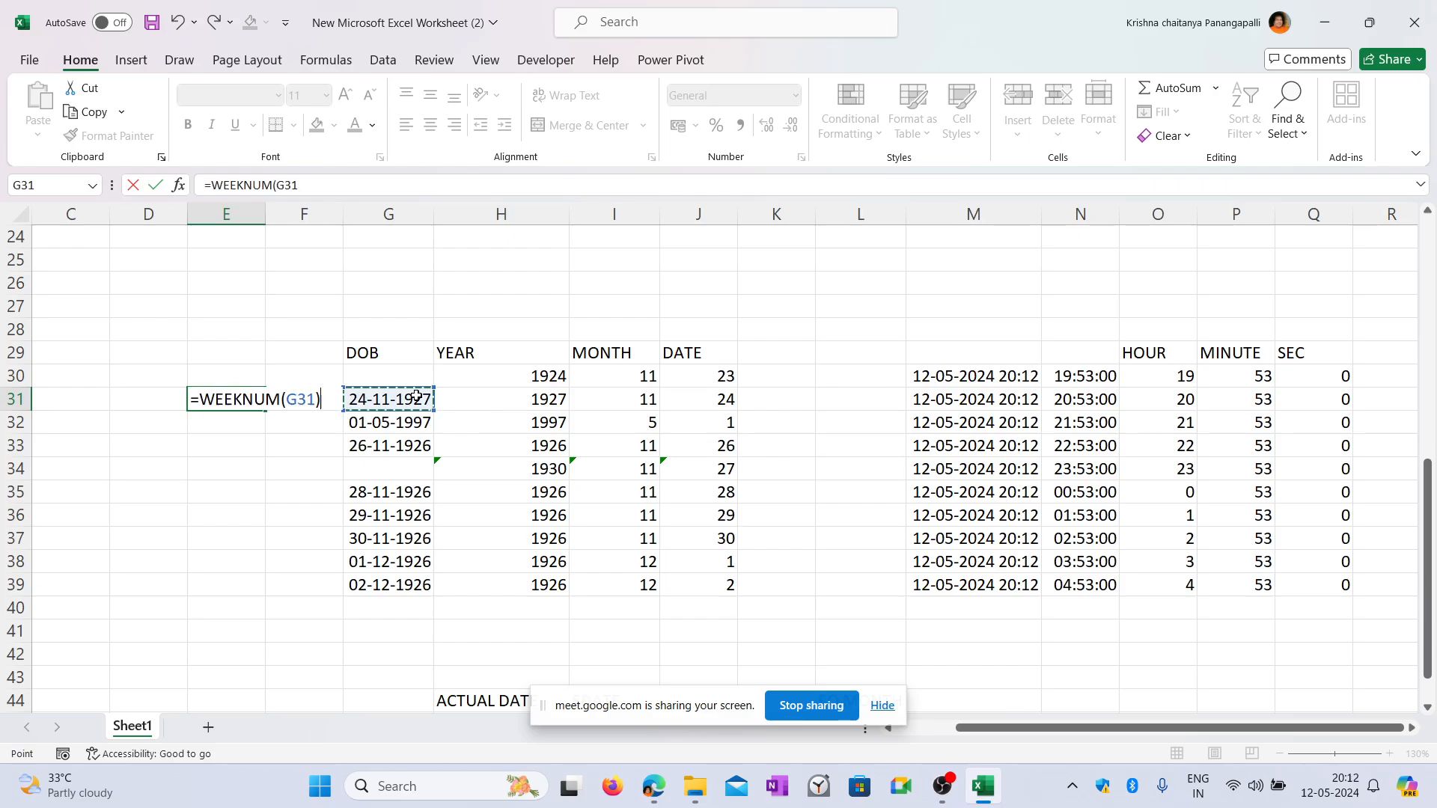
key("Return")
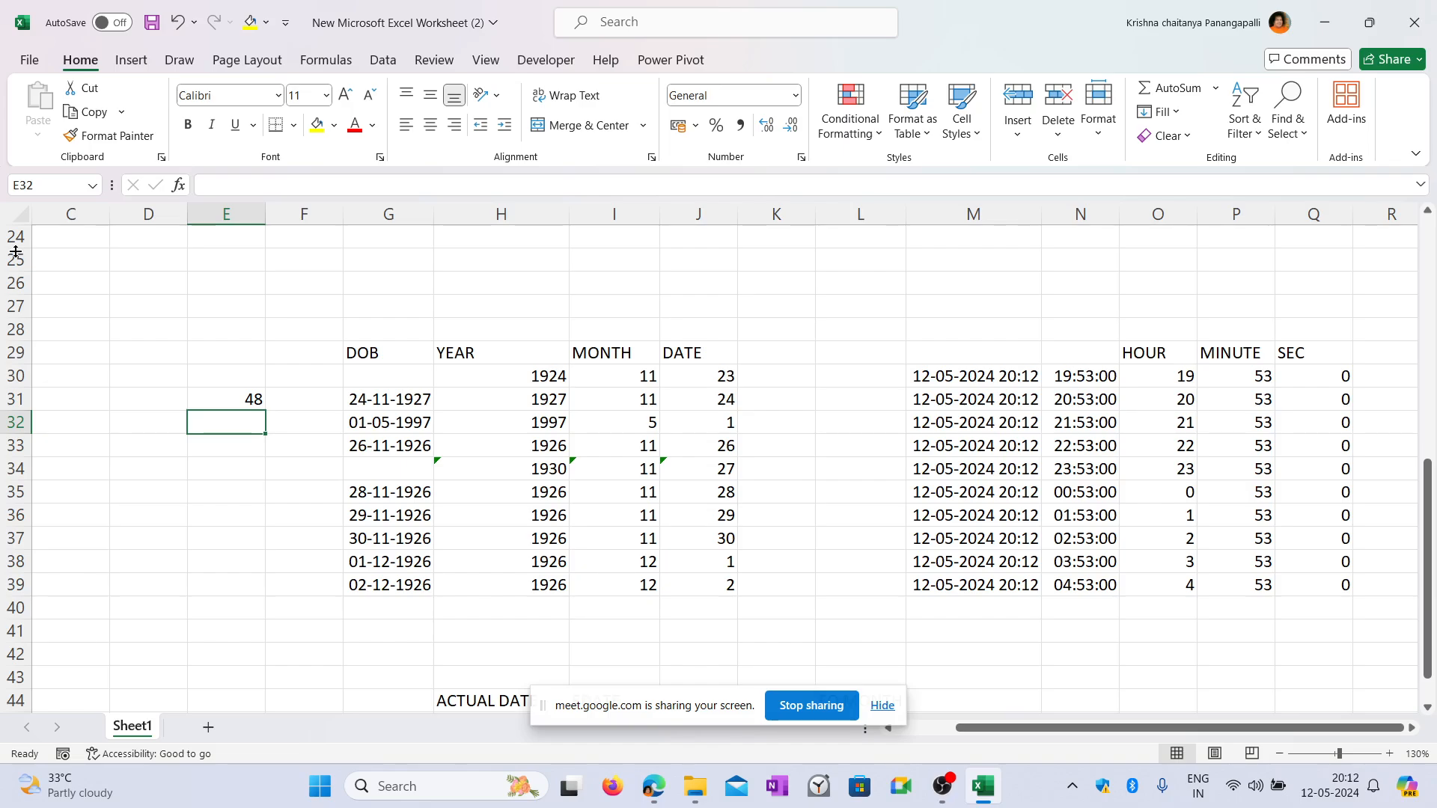
left_click(248, 402)
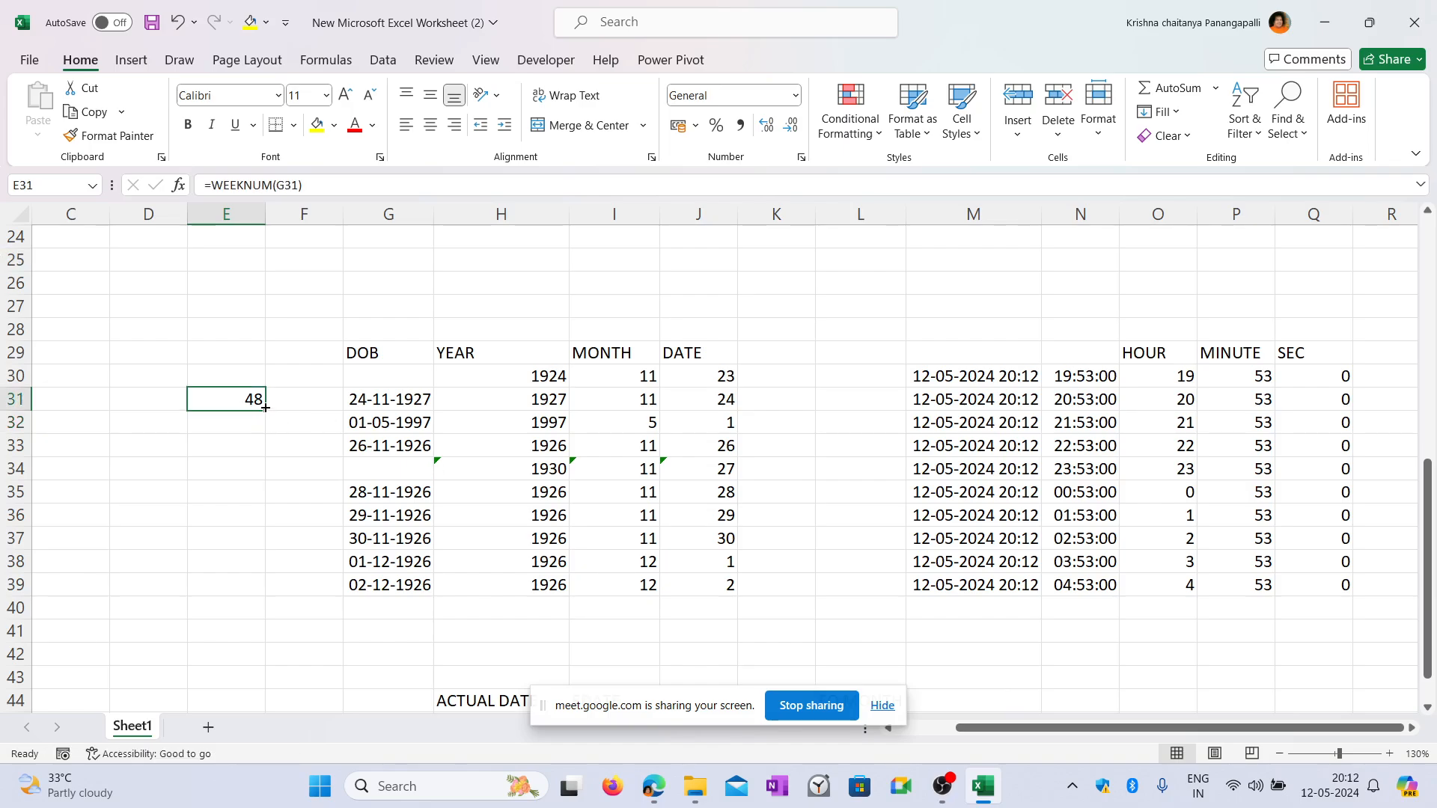
left_click_drag(266, 411, 266, 591)
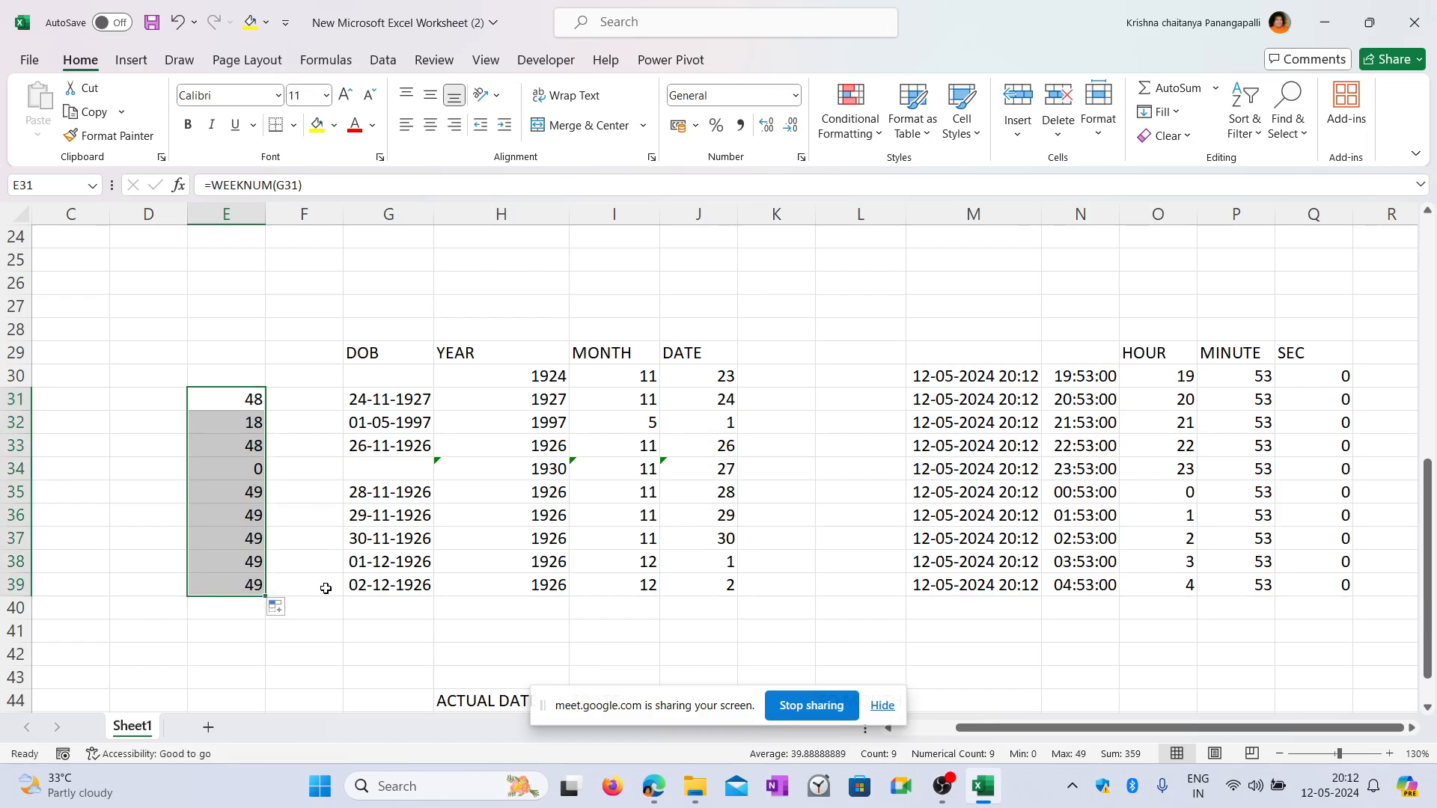
Compare the WEEKNUM results in column E with the DOB dates in column G, including the blank cell G34.
left_click(259, 425)
left_click(393, 476)
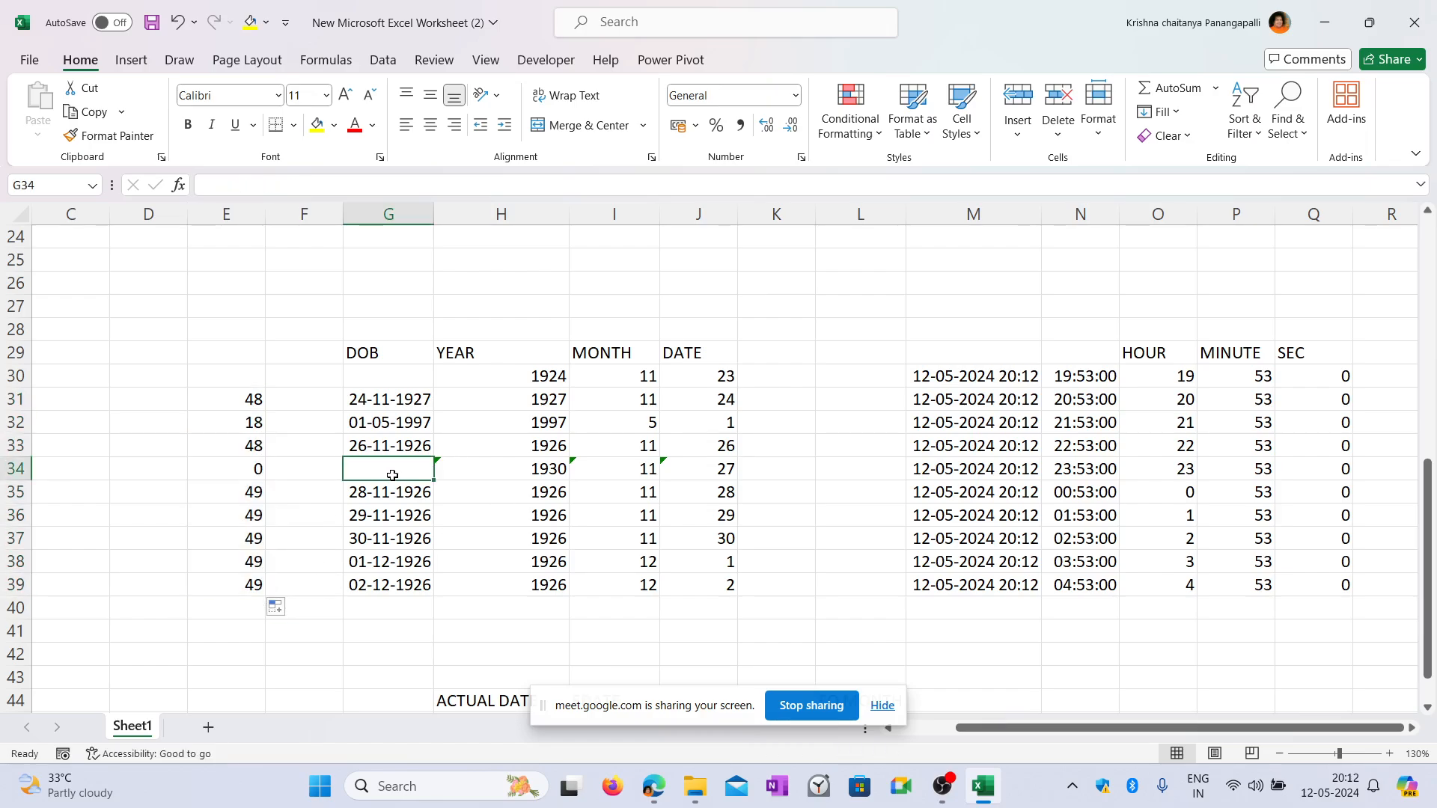
left_click(239, 470)
left_click(253, 494)
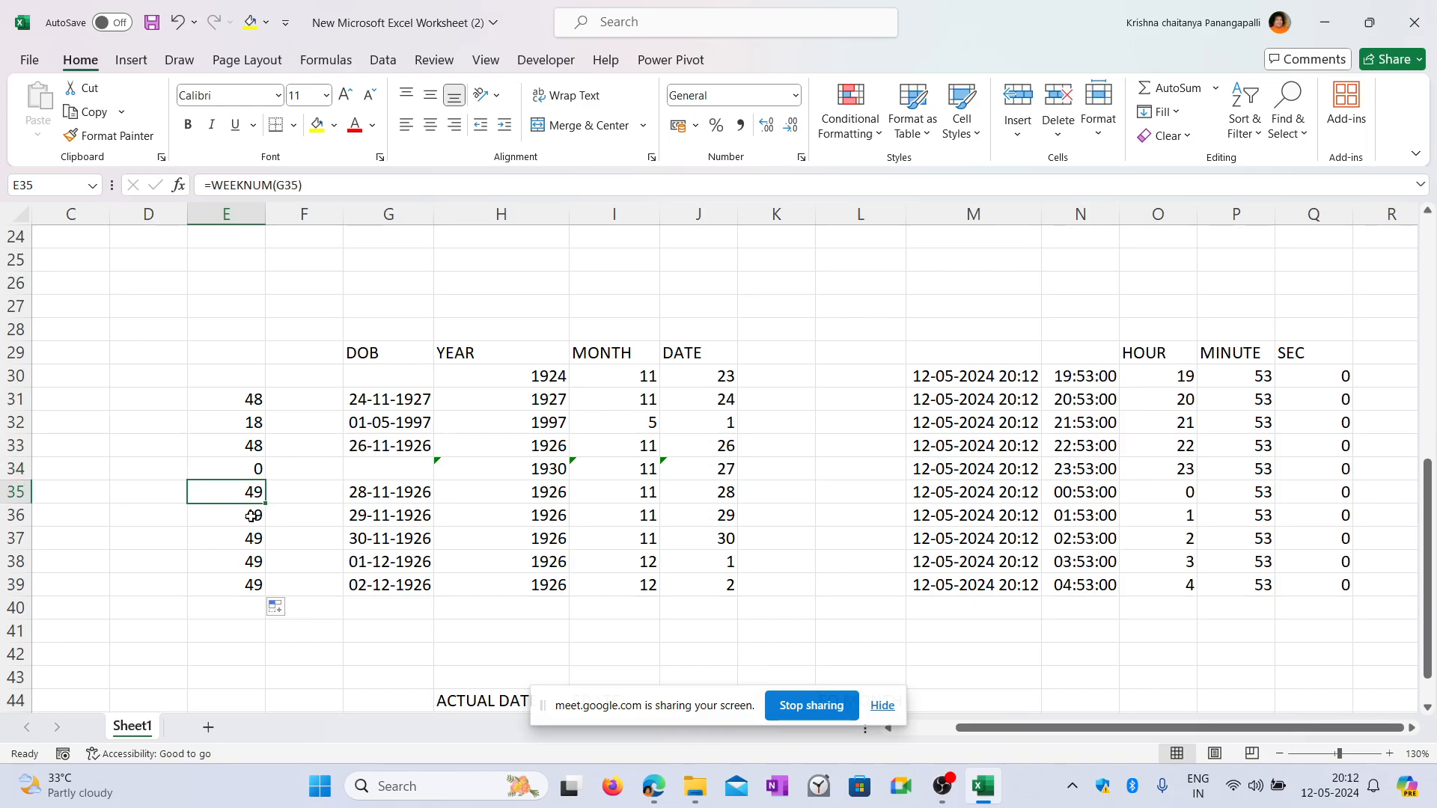
left_click(251, 517)
left_click(256, 428)
left_click(250, 450)
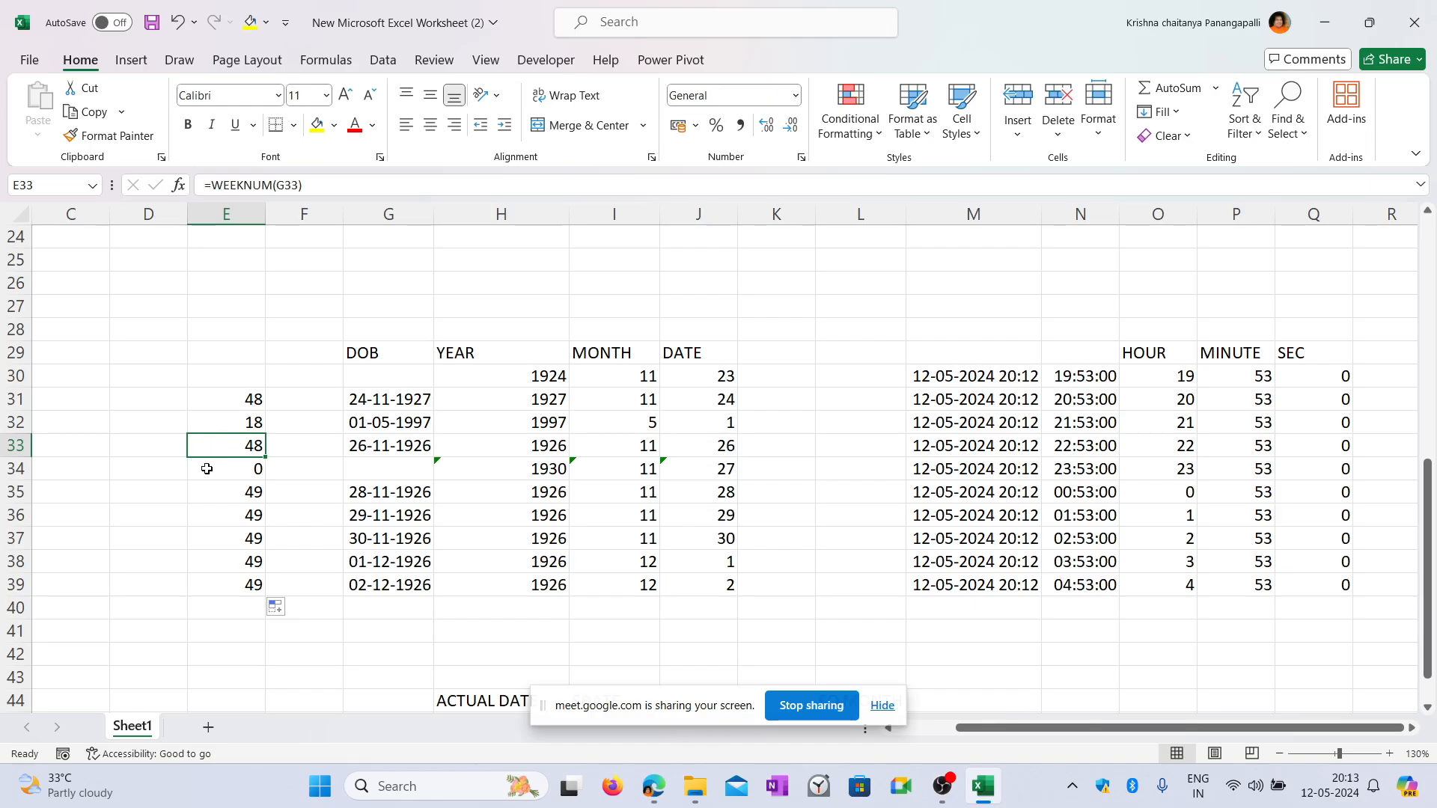
left_click(236, 408)
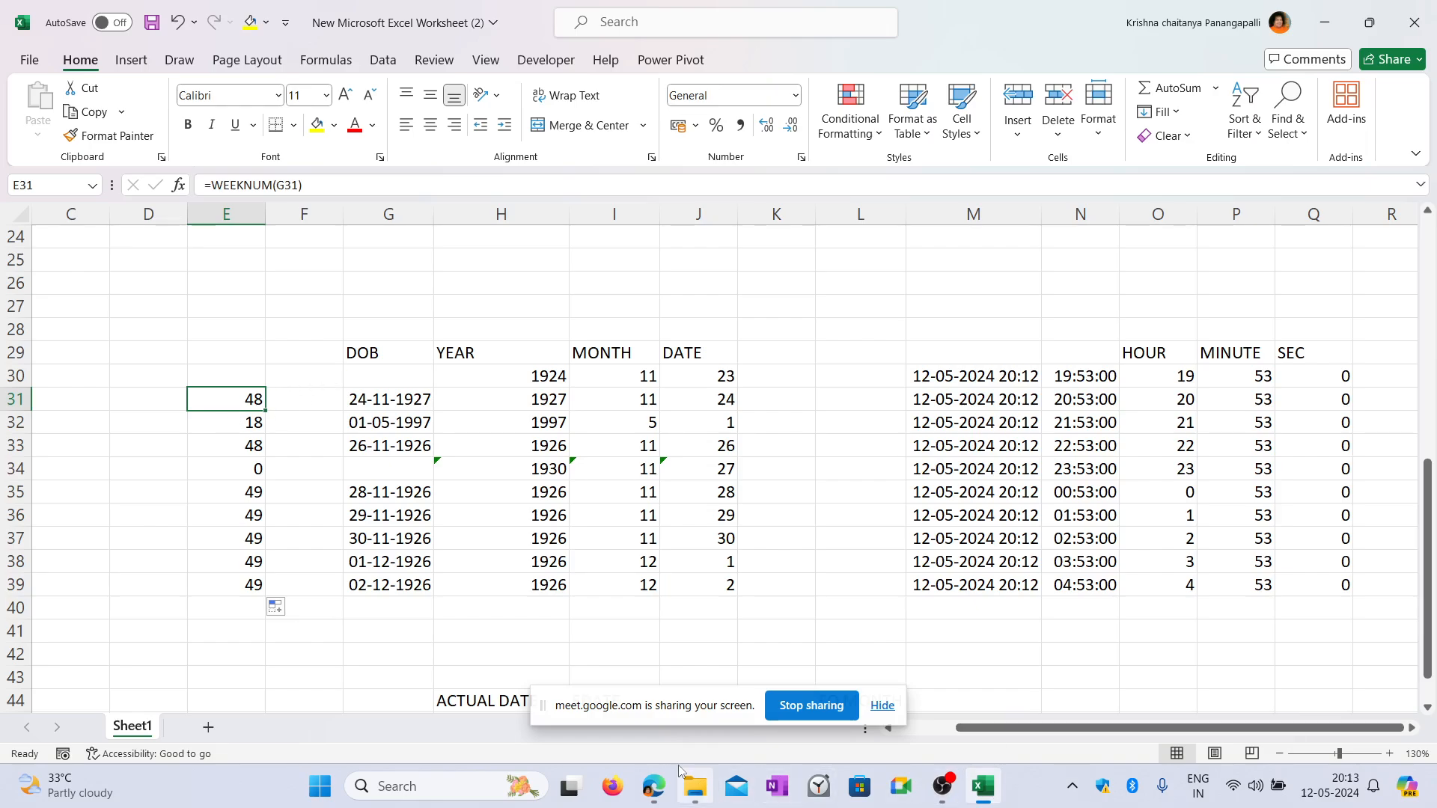
Switch to the Exceljet functions PDF in Edge and read the WEEKDAY explanation on page 9, highlighting the sentence about its 1-7 return values.
left_click(647, 794)
mouse_move(646, 795)
left_click(550, 692)
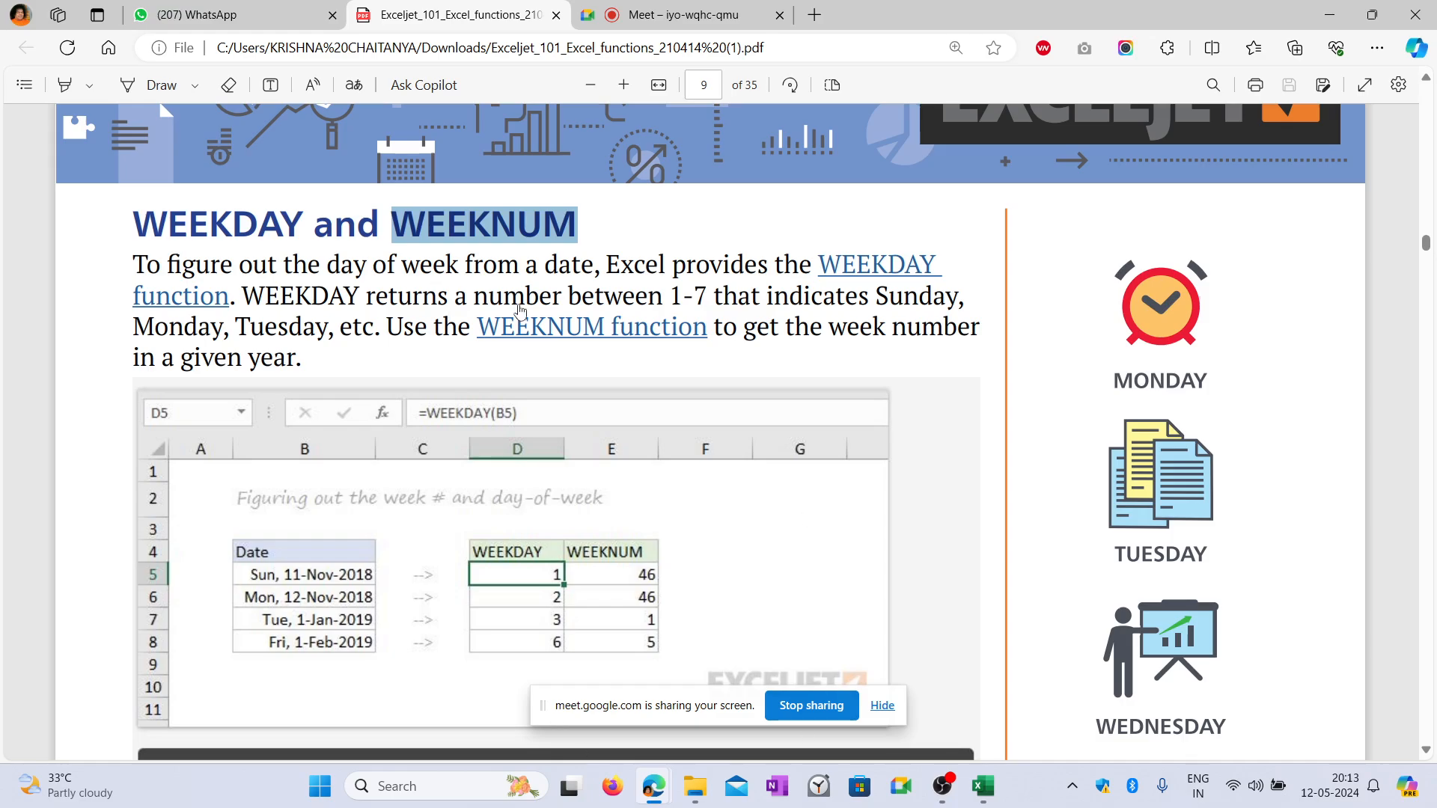
left_click_drag(400, 223, 578, 225)
left_click(182, 225)
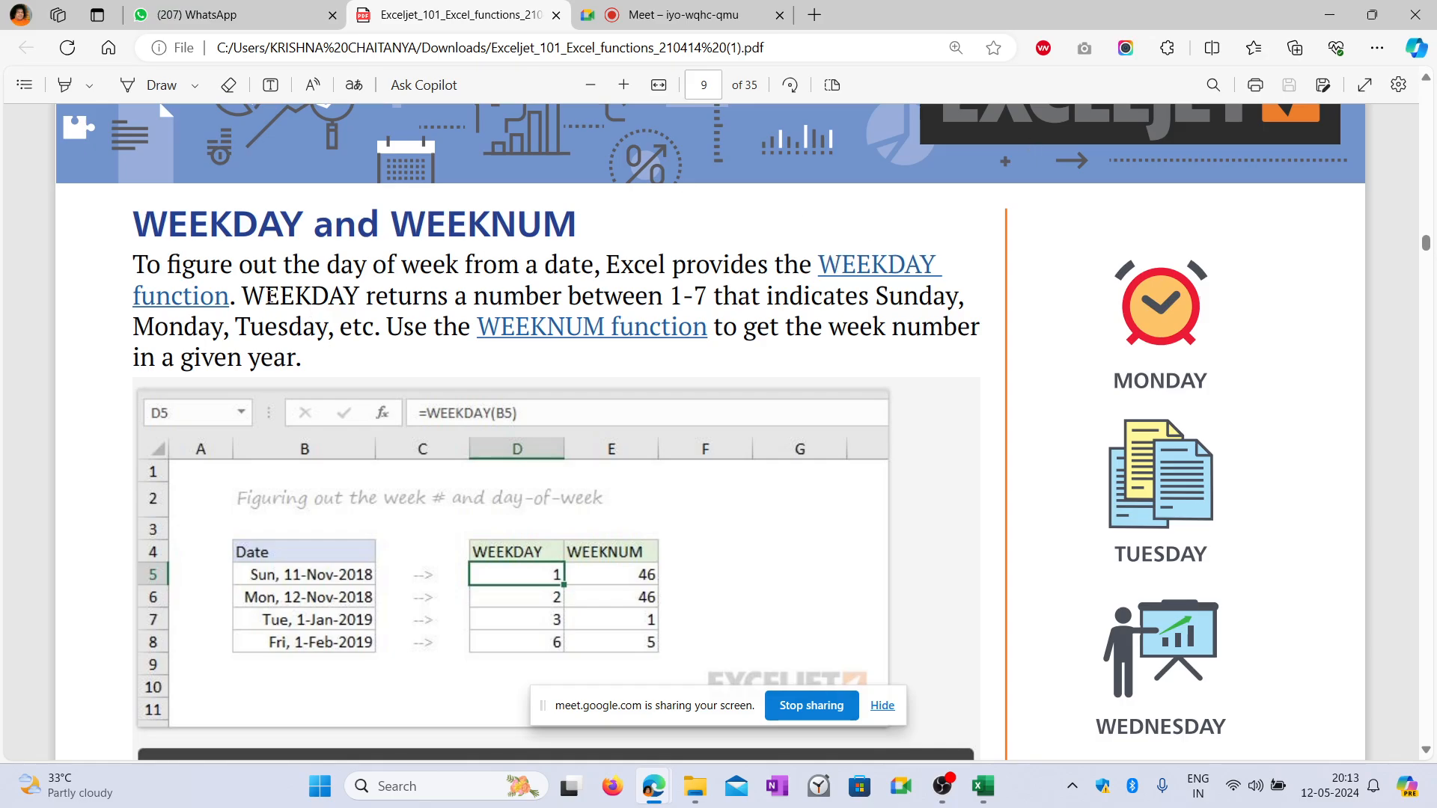
left_click_drag(244, 293, 385, 323)
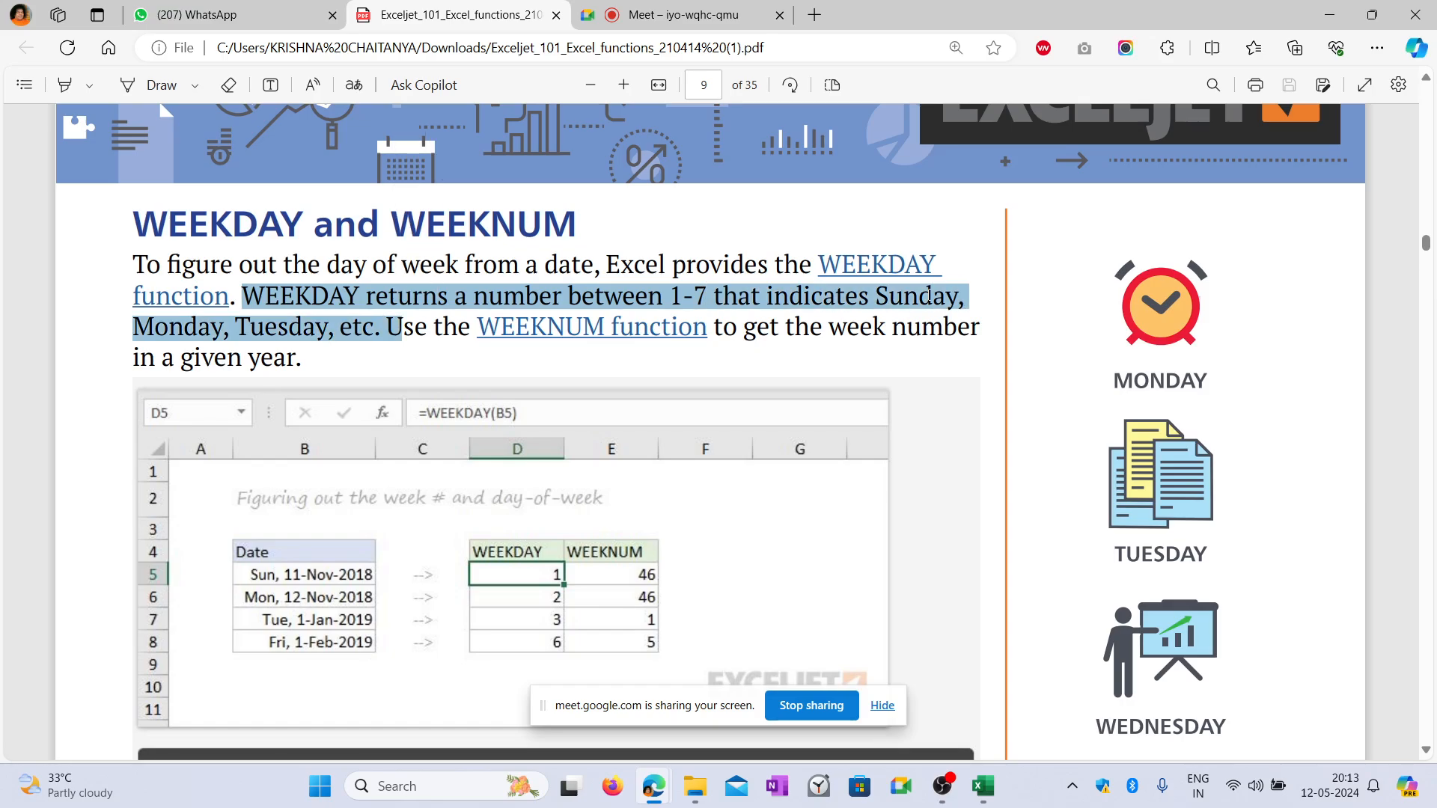
left_click(675, 274)
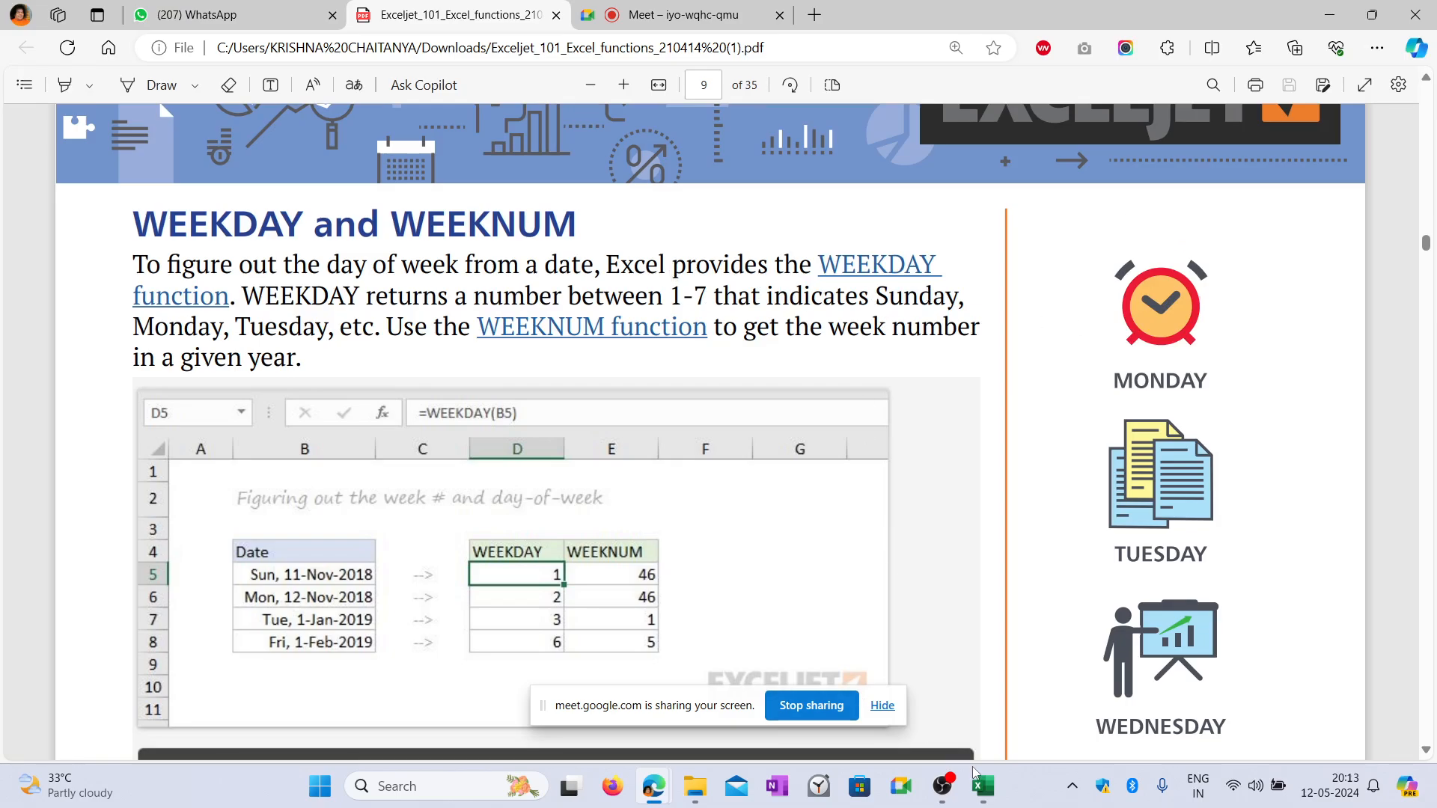
Switch to the Excel worksheet and enter =WEEKDAY(G31) in cell D31 for the first DOB date.
mouse_move(981, 784)
left_click(971, 692)
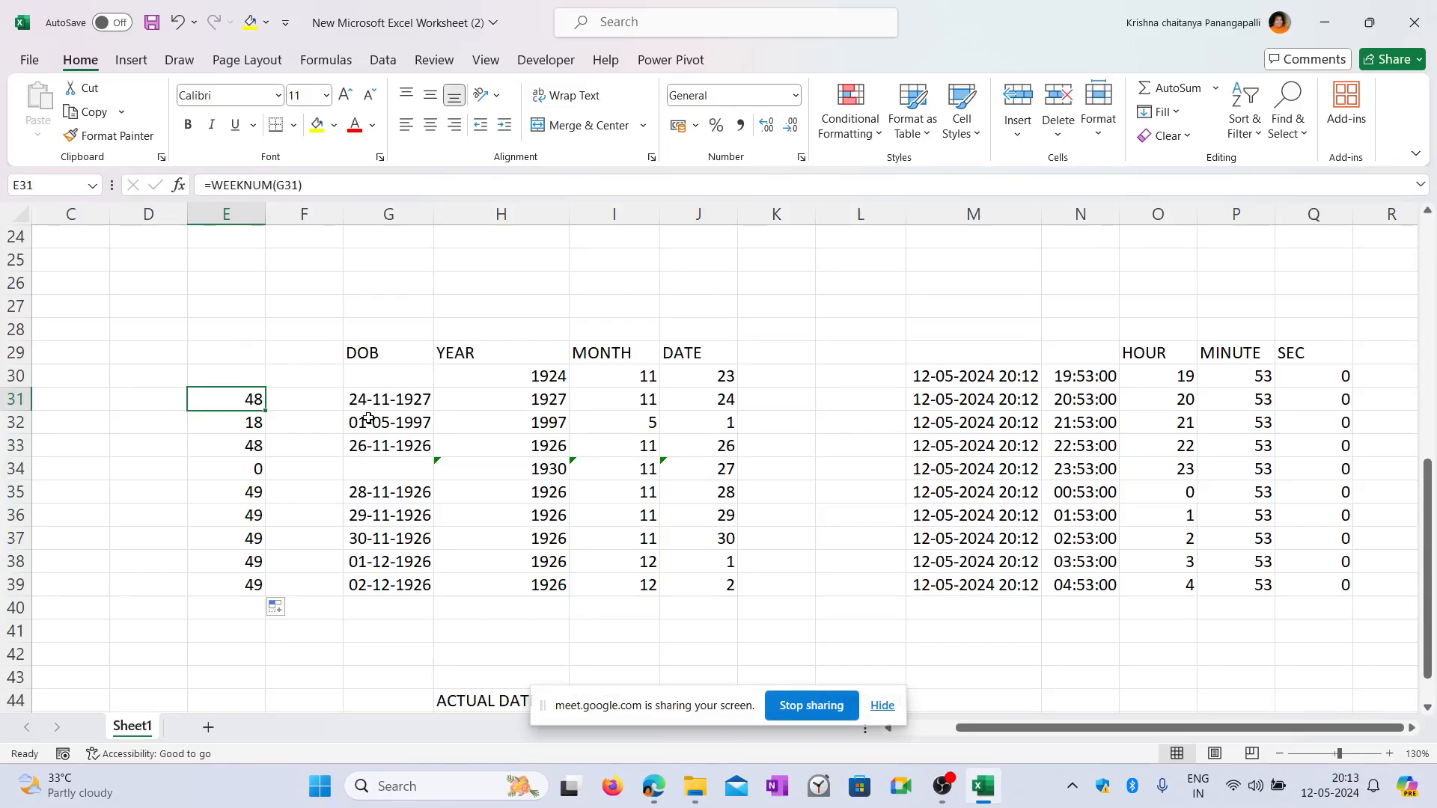
left_click(321, 400)
scroll(350, 575, "down", 1)
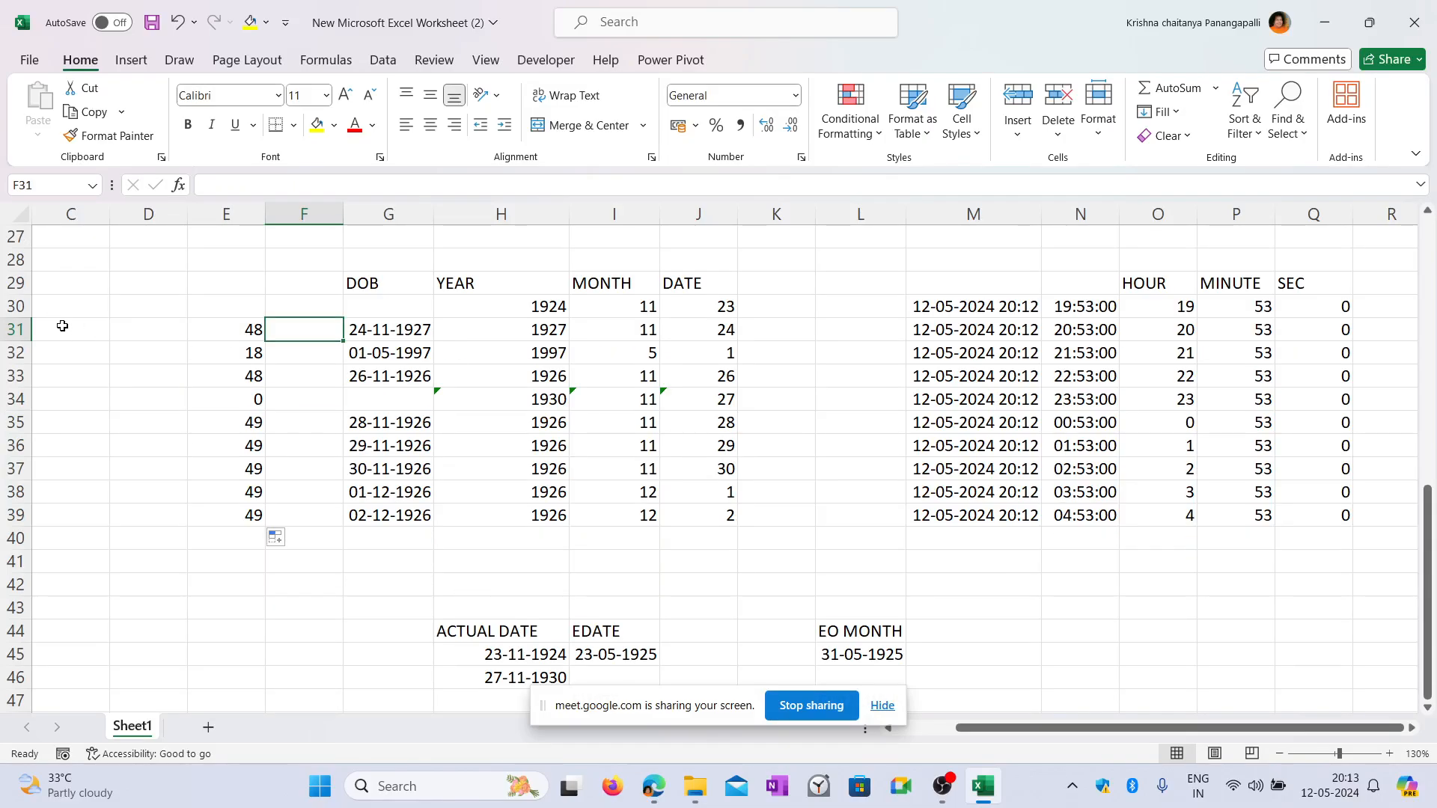
left_click(119, 327)
type("=WEEJ")
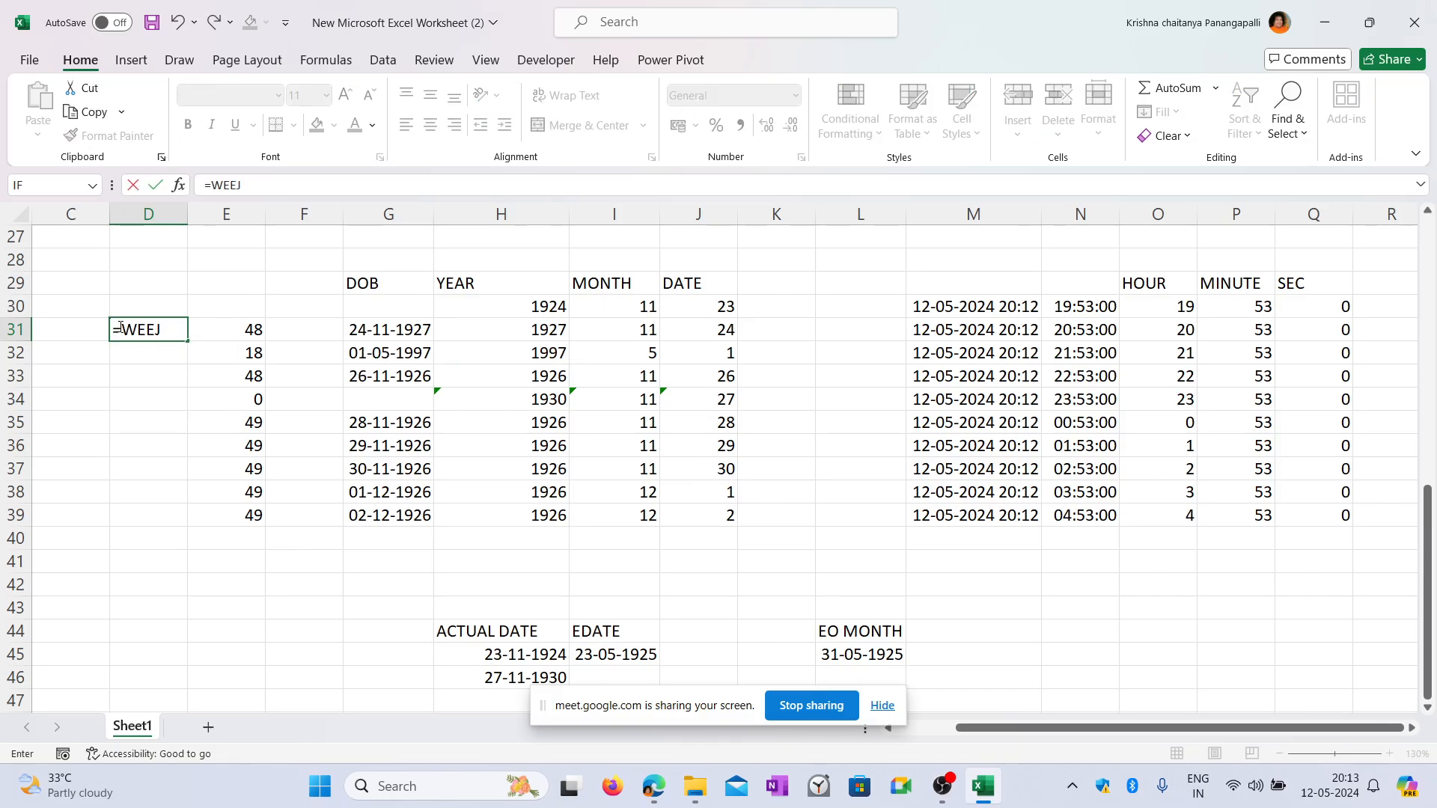
key("BackSpace")
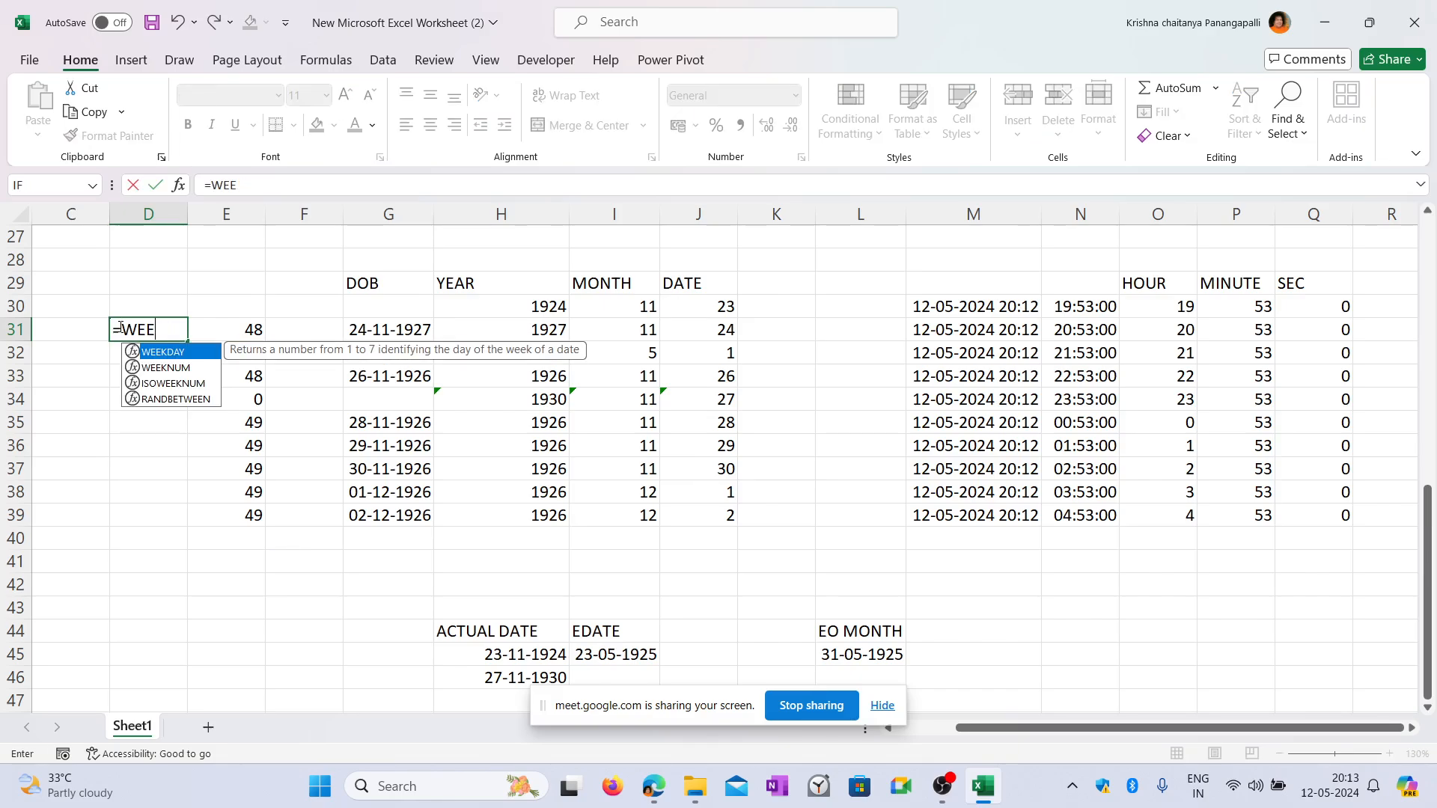
type("J")
key("BackSpace")
type("K")
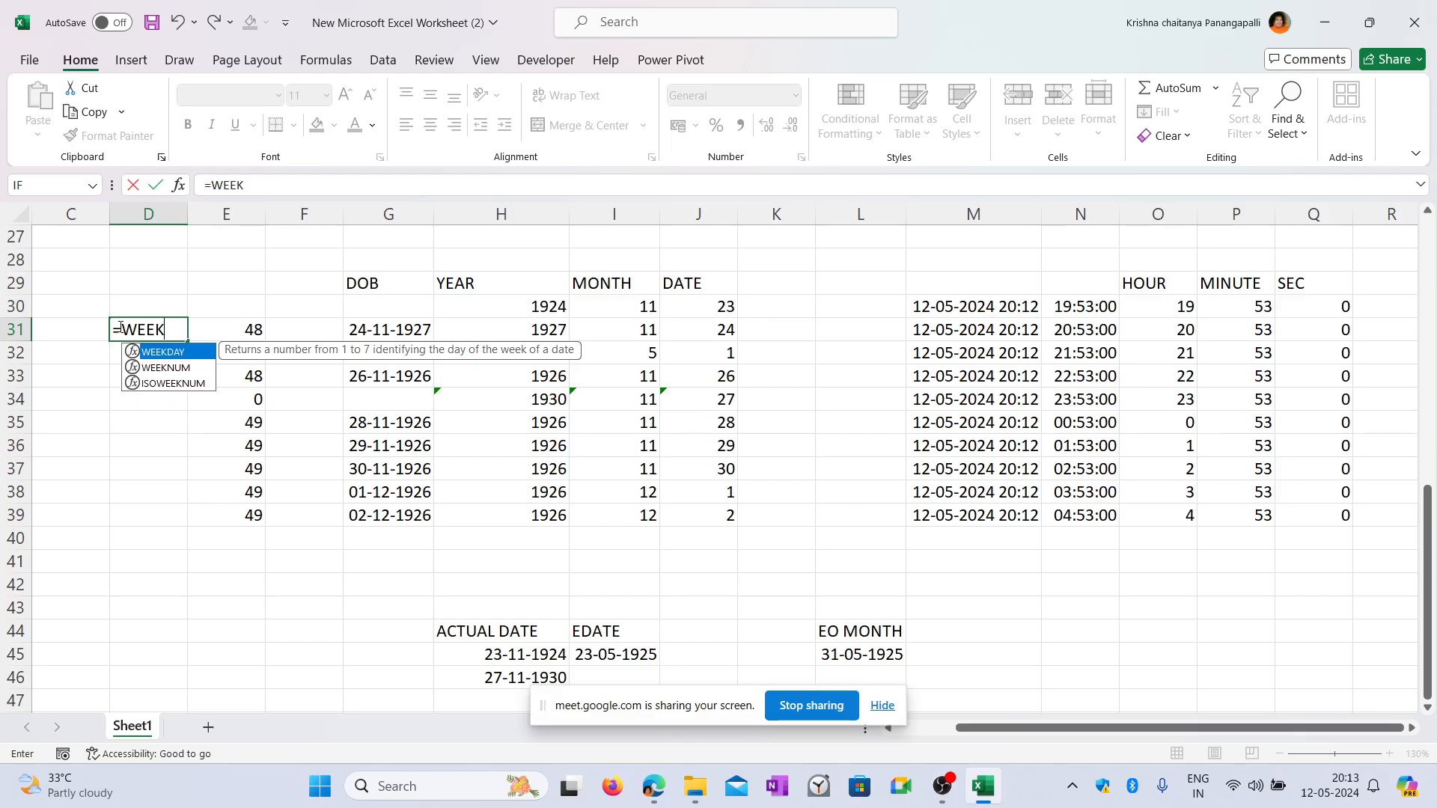
type("DAY(")
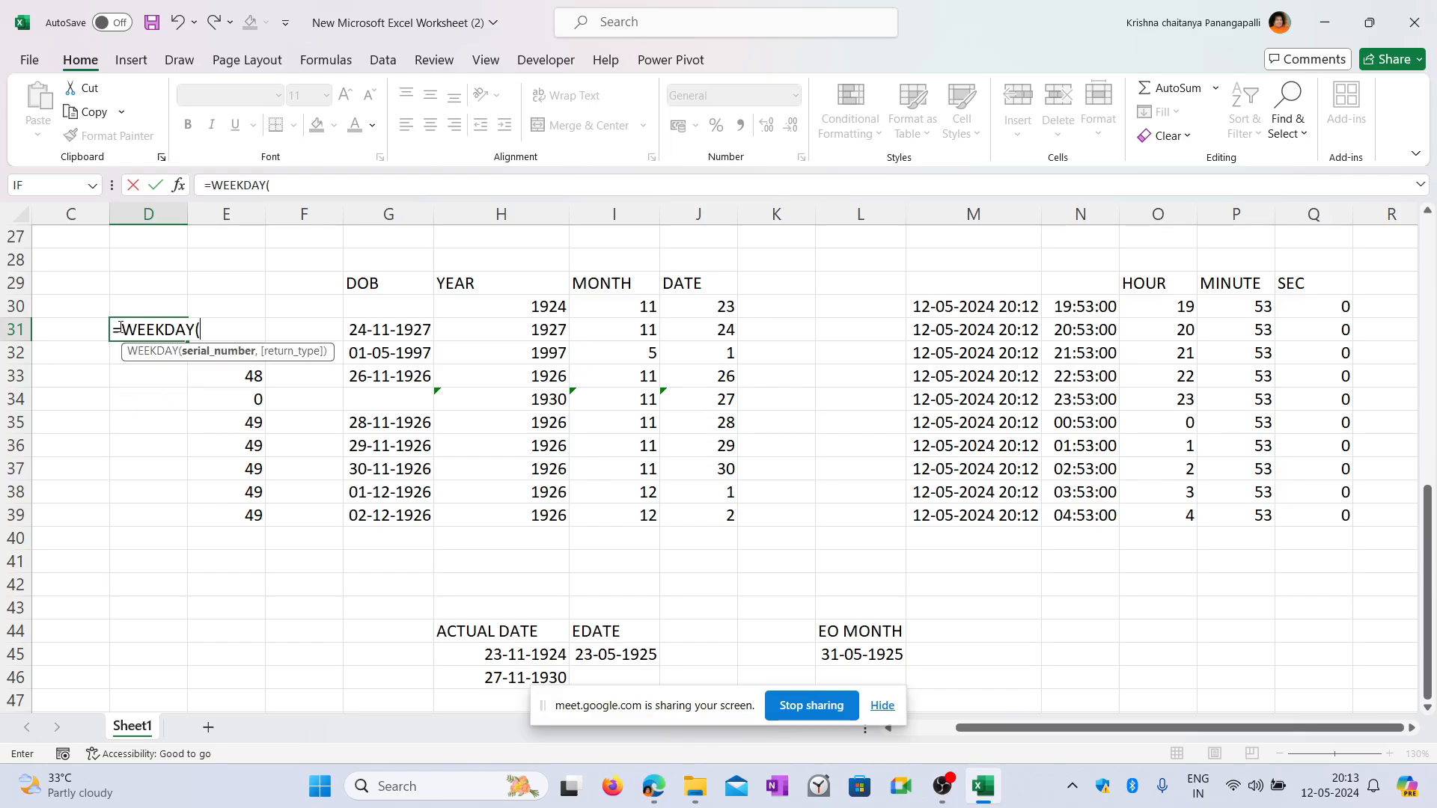
left_click(380, 330)
key("Return")
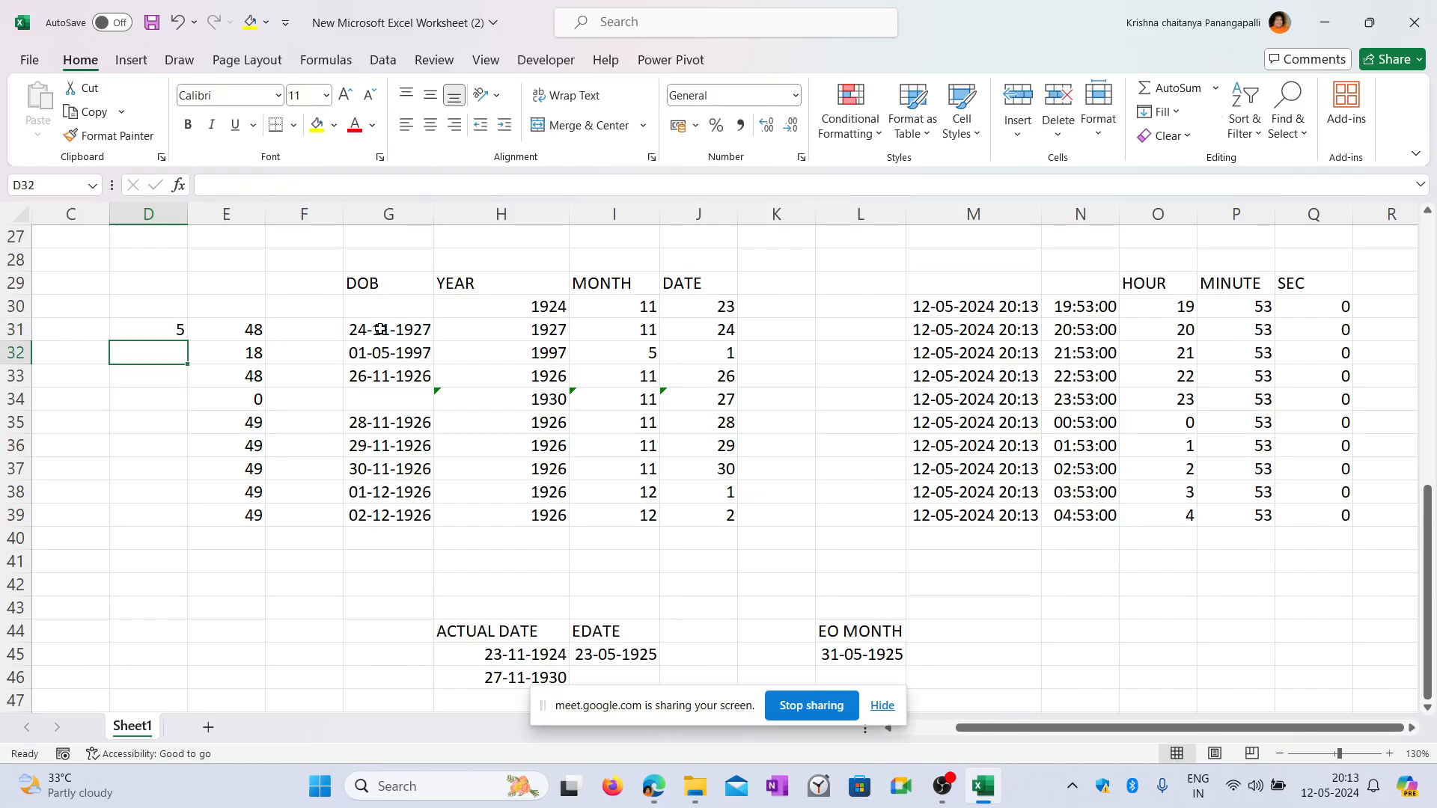
Fill the WEEKDAY formula in D31 down to D39.
left_click(136, 331)
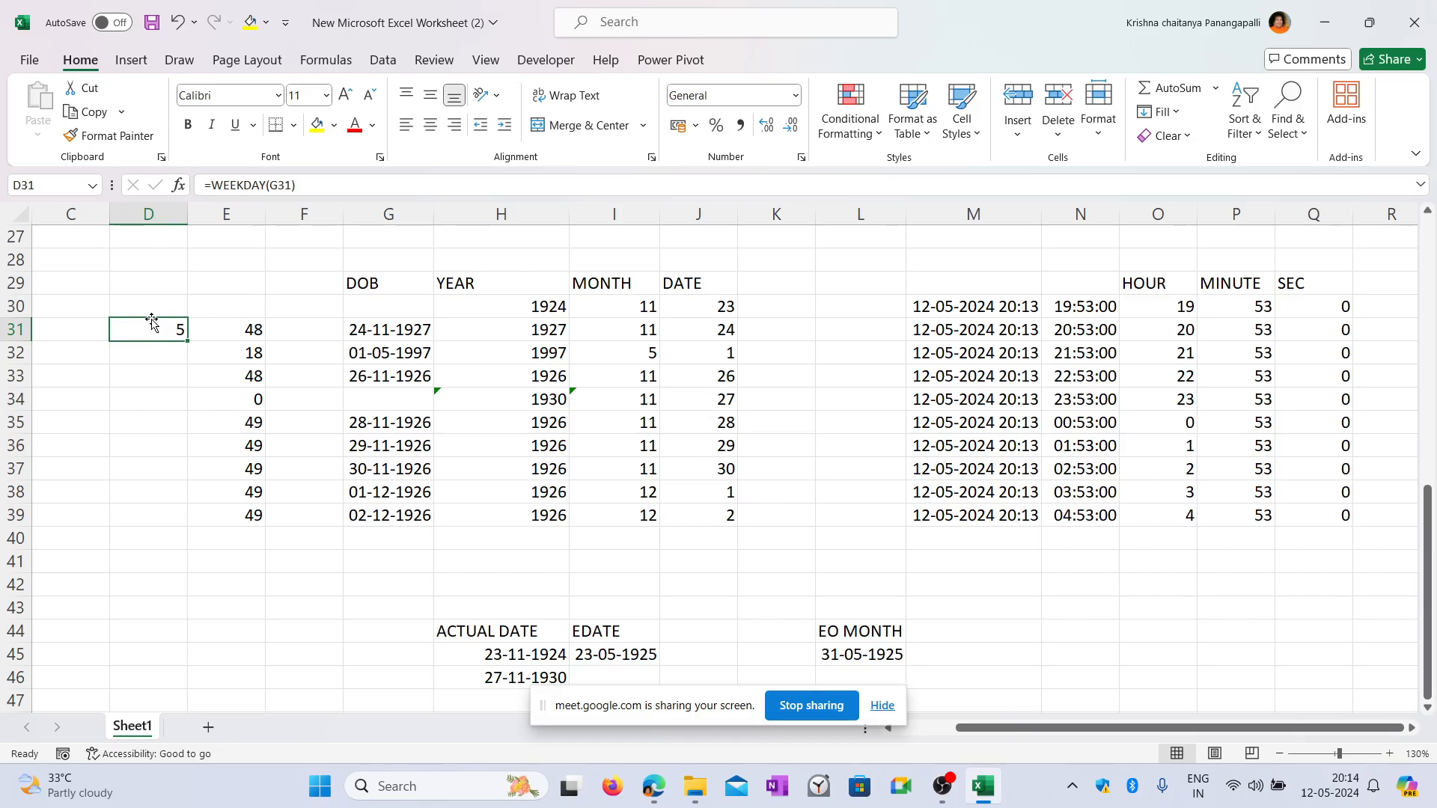
left_click_drag(186, 341, 172, 525)
left_click(173, 332)
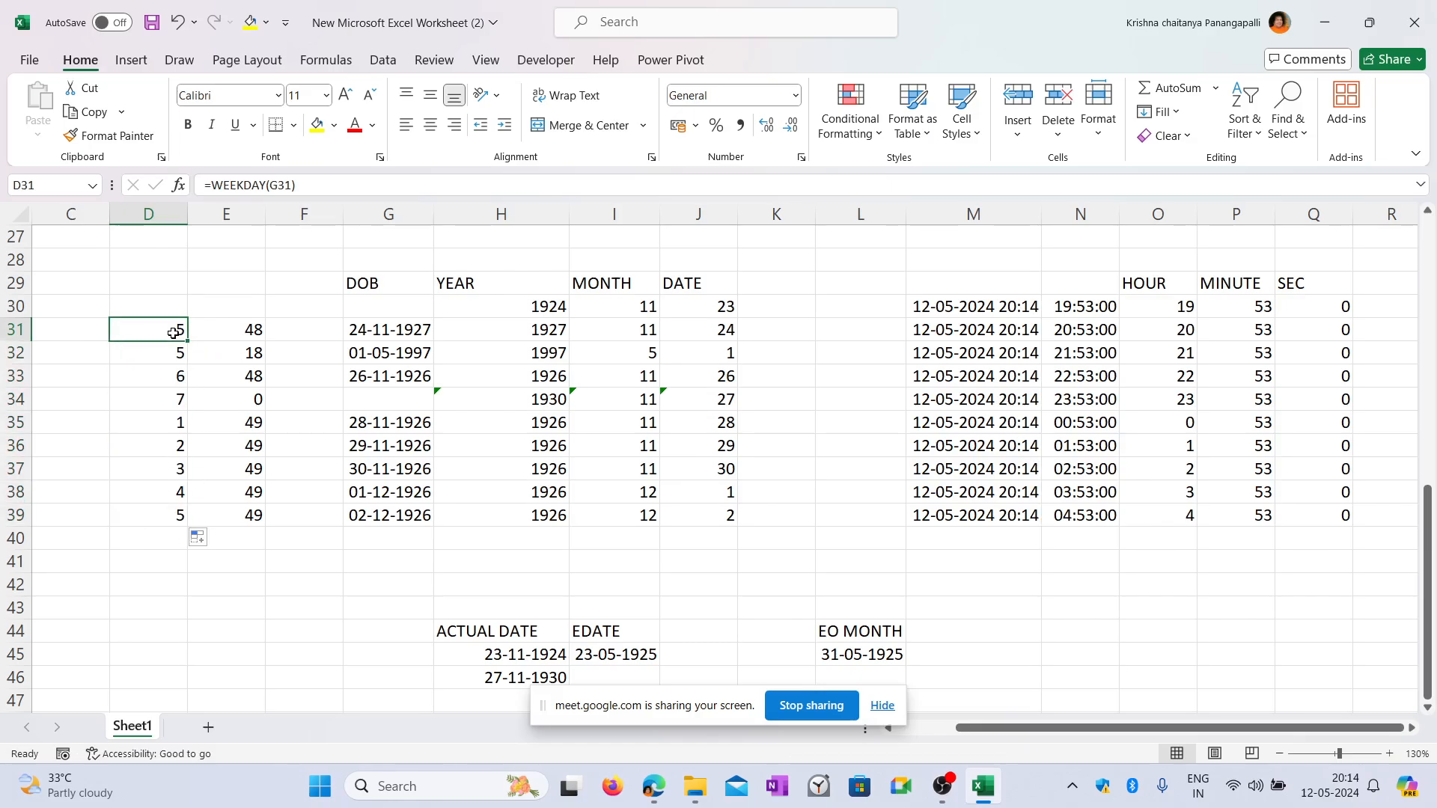
Enter =IF(D31=5,"THURSDAYS","") in cell E28 and check it against the weekday number in D31.
left_click(236, 266)
type("=")
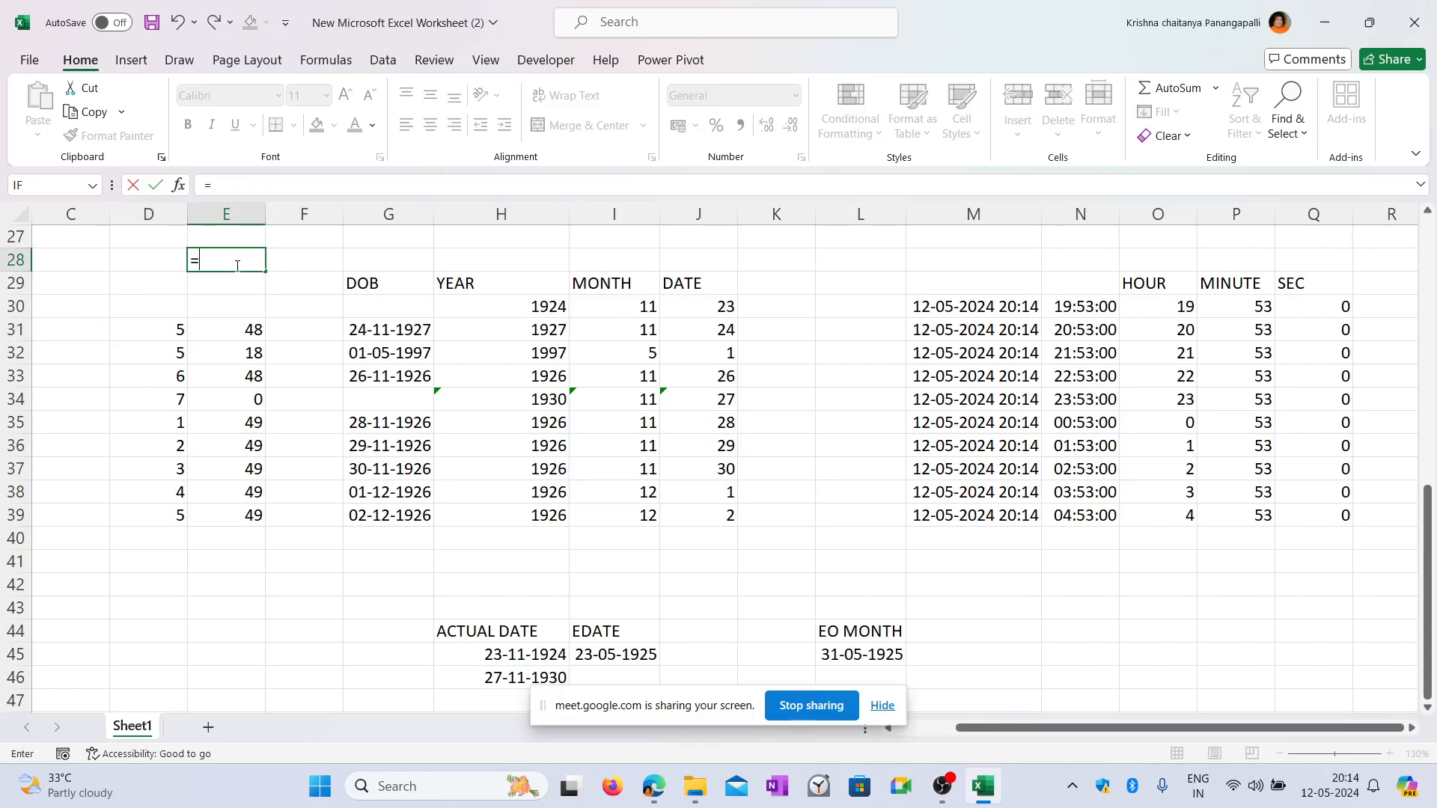
type("IF")
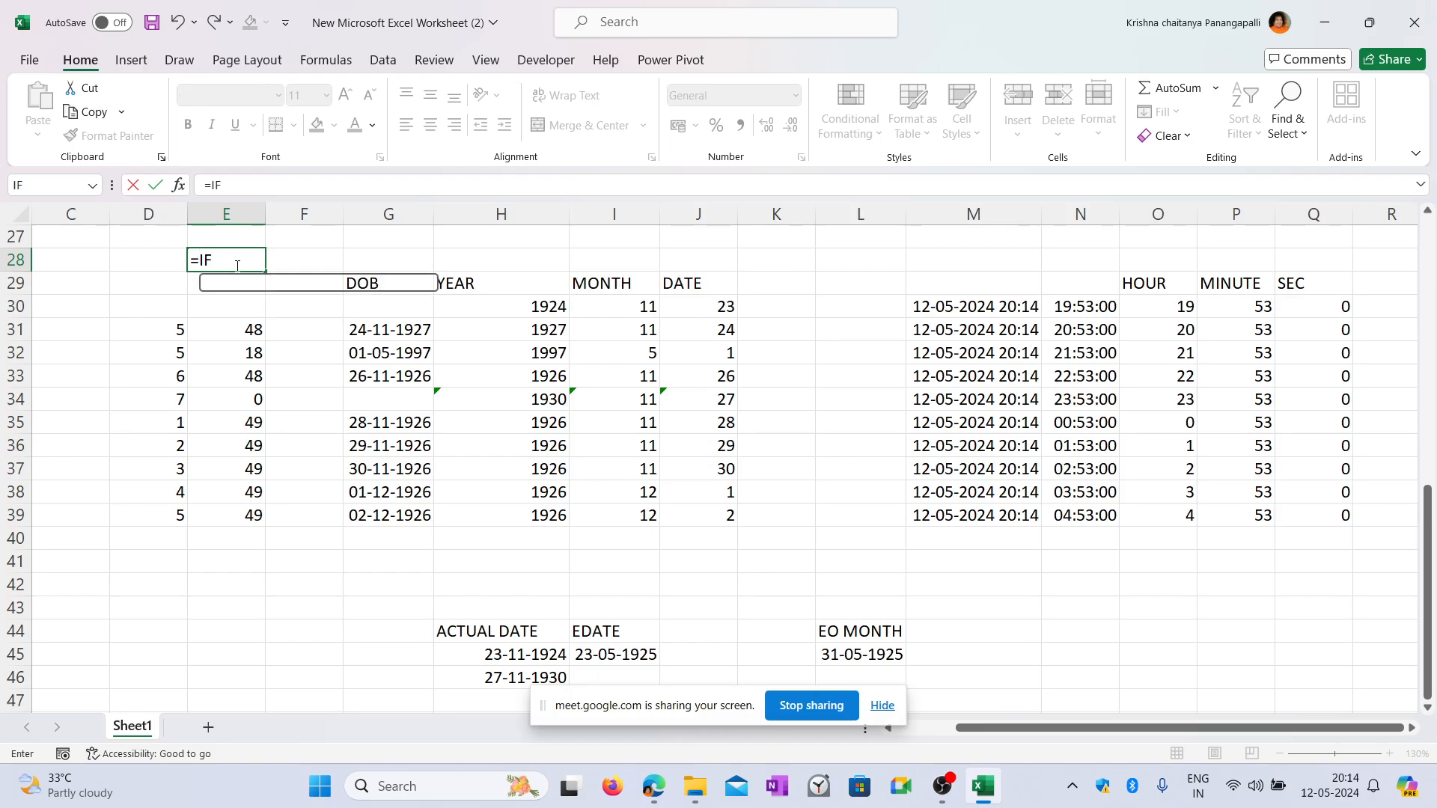
type("(")
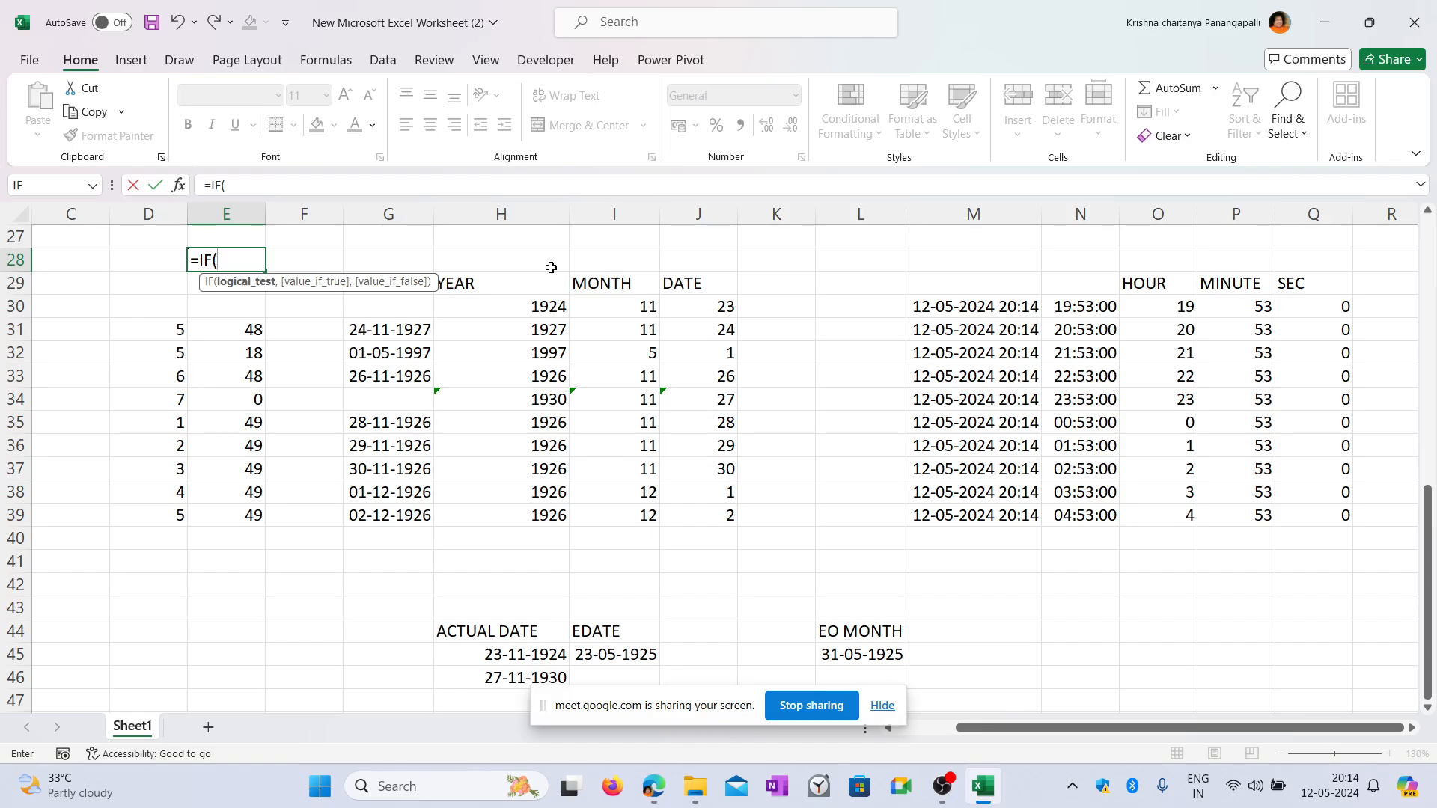
left_click(173, 323)
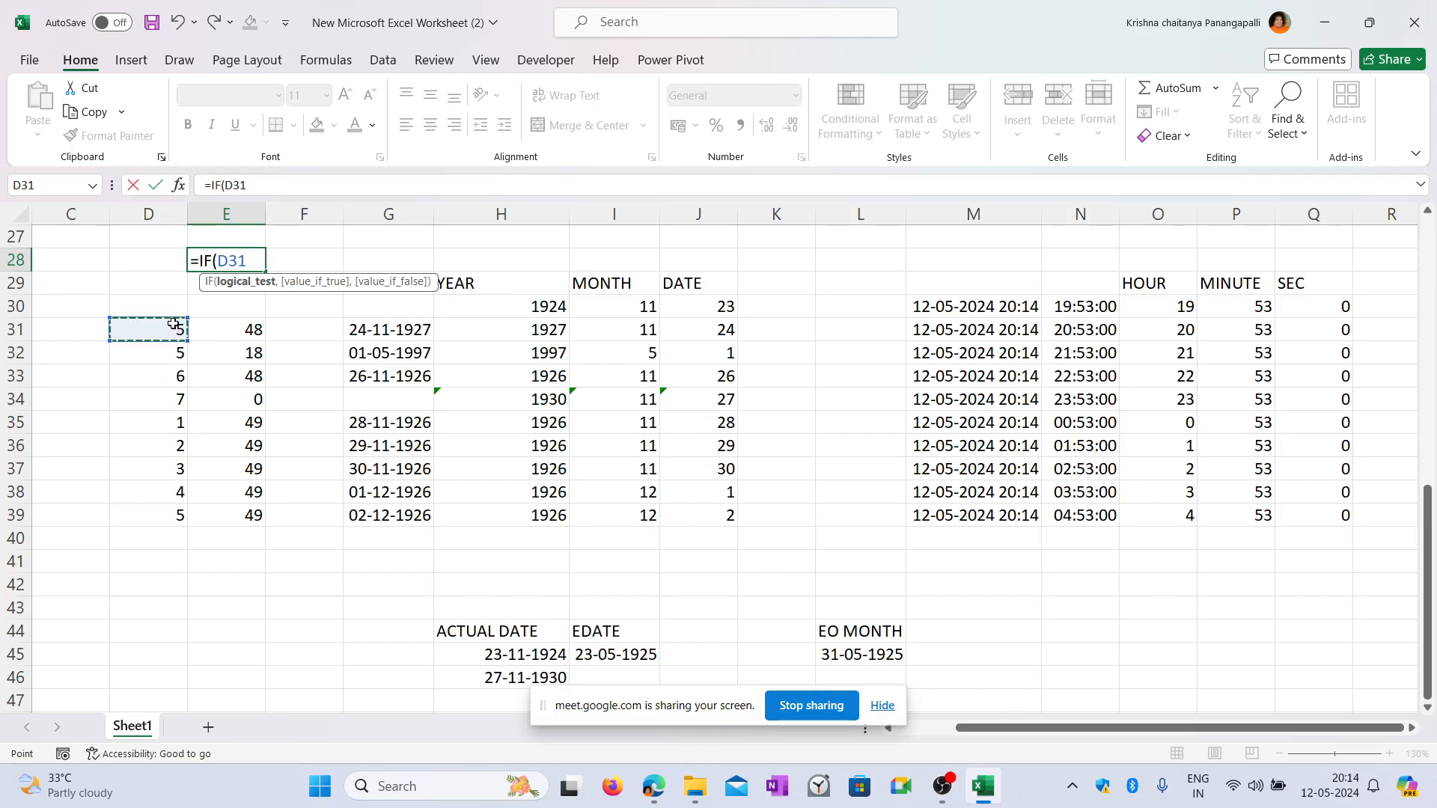
type("=5,")
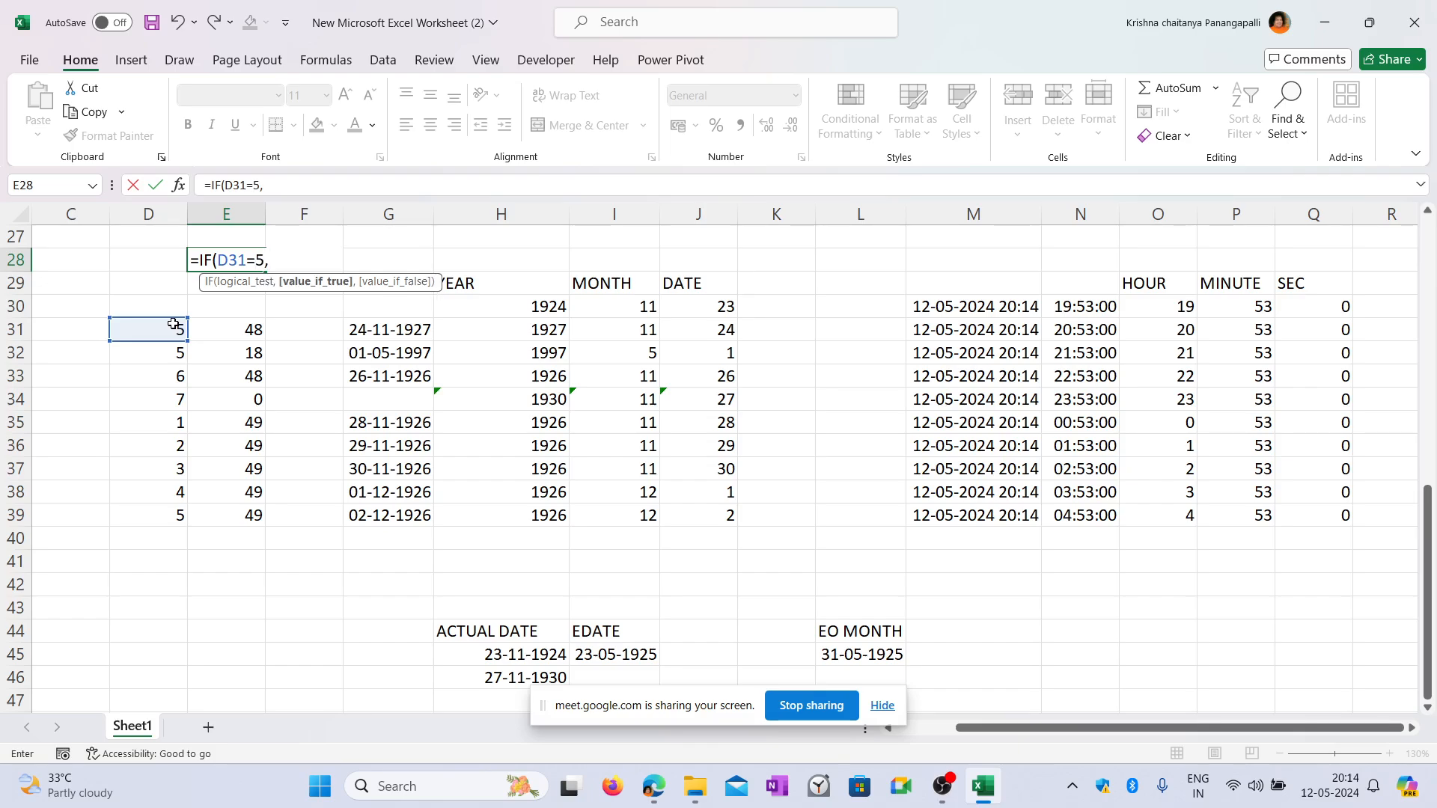
type("\"THURSDAYS")
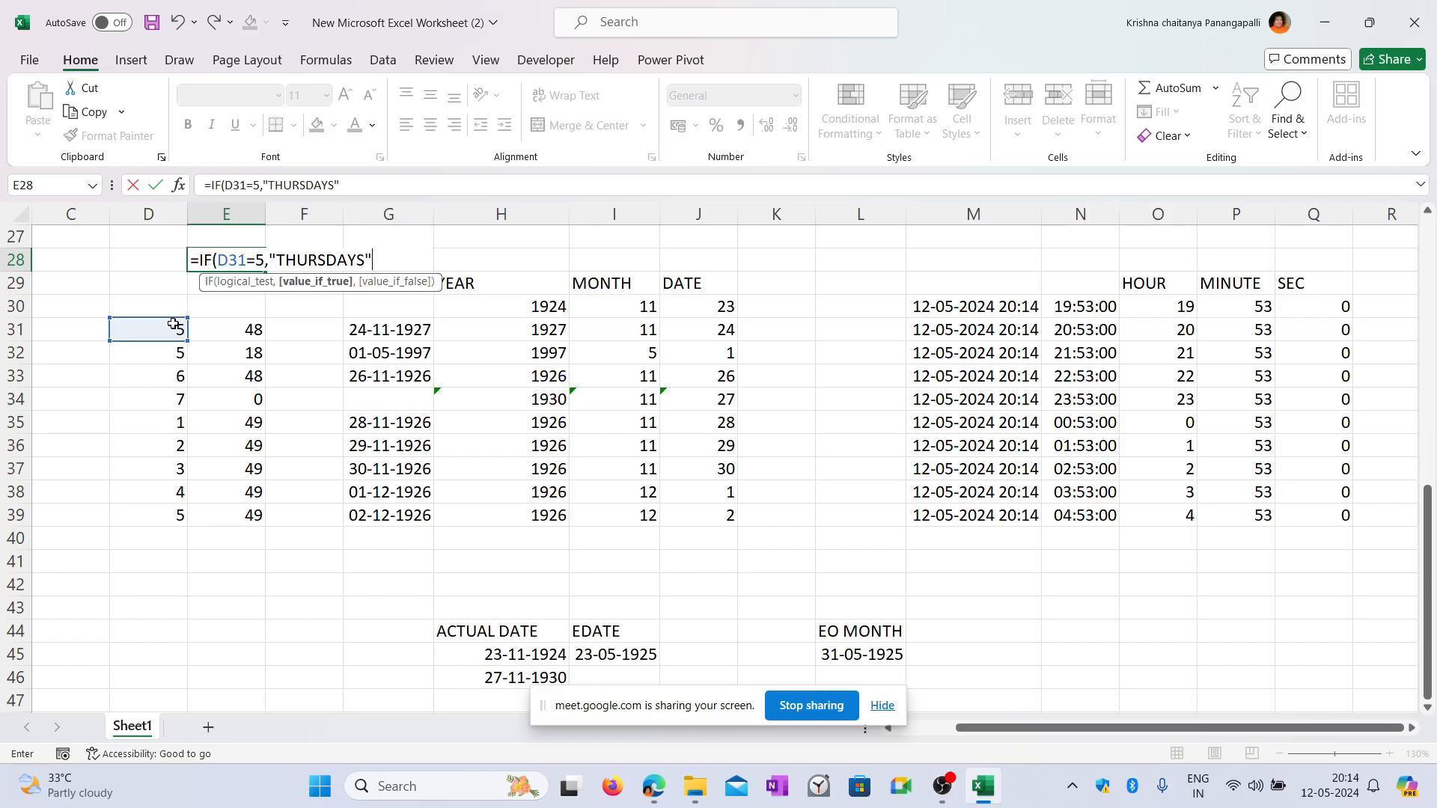
type("\",\"")
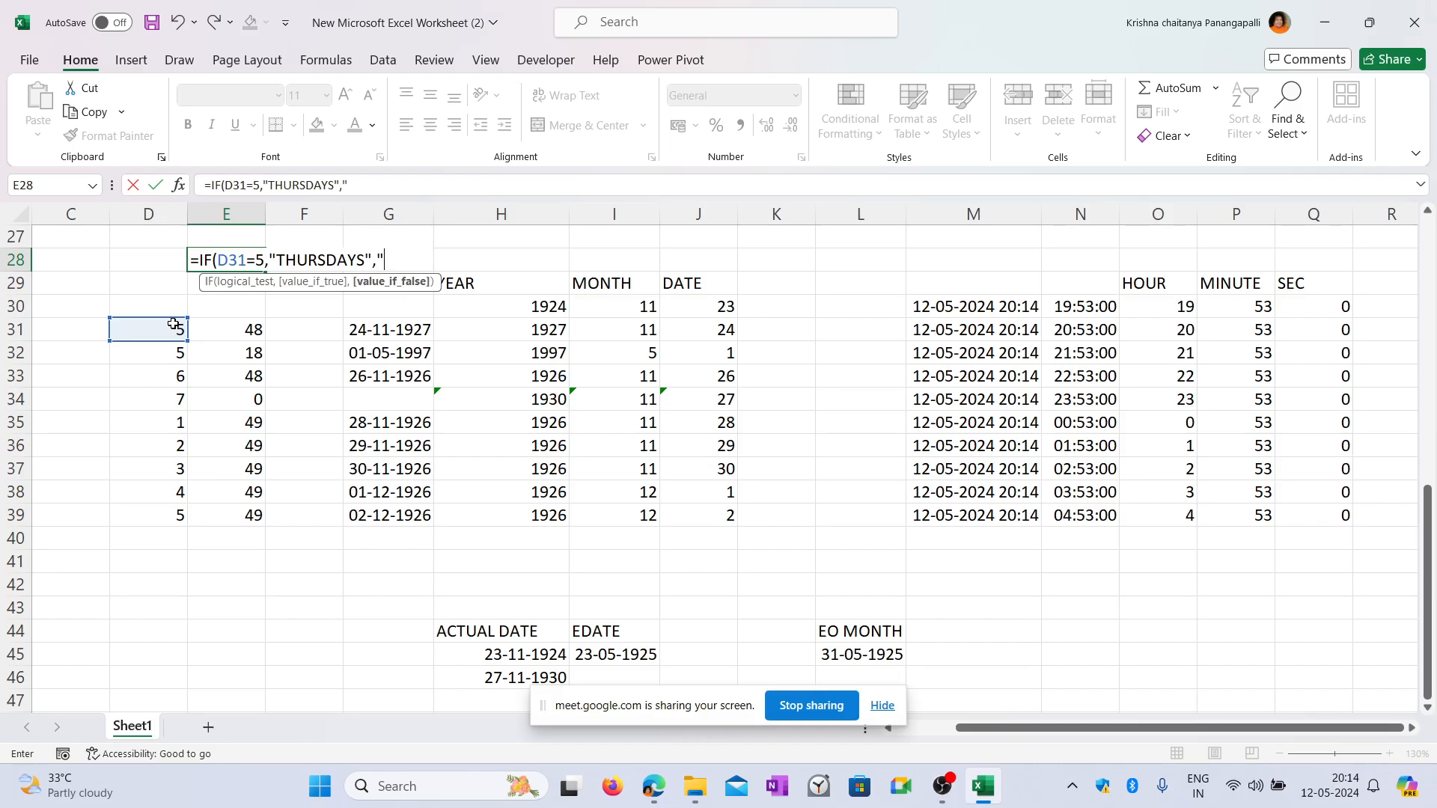
type("\"")
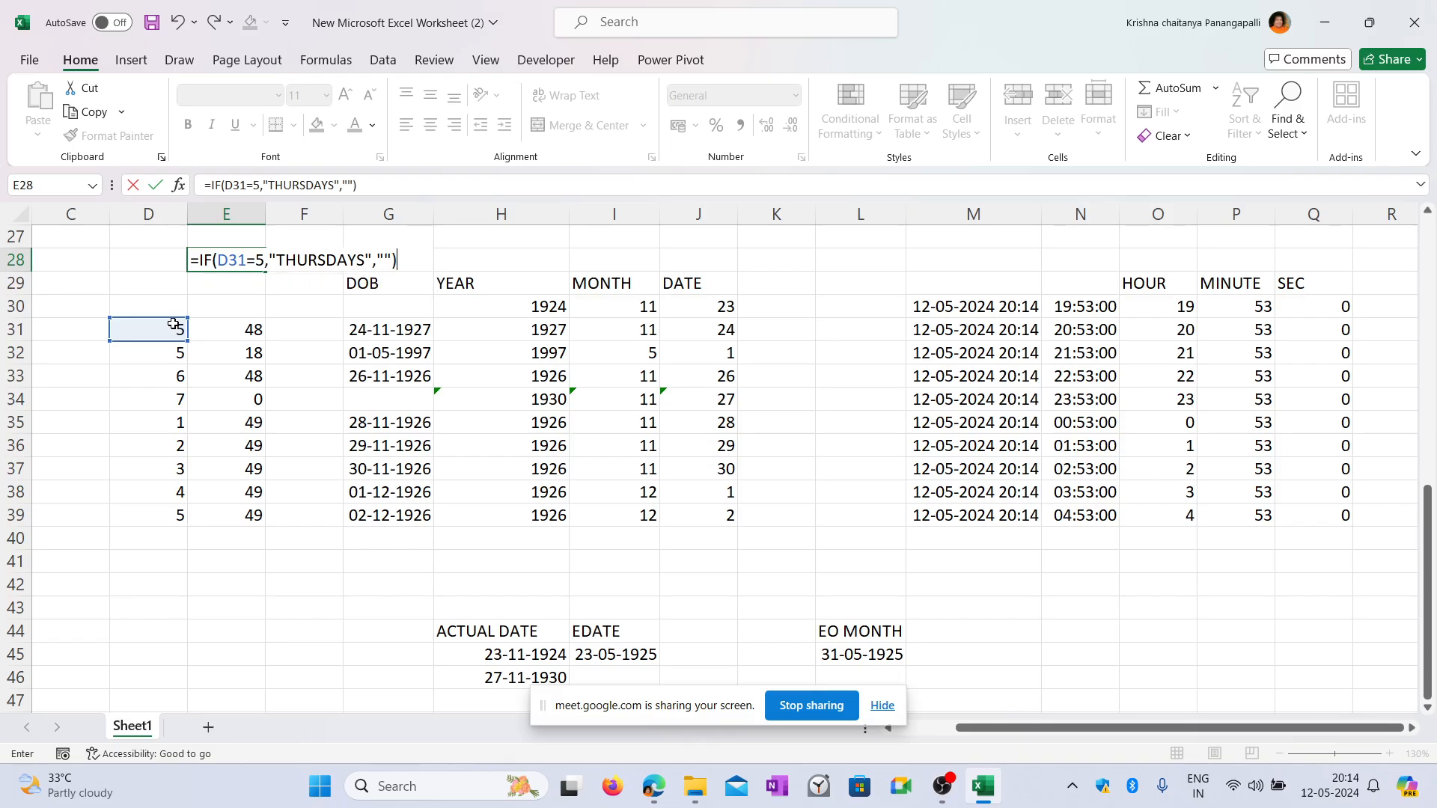
key("Return")
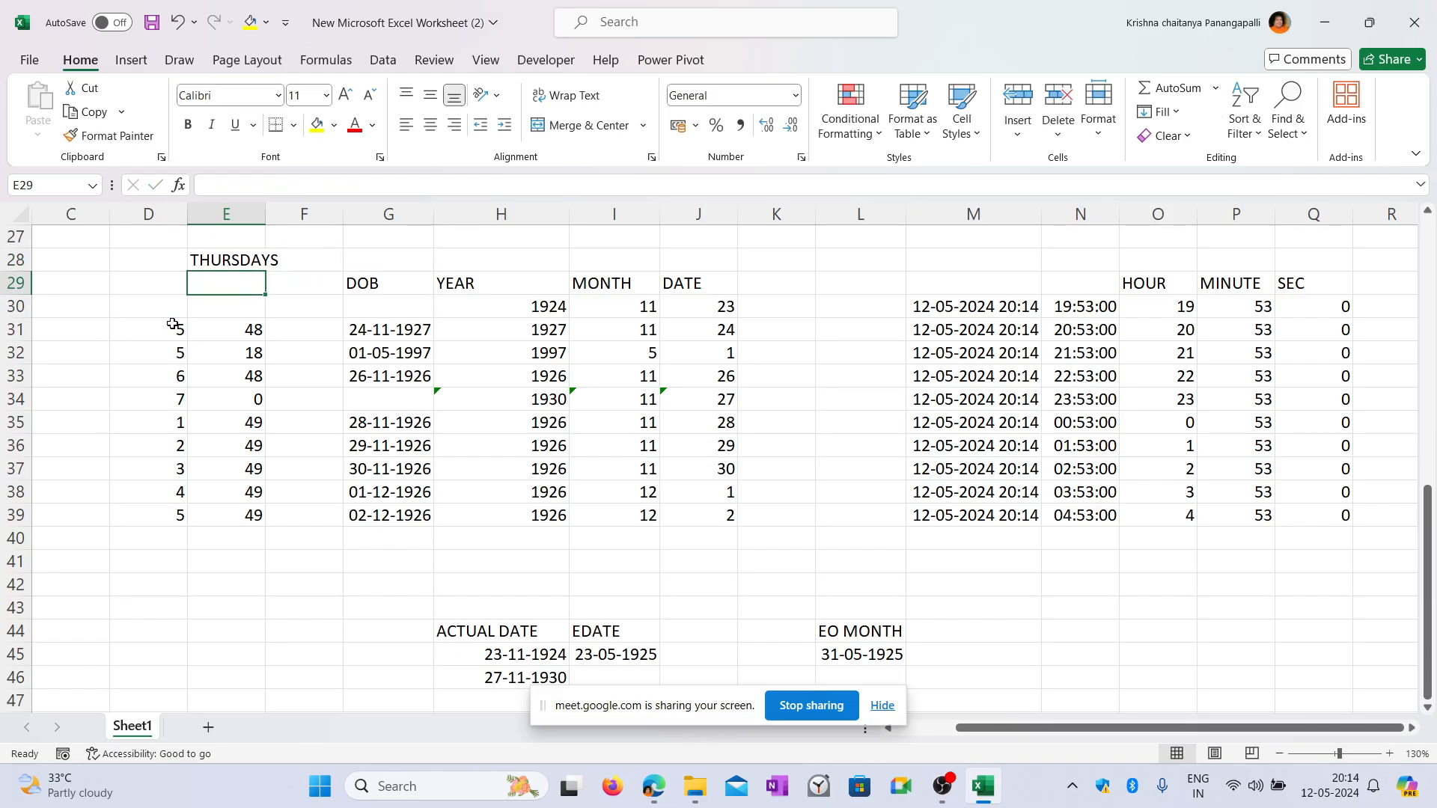
left_click(173, 324)
left_click(224, 275)
left_click(227, 257)
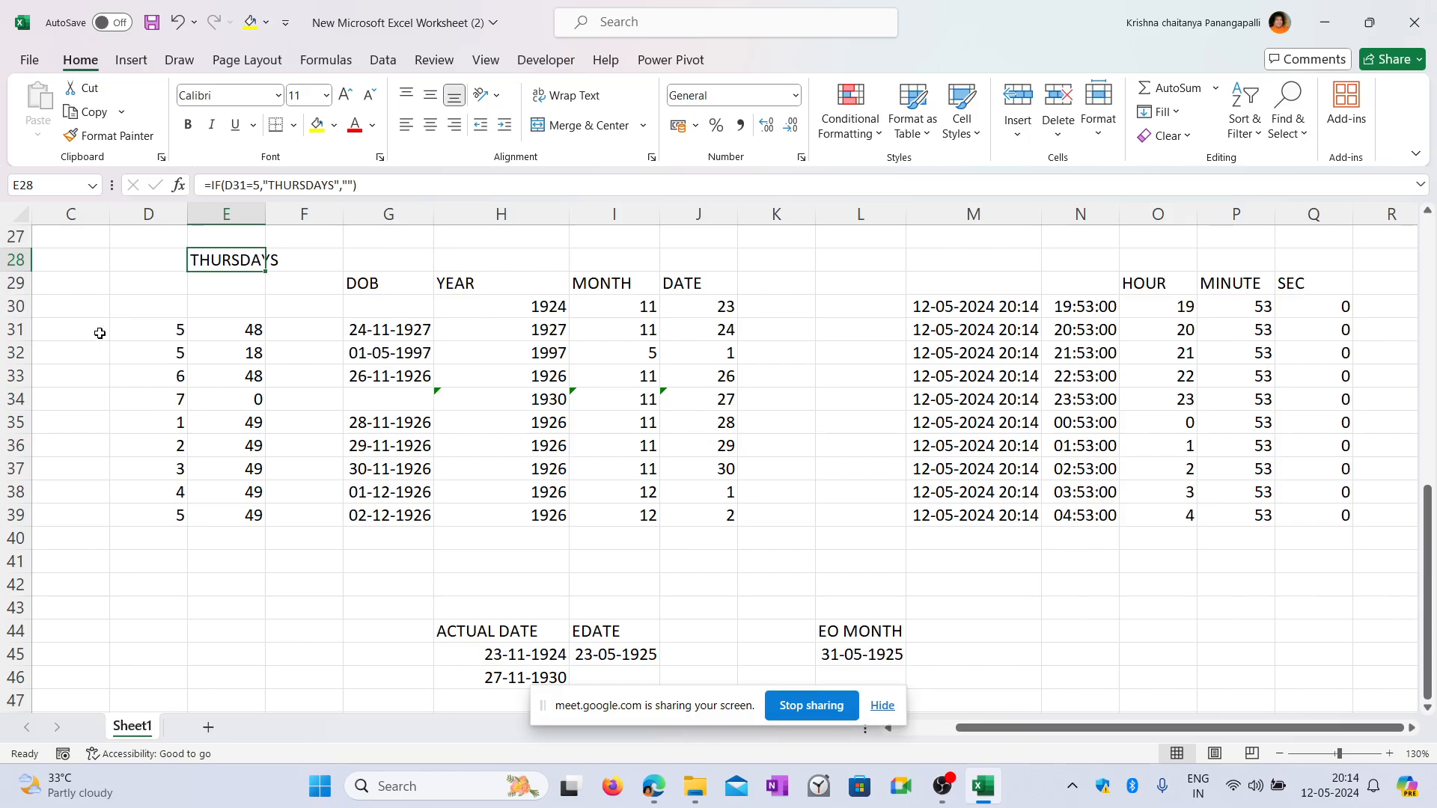
left_click(75, 332)
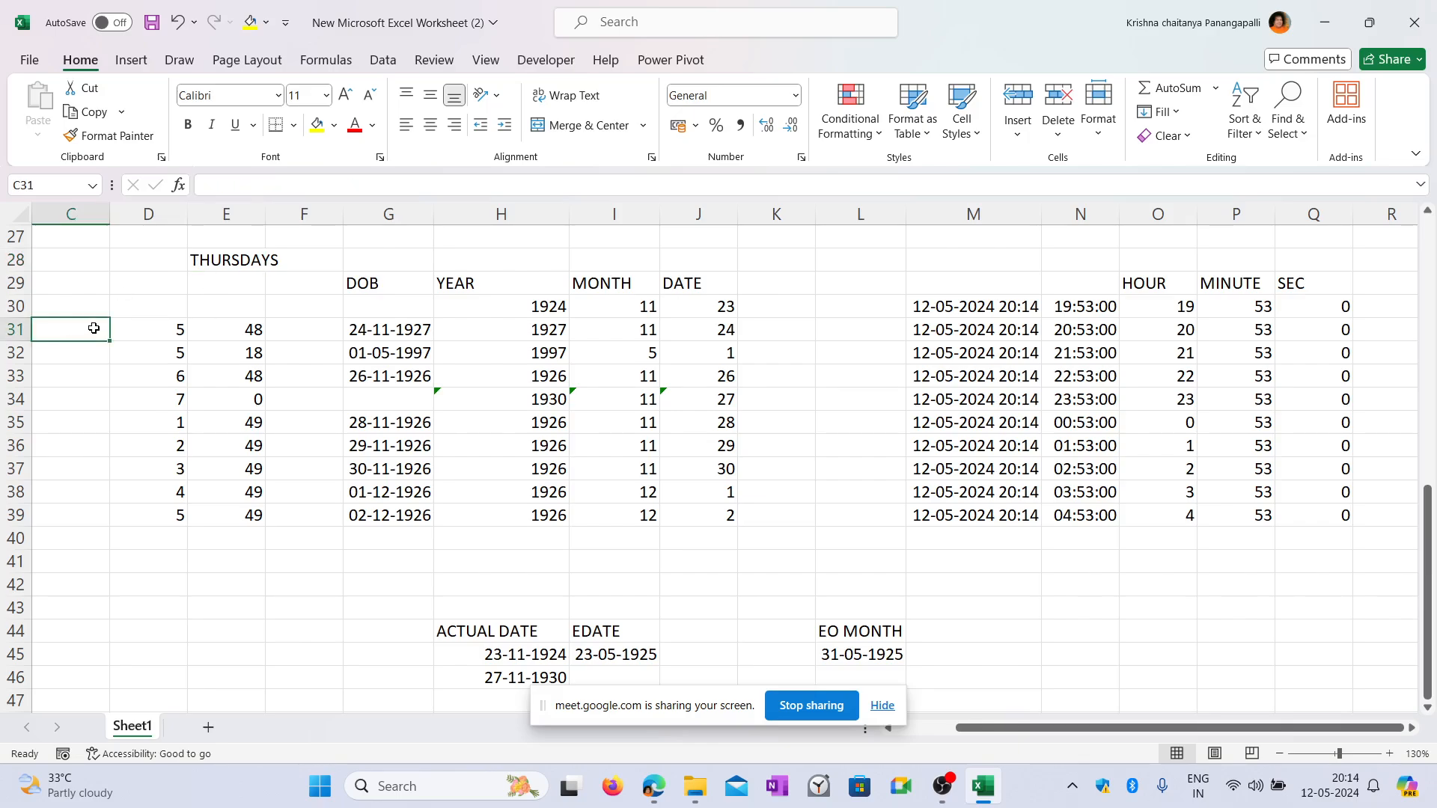
left_click(92, 380)
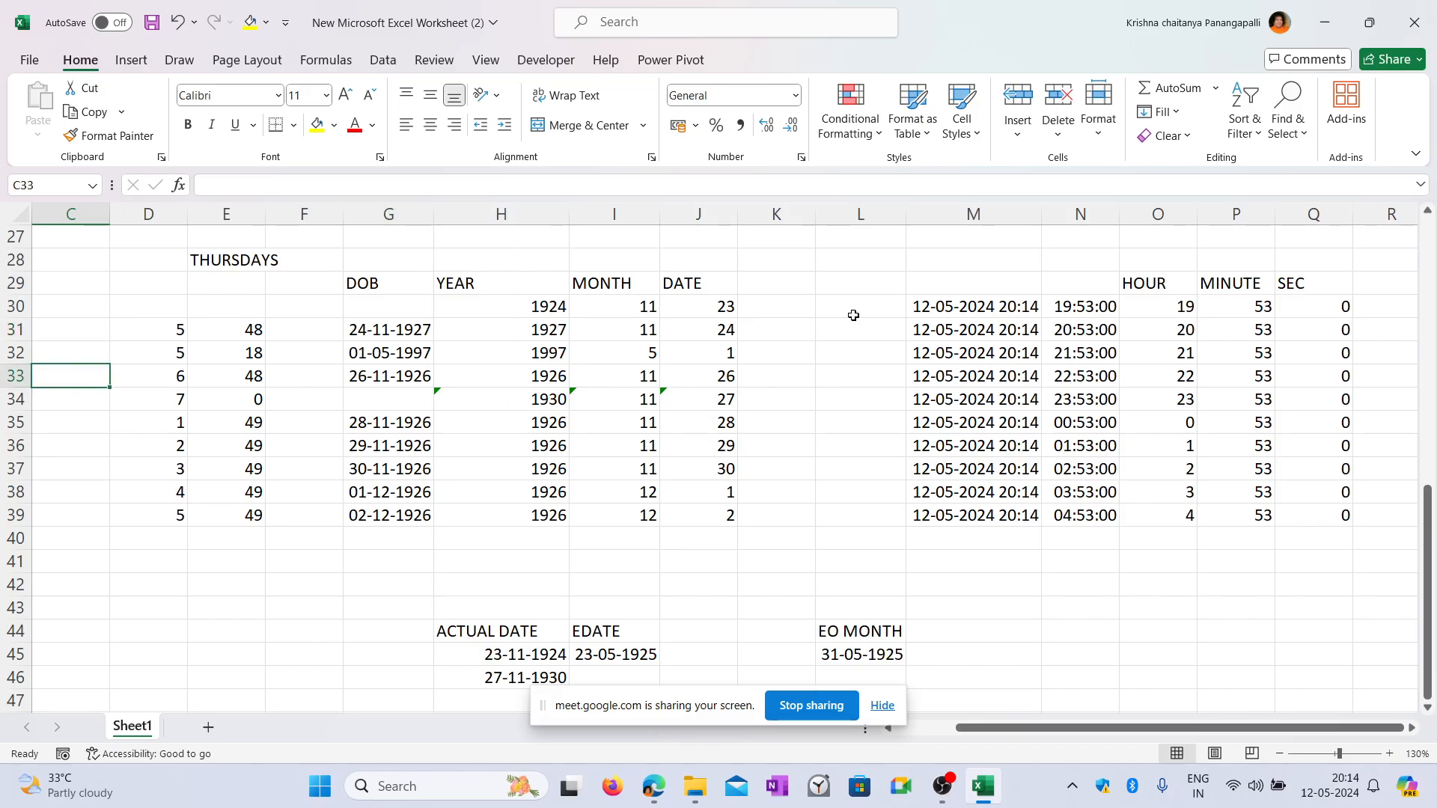
Switch to the Exceljet functions PDF in Edge and read the Engineering section on page 10 about the CONVERT function and its unit examples.
mouse_move(666, 793)
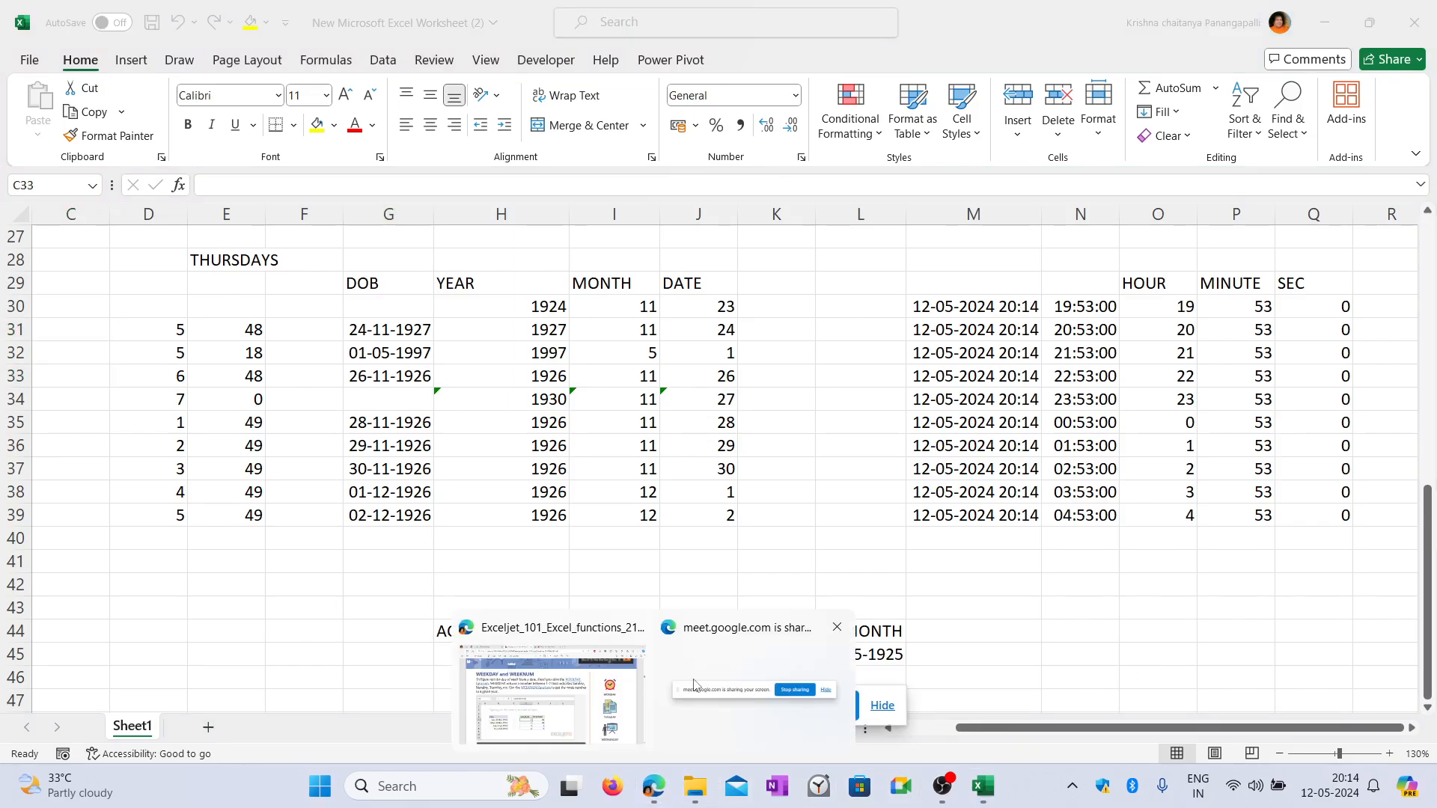
left_click(565, 704)
scroll(693, 495, "down", 12)
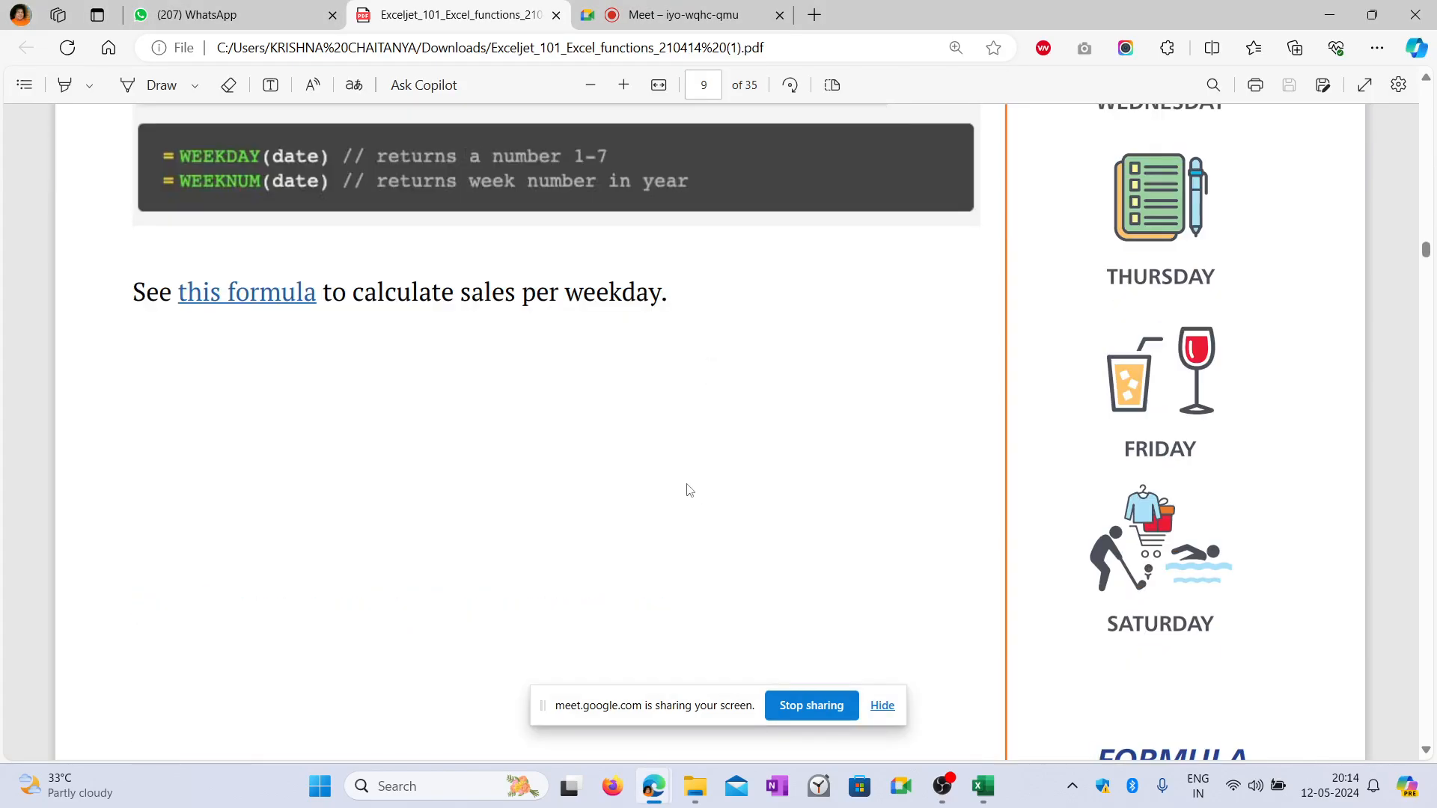
scroll(657, 426, "down", 3)
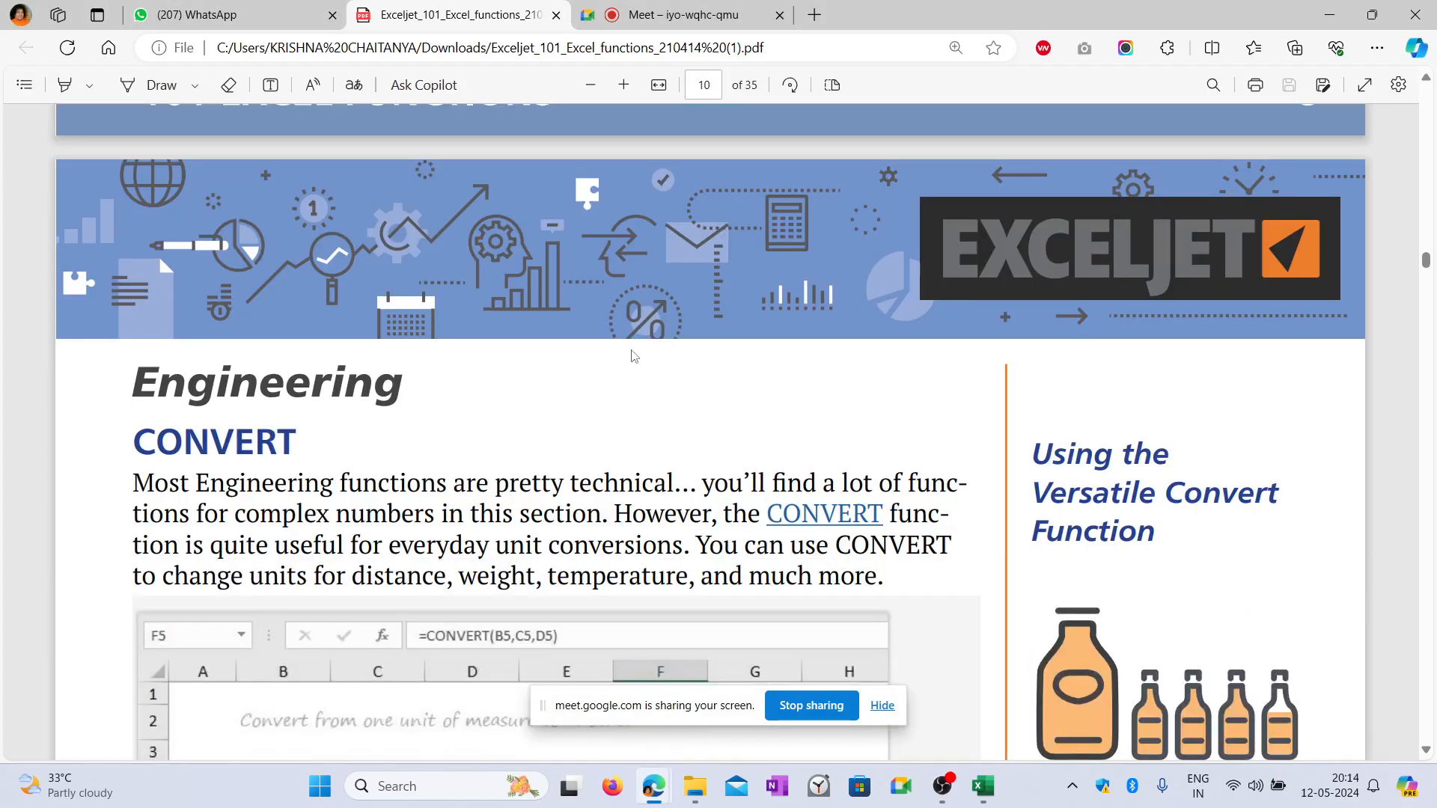
double_click(289, 385)
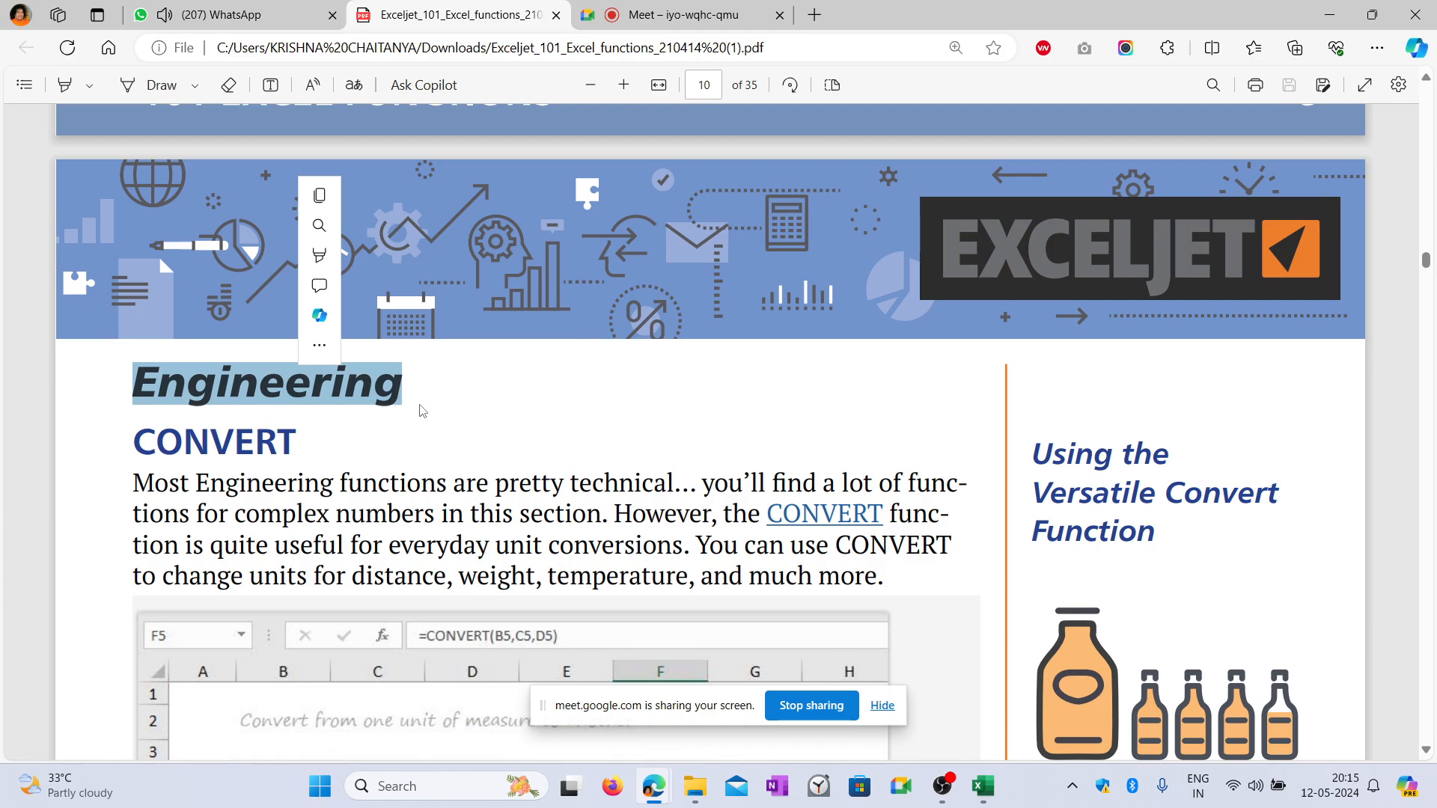
scroll(423, 414, "down", 4)
scroll(498, 554, "up", 1)
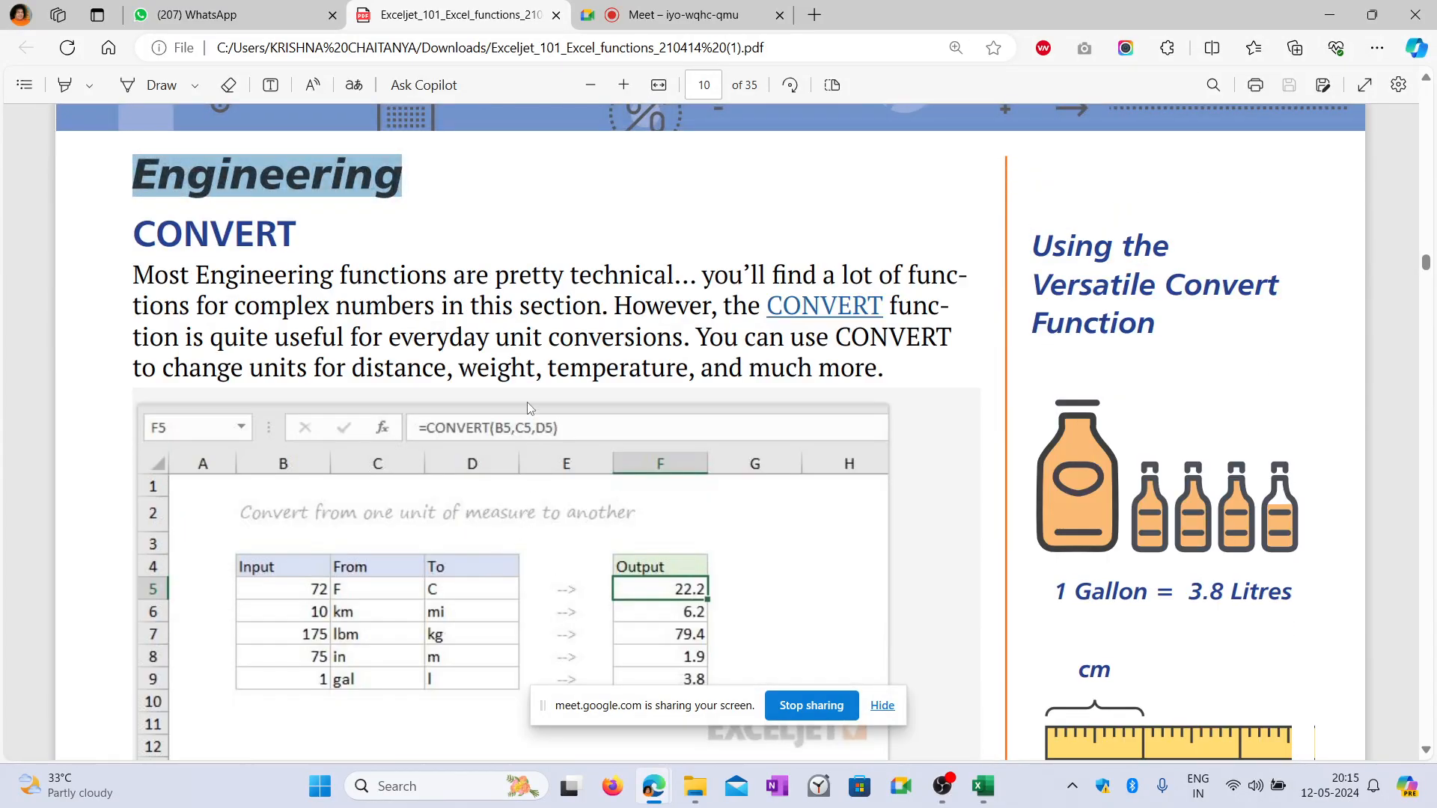
scroll(527, 404, "down", 1)
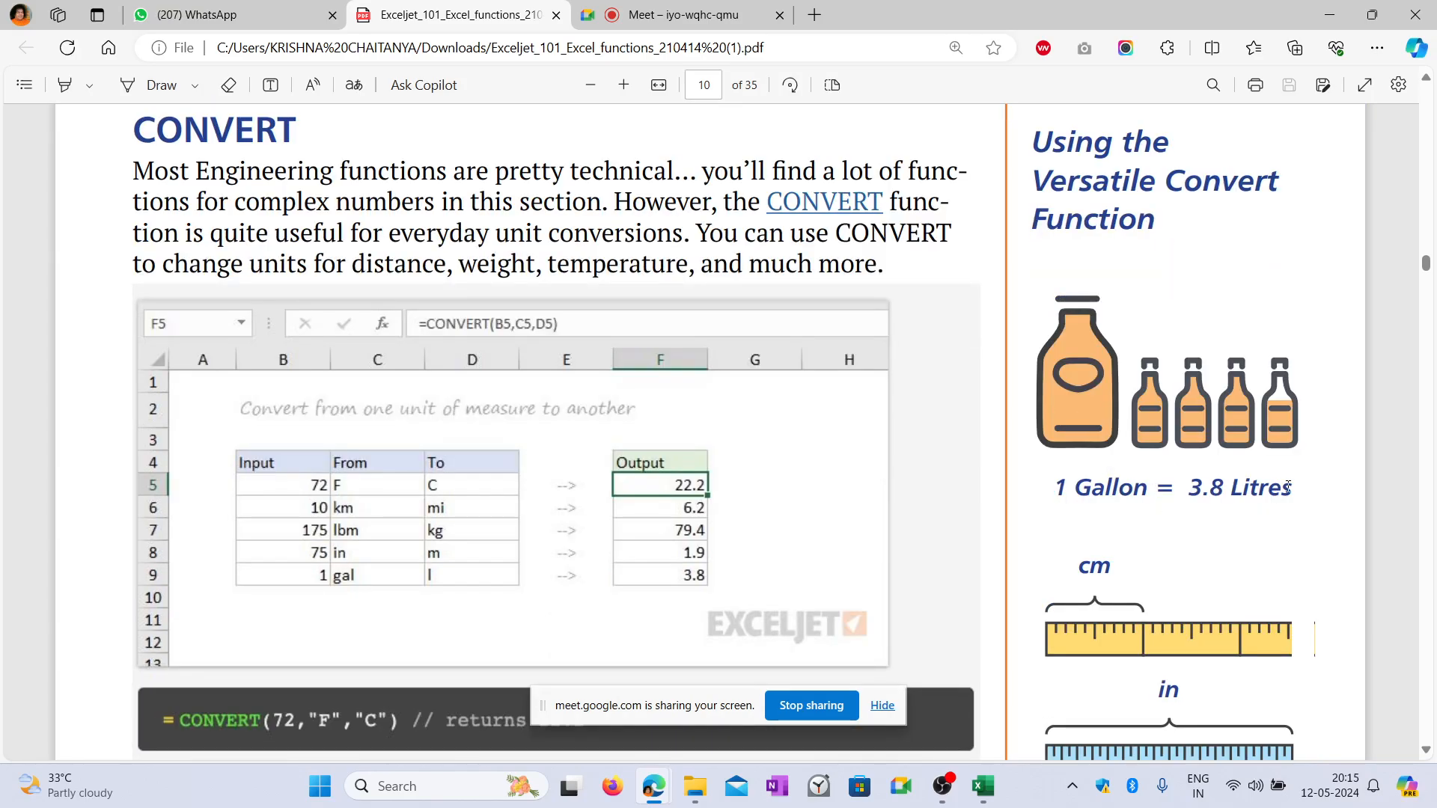
scroll(1286, 491, "up", 1)
scroll(725, 376, "down", 4)
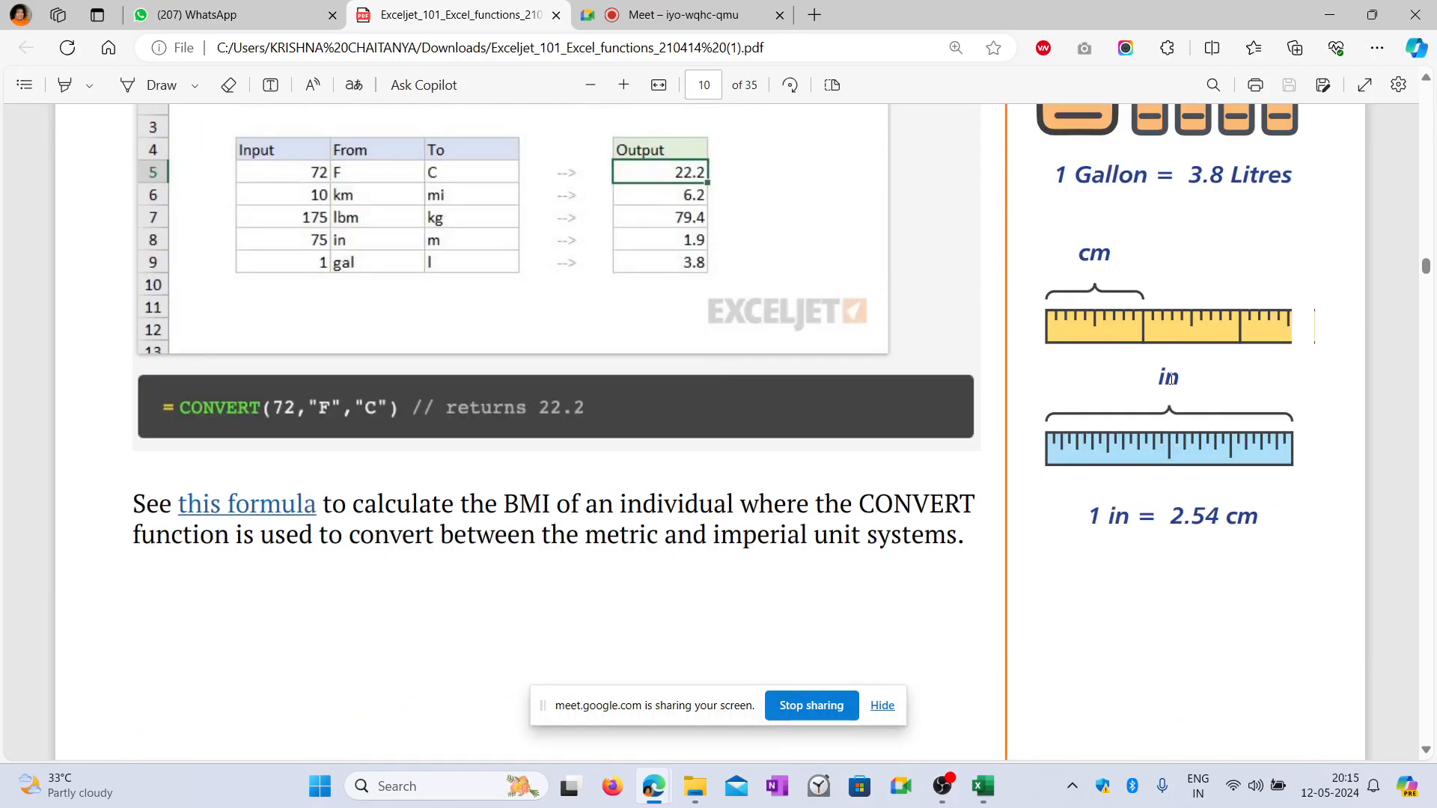
Read the Information Functions section on page 11, covering the ISBLANK, ISERROR, ISNUMBER and ISFORMULA examples and the ISODD and ISEVEN note.
scroll(747, 330, "down", 10)
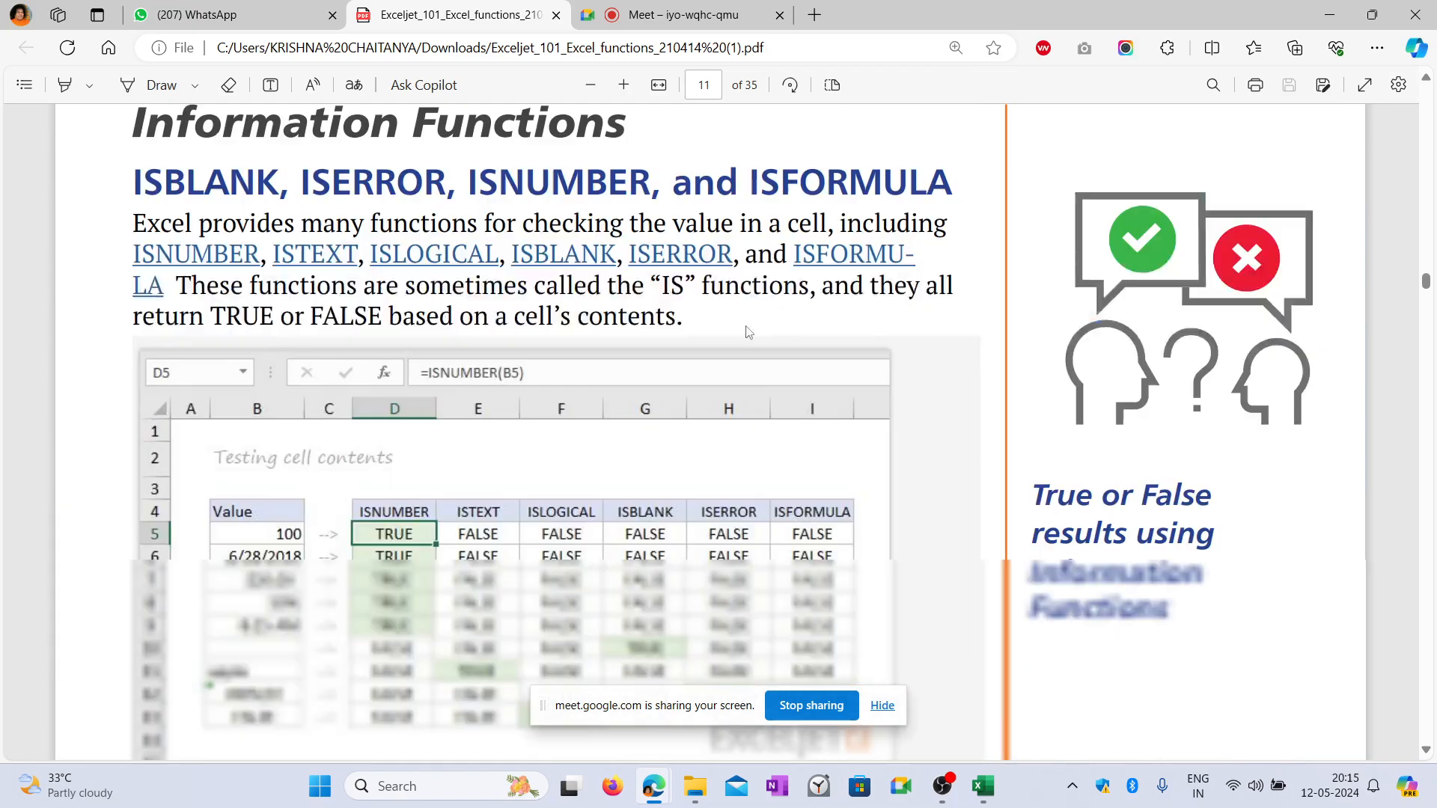
scroll(746, 330, "up", 1)
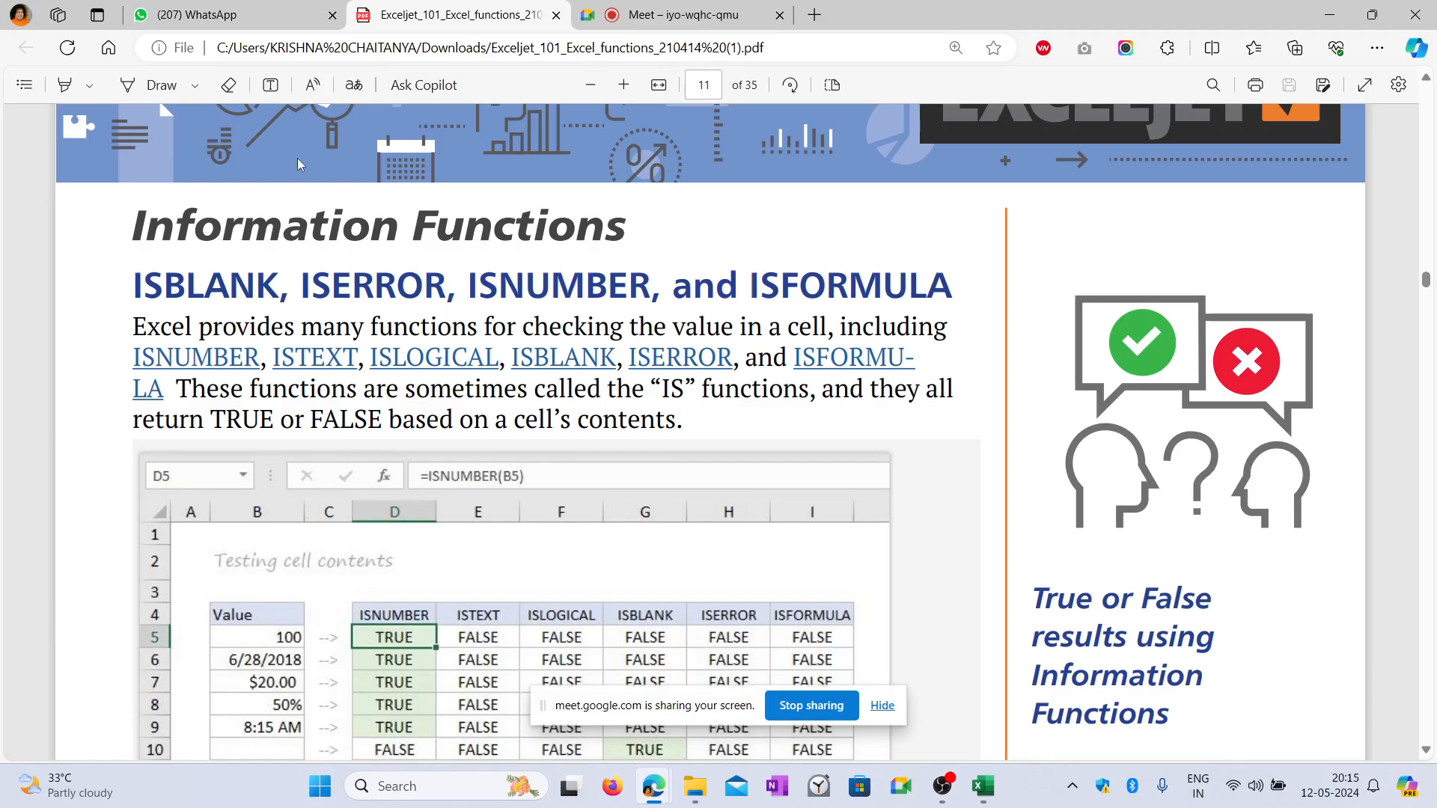
triple_click(292, 223)
left_click(635, 237)
double_click(571, 225)
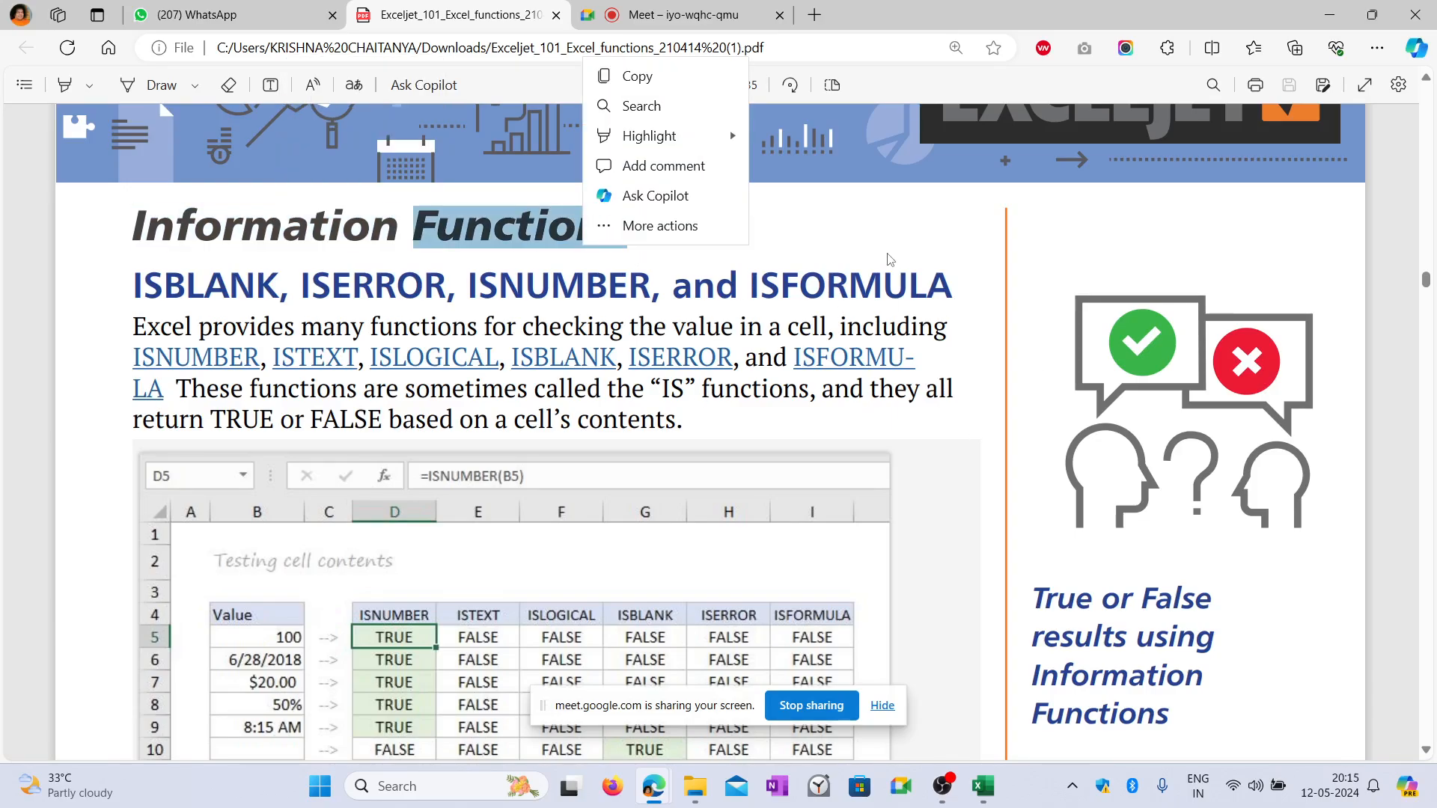
scroll(716, 404, "down", 3)
scroll(714, 404, "down", 4)
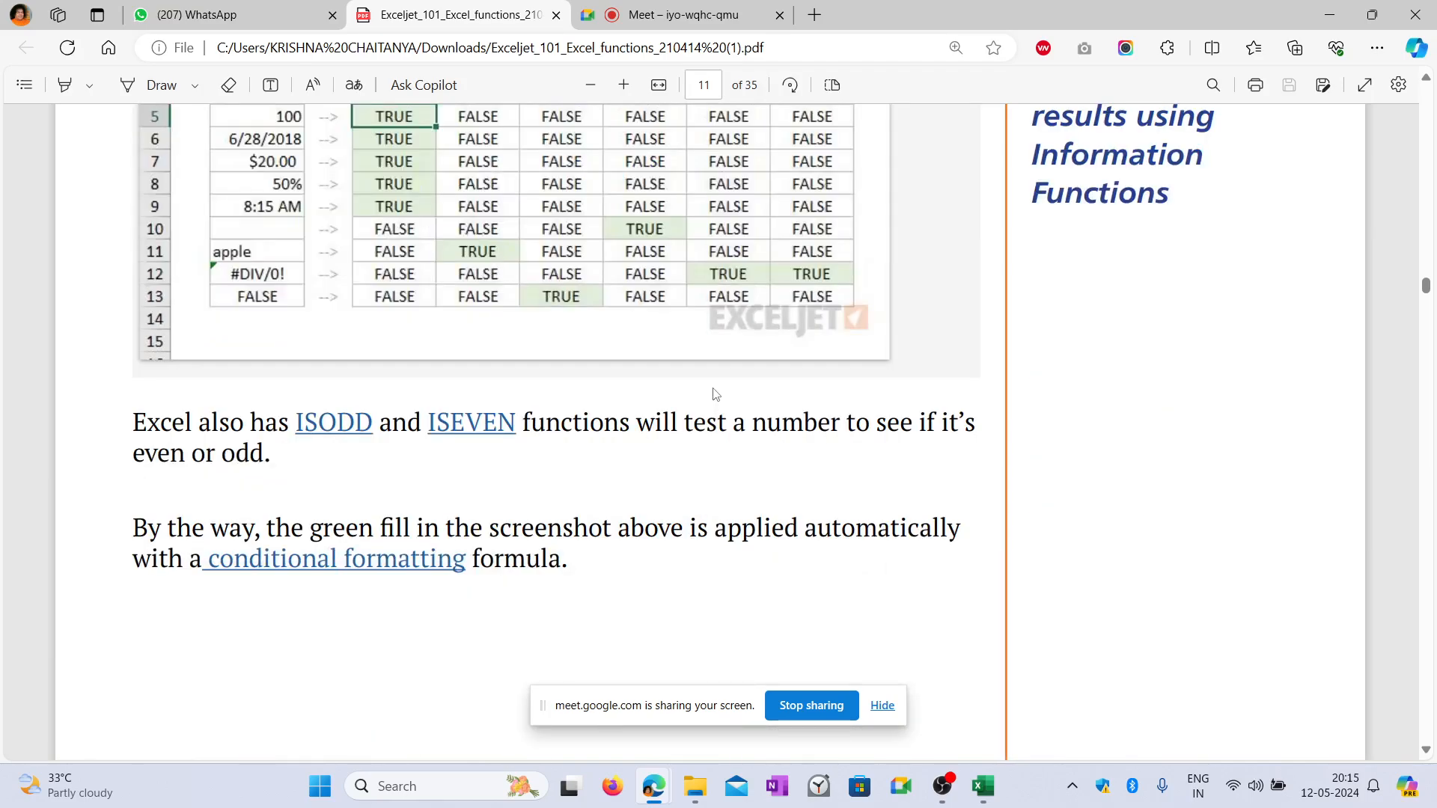
scroll(712, 394, "up", 6)
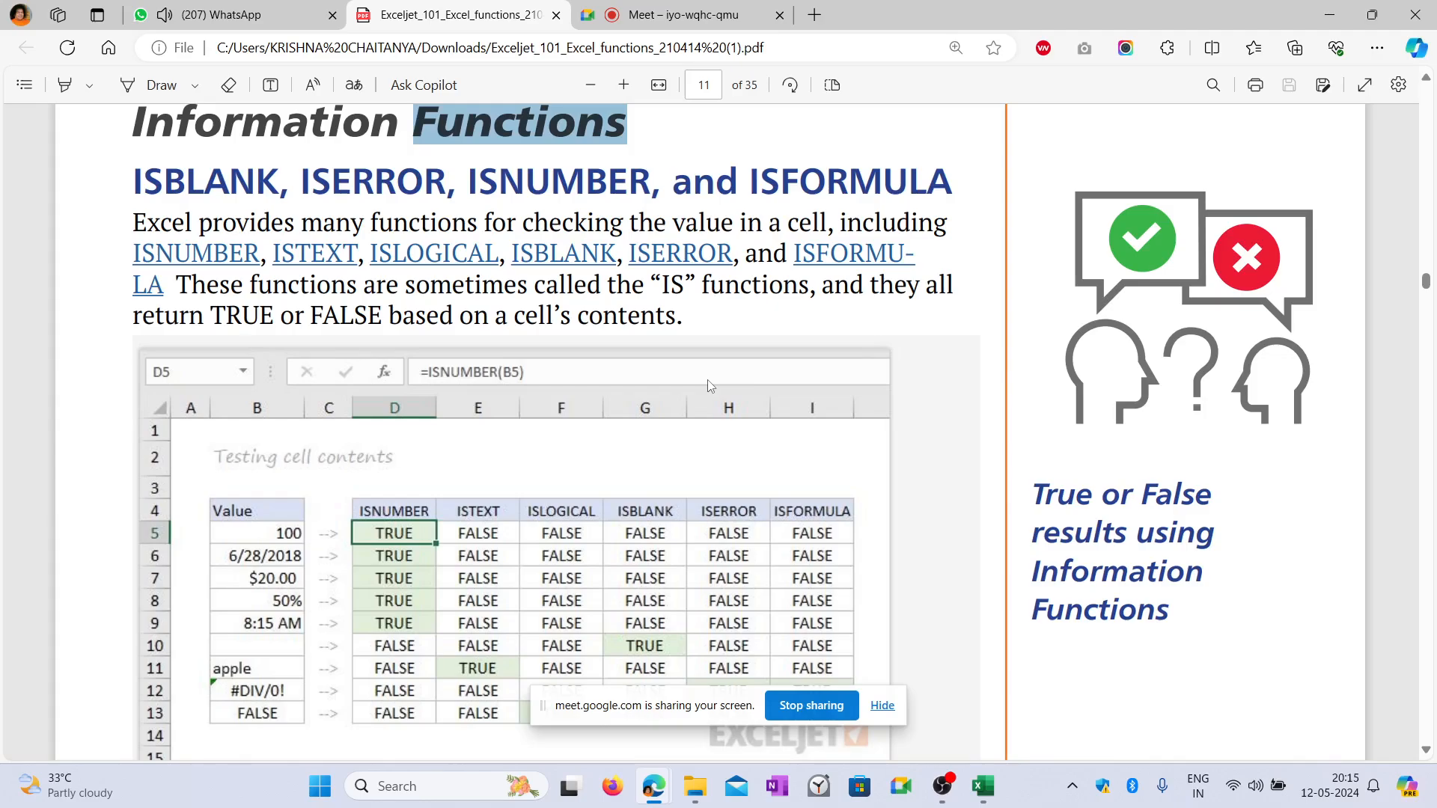
Switch to the Excel worksheet and review the DOB in G32 with its YEAR, MONTH and DATE formulas in H32:J32.
left_click(983, 789)
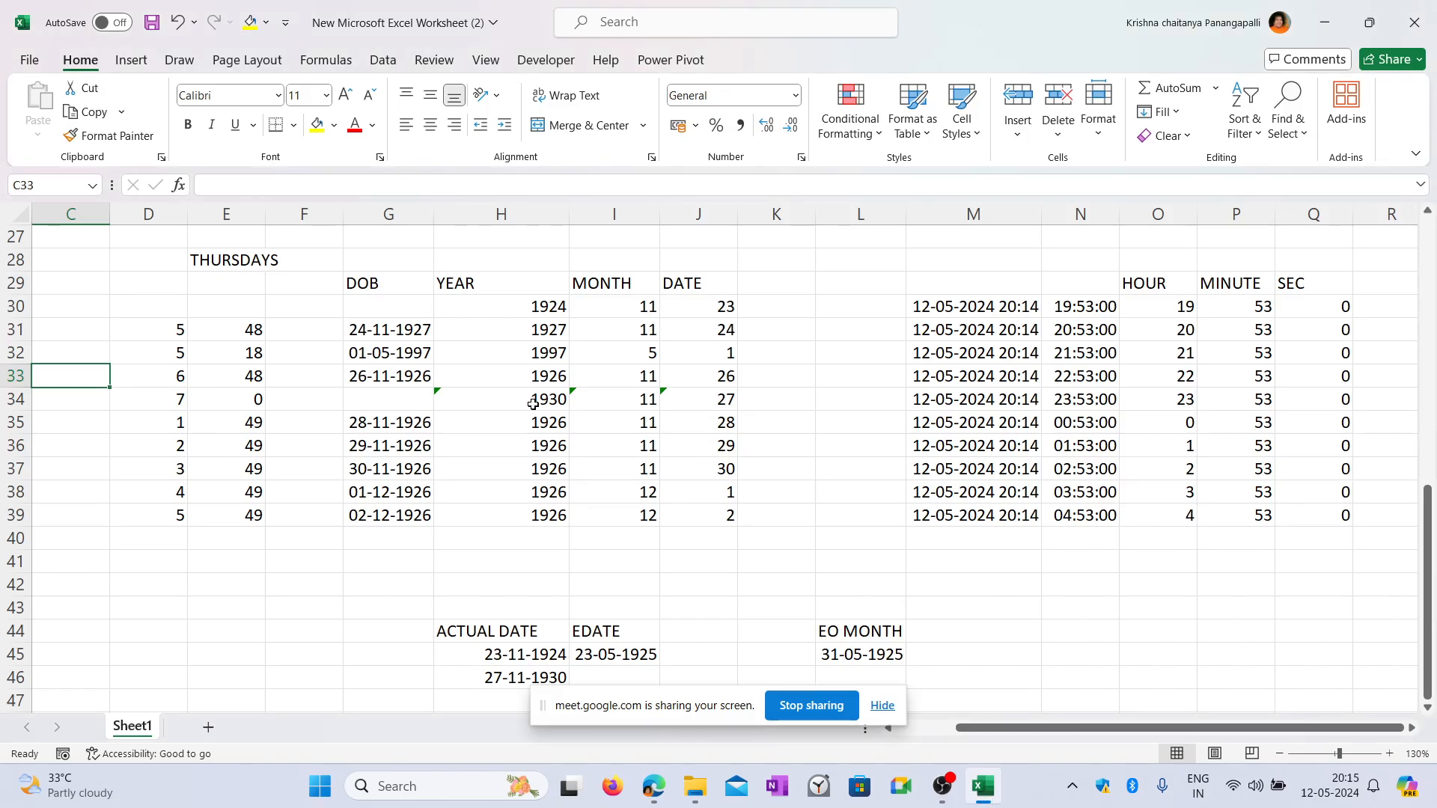
left_click(423, 344)
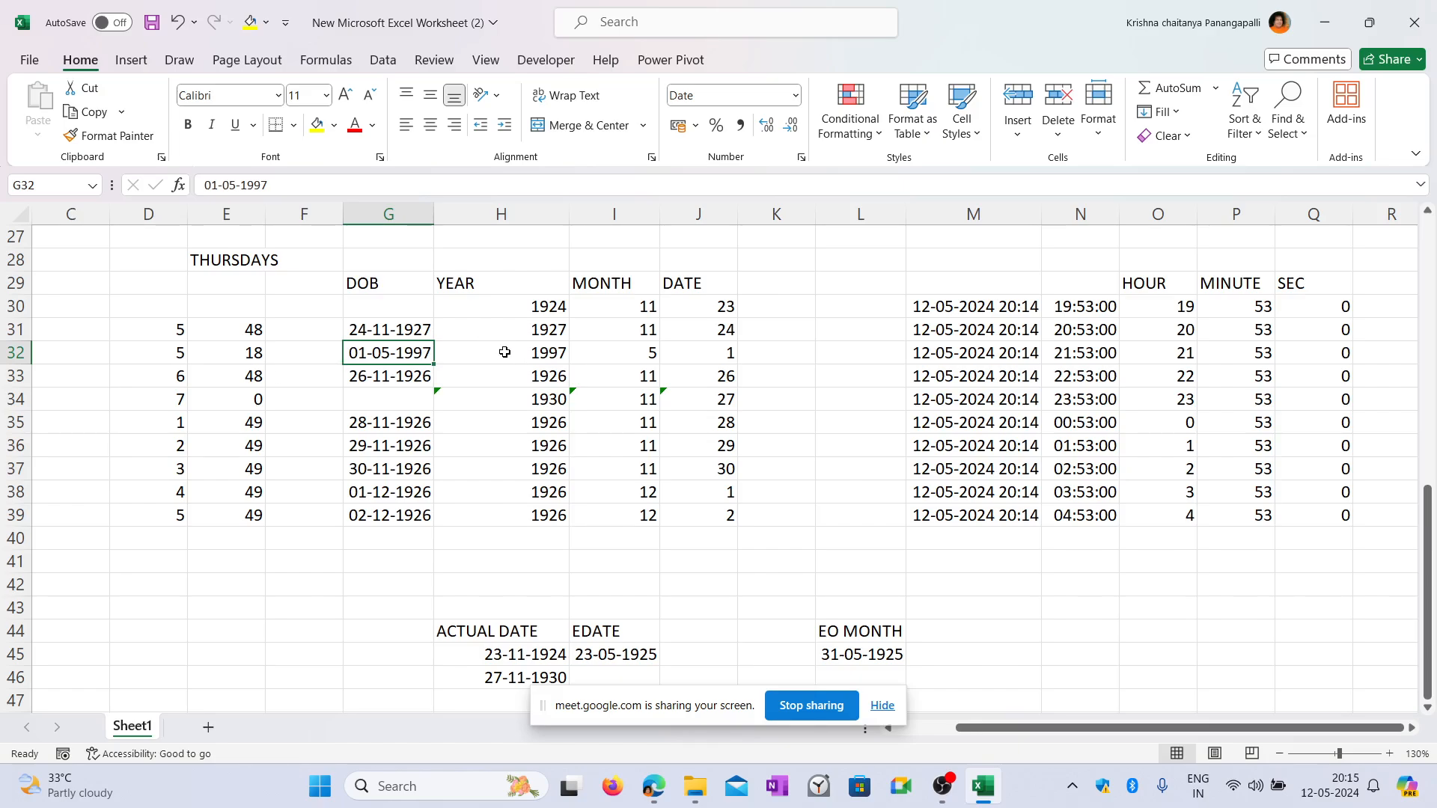
left_click(550, 353)
left_click(638, 356)
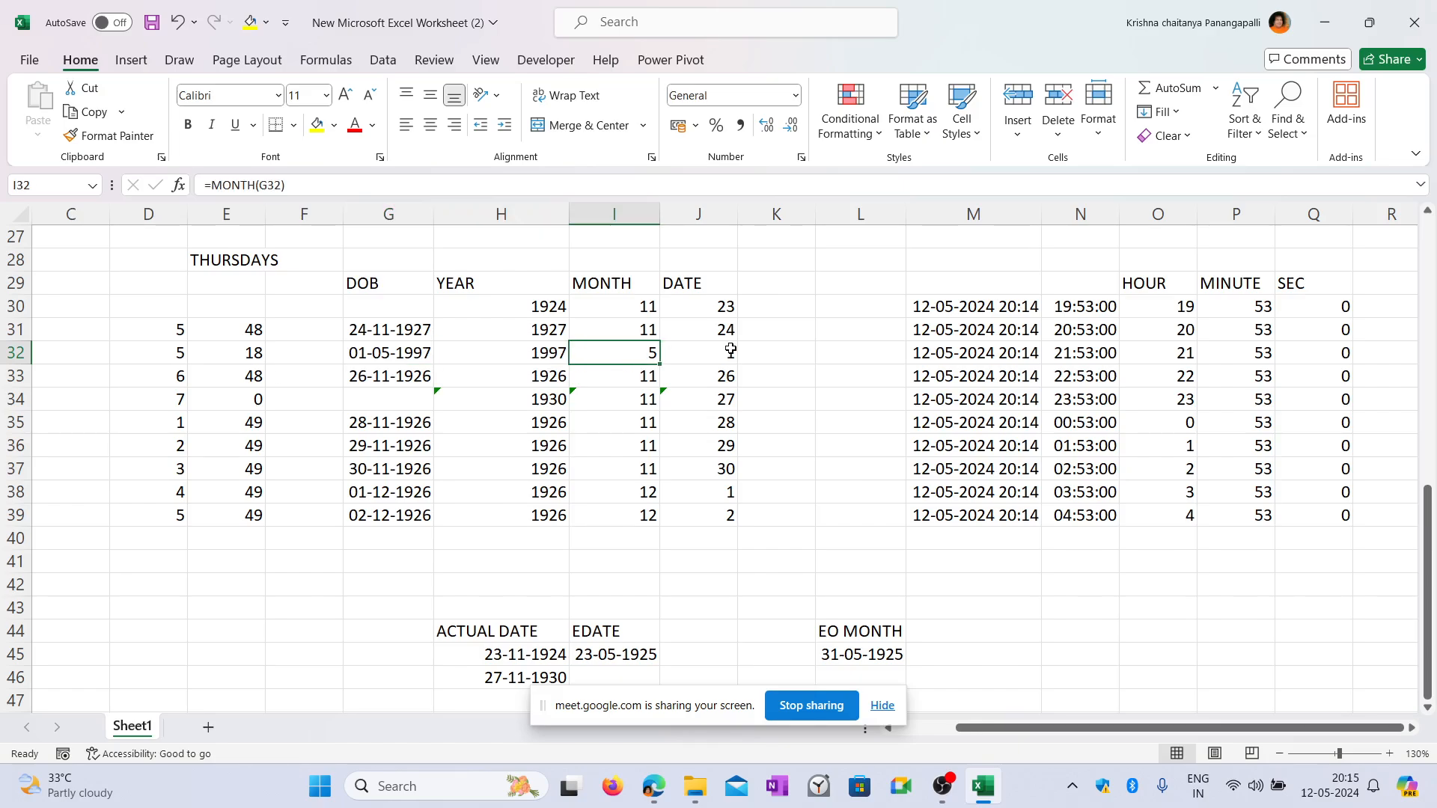
left_click(696, 349)
left_click(394, 354)
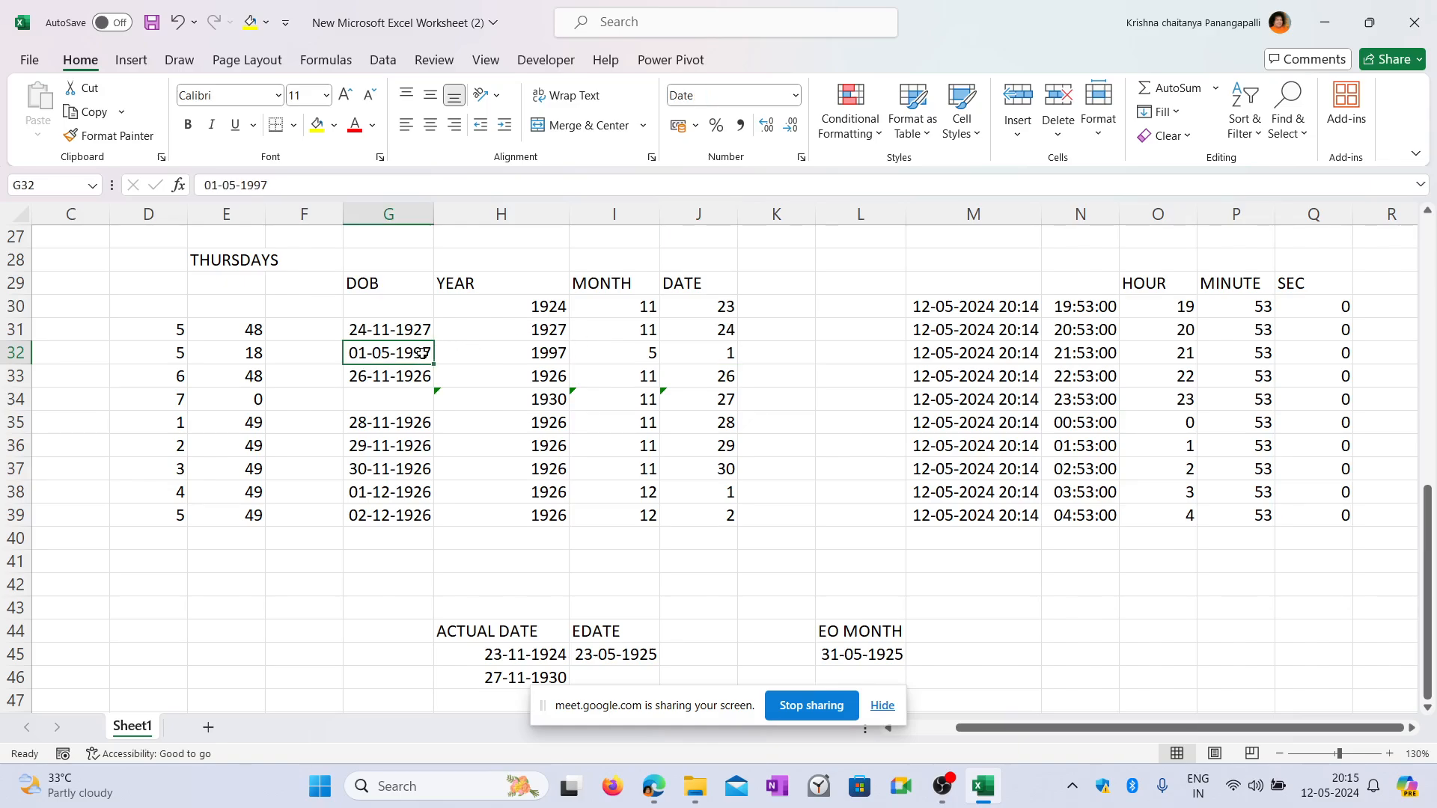
Look over the DOB entries in G31:G39 and the YEAR, MONTH and DATE formula columns down to row 39.
left_click_drag(419, 327, 404, 511)
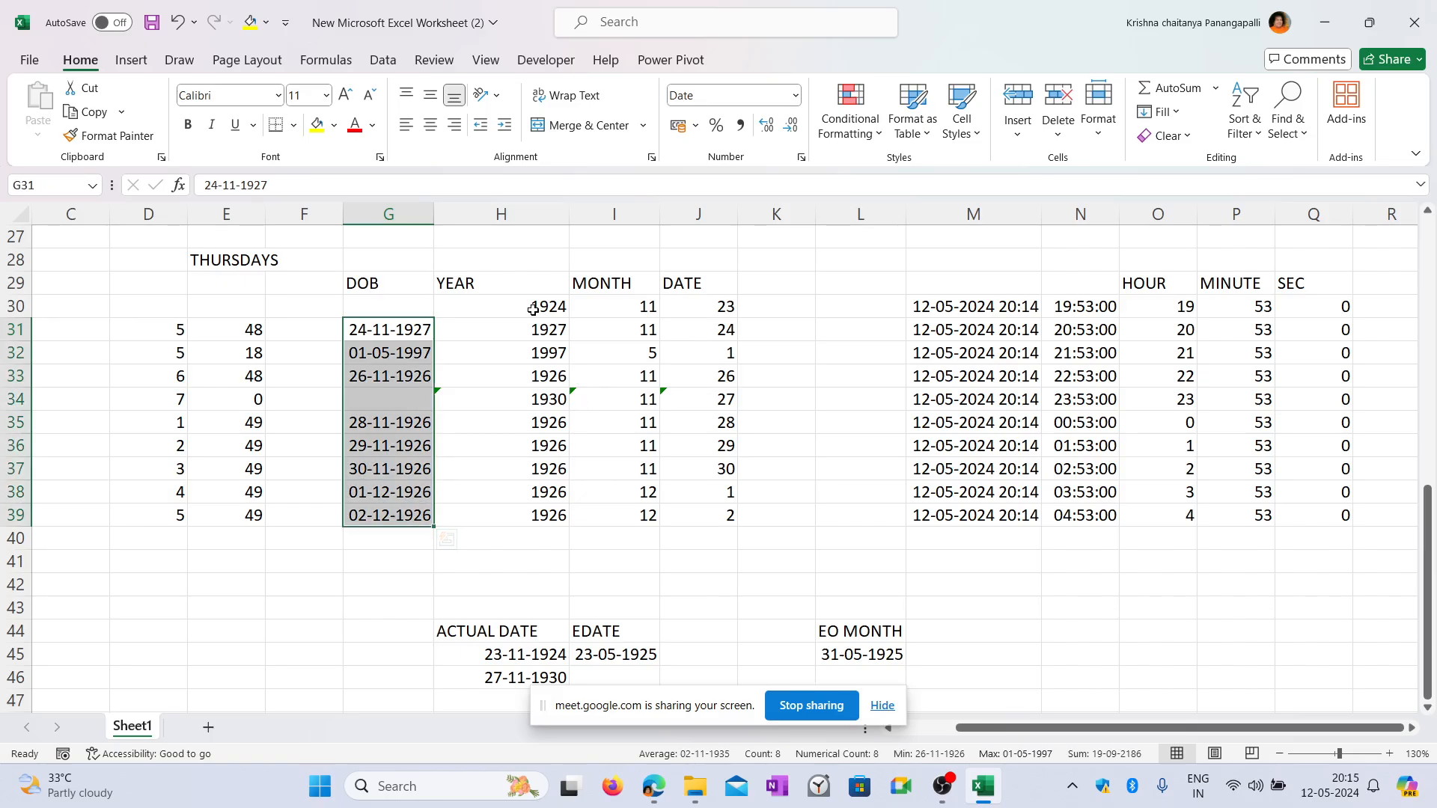
left_click_drag(533, 309, 538, 515)
left_click(634, 297)
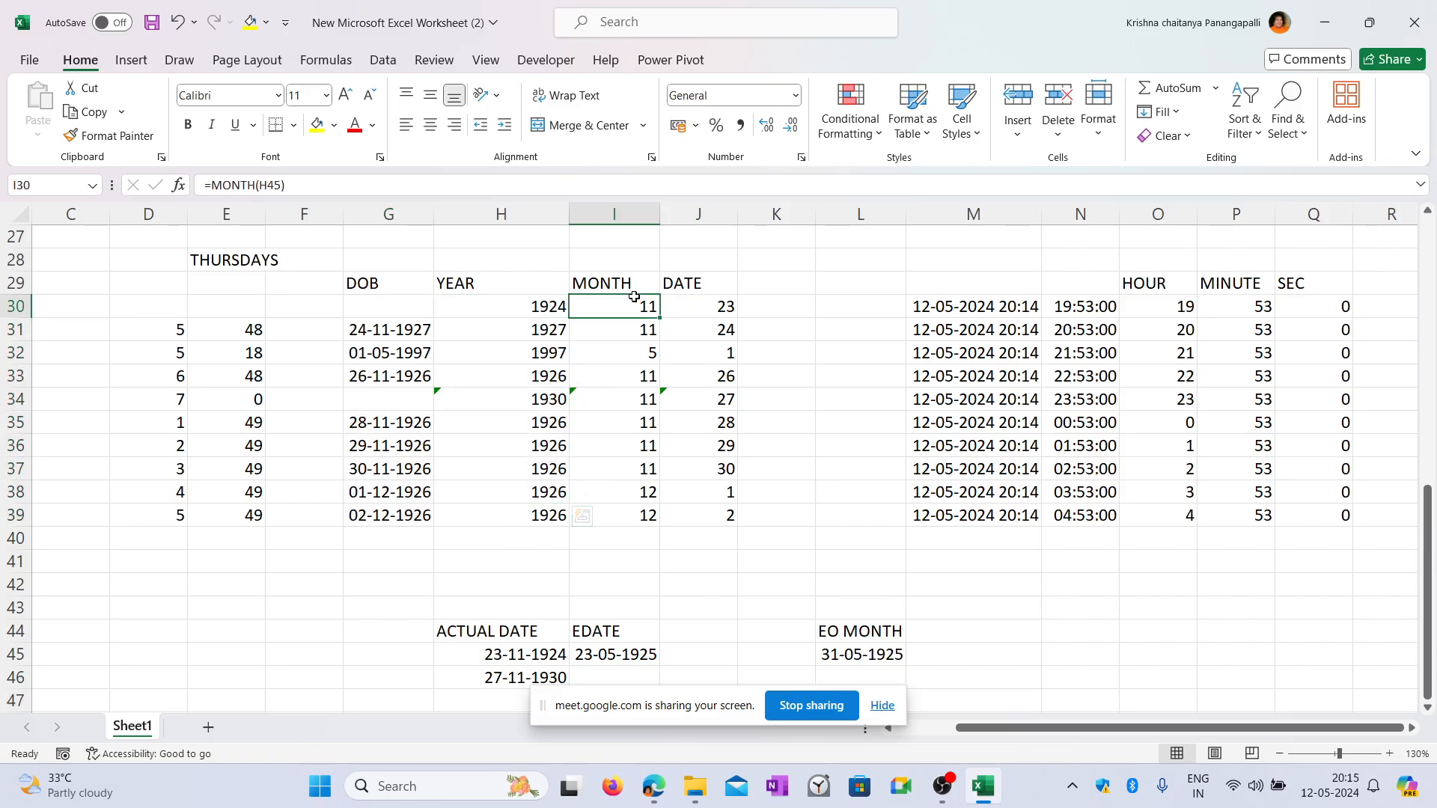
left_click_drag(633, 297, 632, 514)
left_click_drag(699, 306, 700, 508)
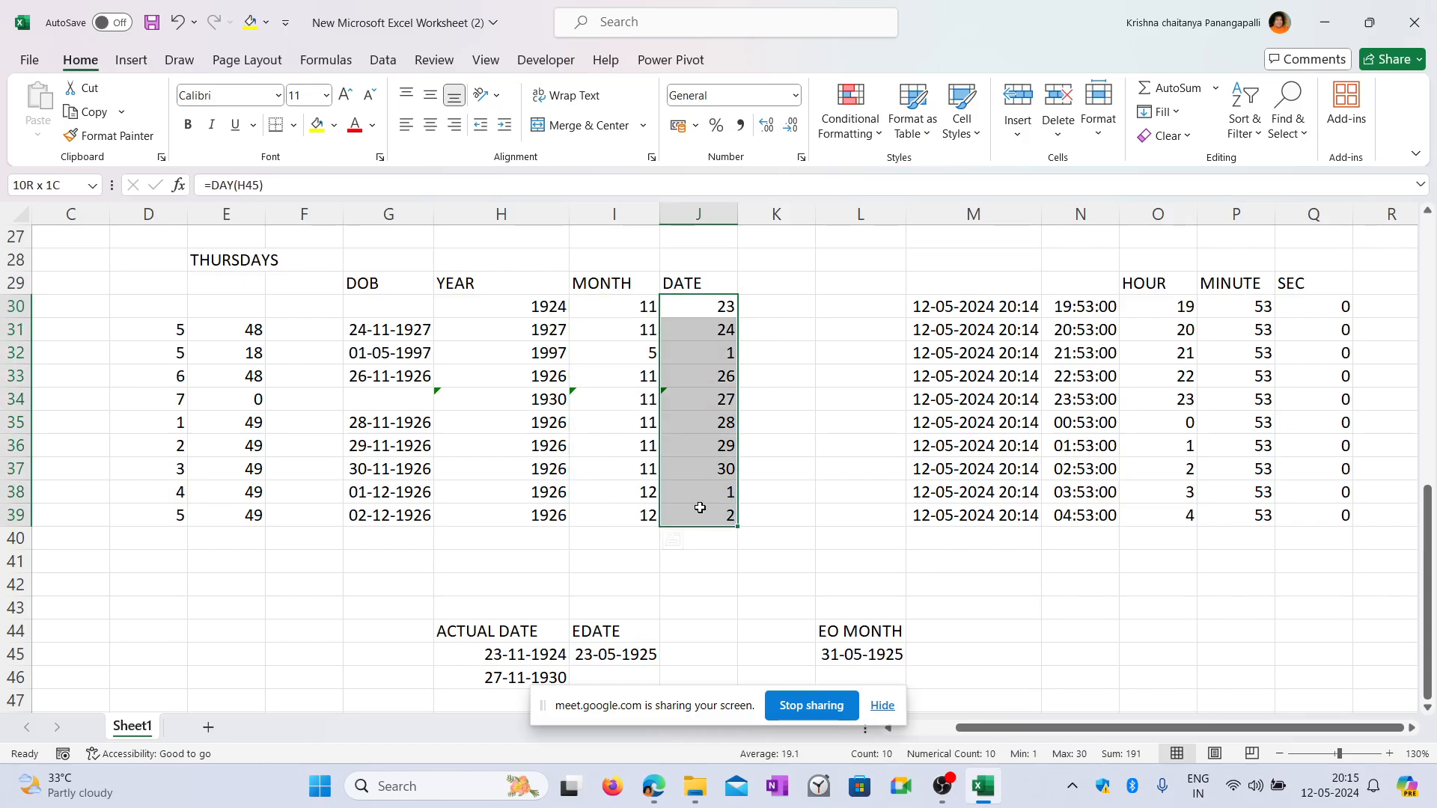
left_click(382, 327)
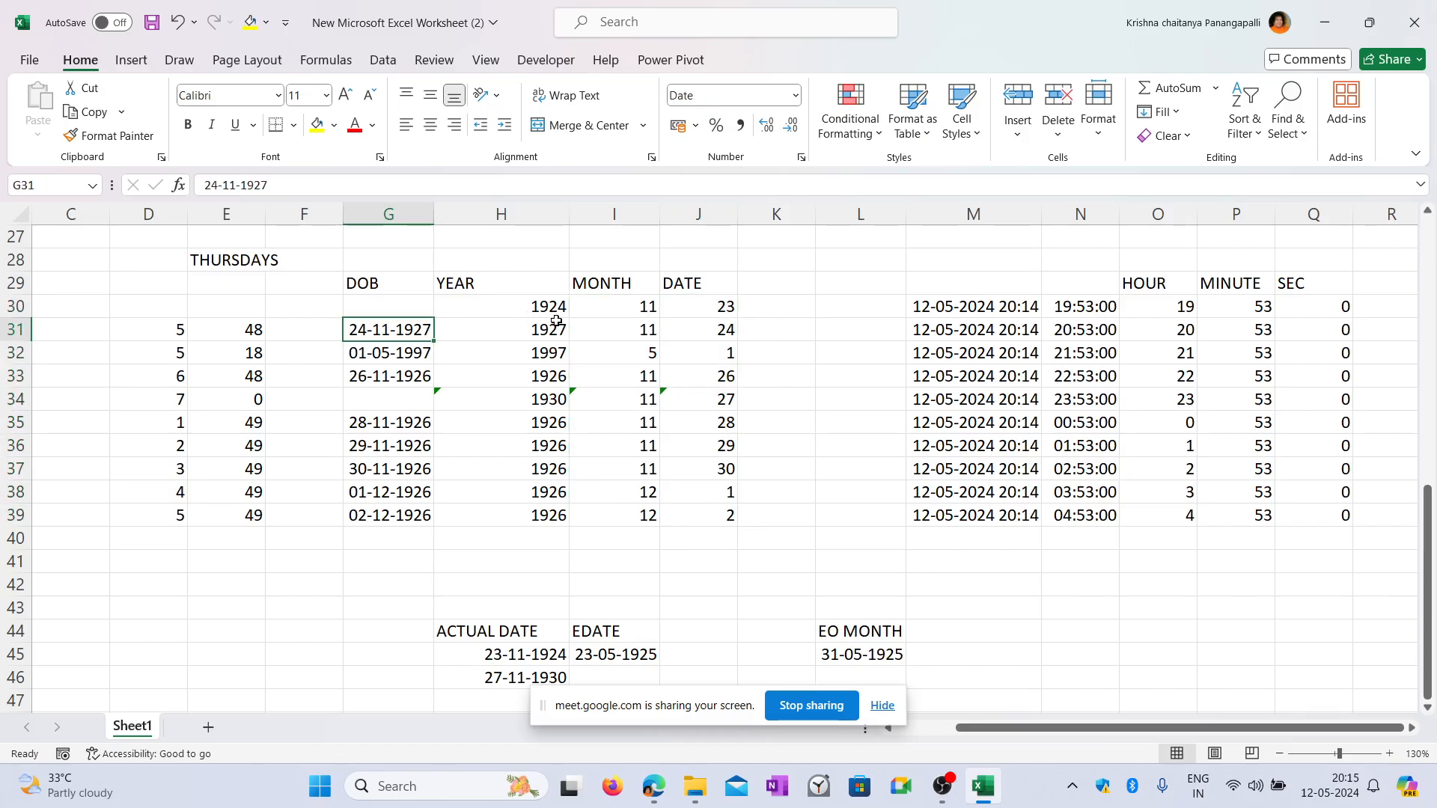
left_click_drag(553, 307, 554, 515)
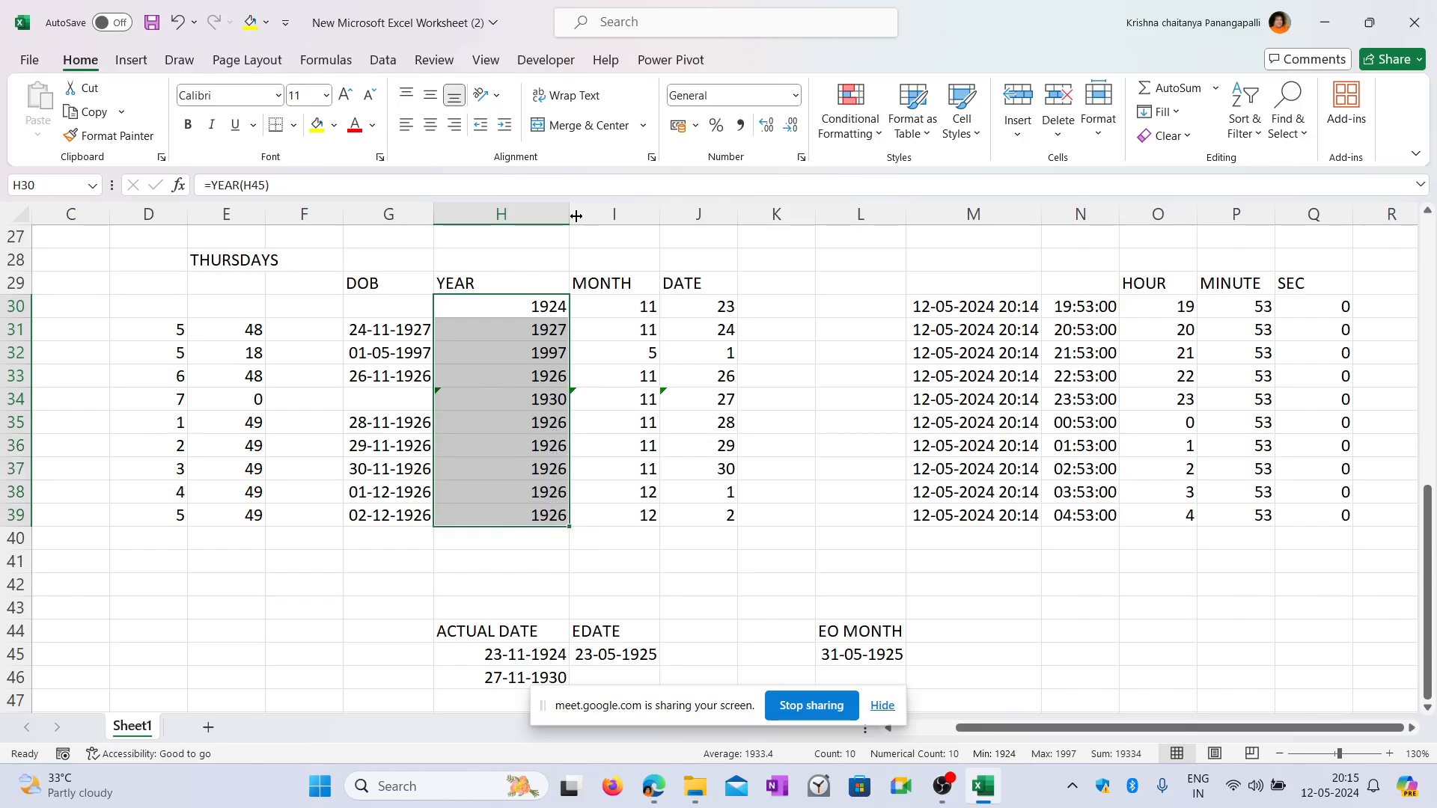
Replace the DOB in G31 with a person's first name and check the dependent YEAR, MONTH and DAY formulas in H31:J31.
left_click(417, 322)
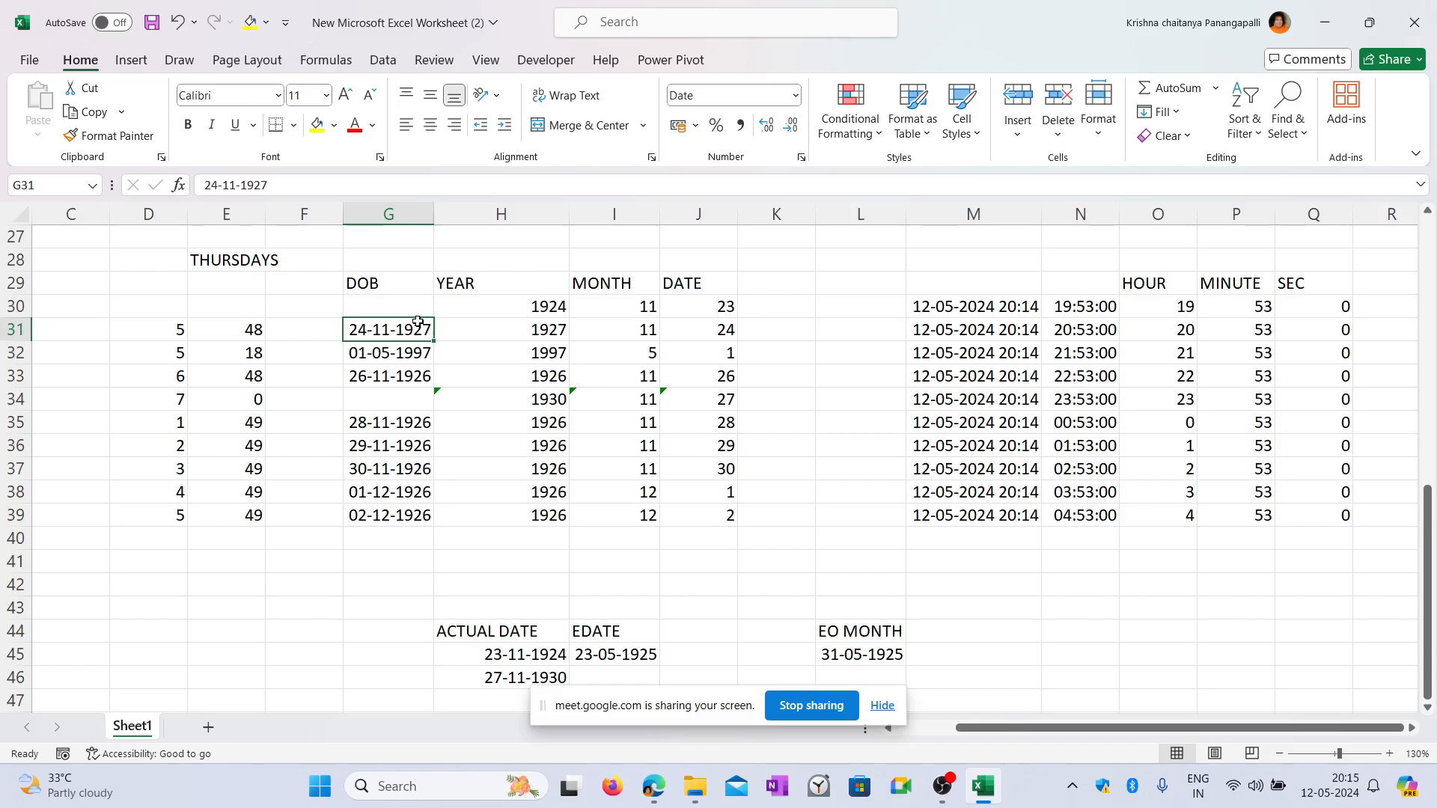
type("CHAT")
key("BackSpace")
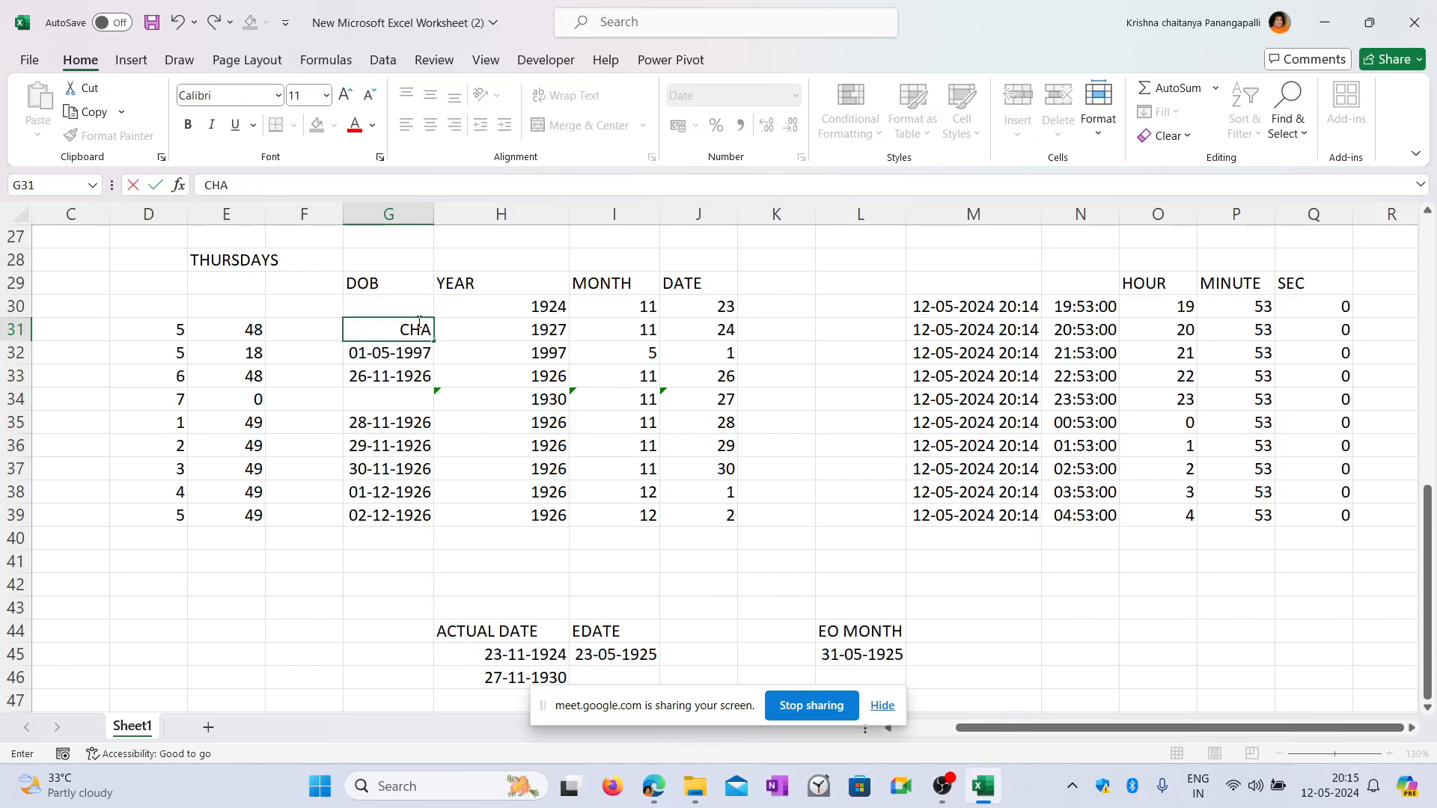
type("ITANYA")
key("Return")
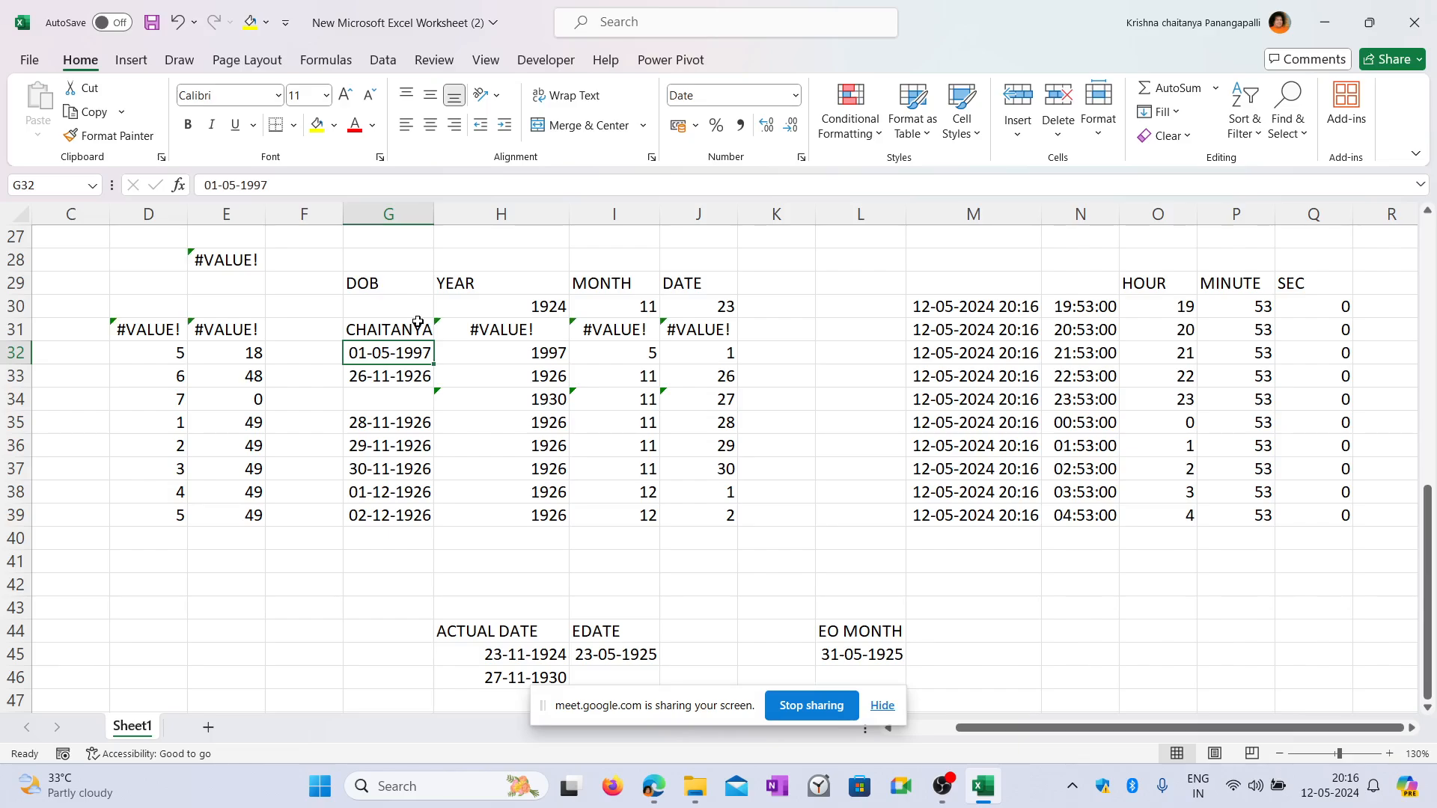
left_click(535, 330)
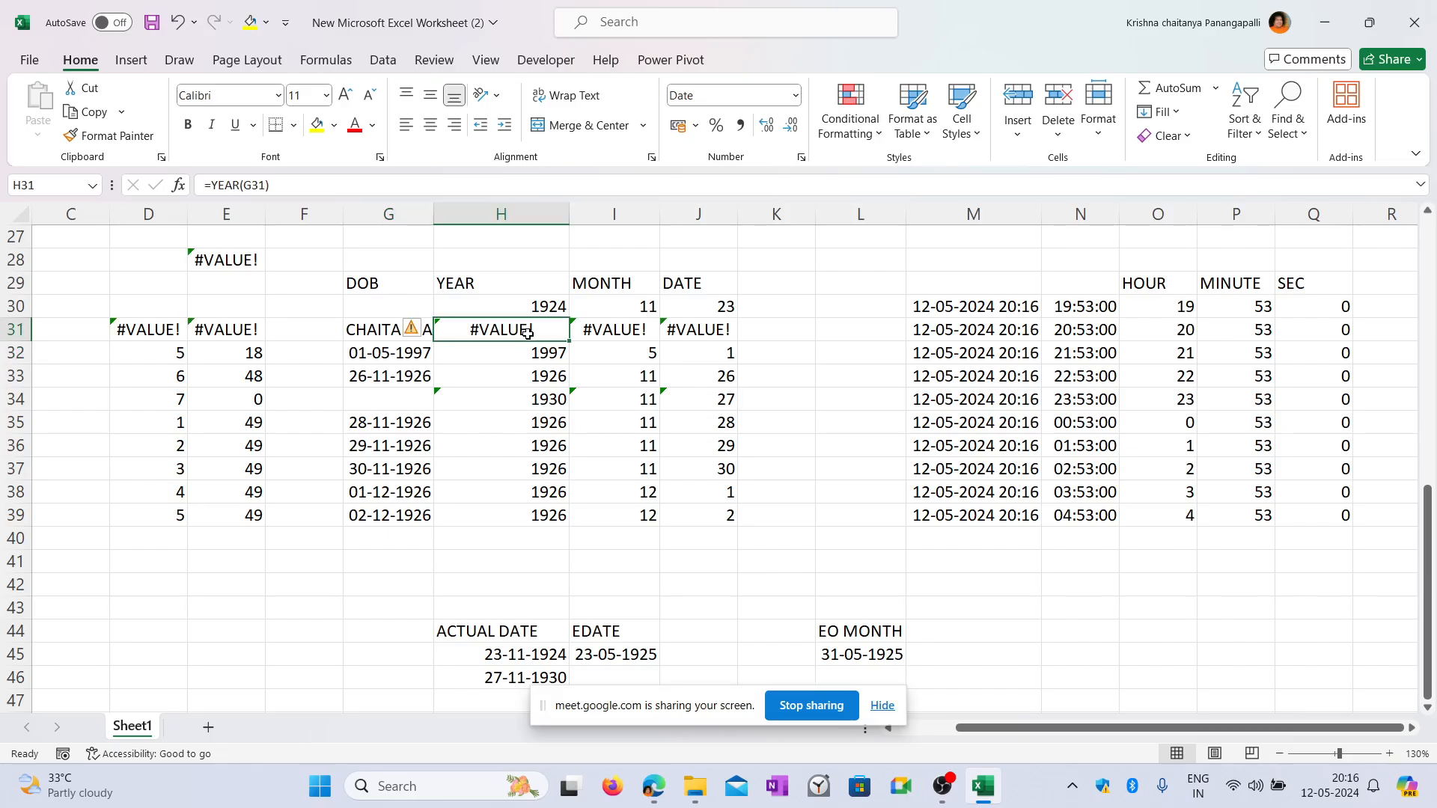
left_click(636, 334)
left_click(707, 328)
key("Left")
key("Left")
key("Right")
left_click(706, 330)
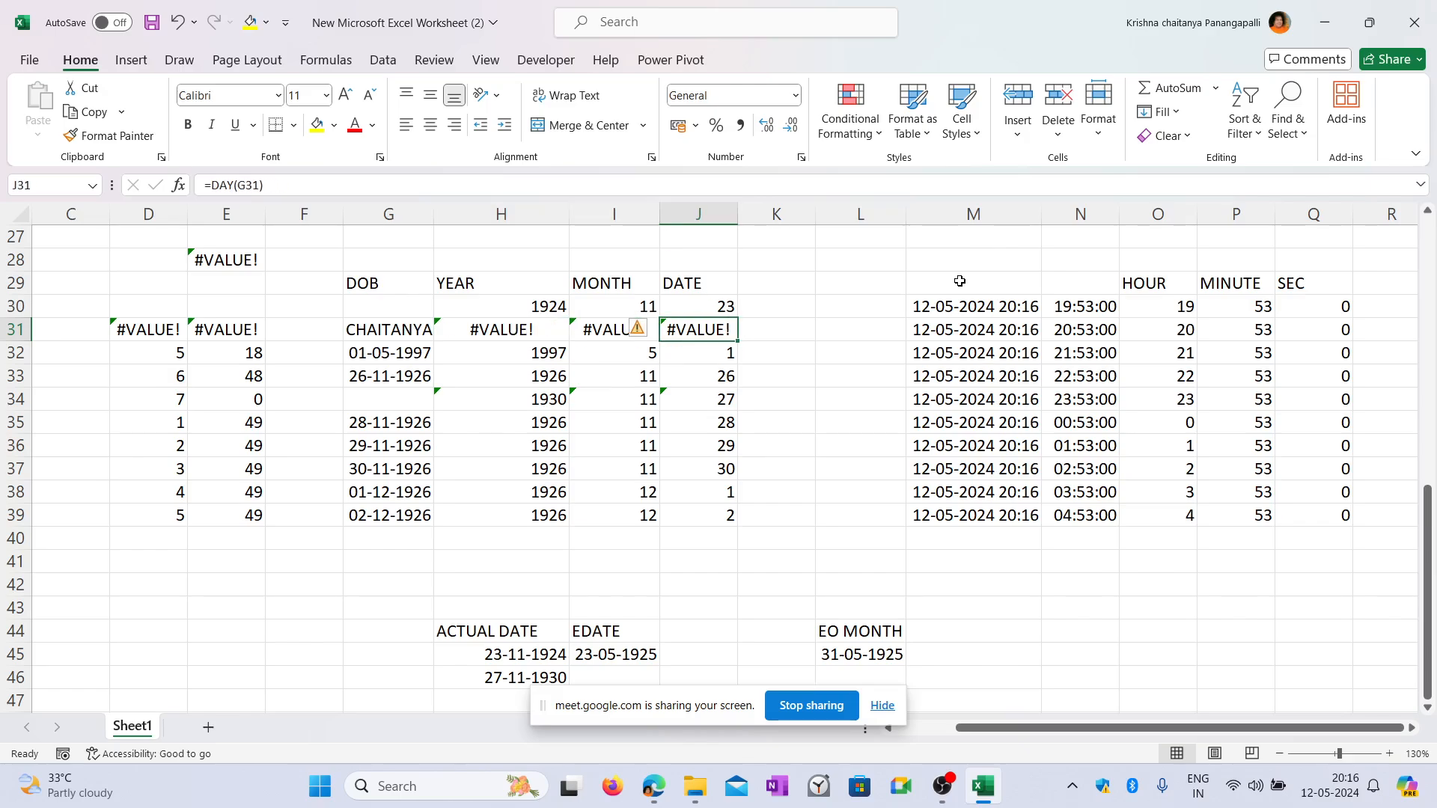
Try to enter =IFERROR(H31) in cell L42.
left_click(830, 584)
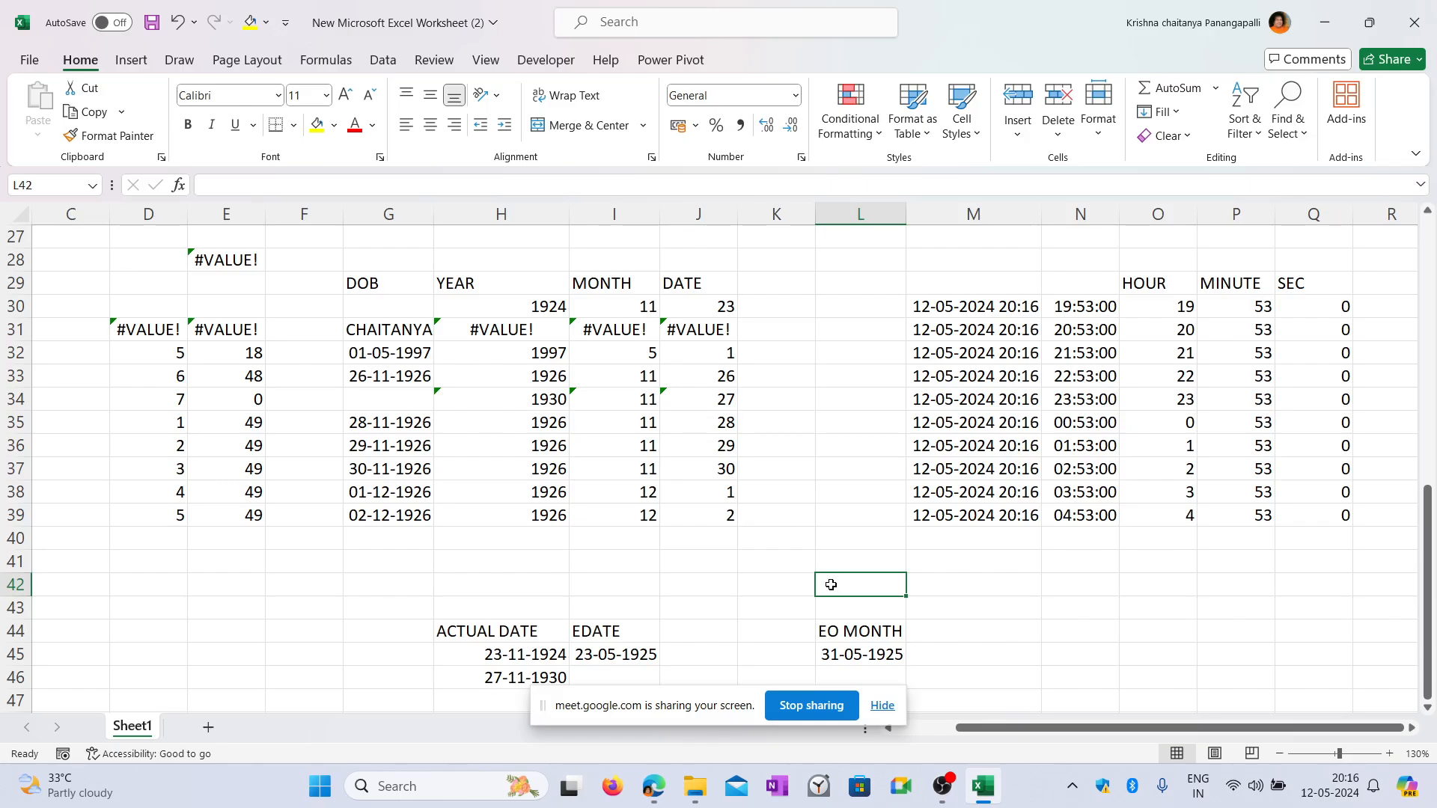
type("=")
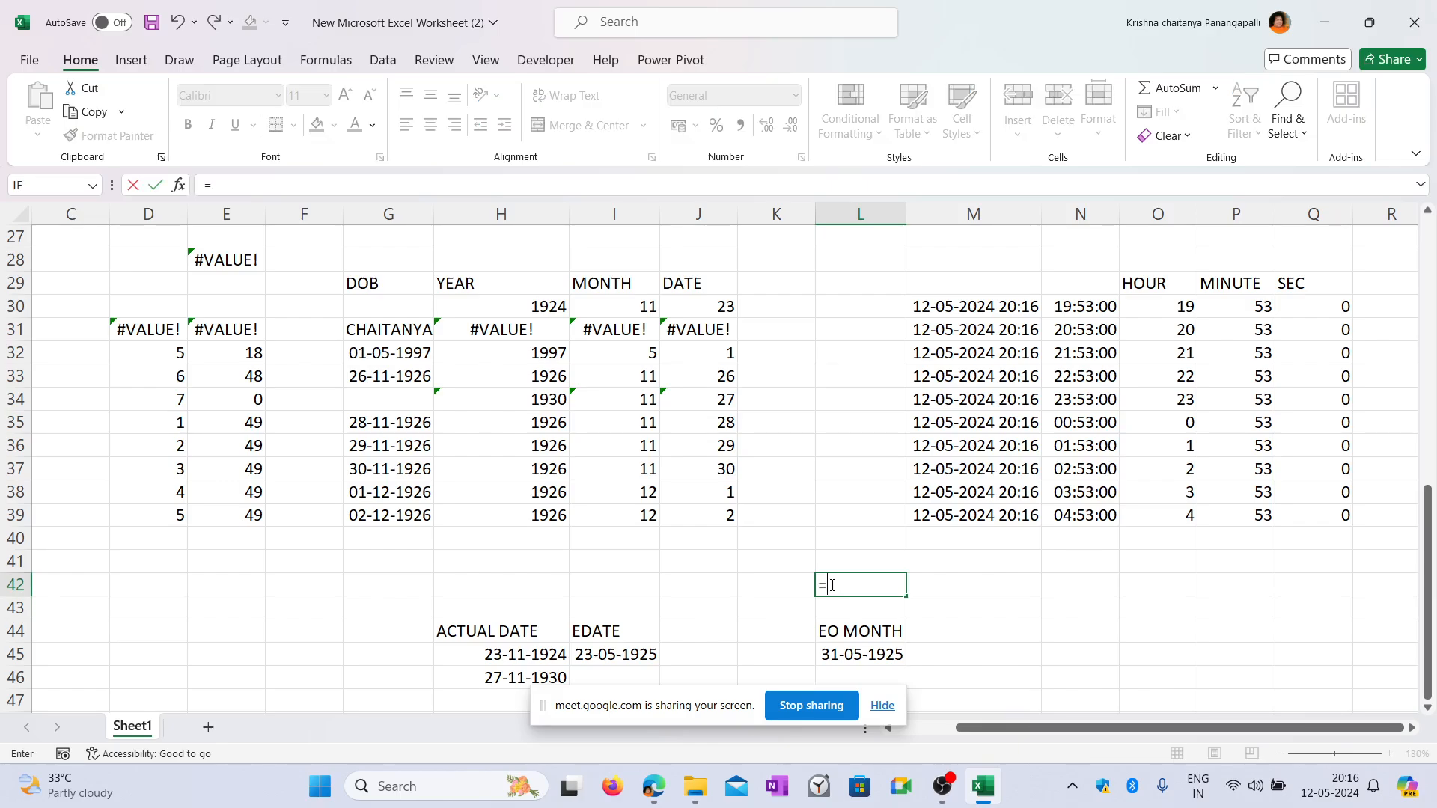
type("IFE")
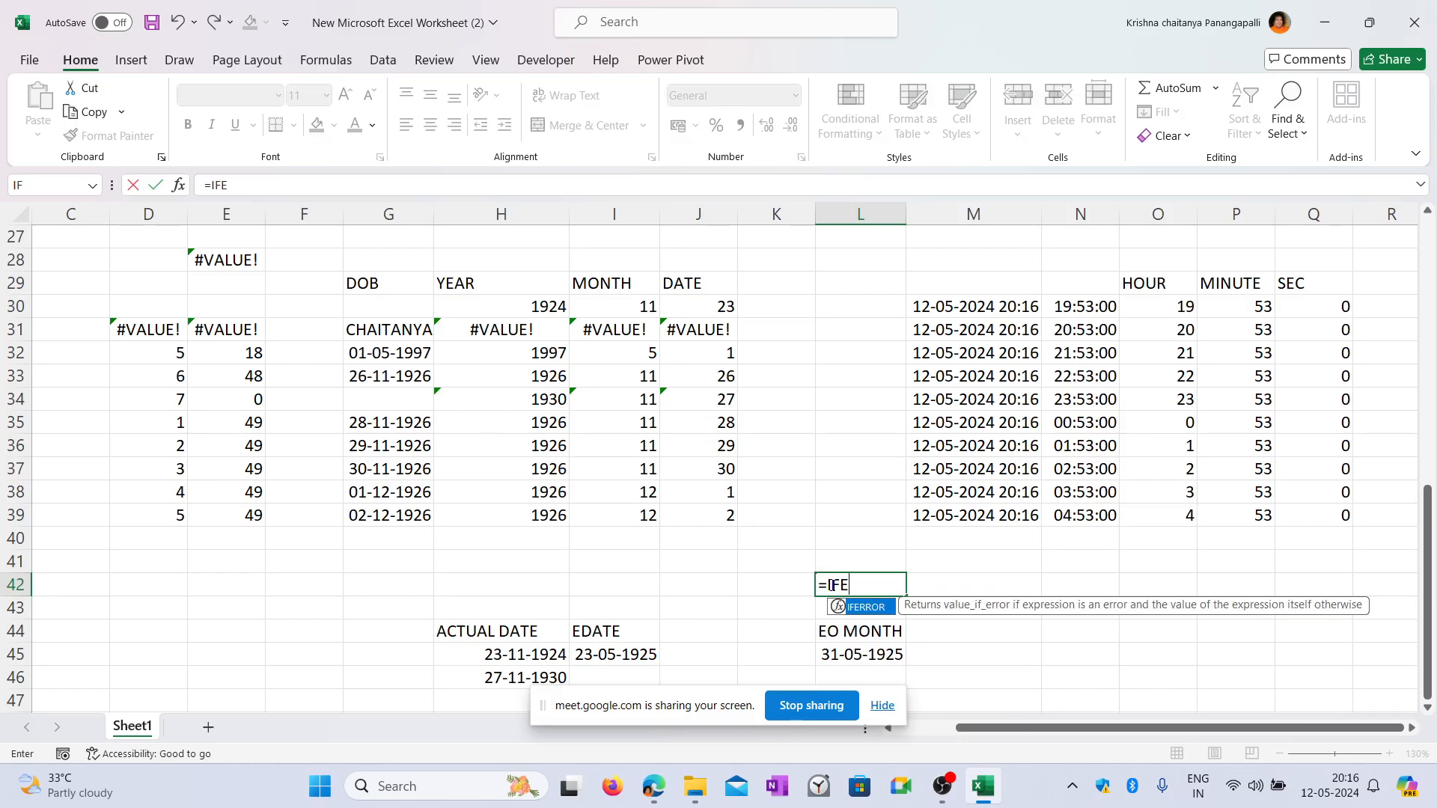
type("RROR(")
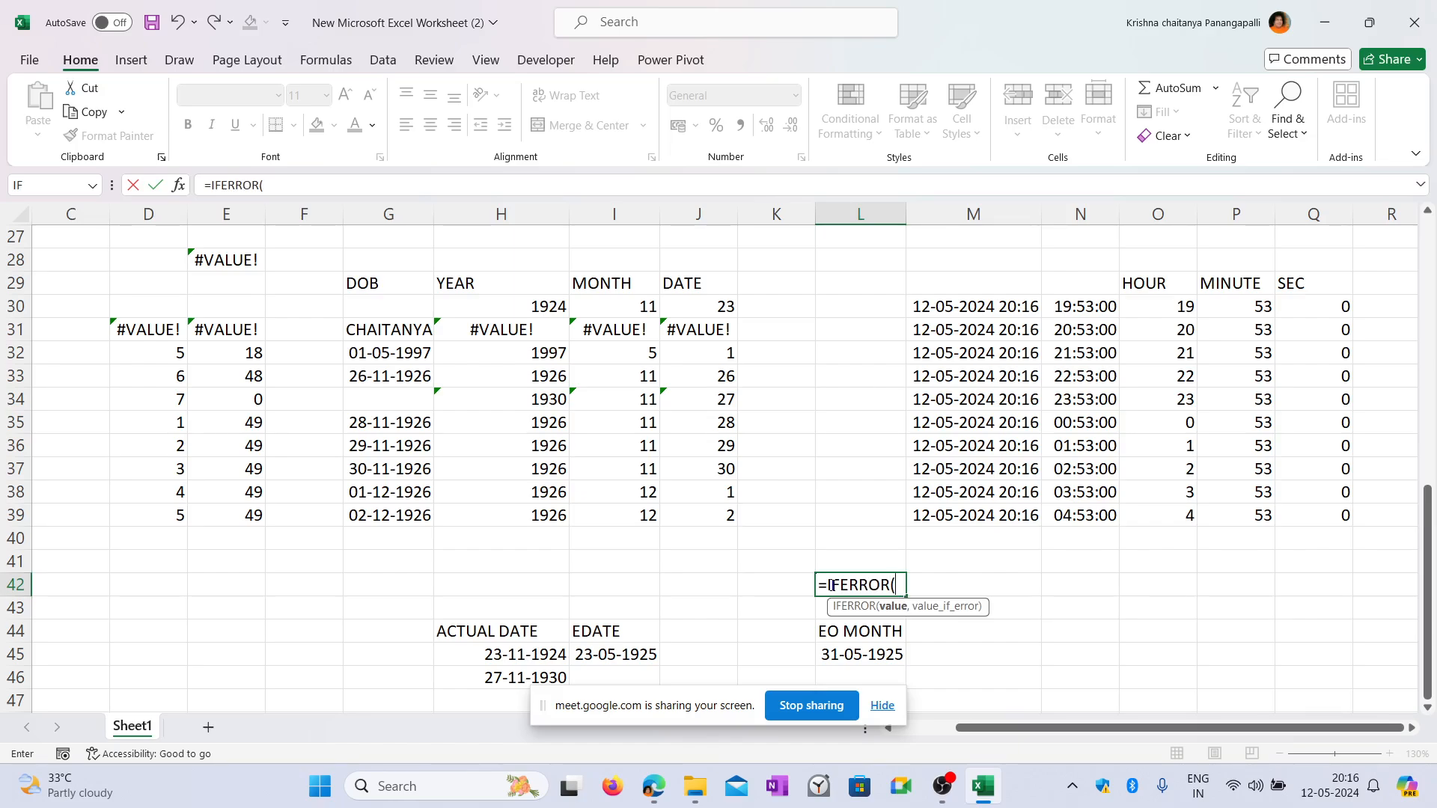
left_click(528, 329)
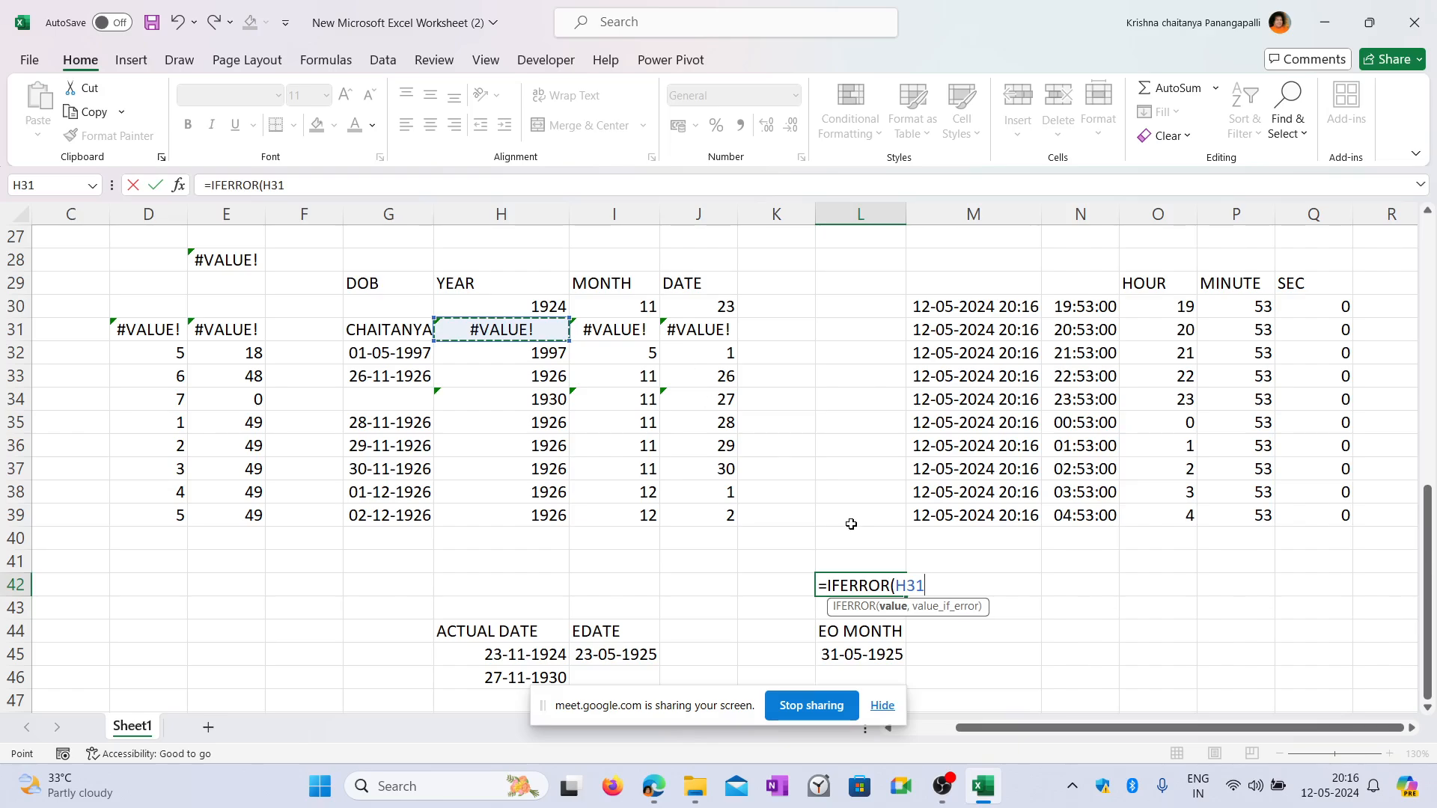
type(")")
key("Return")
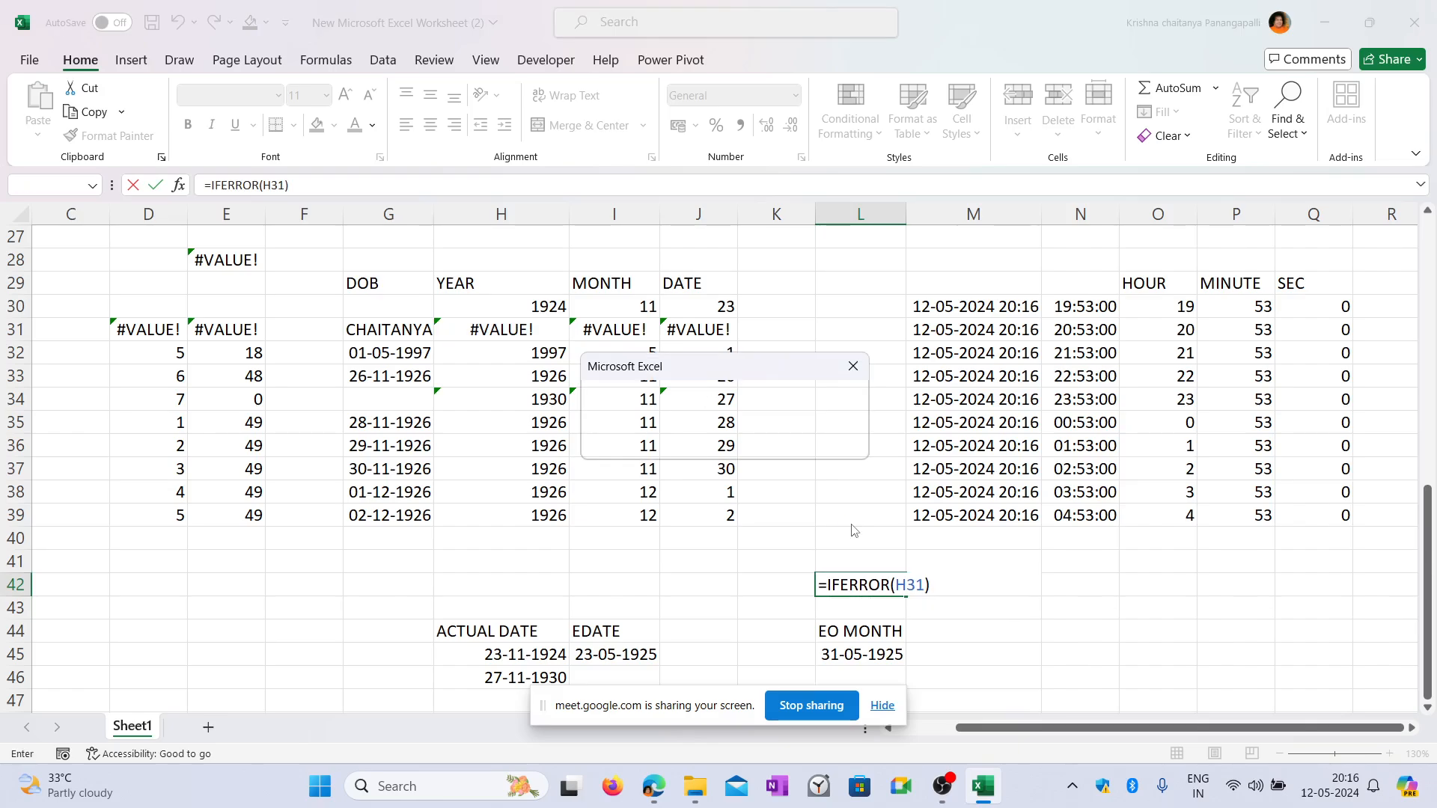
left_click(724, 442)
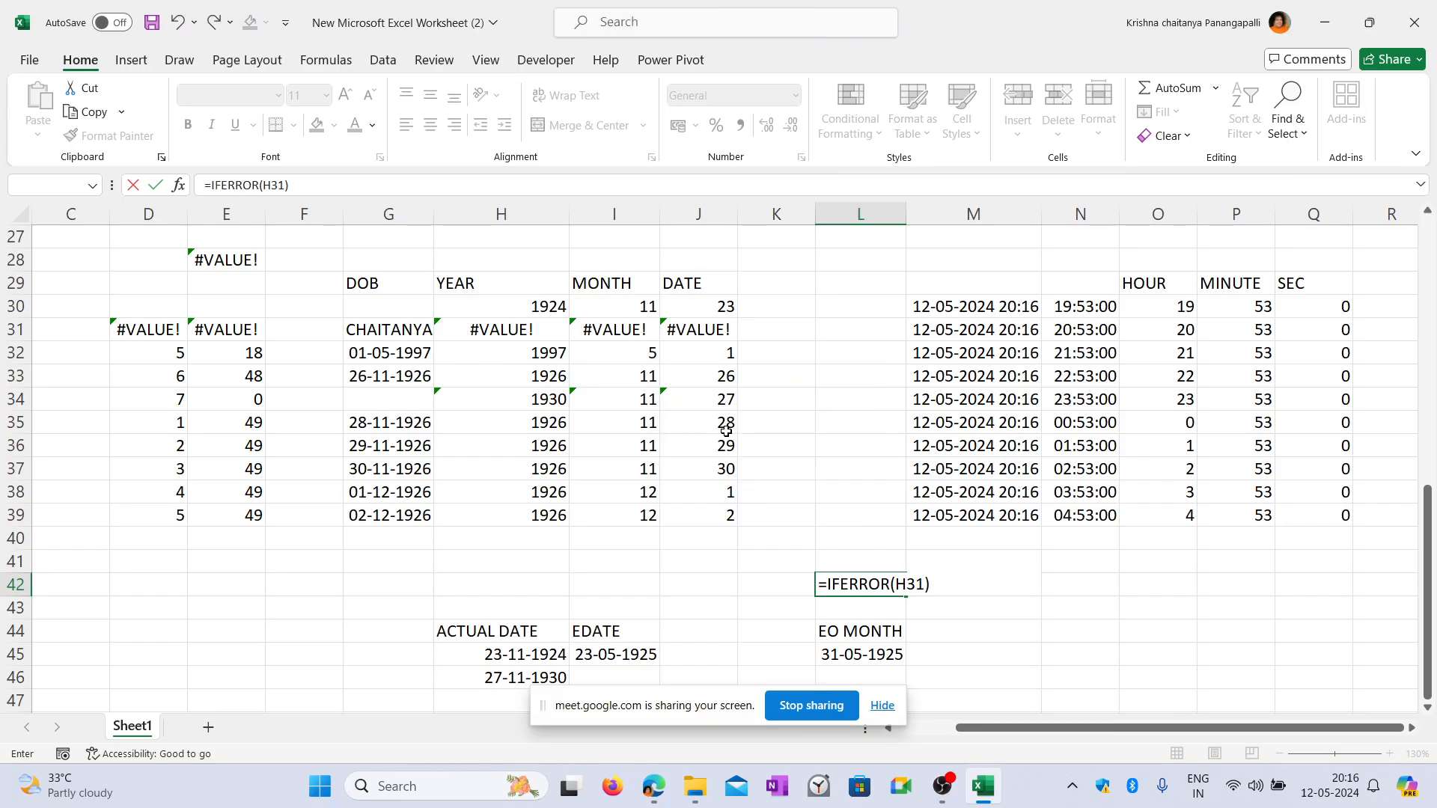
Add "YES" as the value_if_error argument, making the formula in L42 =IFERROR(H31,"YES").
left_click(925, 585)
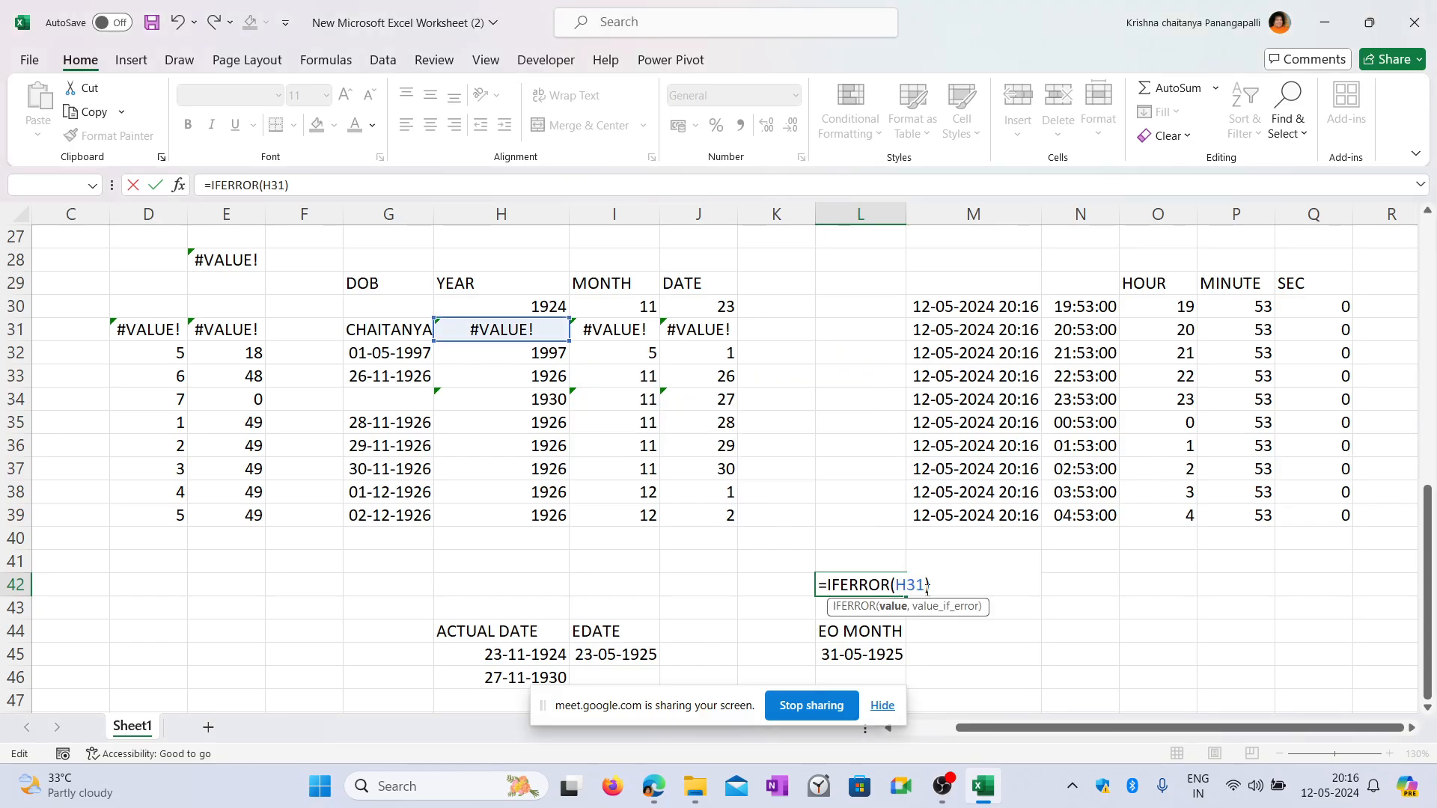
type(",\"y")
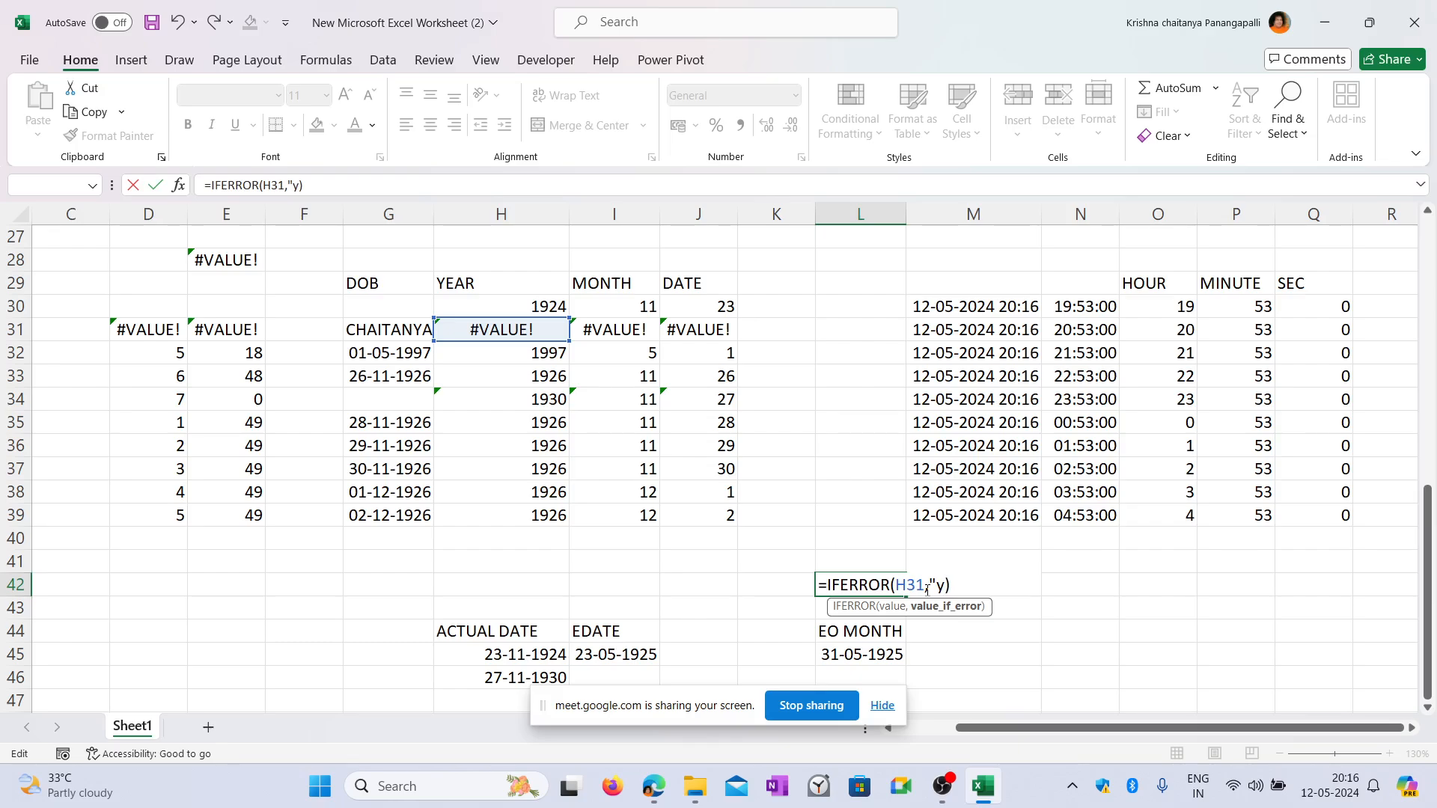
type("eS")
key("BackSpace")
type("S")
key("BackSpace")
key("BackSpace")
key("BackSpace")
type("YES\"")
left_click(989, 597)
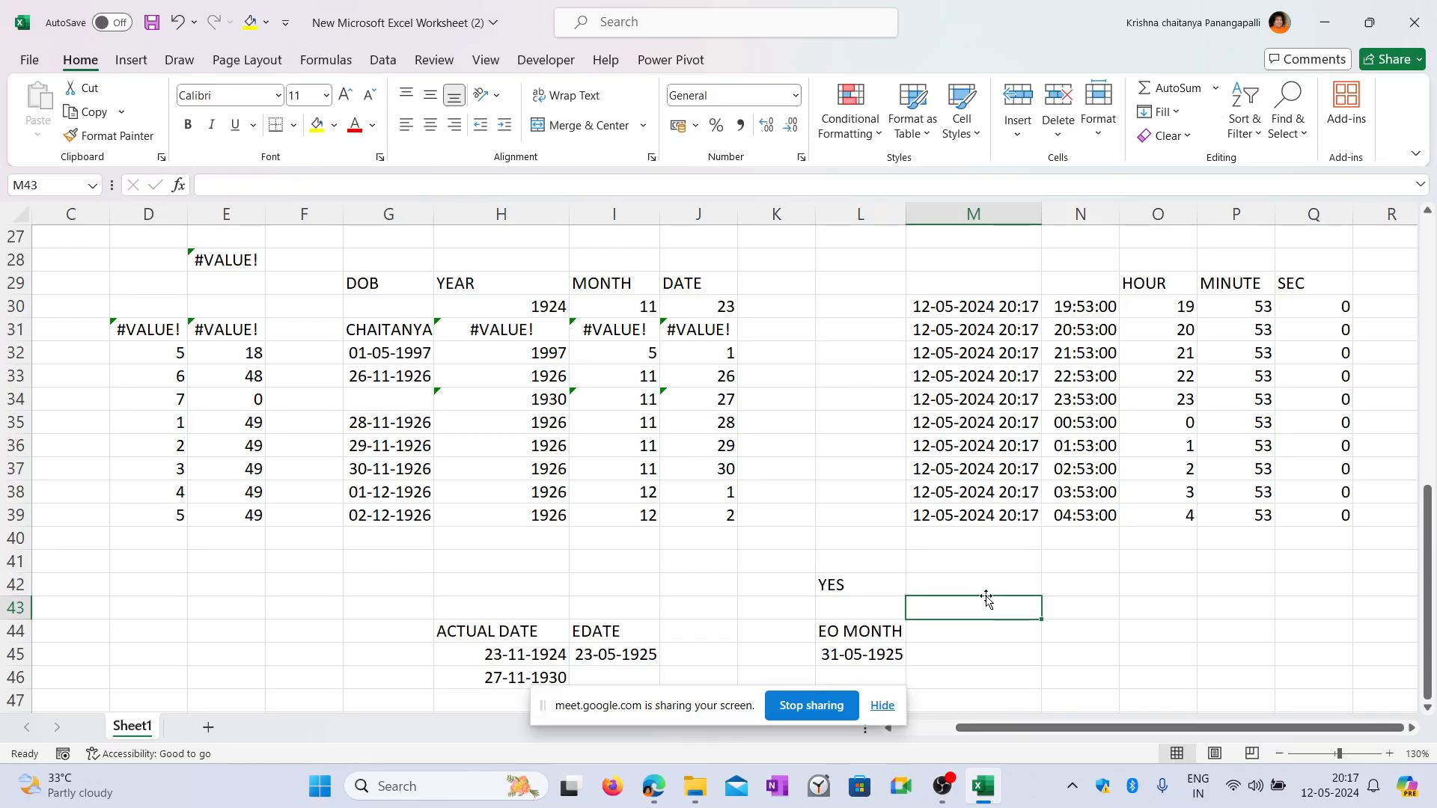
Overwrite L42 with =IF(5>10,"YES","NO"), going over its logical test and the true and false values.
left_click(843, 582)
type("=")
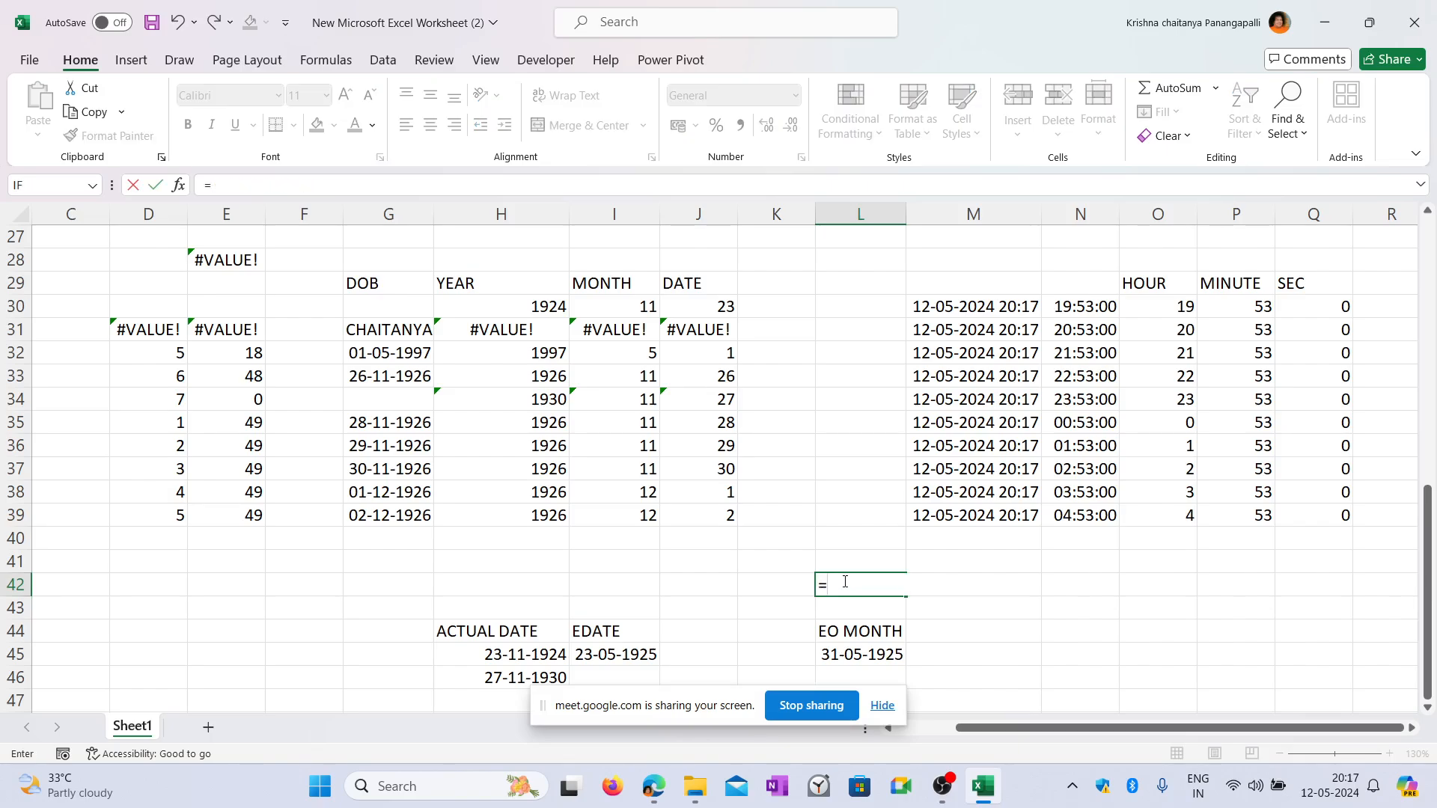
type("IF")
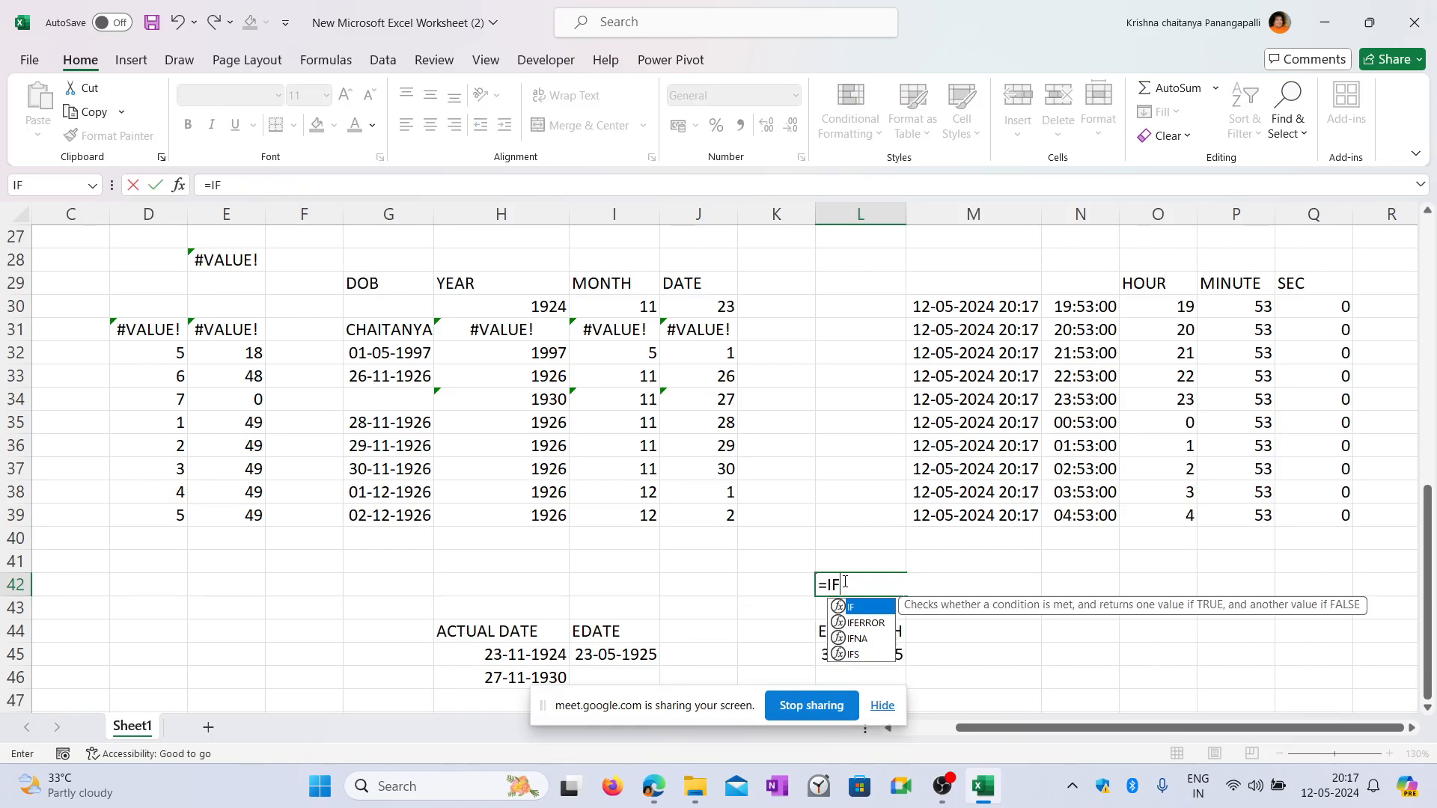
type("(")
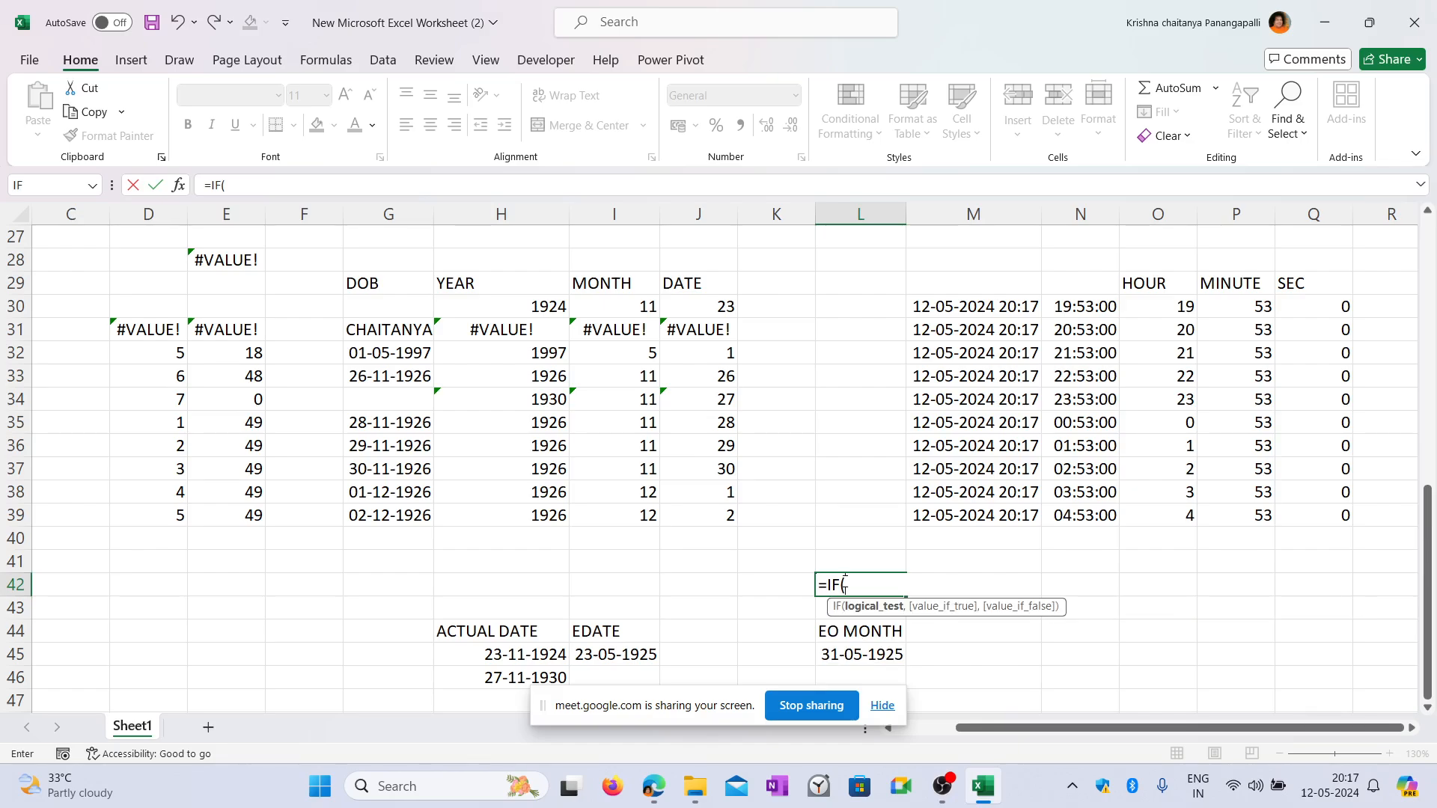
type("5>10,")
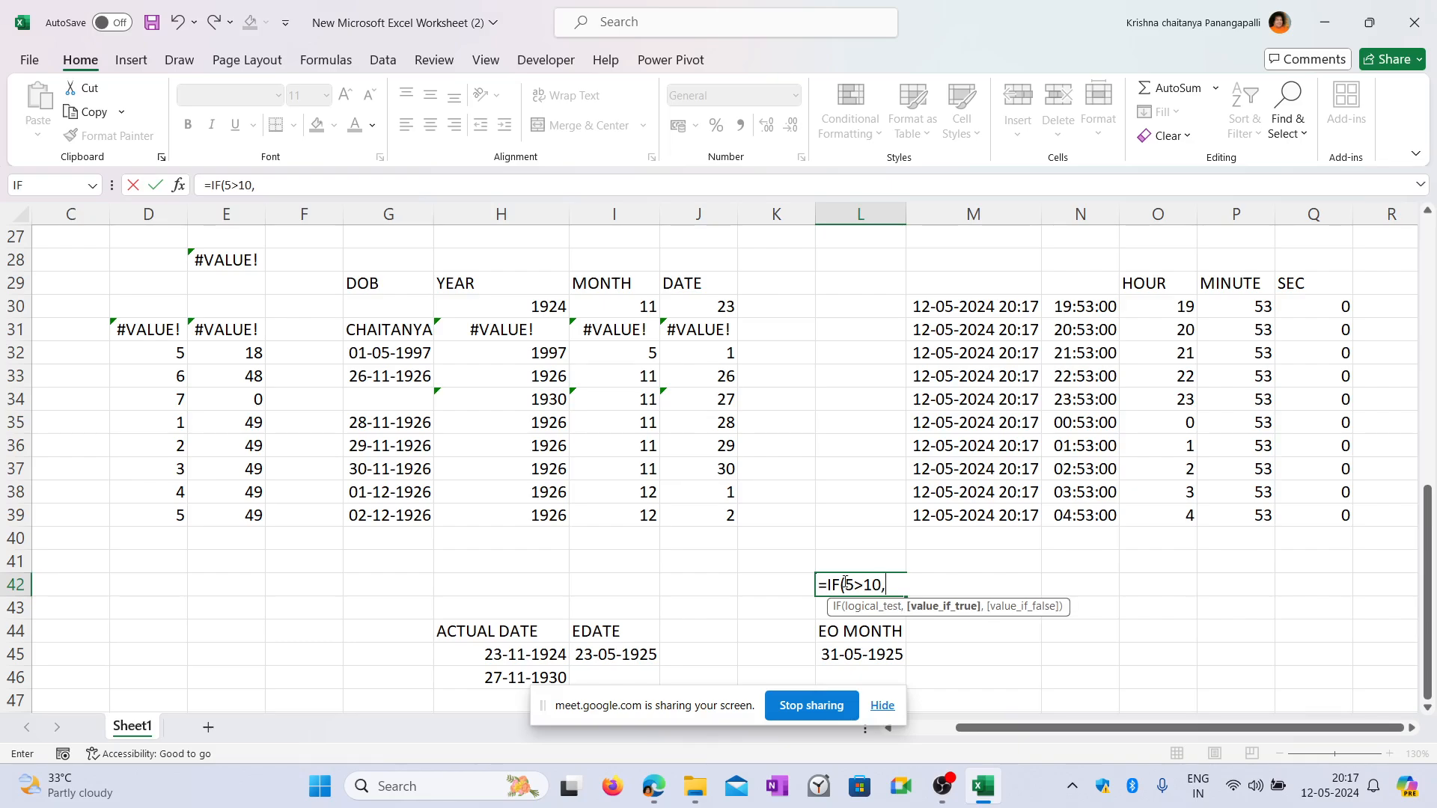
type("\"YES\",\"")
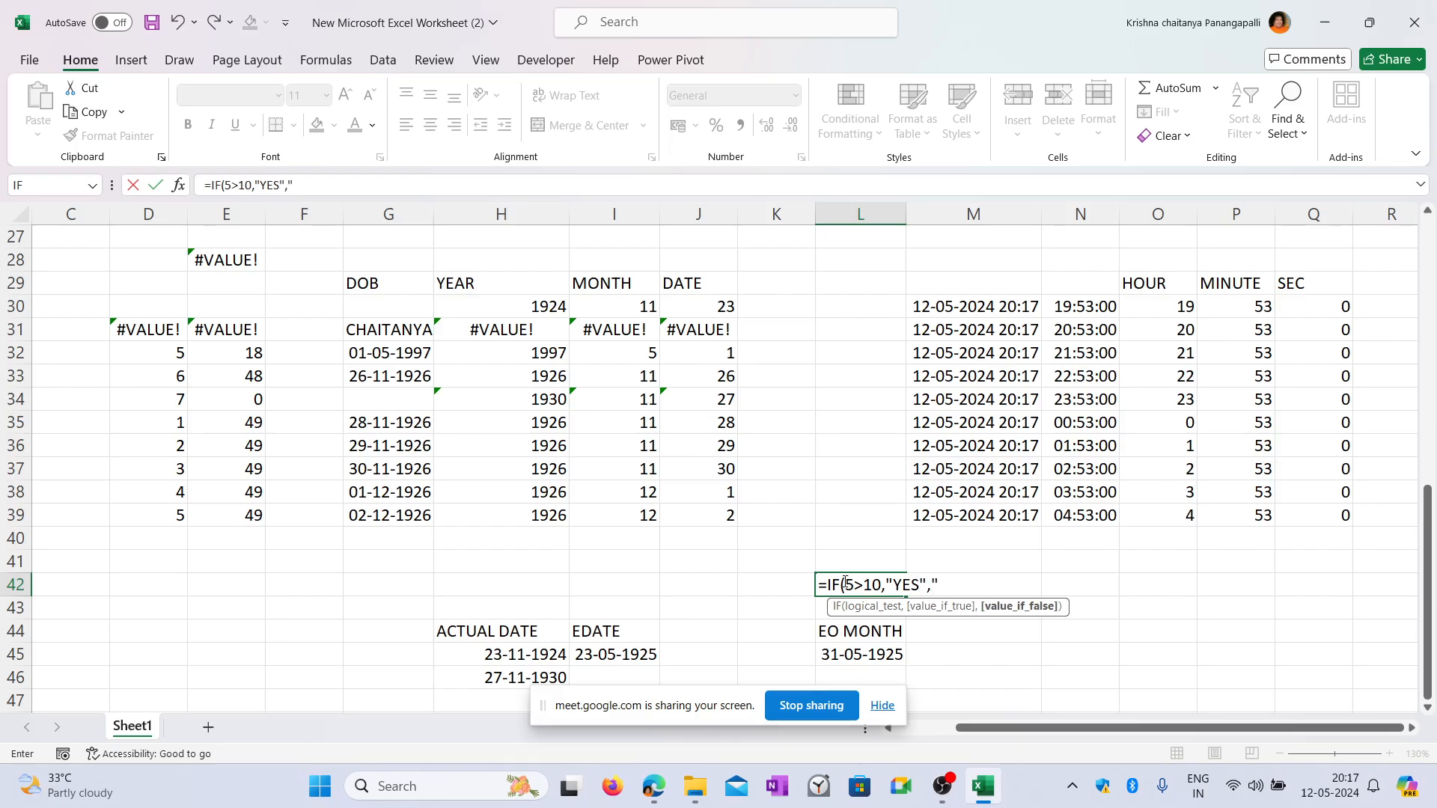
type("NO\")")
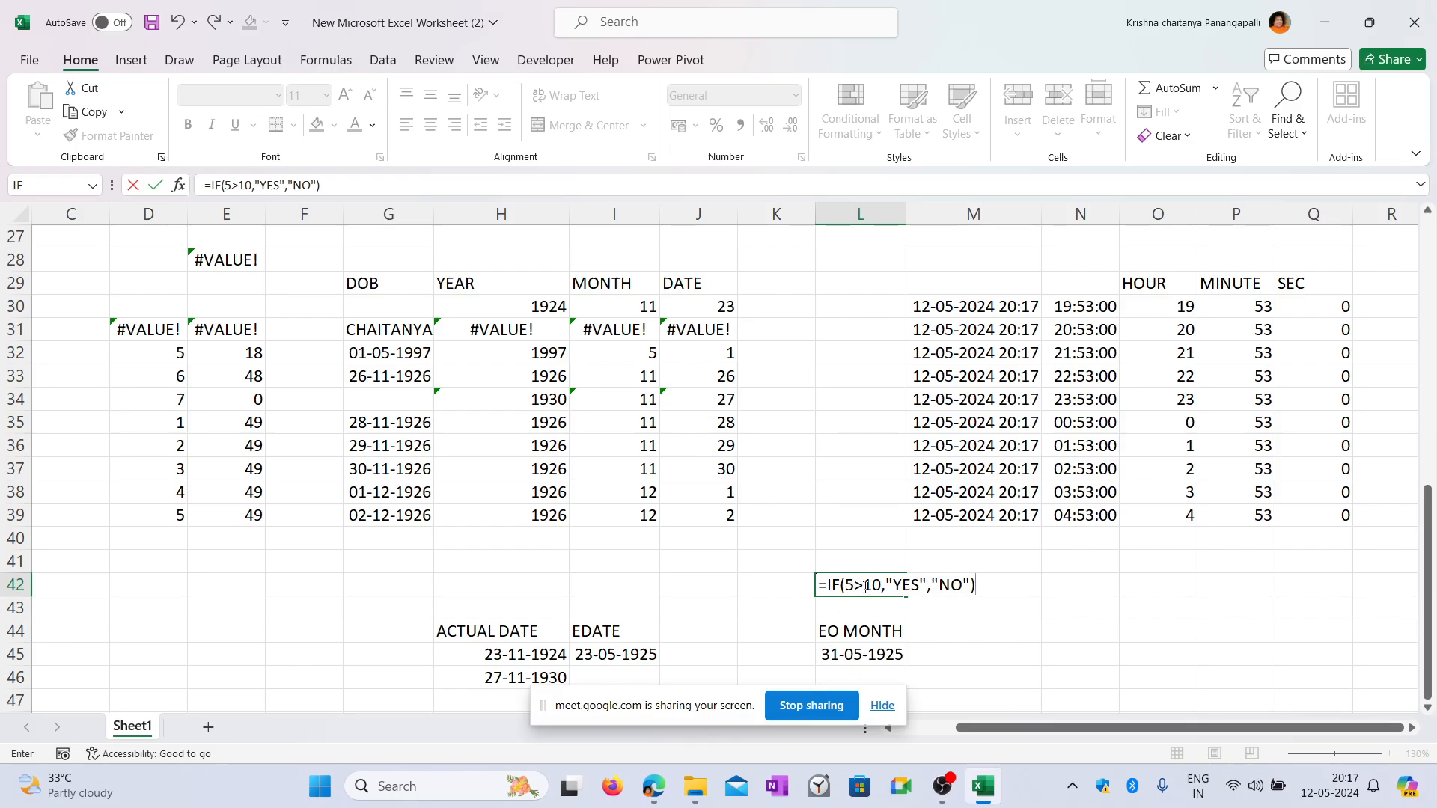
left_click_drag(848, 588, 884, 586)
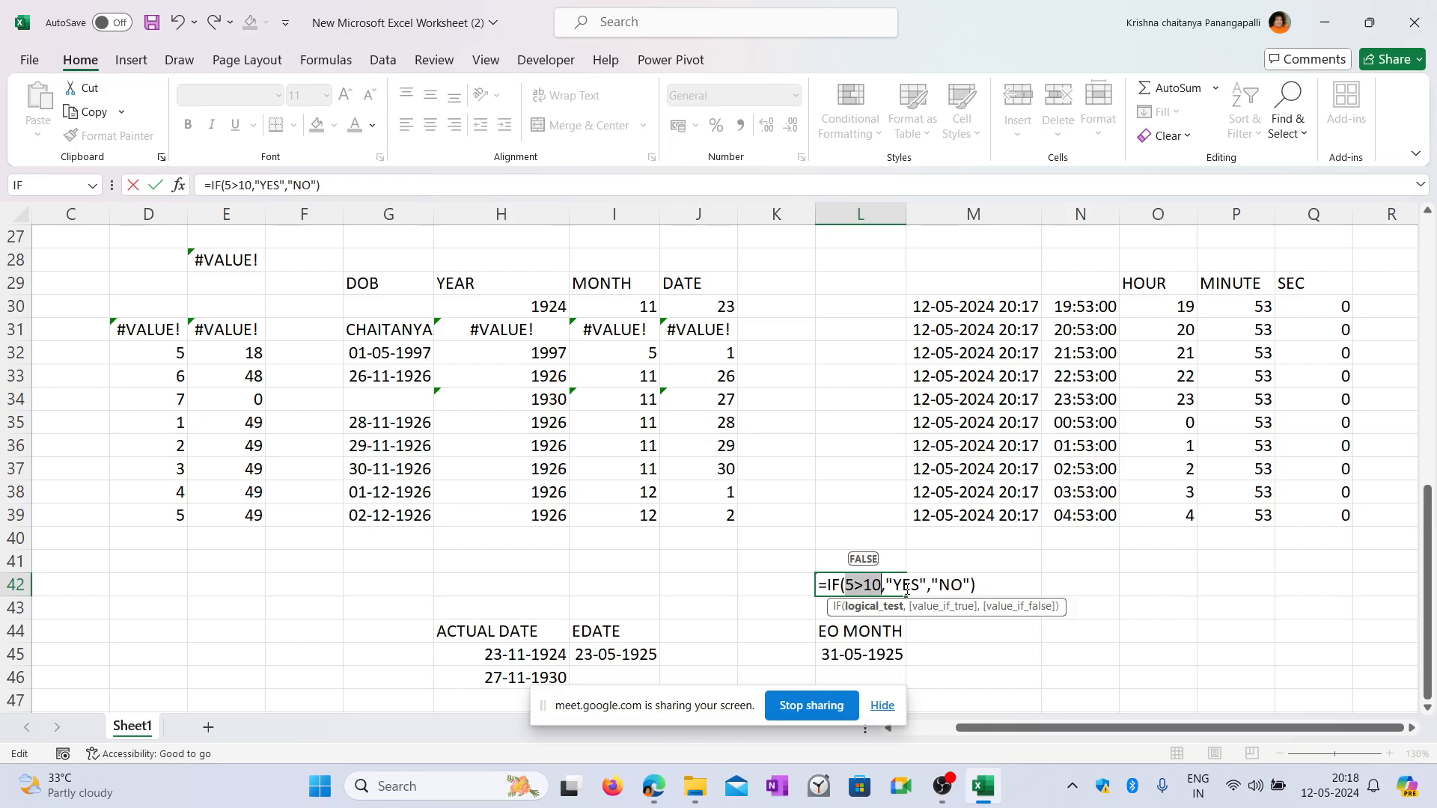
left_click_drag(885, 584, 963, 584)
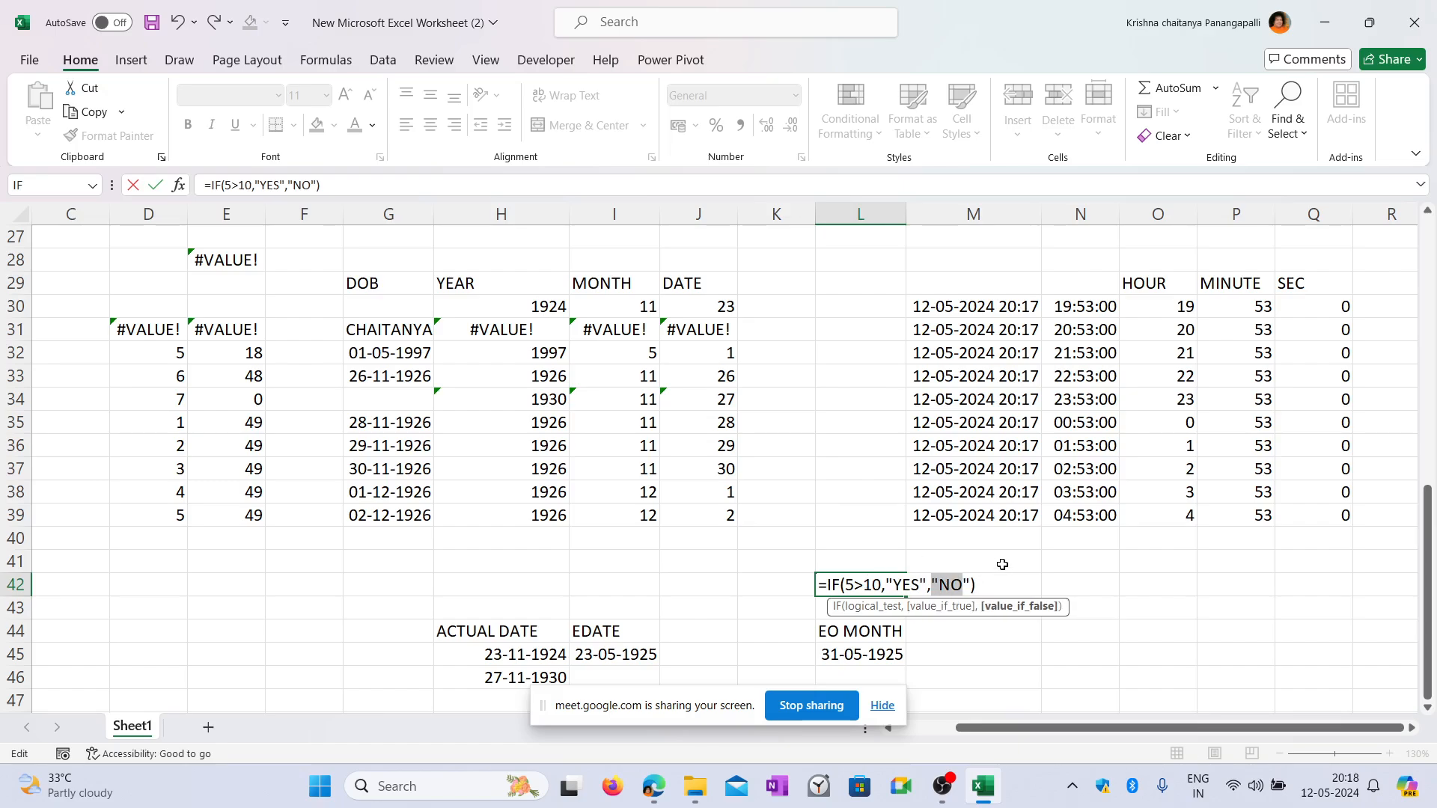
key("Return")
Clear the IF formula from L42 and start an IFERROR formula there with H31 as its value argument.
left_click(876, 583)
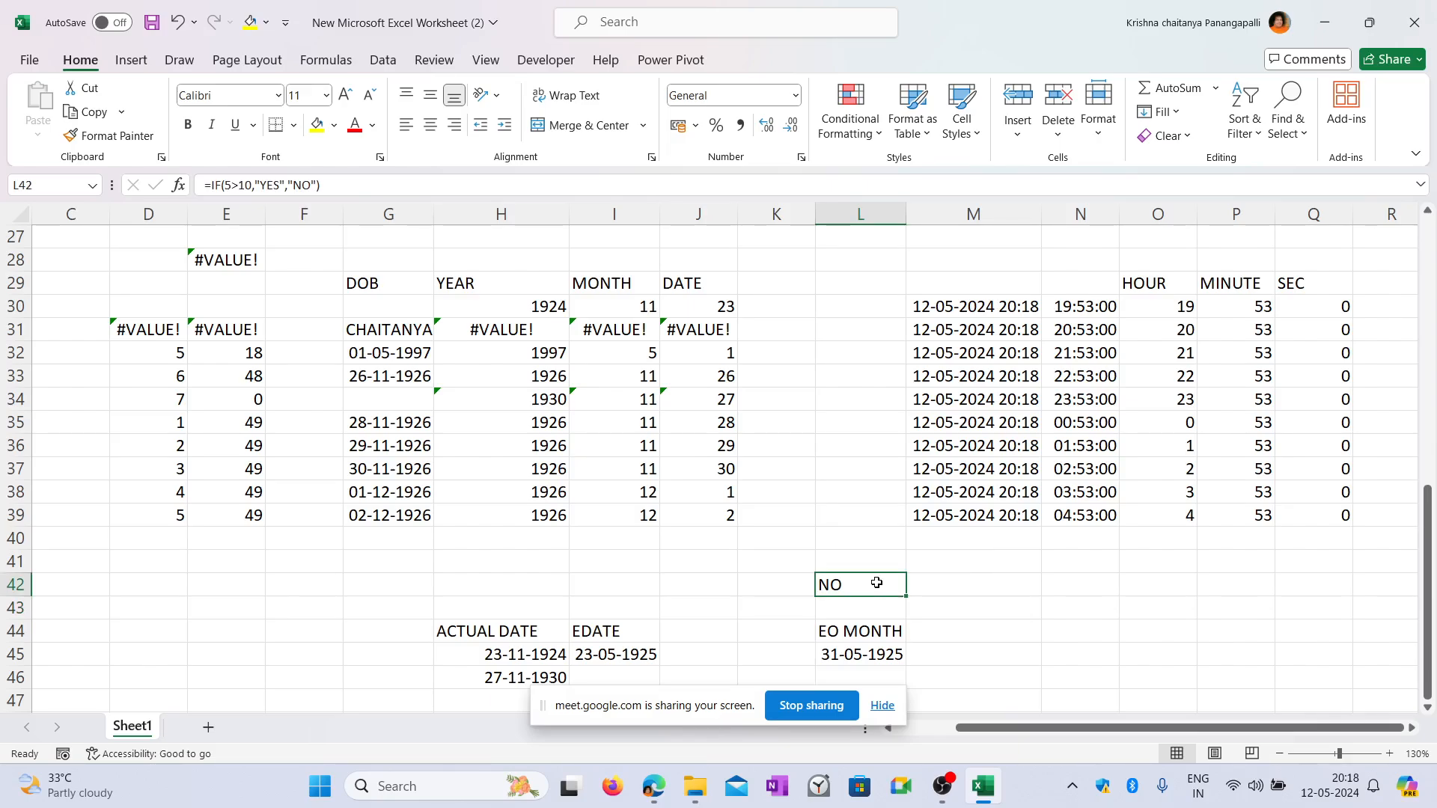
key("Delete")
type("=IF")
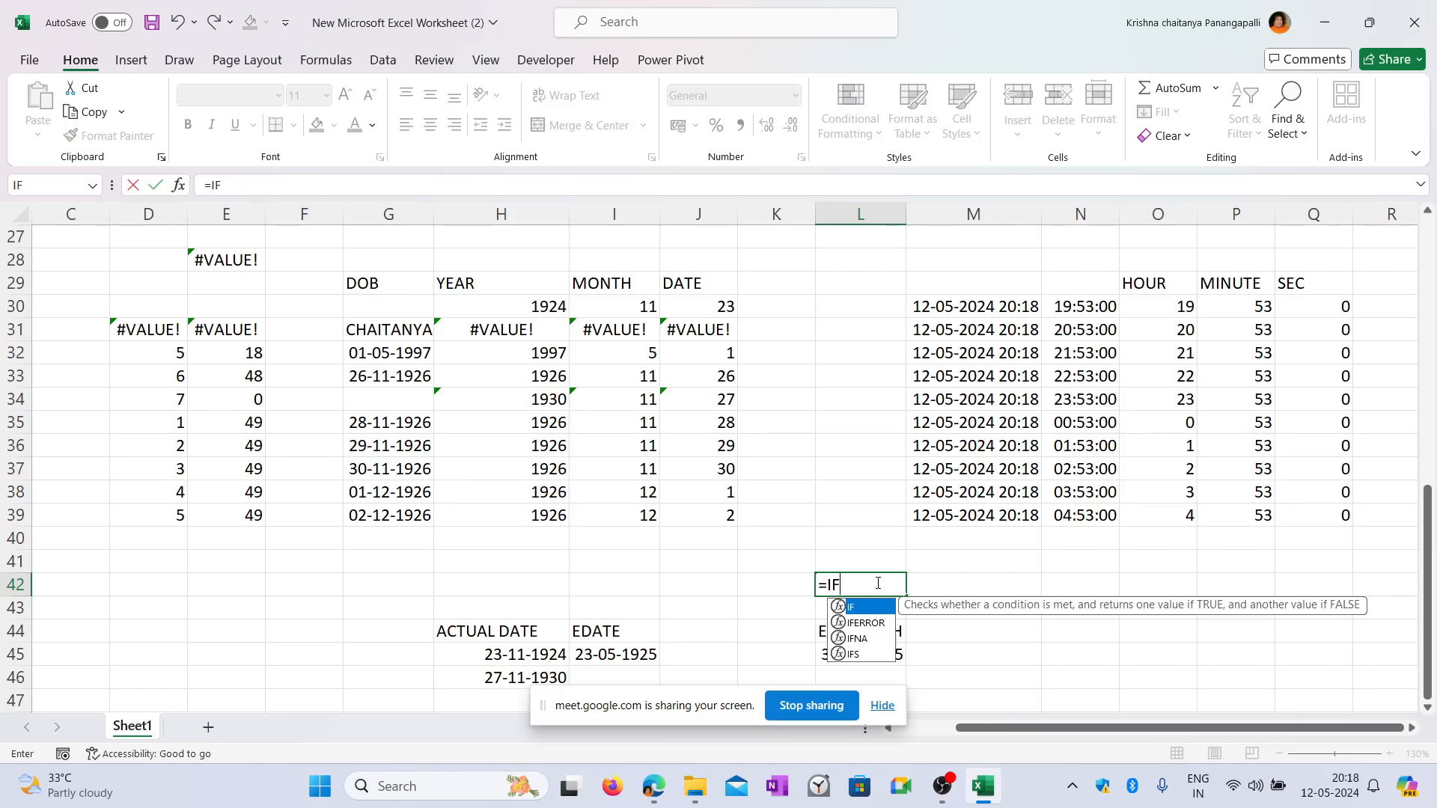
type("ERRO")
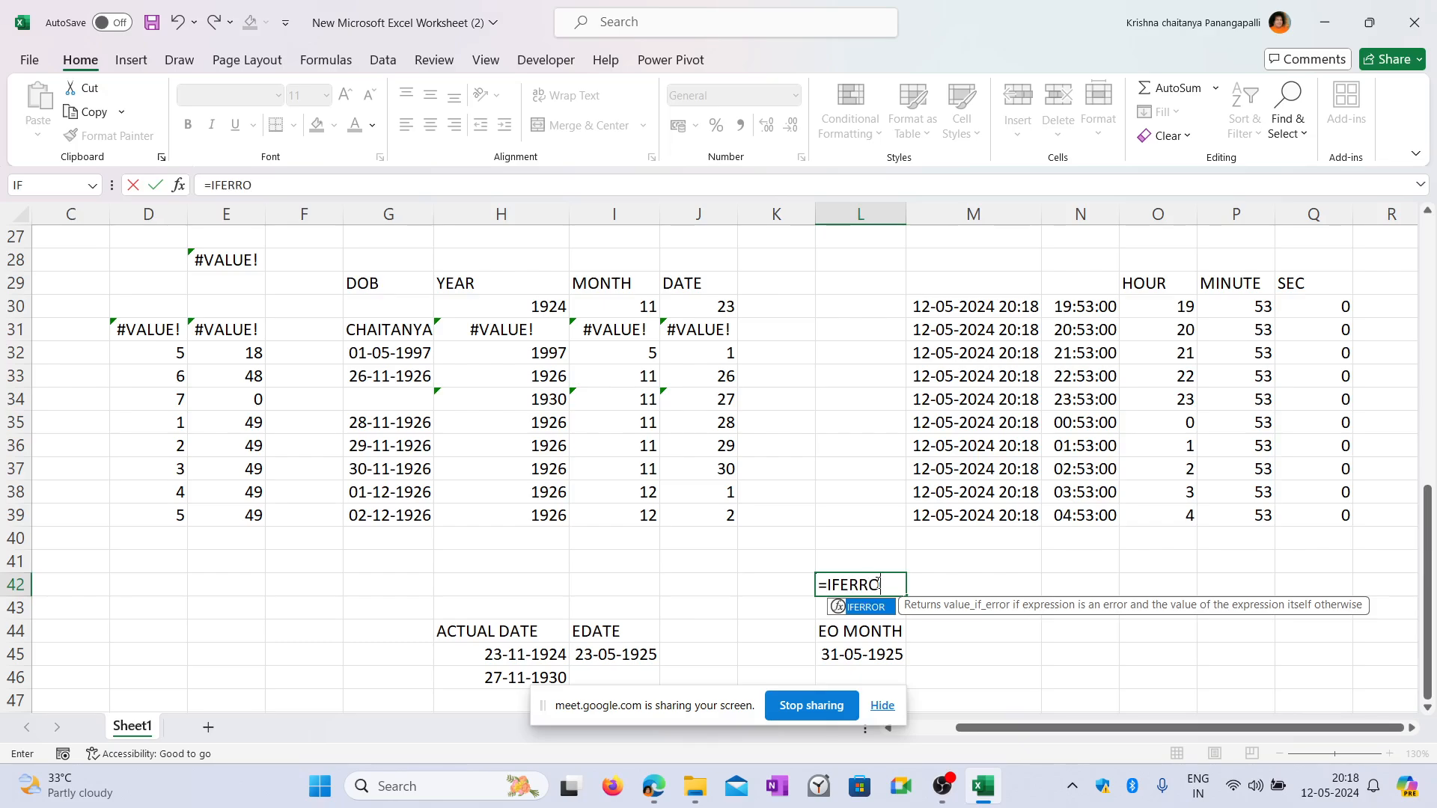
type("R(")
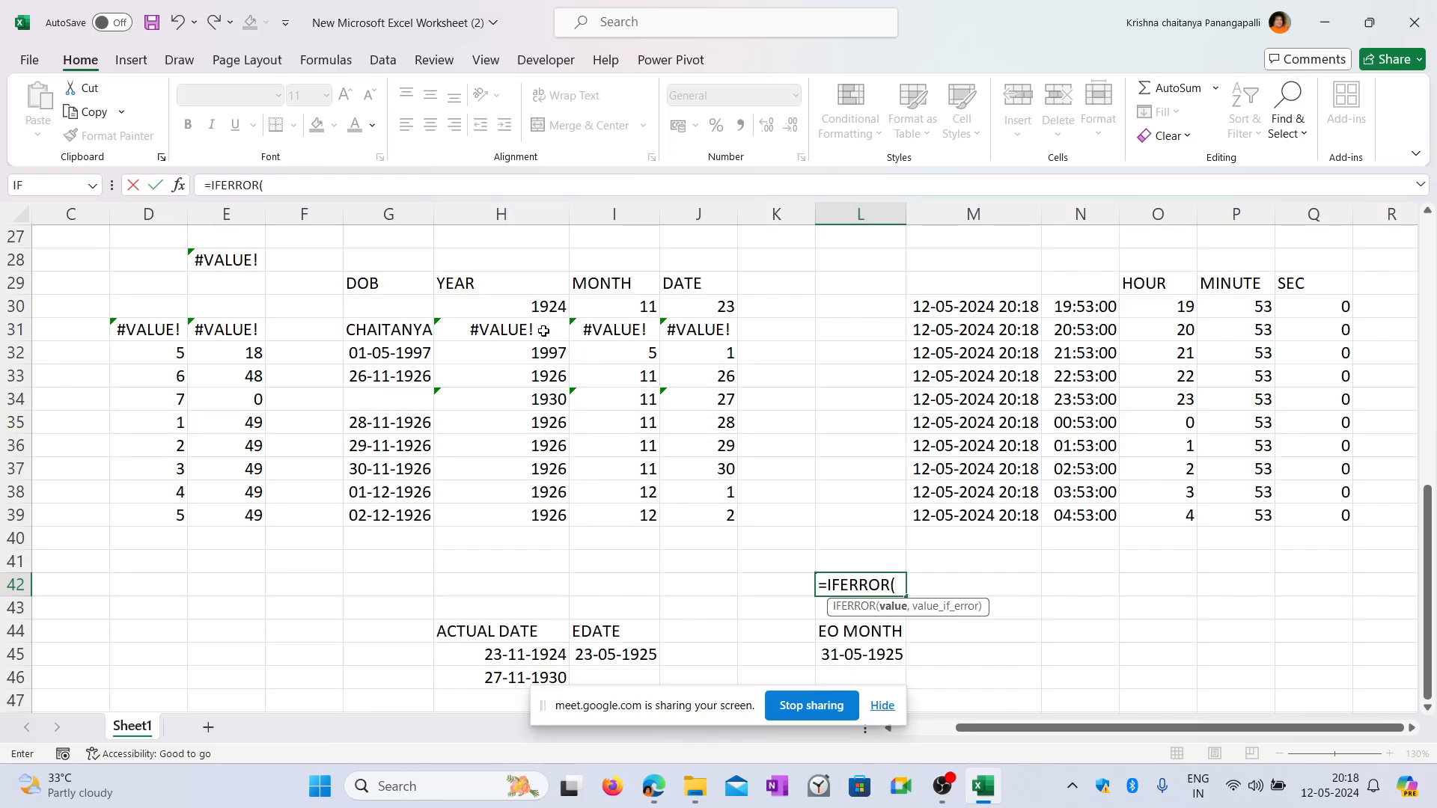
left_click(540, 334)
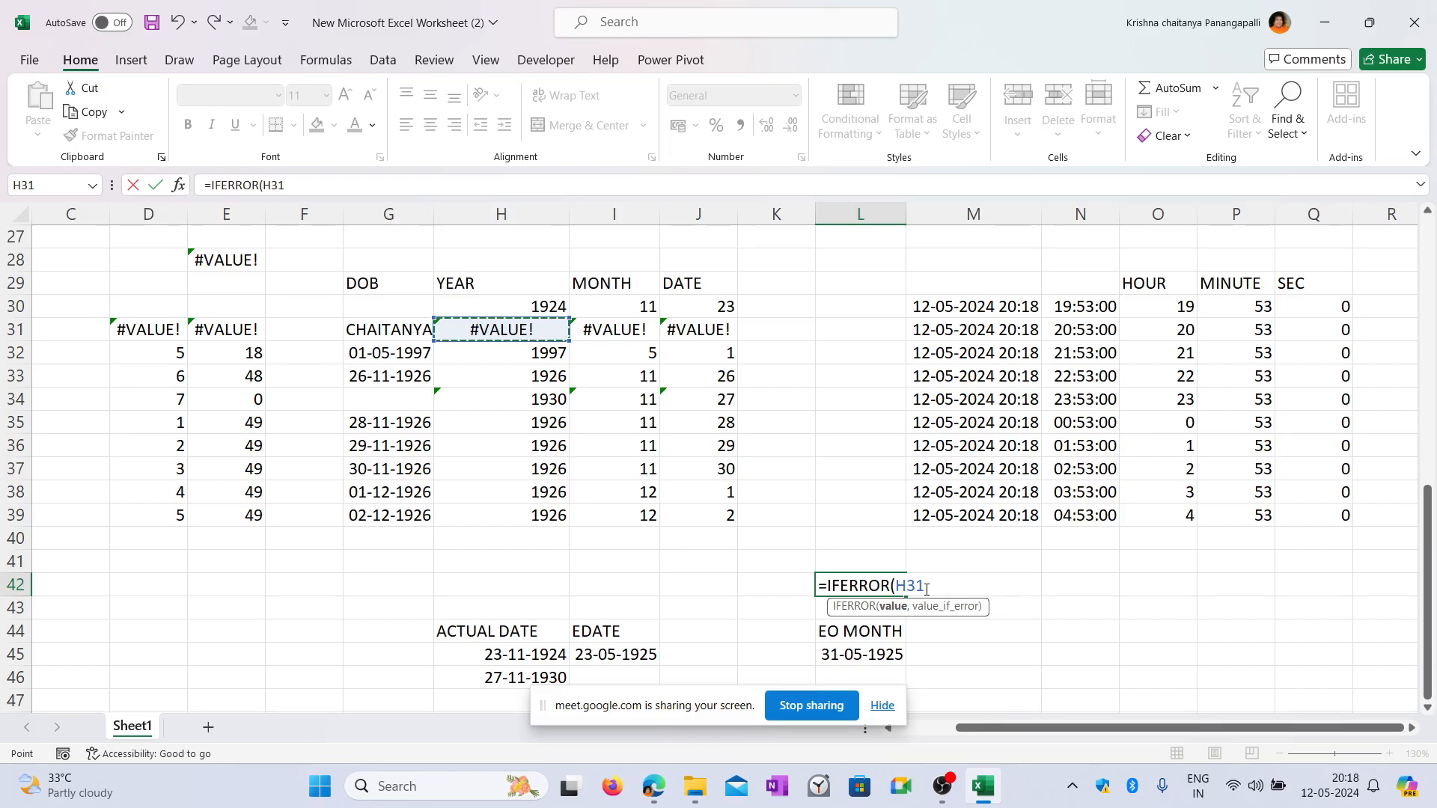
type(",")
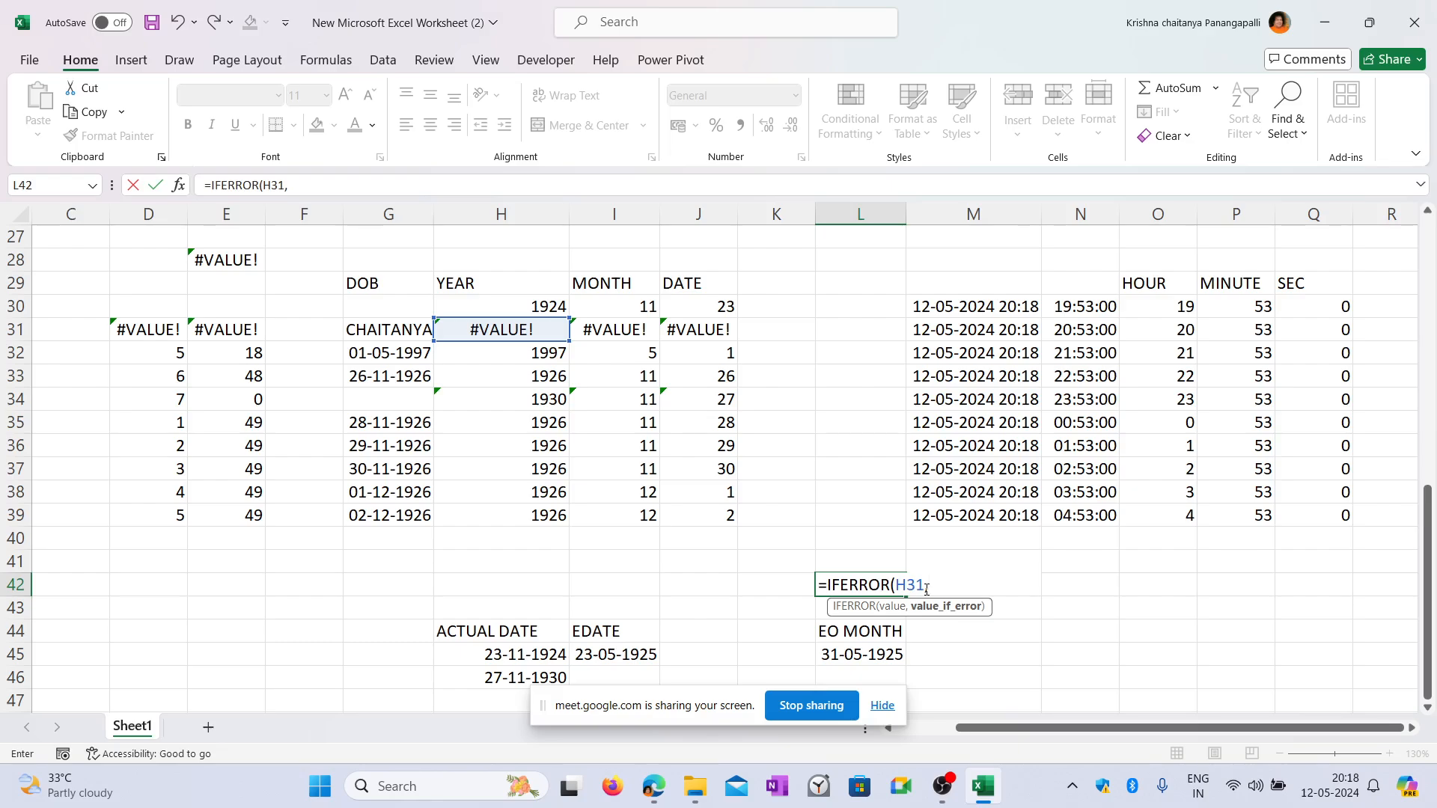
Try to complete the L42 formula as =IFERROR(H31,"ERROR UNDHI ","ERROR LEEDHU").
type("\"ERROR UNDHI")
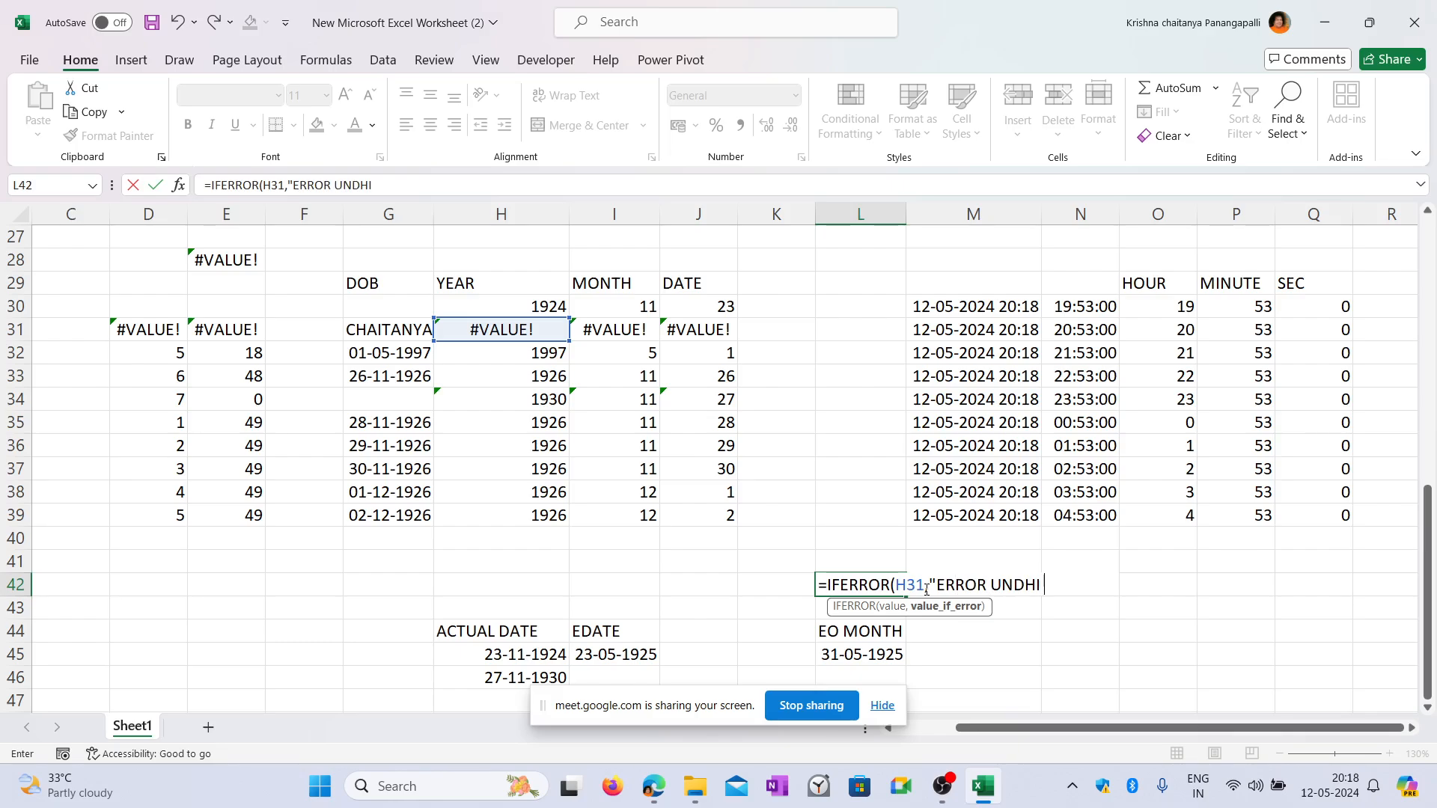
type(" \",e")
key("BackSpace")
type("\"ERROR")
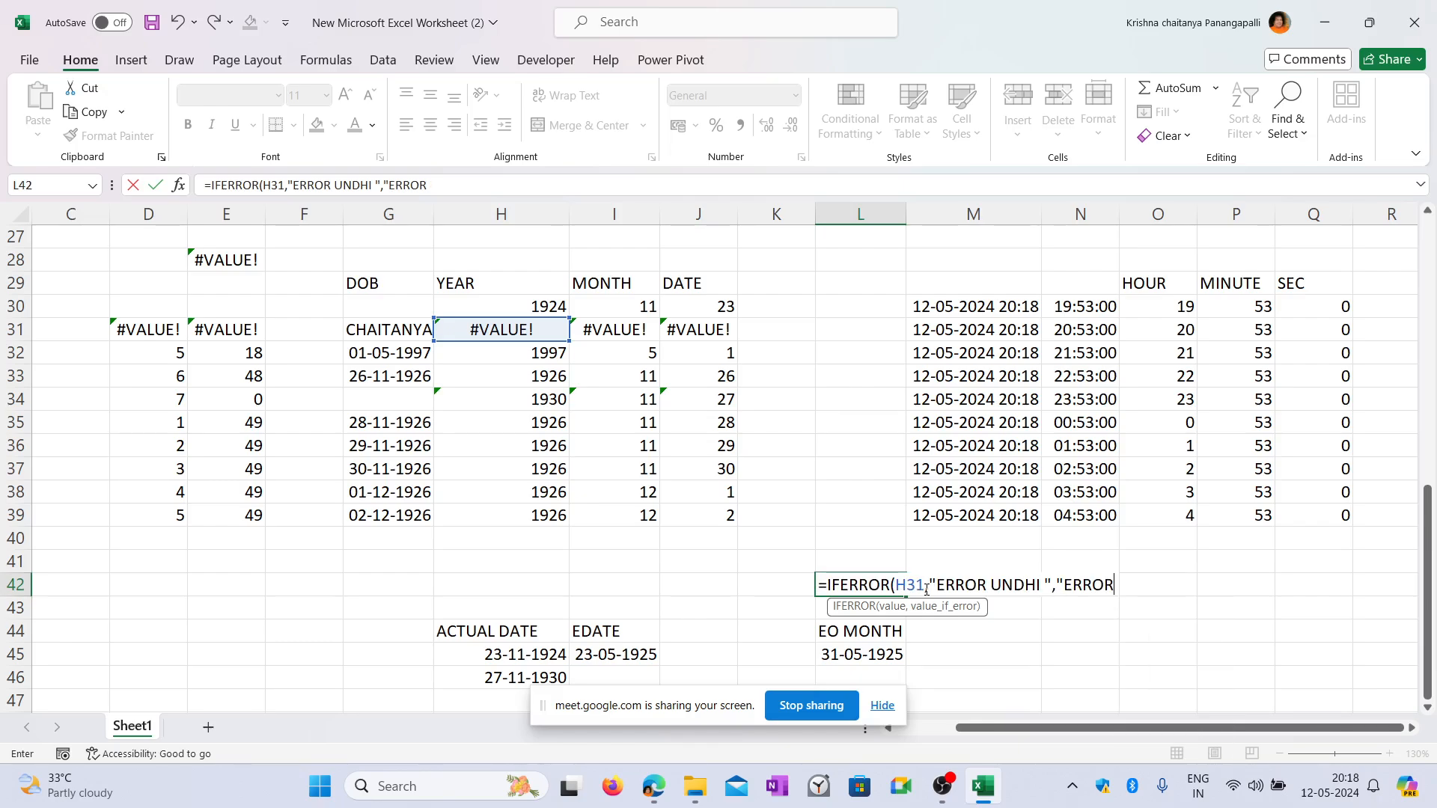
type(" LEEDHU")
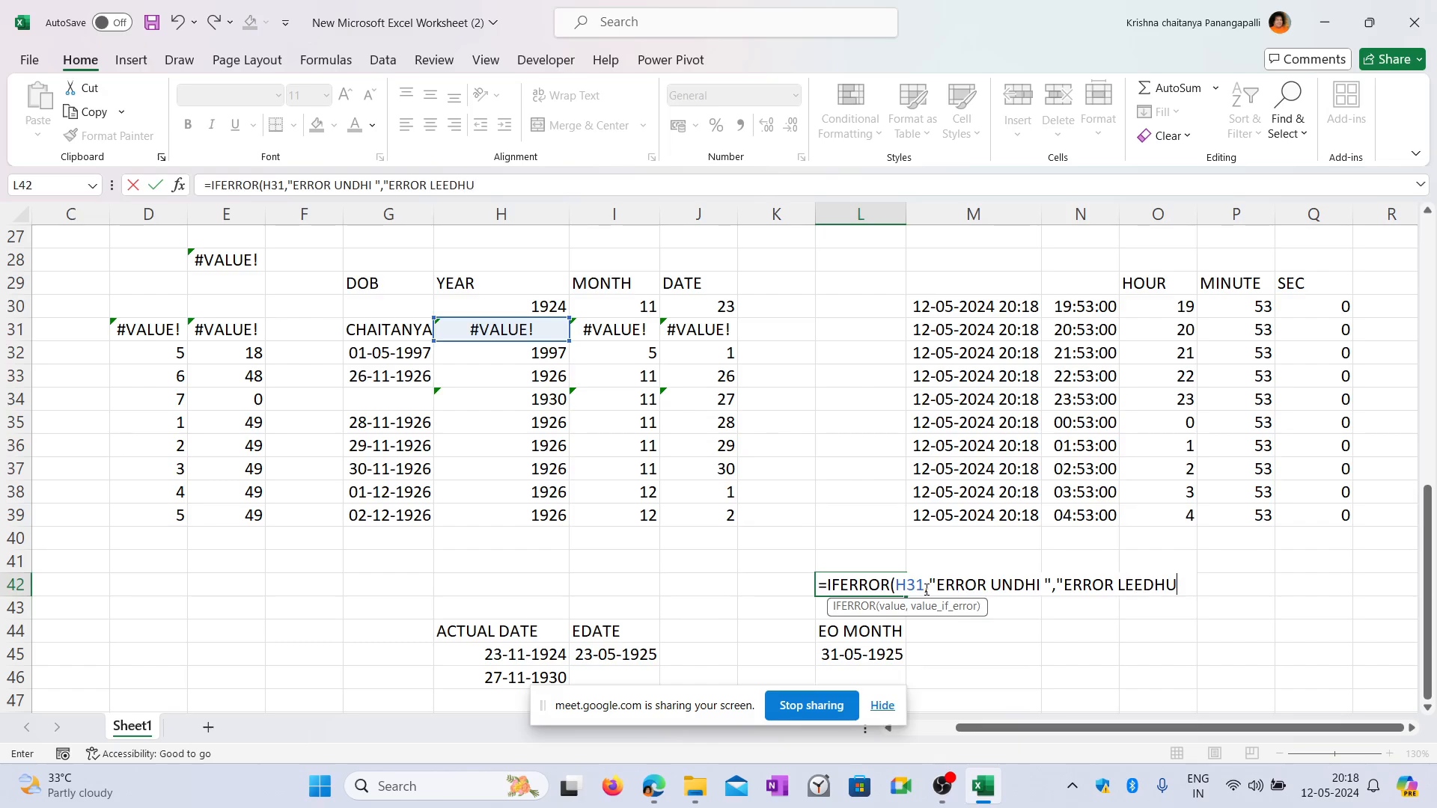
type("\")")
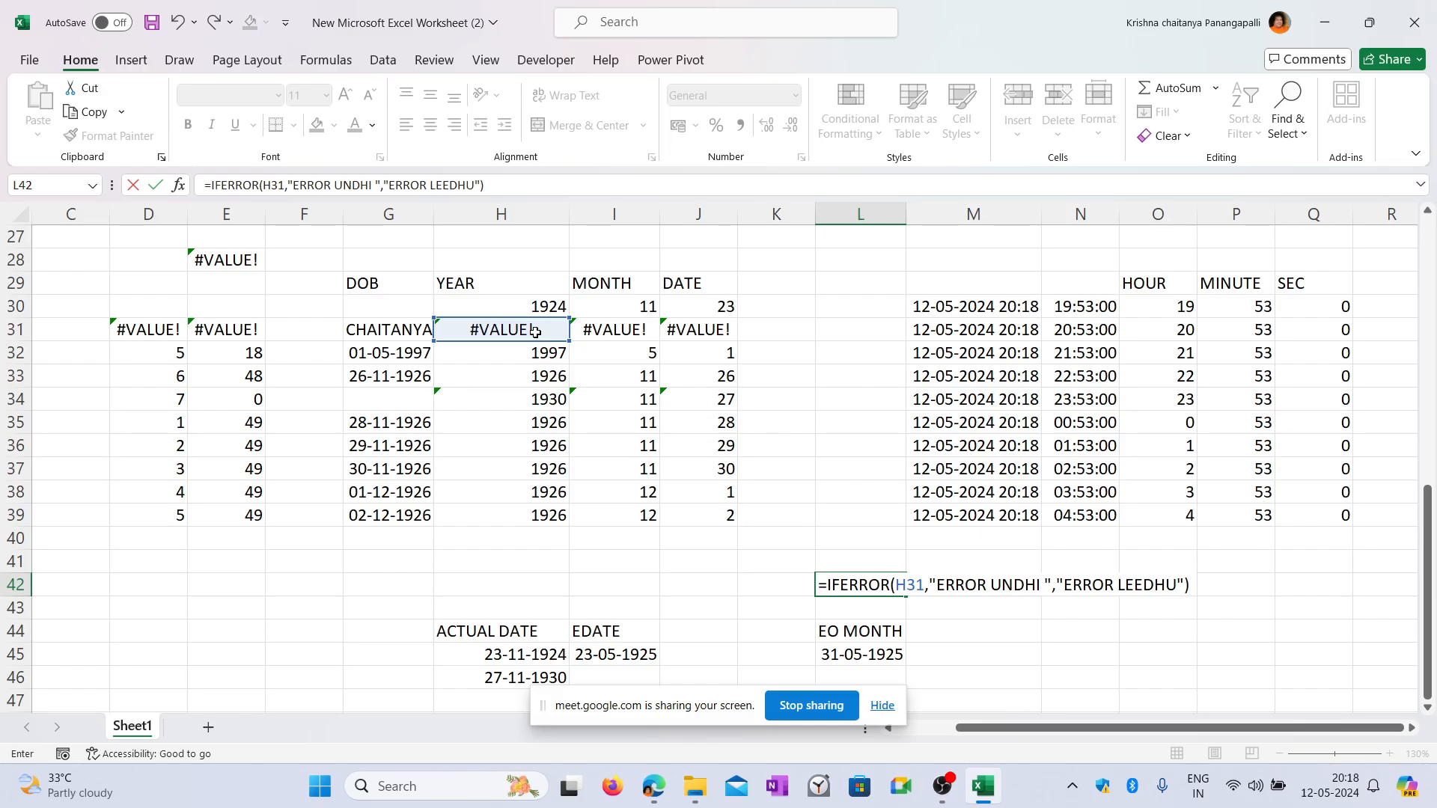
key("Return")
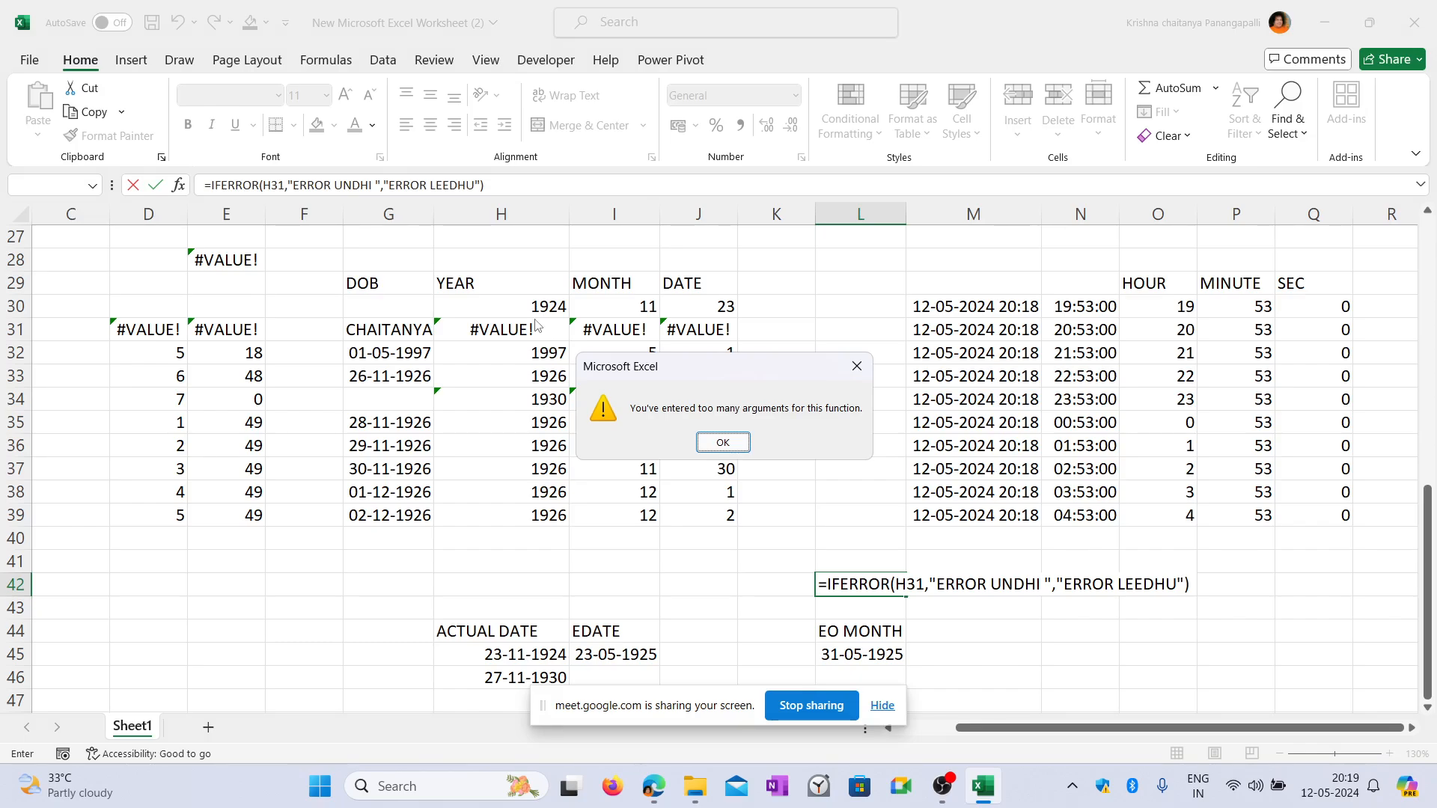
left_click(723, 443)
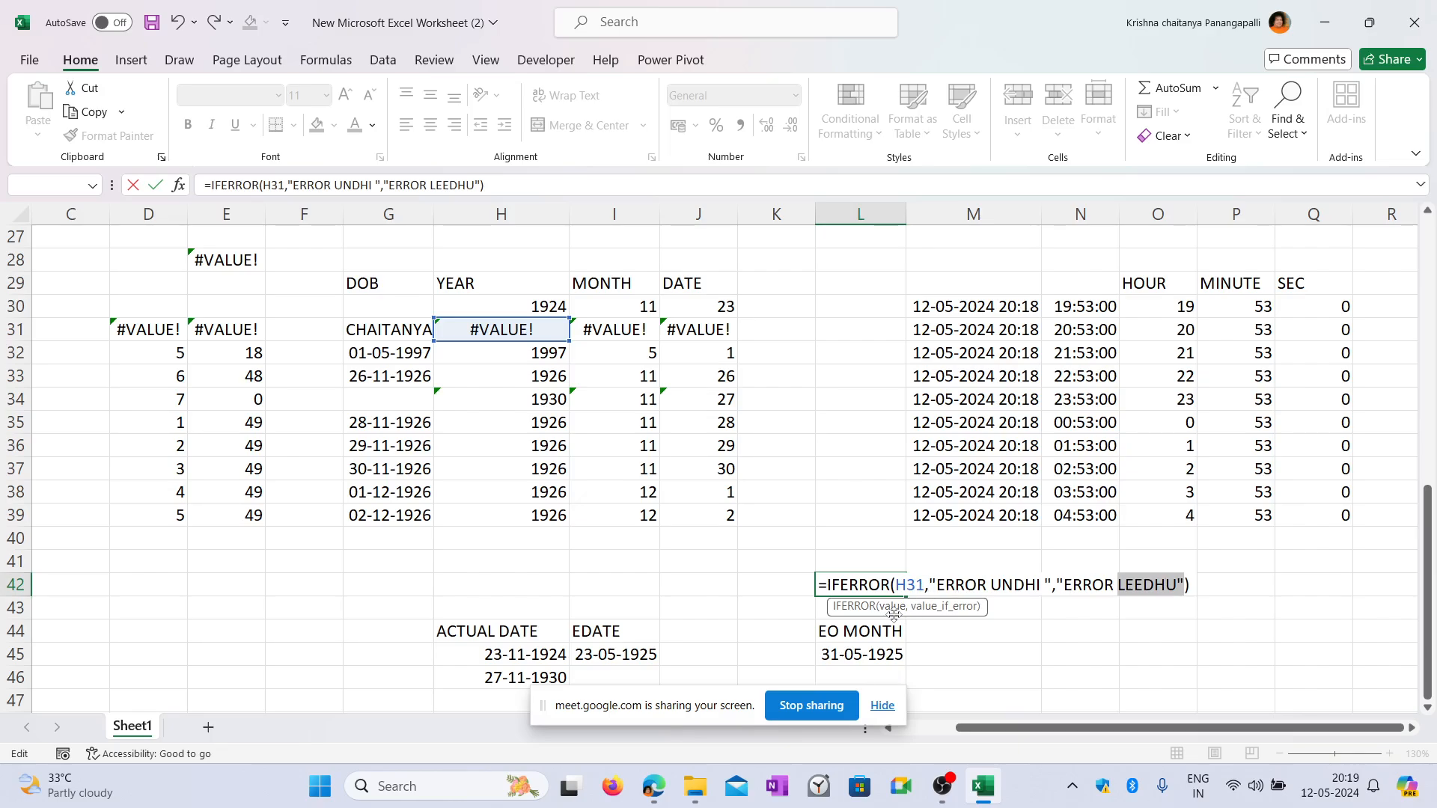
Remove the "ERROR LEEDHU" argument and enter =IFERROR(H31,"ERROR UNDHI ") in L42.
left_click(1185, 583)
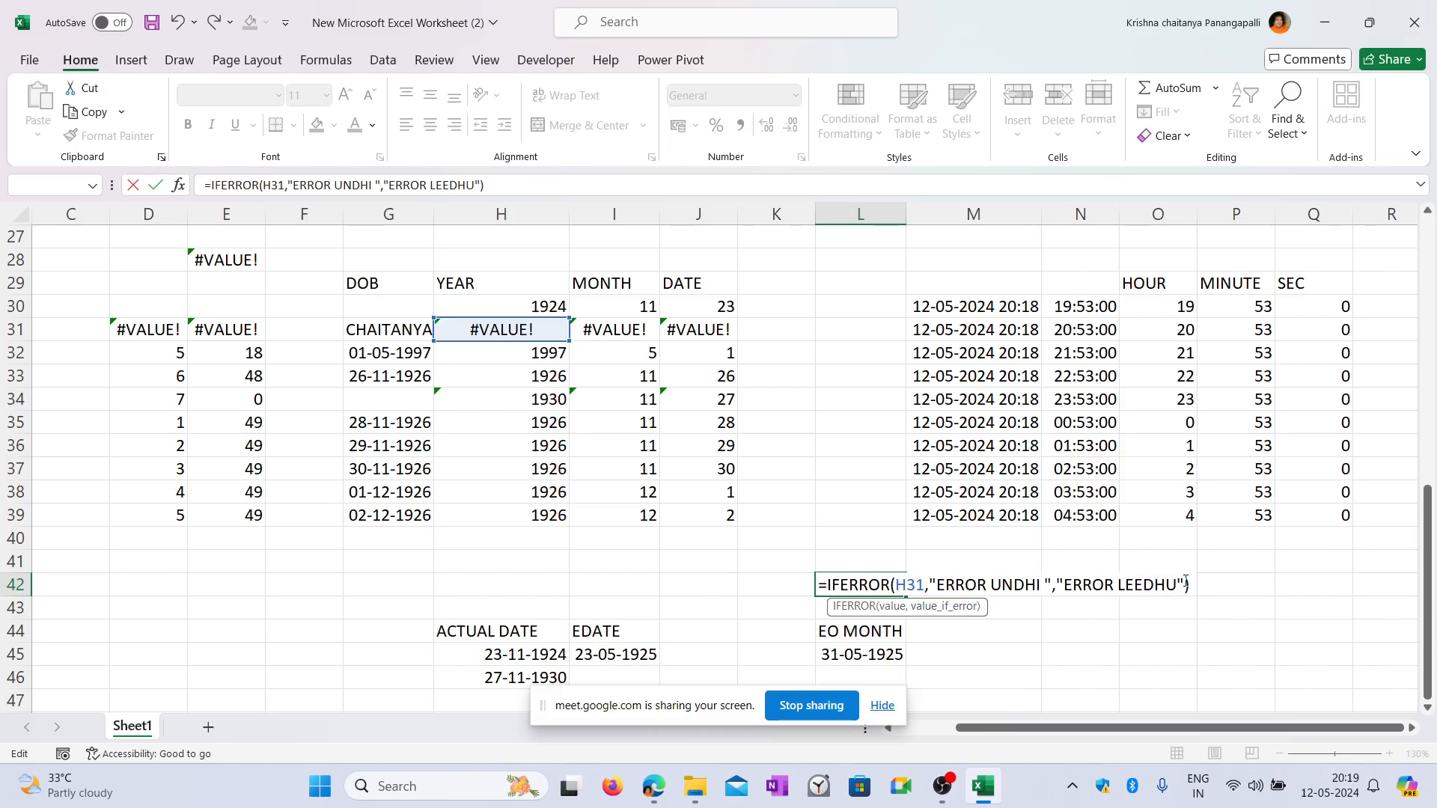
key("BackSpace")
key("BackSpace")
key("BackSpace")
key("BackSpace")
key("BackSpace")
key("BackSpace")
key("BackSpace")
key("BackSpace")
key("BackSpace")
key("BackSpace")
key("BackSpace")
key("BackSpace")
key("BackSpace")
key("BackSpace")
key("BackSpace")
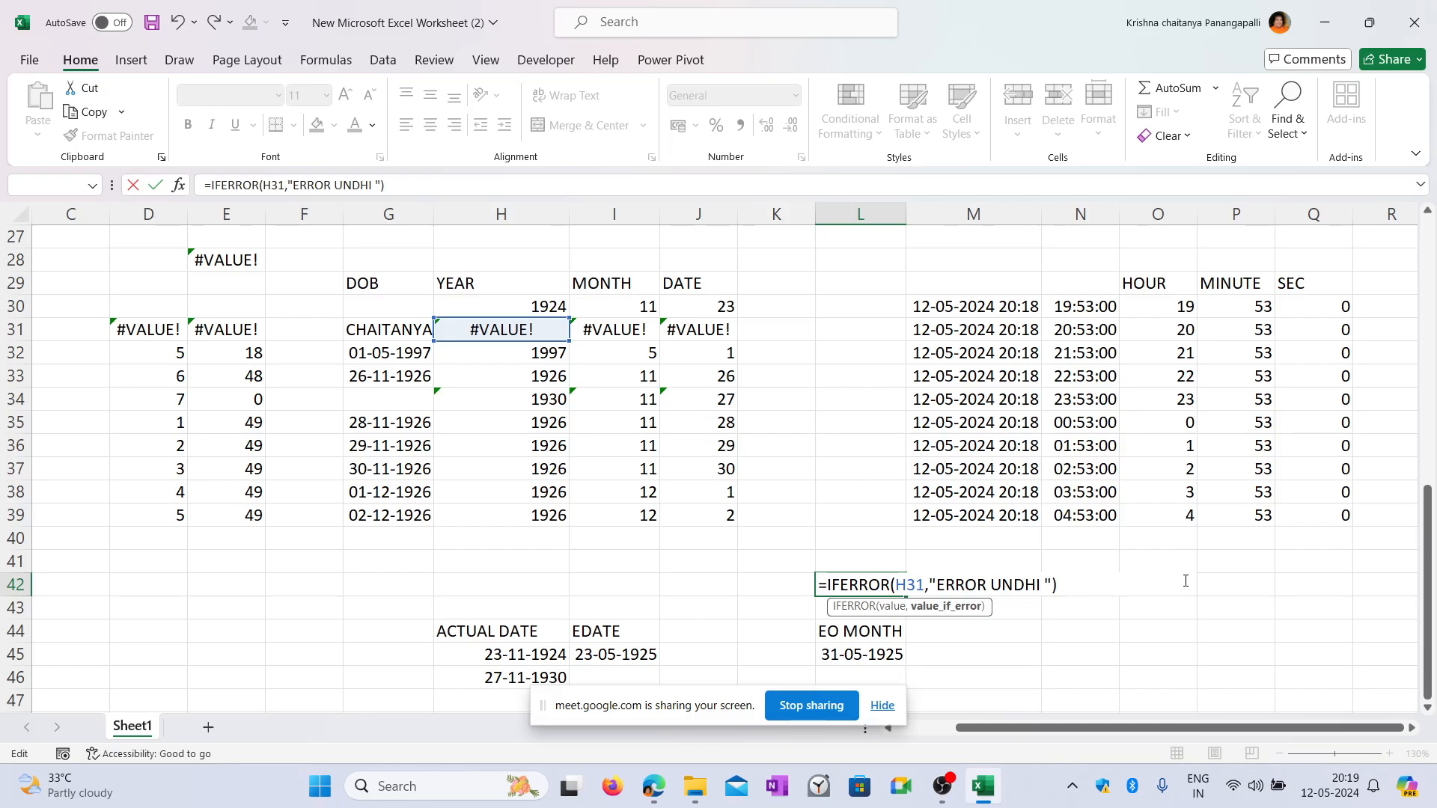
key("Return")
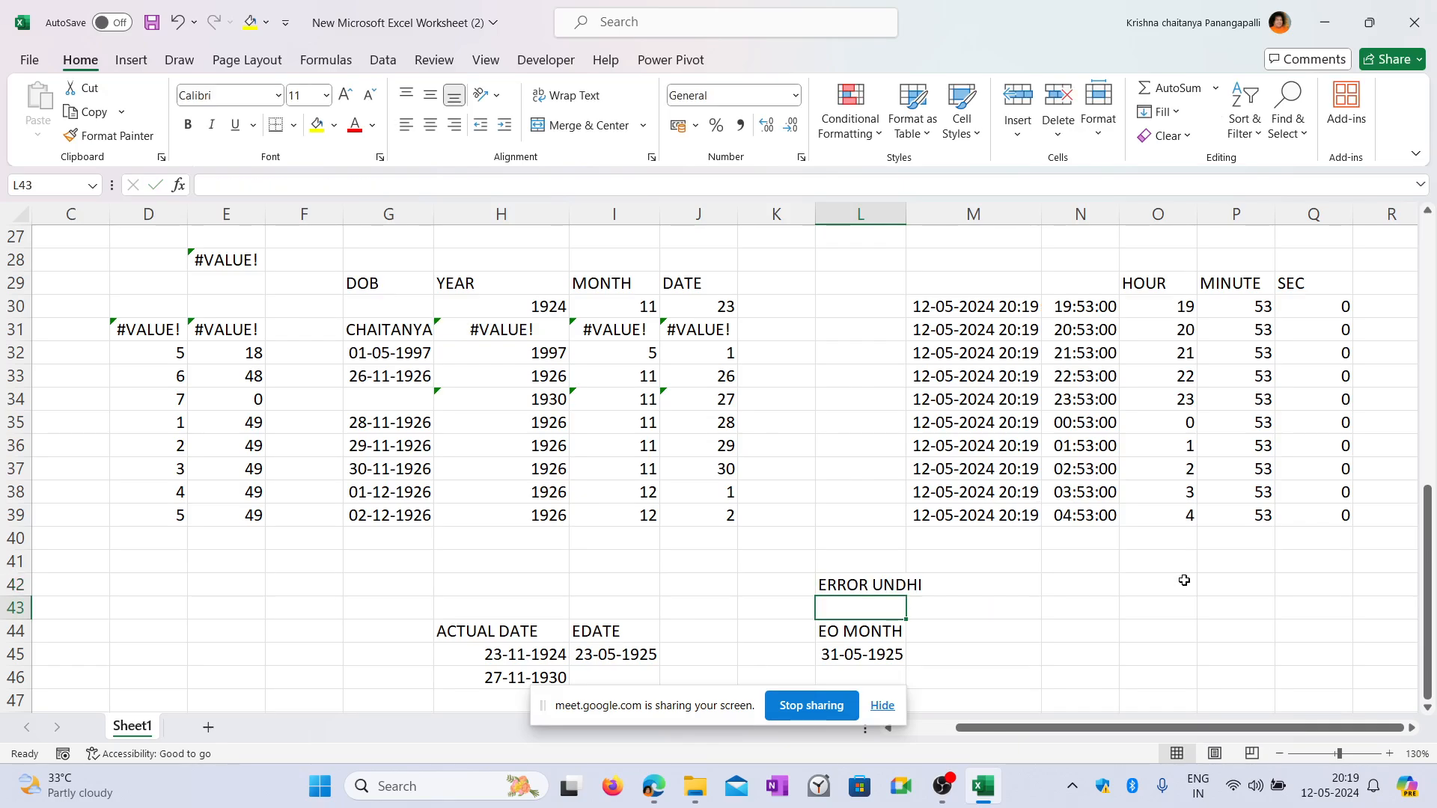
Replace the name in G31 with a valid date of birth and check the IFERROR formula in L42.
left_click(879, 583)
left_click(506, 330)
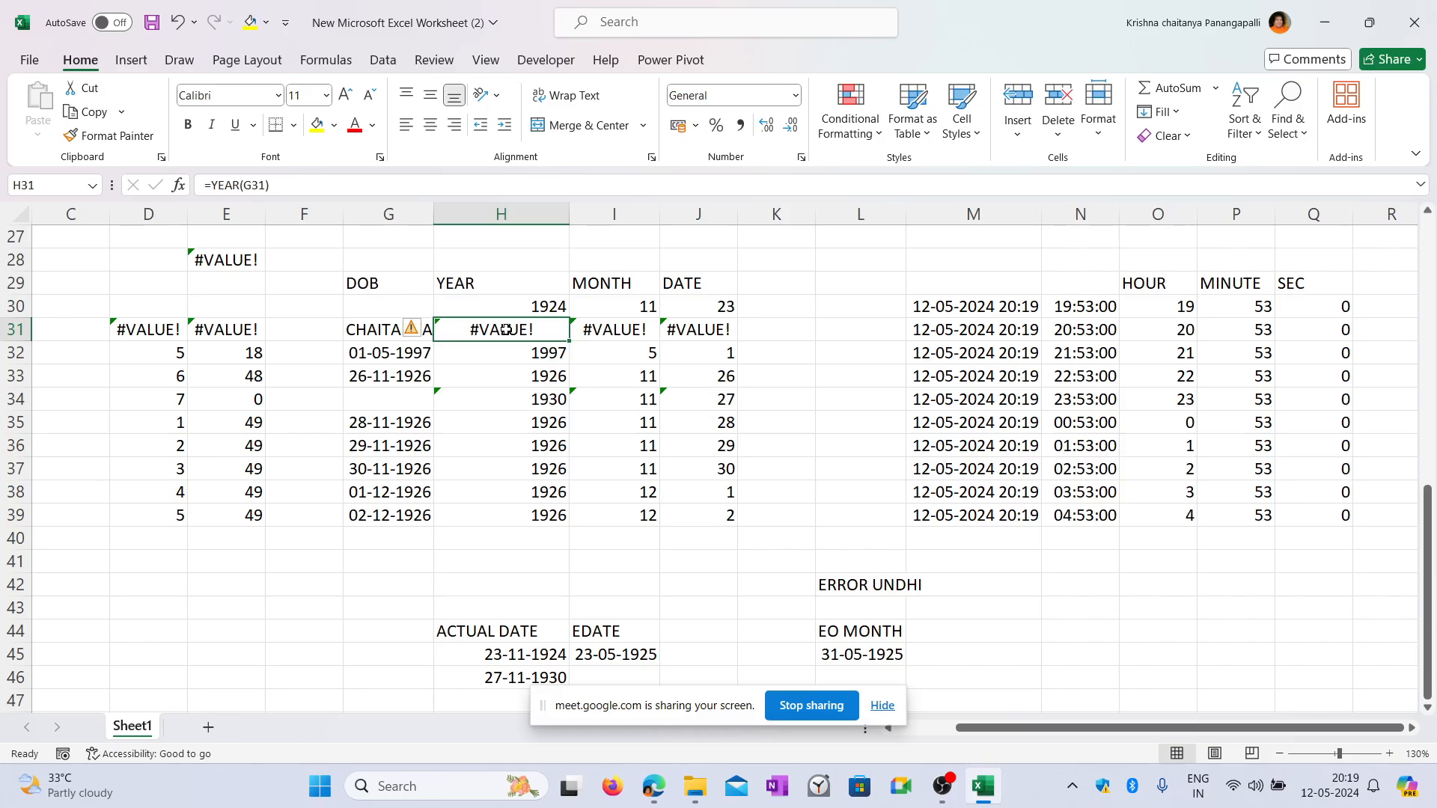
left_click(380, 332)
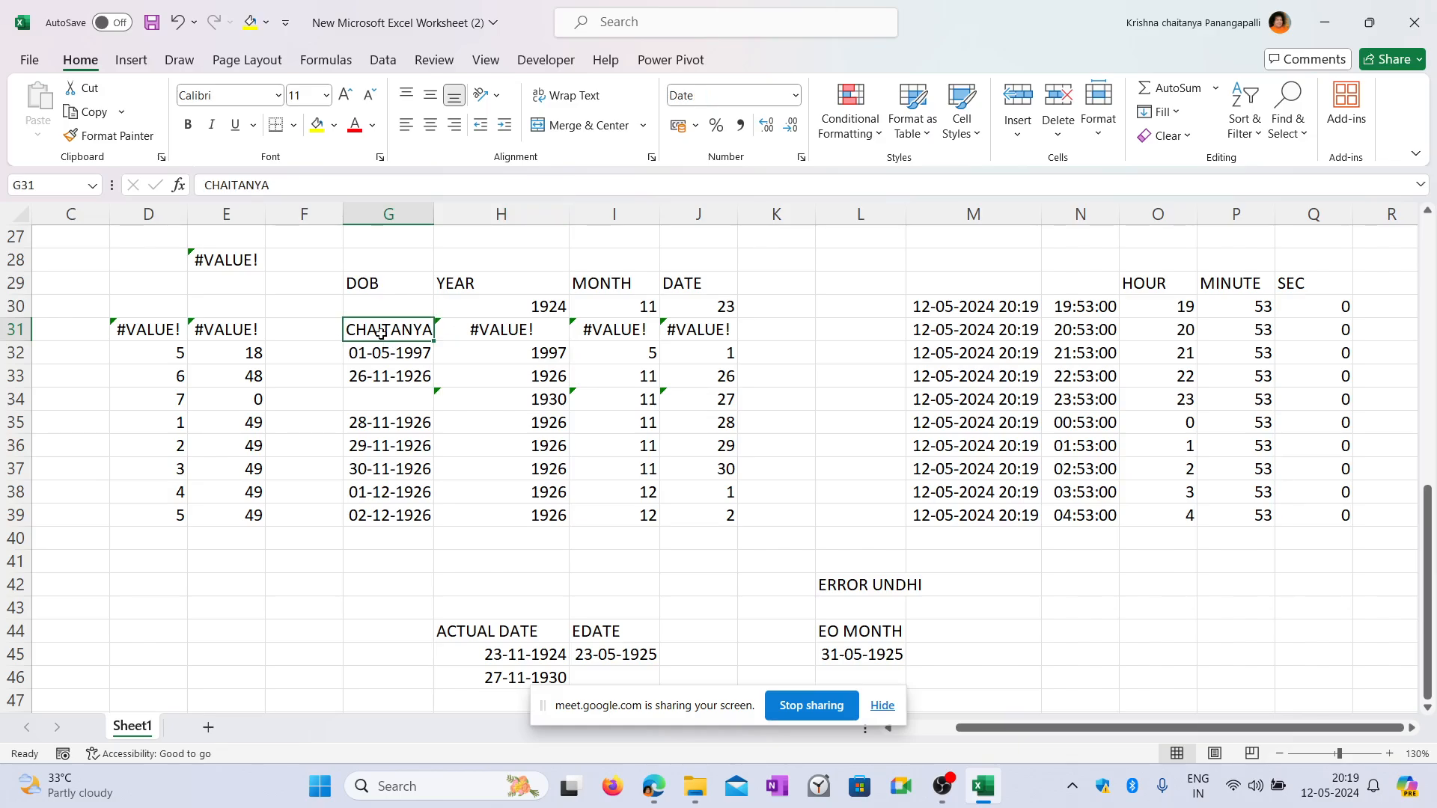
type("1/5")
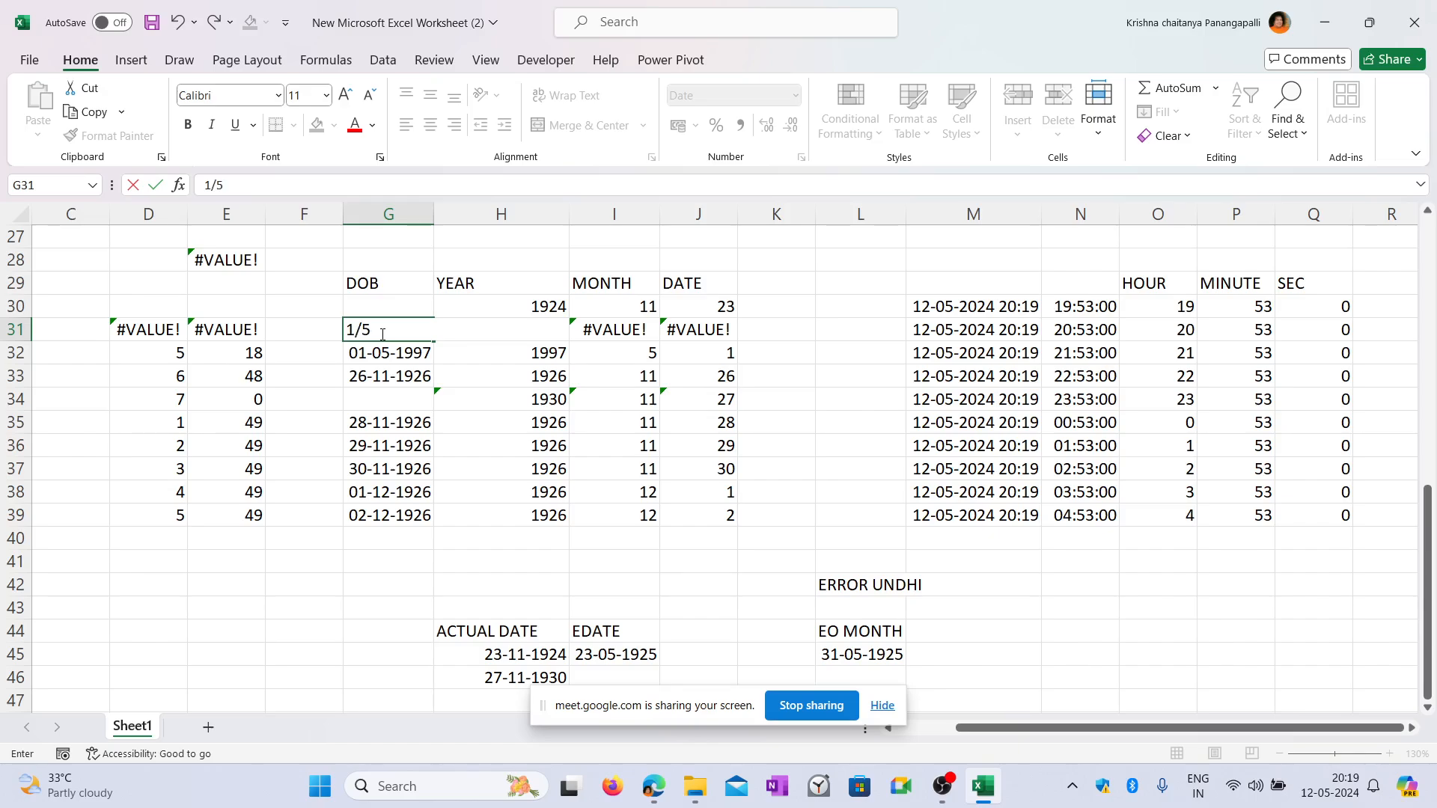
type("/1996")
key("Return")
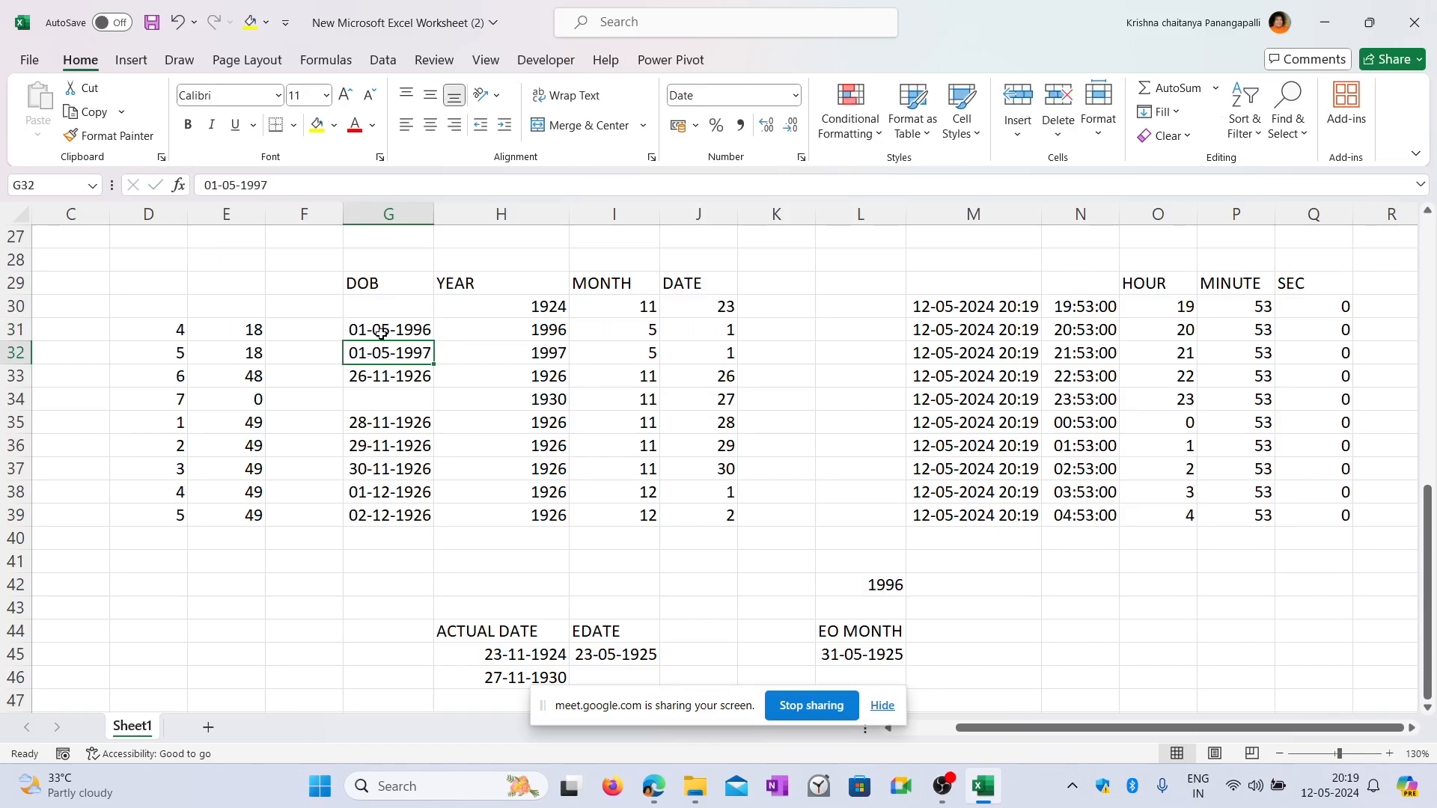
left_click(883, 580)
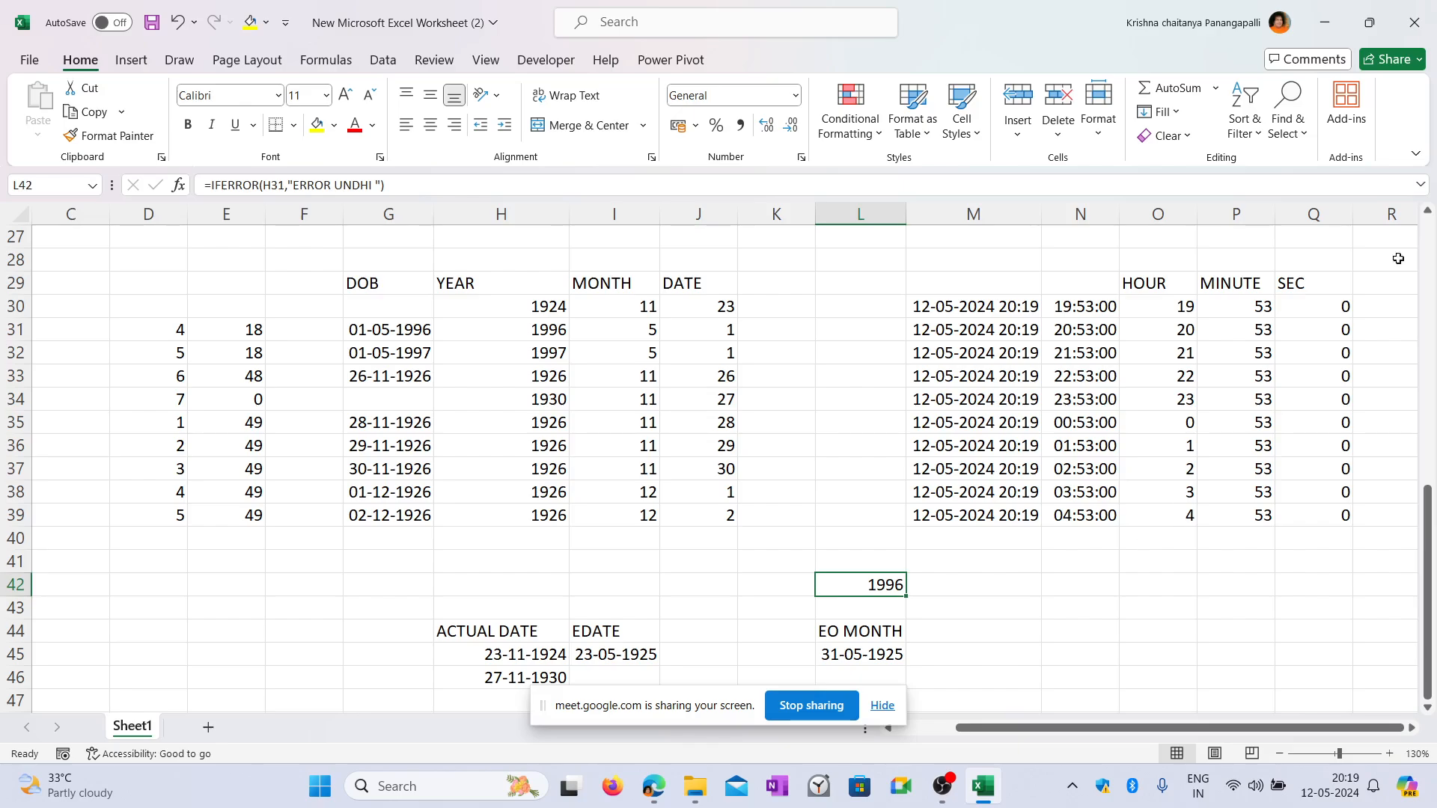
Switch to the Exceljet PDF in the browser and select ISBLANK in the Information Functions heading on page 11.
left_click(648, 801)
left_click(555, 697)
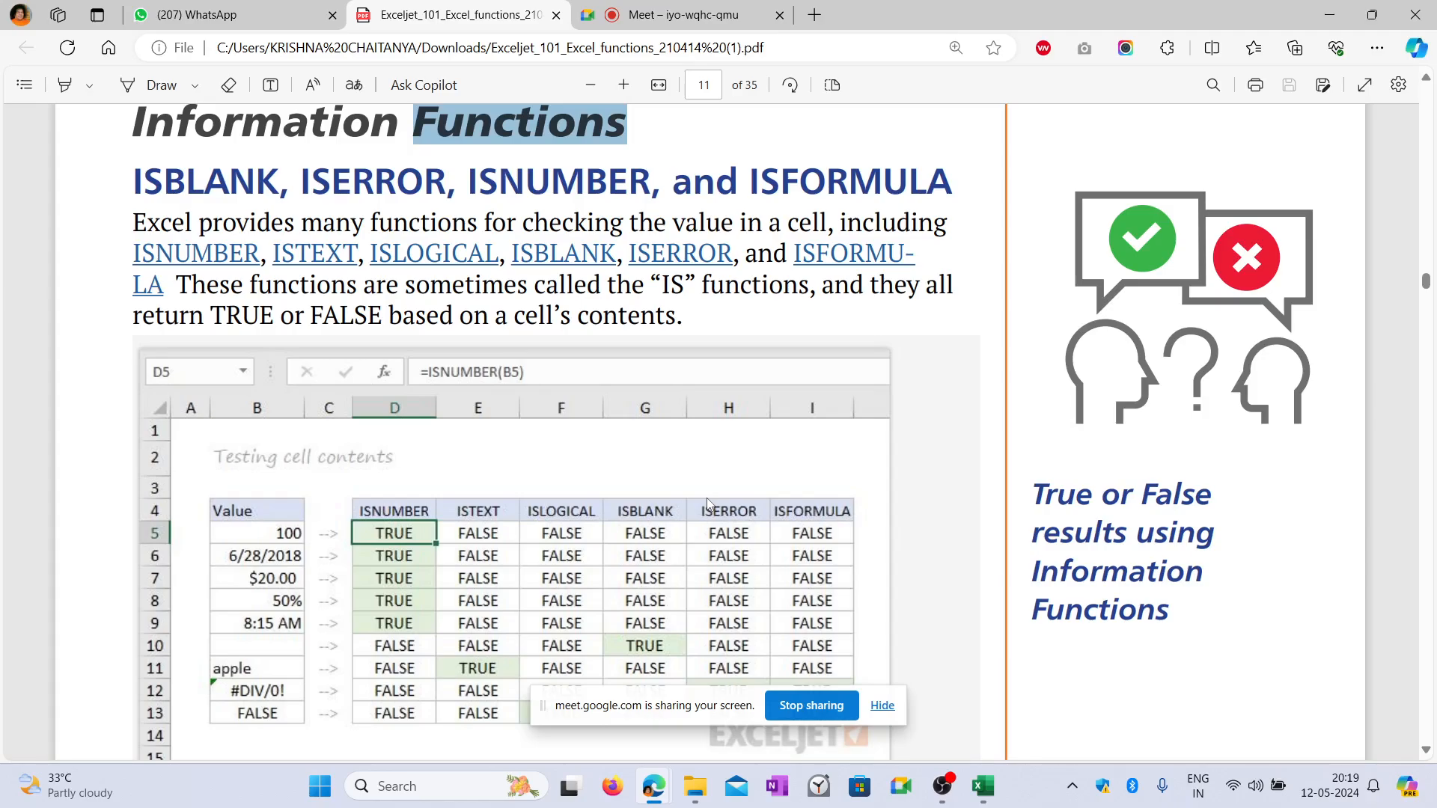
left_click_drag(133, 181, 269, 181)
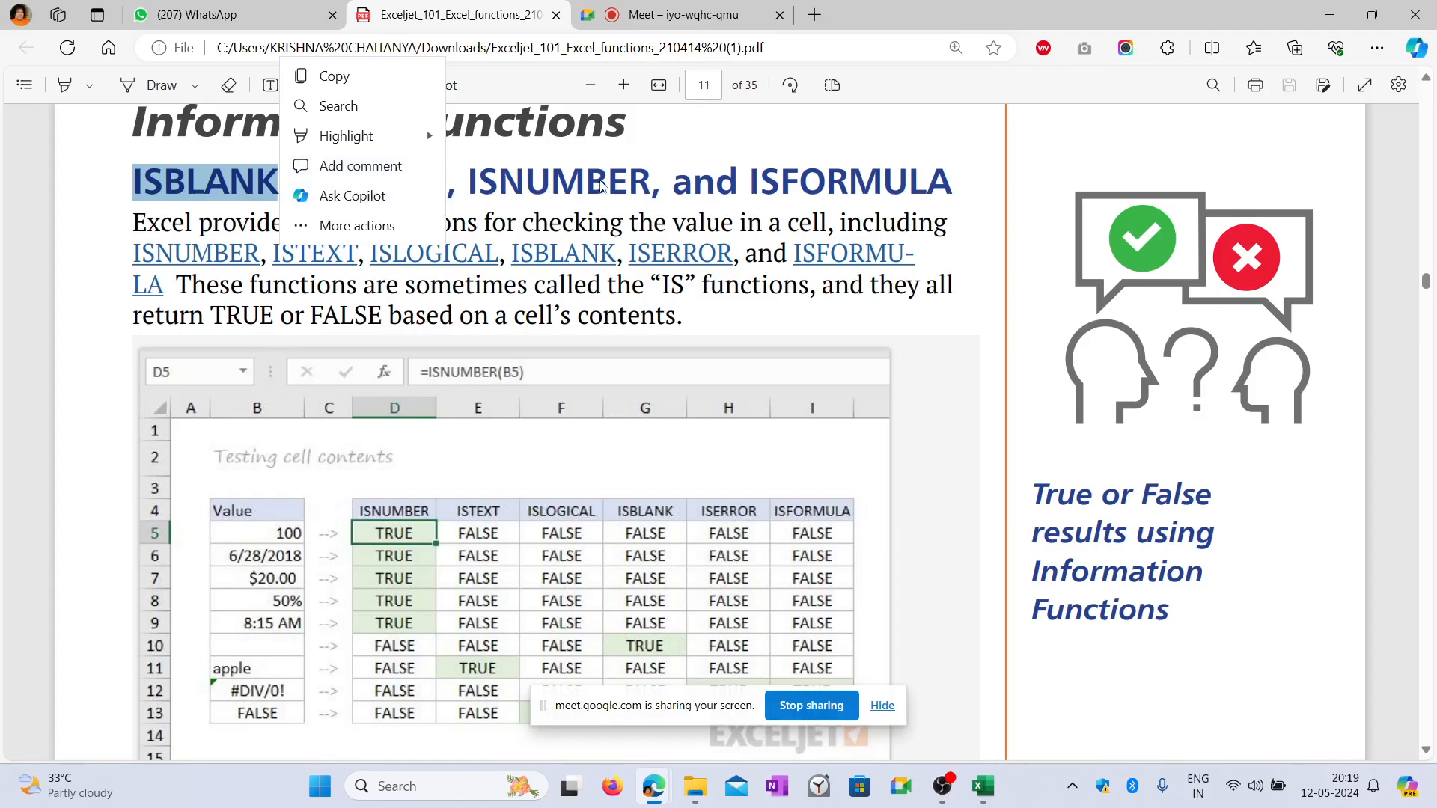
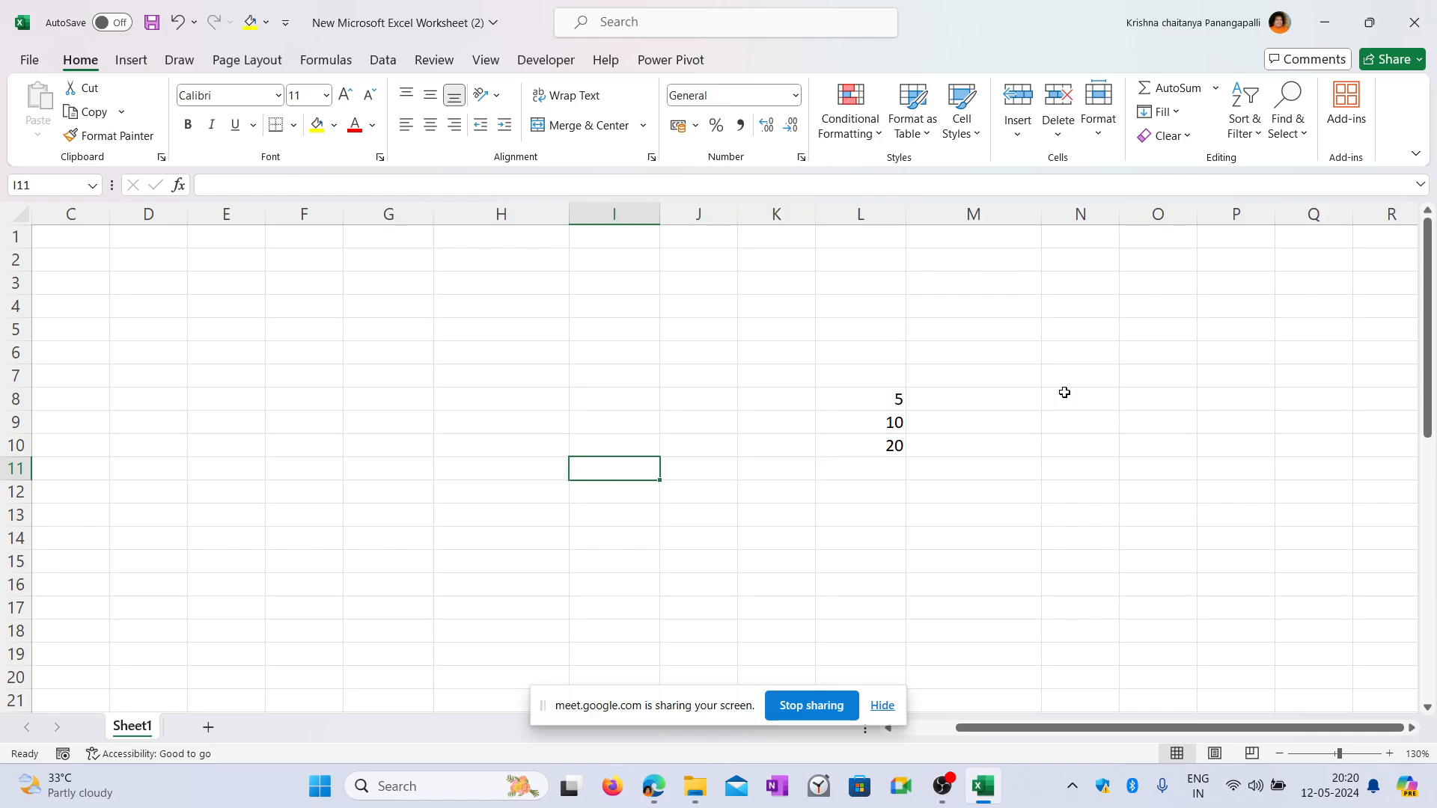
Start an IF formula in H9 with 10>20 as its logical test.
key("Up")
key("Left")
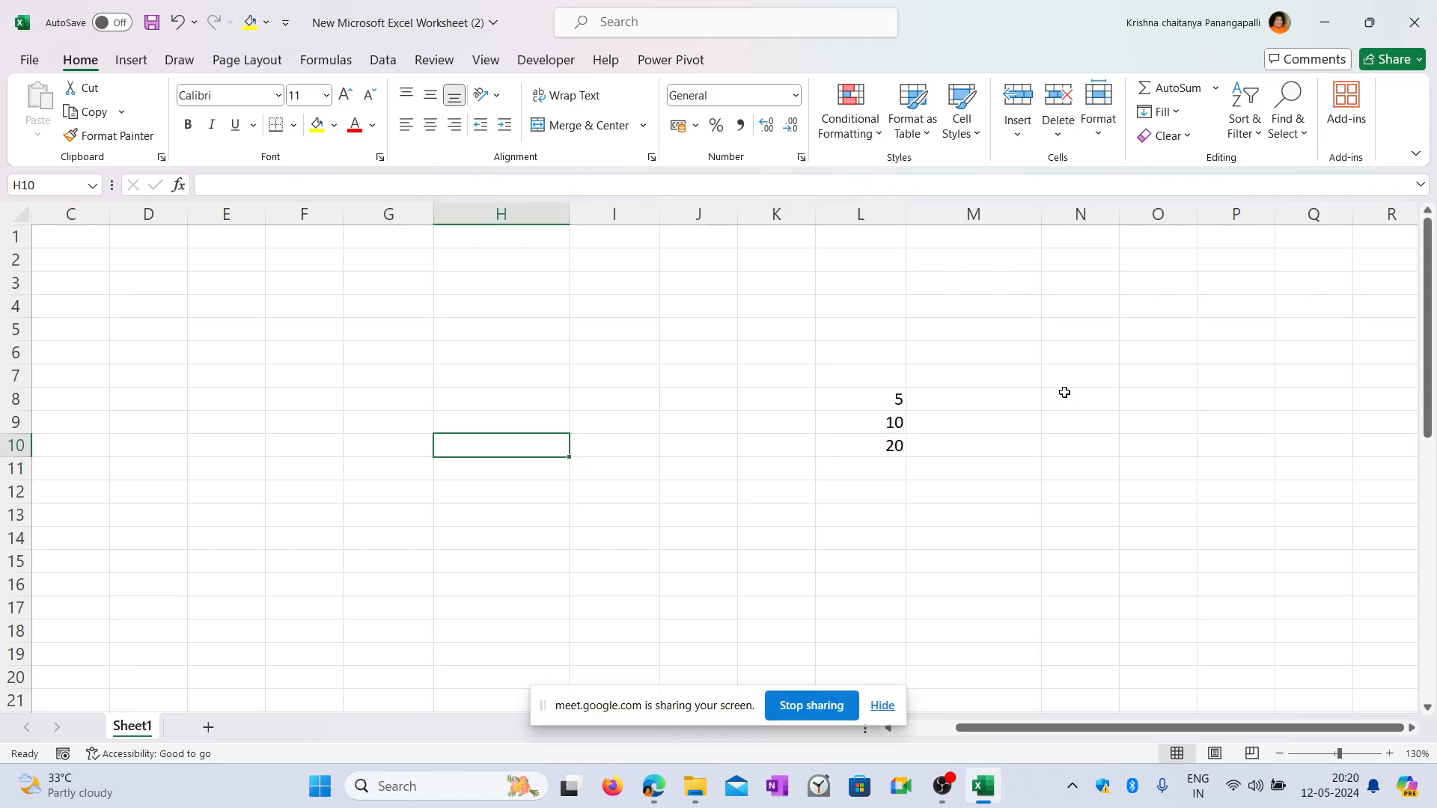
key("Up")
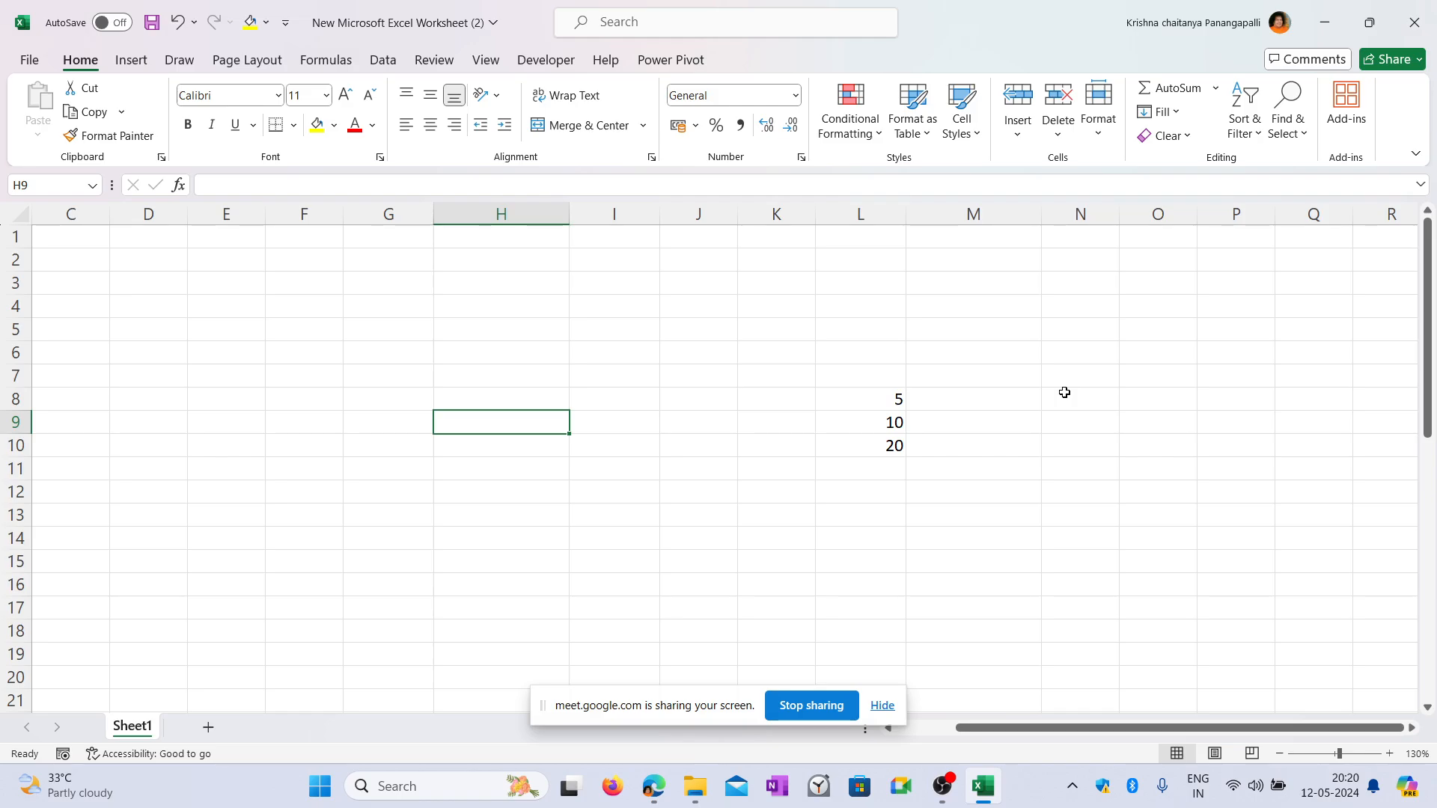
type("=")
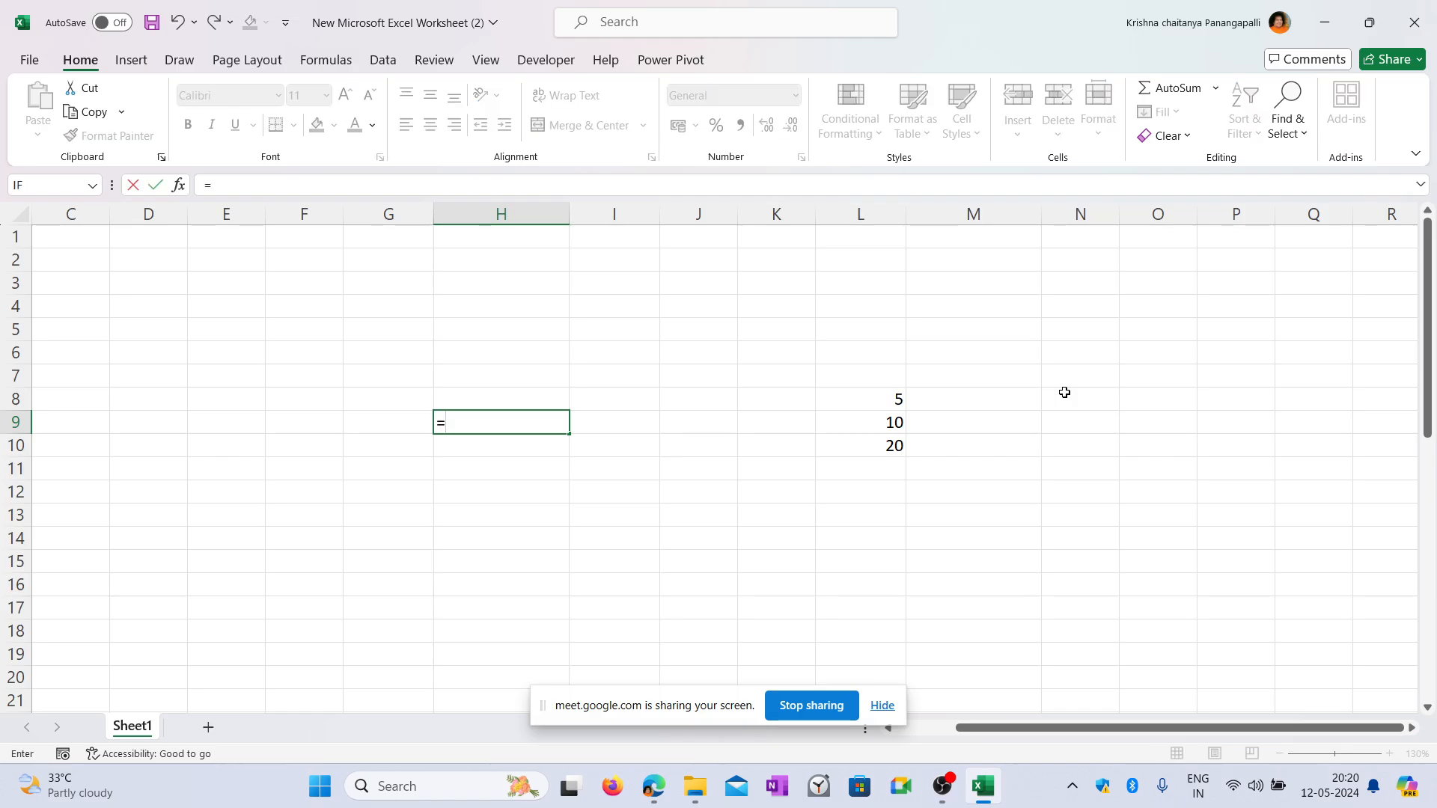
type("IF")
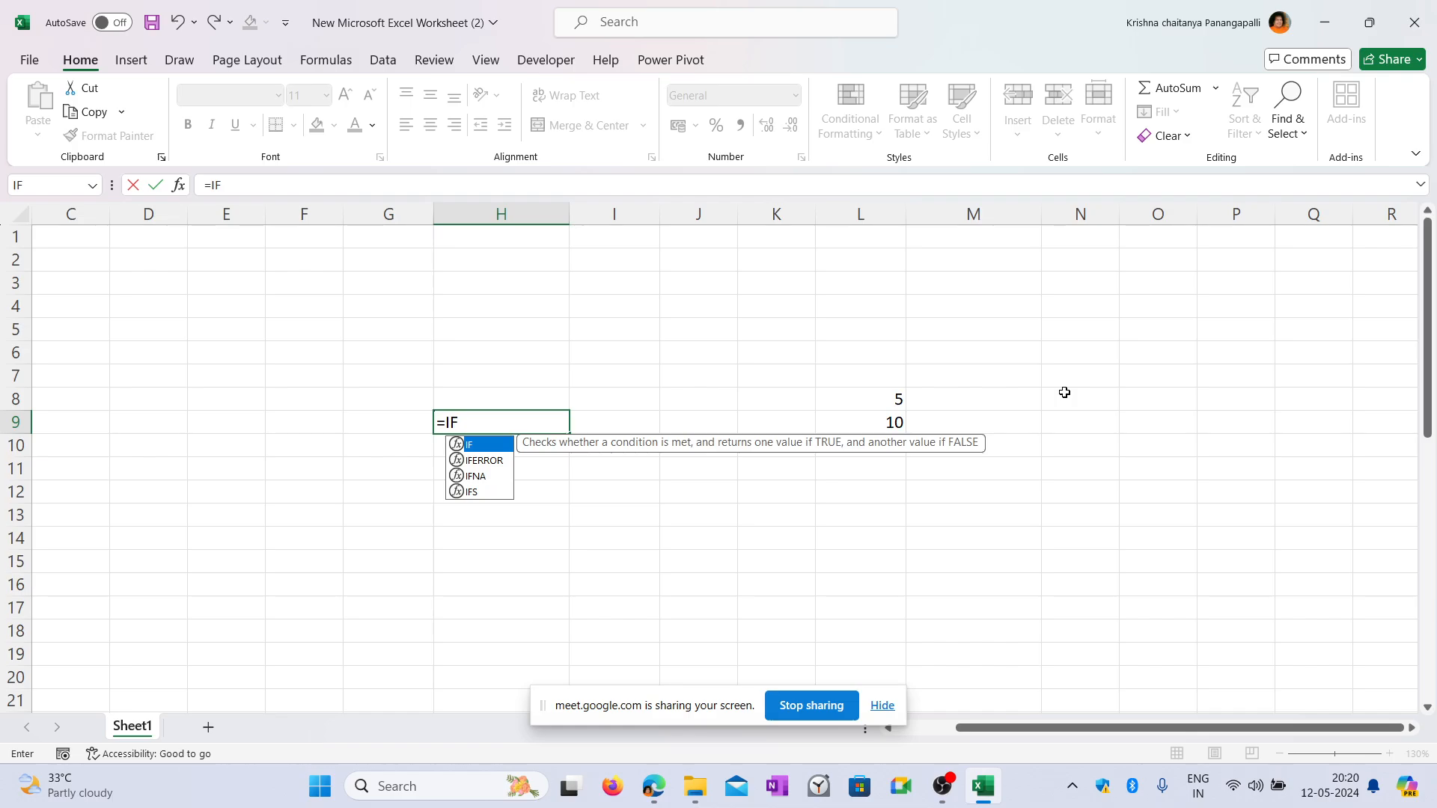
type("(5")
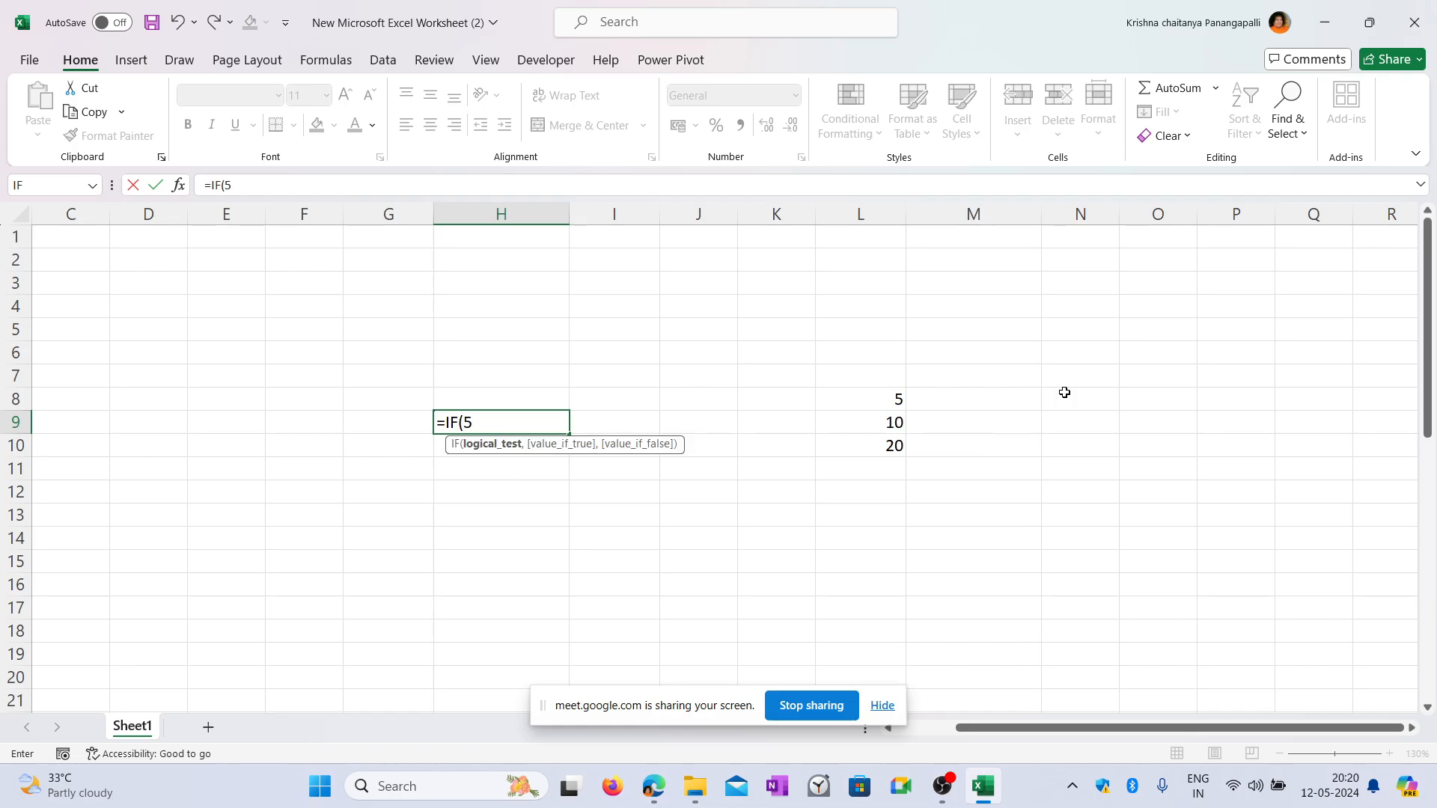
key("BackSpace")
type("10>20,")
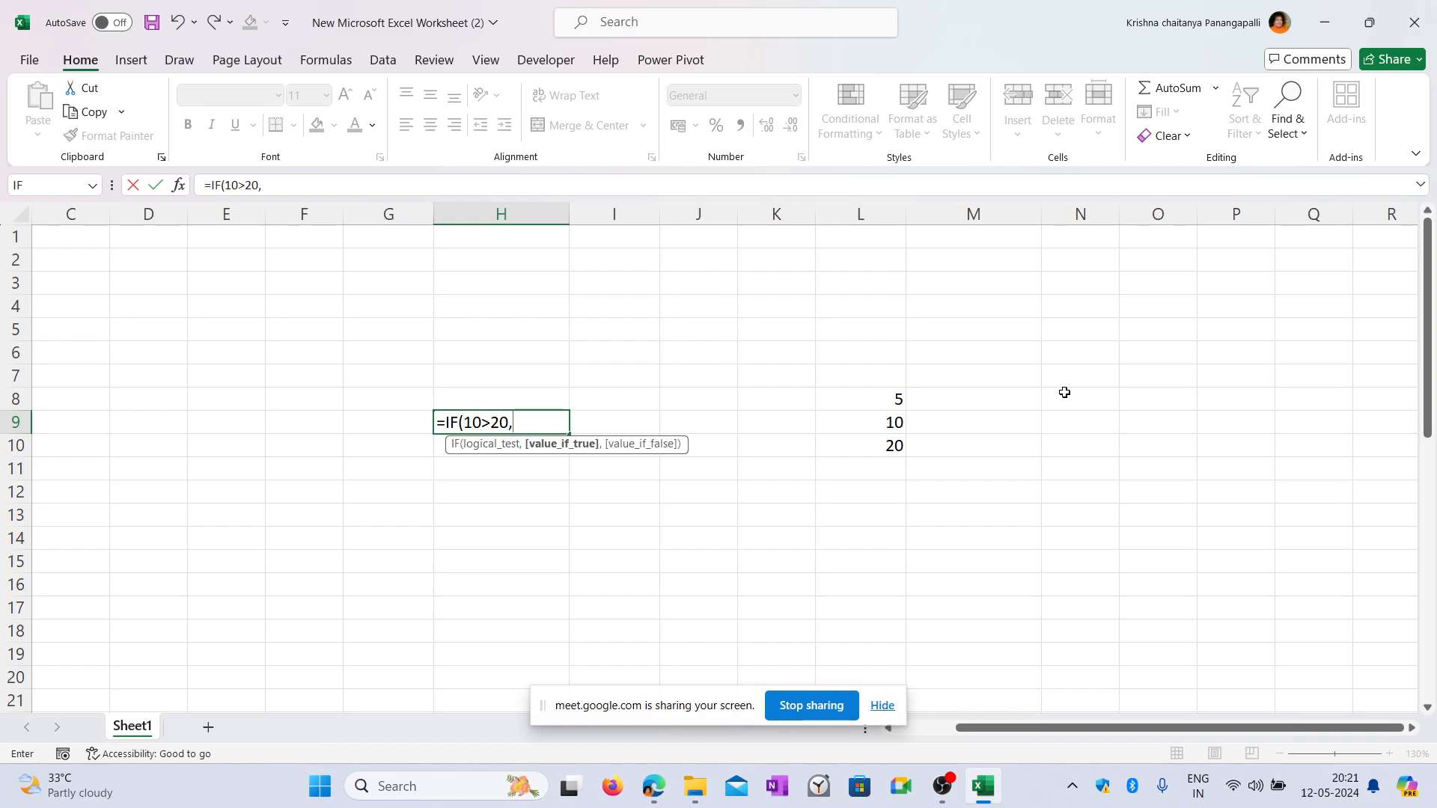
type("\"")
key("Return")
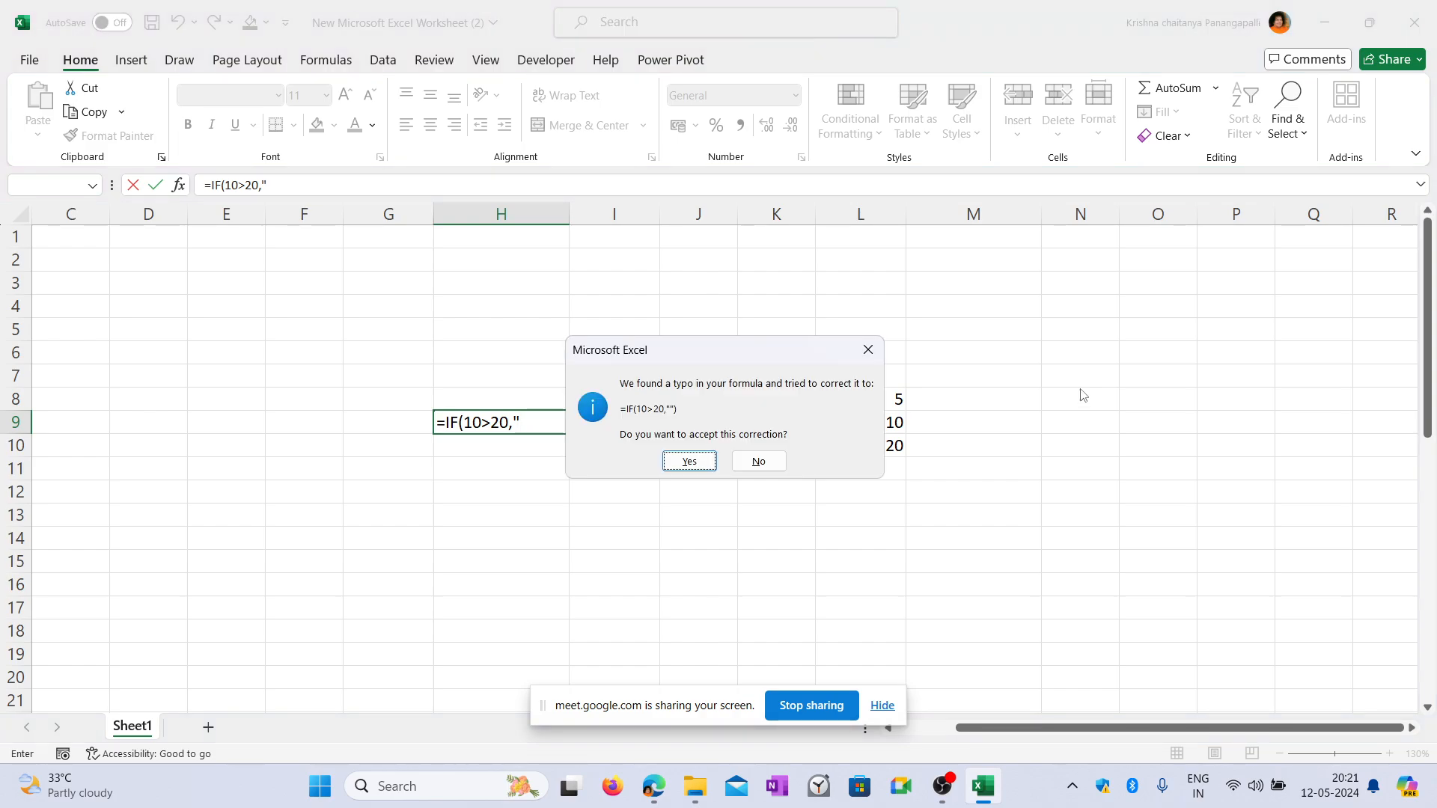
left_click(868, 350)
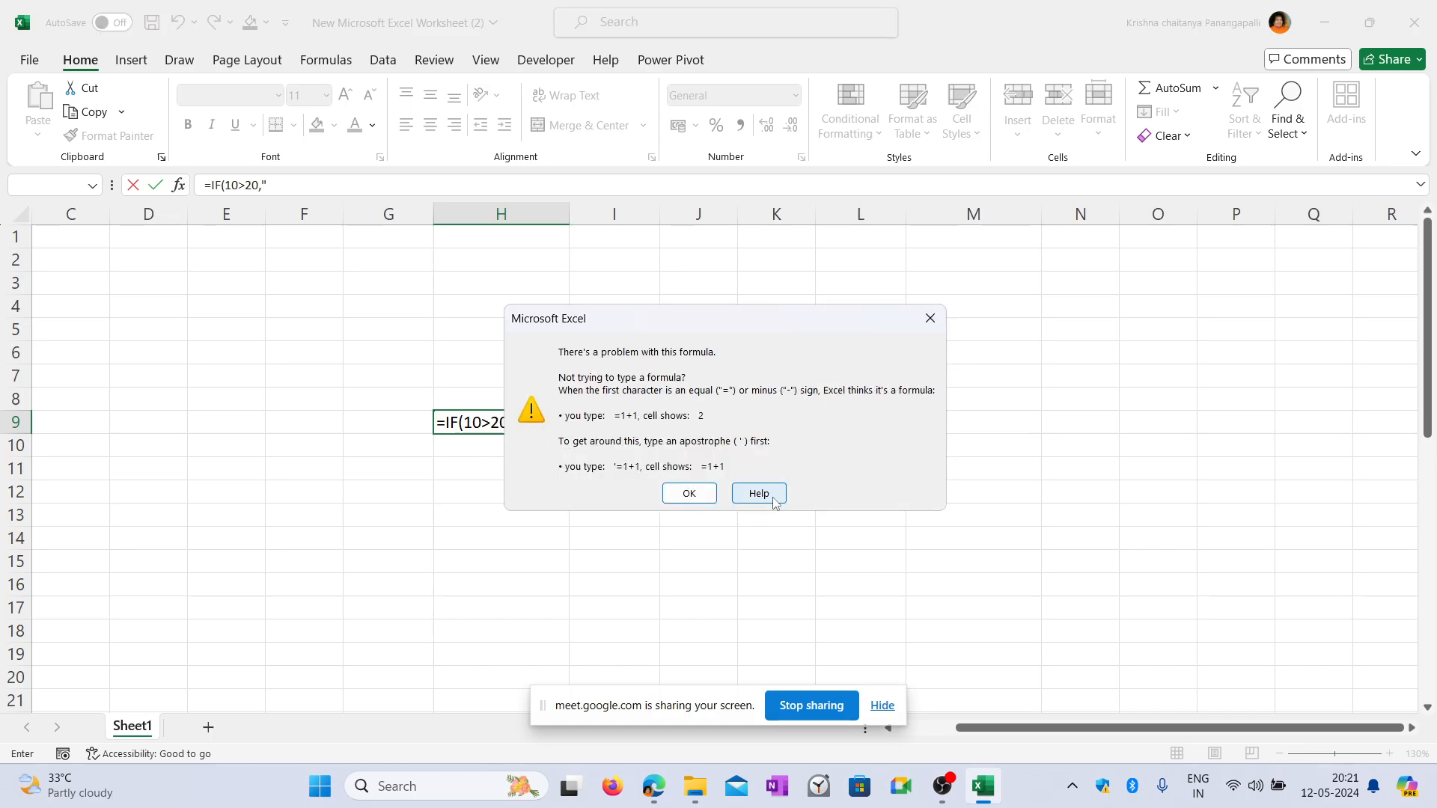
left_click(930, 318)
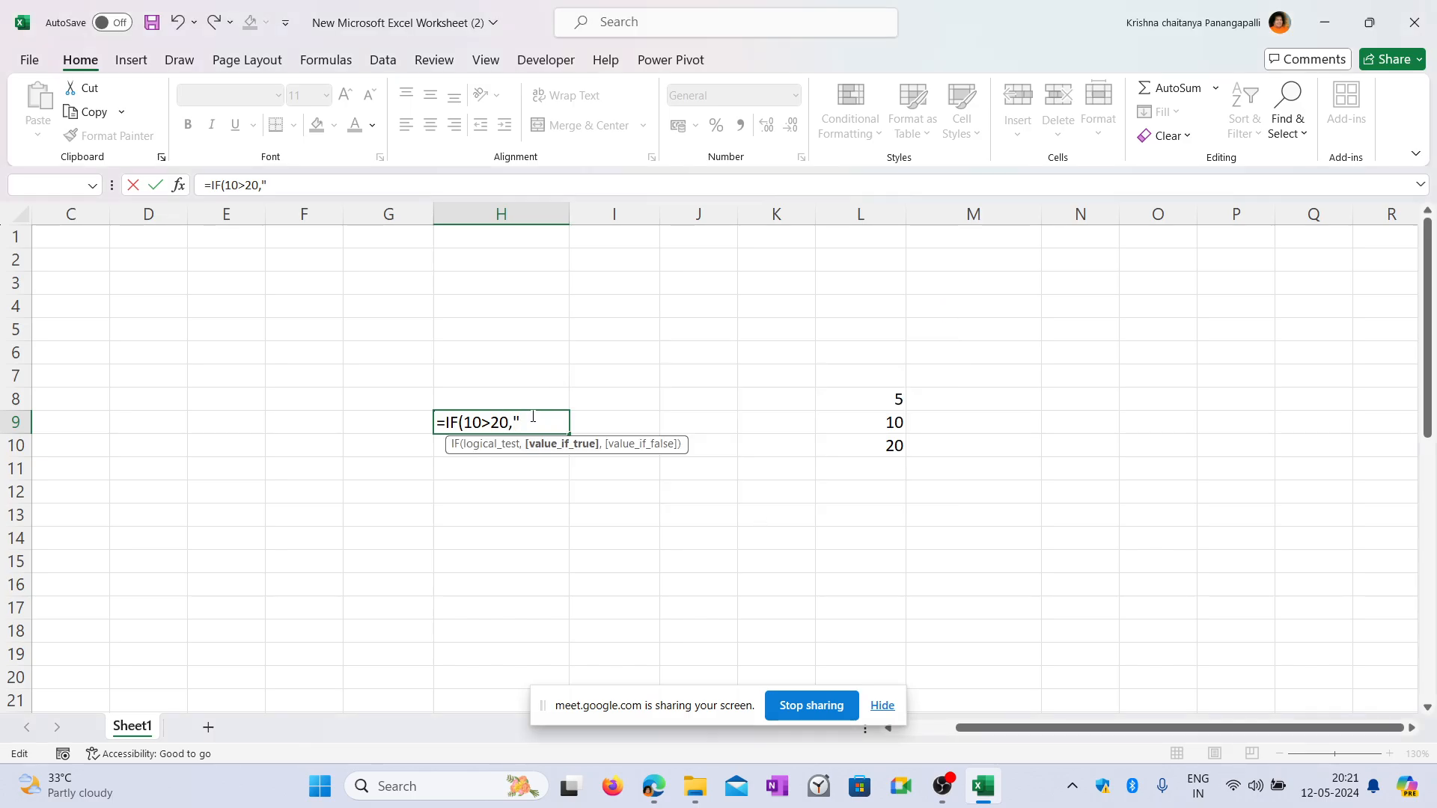
Complete the H9 IF formula with "TEN WON " if true and "TEN LOST" if false, reviewing its arguments and the entered formula.
type("TEN WON \"")
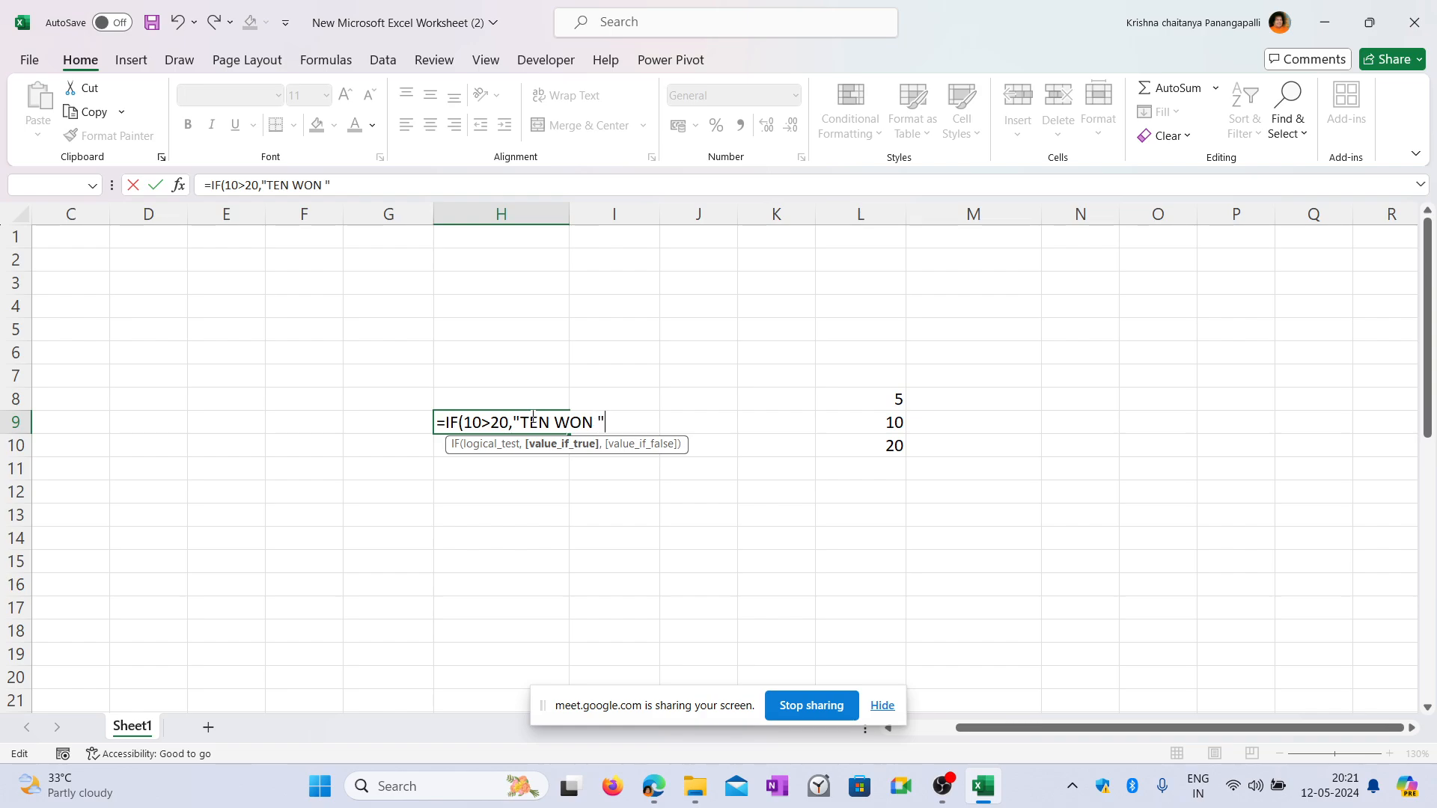
type(",")
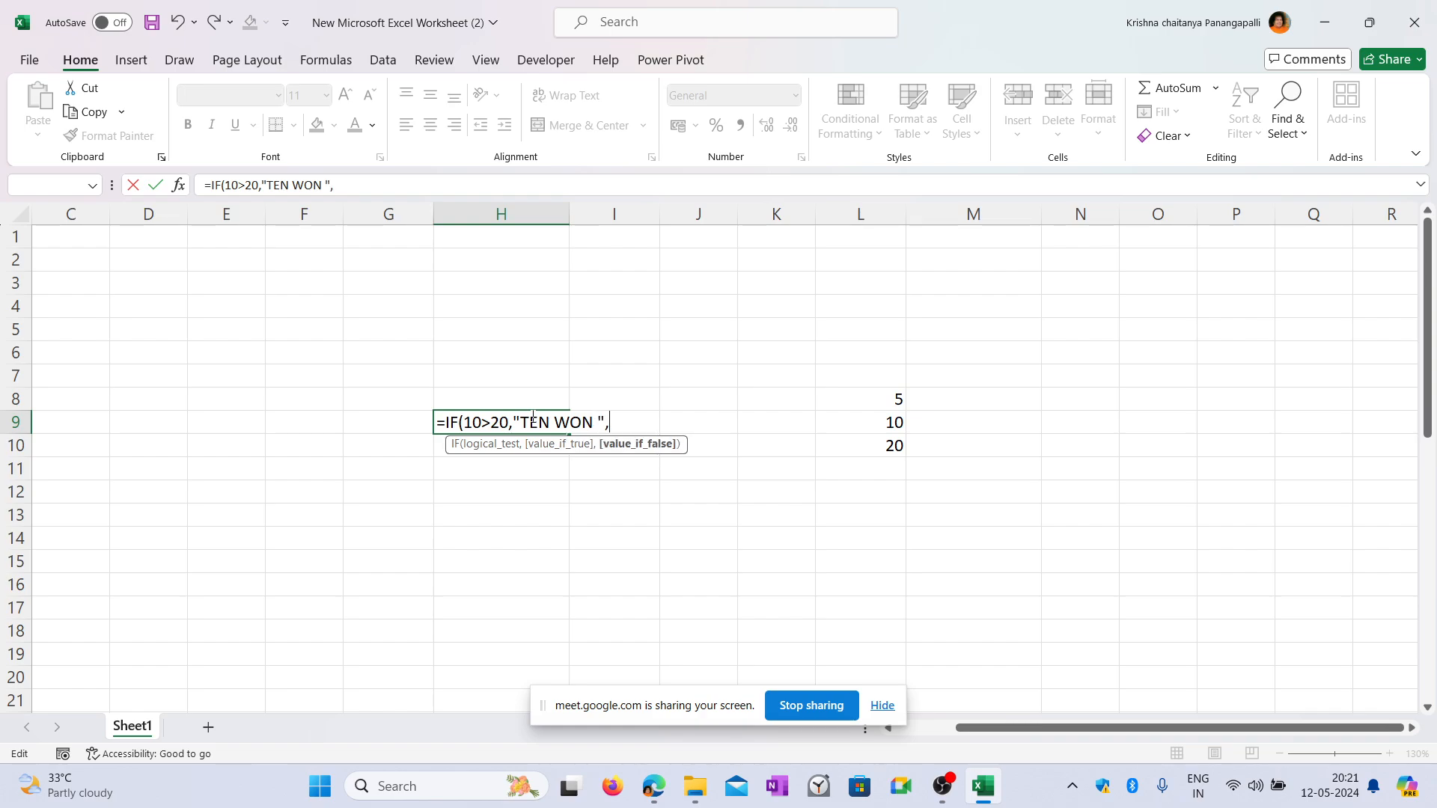
type("\"TEN LOST")
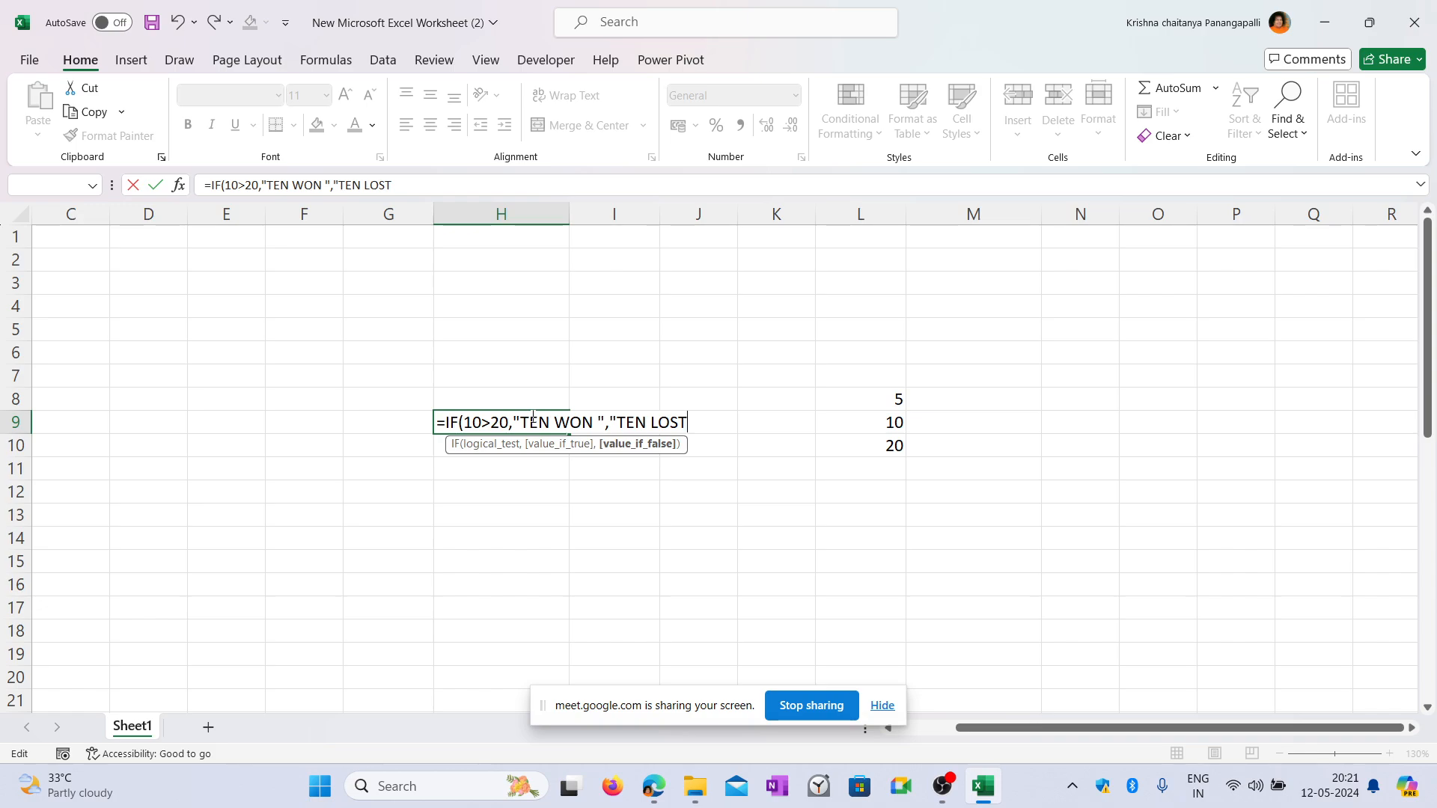
type("\")")
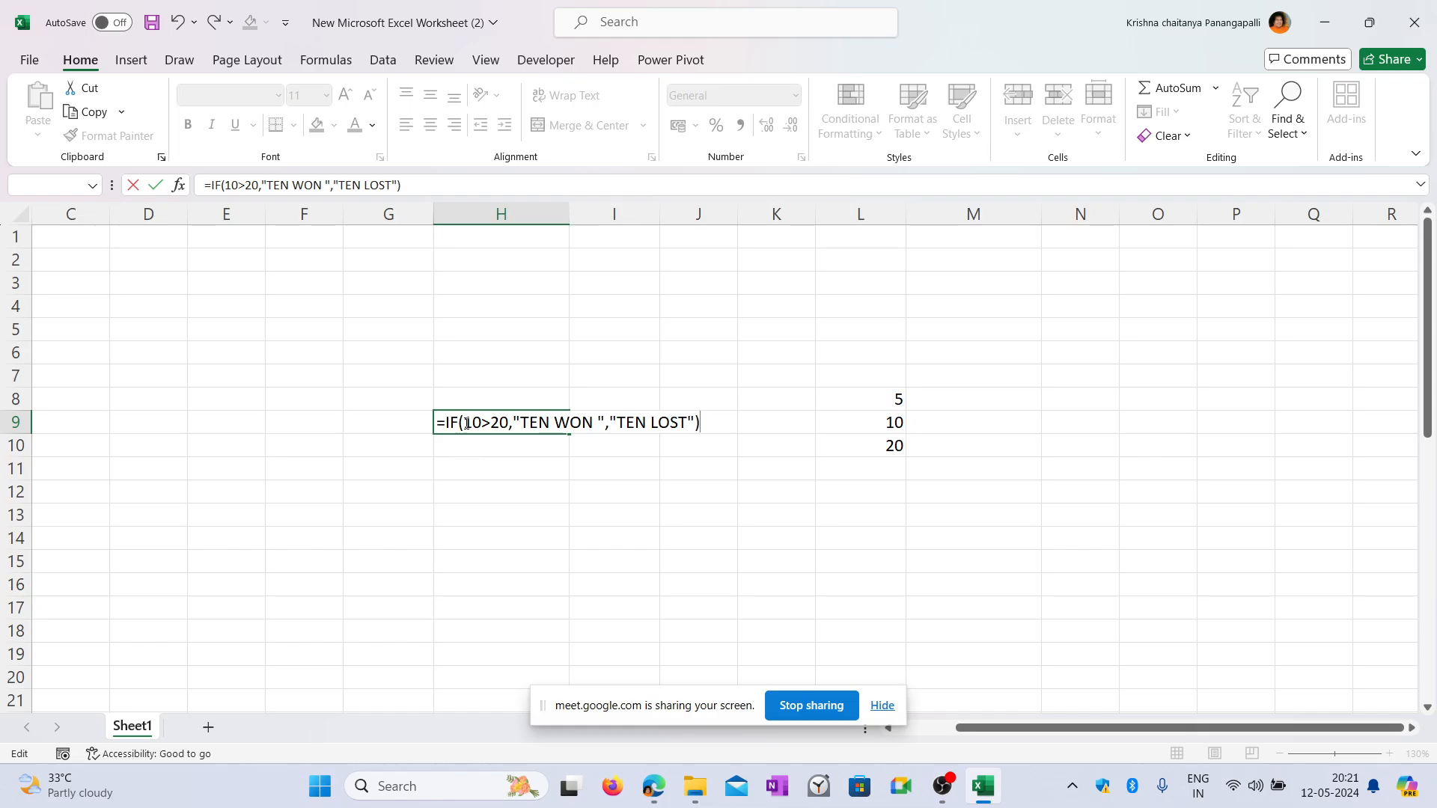
left_click_drag(463, 423, 509, 423)
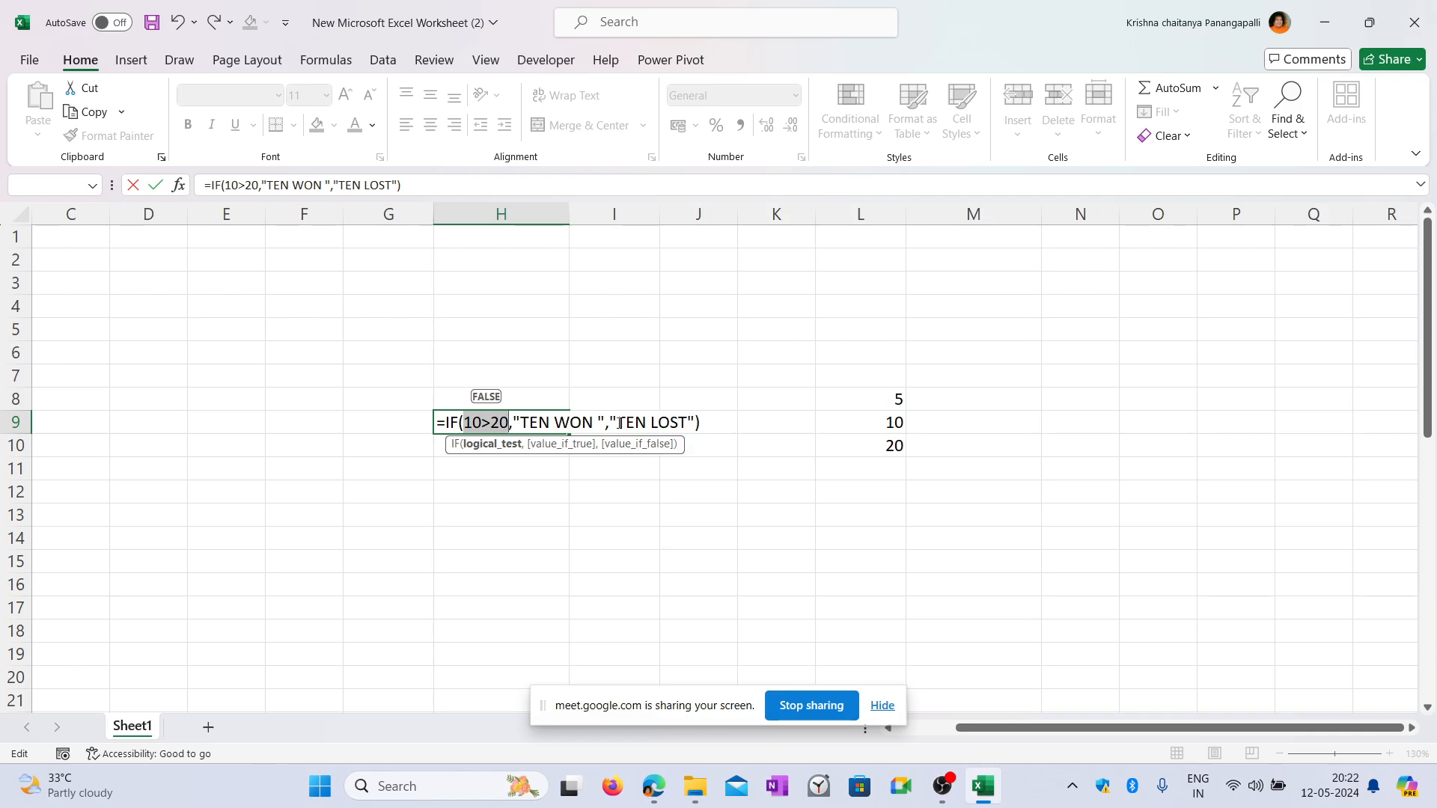
left_click_drag(619, 423, 686, 423)
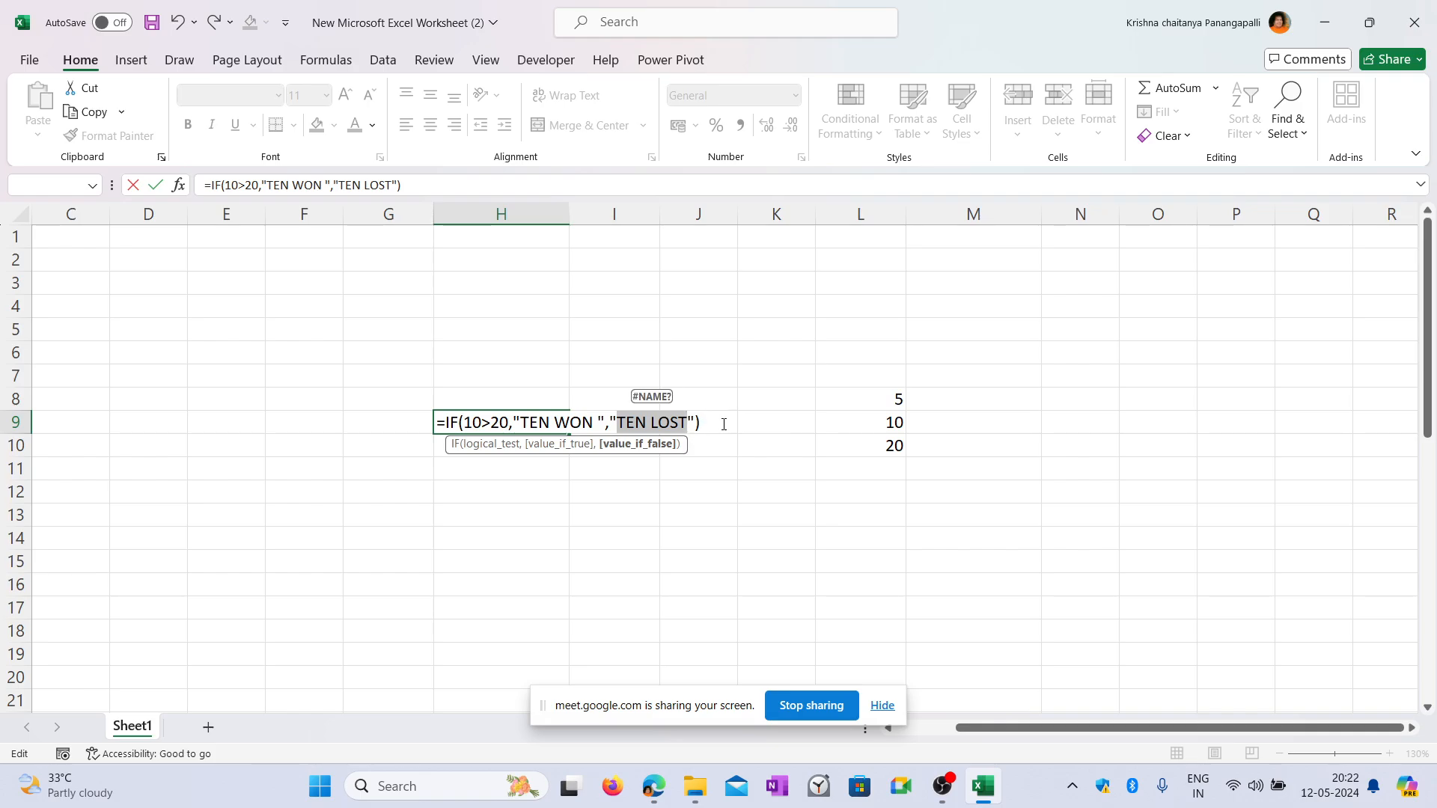
left_click(720, 425)
key("Return")
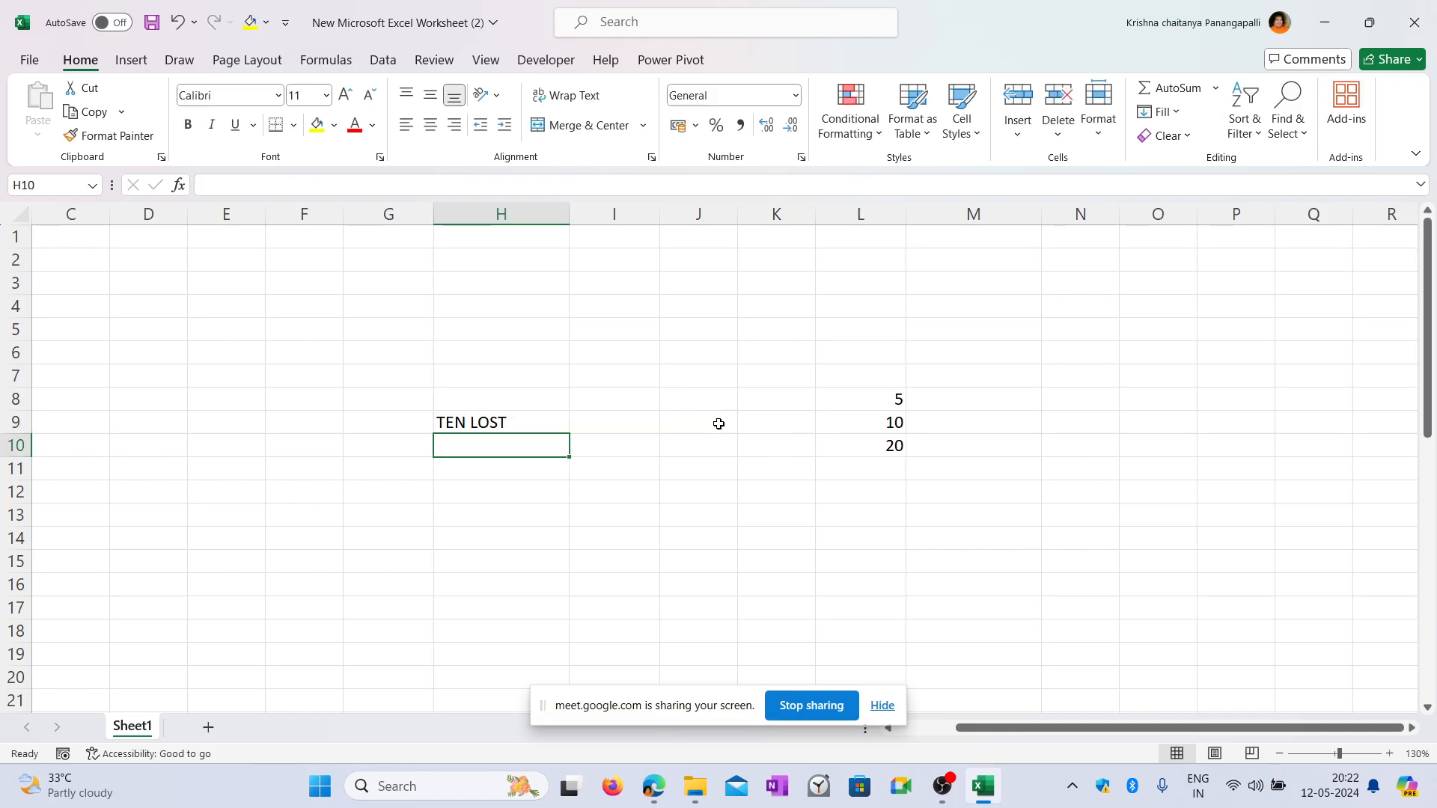
left_click(490, 419)
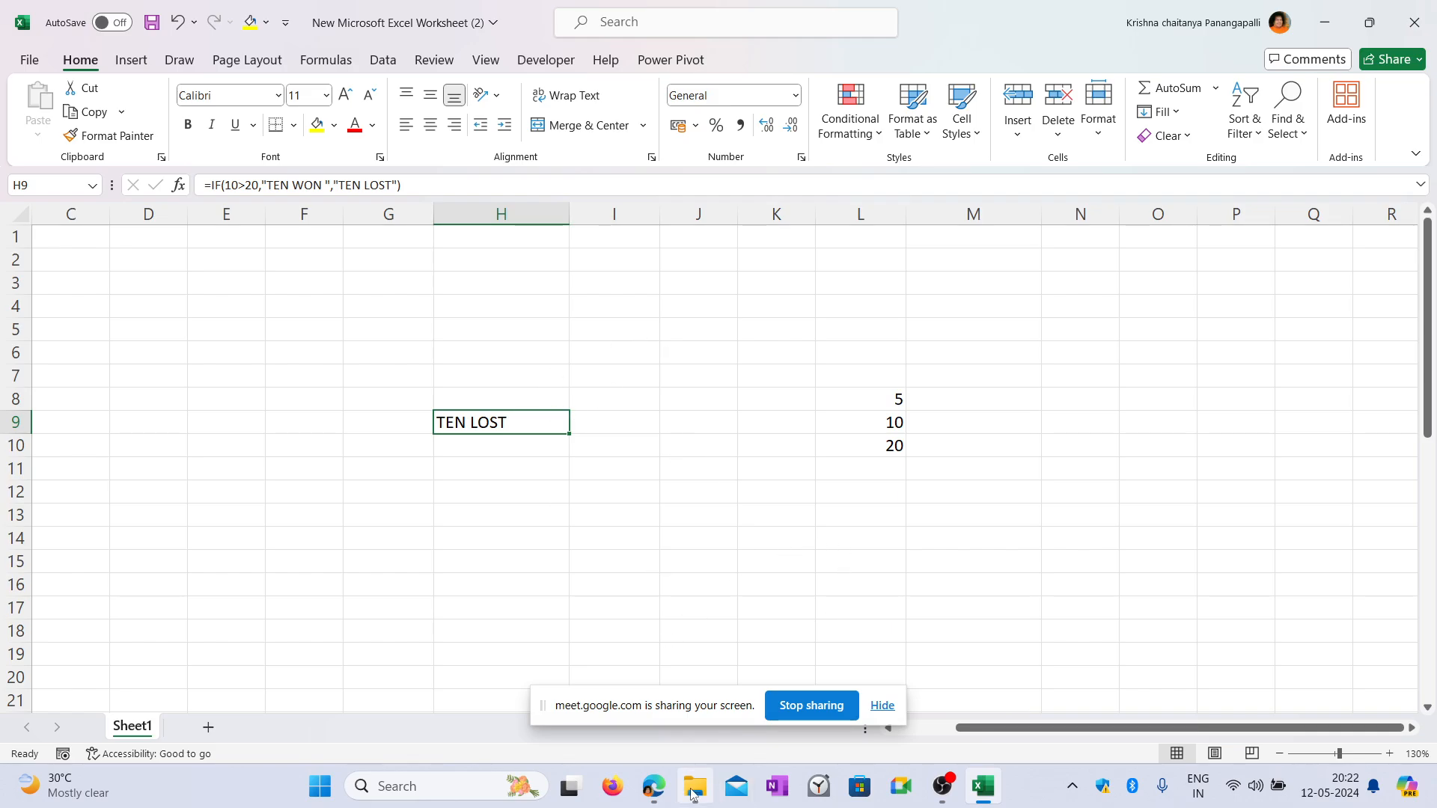
Switch to the Exceljet PDF in the browser and look through the Logical Functions and IFERROR/IFNA sections on pages 12 and 13.
mouse_move(657, 786)
left_click(602, 692)
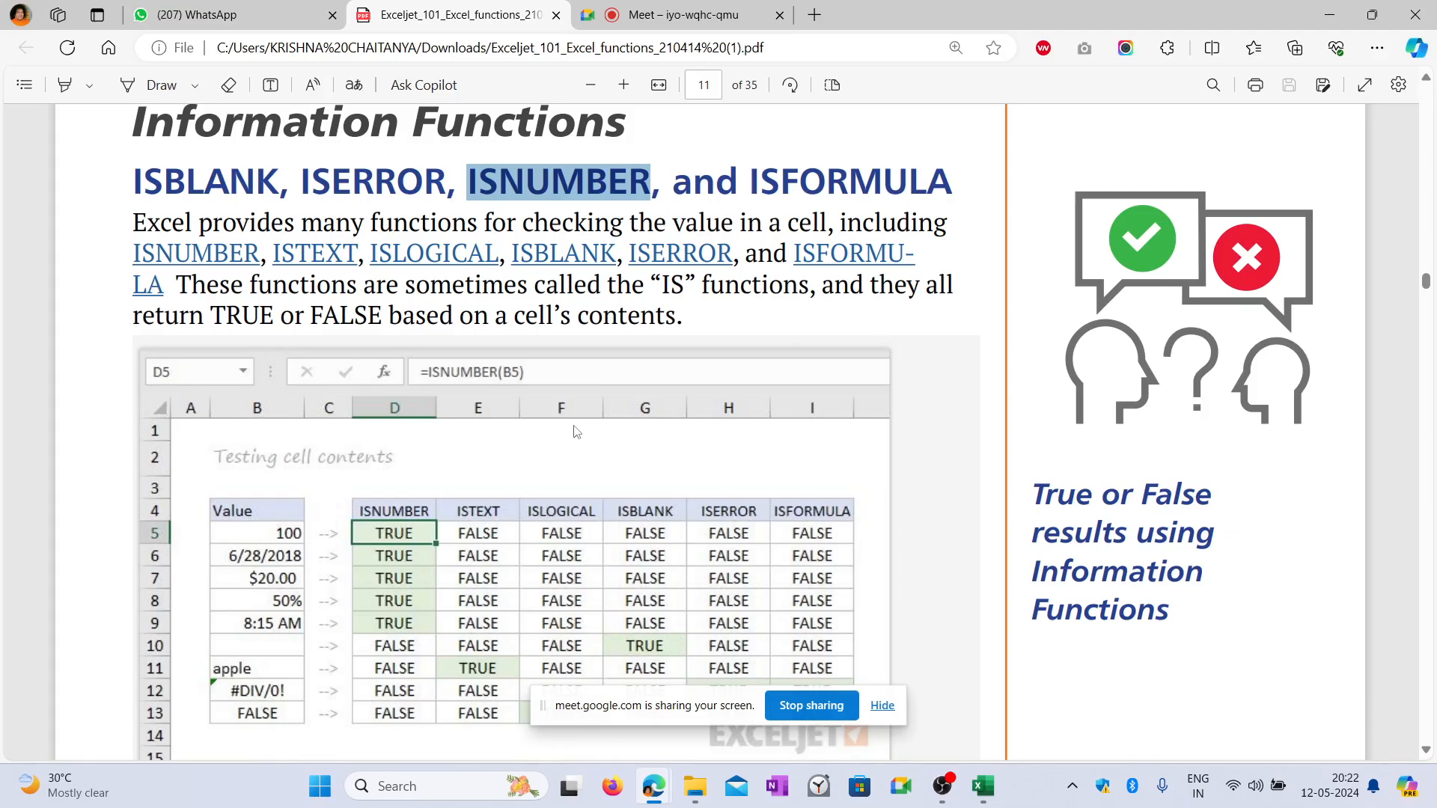
scroll(572, 432, "down", 10)
scroll(573, 432, "down", 8)
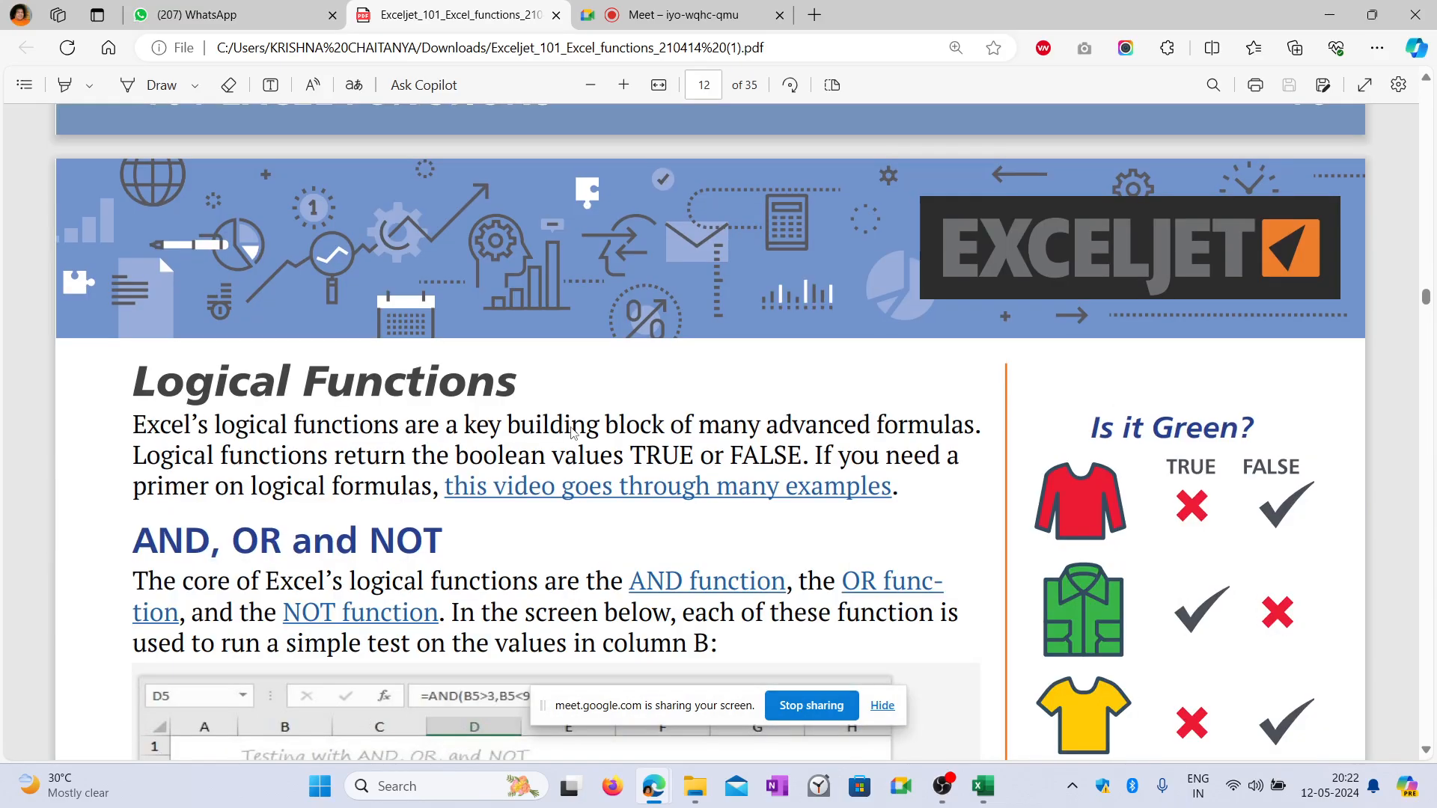
scroll(573, 432, "down", 10)
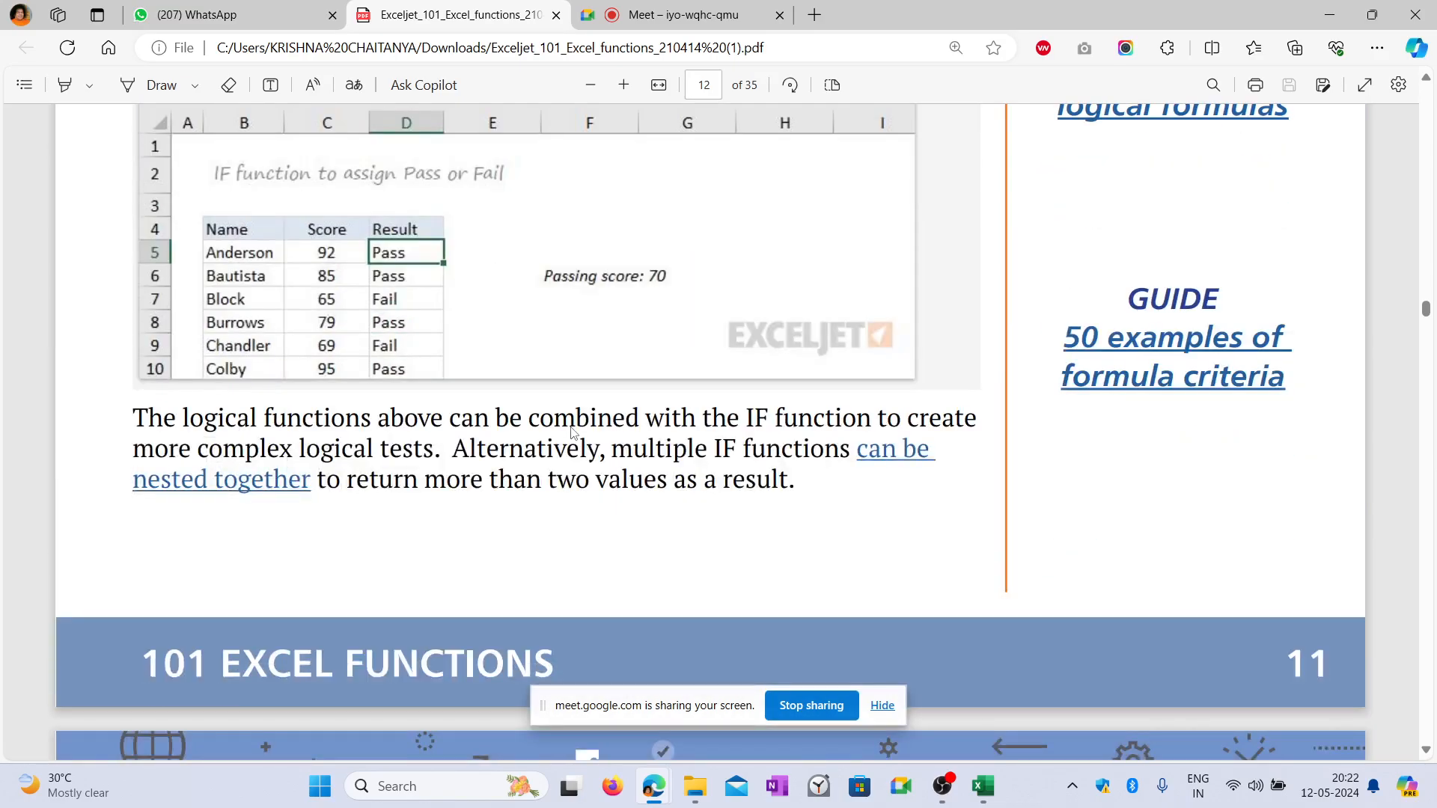
scroll(572, 434, "down", 8)
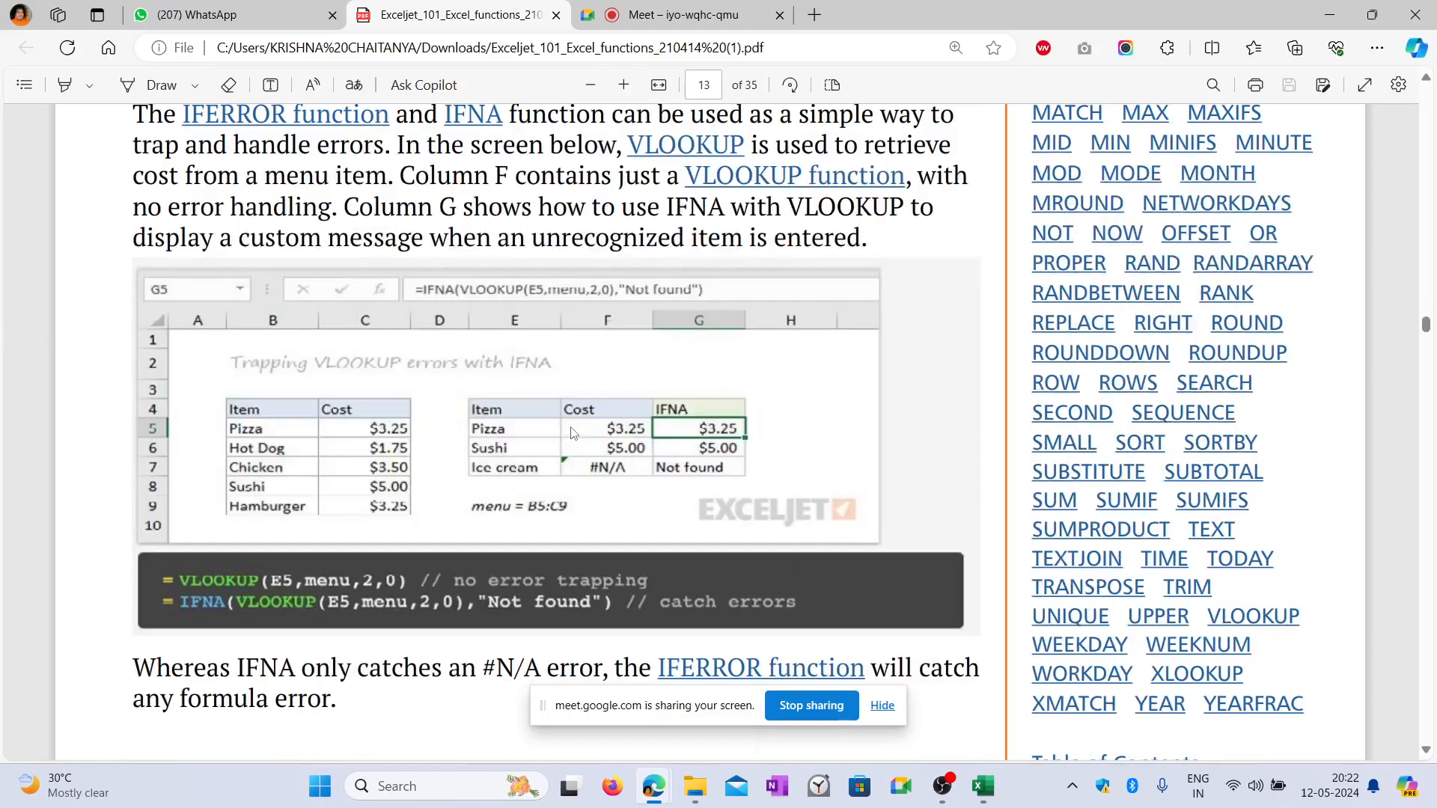
scroll(571, 438, "up", 15)
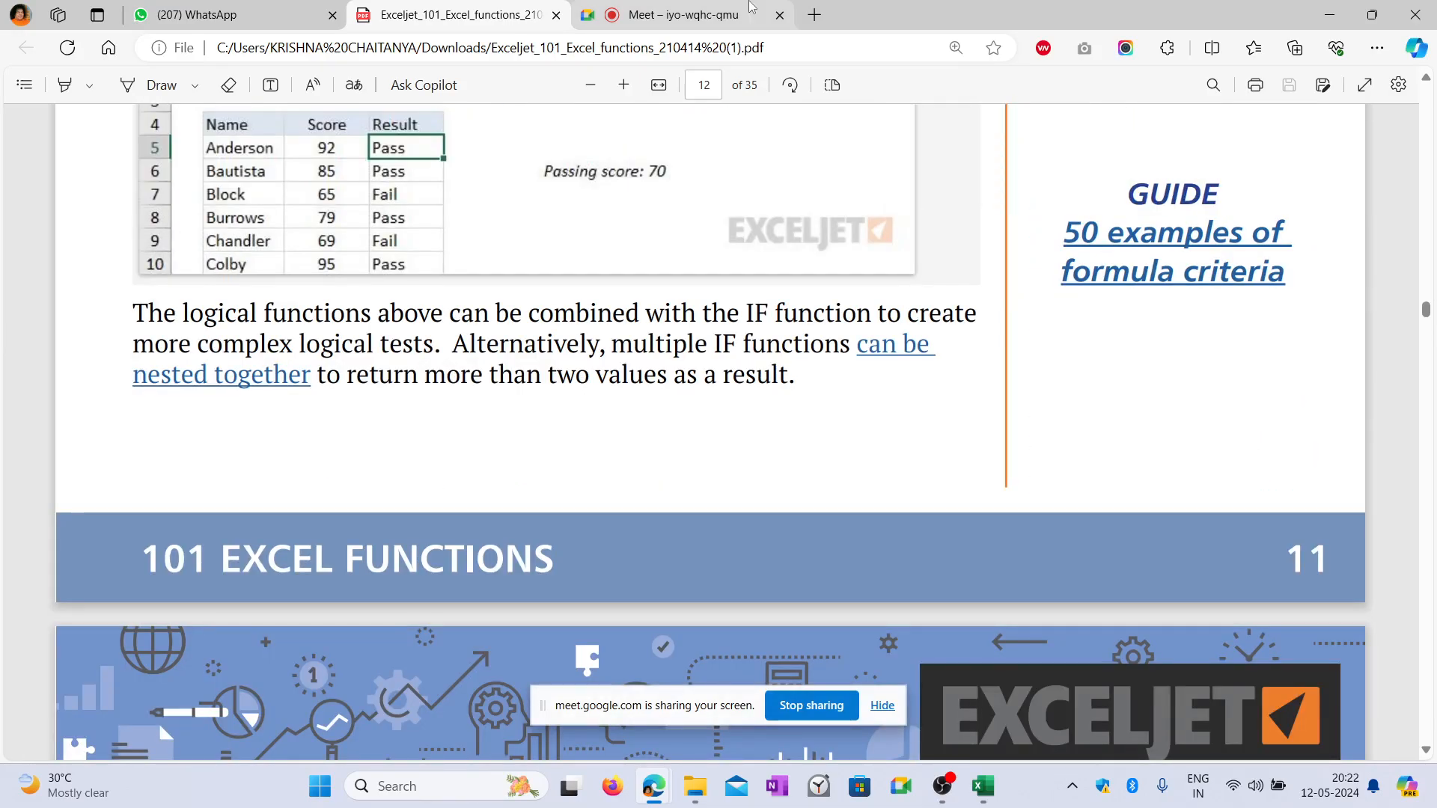
Open the Google Meet call, move the screen-sharing bar aside, and mute and unmute the microphone.
left_click(682, 15)
left_click_drag(669, 706, 1105, 653)
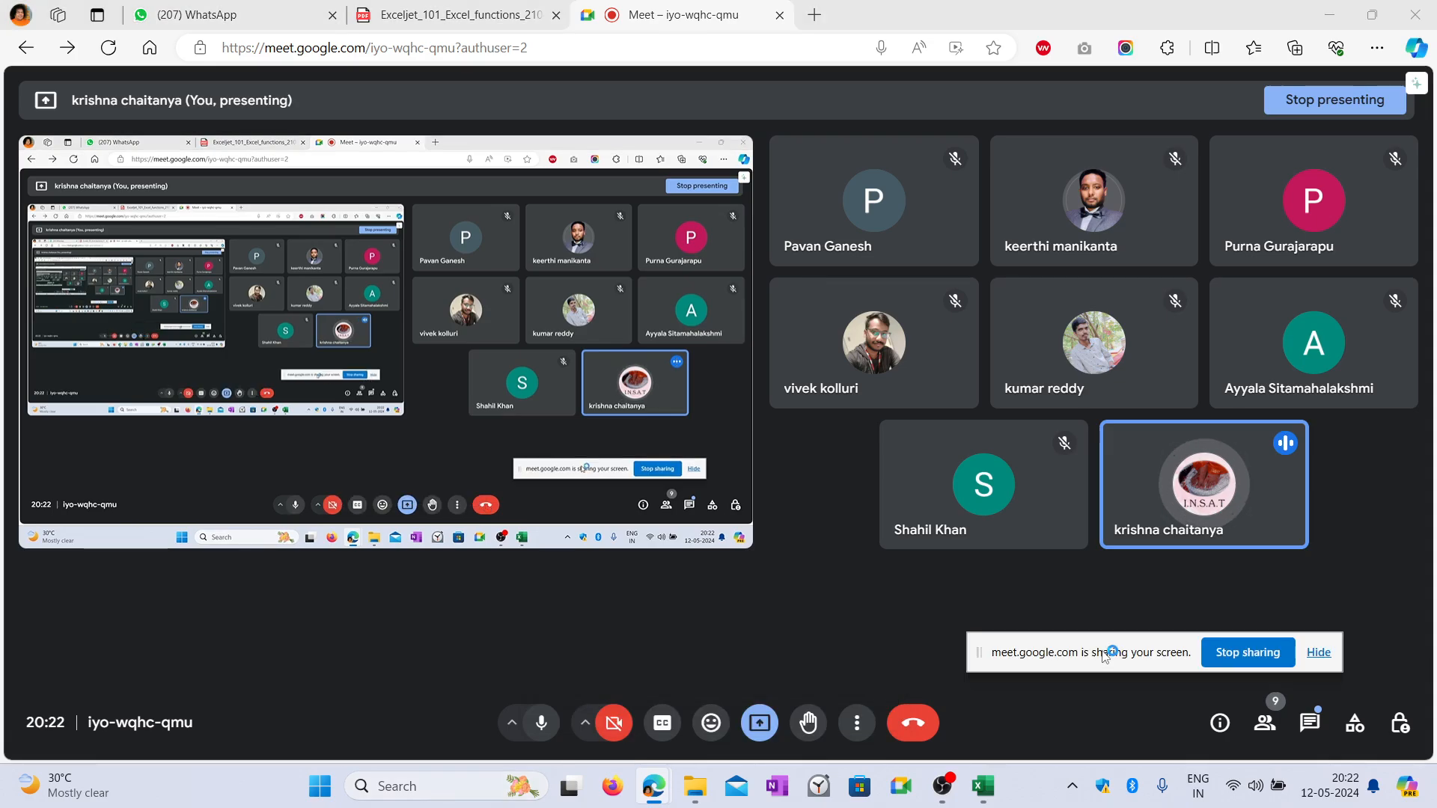
left_click(543, 722)
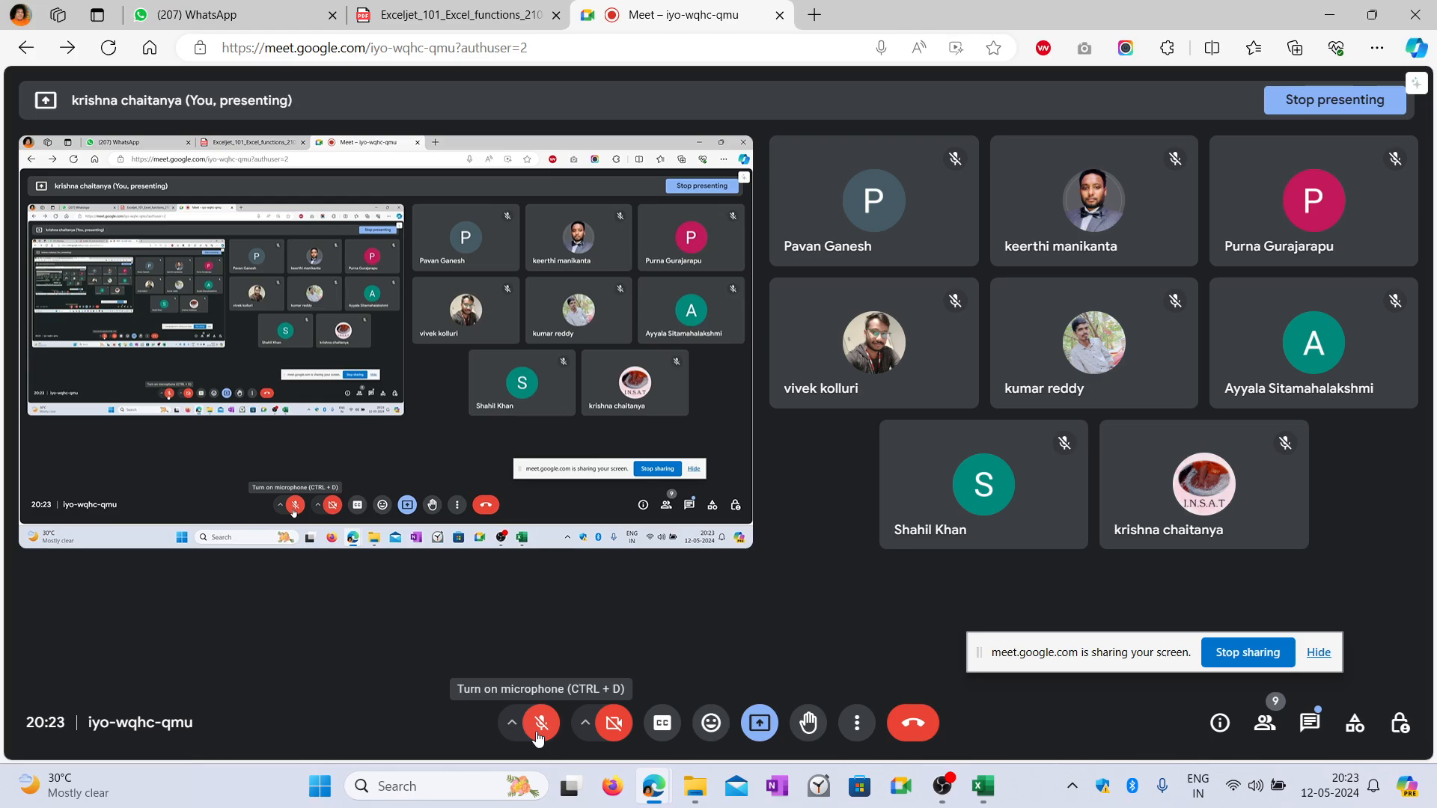
left_click(537, 733)
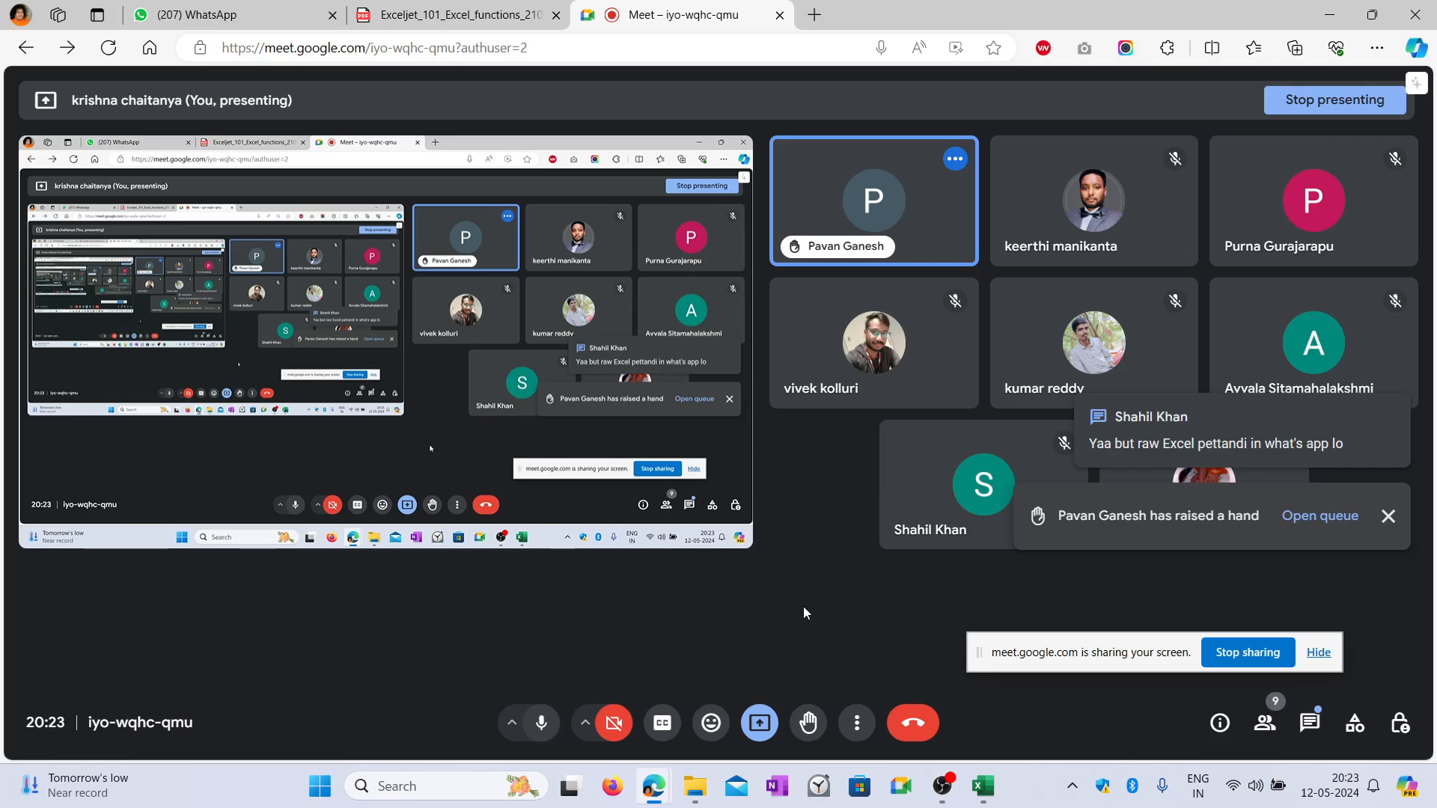
Switch back to Excel and enter a date of birth in the empty DOB cell G34.
key("alt+Tab")
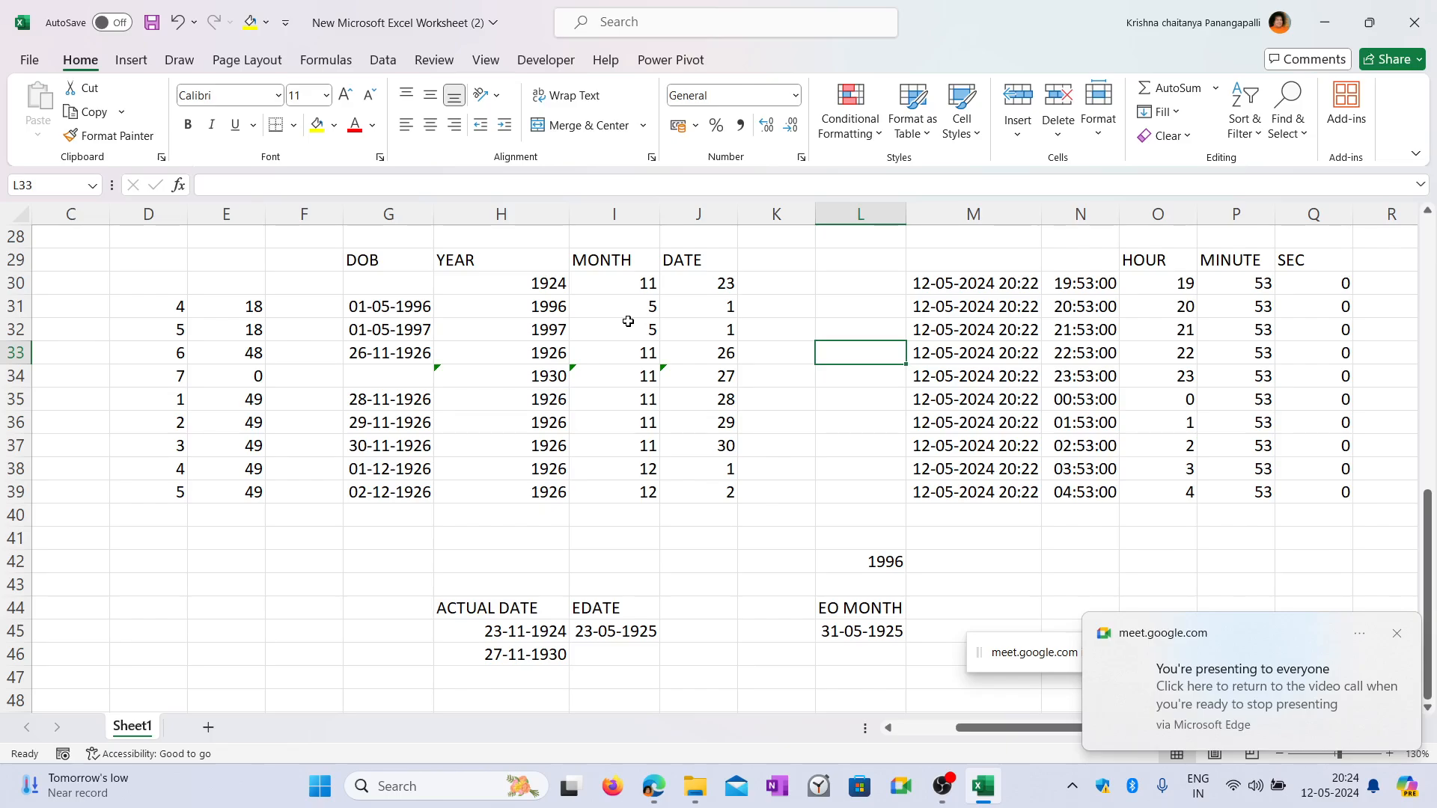
left_click(630, 311)
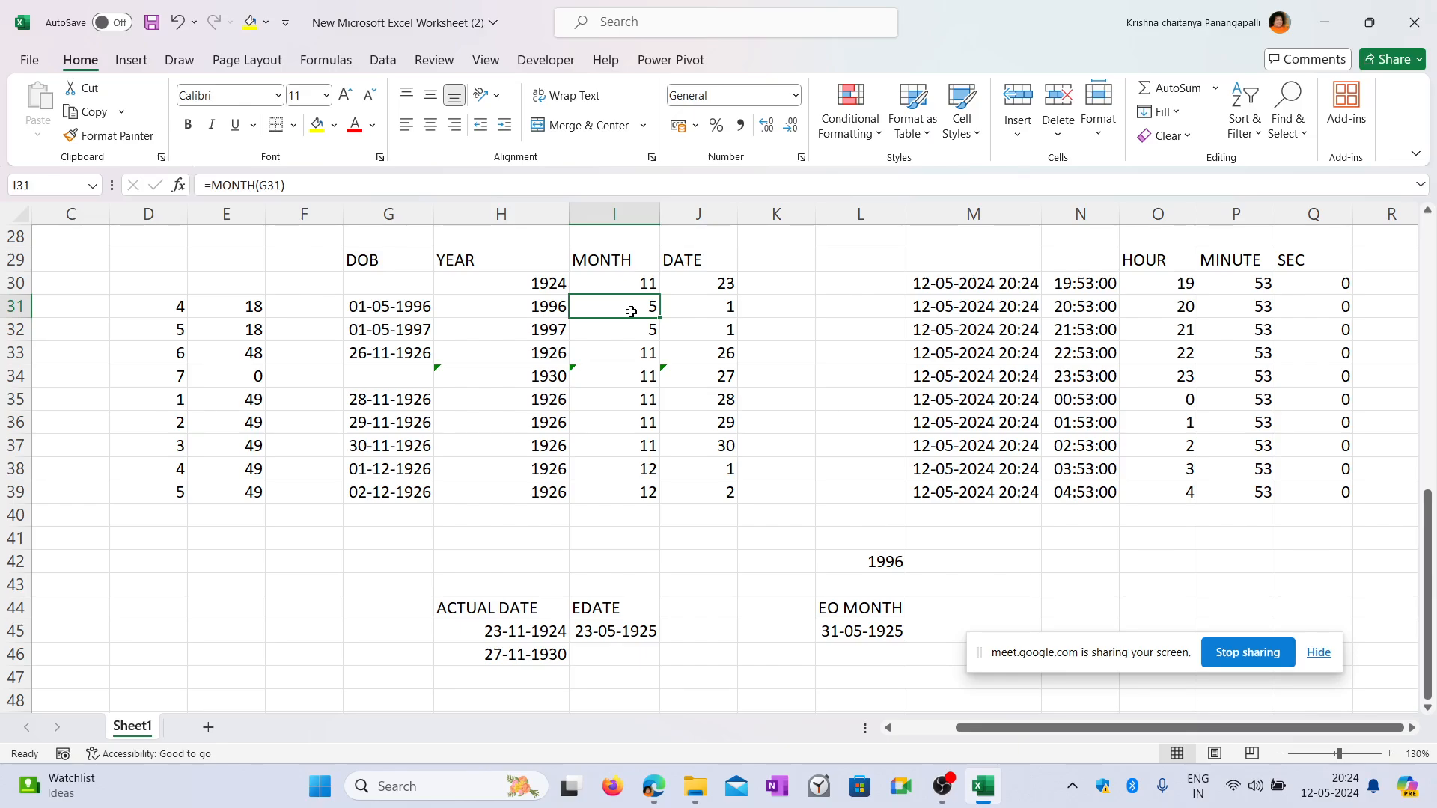
left_click(370, 375)
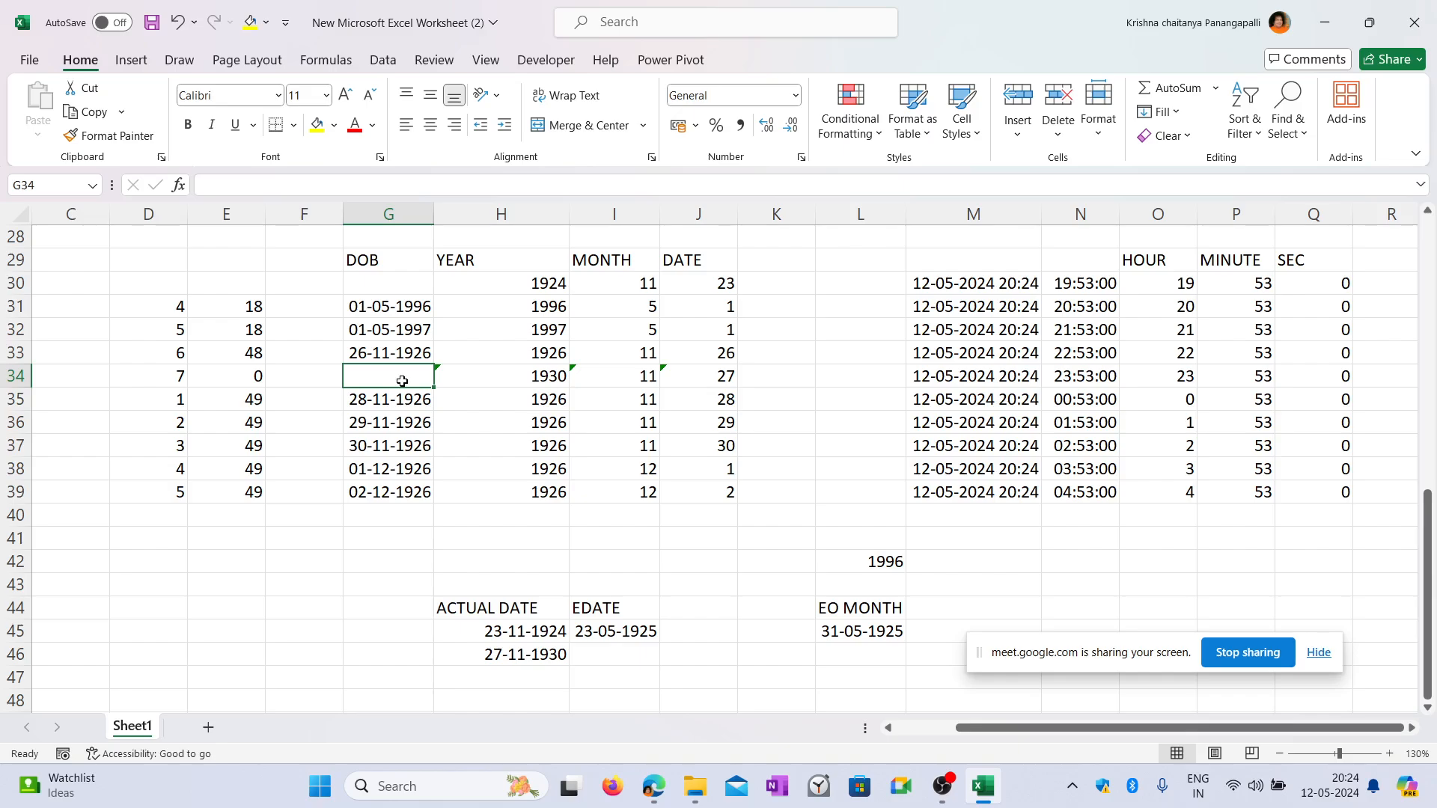
type("01-05-1996")
key("Return")
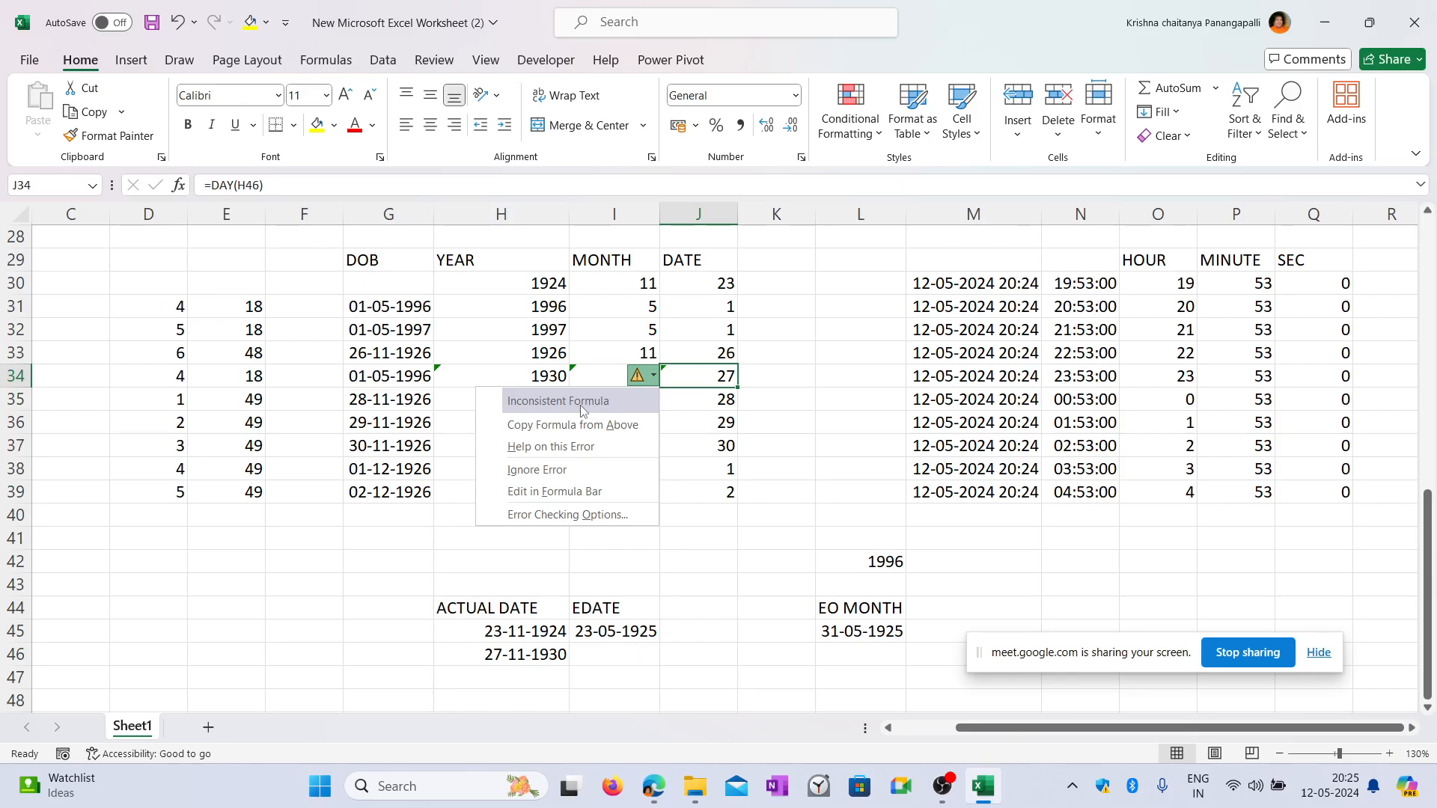
left_click(402, 378)
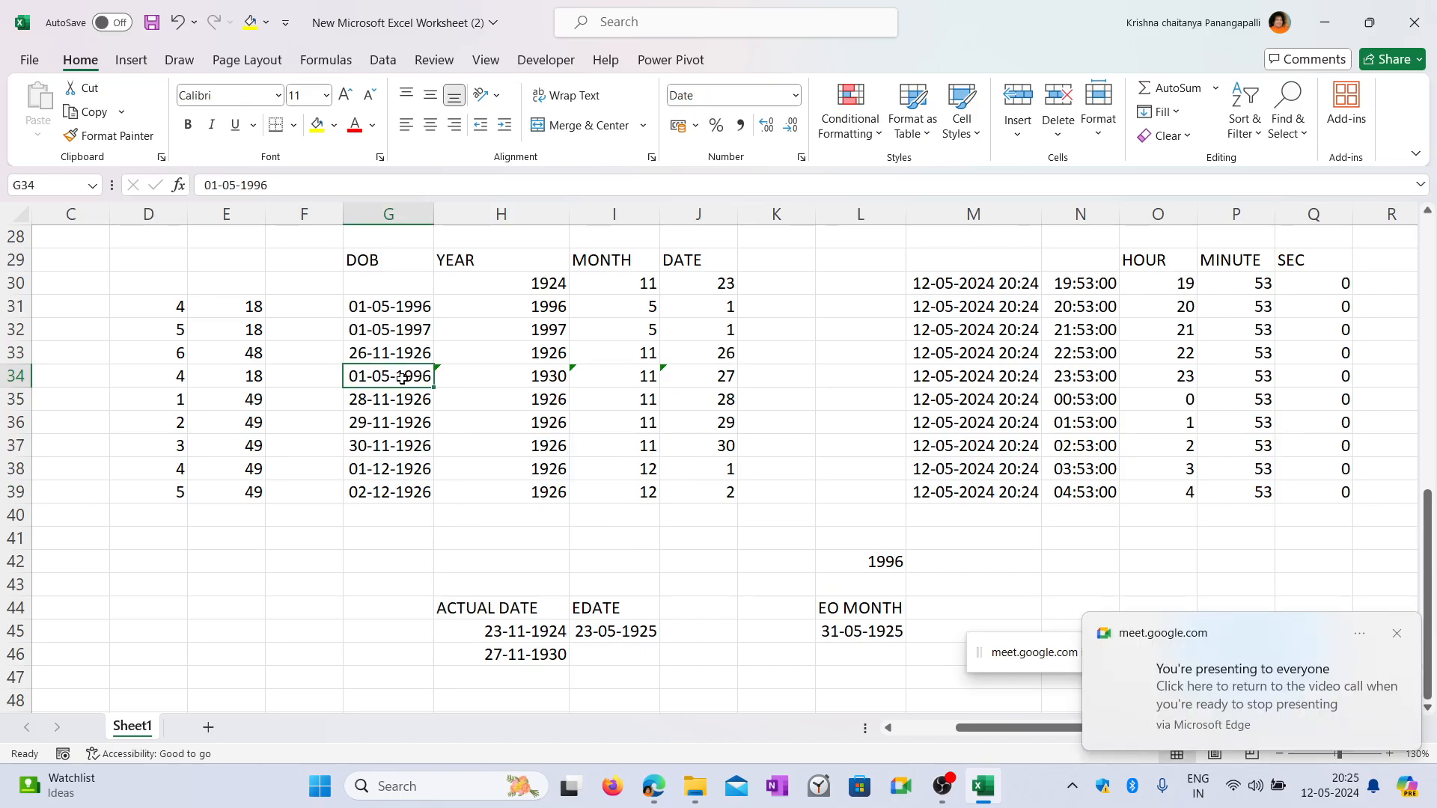
type("1/5")
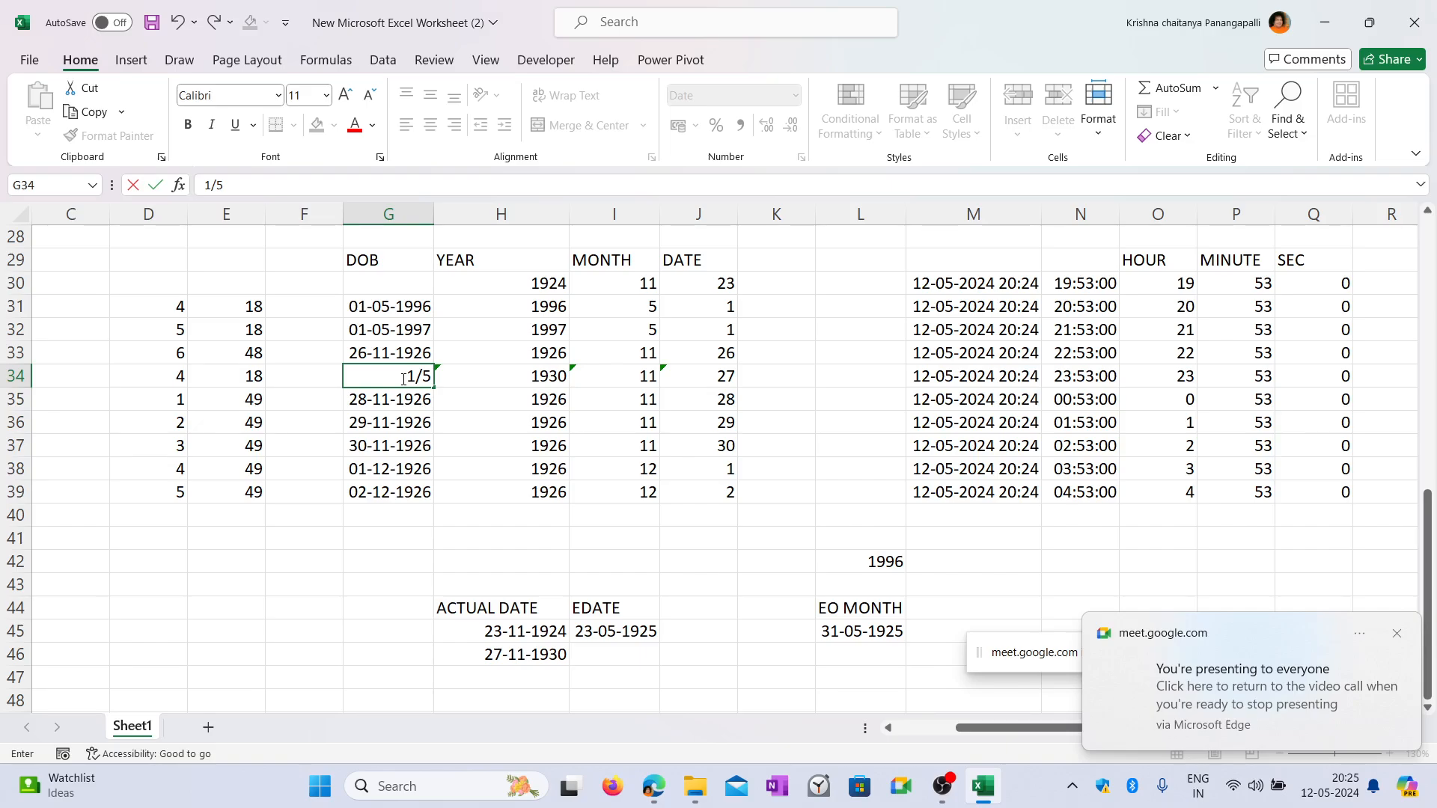
key("Tab")
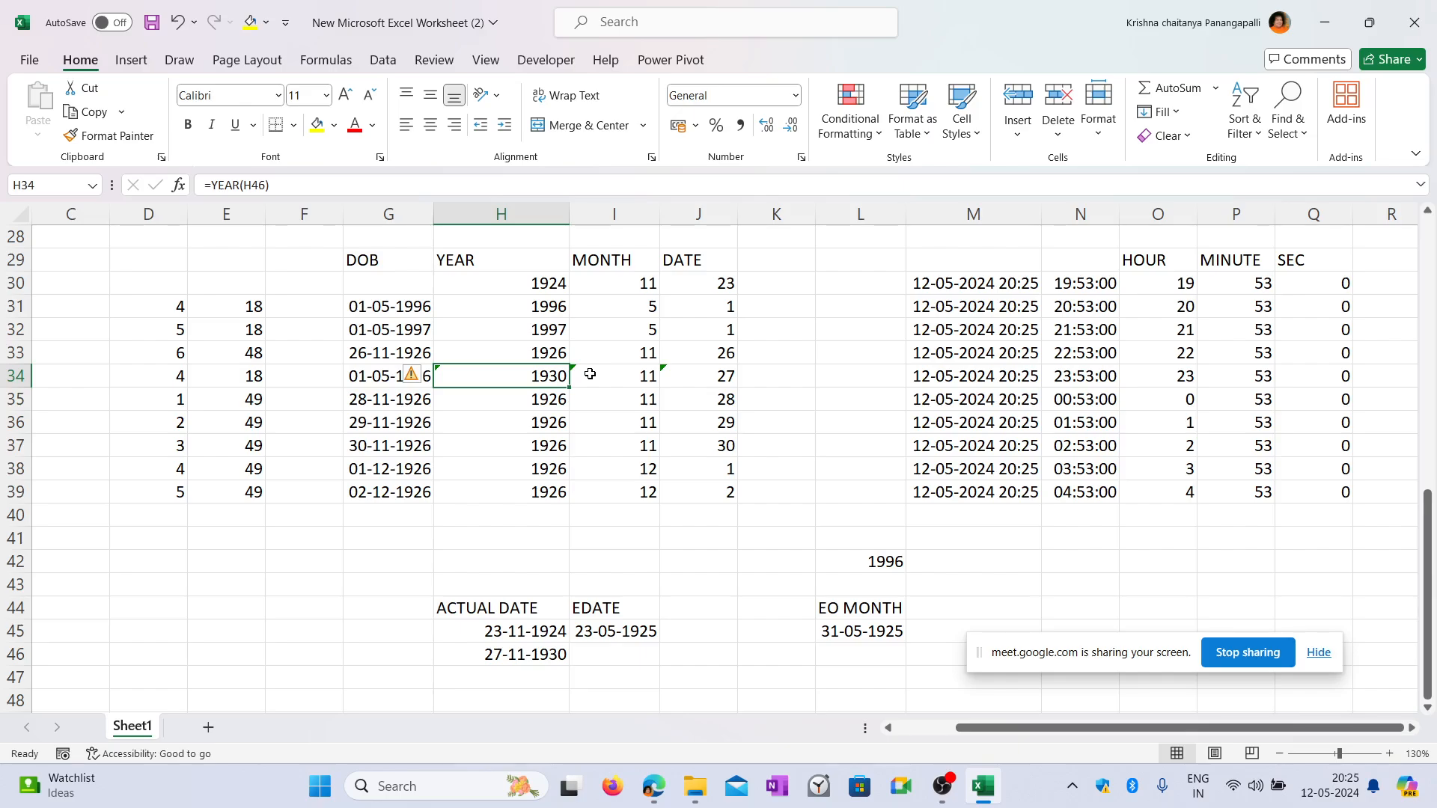
Try pointing the YEAR and MONTH formulas in row 34 to G34 and copying the DATE formula in J34 from above.
type("=YEAR(")
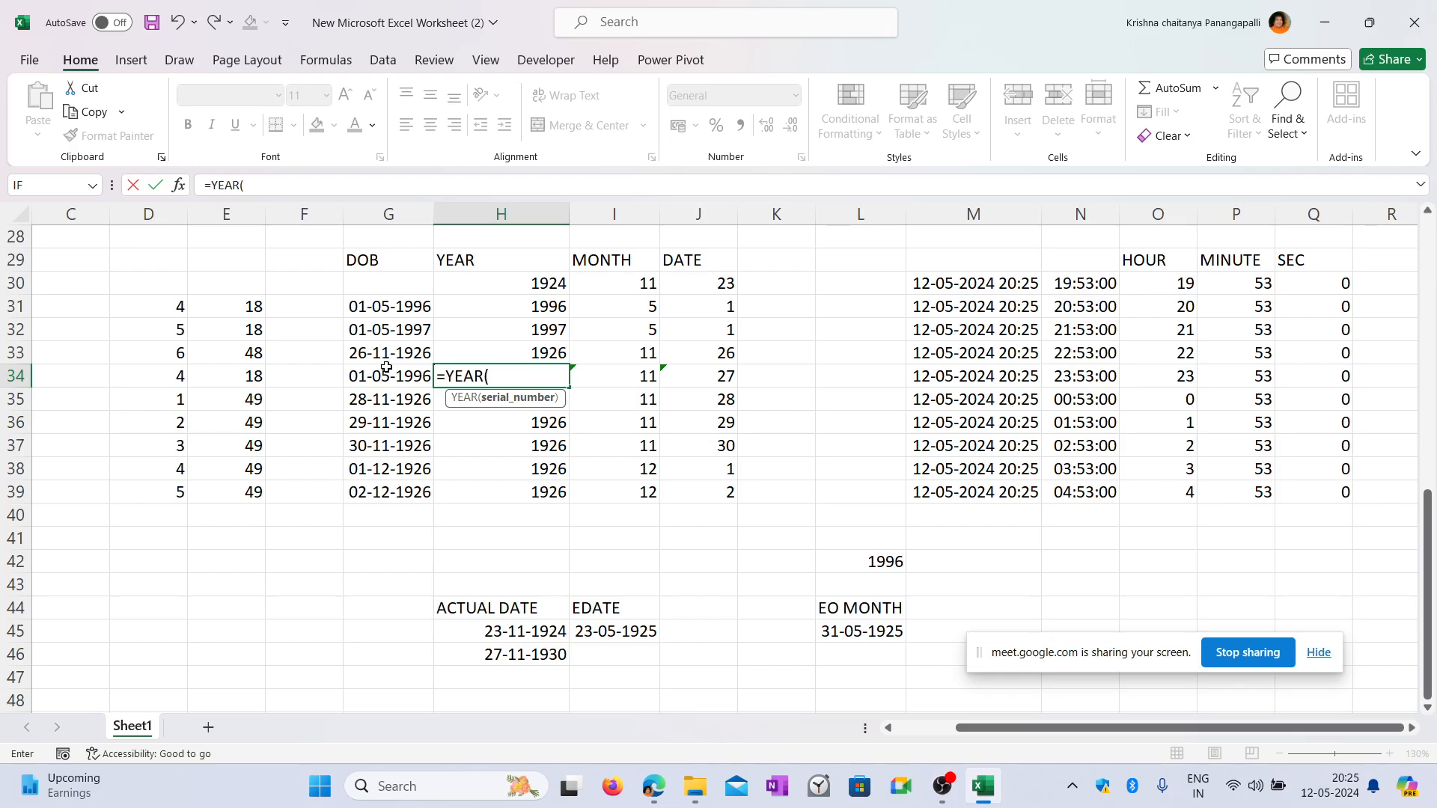
left_click(386, 367)
key("Tab")
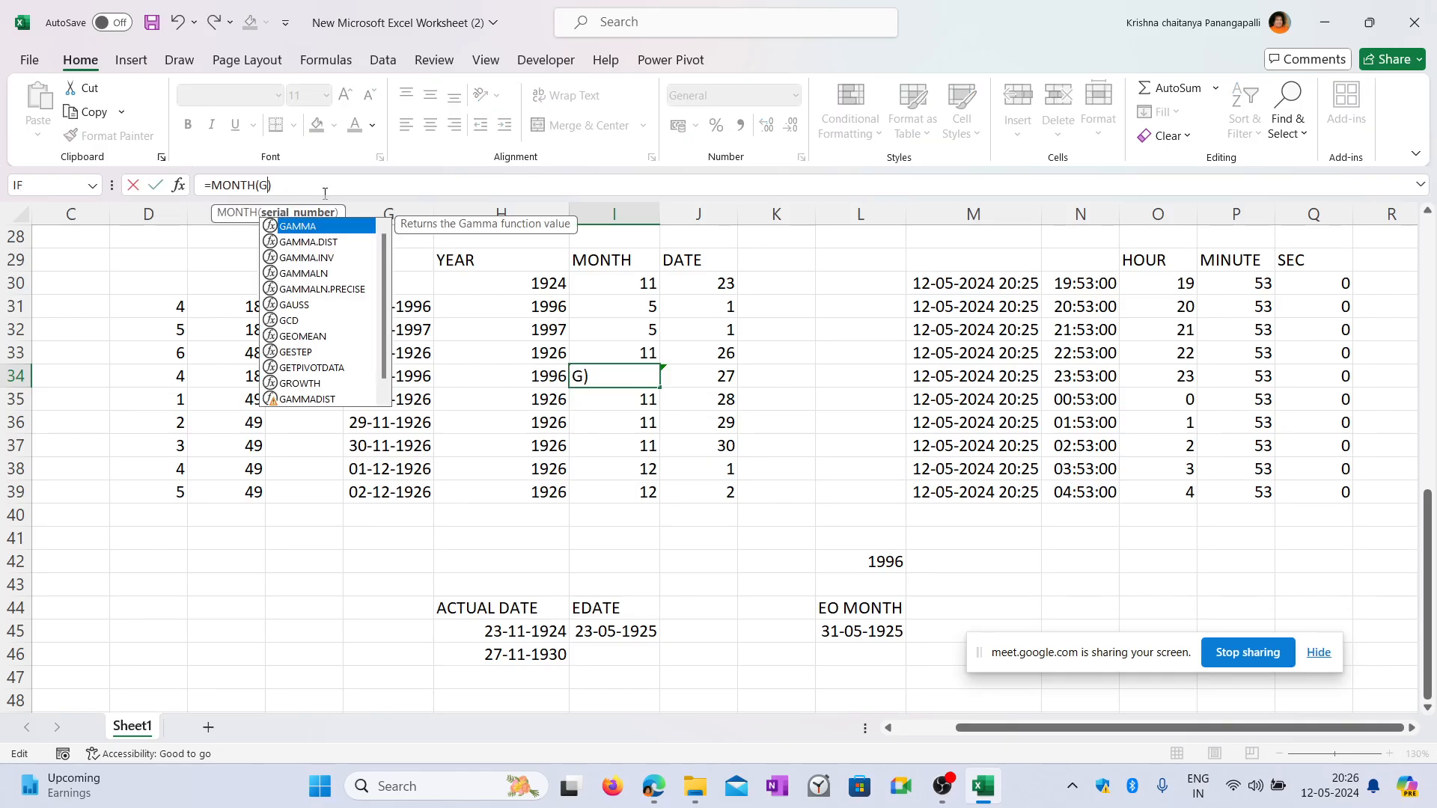
left_click(695, 375)
left_click(653, 379)
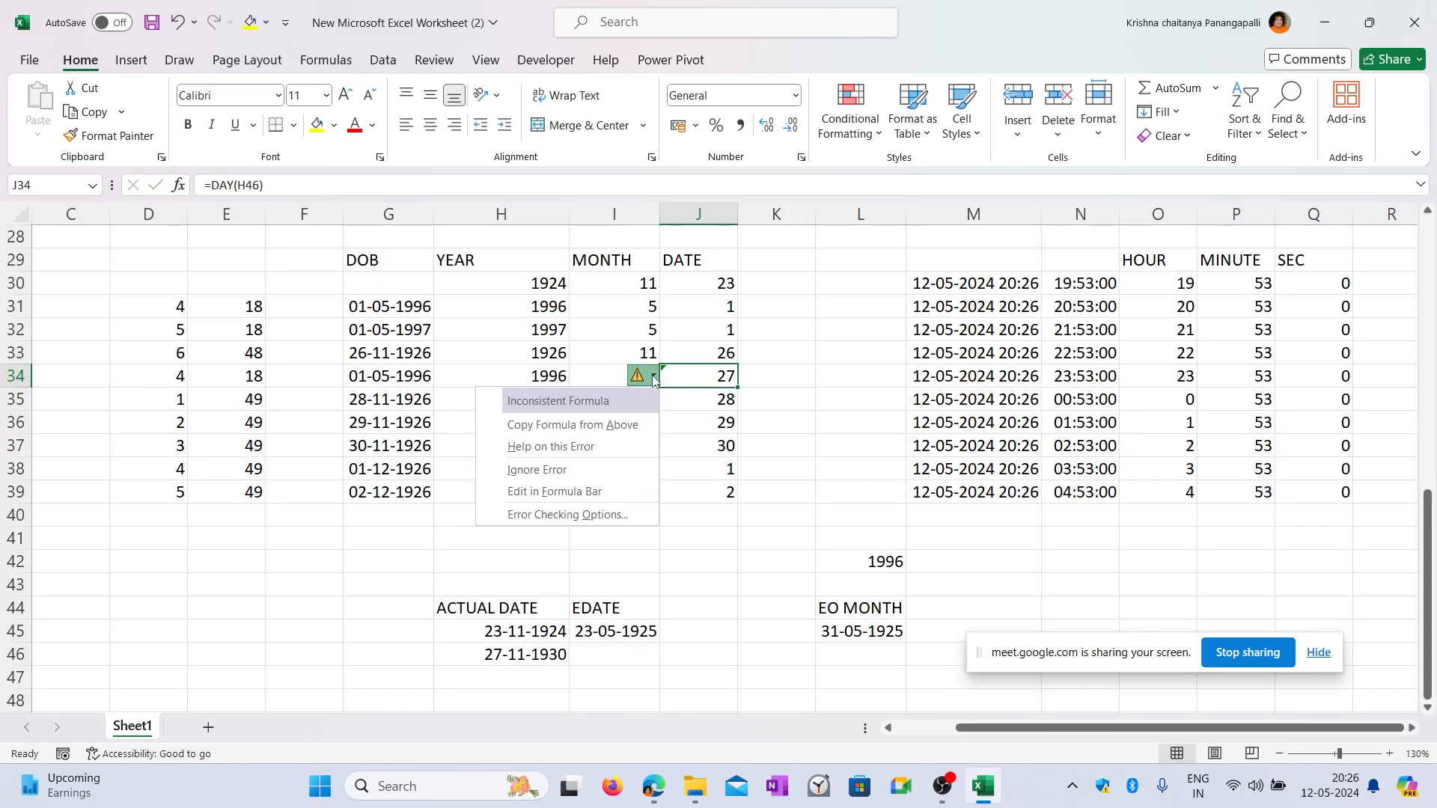
left_click(598, 424)
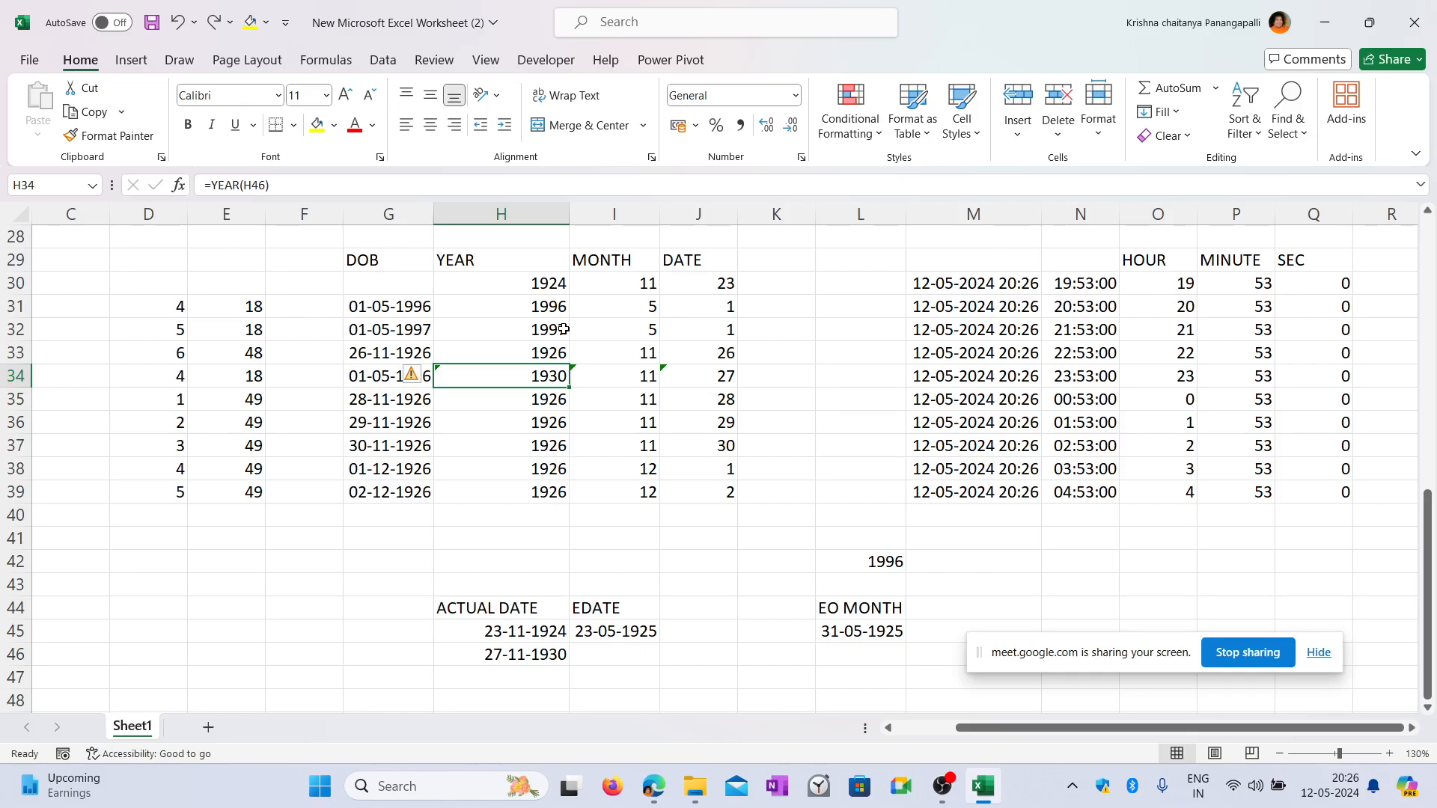
Correct the inconsistent YEAR, MONTH and DATE formulas in H34:J34 by copying the formula from above.
left_click(431, 374)
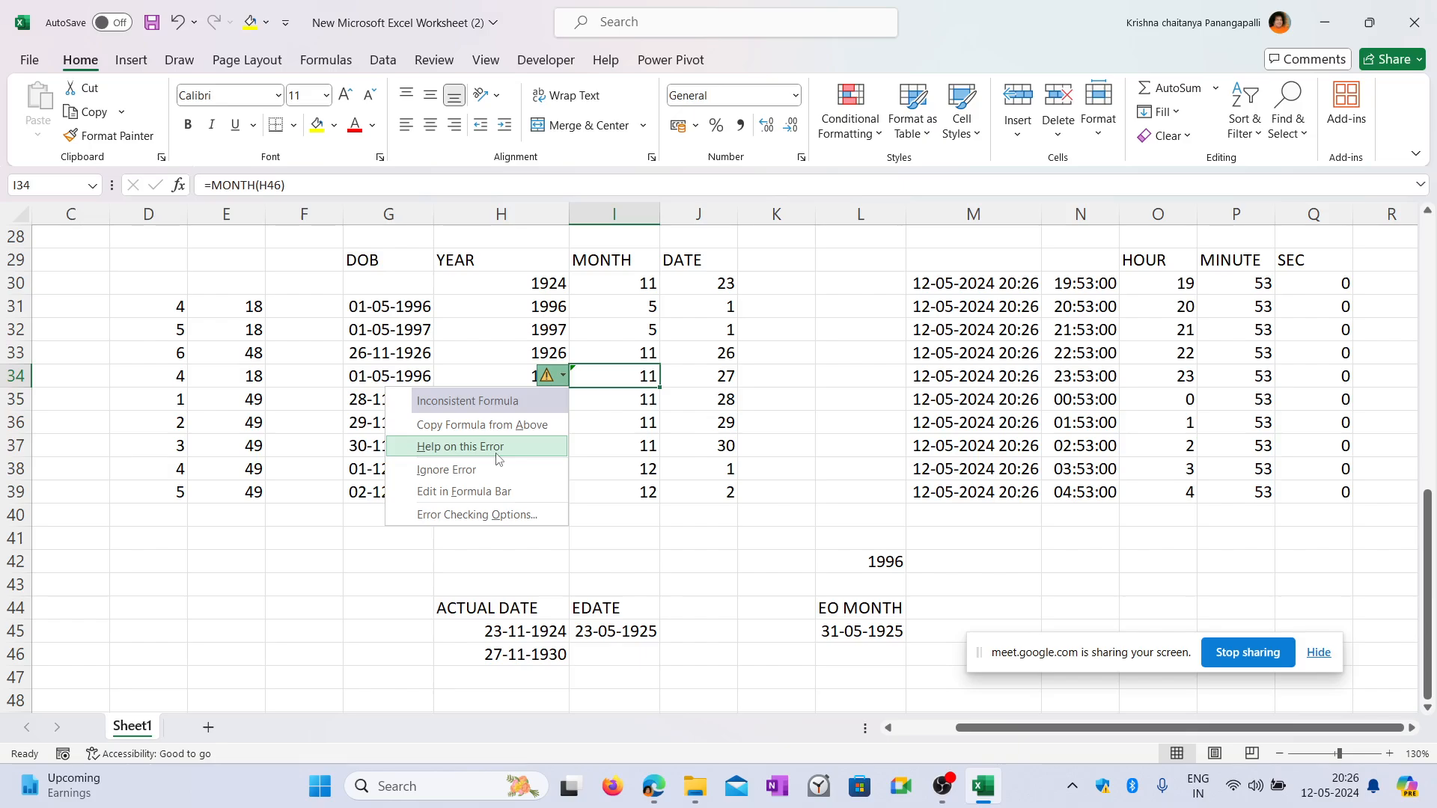
left_click(482, 424)
left_click(711, 381)
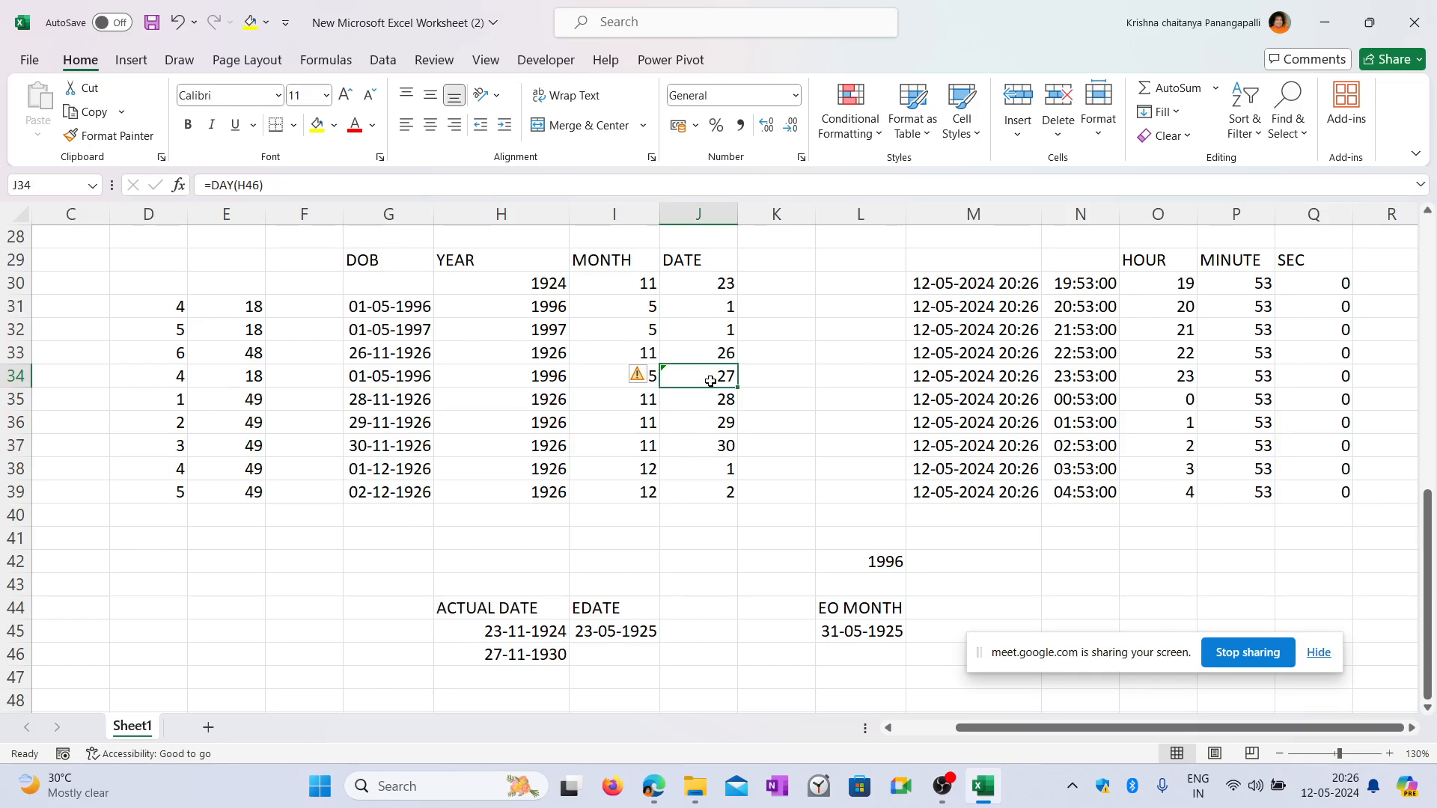
left_click(641, 374)
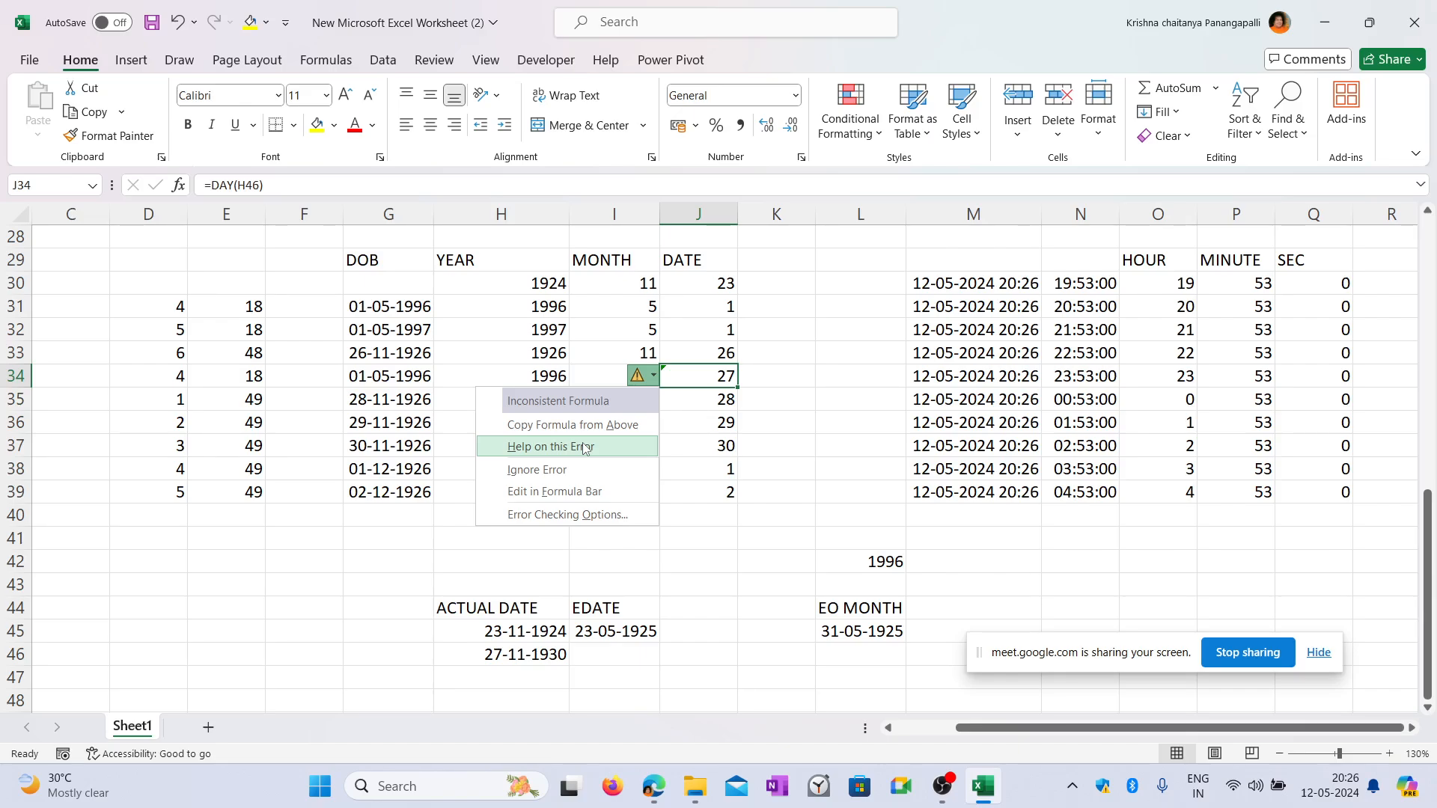
left_click(585, 447)
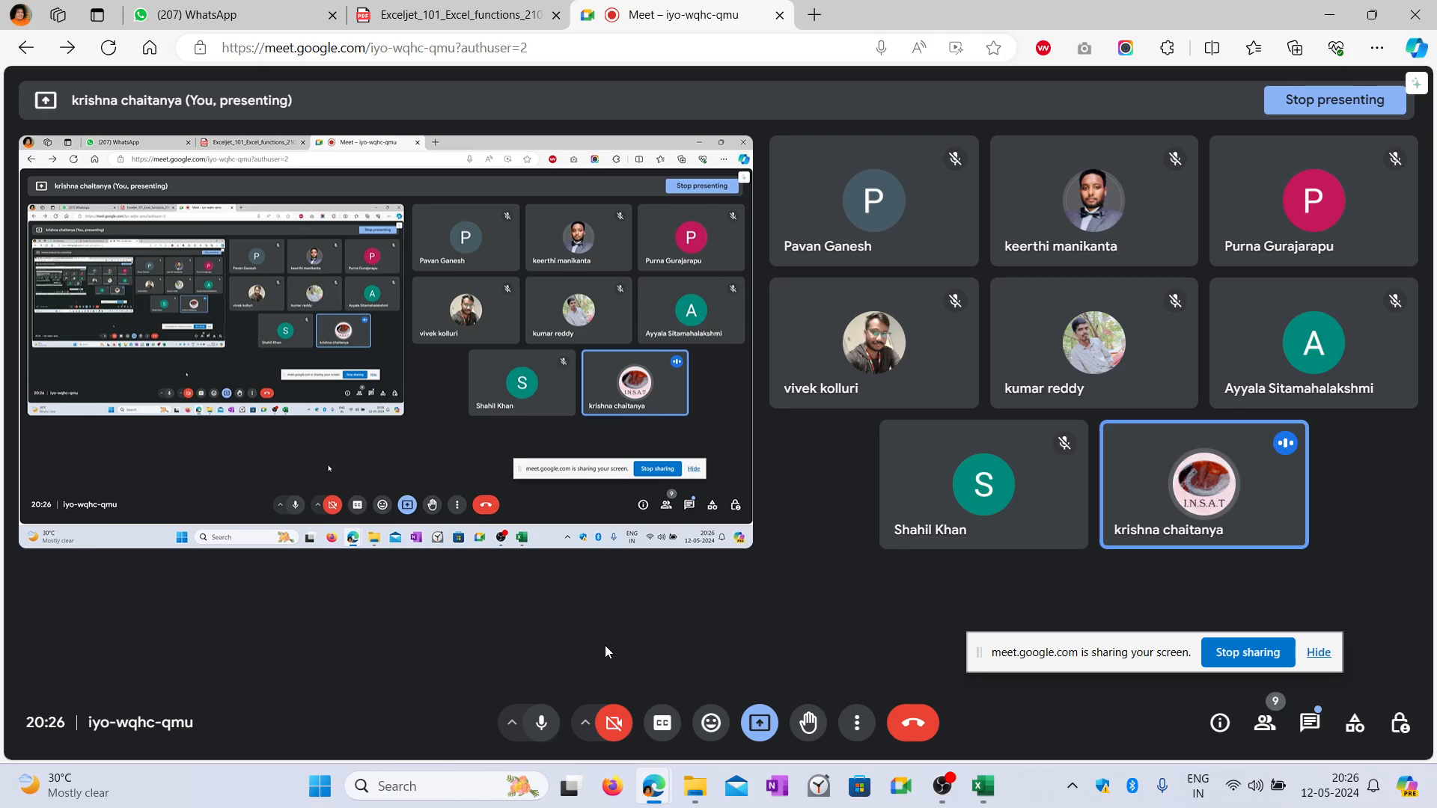
Return to Excel from the call and replace the date of birth in G31 with a person's name.
key("alt+Tab")
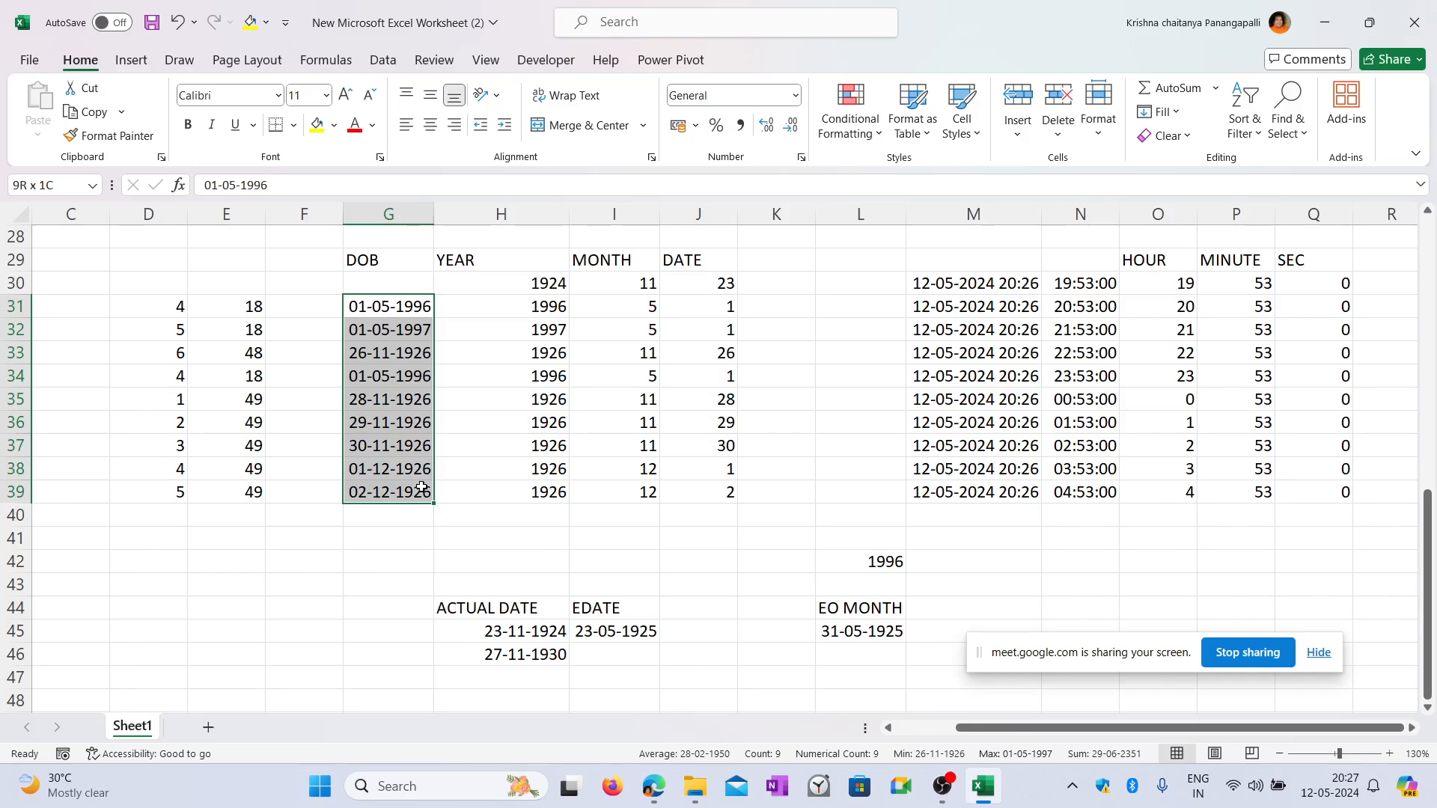
left_click(384, 313)
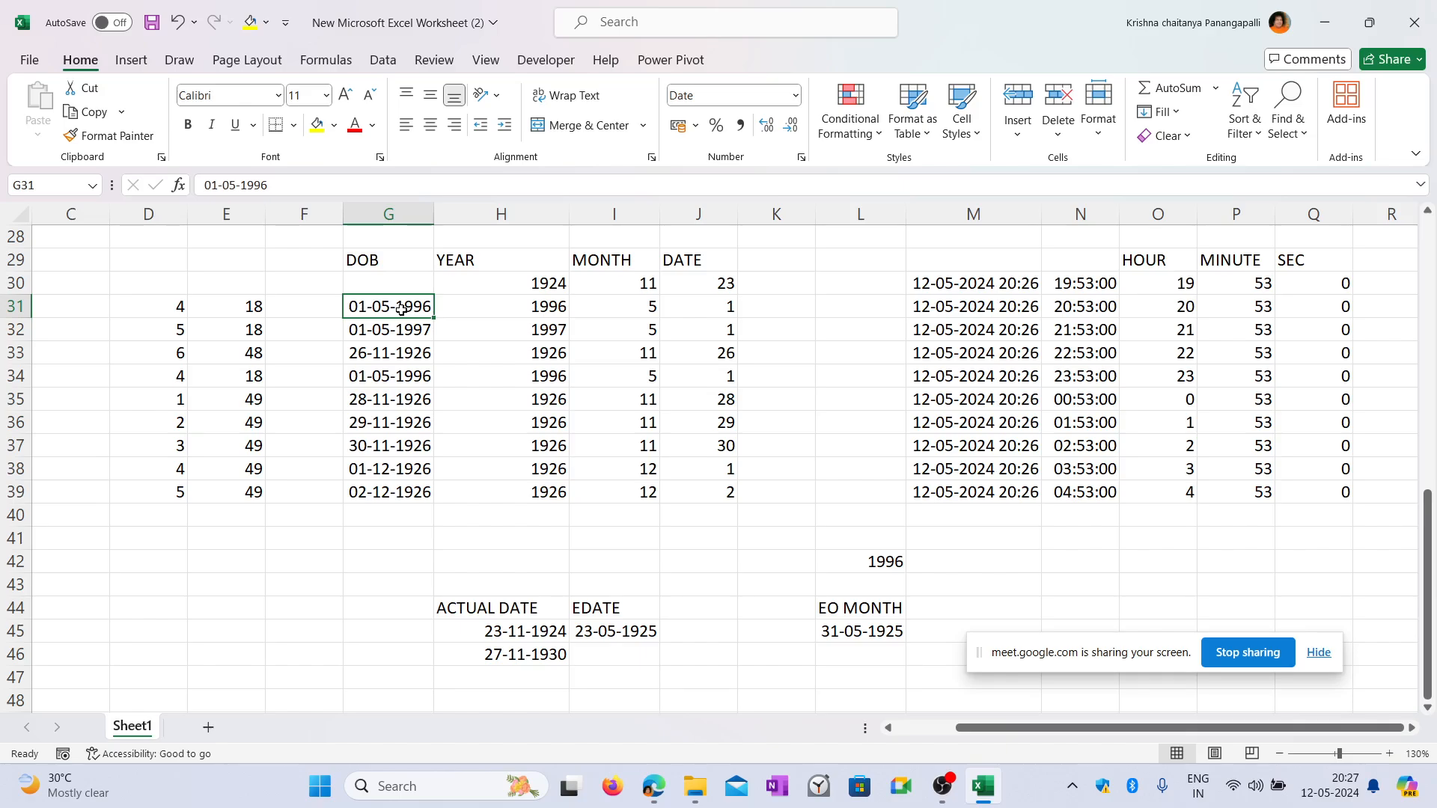
type("CH")
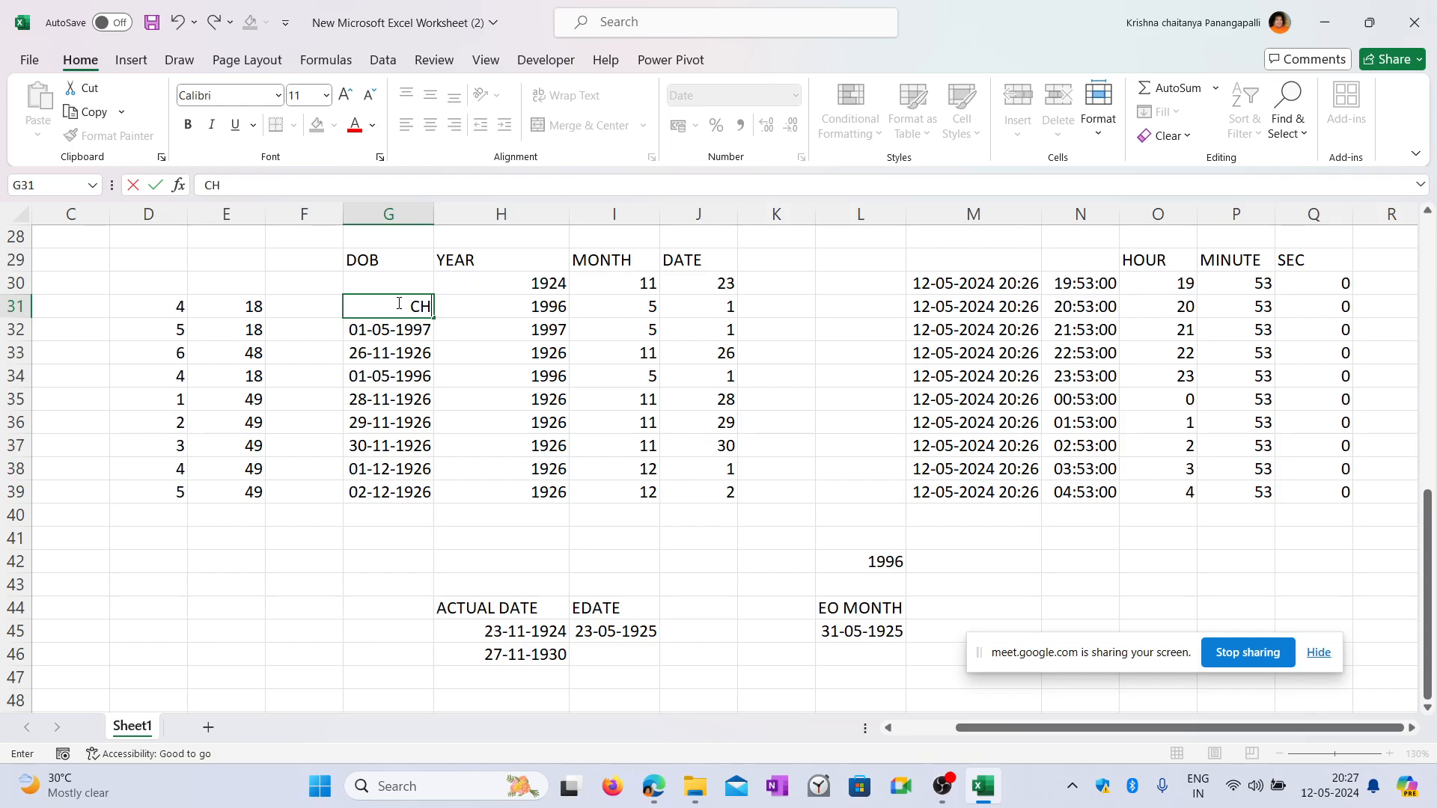
key("BackSpace")
key("BackSpace")
type("GANESH")
key("Return")
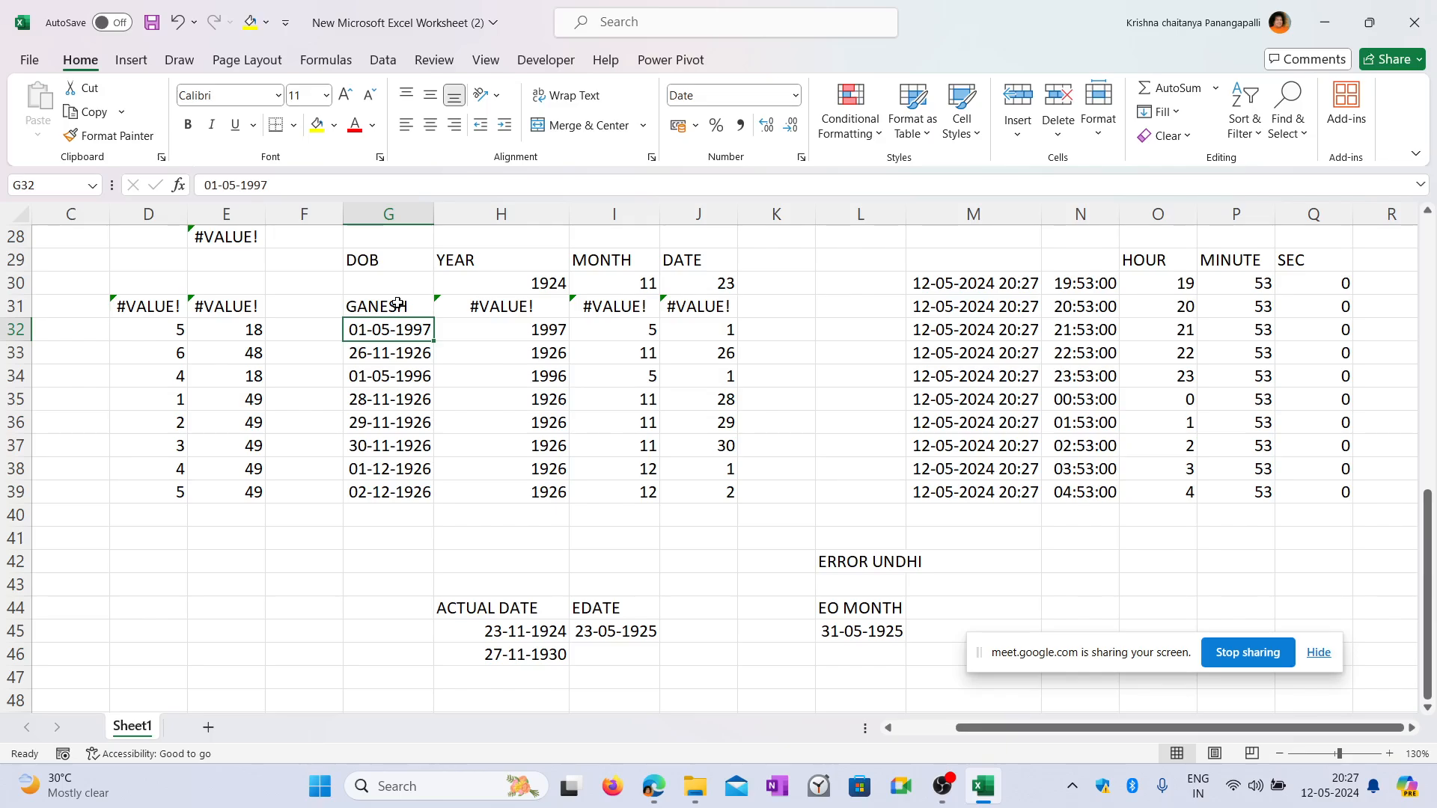
Inspect the YEAR formula error in H31 through its error-checking options, open the help on this error, and close it.
left_click(796, 351)
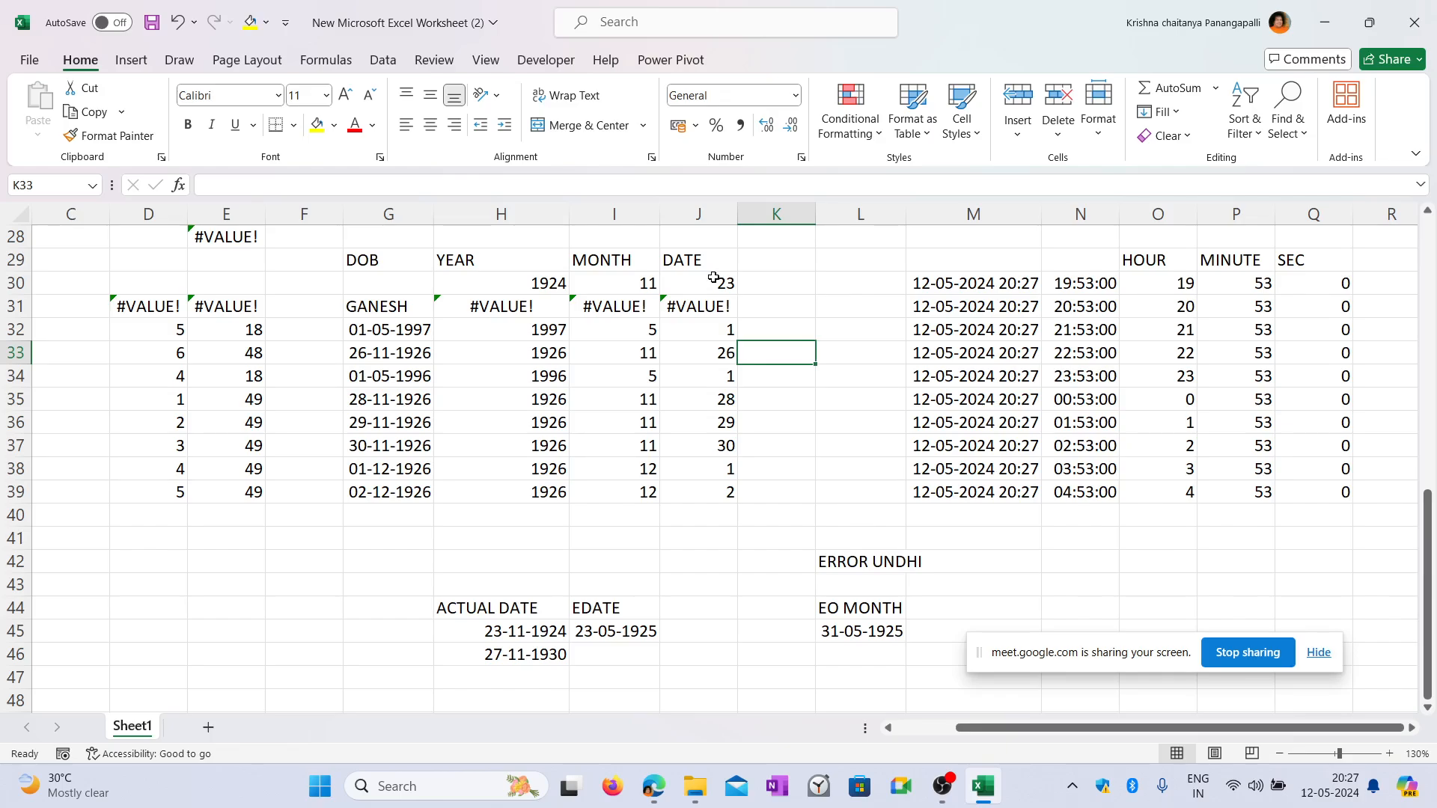
left_click(523, 307)
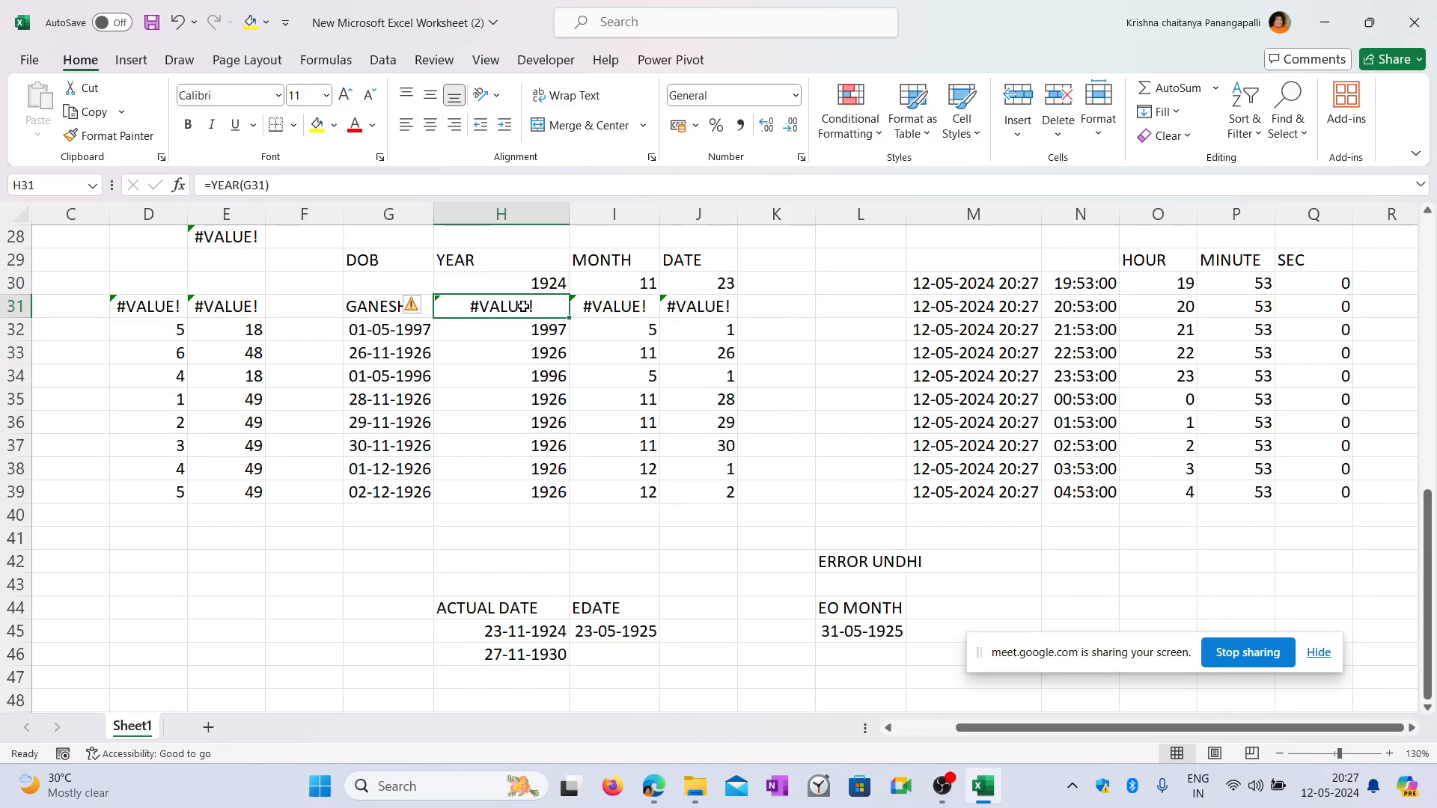
left_click(411, 306)
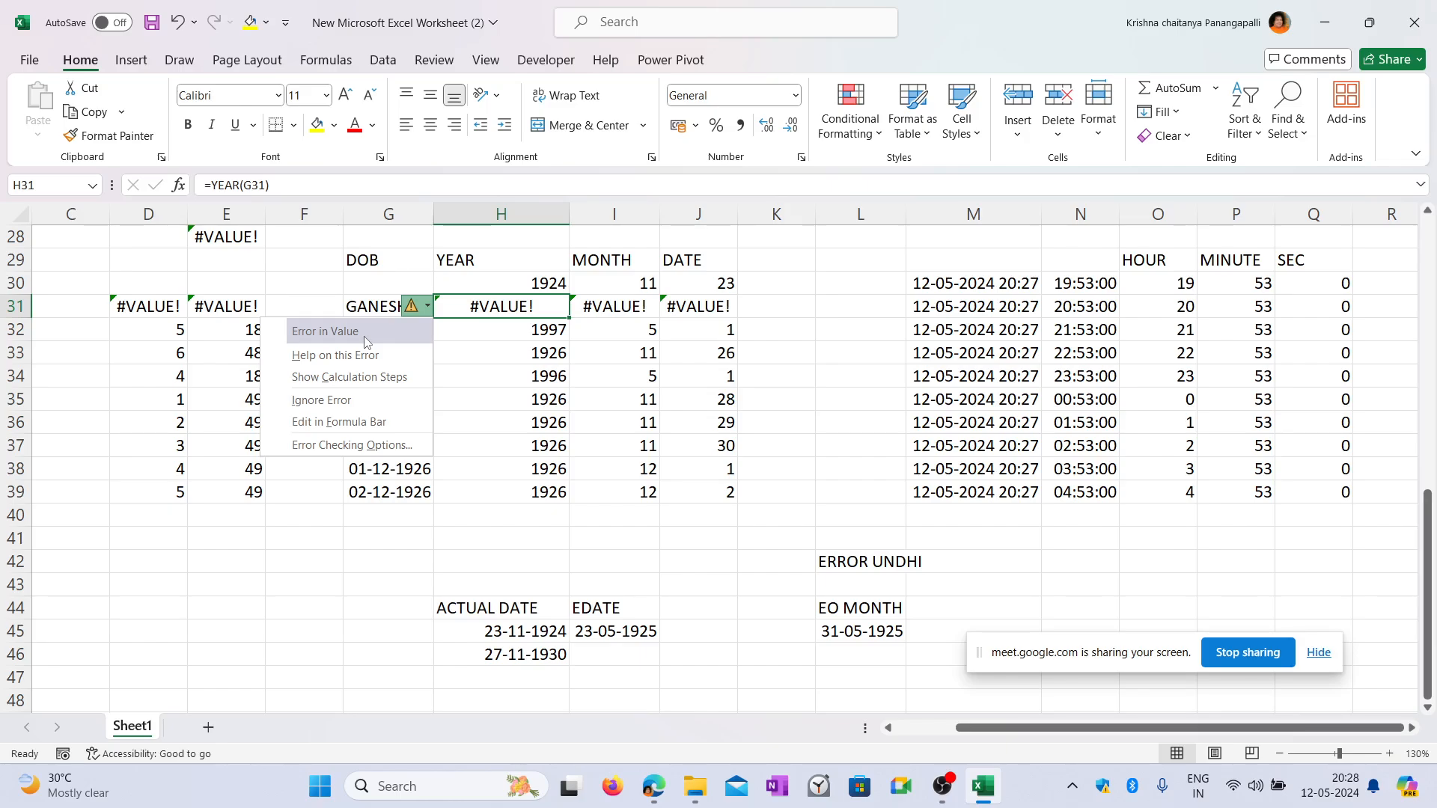
left_click(352, 354)
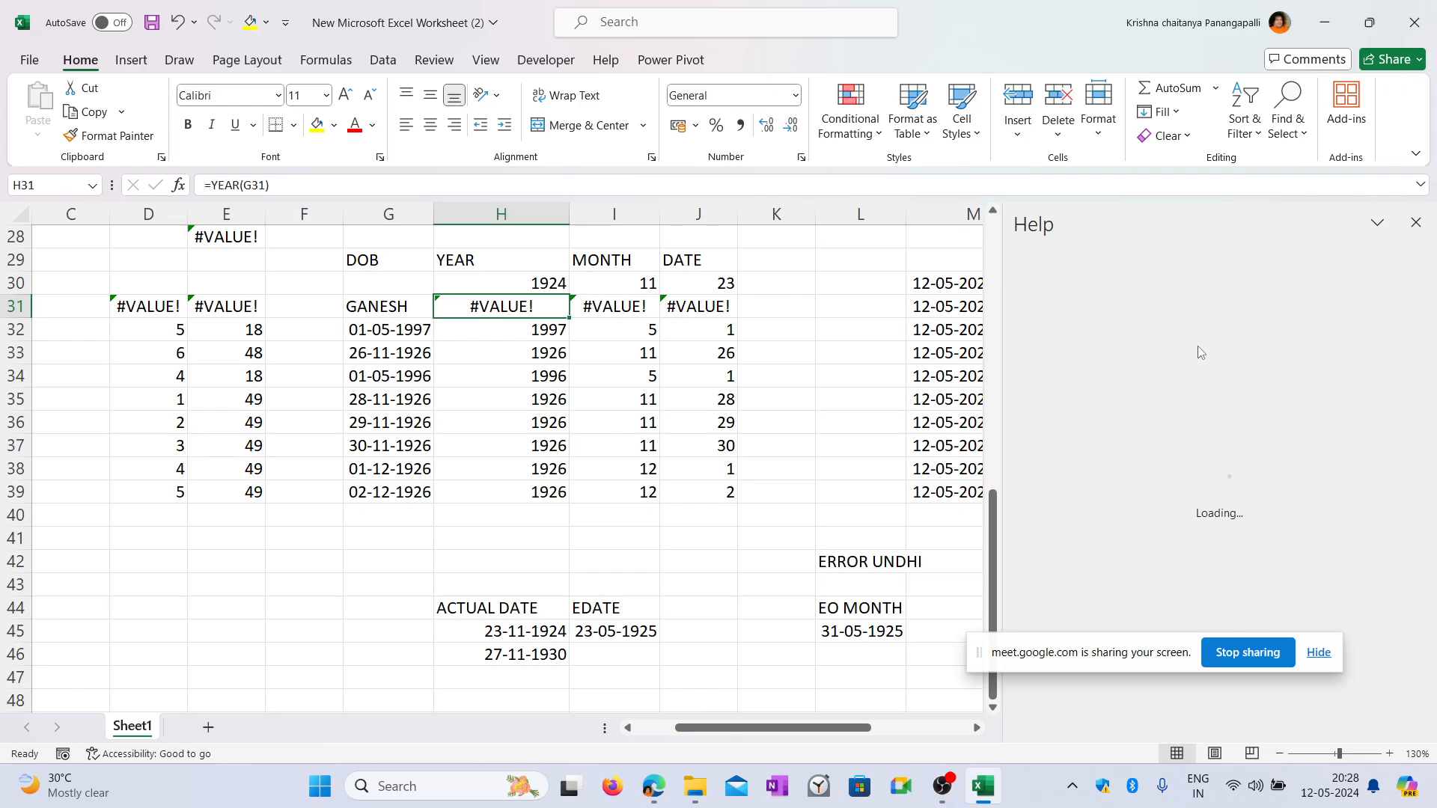
left_click(1414, 223)
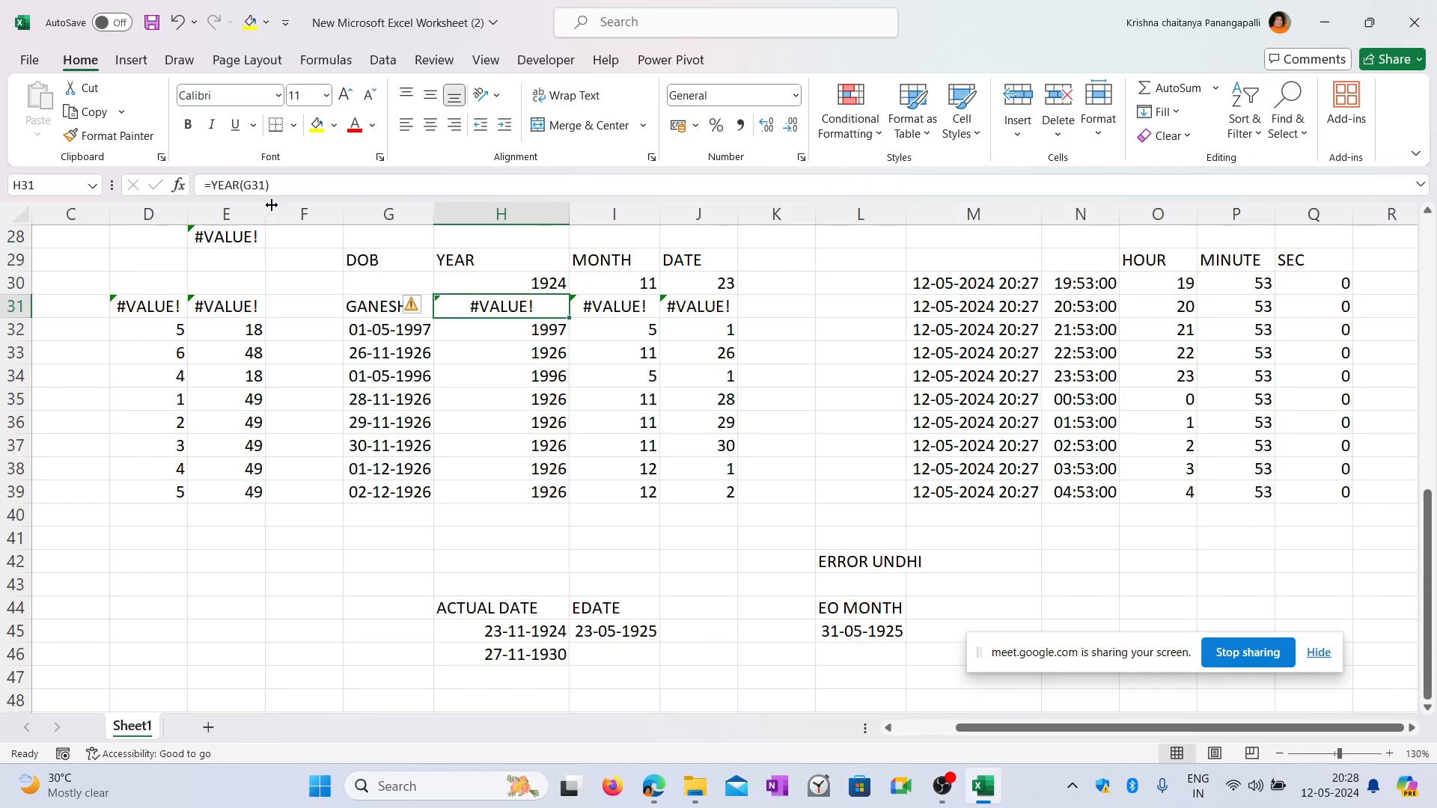
Compare the text in G31 with the YEAR formula in H31 and replace the text in G31 with a date of birth.
left_click(364, 309)
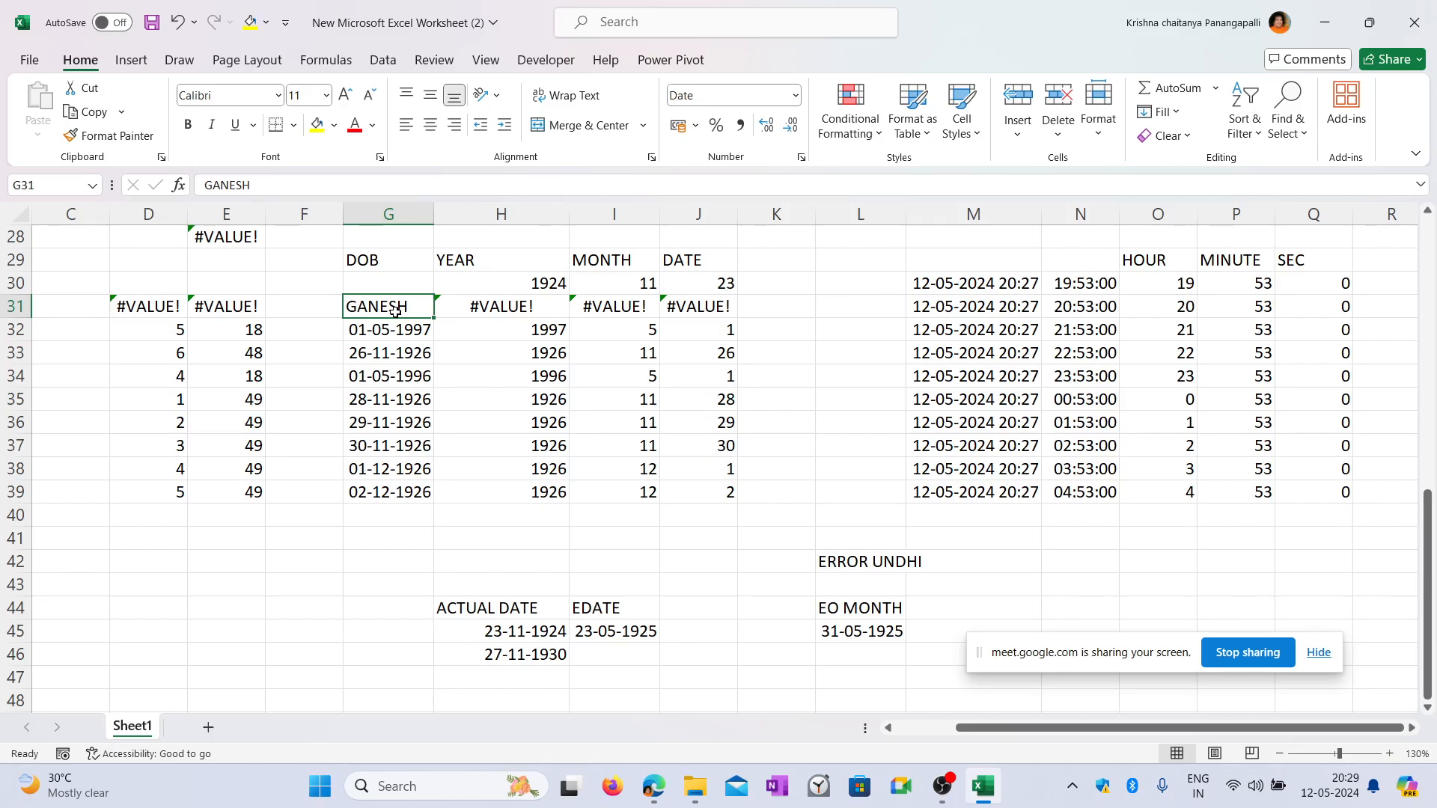
left_click(535, 310)
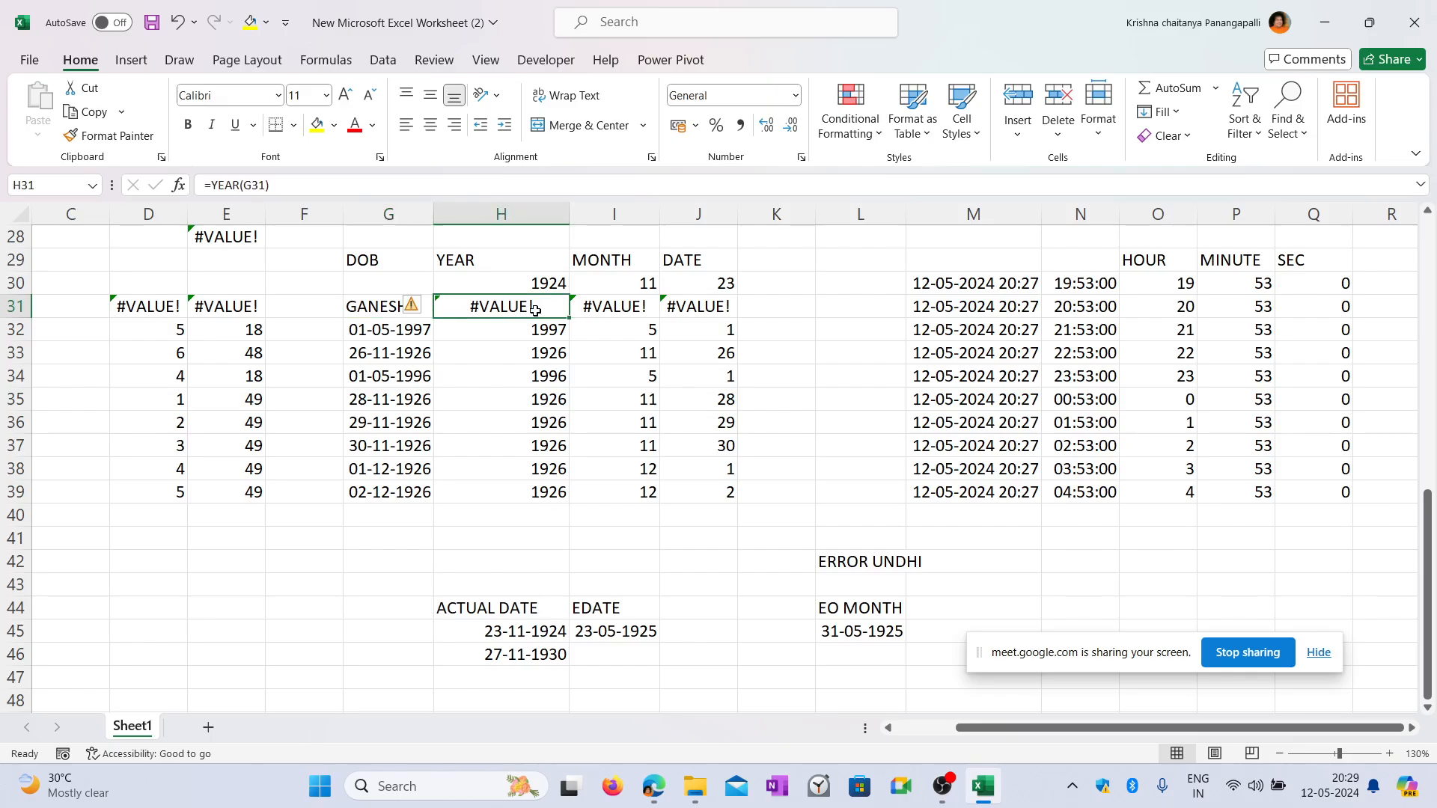
left_click(396, 305)
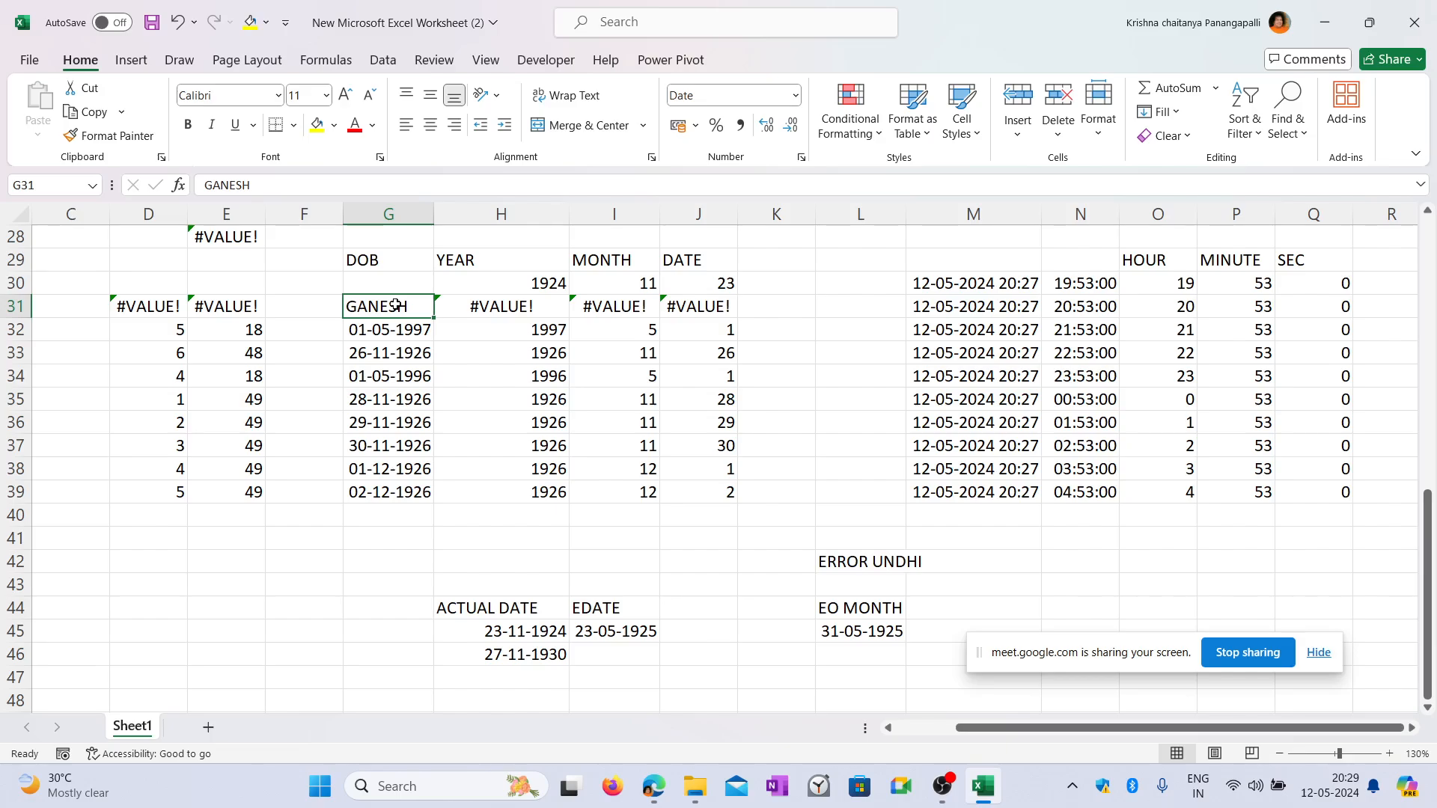
type("2/1/2001")
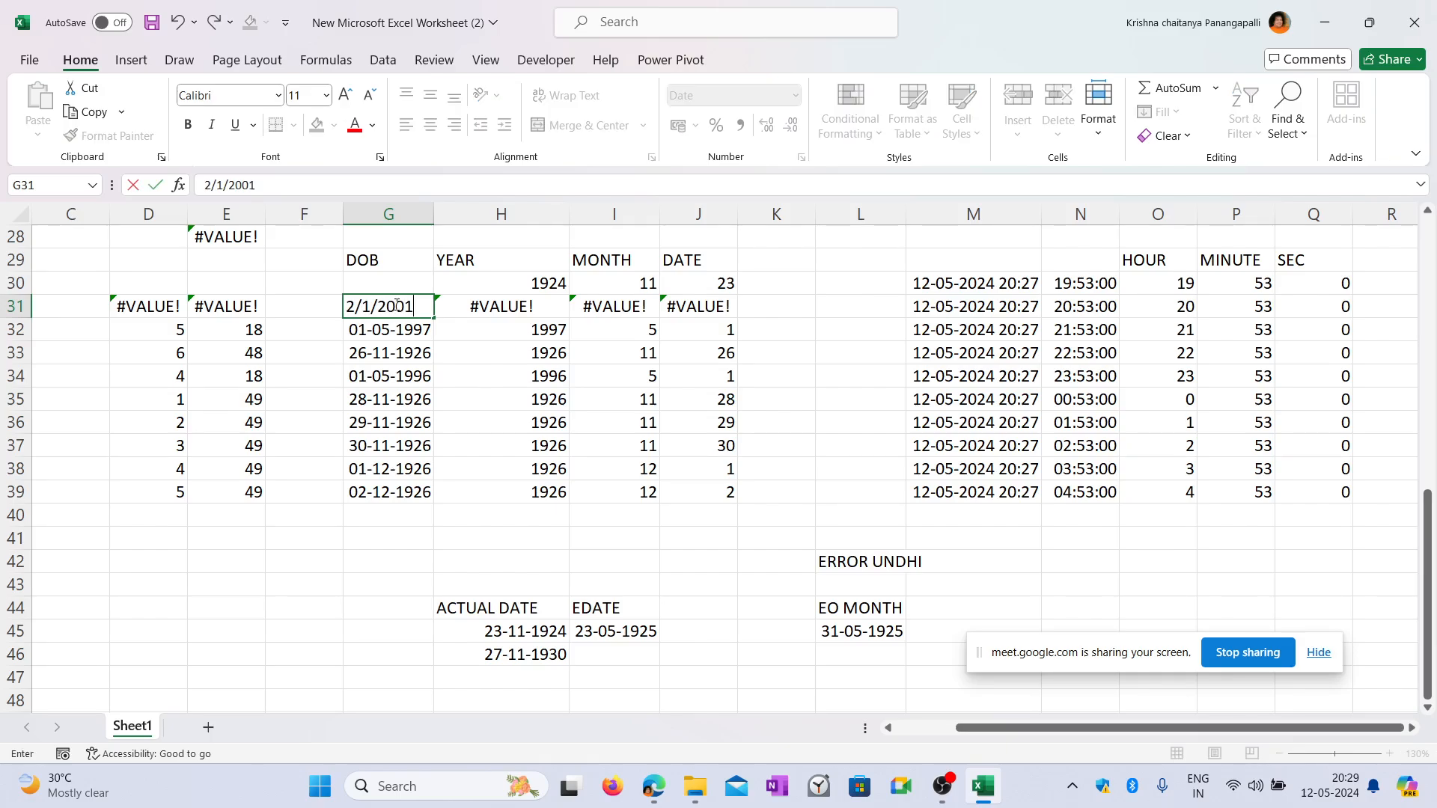
key("Return")
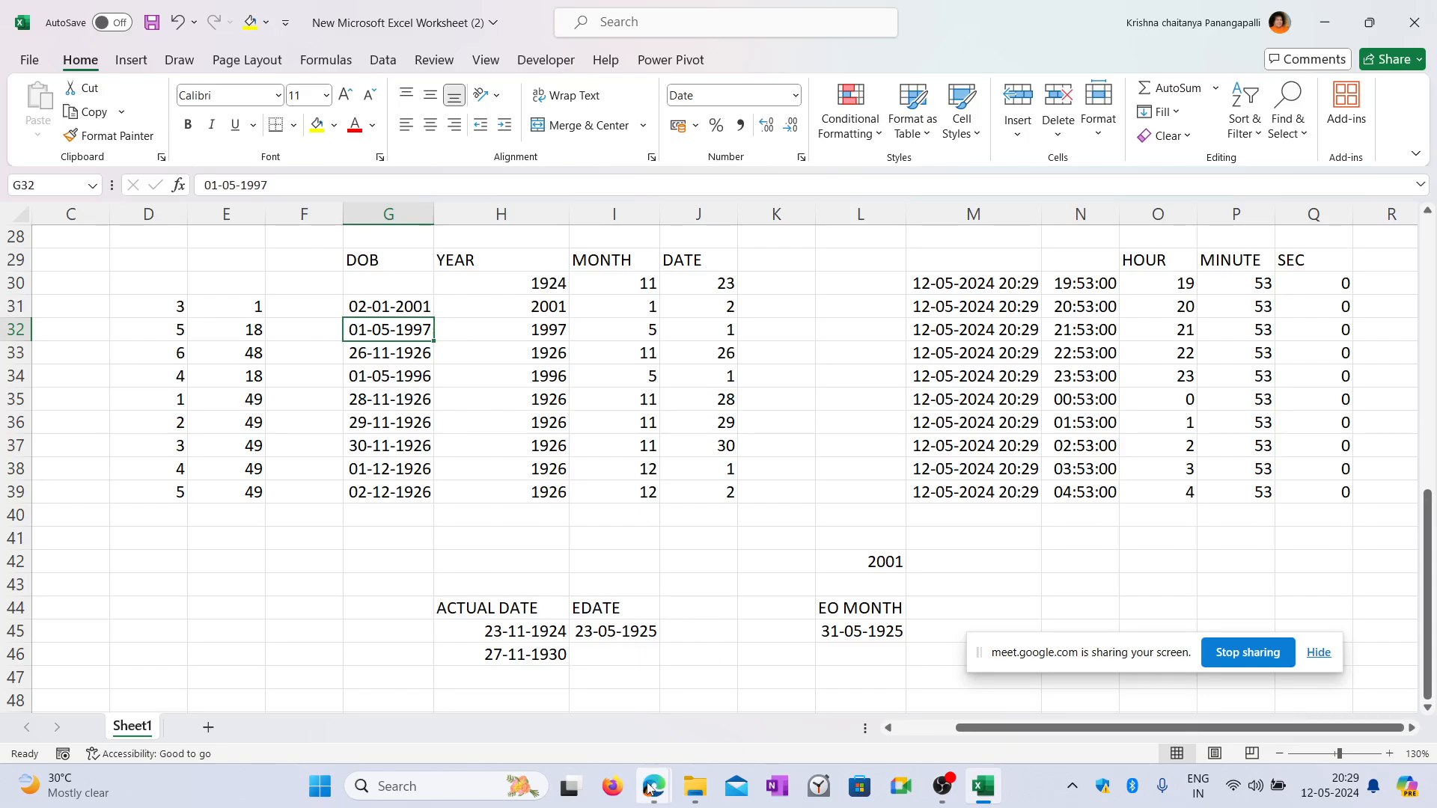
Switch to the Google Meet call in the browser.
mouse_move(653, 786)
left_click(606, 693)
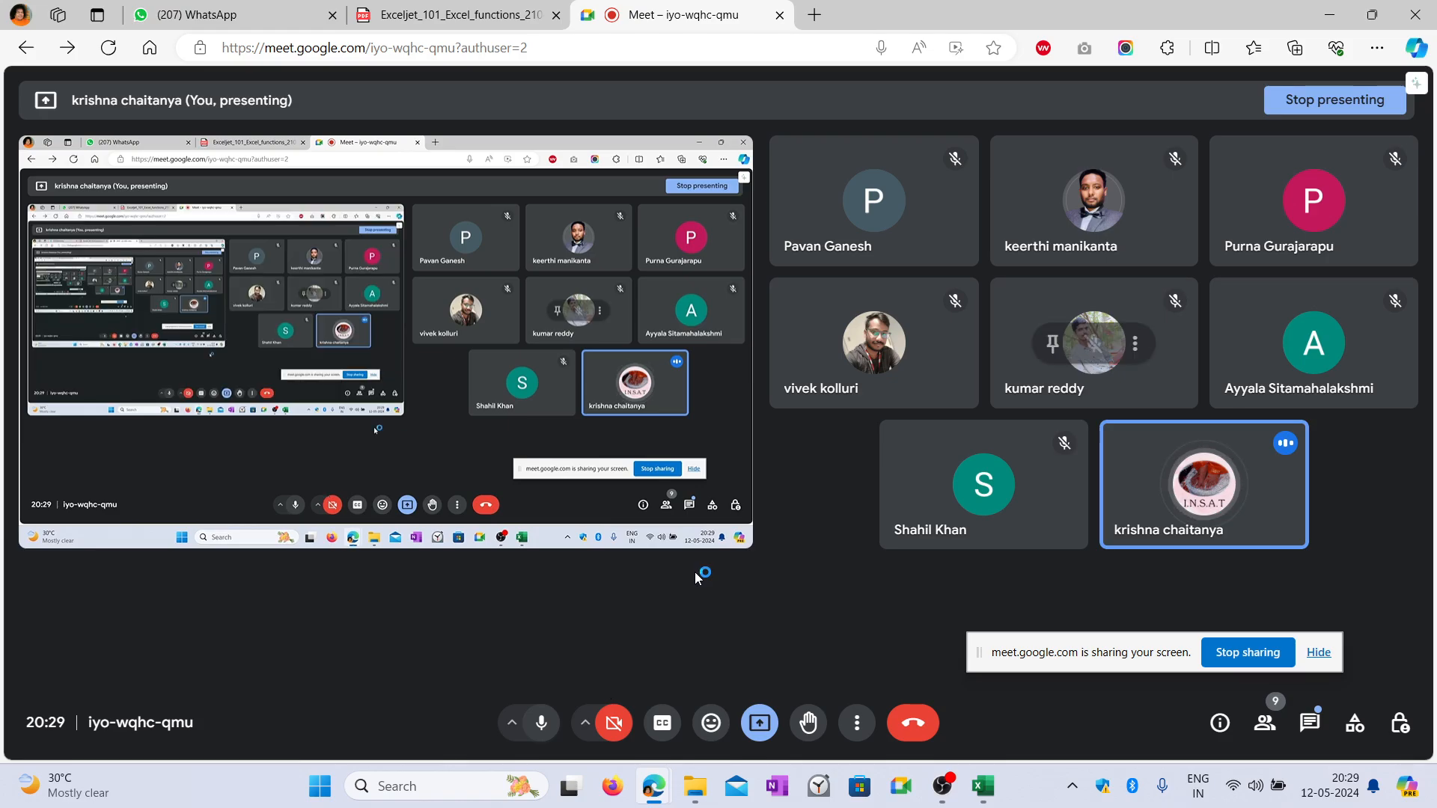